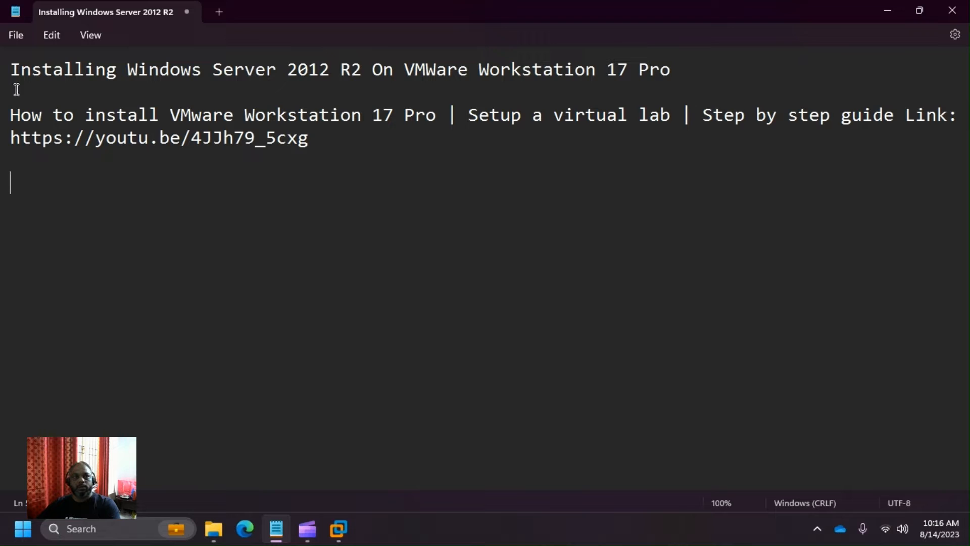
- Highlight the Windows Server title, the VMware video title and the youtu.be link in turn
drag(11, 69, 671, 80)
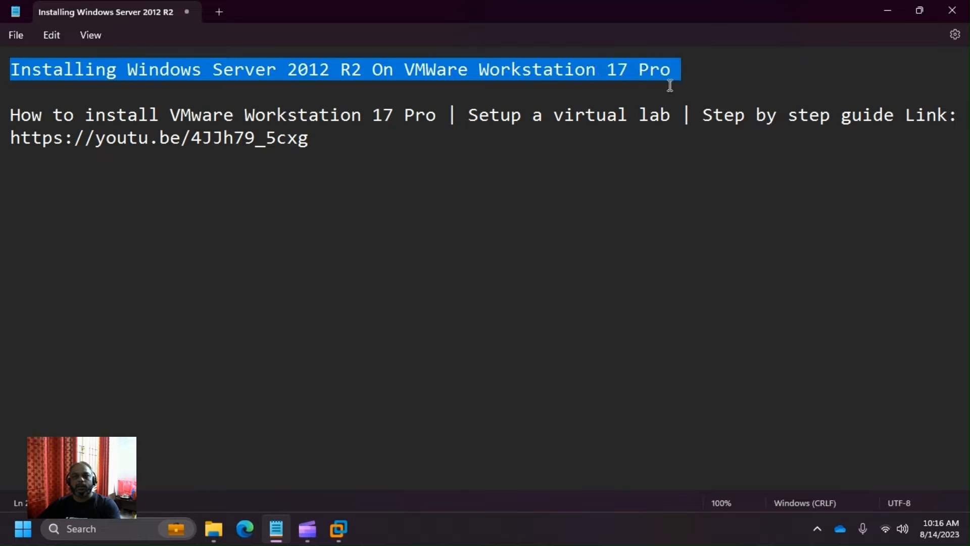
click(705, 79)
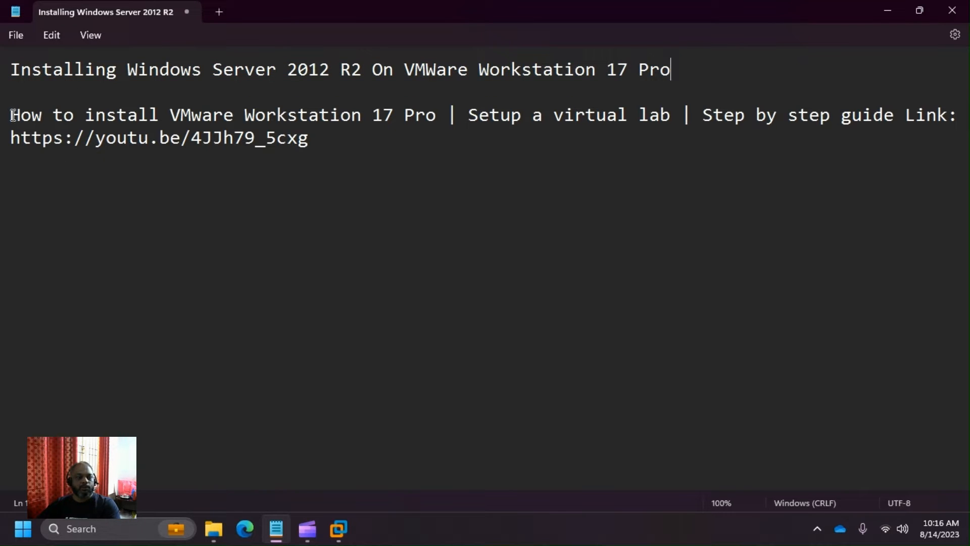
drag(12, 116, 438, 122)
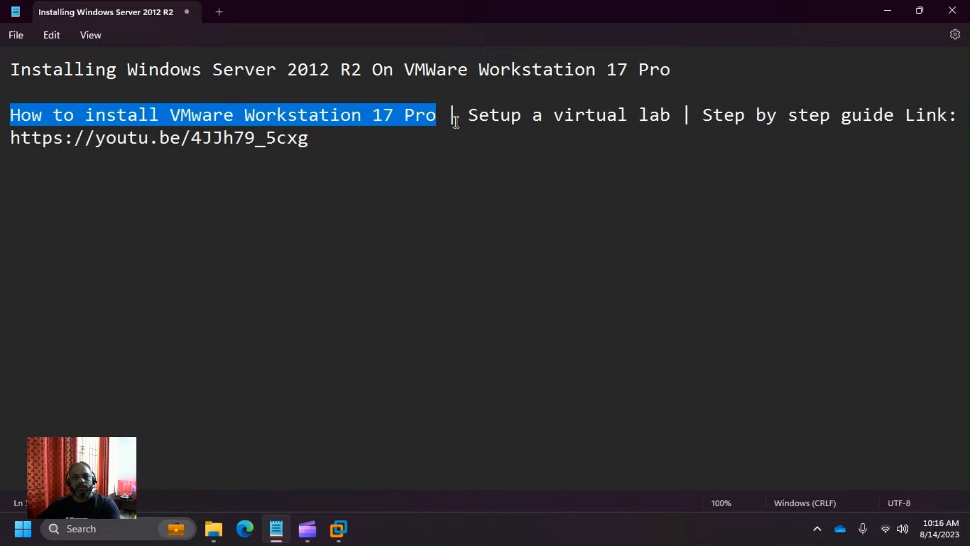
click(330, 147)
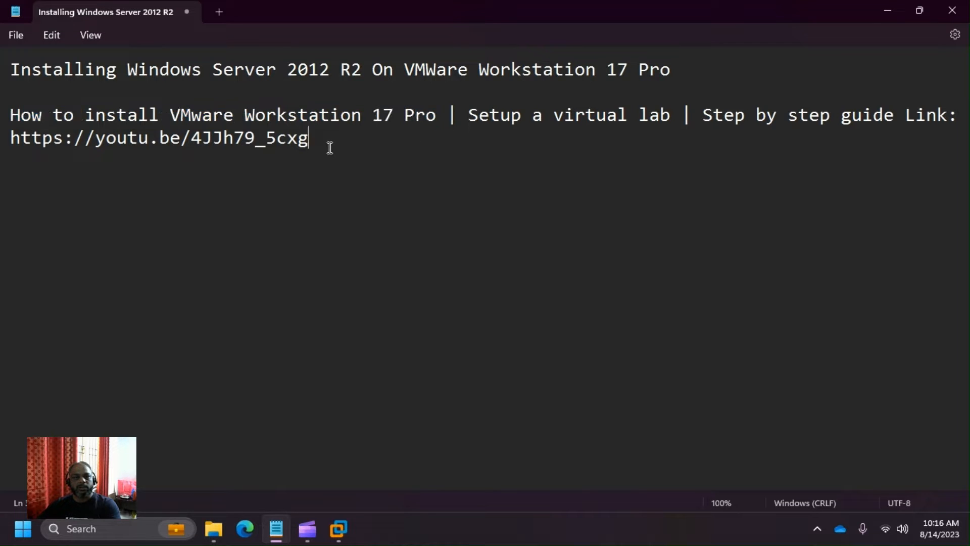
drag(330, 148, 12, 145)
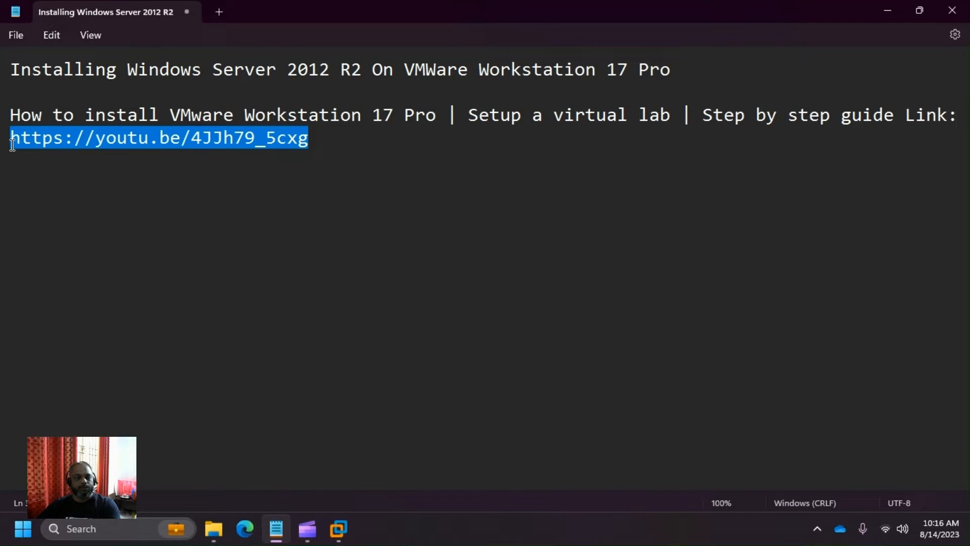
click(352, 148)
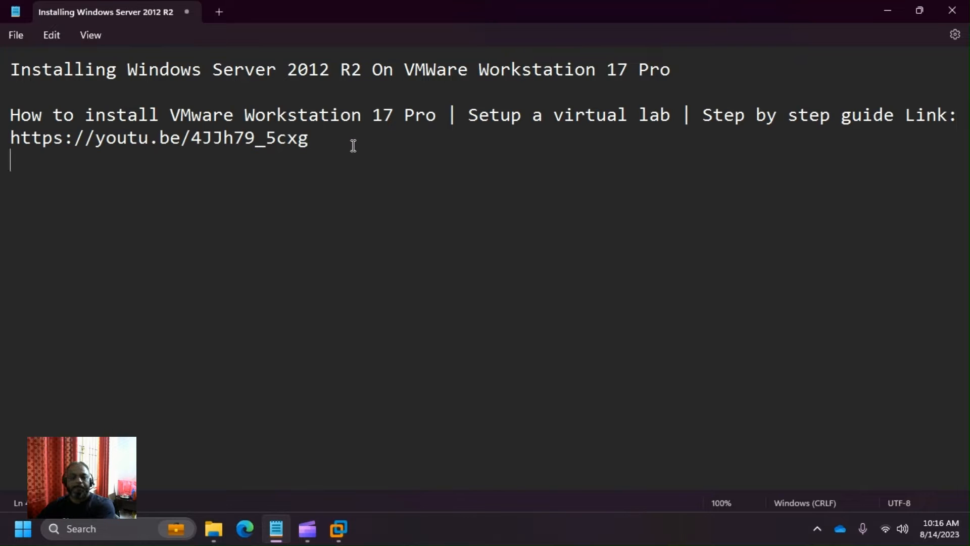
- Add a new empty line below the link and put the cursor on line 5
key(Return)
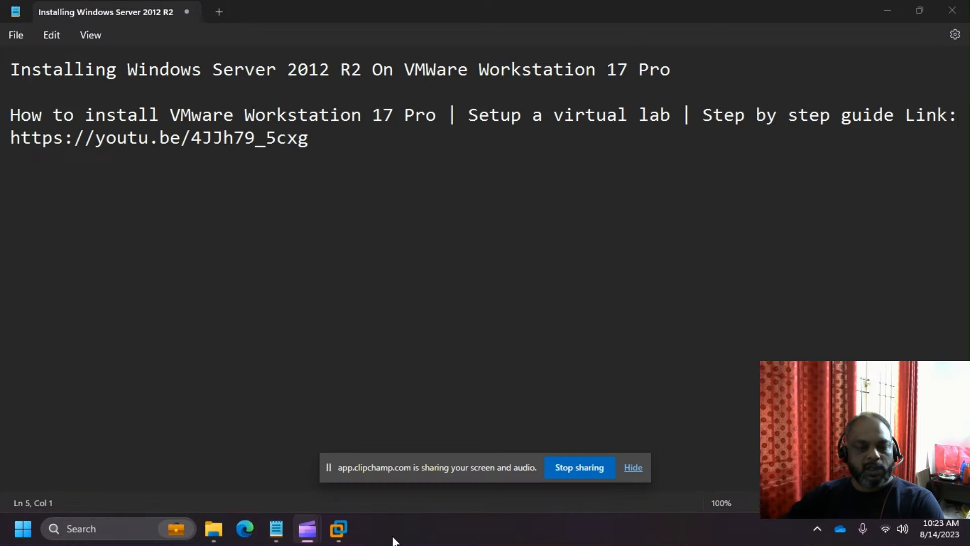
click(632, 470)
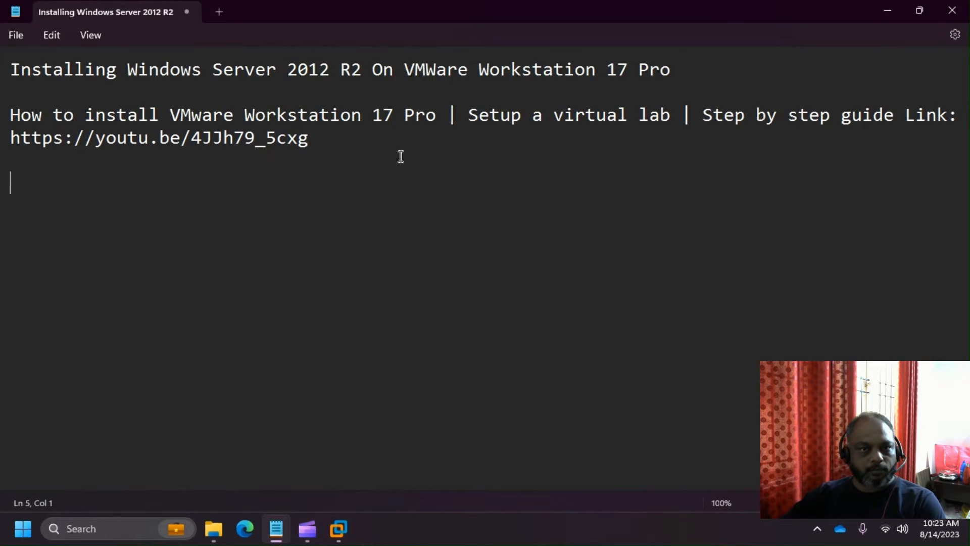
click(361, 195)
click(357, 178)
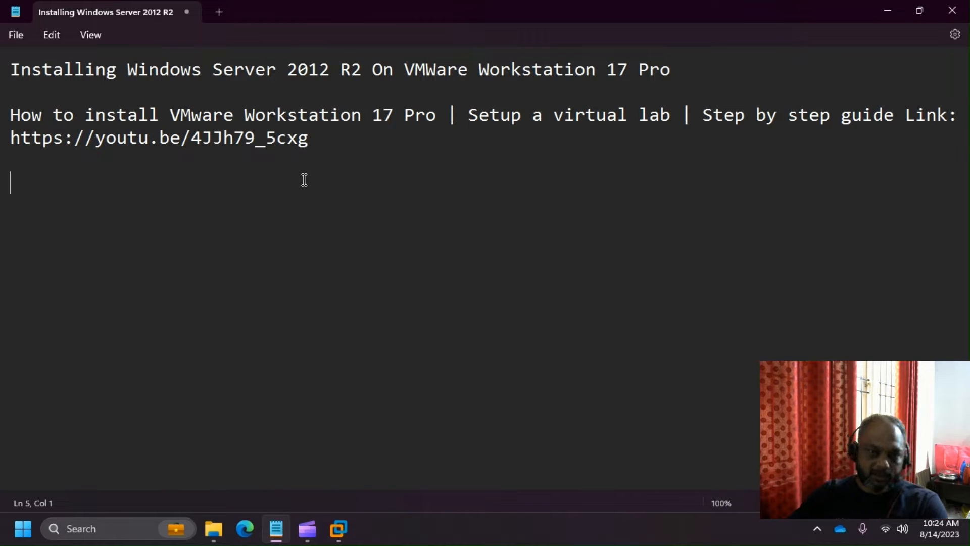
- Type the heading 'Microsoft Evaluation Center' with '==' on the line beneath it
text(Microsoft)
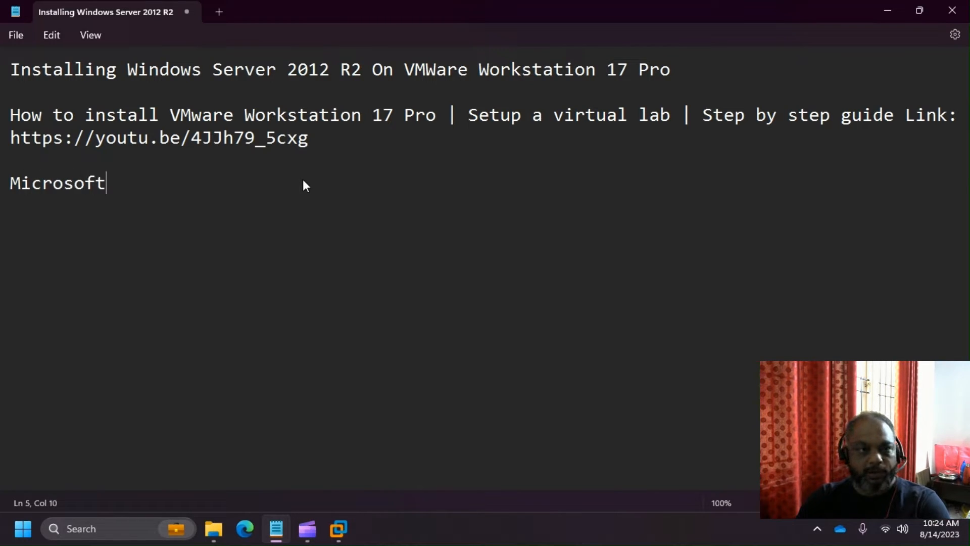
text( EW)
key(BackSpace)
text(va)
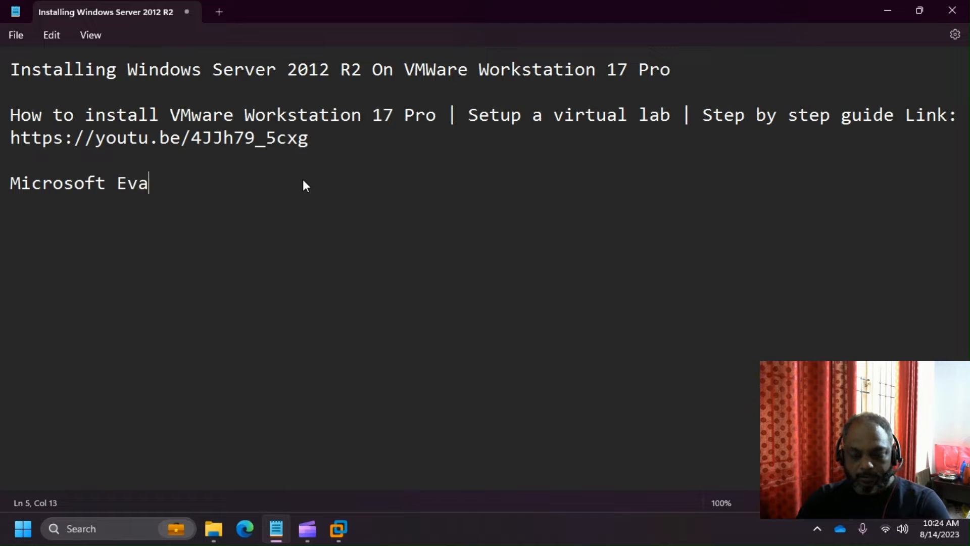
text(luation Center)
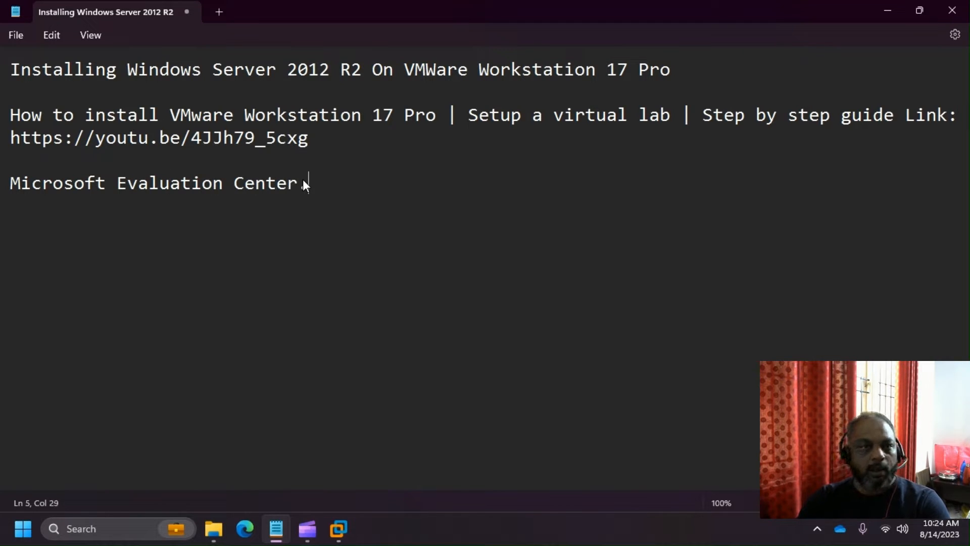
key(Return)
key(Return)
key(BackSpace)
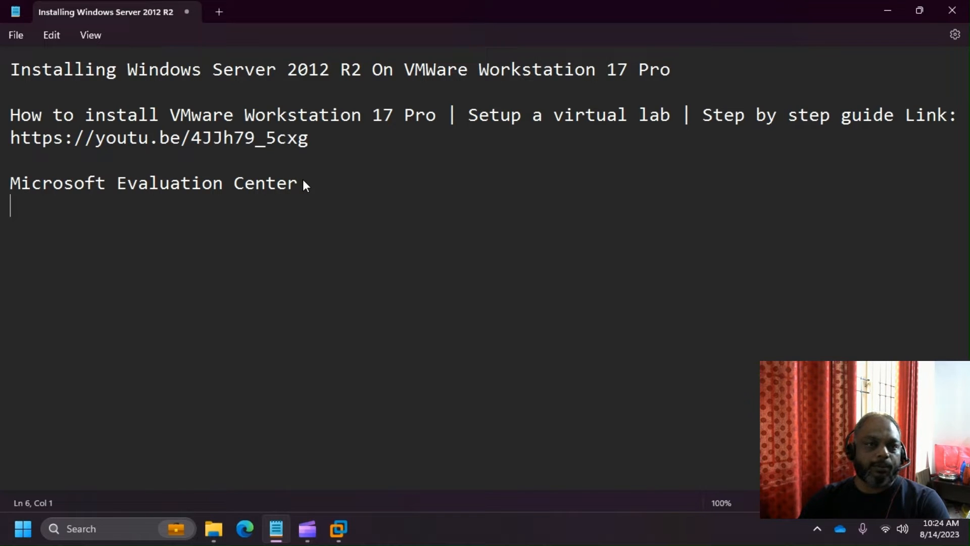
text(==)
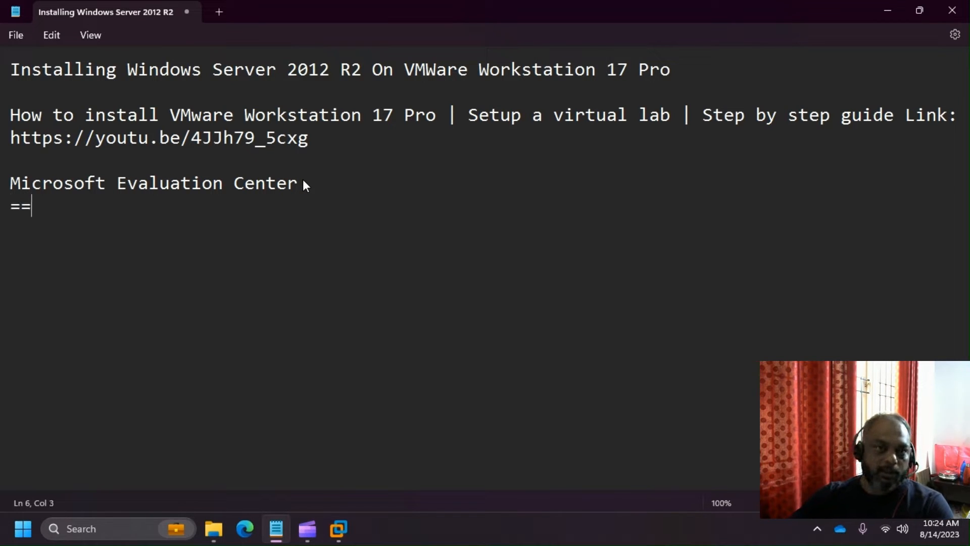
- Add two 24-character '=' rules after the link and start a 'Creating a Microsoft Account' line between them
click(322, 153)
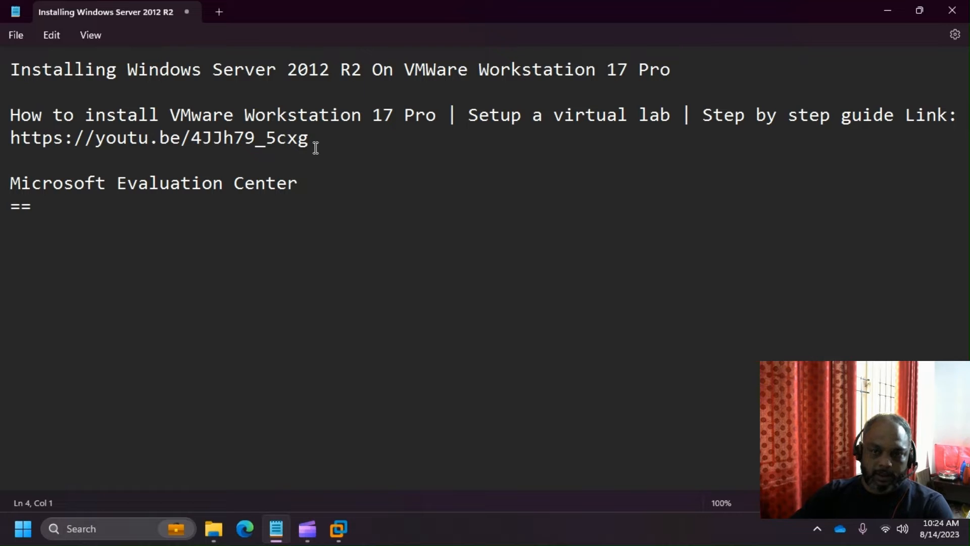
text(========================)
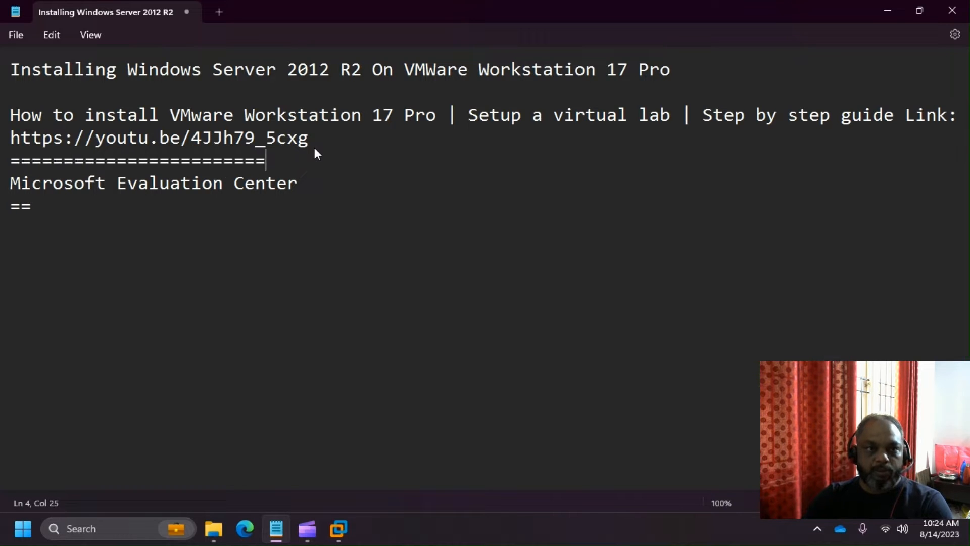
click(376, 144)
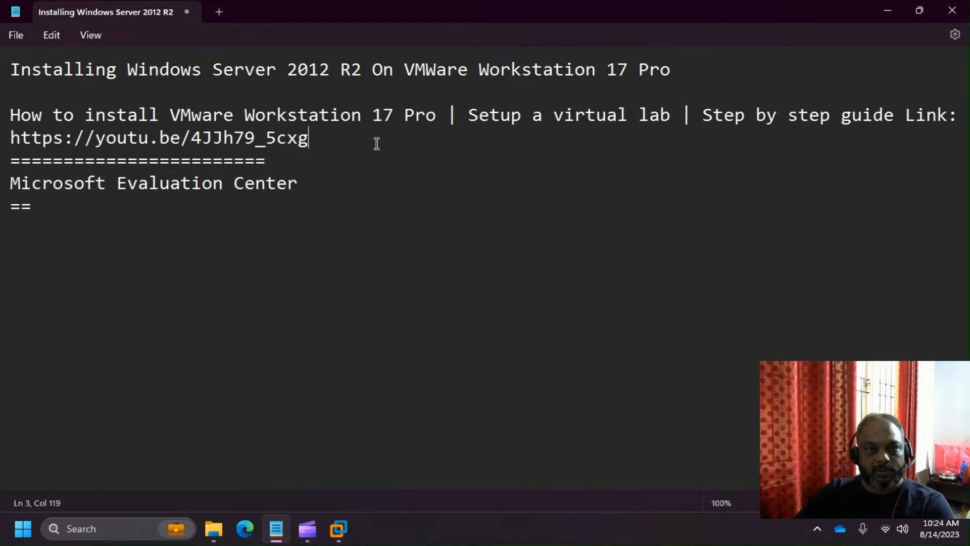
key(Return)
text(========================)
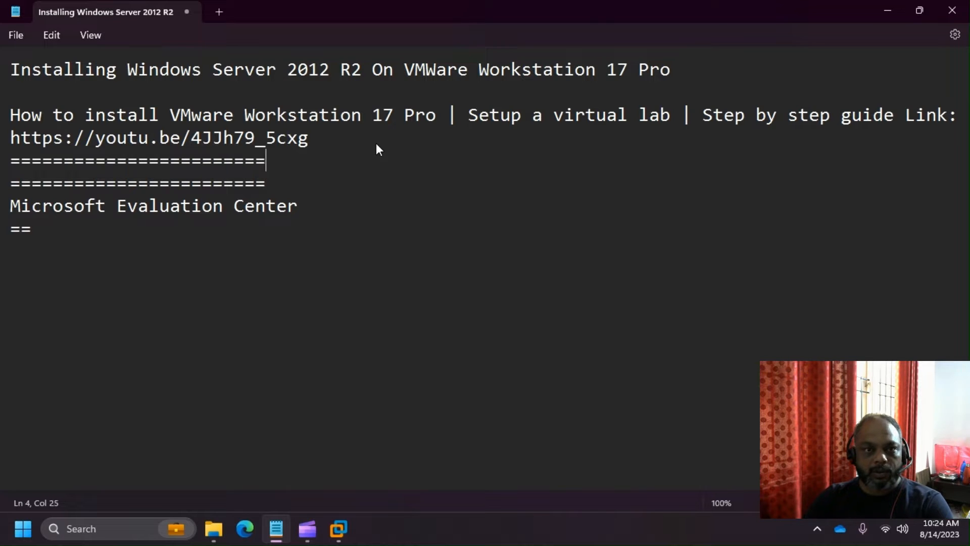
key(Return)
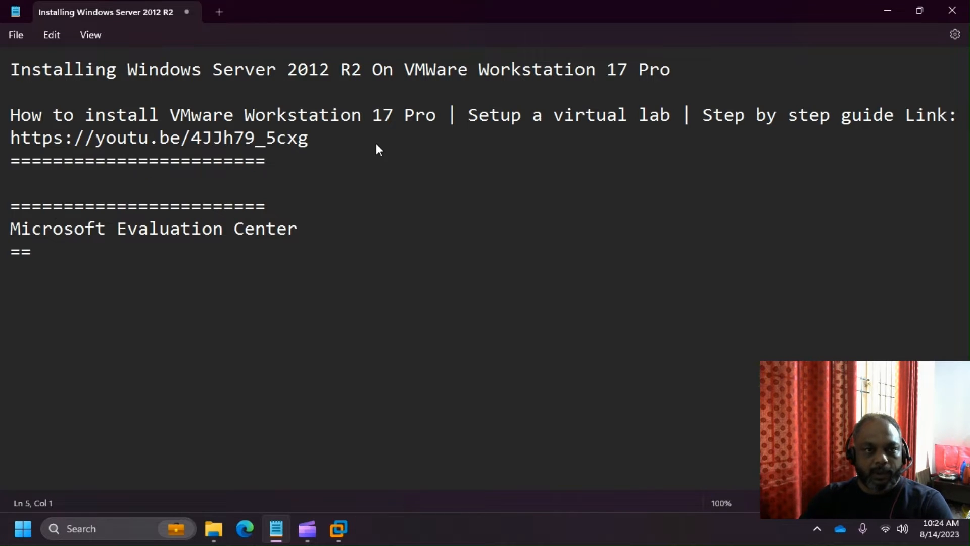
text(Creating )
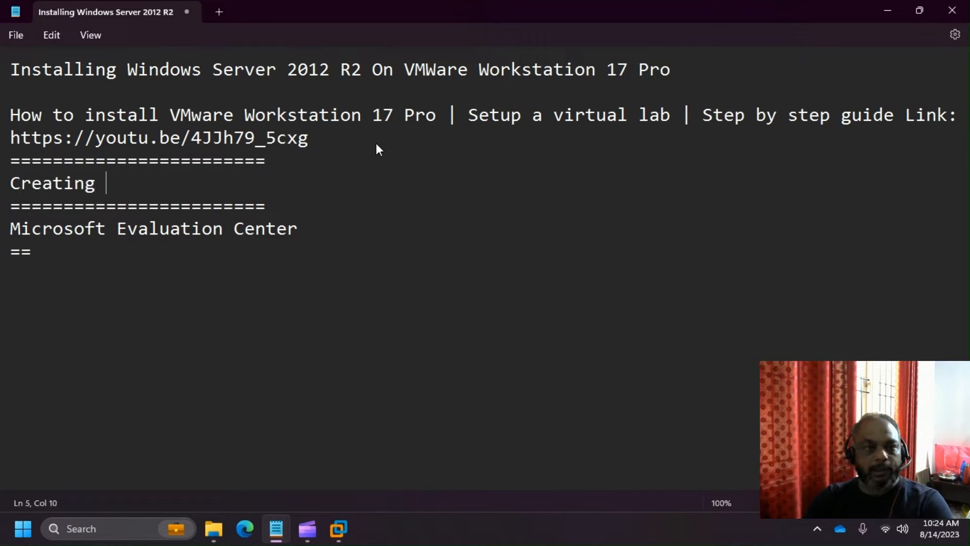
text(a Micr)
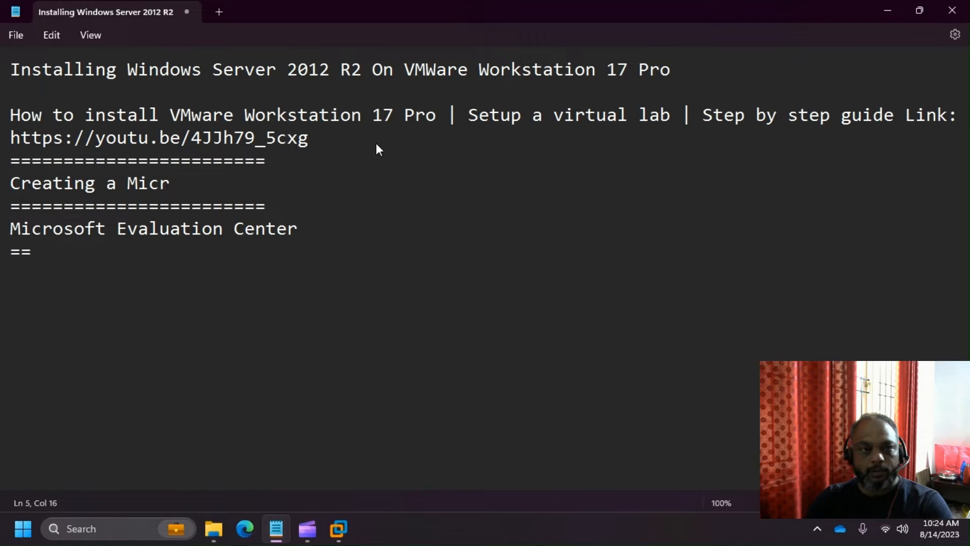
text(osoft Acco)
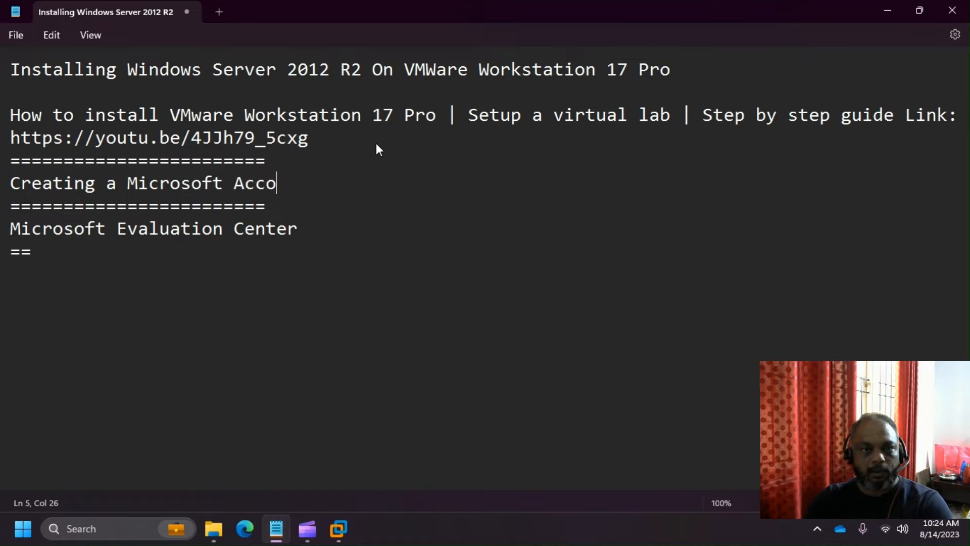
text(uj)
- Correct the typo in 'Account' and add blank lines below the heading
key(BackSpace)
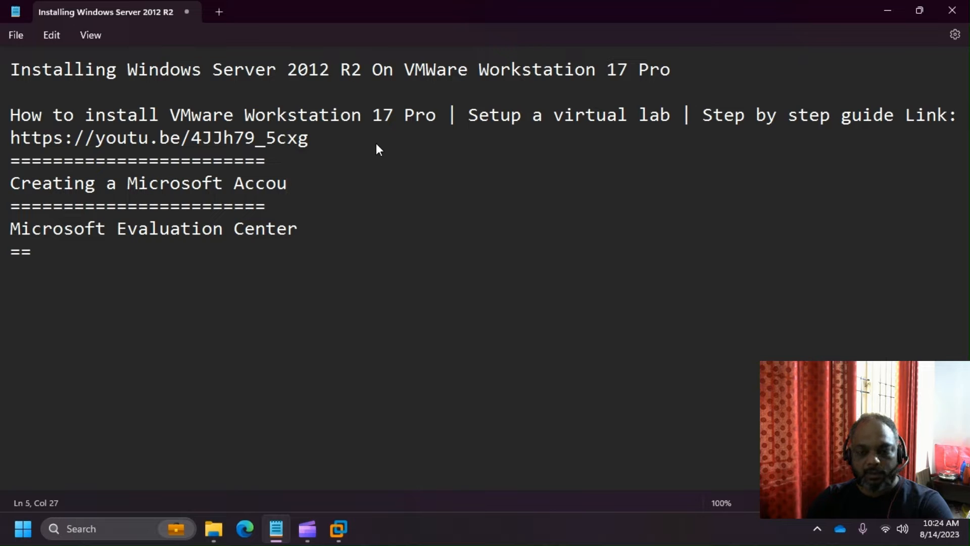
text(nt)
key(Return)
key(Return)
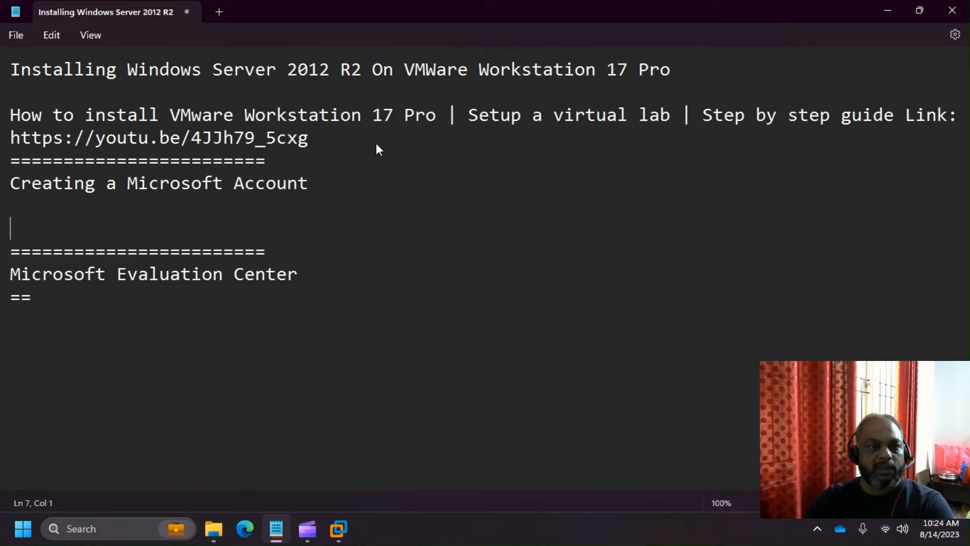
key(Return)
key(Up)
- Add the bullet '- You can track your learning'
text(- )
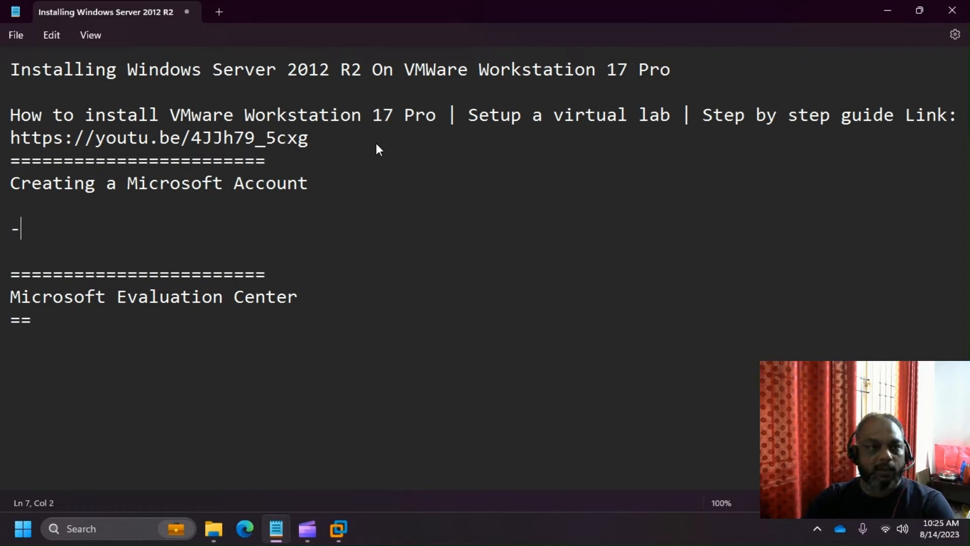
text(ou c)
key(BackSpace)
key(BackSpace)
key(BackSpace)
key(BackSpace)
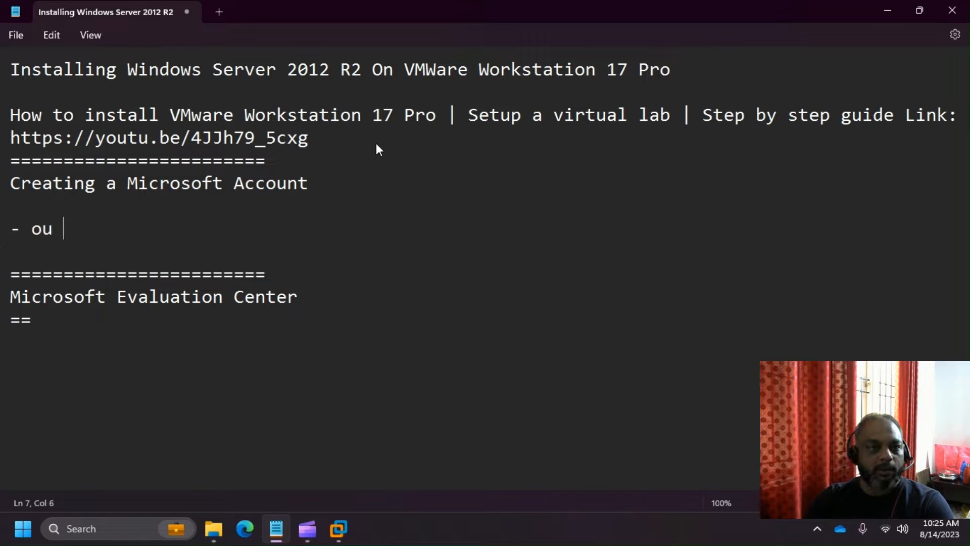
text(You can ta)
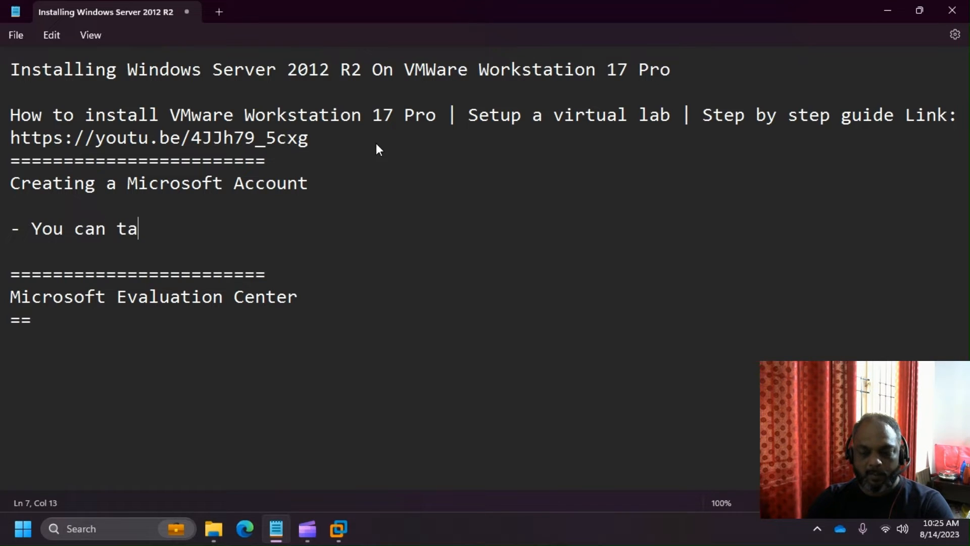
key(BackSpace)
text(rack)
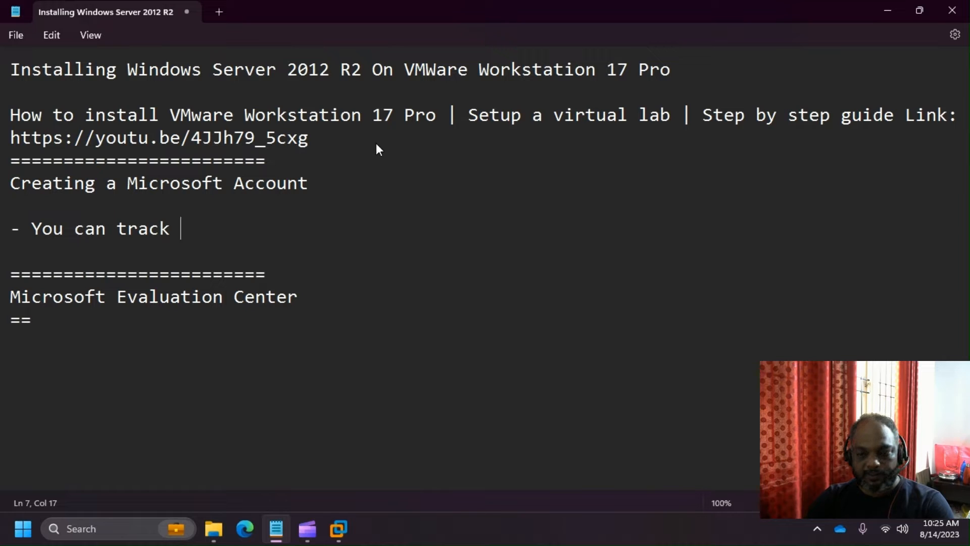
text(your learning)
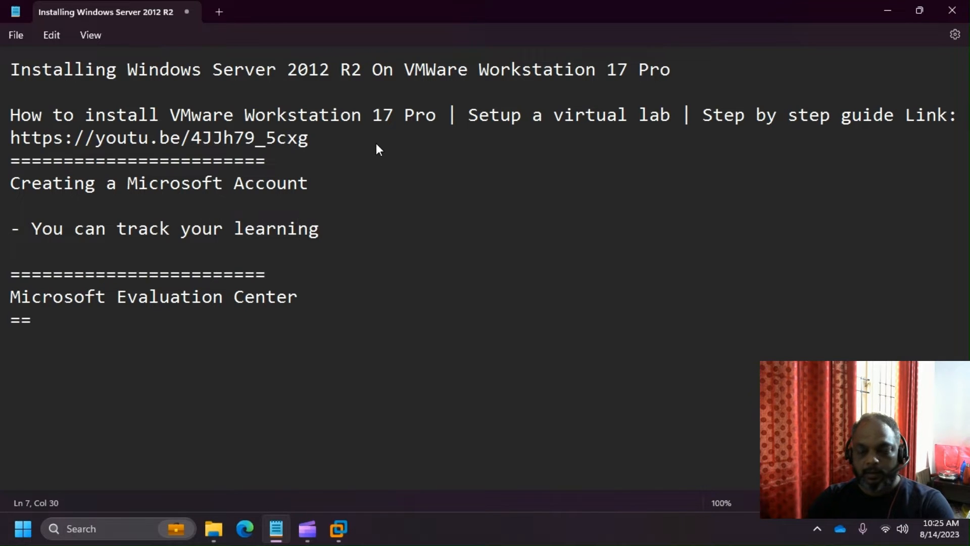
key(Return)
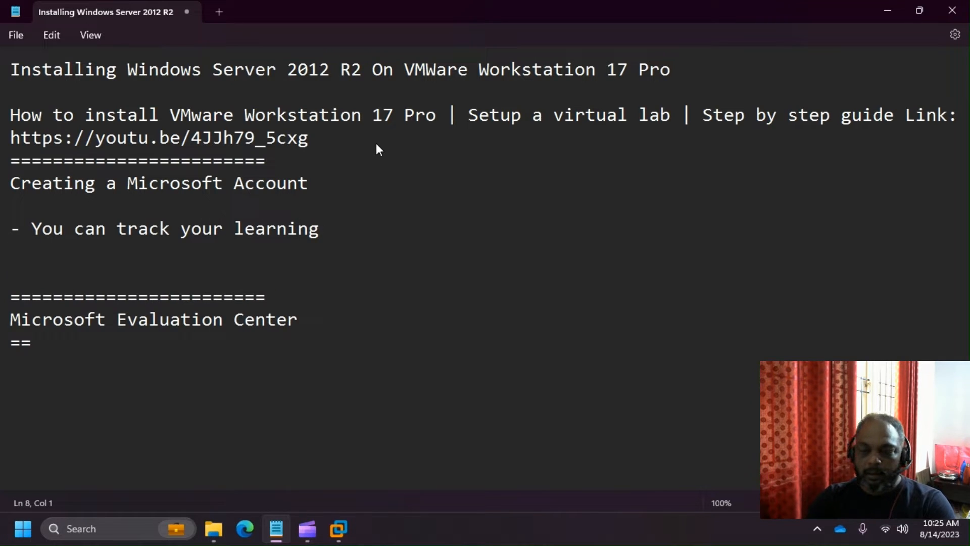
- Add the bullet '- Azure Subscription, you can get using the same account'
text(-)
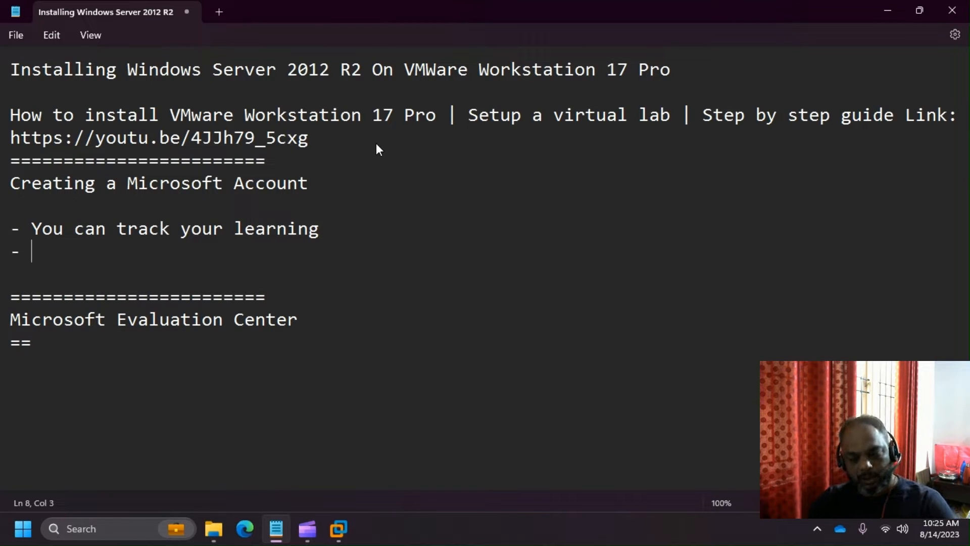
text(Azure Su)
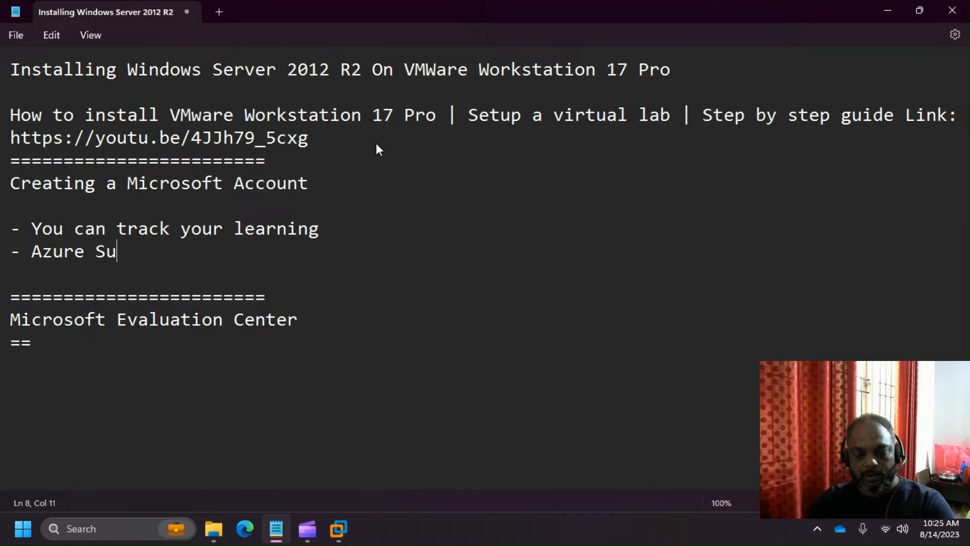
text(bscripti)
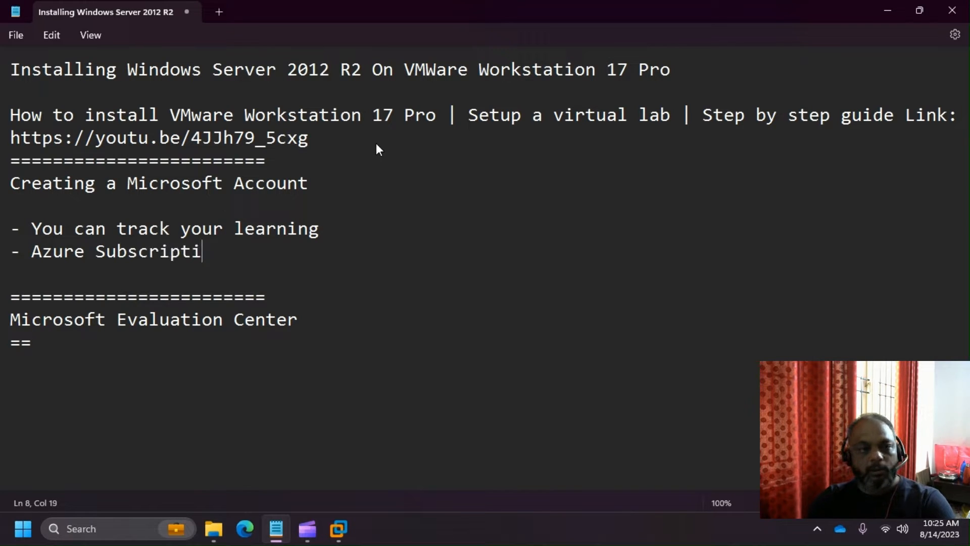
text(on,)
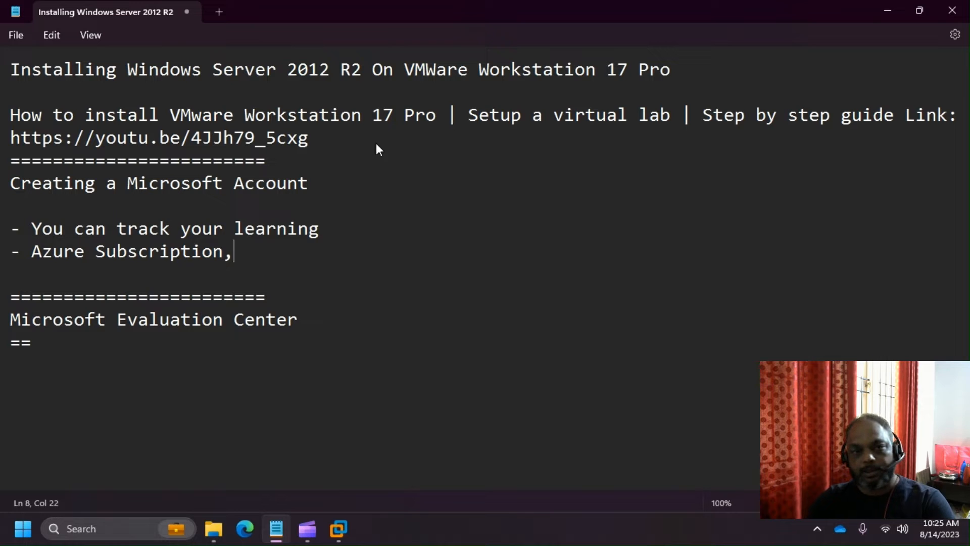
key(BackSpace)
text(Yo)
key(BackSpace)
key(BackSpace)
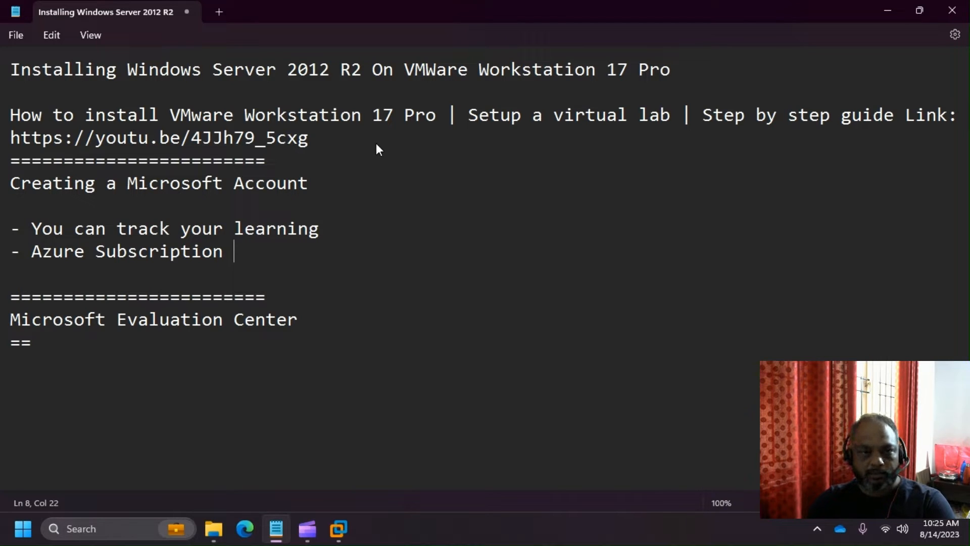
key(BackSpace)
text(m)
key(BackSpace)
text(, )
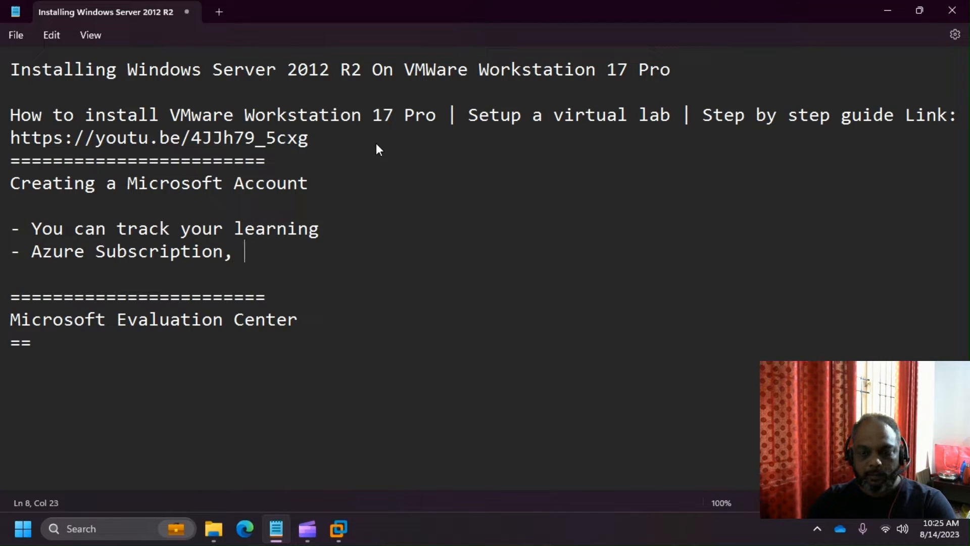
text(you can get f)
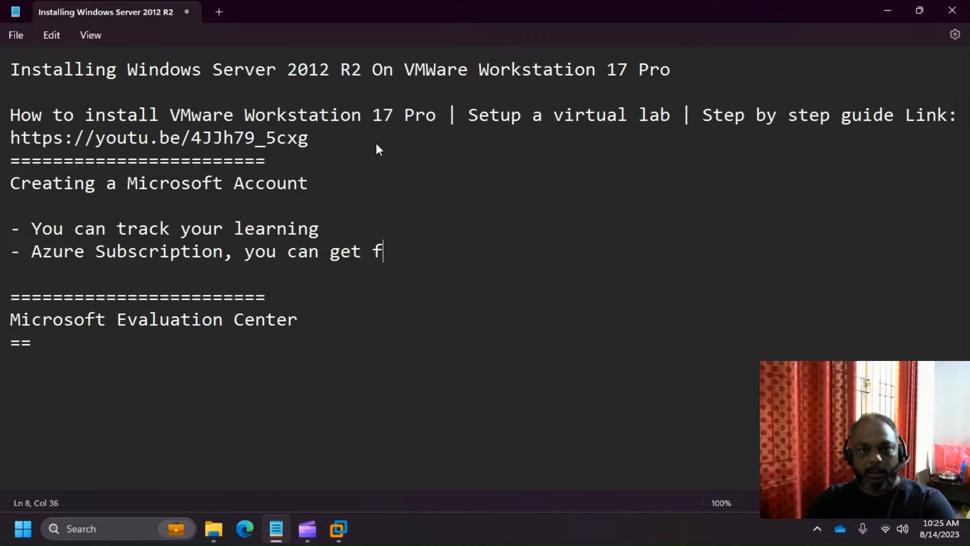
text(rom the sam)
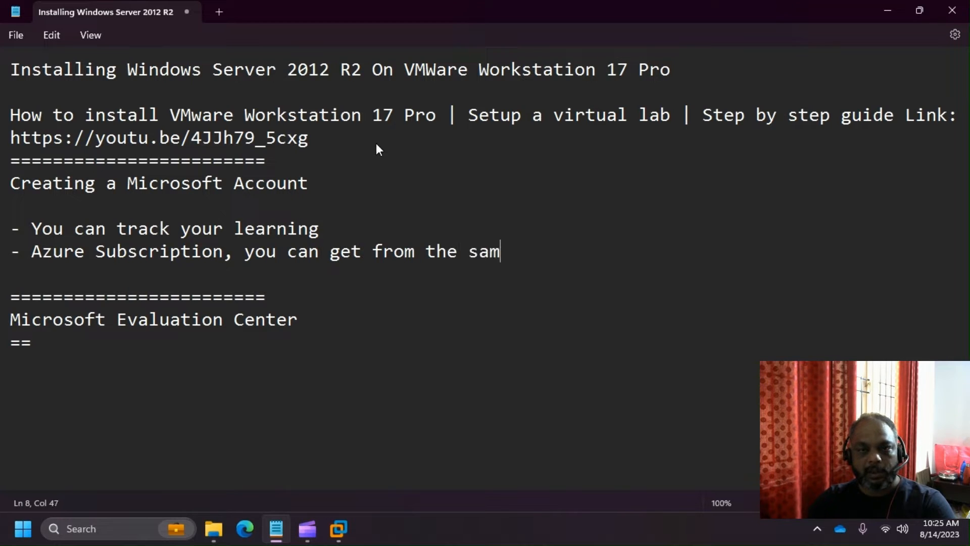
text(e account)
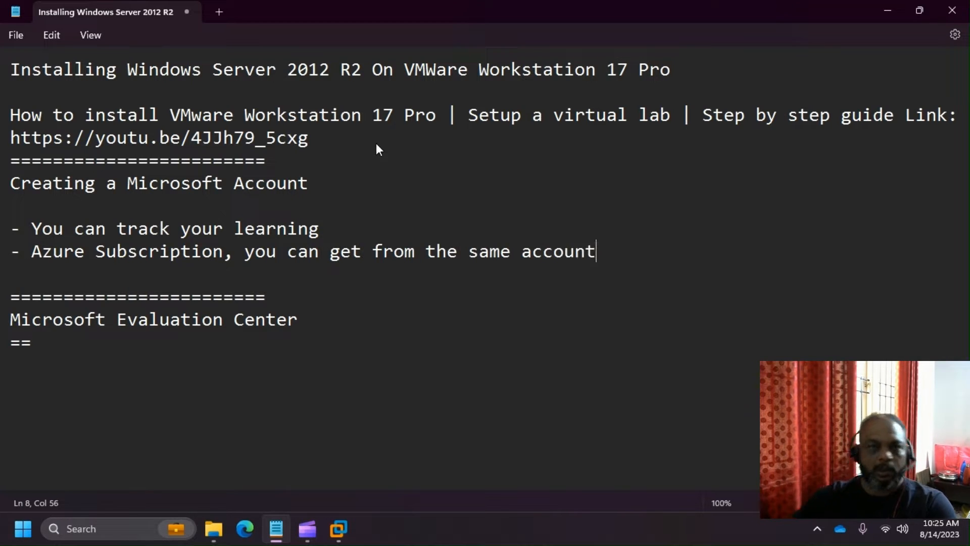
double_click(408, 250)
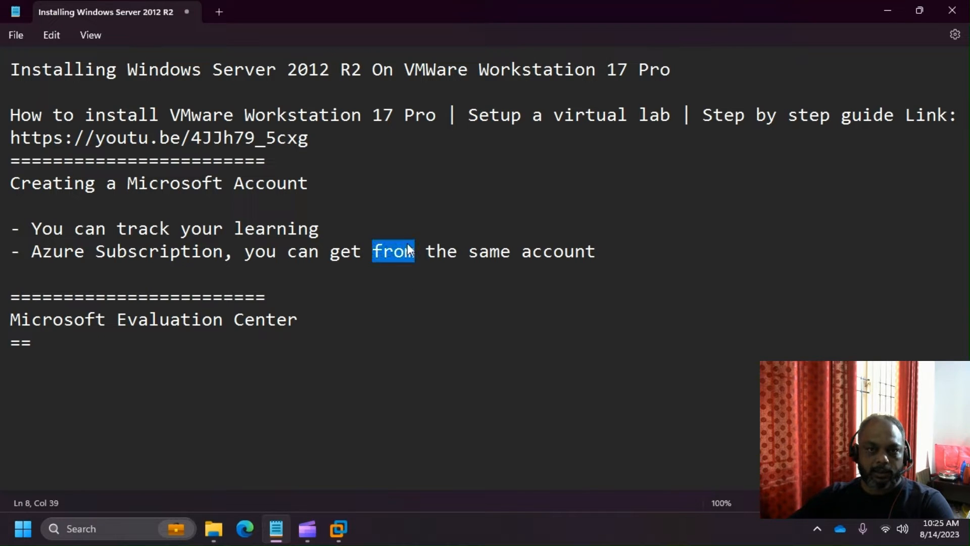
text(using)
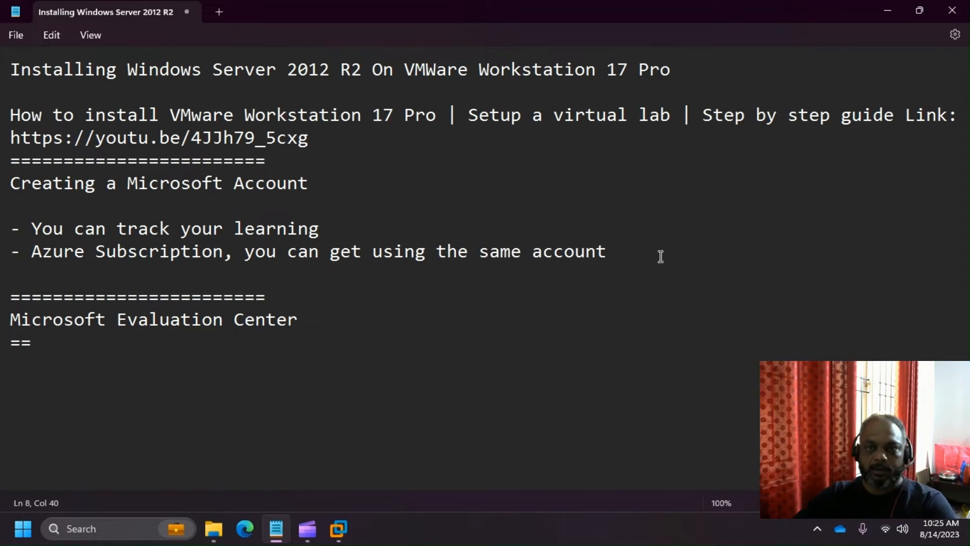
- Add the bullet '- It provides with a basic OneDrive Storage 5GB' followed by two blank lines
click(661, 256)
key(Return)
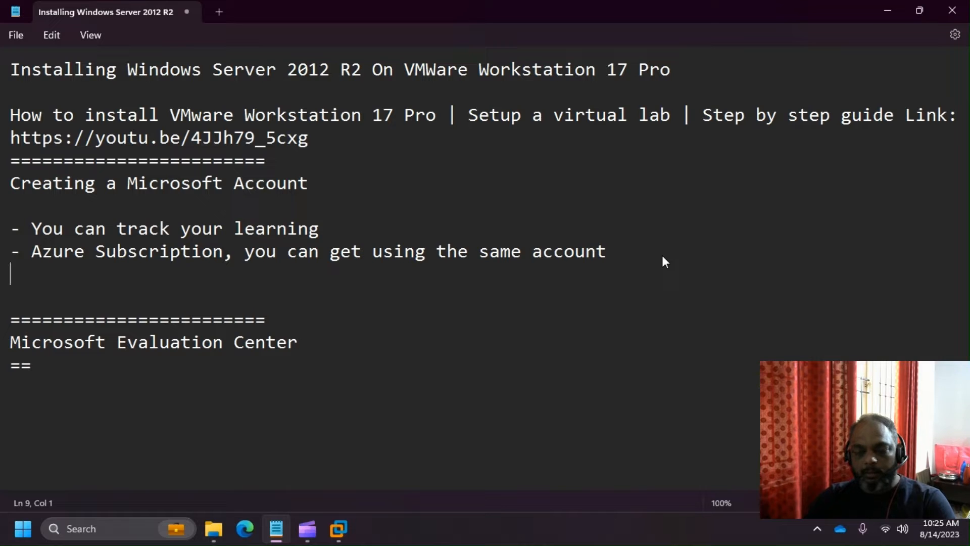
text(- )
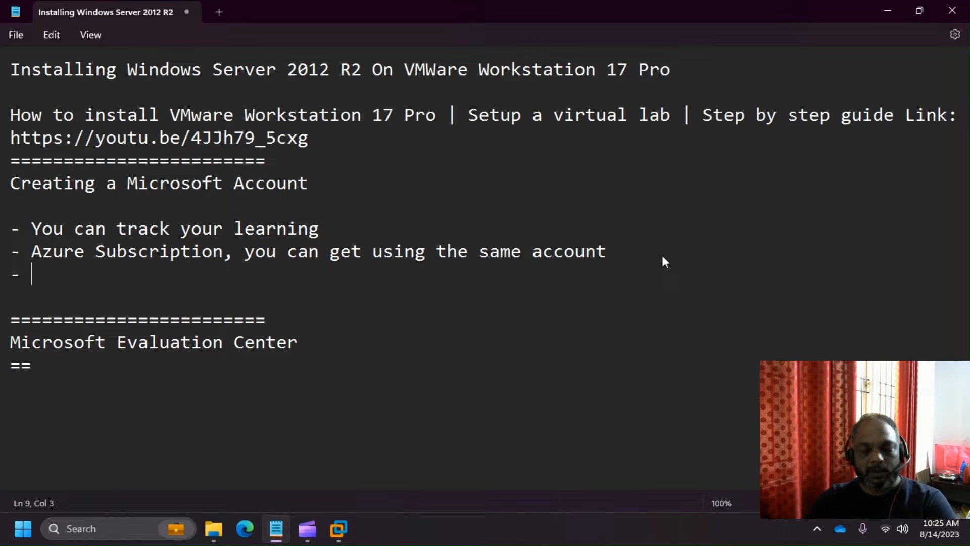
text(It prov)
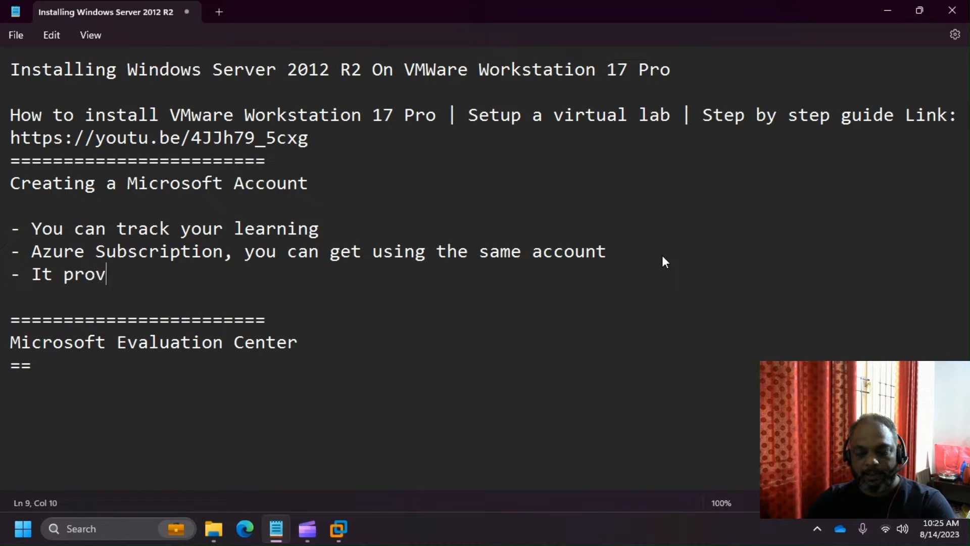
text(ides with a )
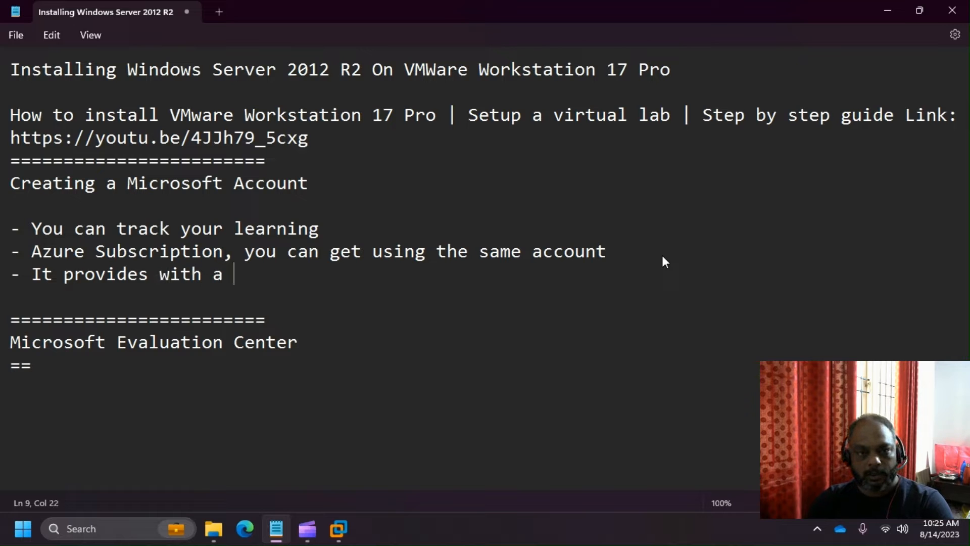
text(basic )
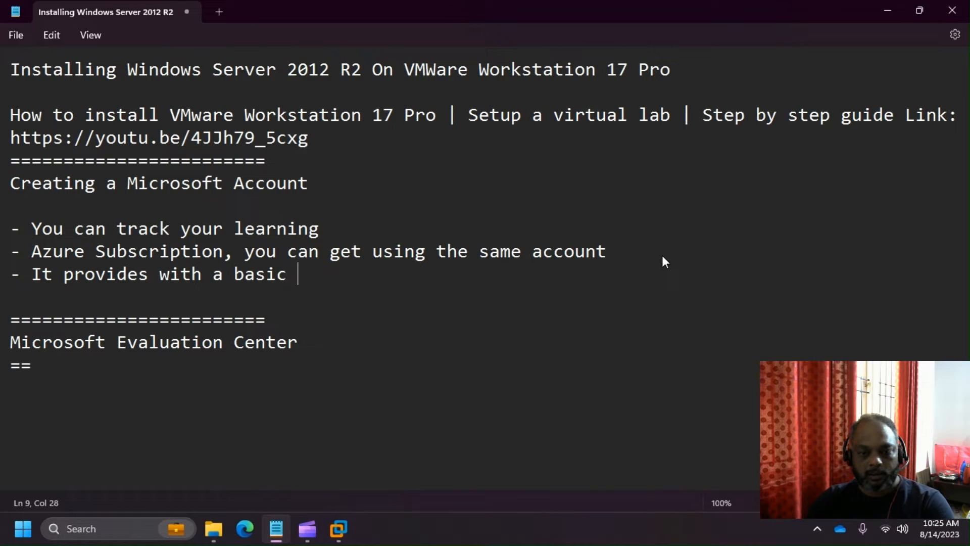
text(One)
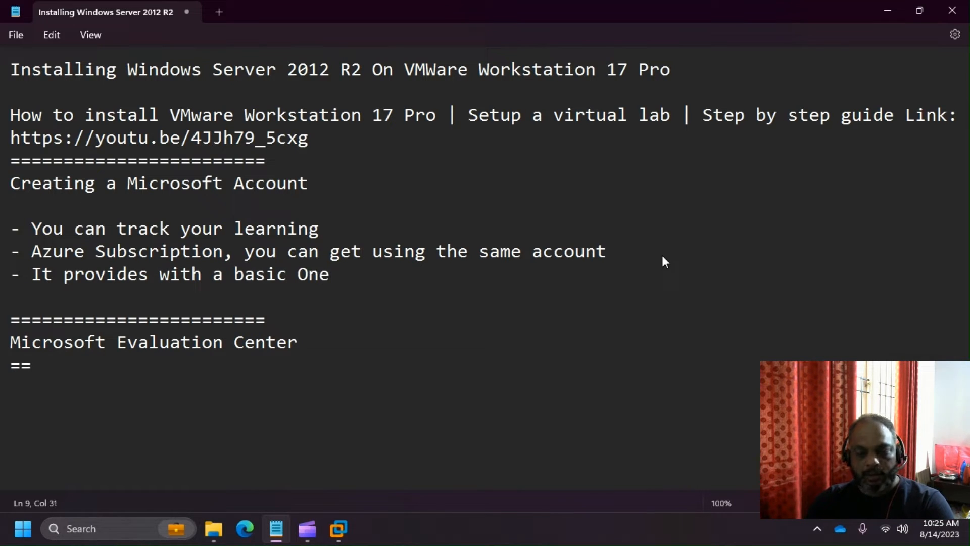
text(Drive Stor)
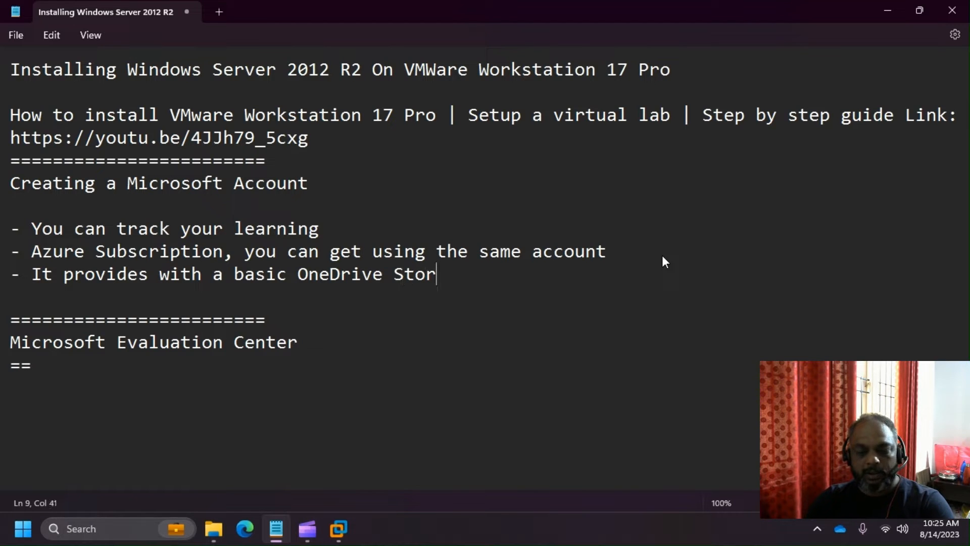
text(age 5)
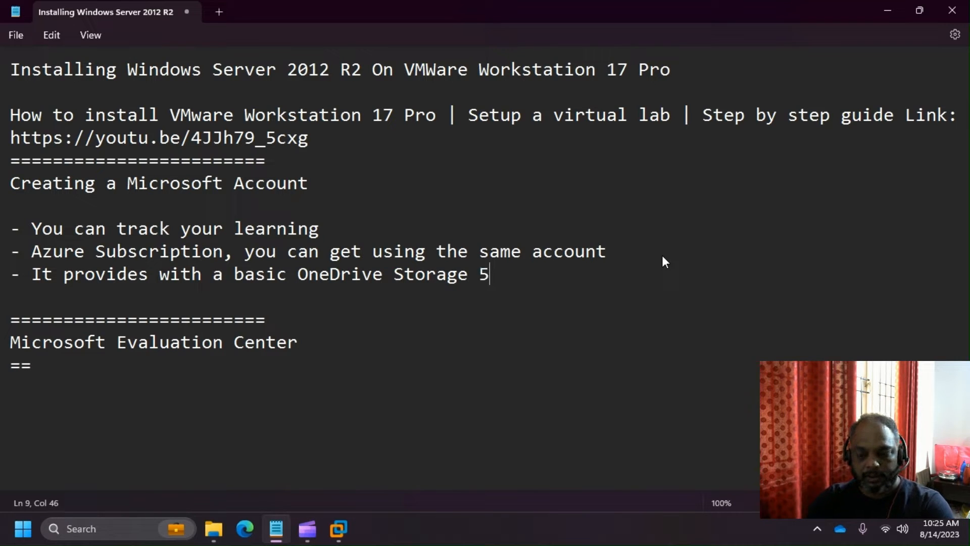
text(8)
key(BackSpace)
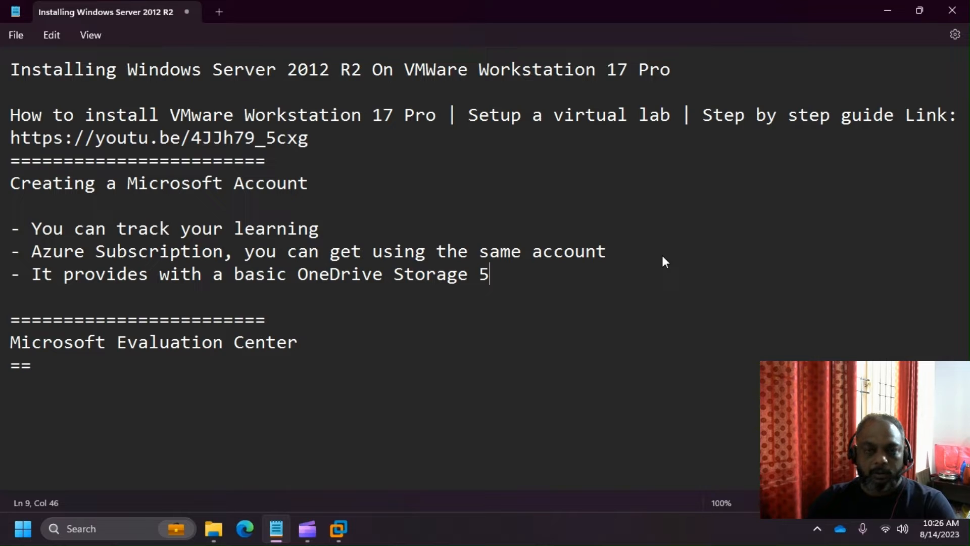
text(8)
key(BackSpace)
text(GB)
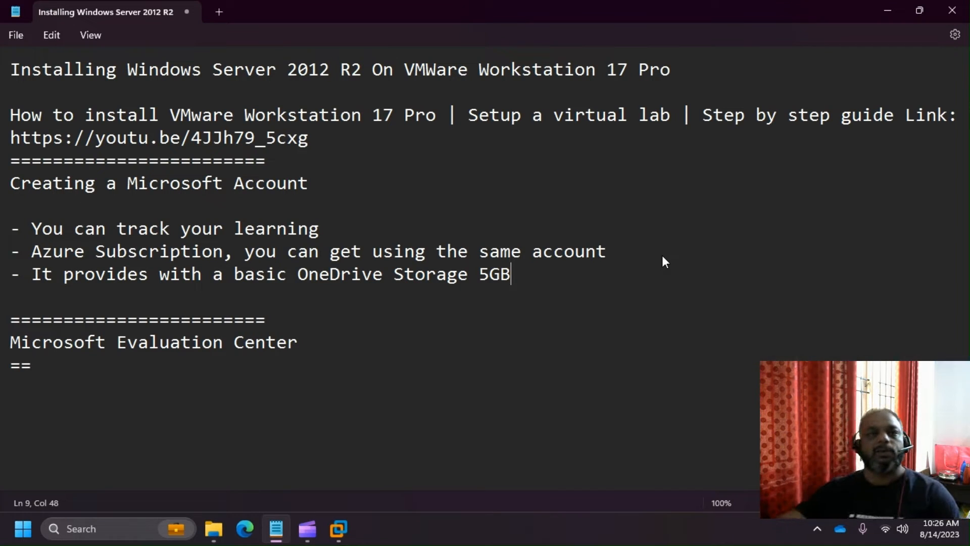
key(Return)
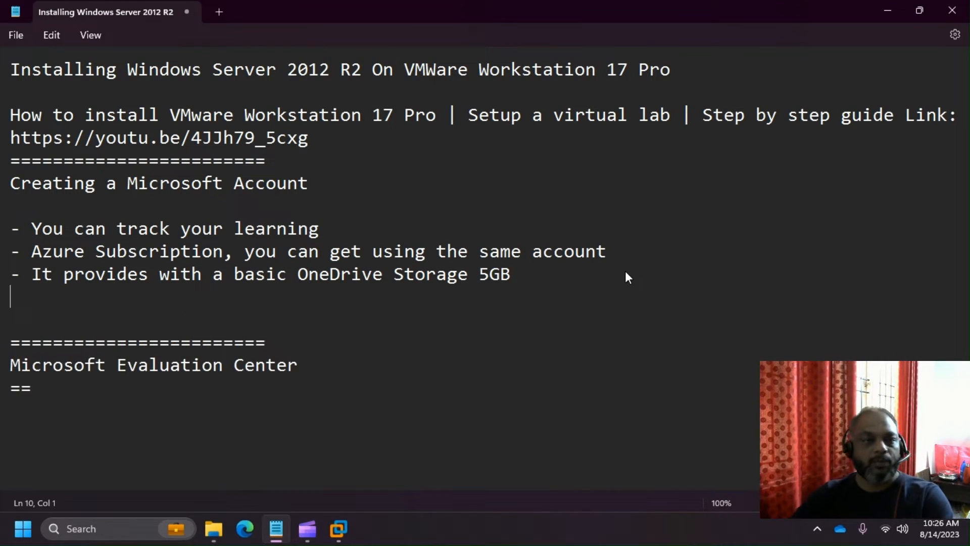
key(Return)
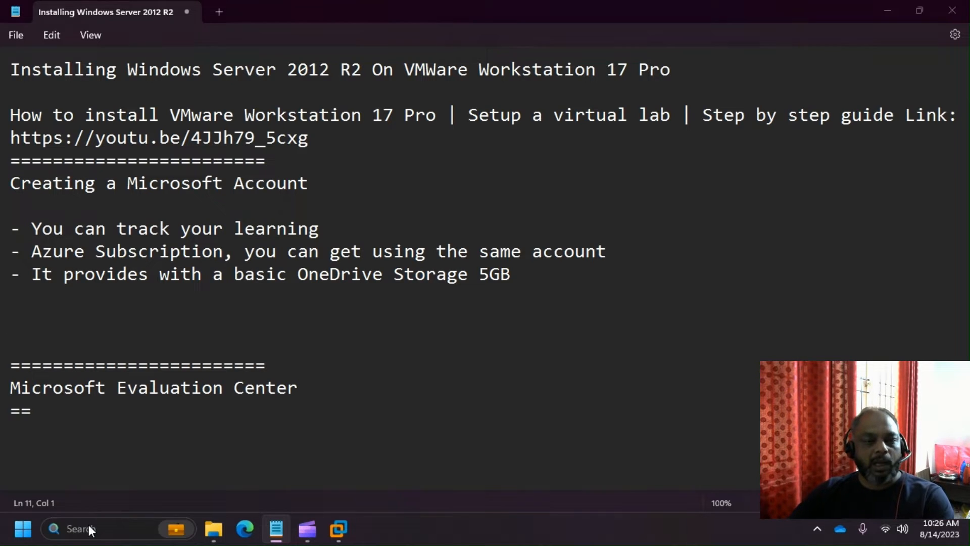
- Launch Google Chrome from Windows search and bring it to the front
click(89, 527)
text(chrome)
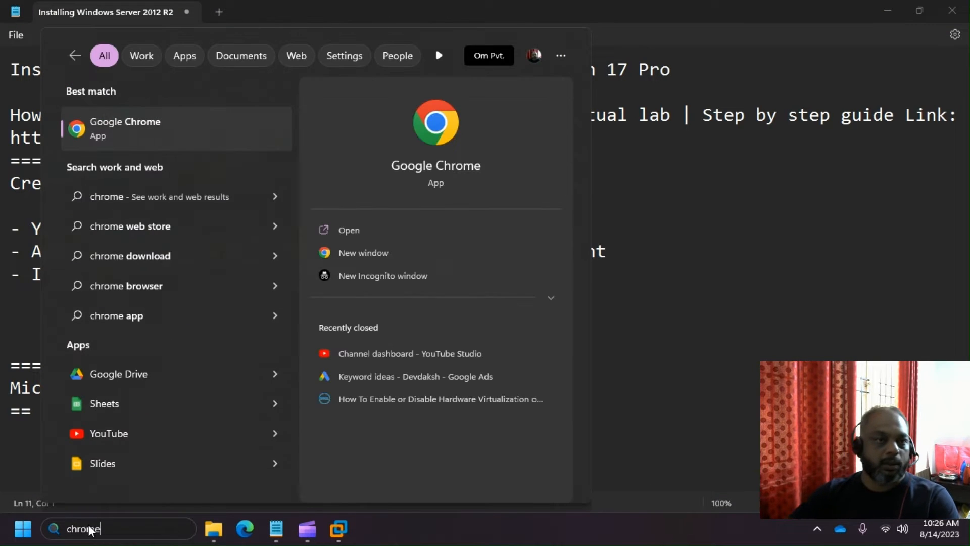
click(154, 143)
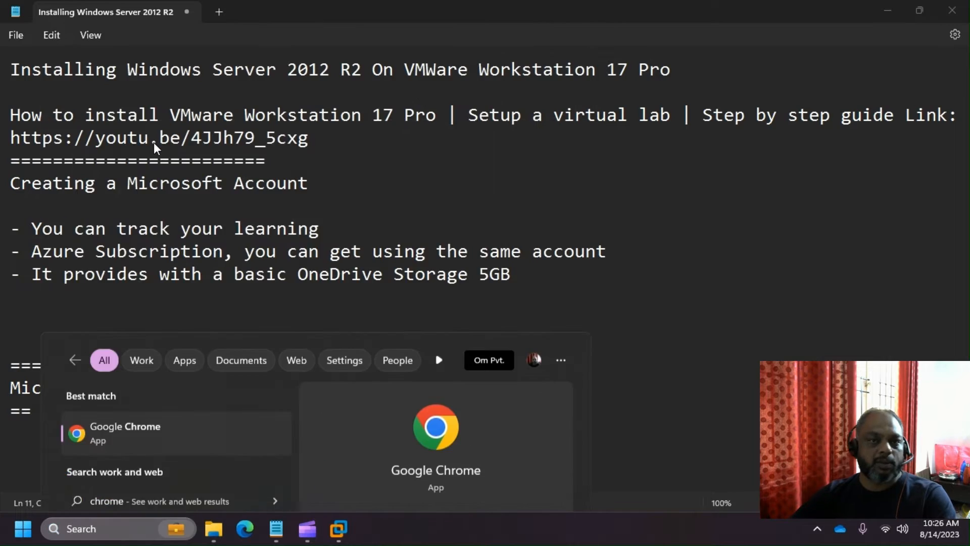
key(alt+Tab)
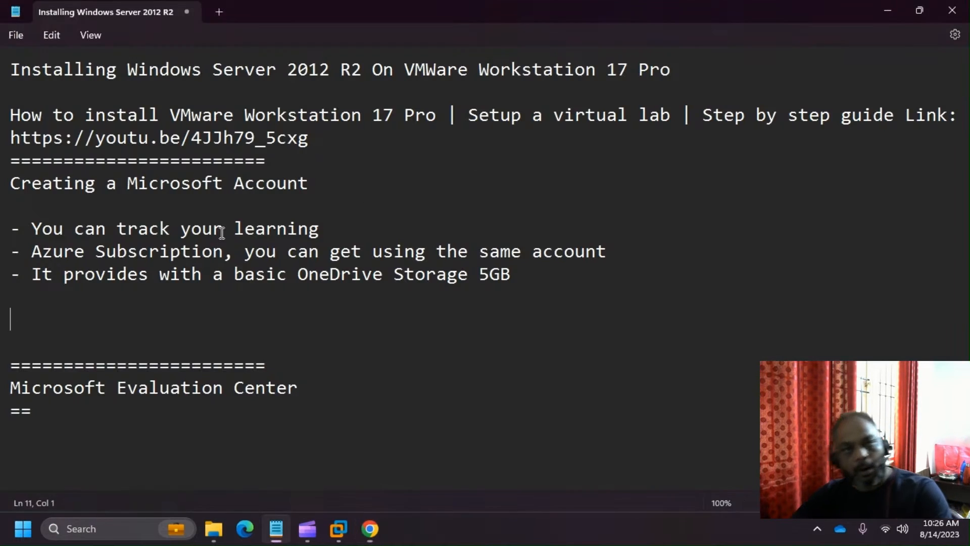
key(alt+Tab)
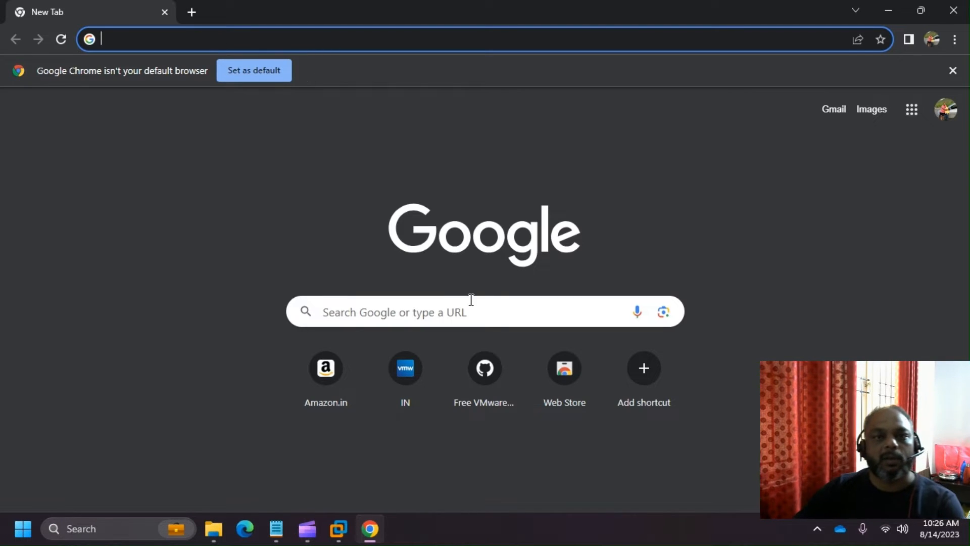
- Google 'create a microsoft account' and open the first Microsoft account result
click(354, 311)
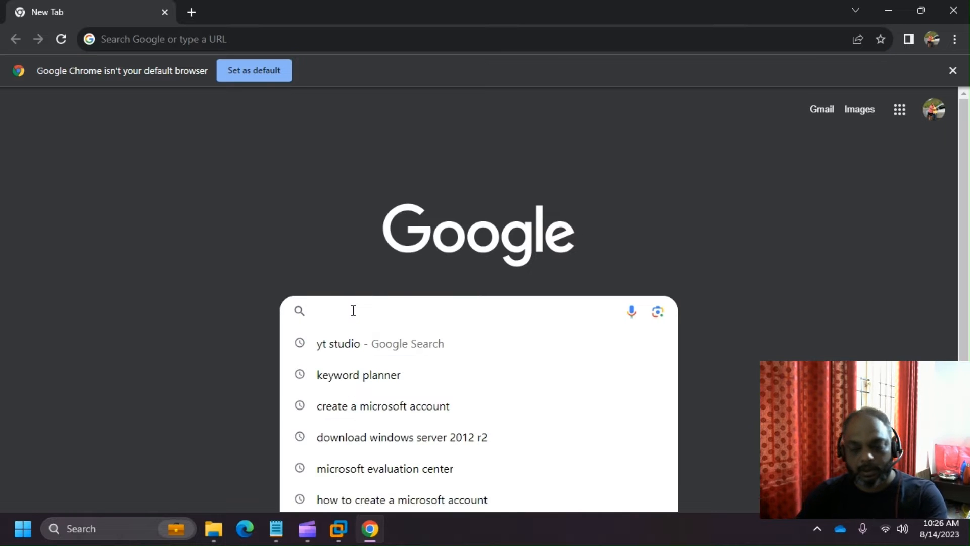
text(Crea)
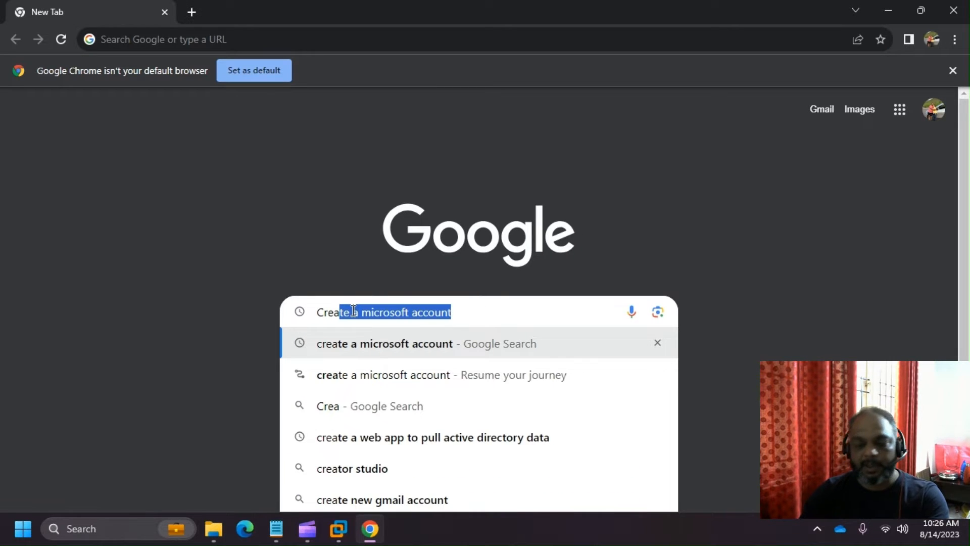
key(Return)
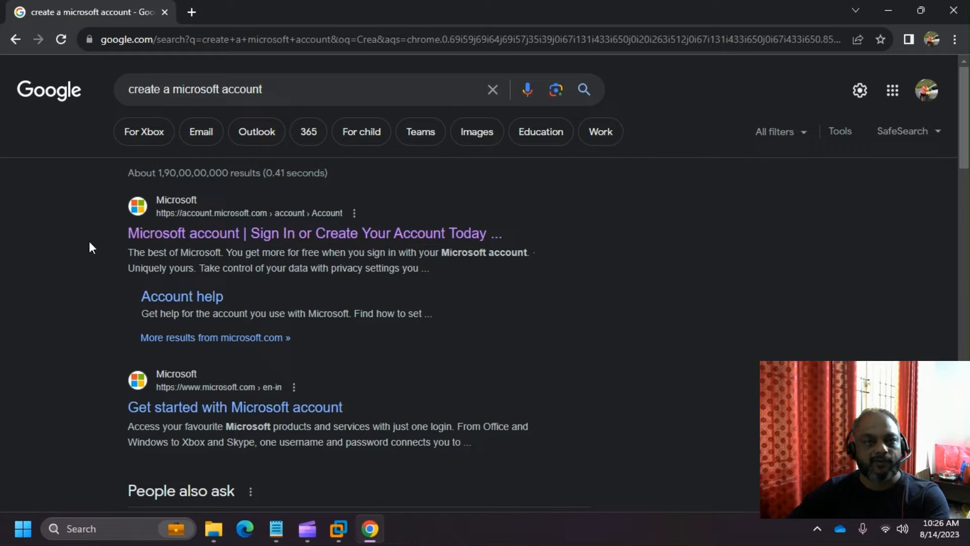
drag(131, 234, 506, 242)
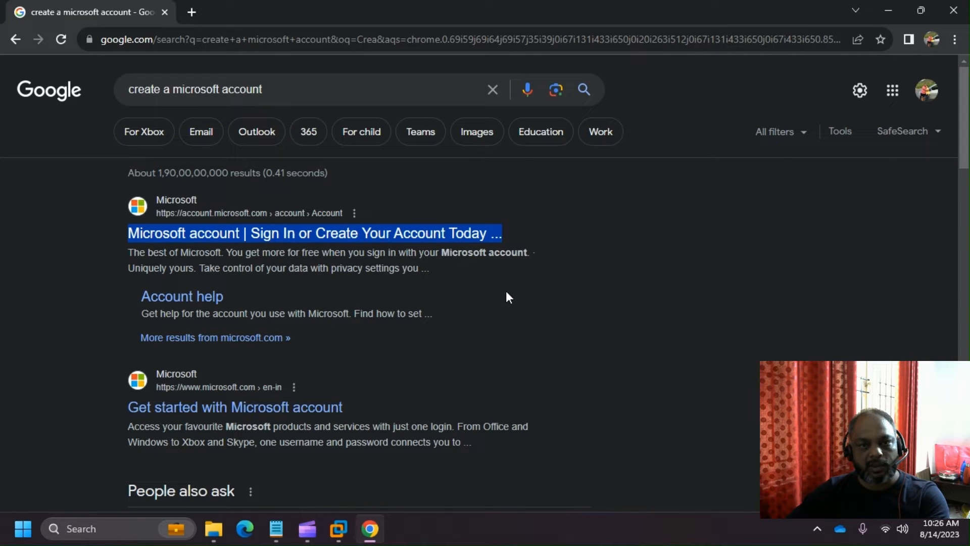
click(71, 292)
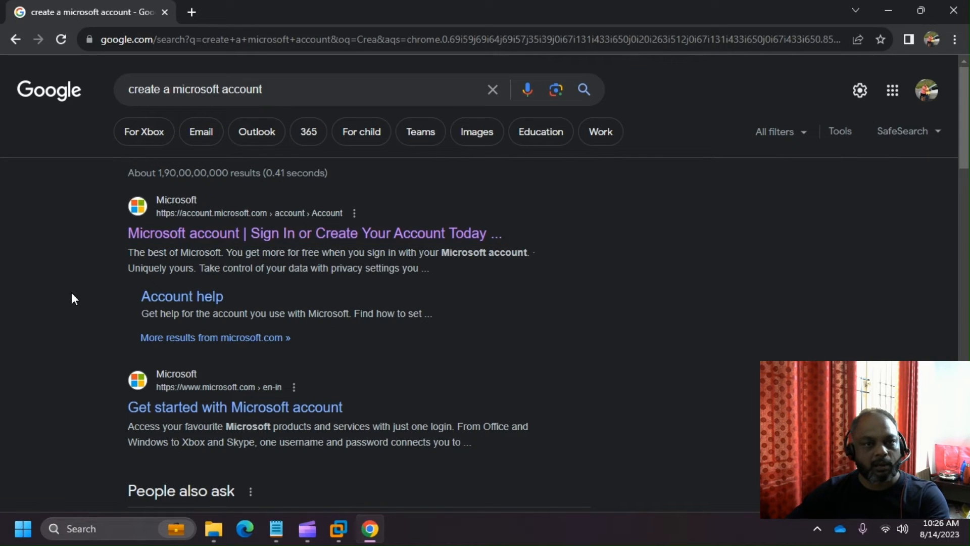
click(202, 239)
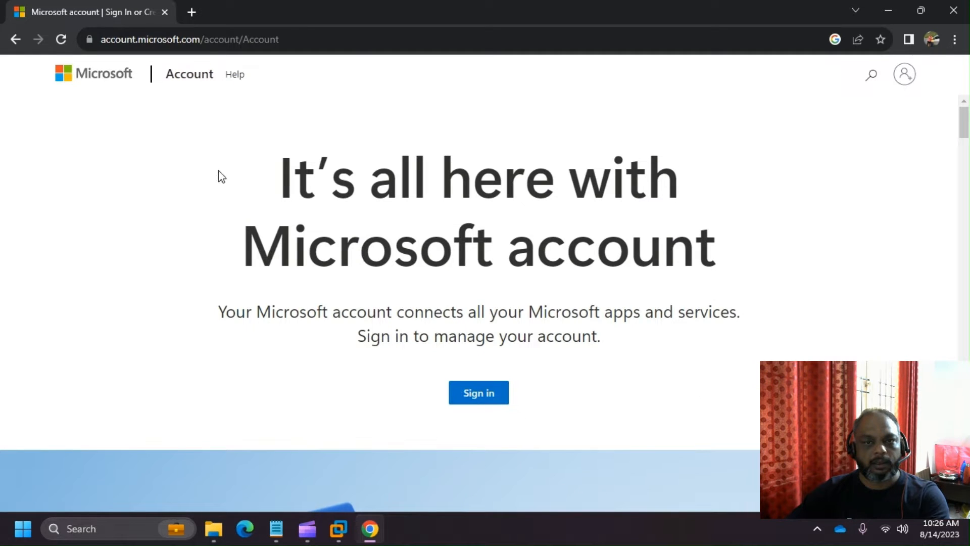
- From account.microsoft.com go to Sign in, then choose 'Create one!' for a new account
drag(232, 163, 793, 251)
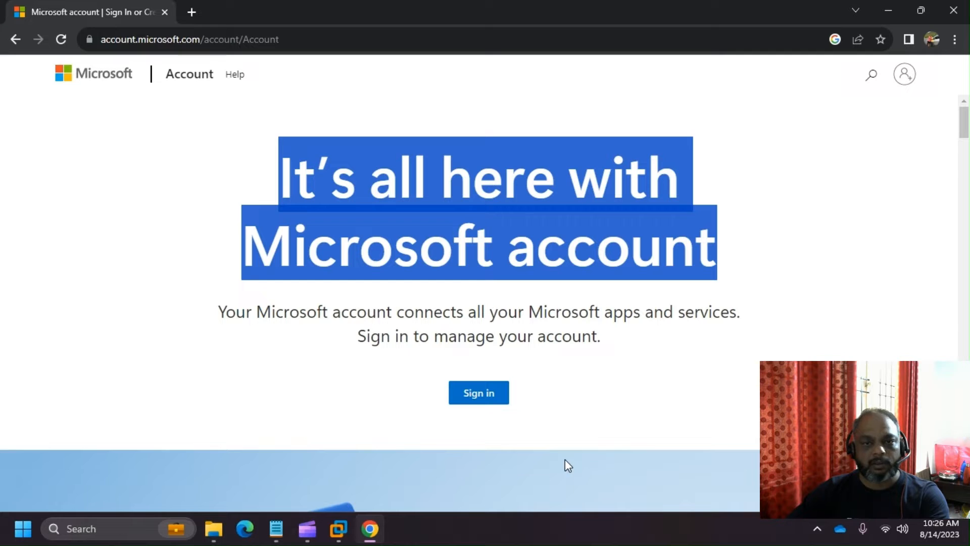
click(478, 397)
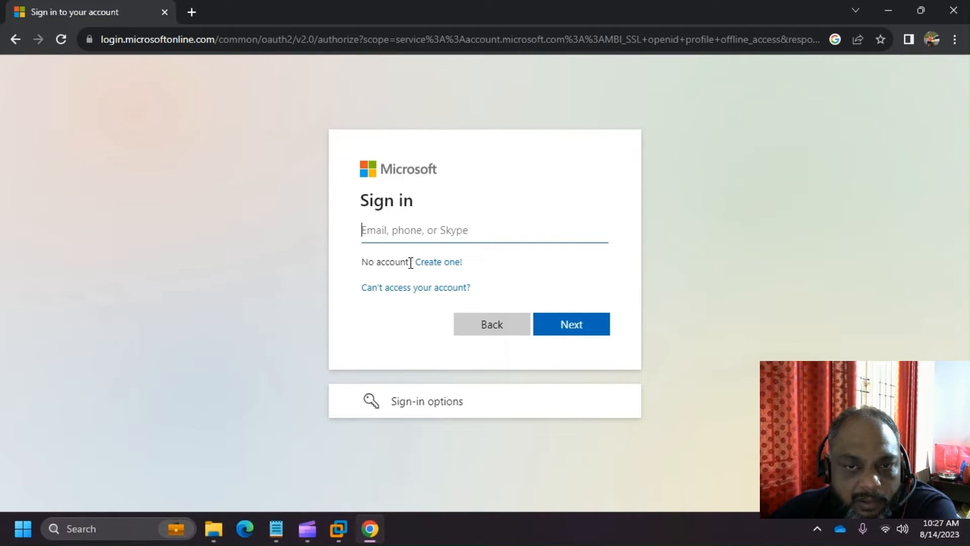
click(447, 262)
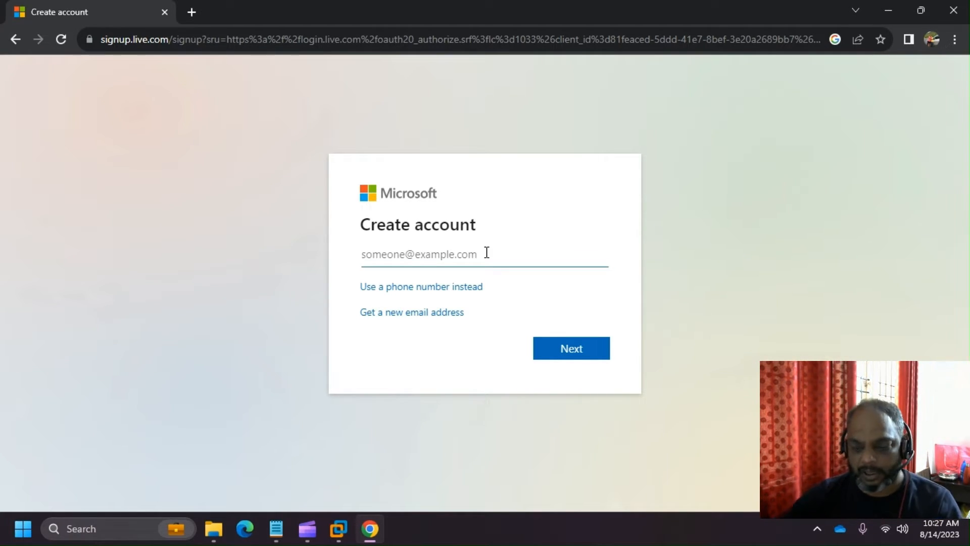
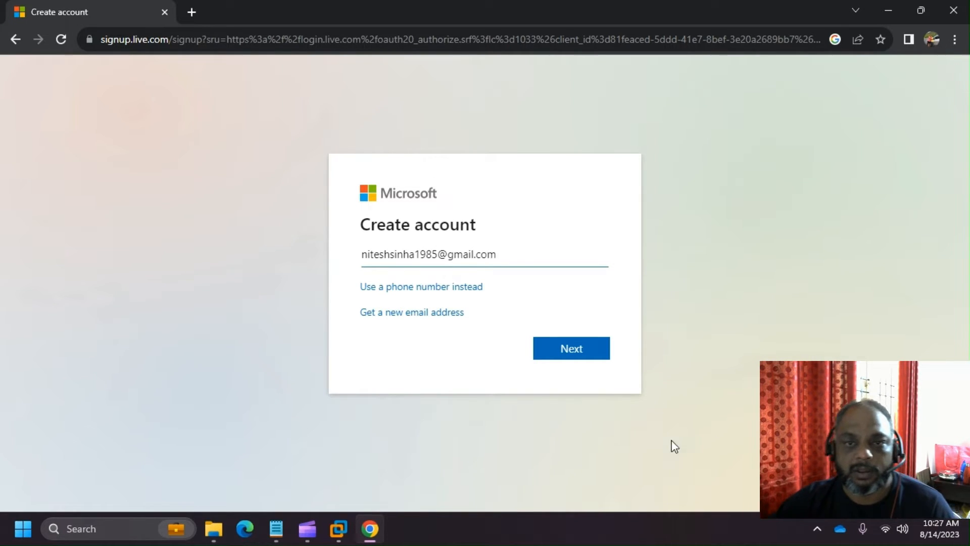
- Submit the Gmail address on the Create account form and select the 'already a Microsoft account' error
drag(511, 264, 355, 269)
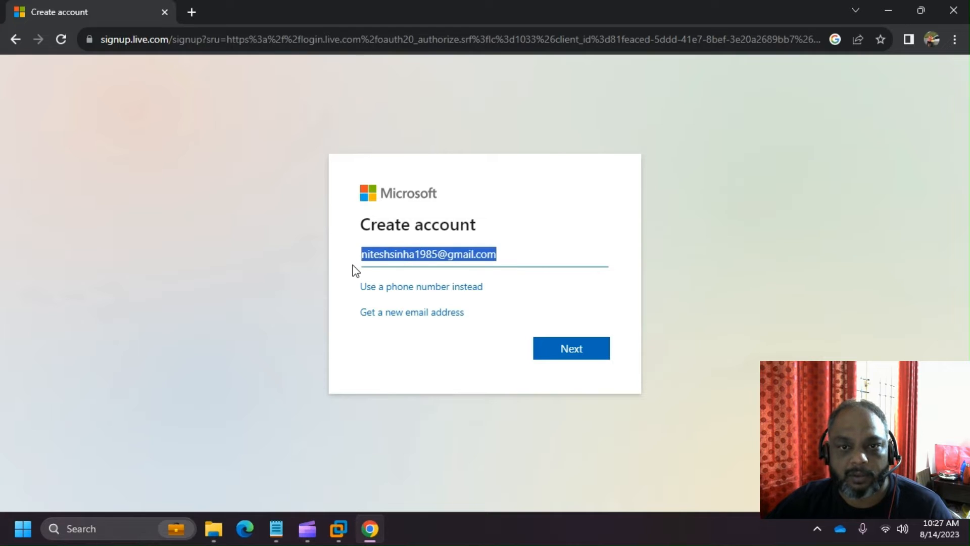
click(575, 351)
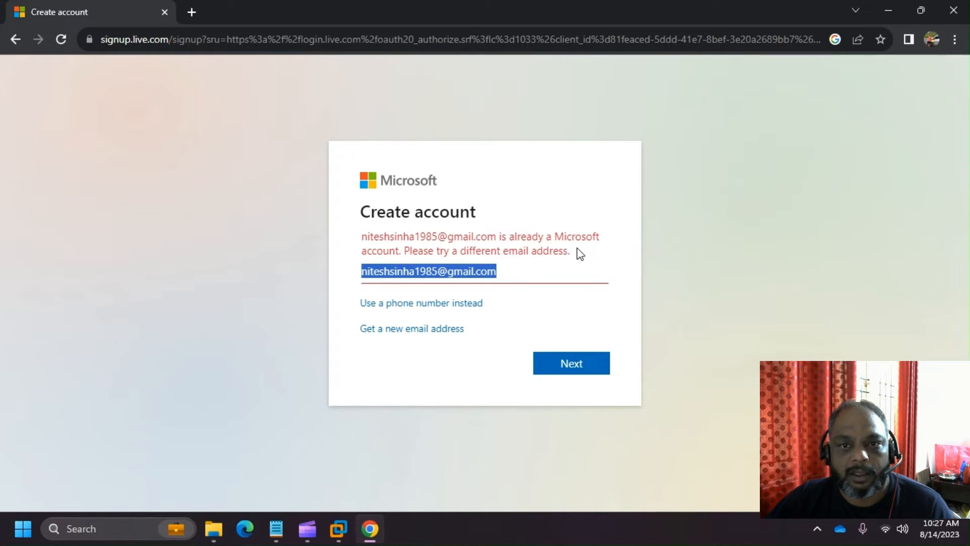
click(359, 235)
drag(359, 235, 613, 243)
triple_click(612, 243)
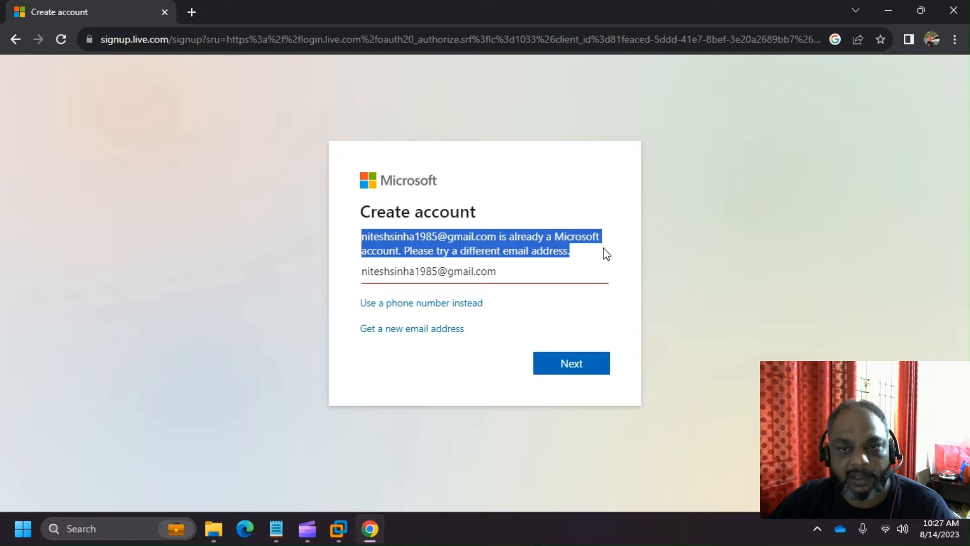
click(548, 271)
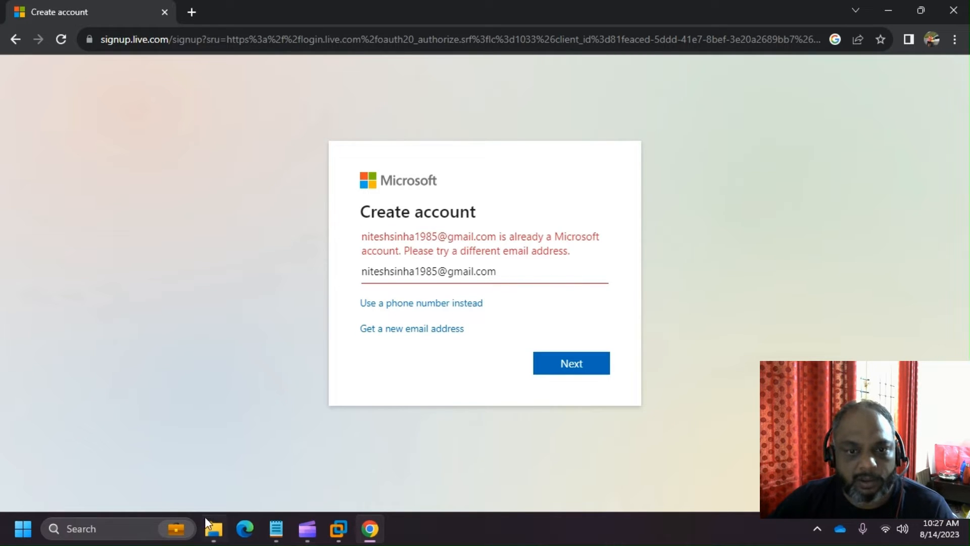
- Open a Chrome Incognito window, browse to account.microsoft.com and choose Sign in
right_click(378, 526)
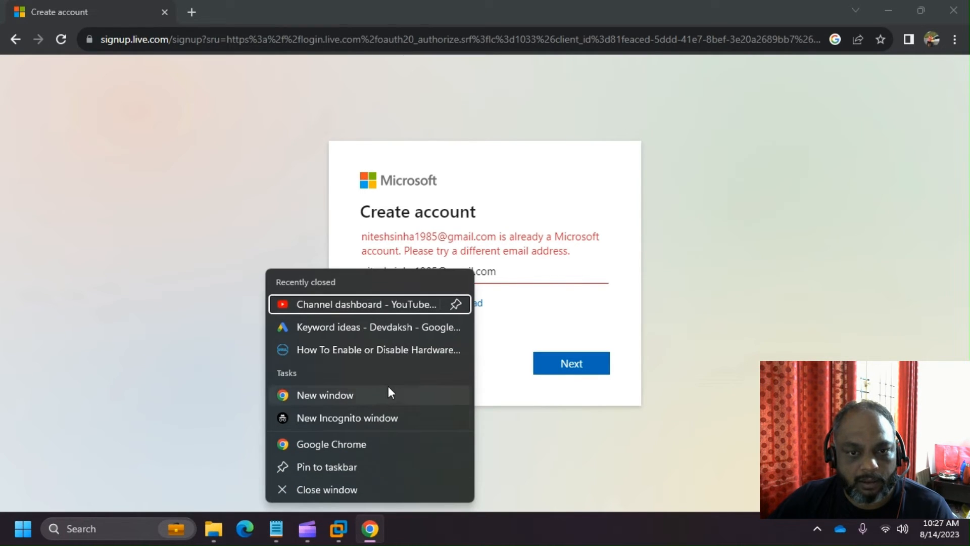
click(392, 419)
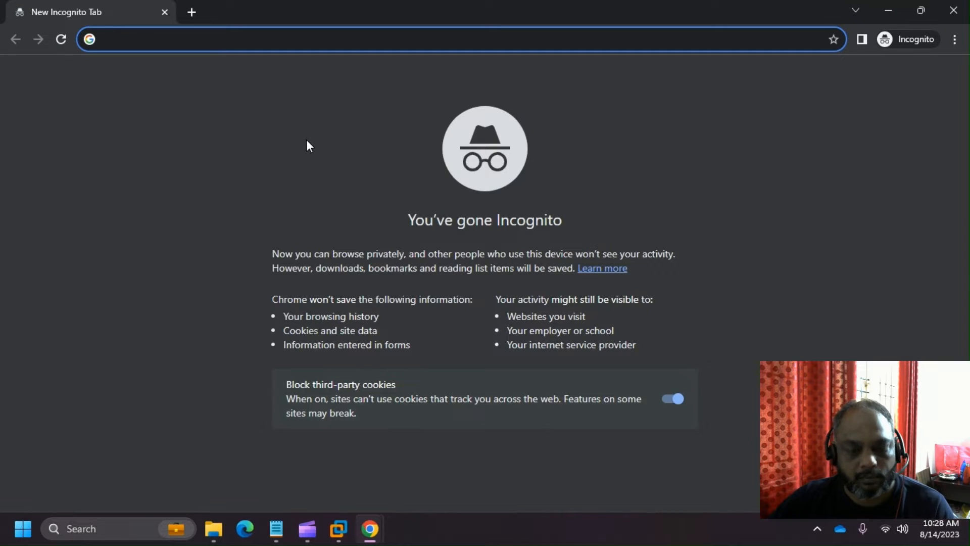
text(account.)
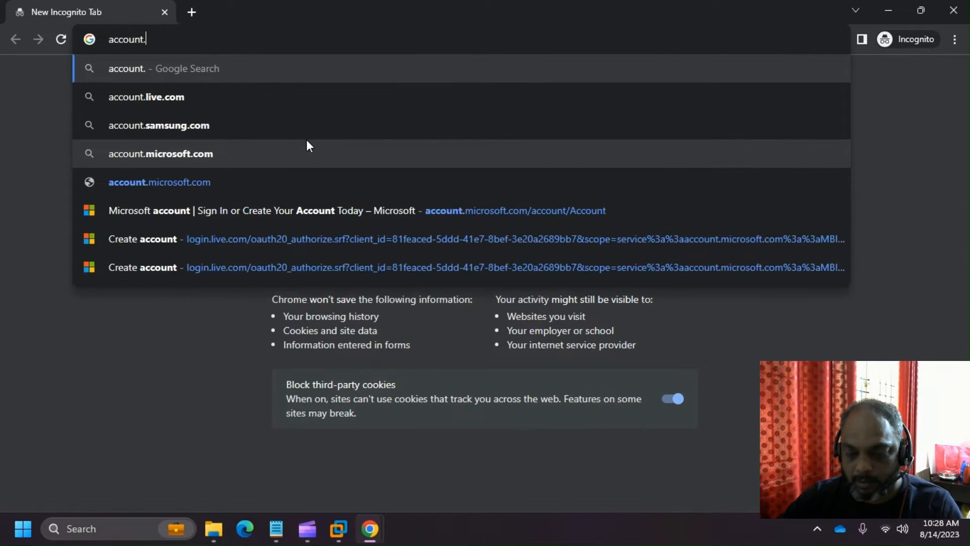
text(microsoft.com)
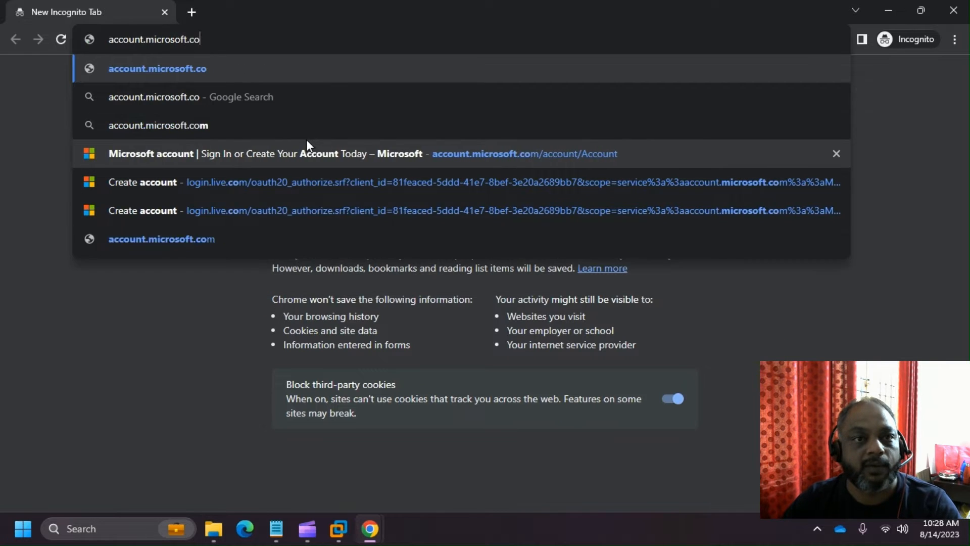
key(Return)
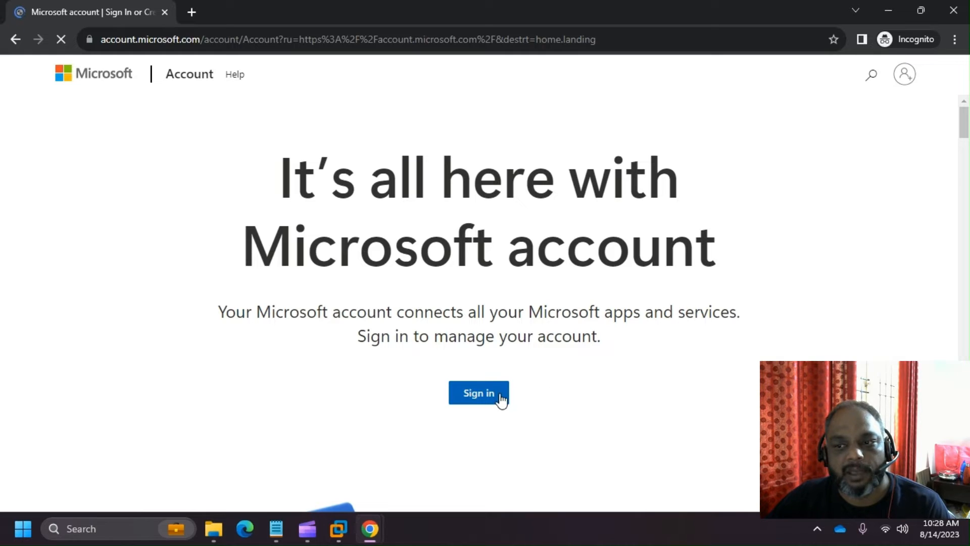
scroll(628, 373, down, 2)
scroll(628, 373, up, 2)
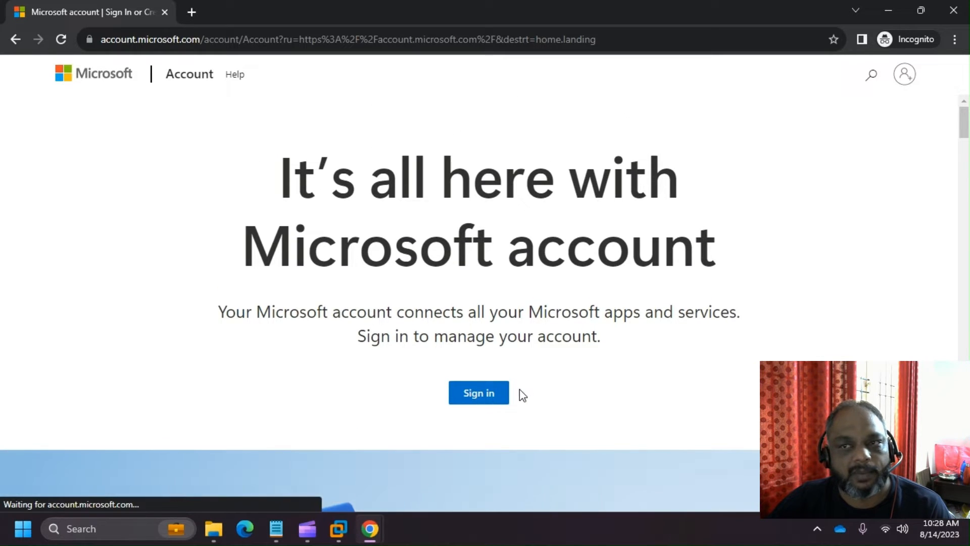
click(468, 400)
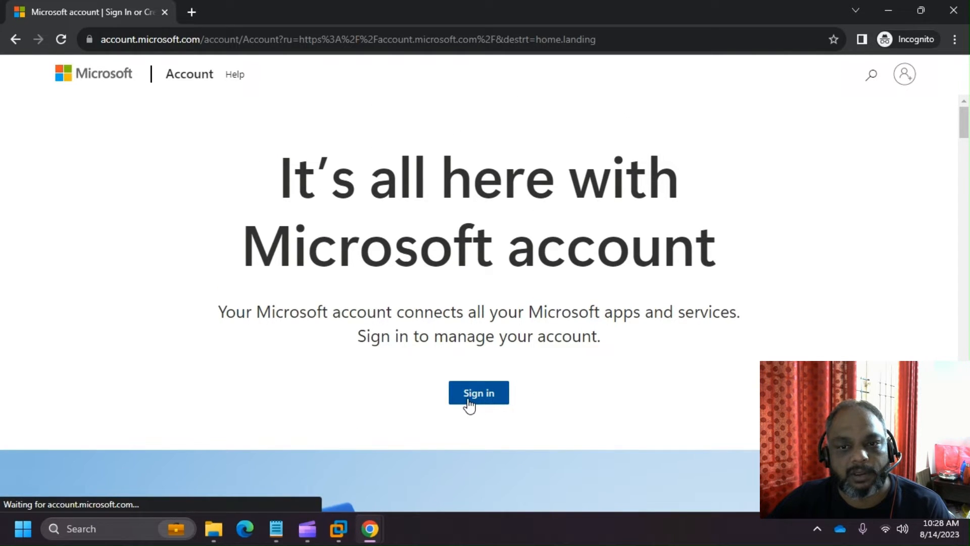
click(906, 81)
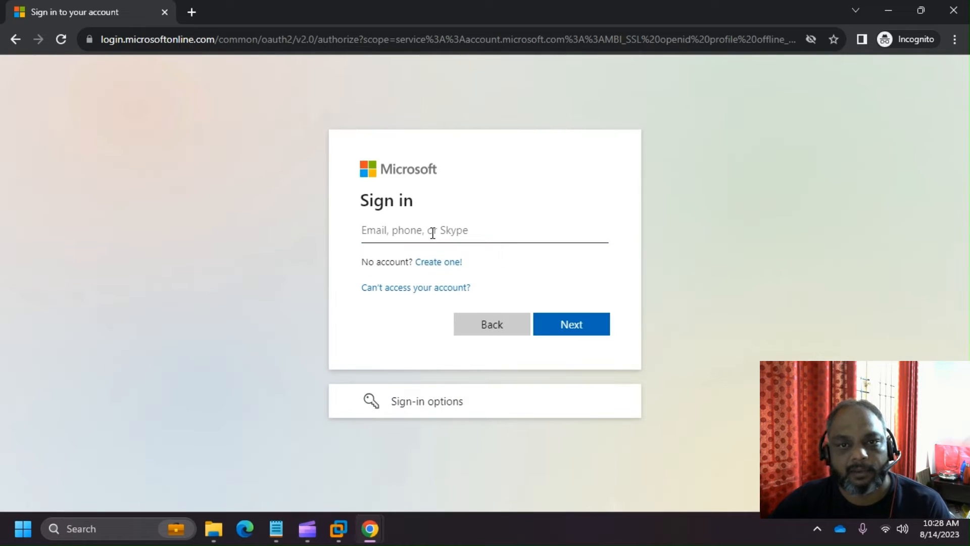
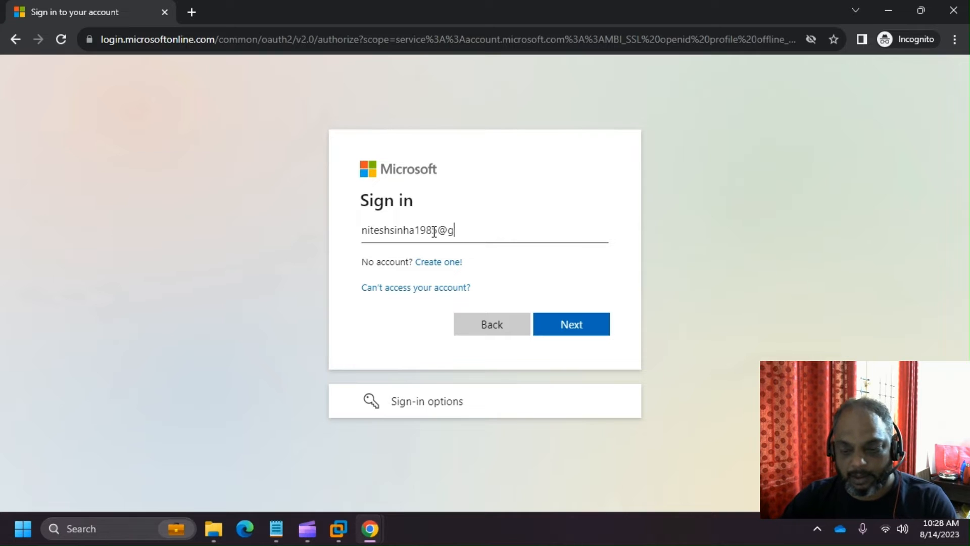
- Sign in with the Gmail address and account password, ticking 'Don't show this again' and choosing Yes
key(Return)
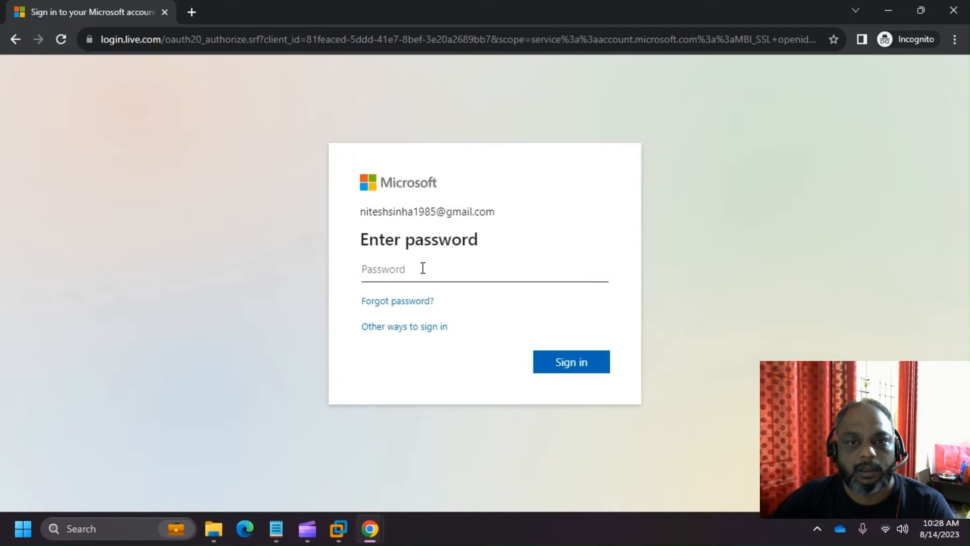
click(423, 268)
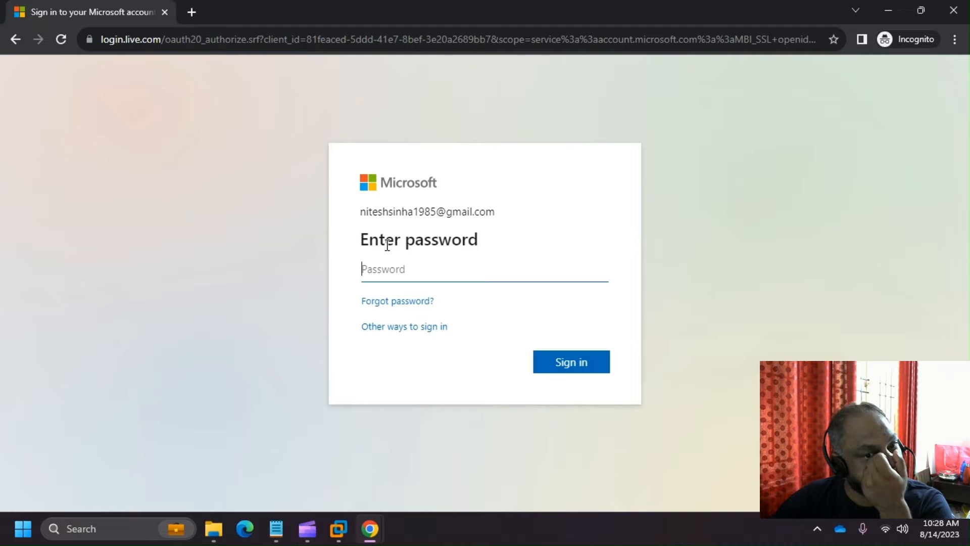
text(••)
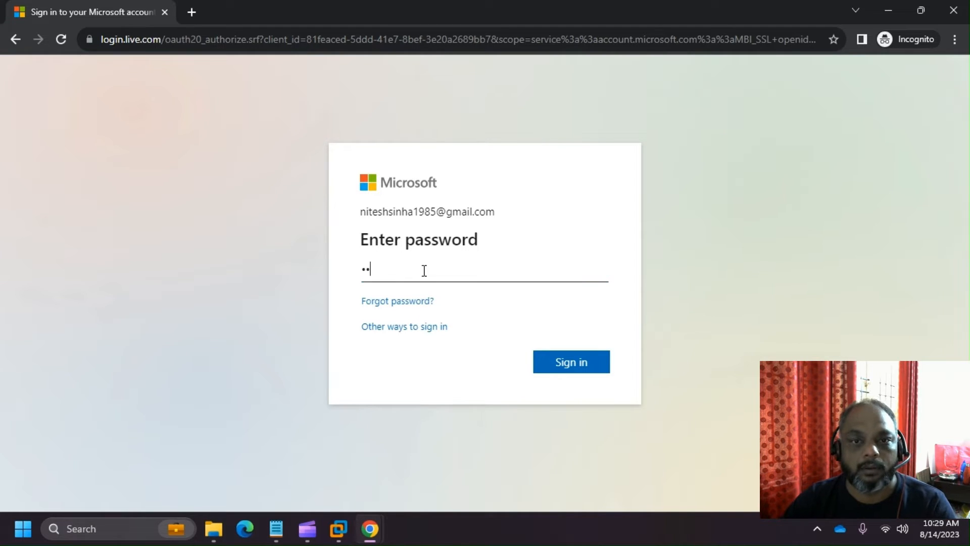
key(BackSpace)
key(BackSpace)
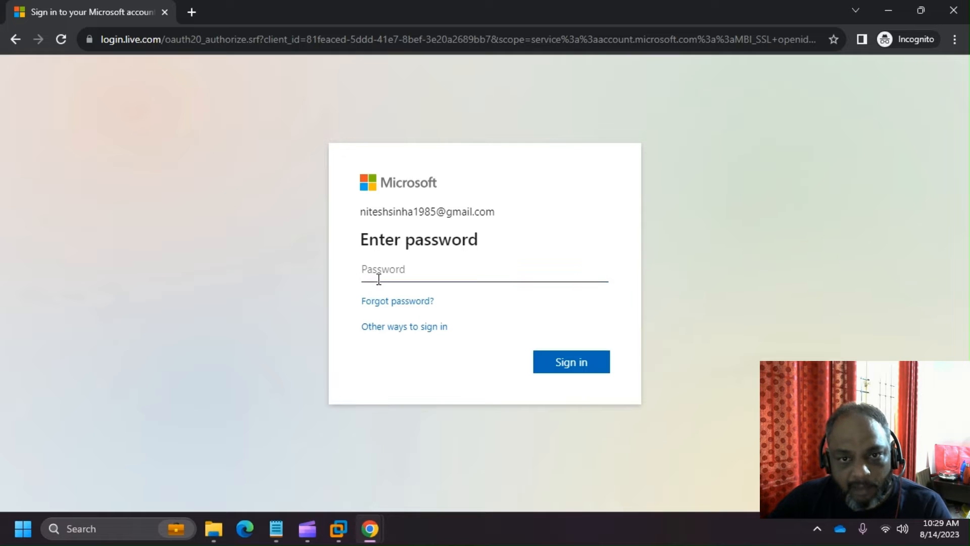
text(••••)
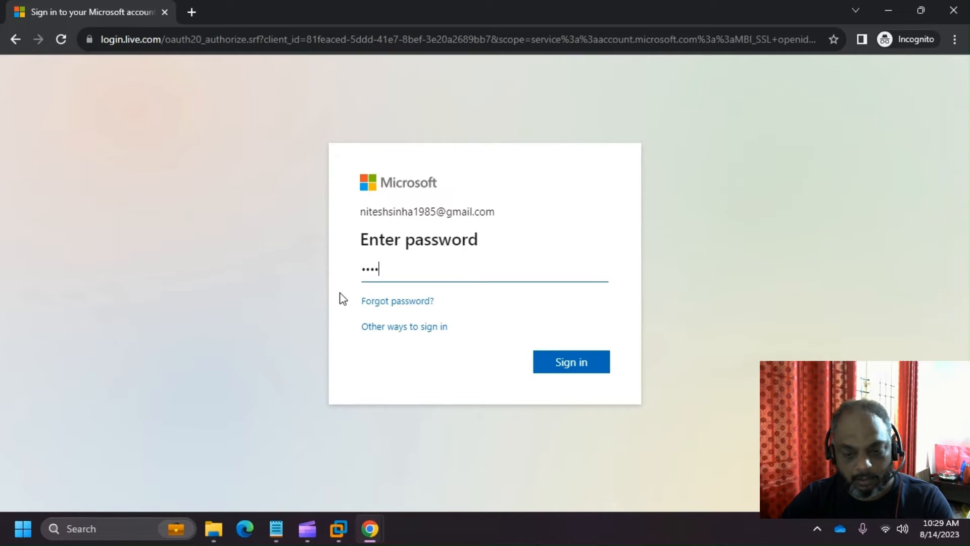
text(••••)
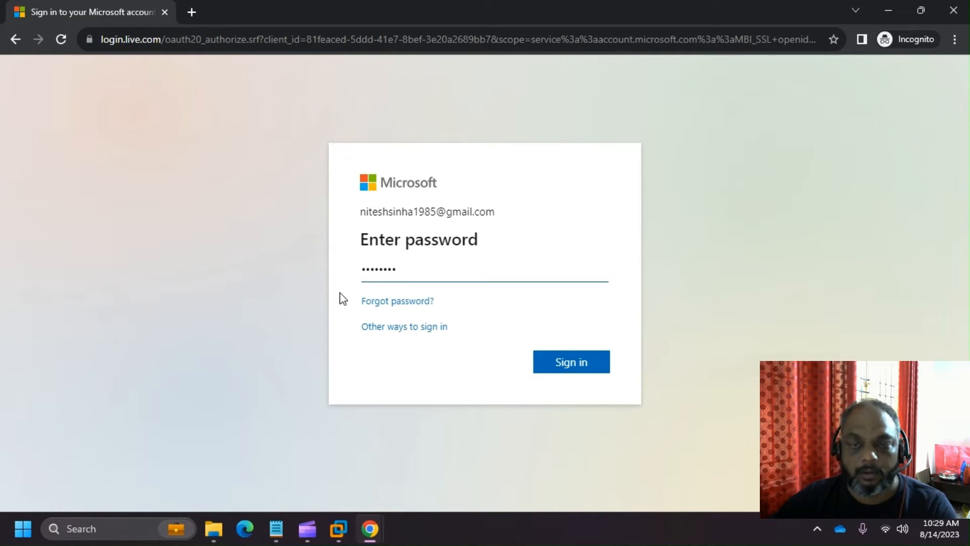
click(589, 368)
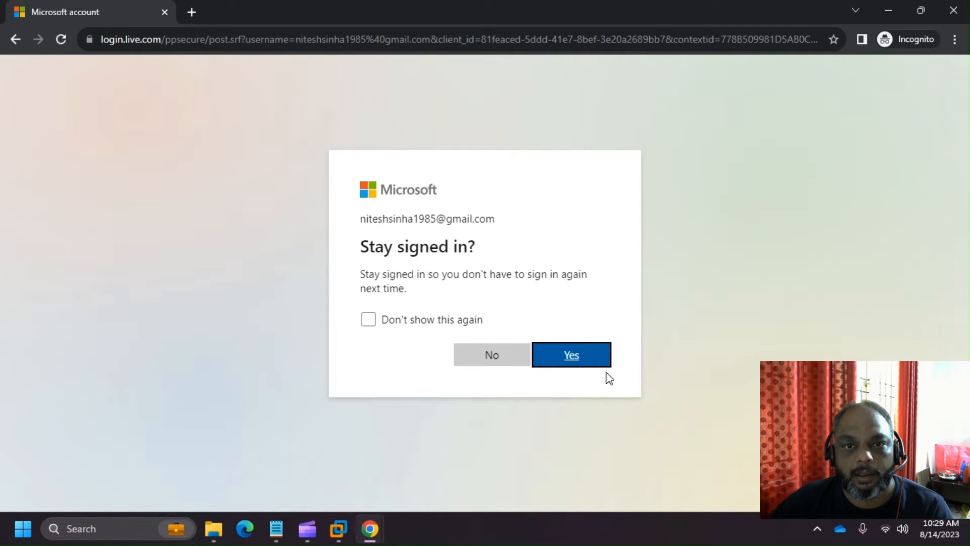
click(424, 325)
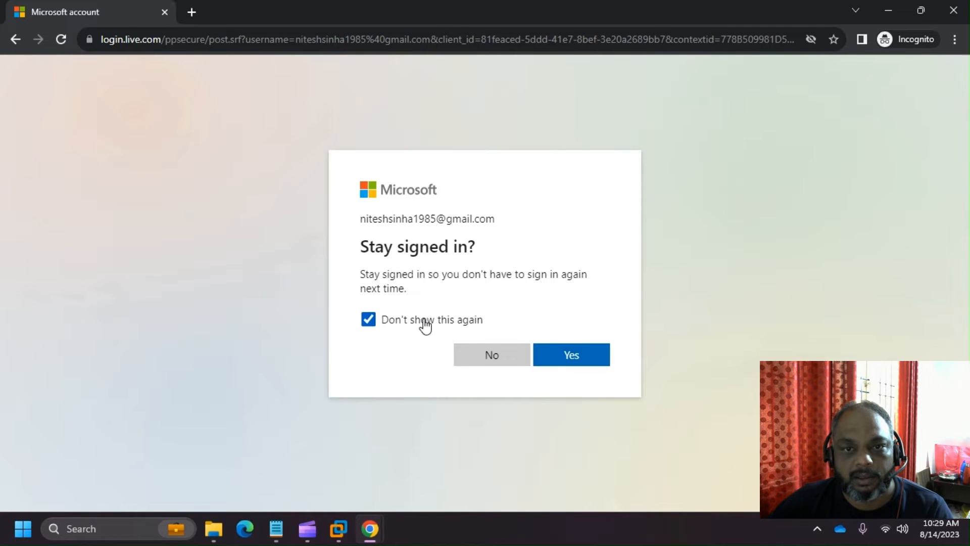
click(579, 355)
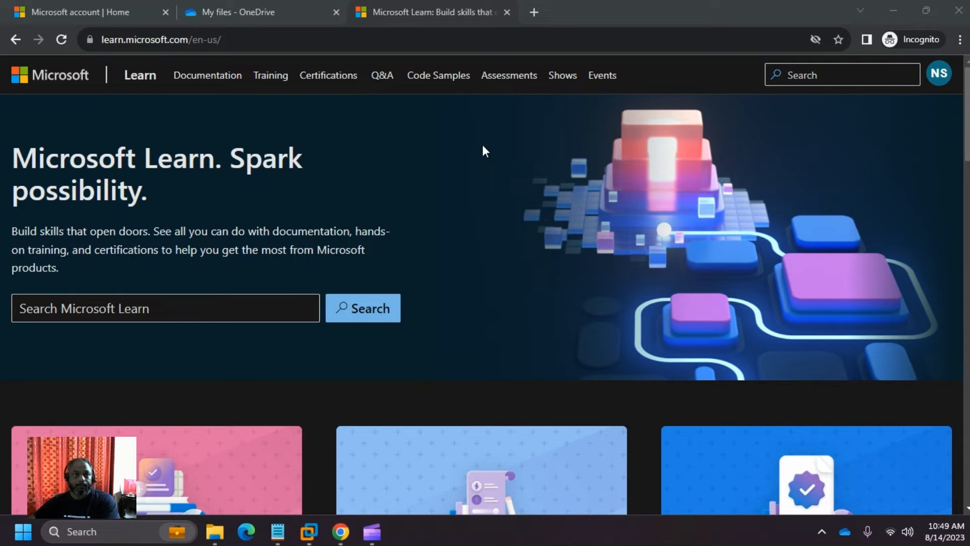
- Collapse Microsoft 365, expand Microsoft storage and highlight the 0.1 GB / 5 GB usage figure
click(88, 7)
scroll(353, 238, down, 4)
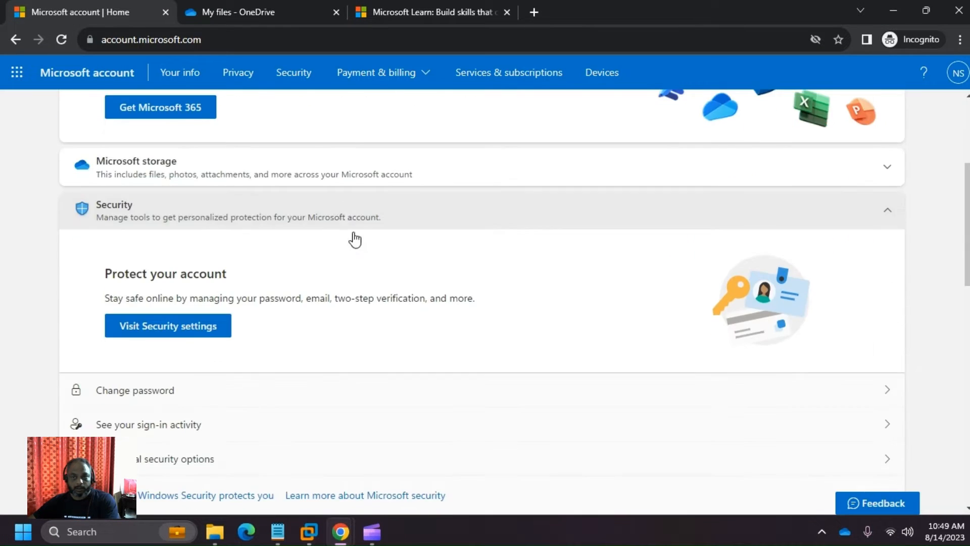
scroll(413, 298, up, 4)
scroll(412, 288, down, 1)
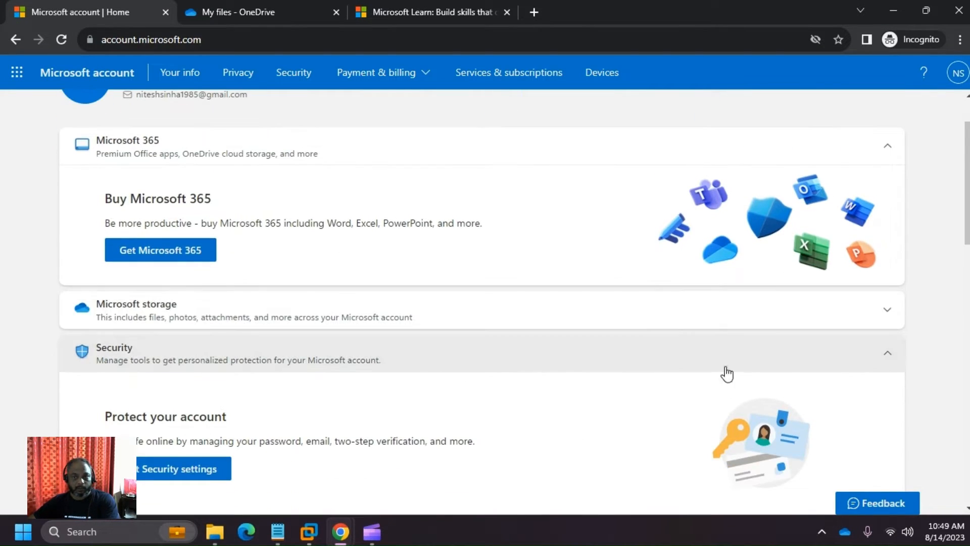
scroll(165, 325, up, 2)
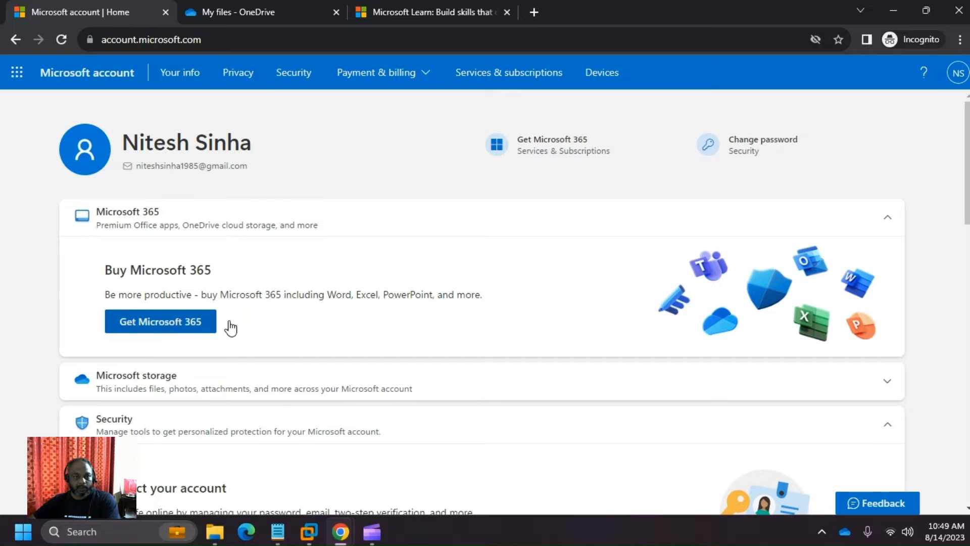
click(887, 229)
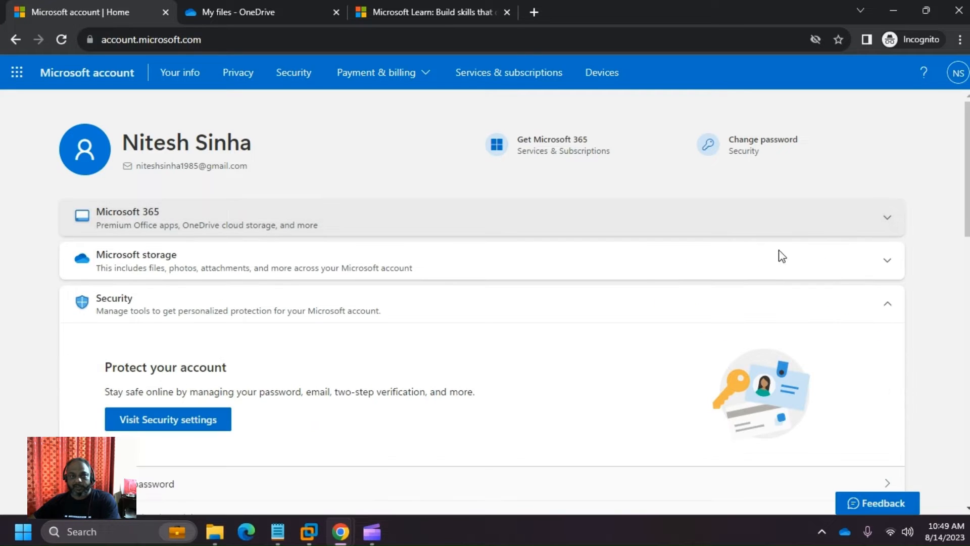
click(884, 262)
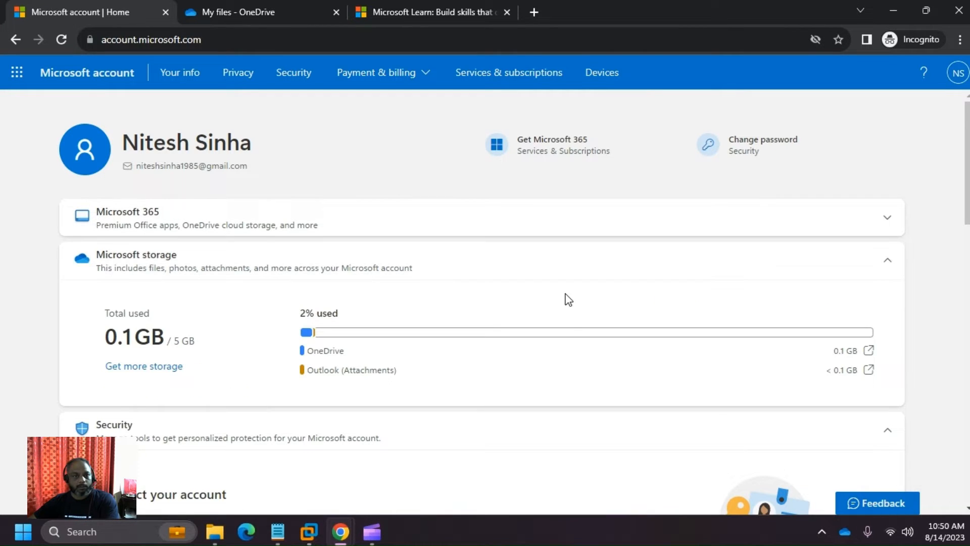
scroll(354, 272, down, 2)
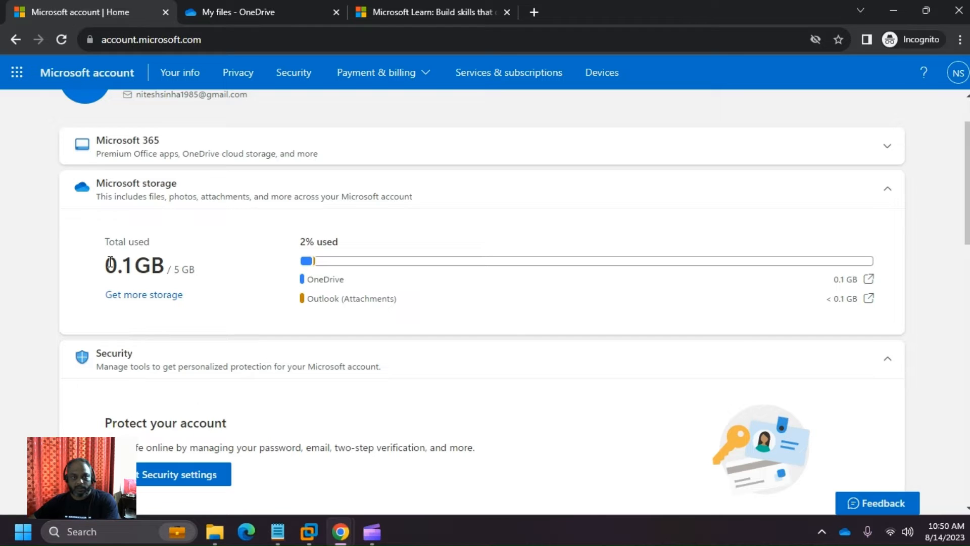
drag(110, 263, 195, 266)
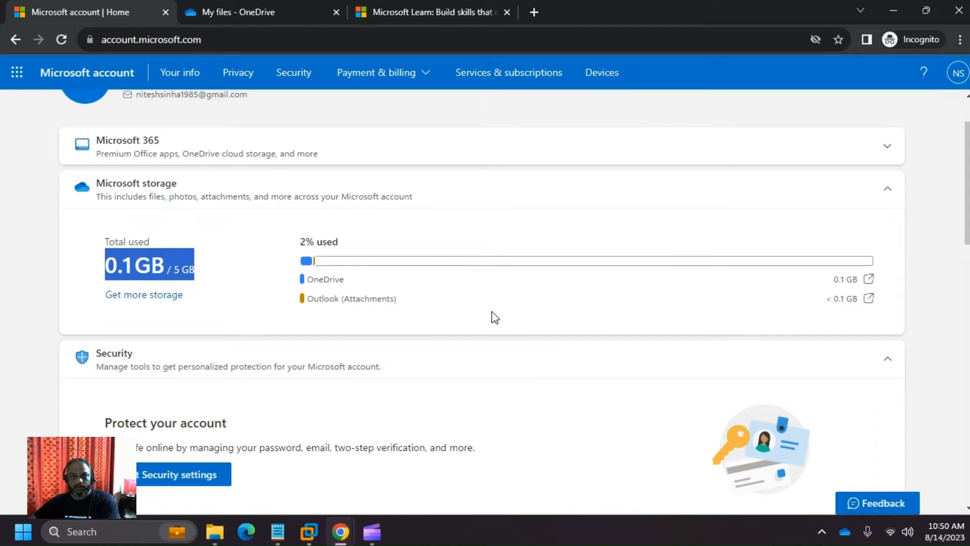
click(179, 271)
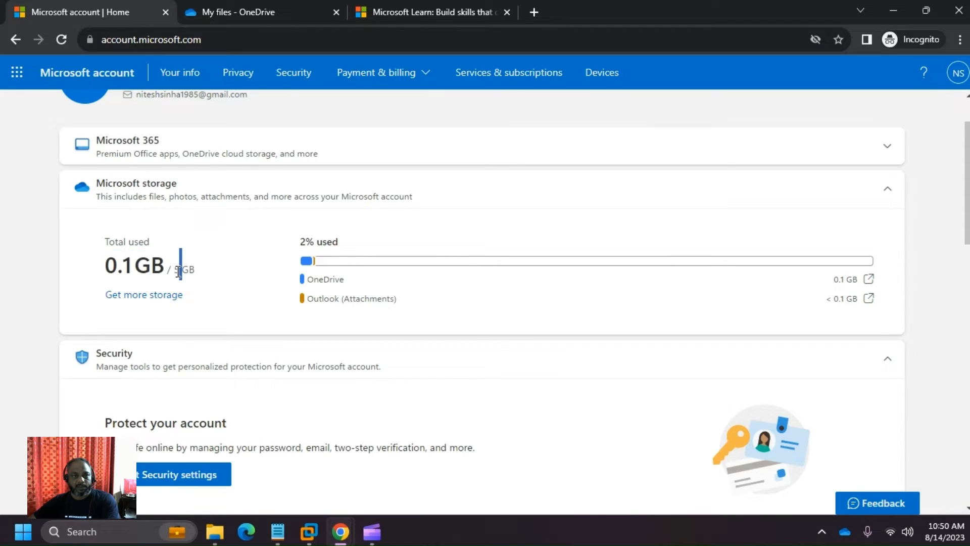
triple_click(178, 271)
- Choose Change password under Security to reach the password re-verification page
scroll(3, 263, down, 3)
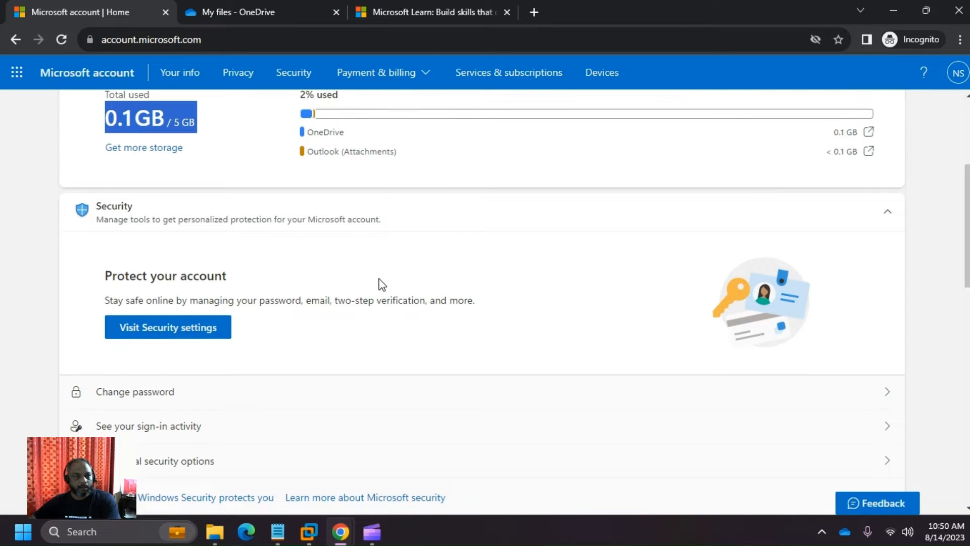
scroll(379, 281, down, 1)
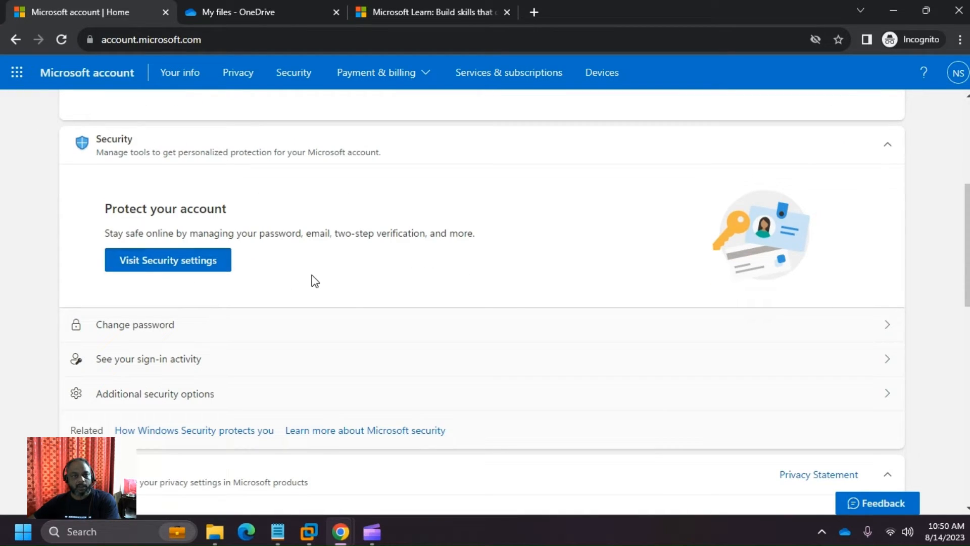
scroll(314, 281, up, 1)
scroll(314, 281, down, 2)
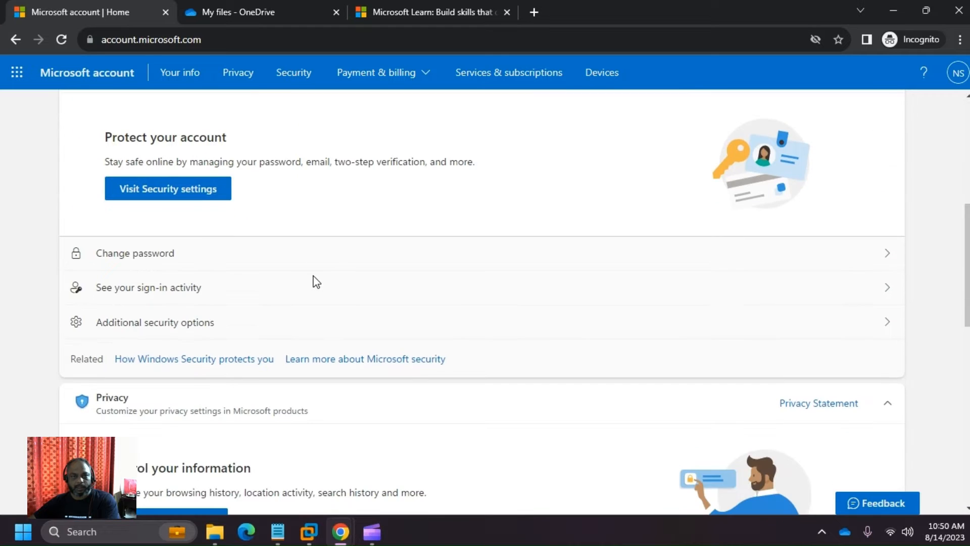
click(555, 269)
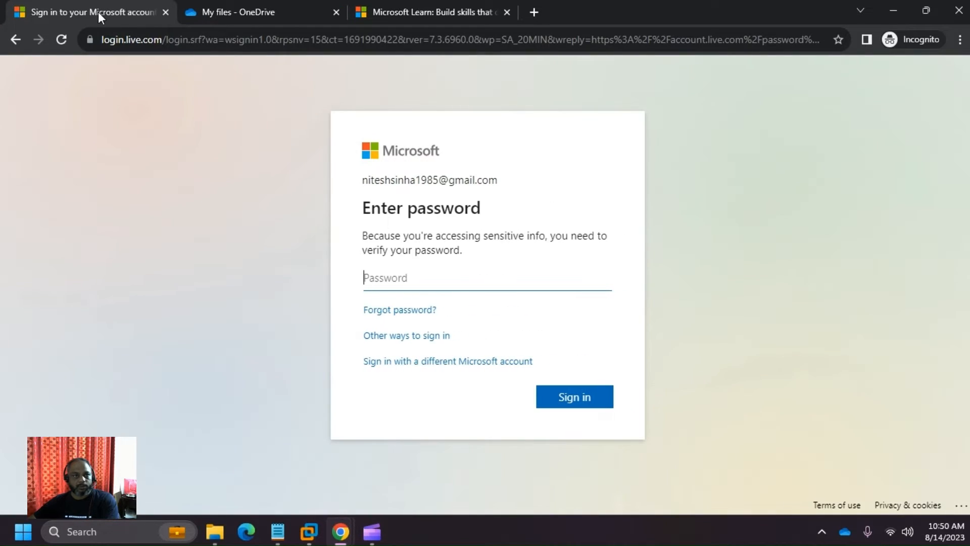
- Return to the account overview and expand the Devices, Payment options and Order history sections
click(16, 41)
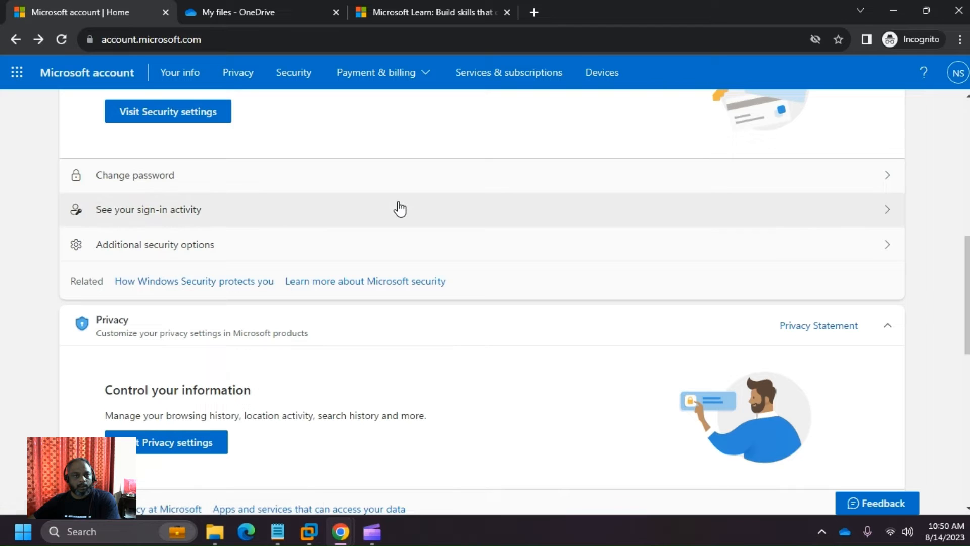
scroll(263, 207, down, 5)
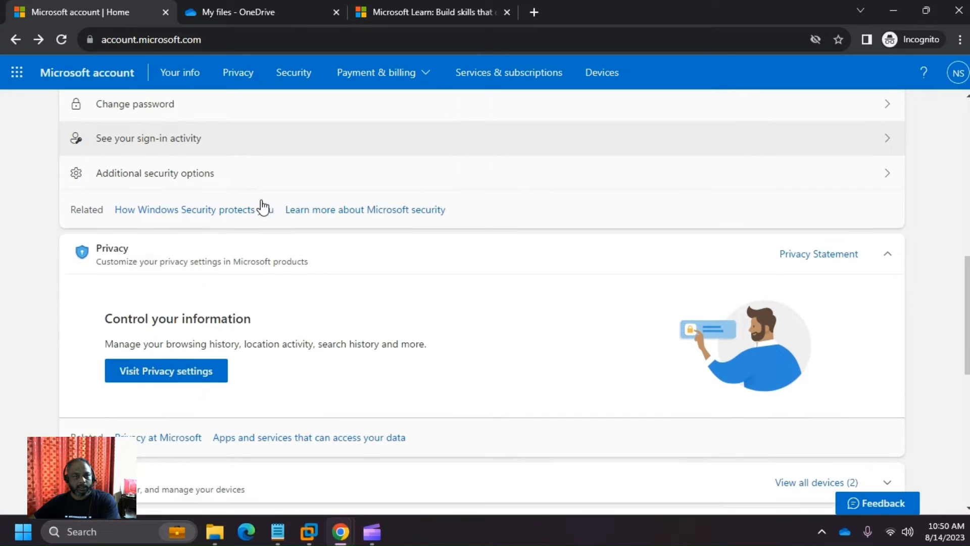
scroll(263, 206, down, 1)
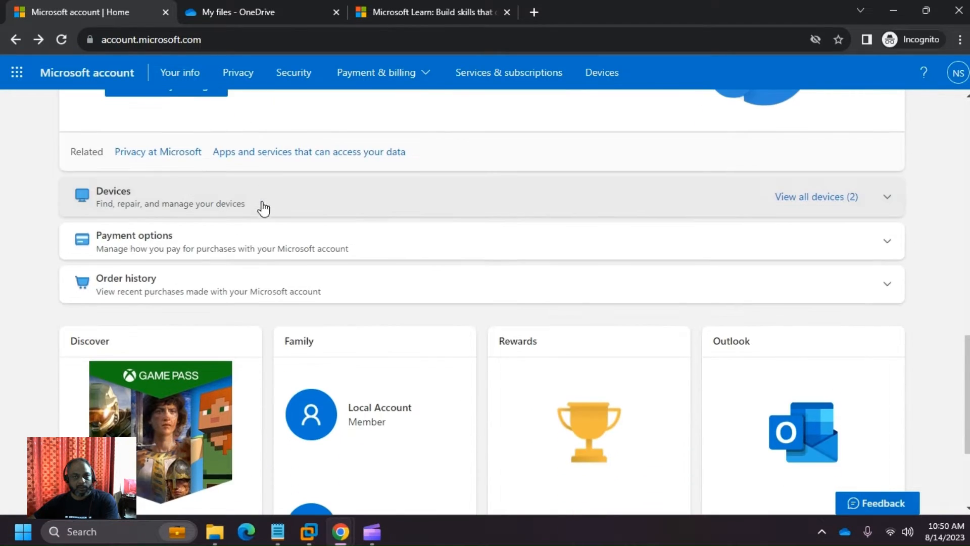
click(888, 199)
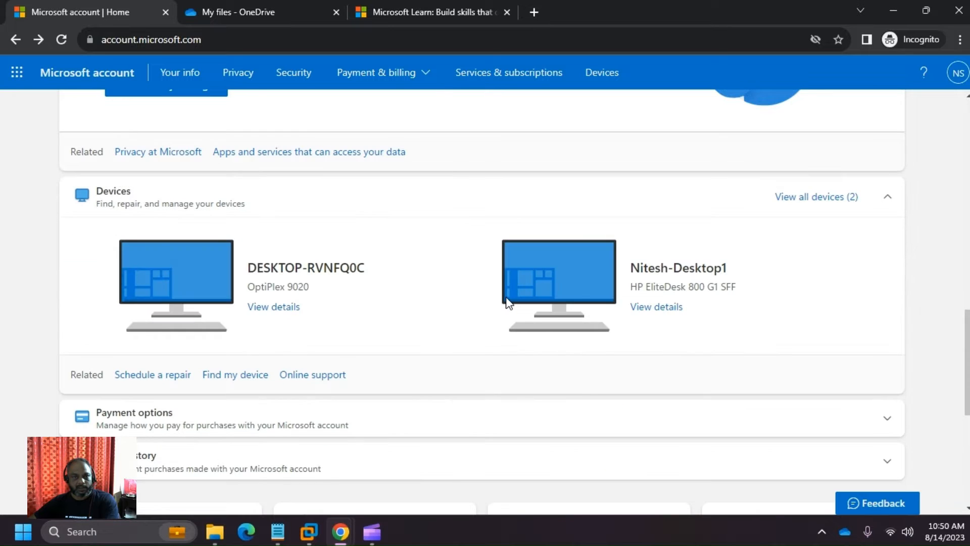
scroll(507, 303, down, 1)
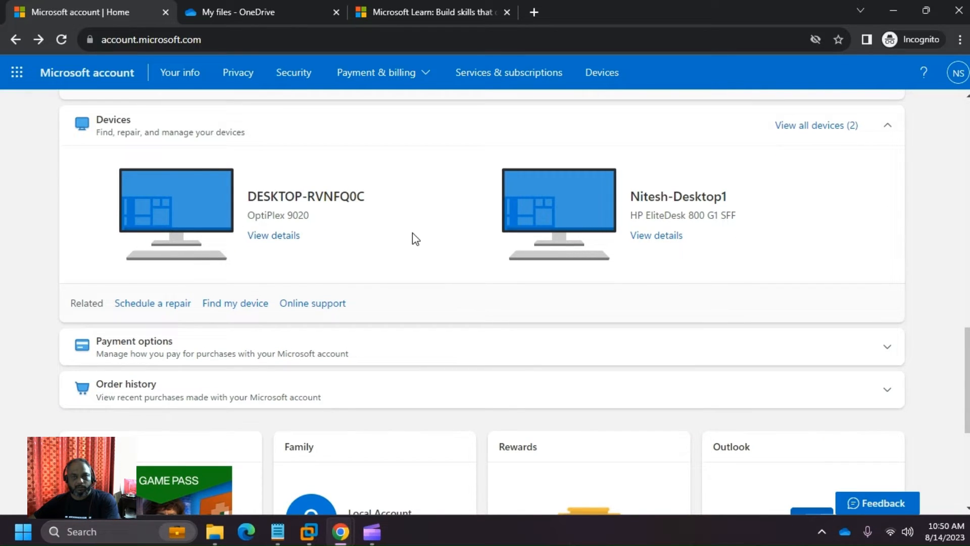
scroll(414, 238, down, 1)
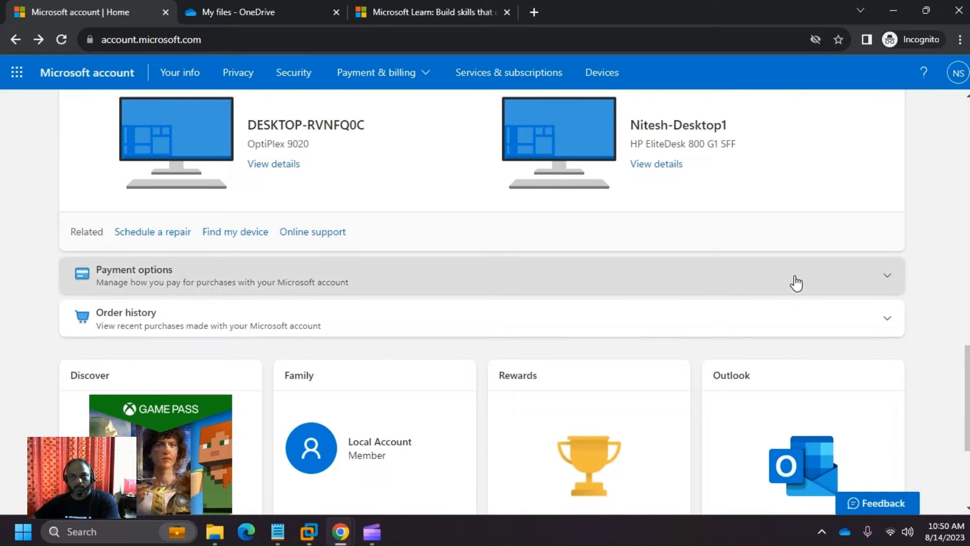
click(792, 281)
scroll(658, 277, down, 2)
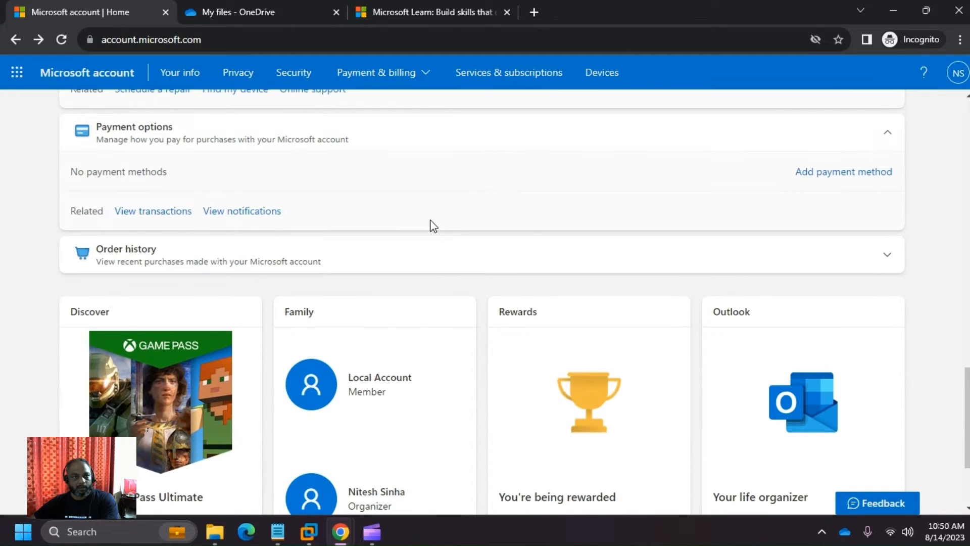
click(446, 253)
scroll(447, 254, down, 2)
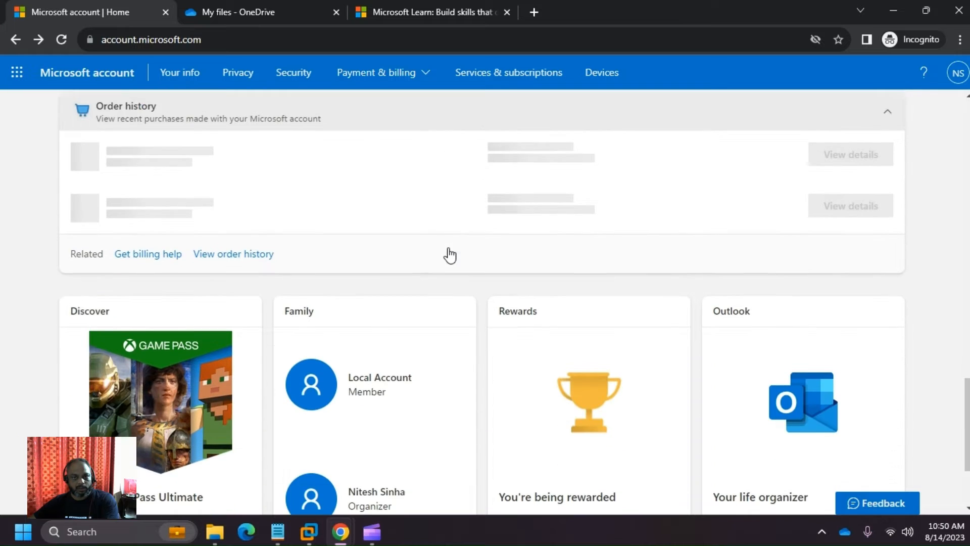
scroll(448, 254, up, 1)
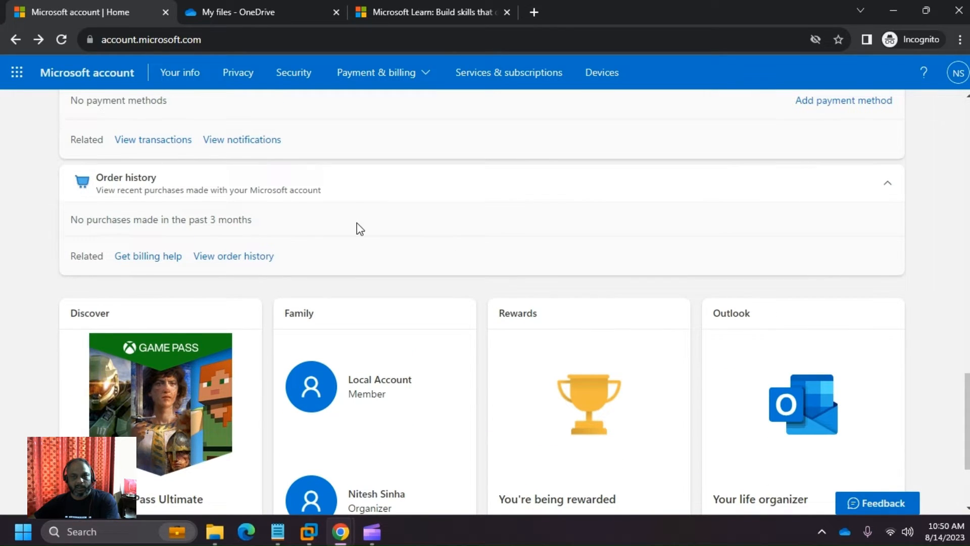
scroll(357, 228, down, 3)
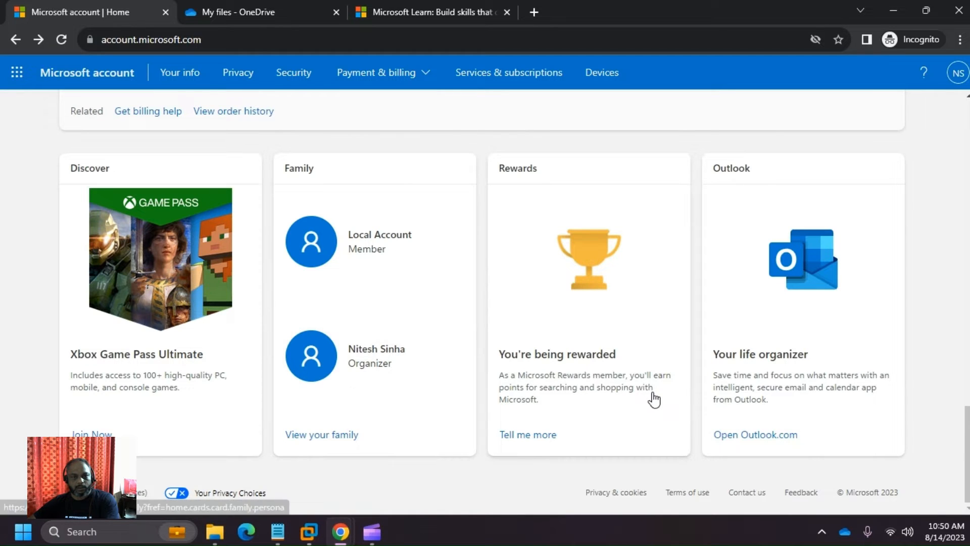
scroll(654, 399, up, 15)
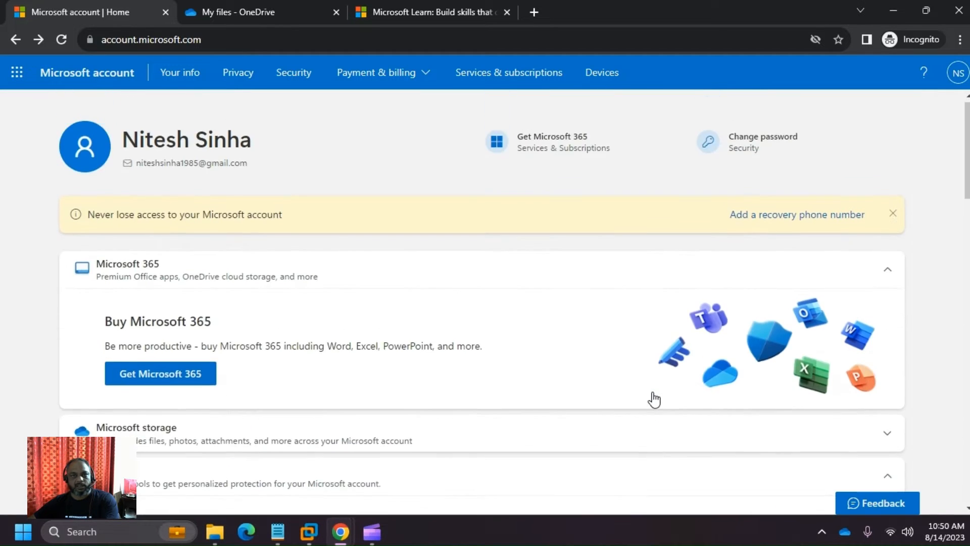
- Close the OneDrive and Microsoft Learn tabs and reopen OneDrive from the app launcher
click(17, 67)
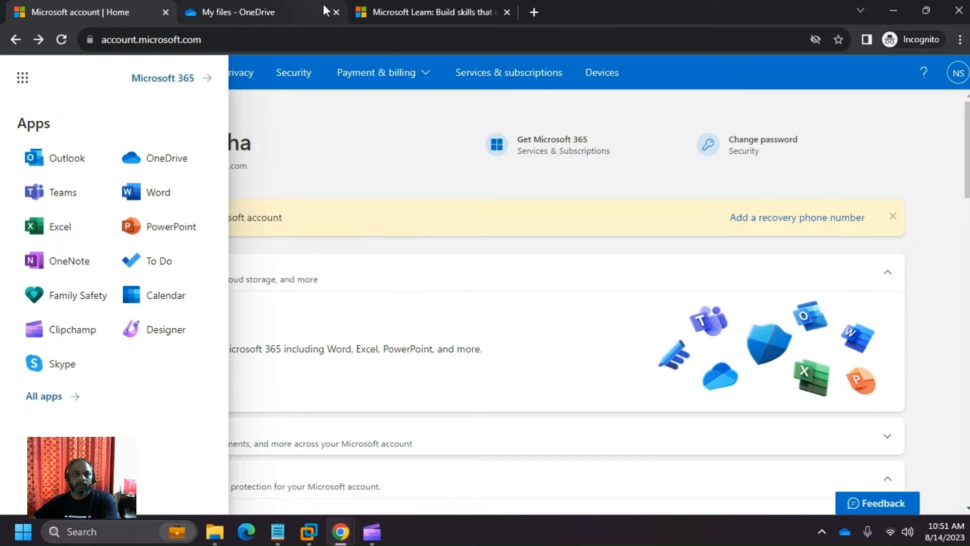
click(336, 12)
click(336, 12)
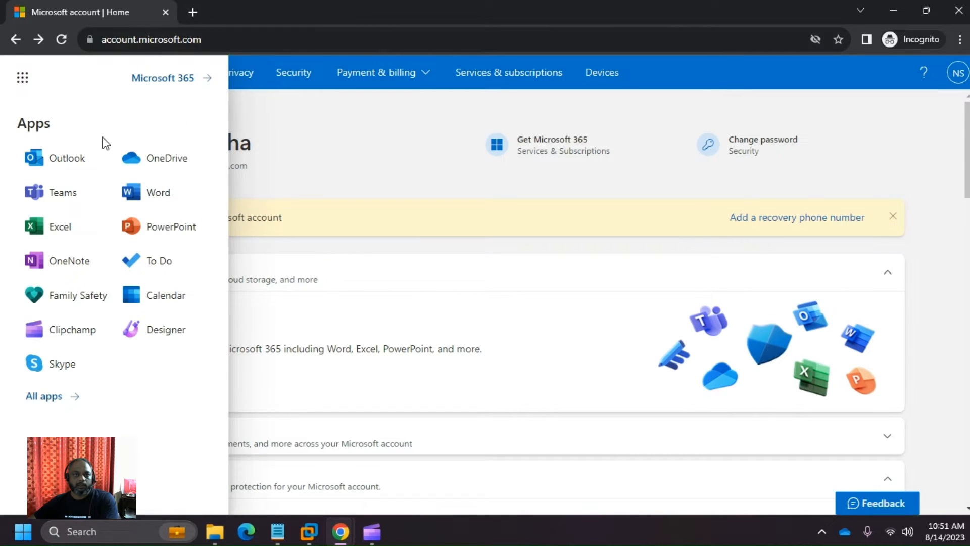
click(131, 160)
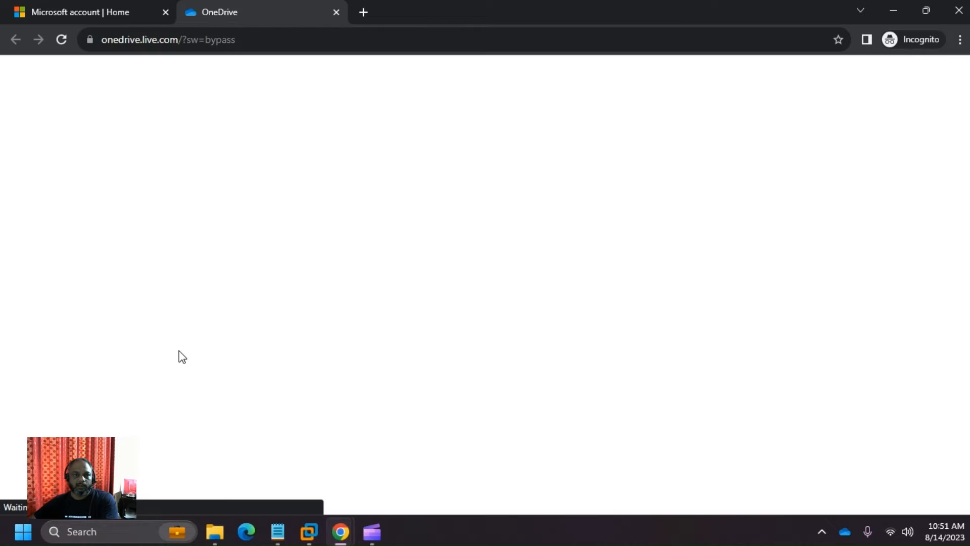
scroll(180, 350, down, 5)
scroll(512, 462, up, 5)
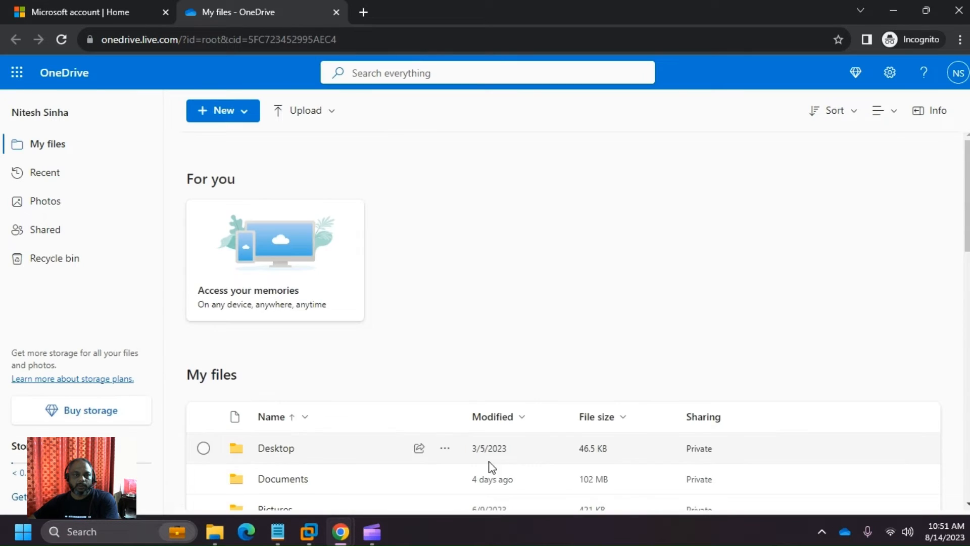
scroll(401, 442, down, 10)
- Launch Outlook mail in a new tab from the account page's app launcher
click(72, 2)
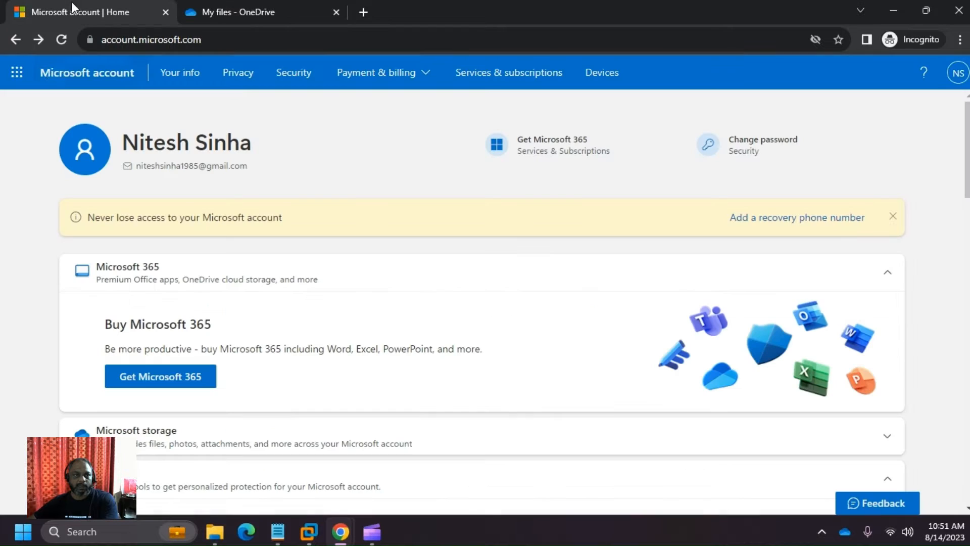
click(22, 76)
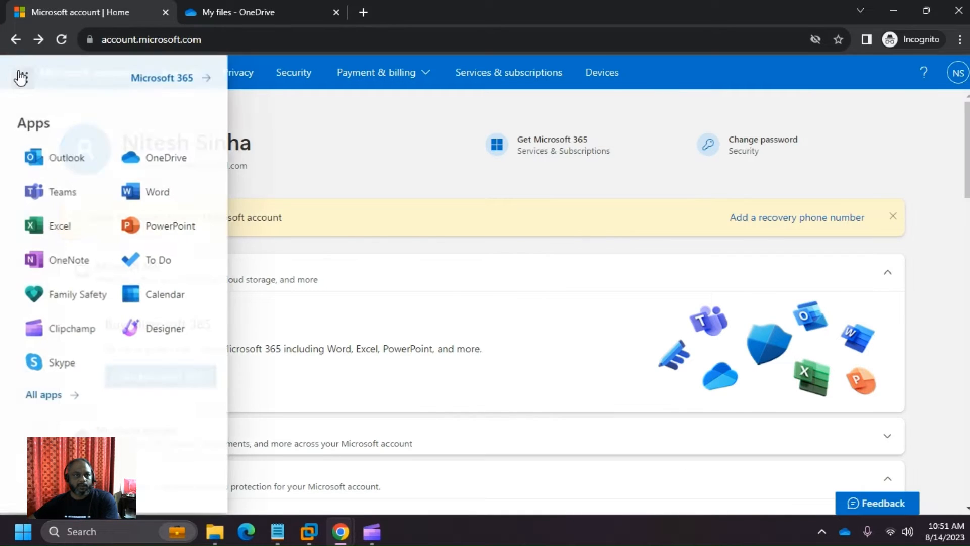
click(75, 159)
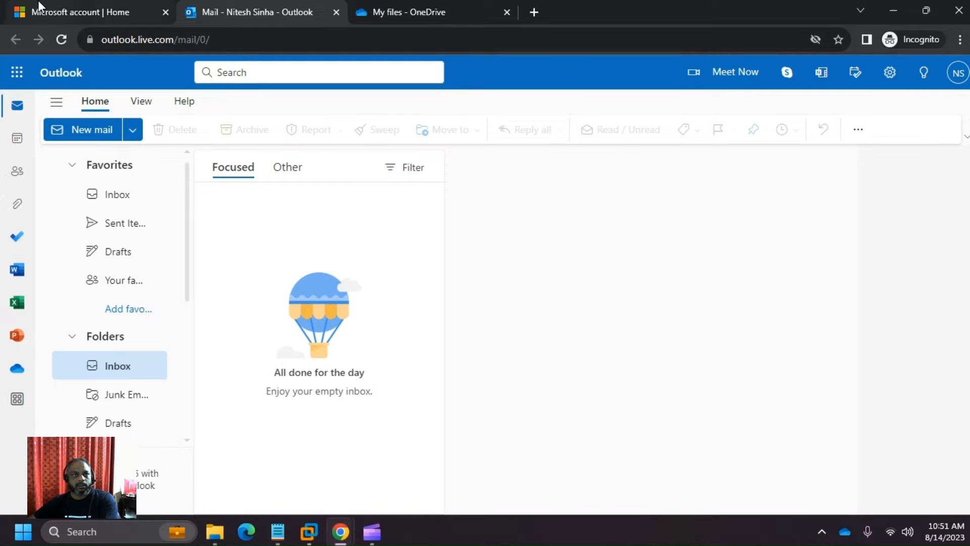
- Open learn.microsoft.com in a new incognito tab and check the signed-in account's details
click(534, 12)
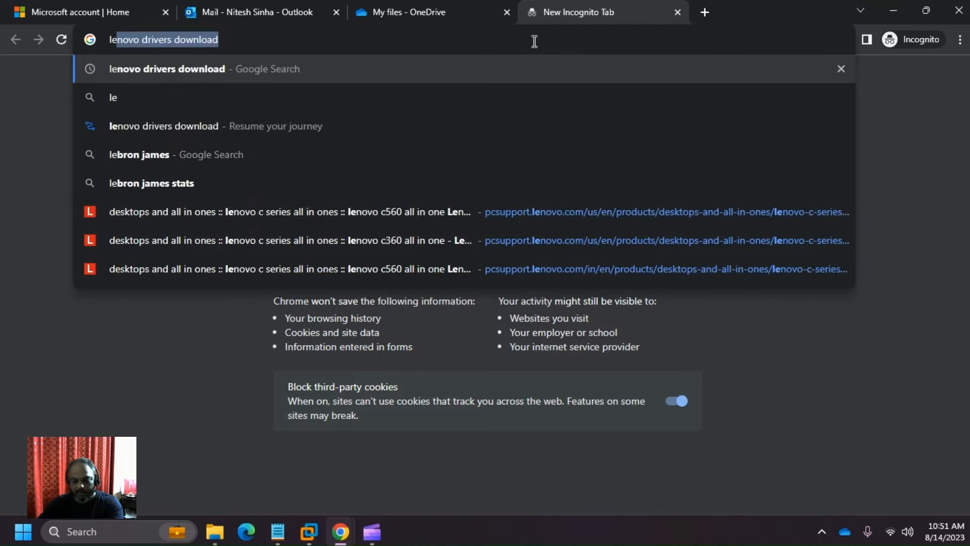
text(learn.)
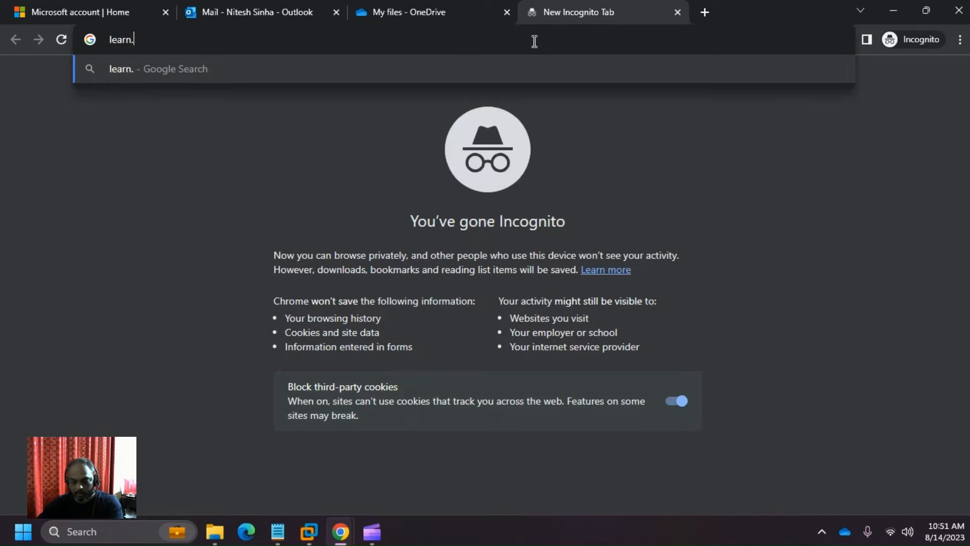
text(microsoft.com)
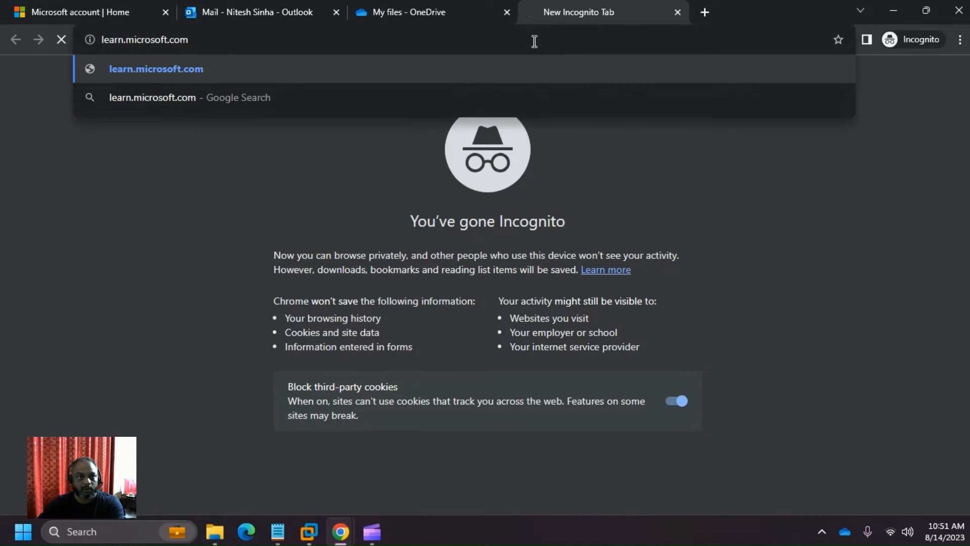
key(Return)
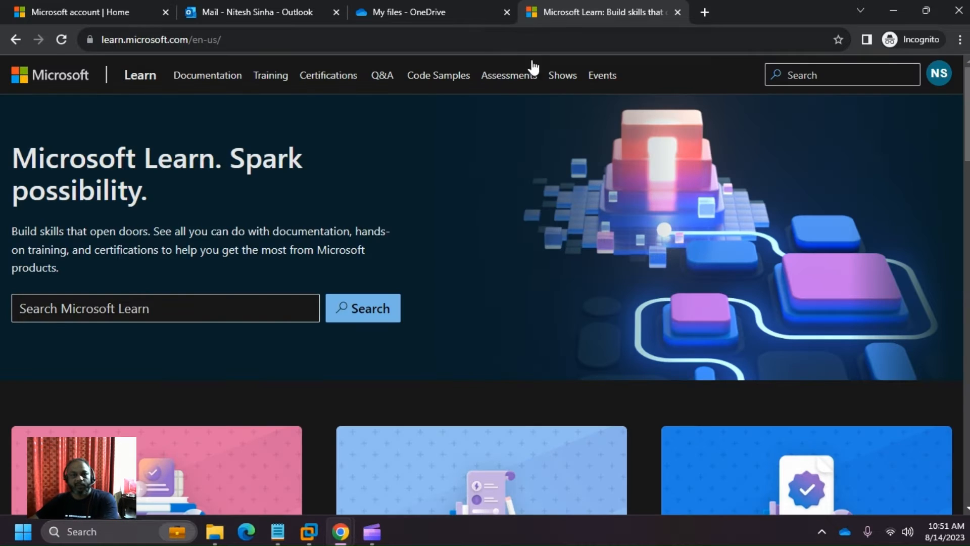
click(939, 74)
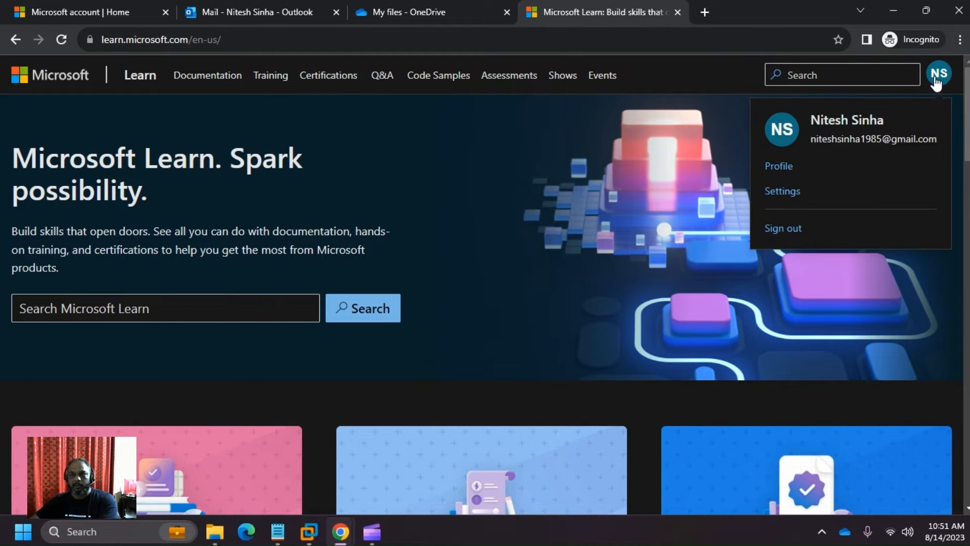
triple_click(828, 143)
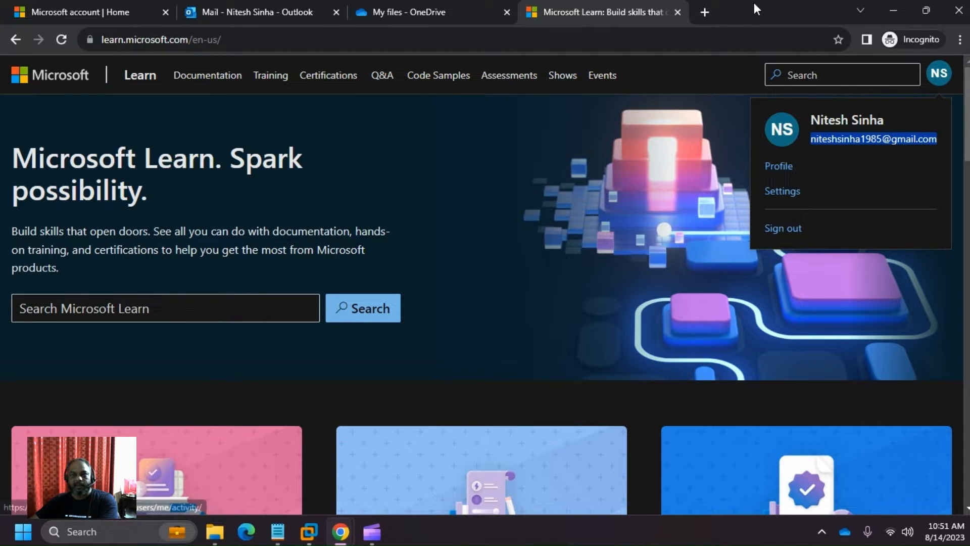
click(644, 141)
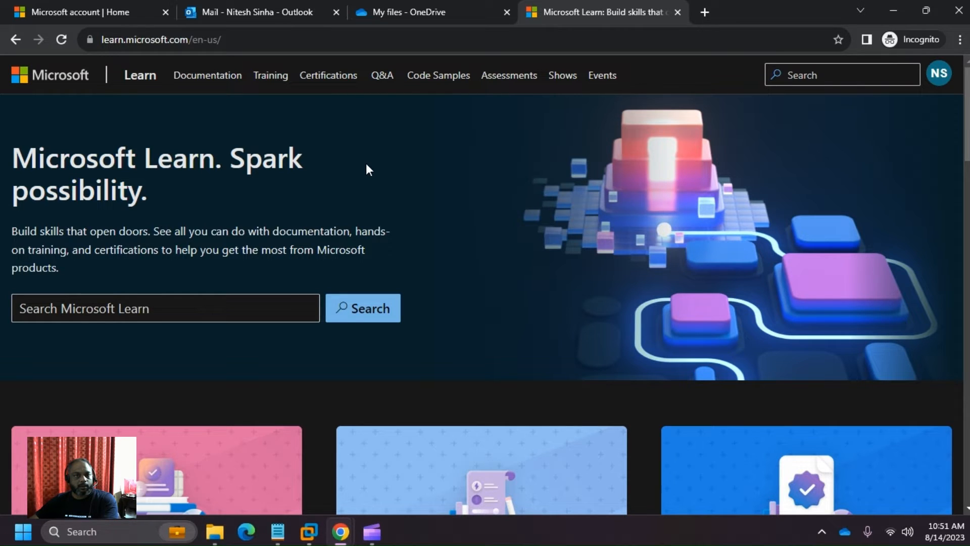
- Go to Training and browse the recommended paths, such as AZ-104 and Manage identity and access
click(268, 81)
scroll(623, 229, down, 5)
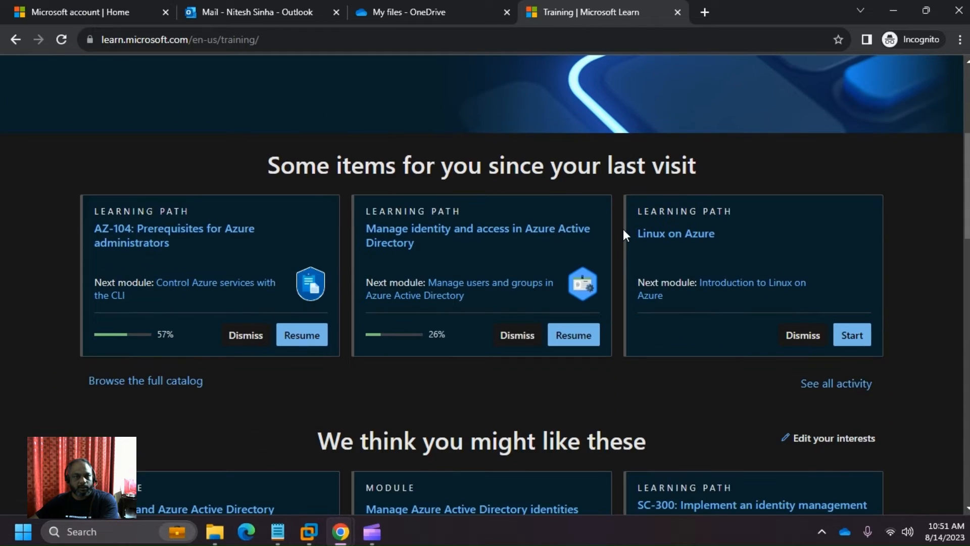
scroll(624, 230, down, 1)
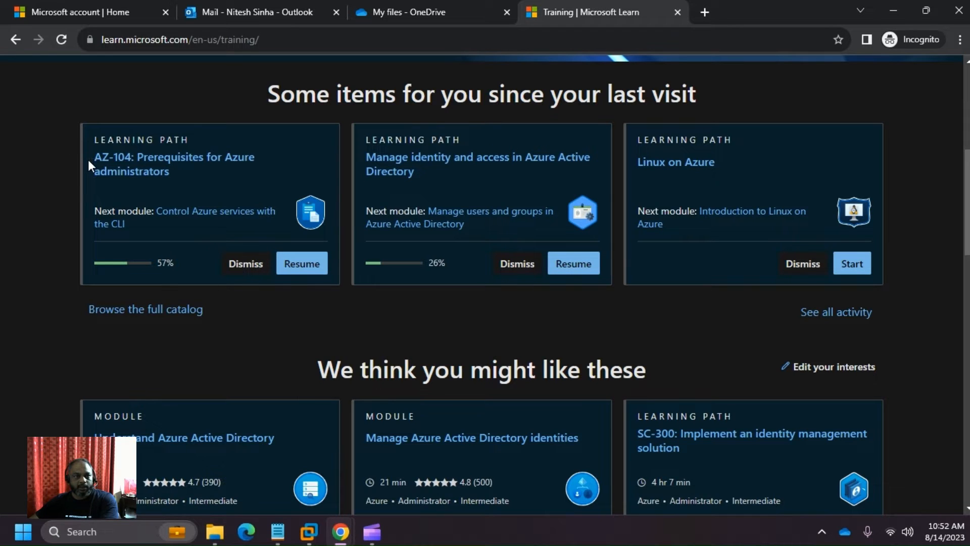
drag(88, 159, 188, 175)
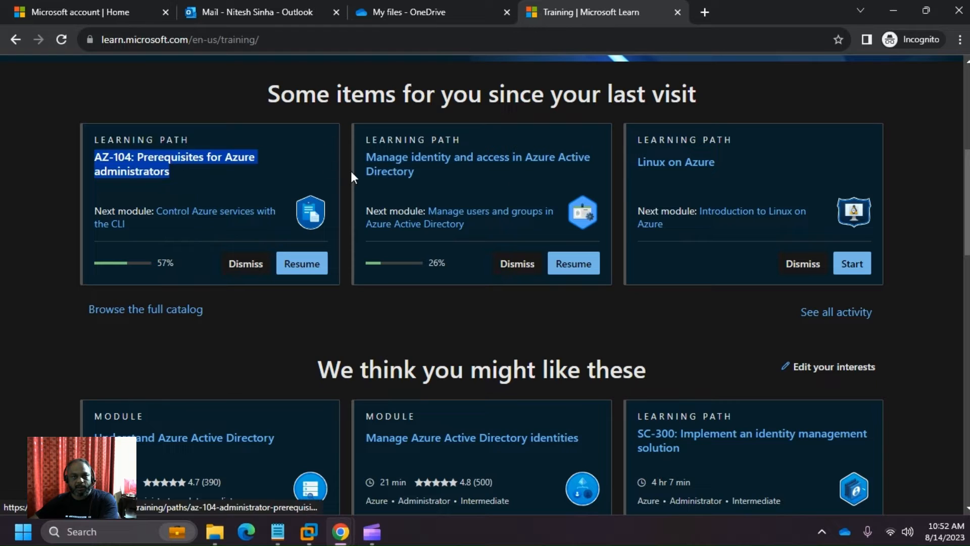
drag(357, 159, 435, 178)
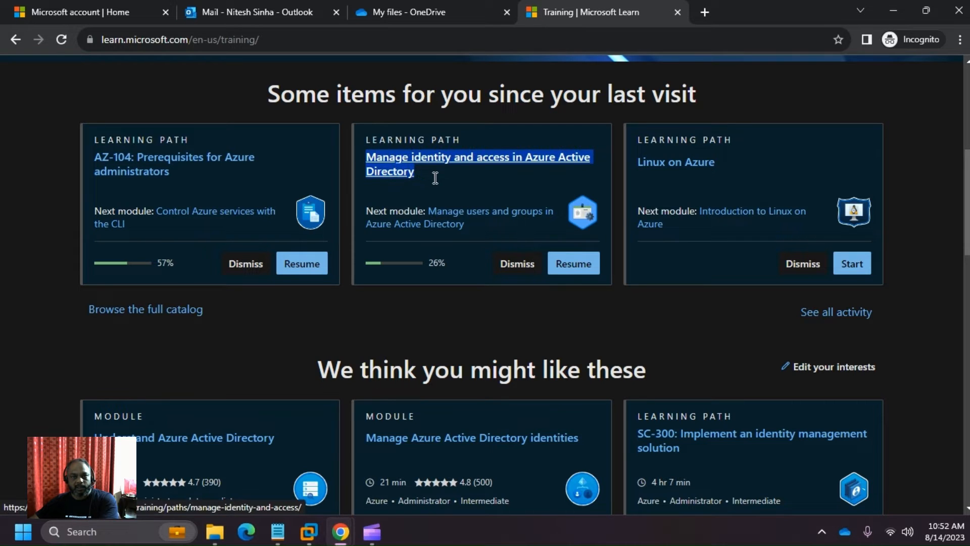
drag(707, 163, 671, 179)
scroll(621, 215, down, 3)
scroll(629, 204, up, 2)
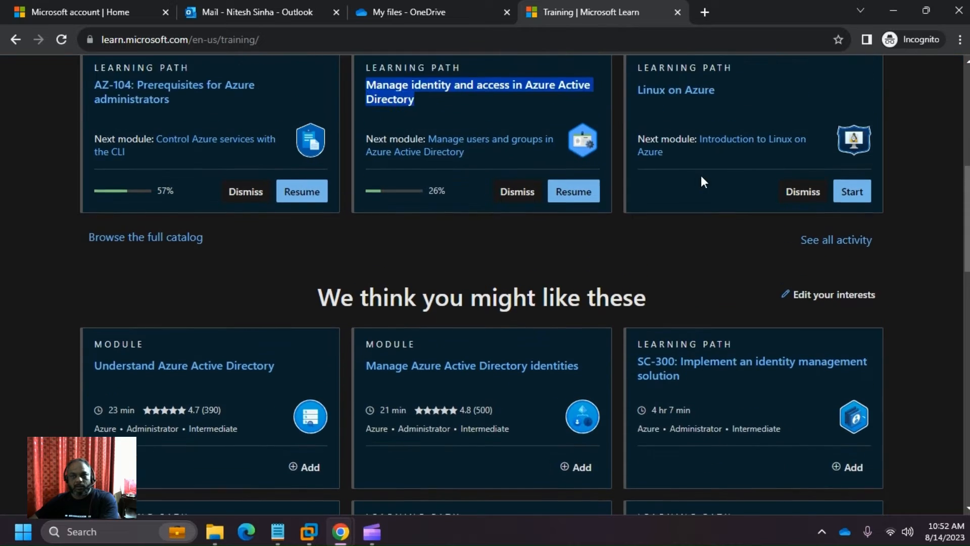
scroll(662, 192, up, 1)
scroll(278, 282, down, 2)
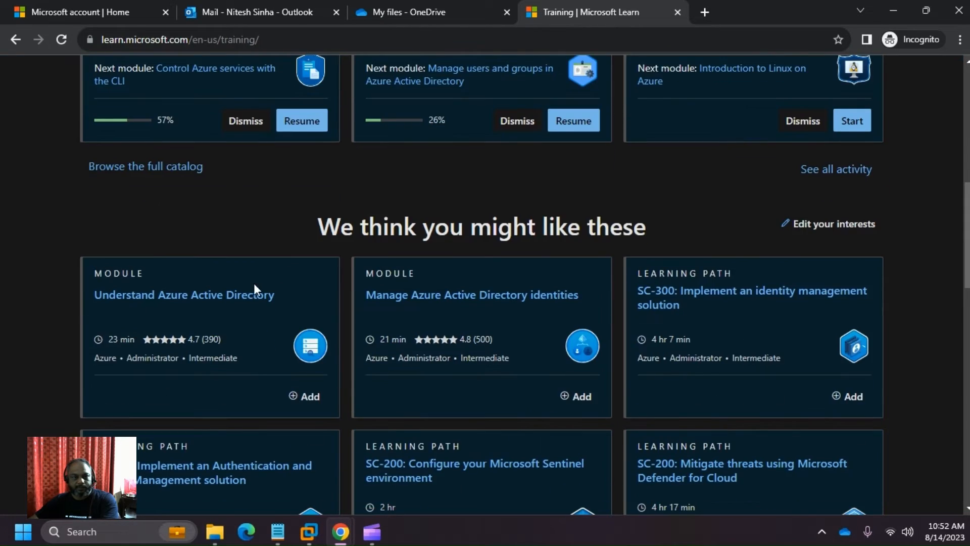
scroll(247, 286, up, 2)
scroll(296, 311, down, 4)
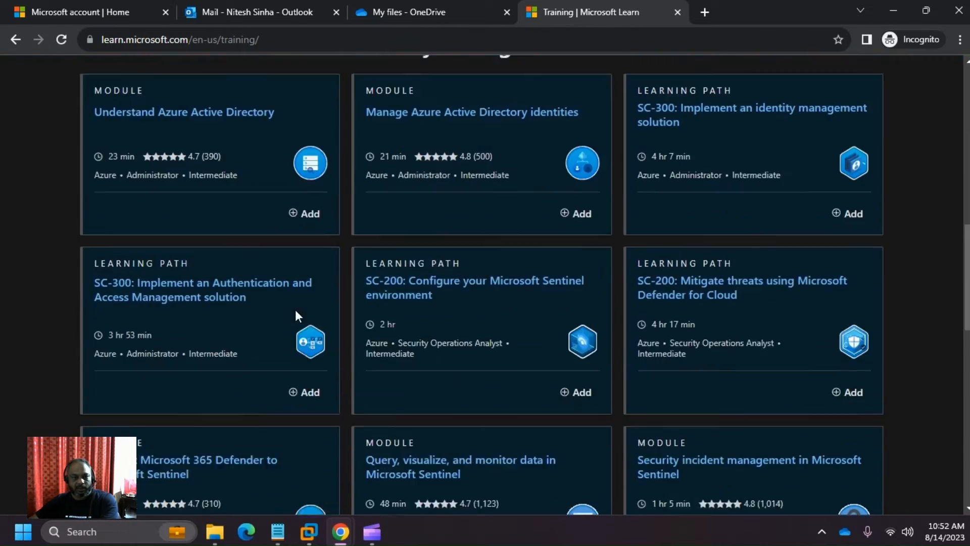
scroll(296, 316, up, 8)
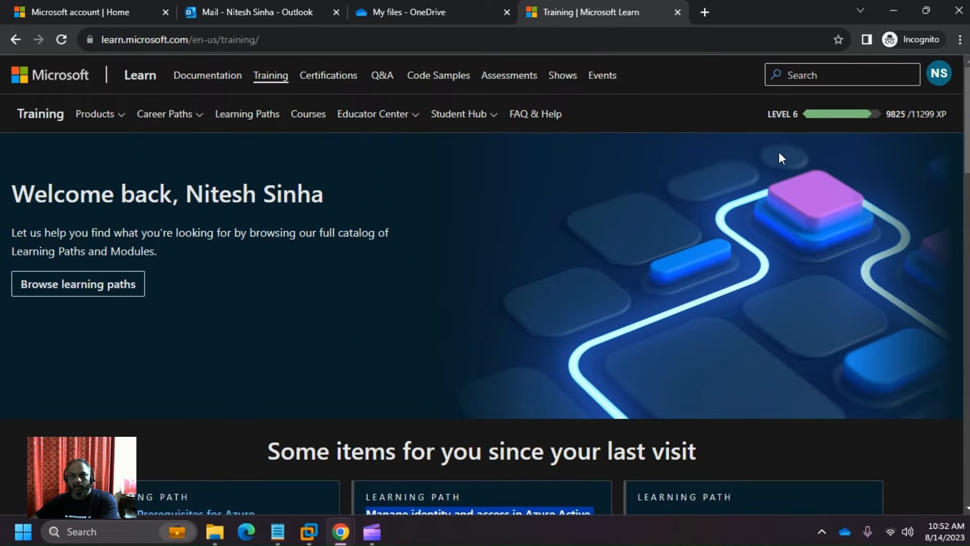
- Review the Level 6 progress of 9825/11299 XP at the top of the Training page
drag(763, 118, 779, 115)
drag(842, 119, 931, 119)
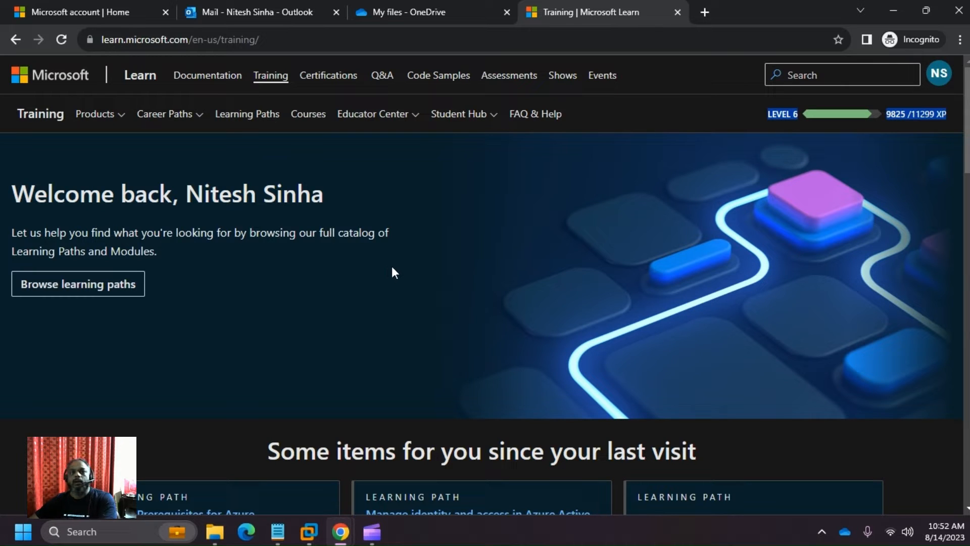
scroll(394, 273, down, 6)
scroll(198, 492, down, 15)
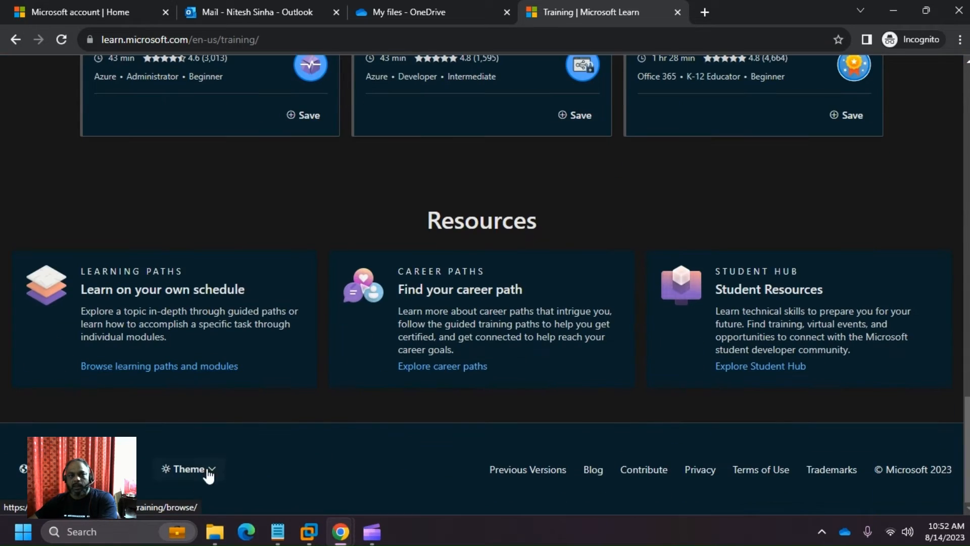
scroll(781, 445, up, 20)
scroll(785, 445, up, 2)
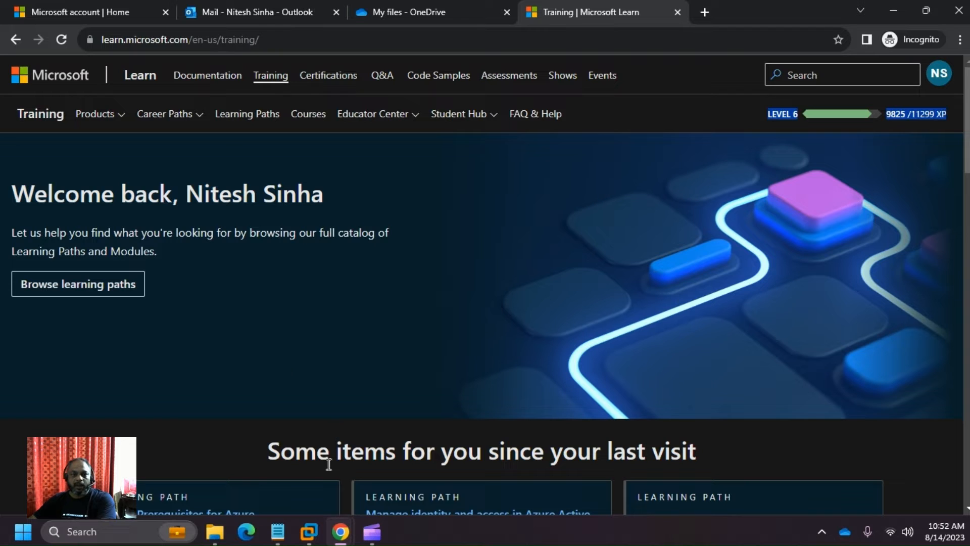
key(alt+Tab)
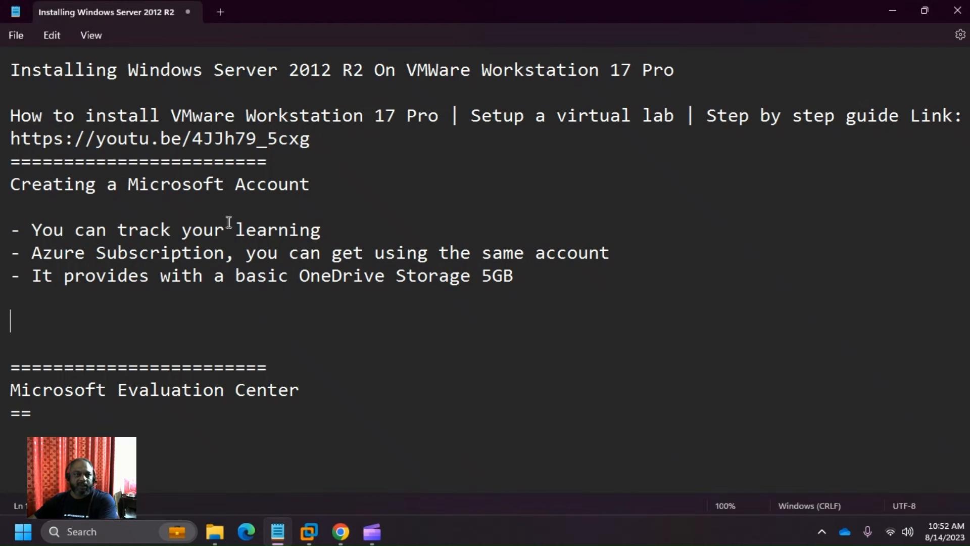
- Add a row of equals signs below the OneDrive Storage 5GB bullet
drag(1, 191, 198, 215)
click(475, 279)
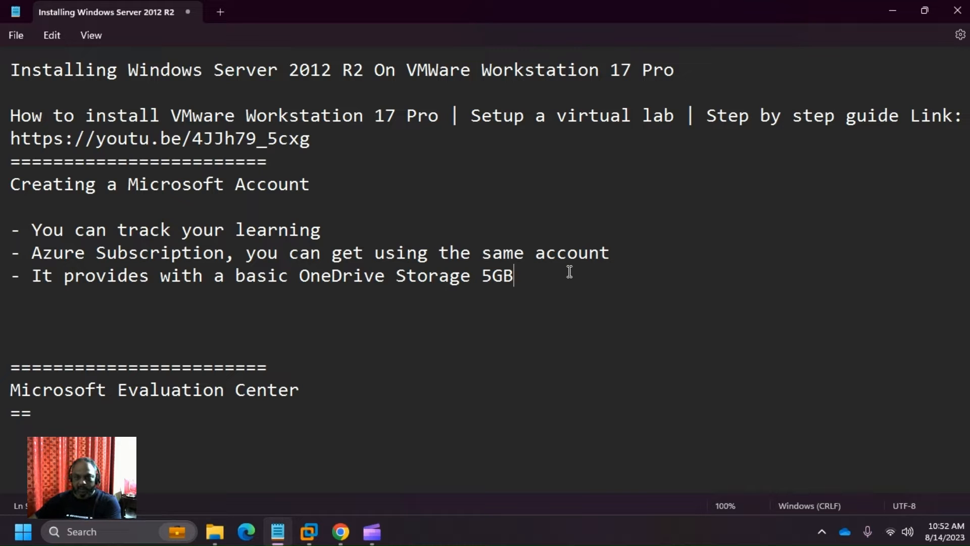
key(Return)
key(Return)
text(========================)
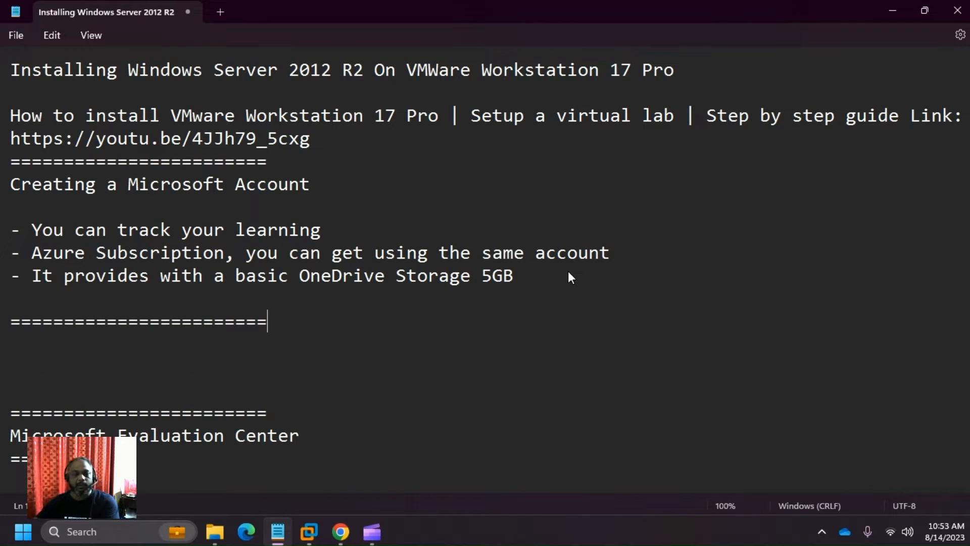
- Close the incognito Chrome window, leaving the Create account page in Chrome
key(alt+Tab)
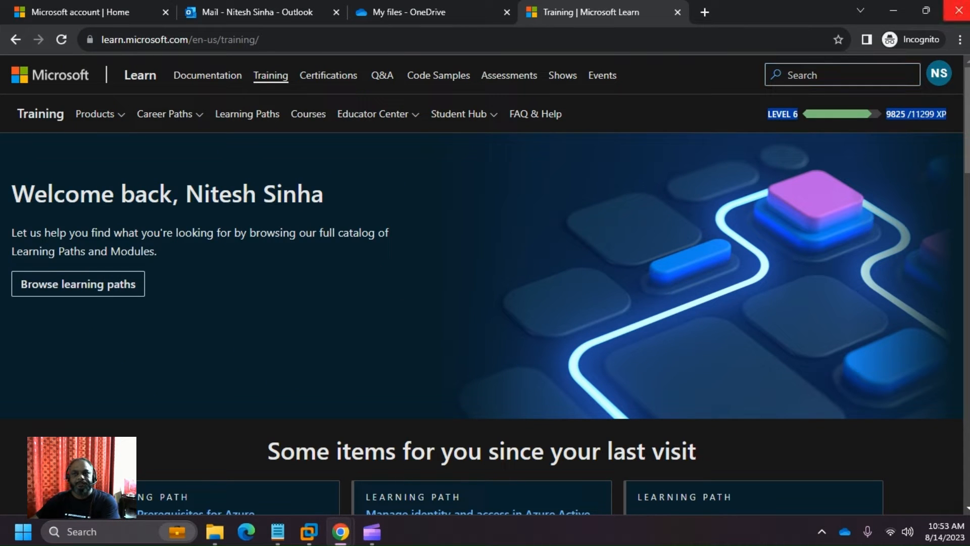
click(959, 10)
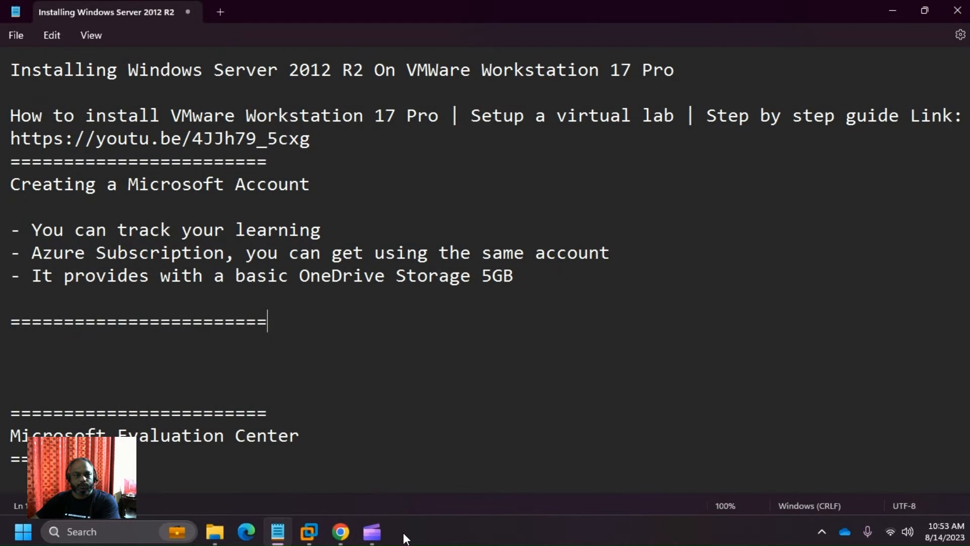
click(346, 539)
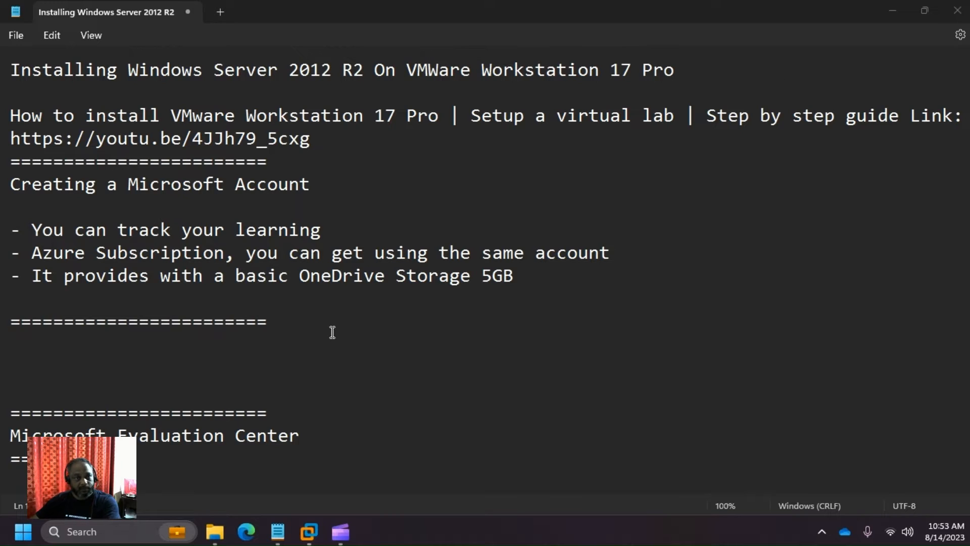
click(332, 332)
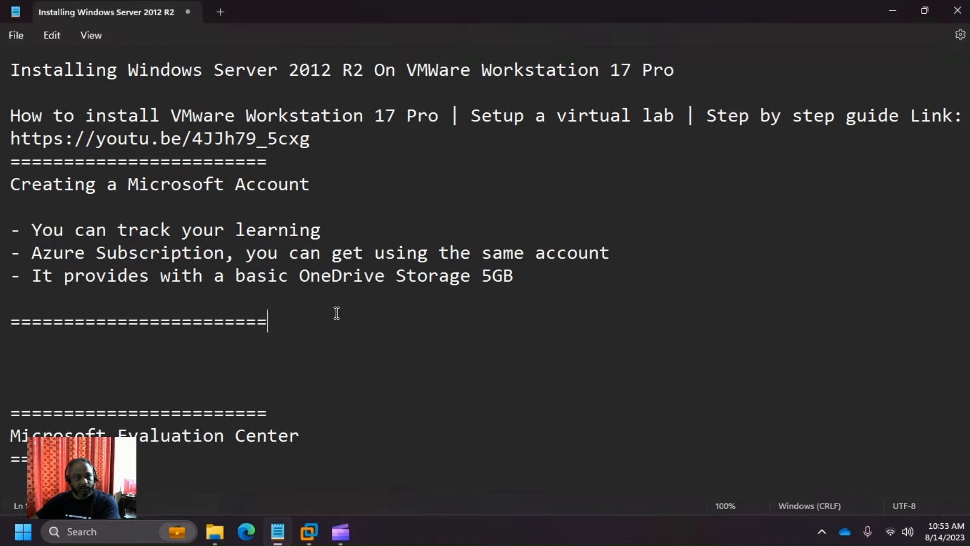
- Insert a 'Step 1 :' line after the 5GB bullet
click(616, 285)
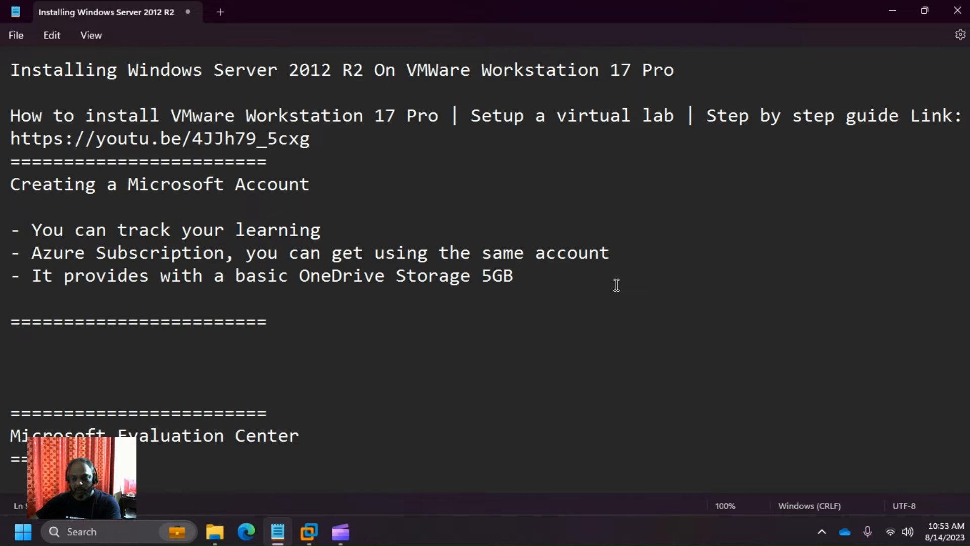
key(Return)
key(Return)
text(Step)
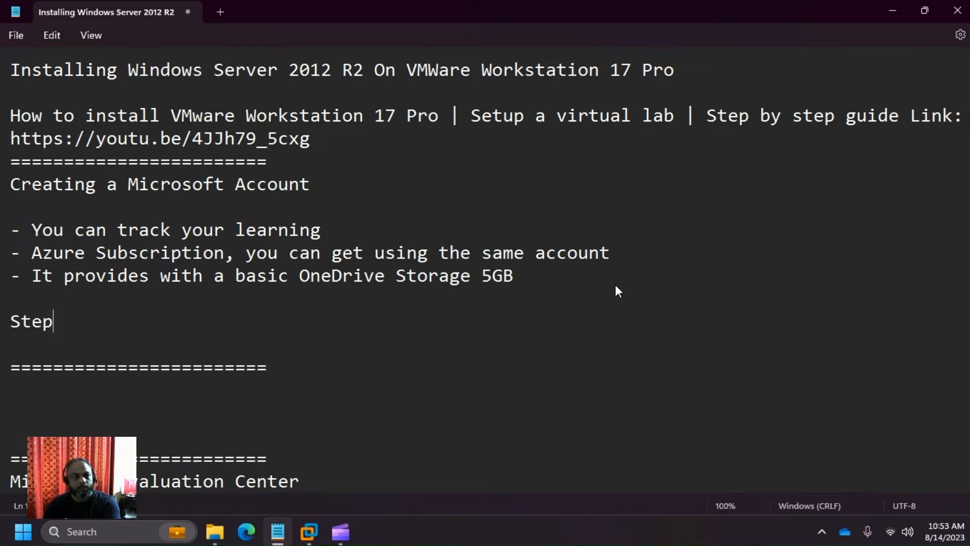
text( 1)
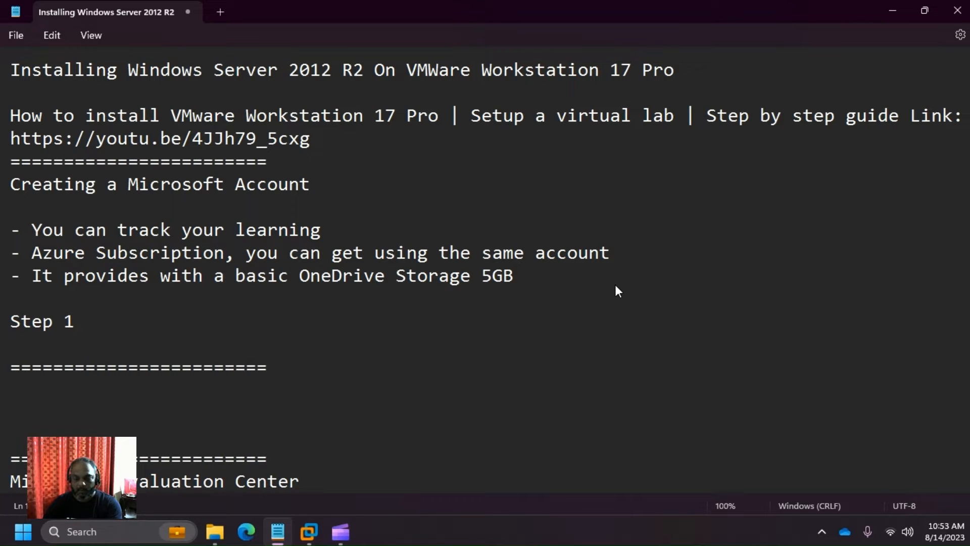
text(:)
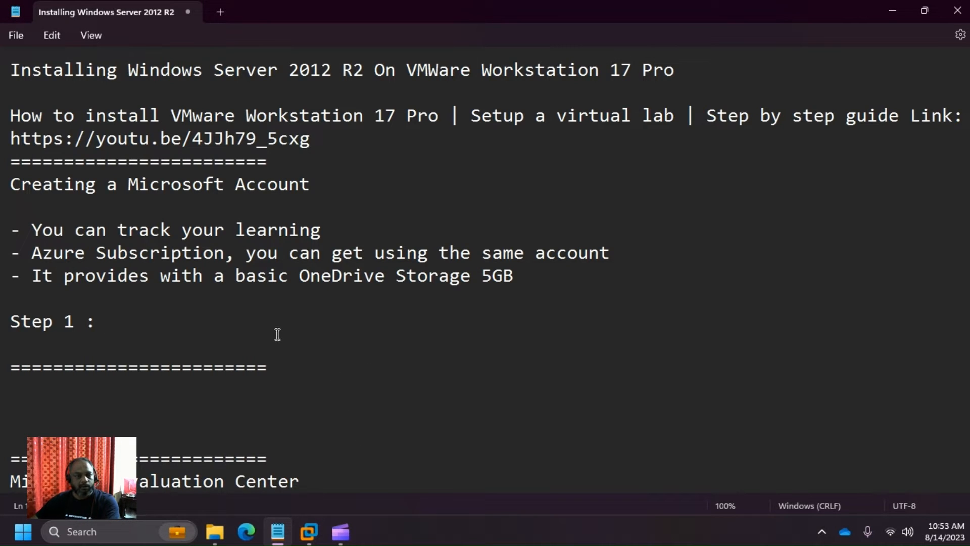
- Pin Google Chrome to the taskbar and launch it
click(126, 531)
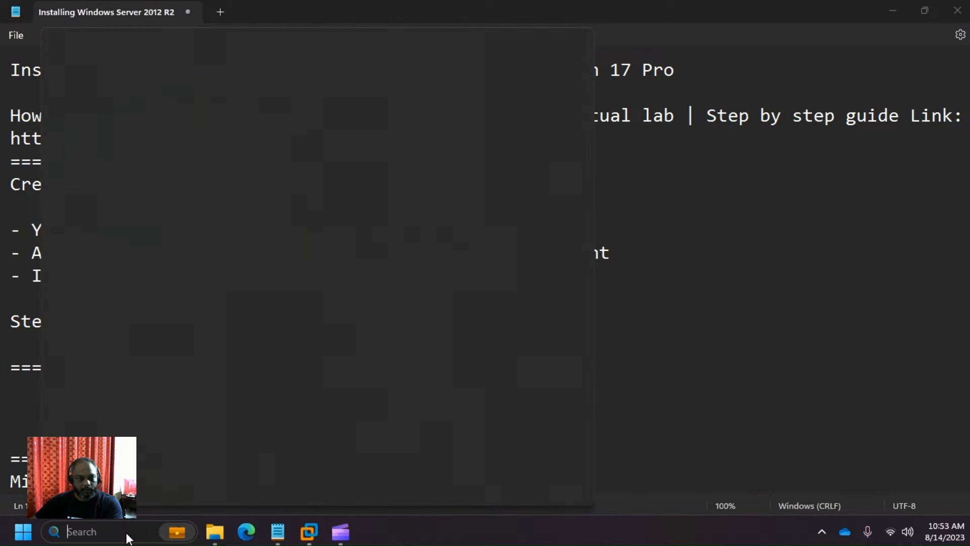
text(chrom)
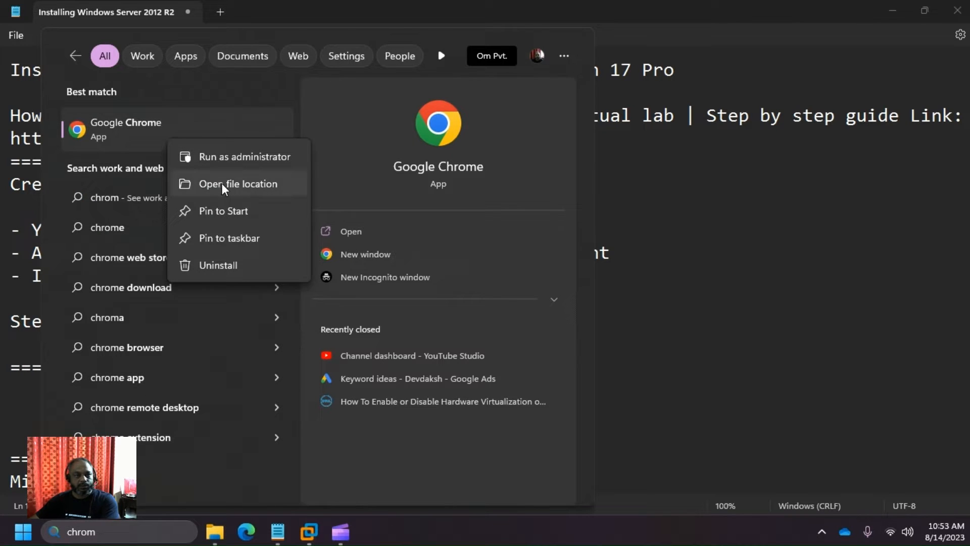
click(263, 238)
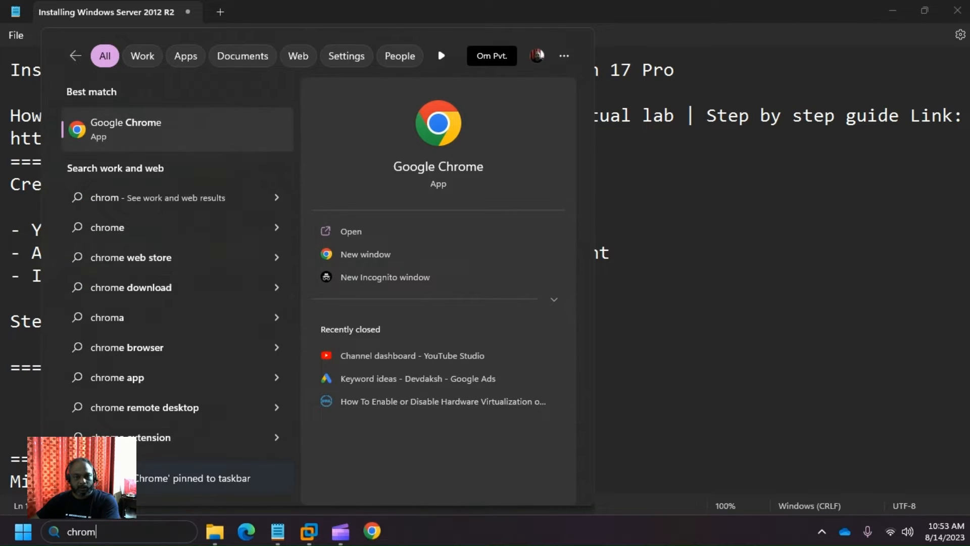
click(537, 541)
click(372, 531)
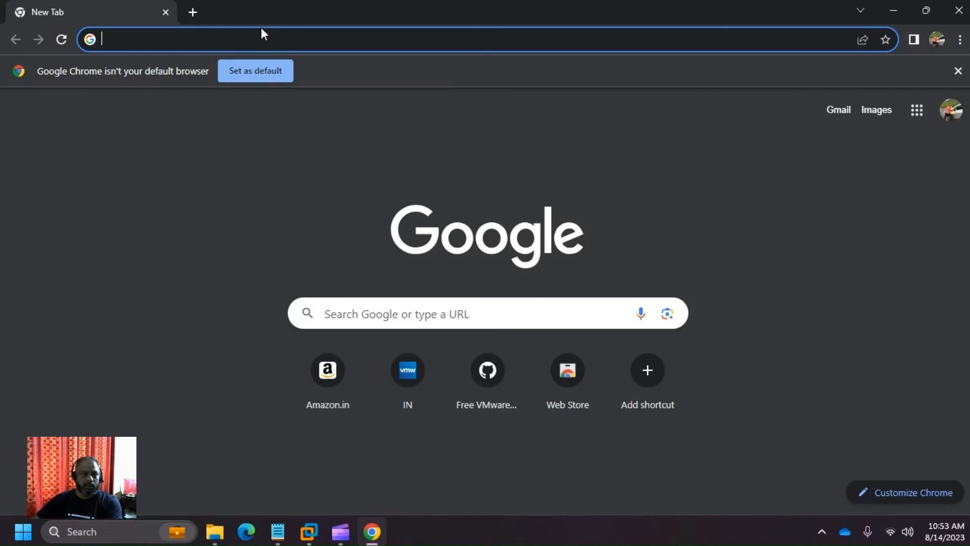
- Load account.microsoft.com in Chrome, then return to the Notepad notes
click(278, 45)
text(account)
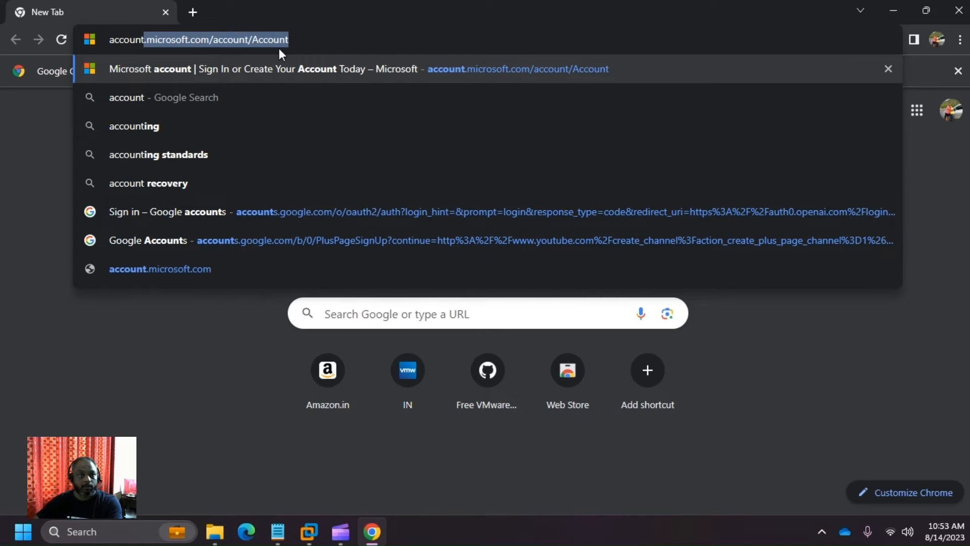
key(Right)
key(BackSpace)
key(BackSpace)
key(BackSpace)
key(BackSpace)
key(BackSpace)
key(BackSpace)
key(BackSpace)
key(BackSpace)
key(BackSpace)
key(BackSpace)
key(BackSpace)
key(BackSpace)
key(BackSpace)
key(BackSpace)
key(BackSpace)
key(BackSpace)
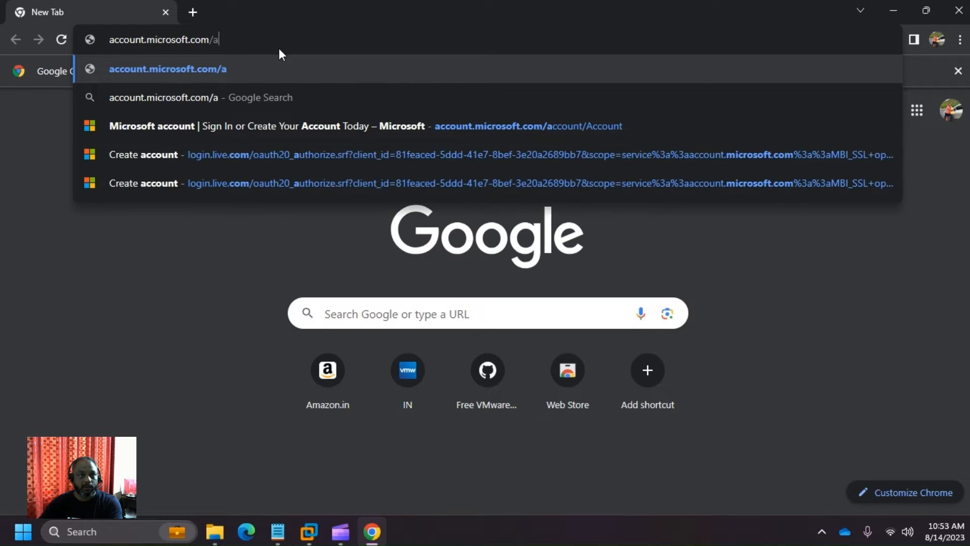
key(Return)
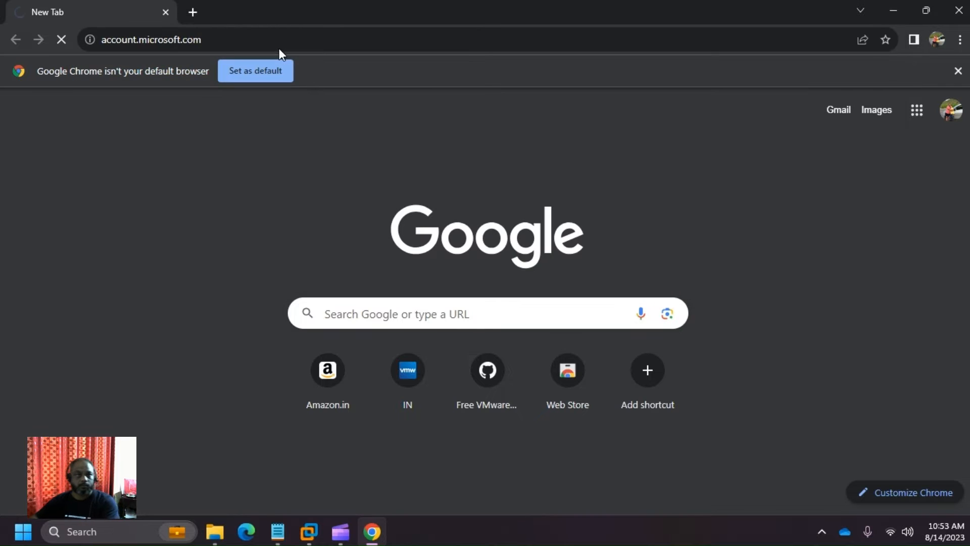
key(alt+Tab)
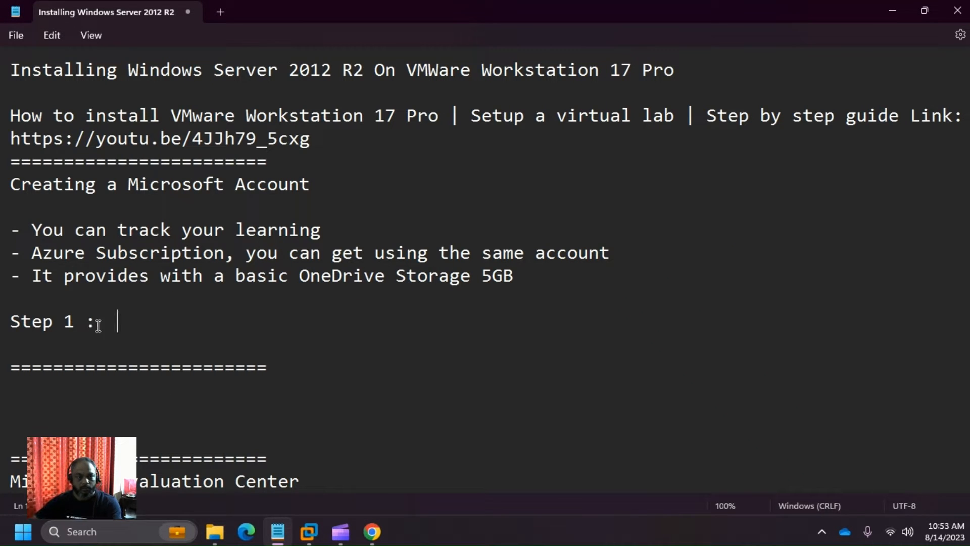
- Begin Step 1 with 'Go to', correcting typos along the way
text(G)
key(BackSpace)
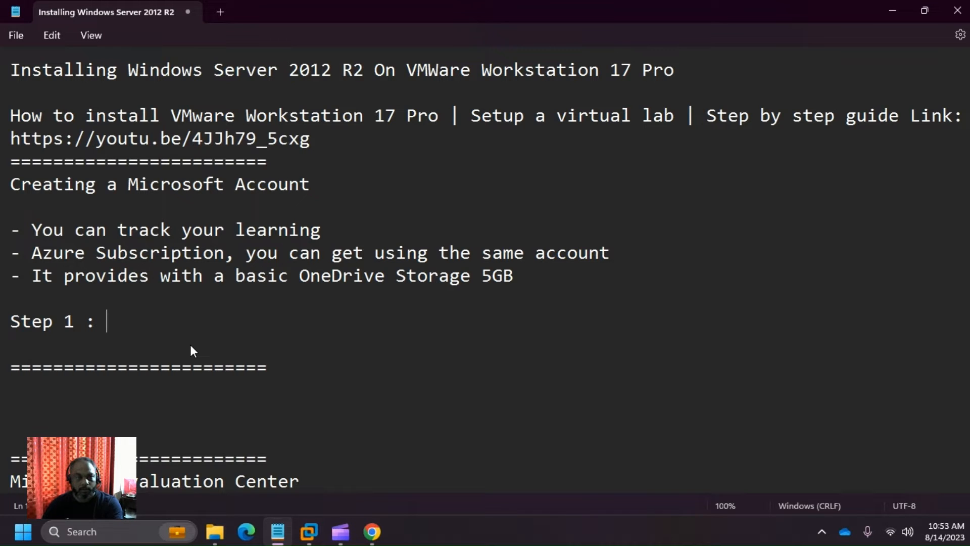
text(Got t)
text(o)
key(BackSpace)
key(BackSpace)
key(BackSpace)
key(BackSpace)
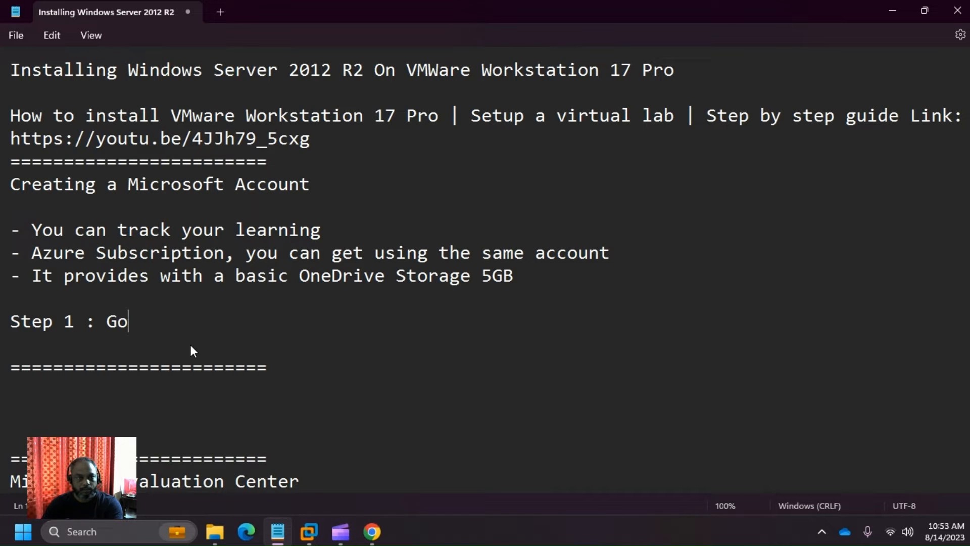
text(top)
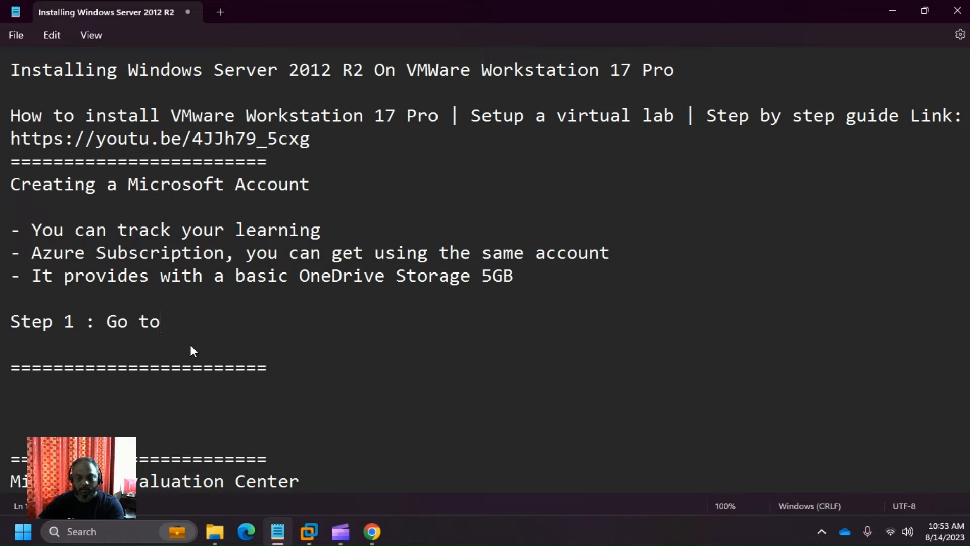
key(alt+Tab)
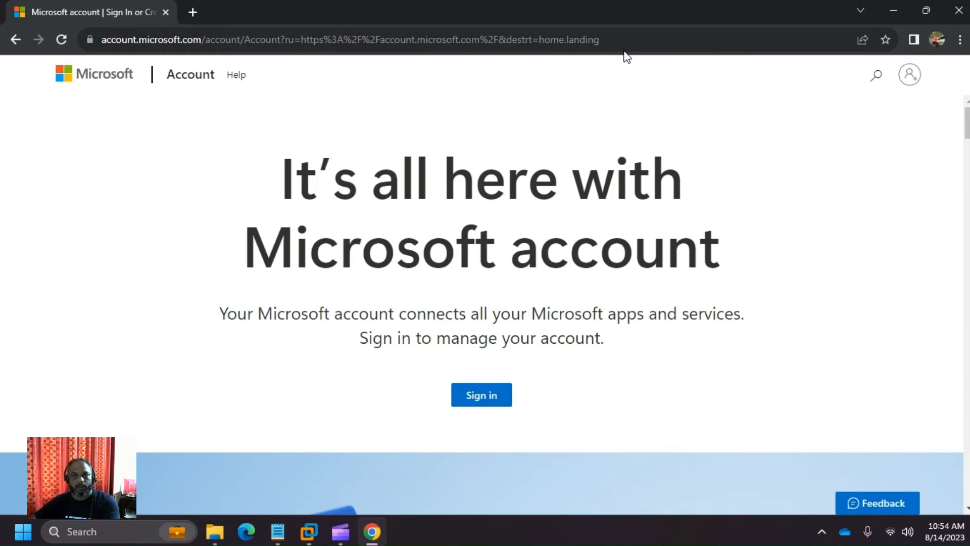
key(alt+Tab)
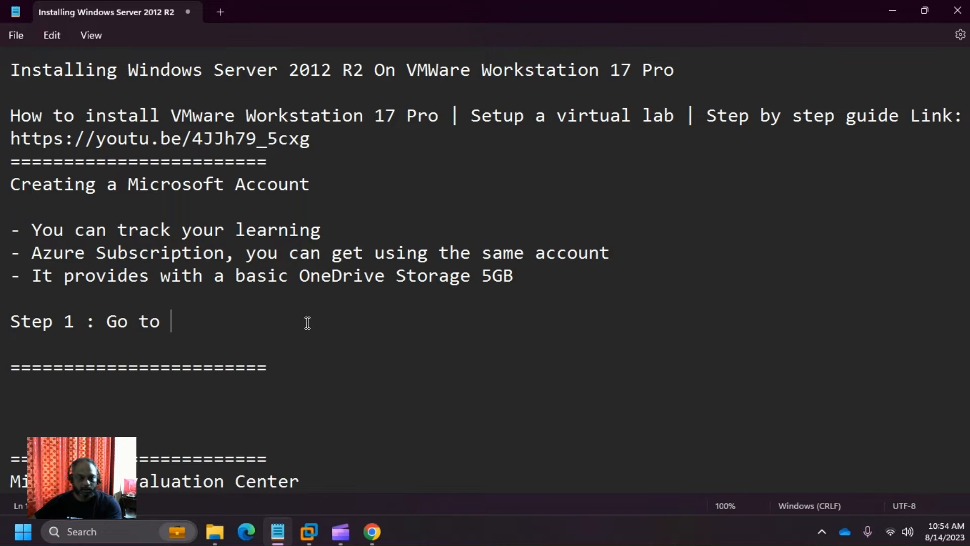
key(alt+Tab)
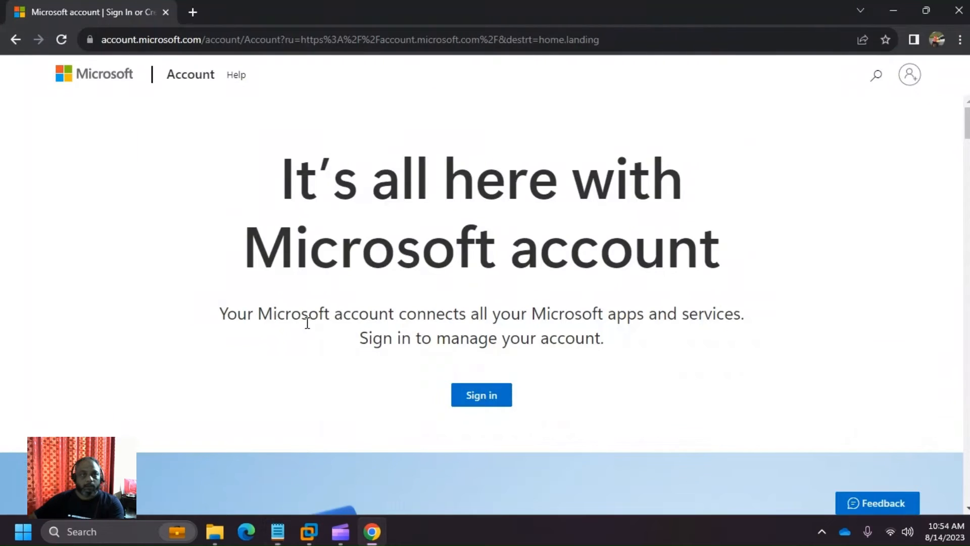
double_click(776, 49)
click(776, 49)
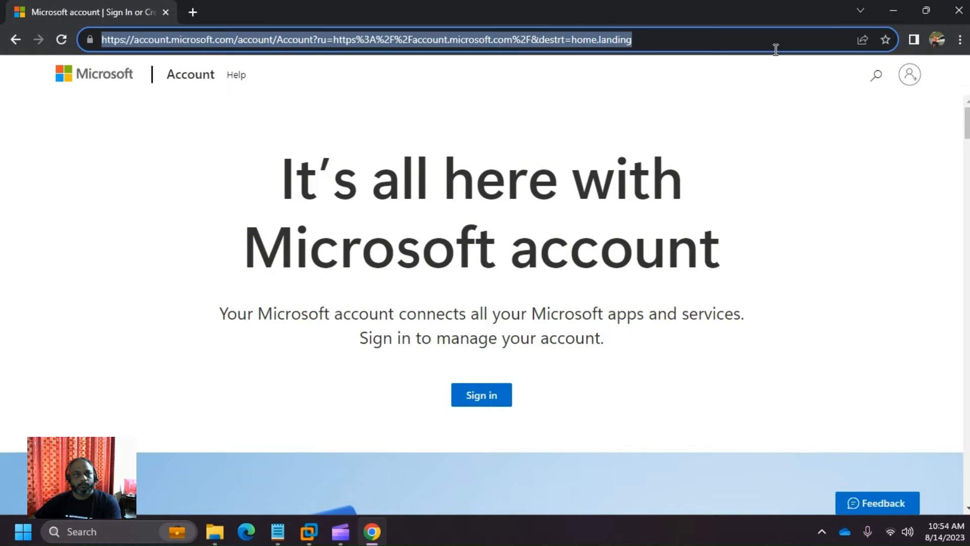
key(ctrl+c)
key(alt+Tab)
key(ctrl+v)
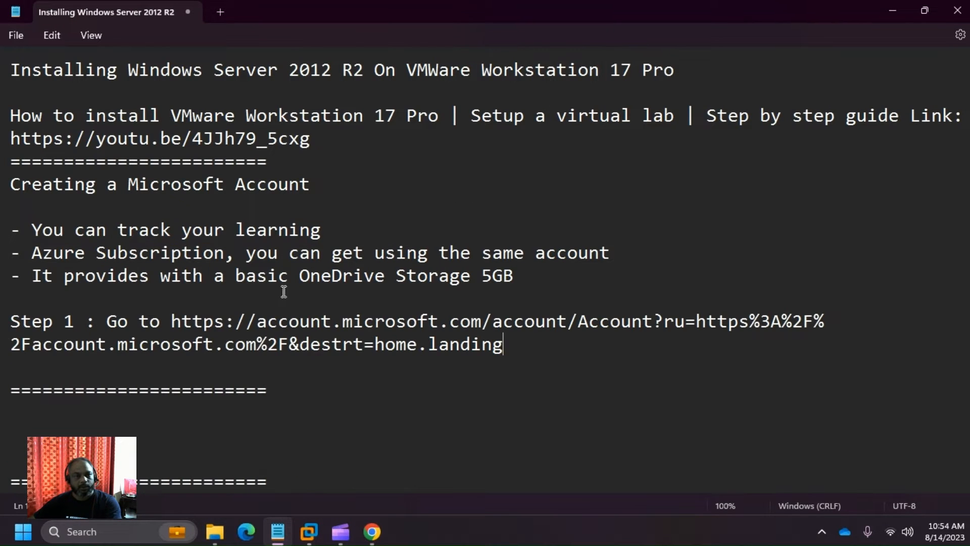
drag(492, 322, 537, 337)
key(BackSpace)
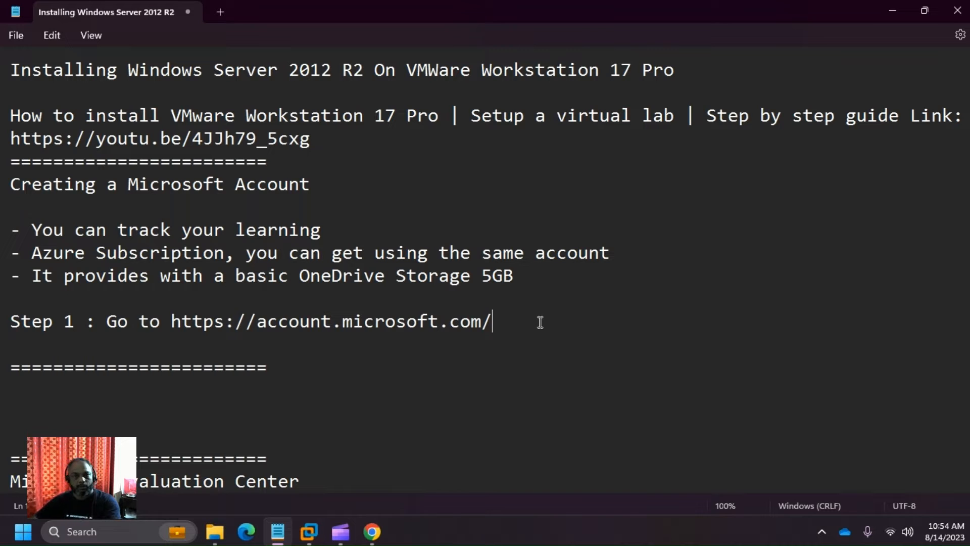
- Start a 'Step 2' line and choose Sign in on the Microsoft account page
key(Return)
text(St)
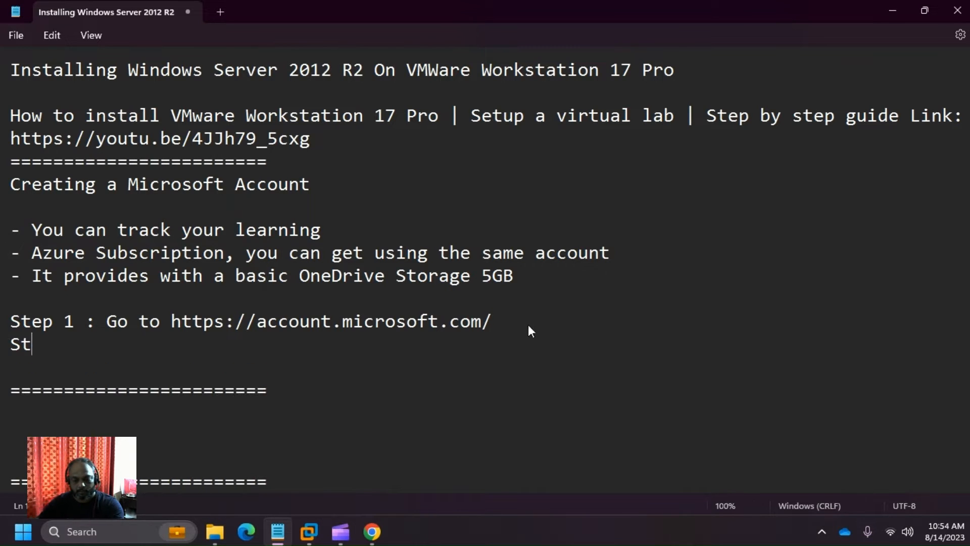
text(ep 2:)
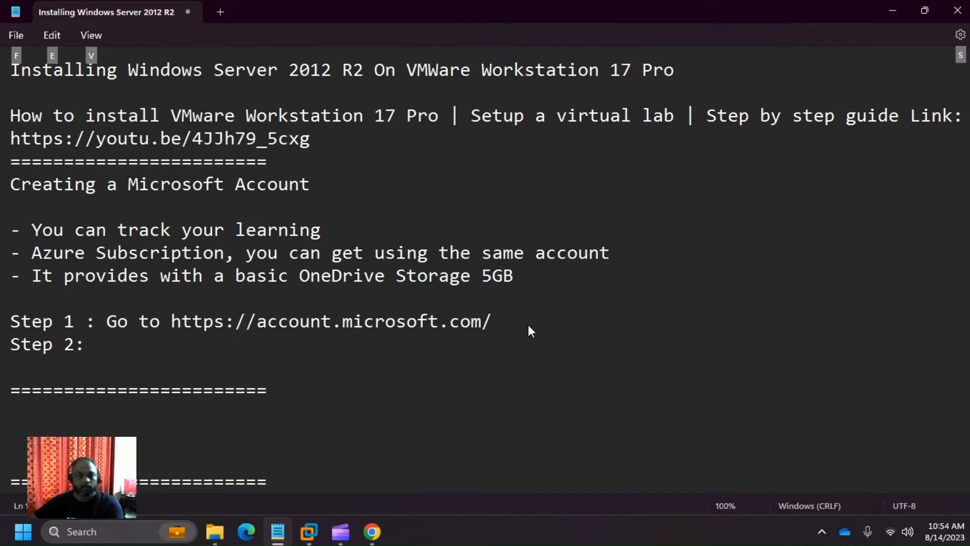
key(alt+Tab)
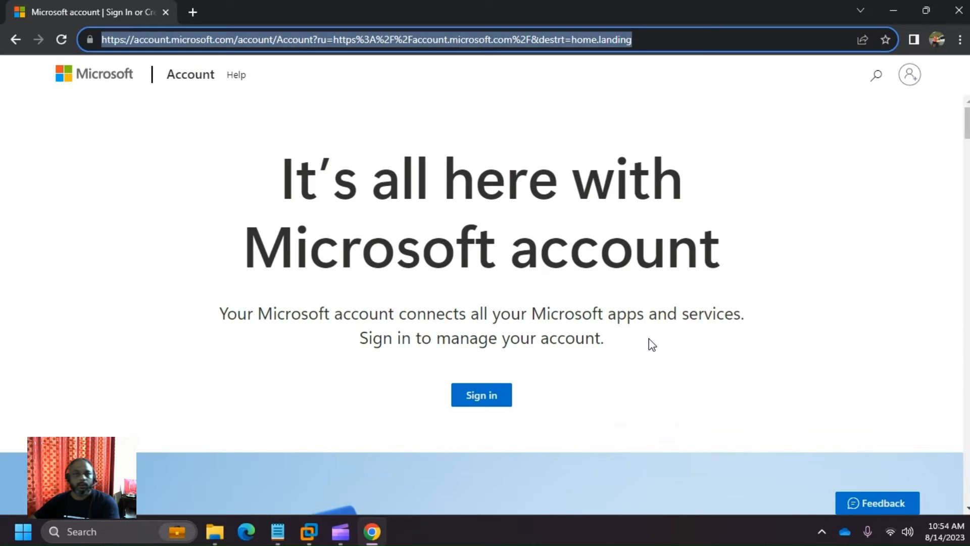
click(490, 389)
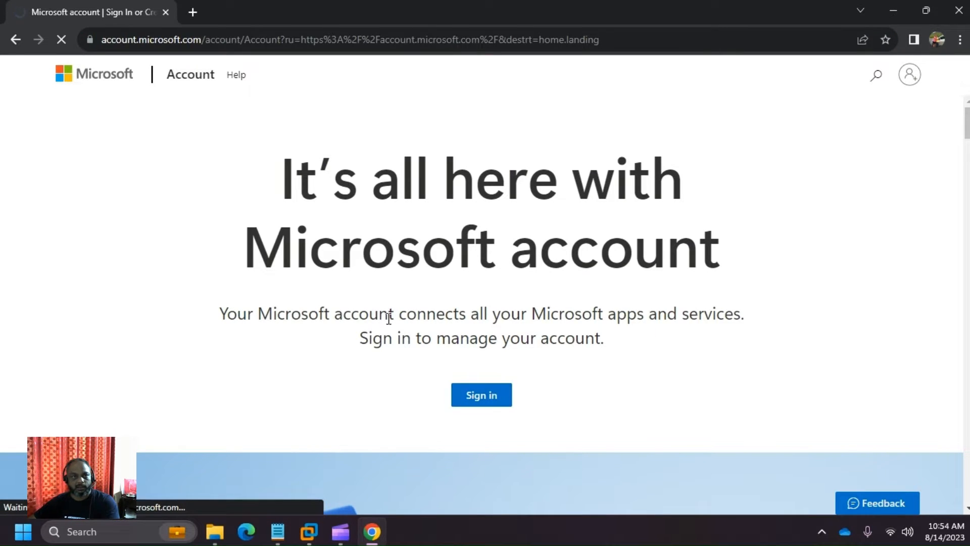
key(alt+Tab)
- Complete Step 2 as 'Step 2 : Click Sign-in' and start a new line
key(BackSpace)
key(BackSpace)
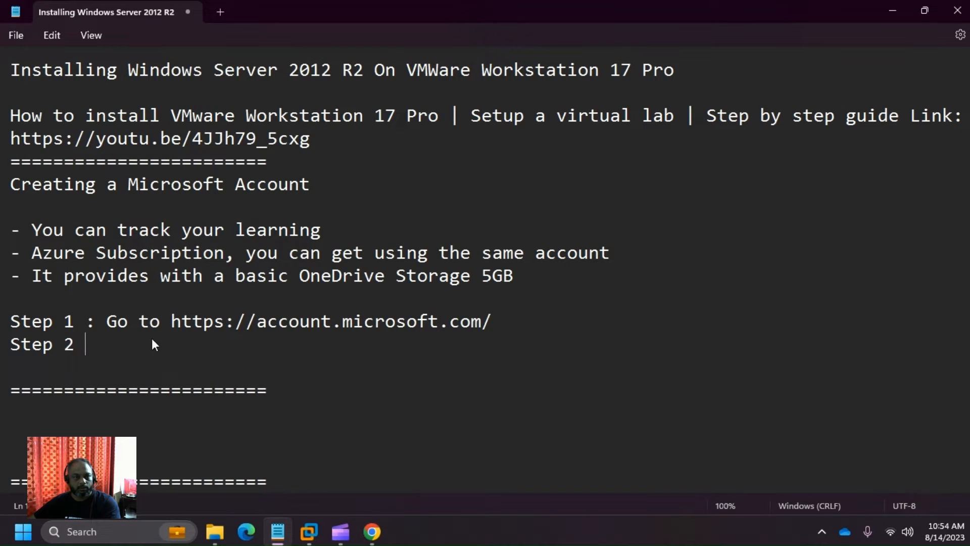
text(: )
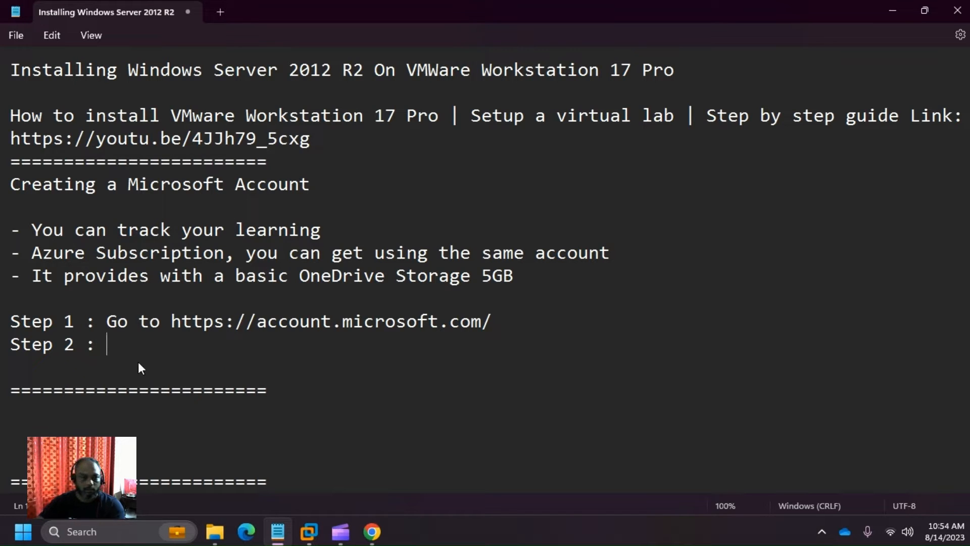
text(Clic)
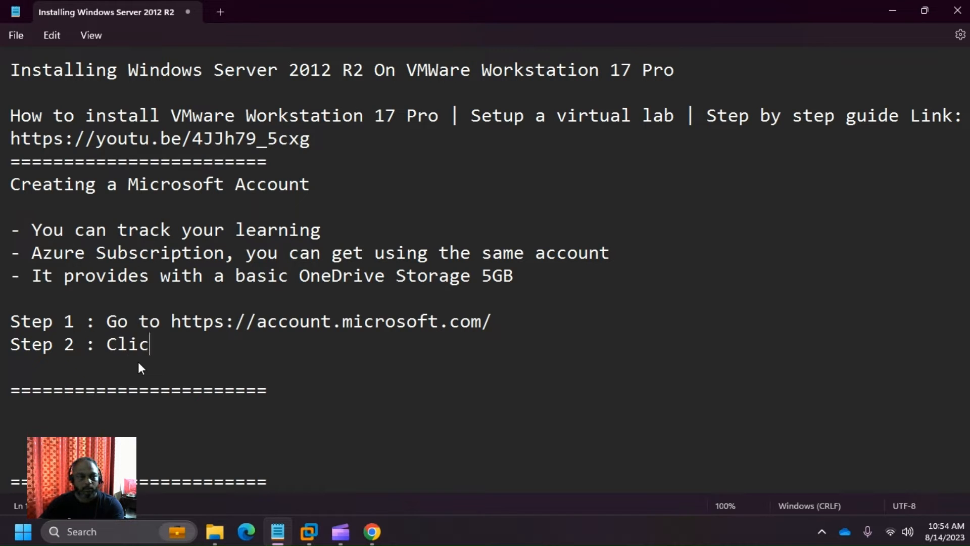
text(k Sign-)
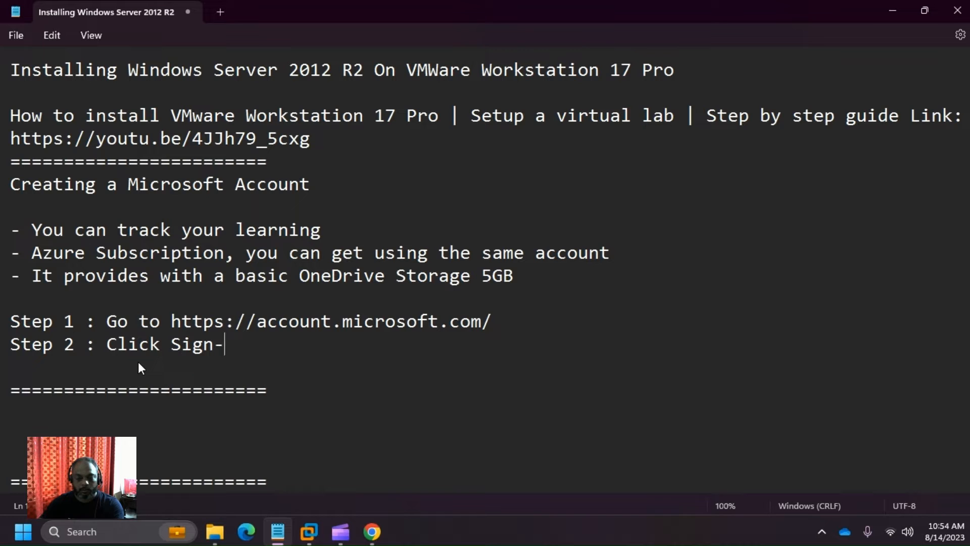
text(in)
key(Return)
- Open the Create account form via the 'No account? Create one!' link
key(alt+Tab)
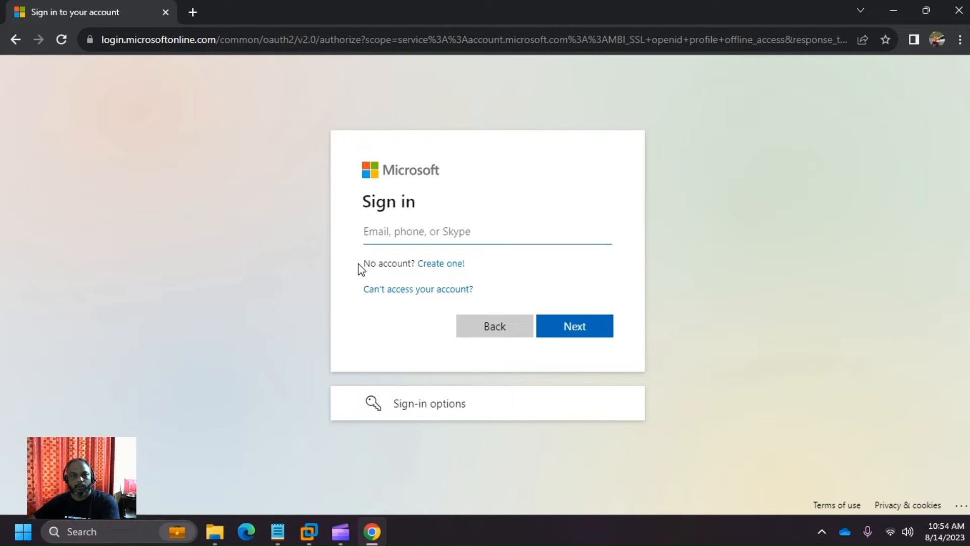
drag(361, 264, 473, 269)
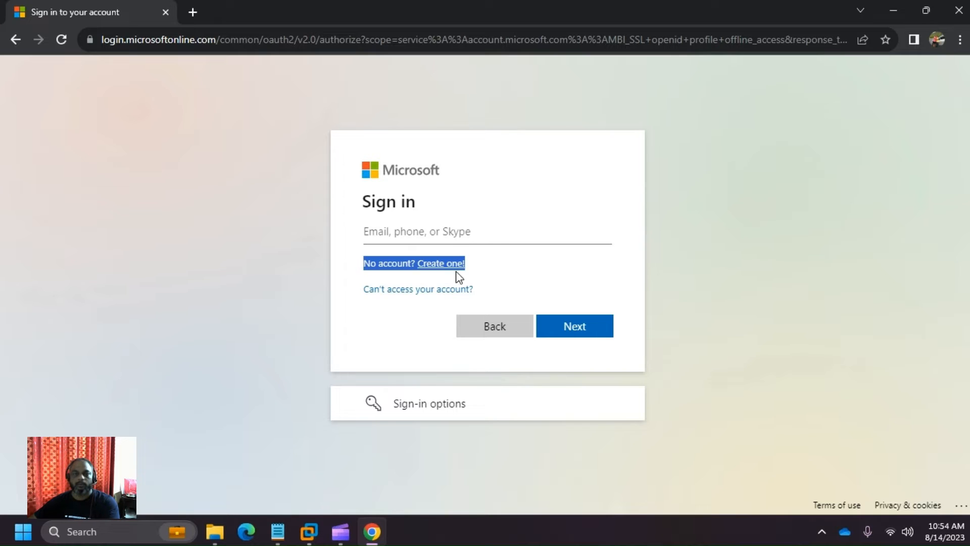
click(595, 271)
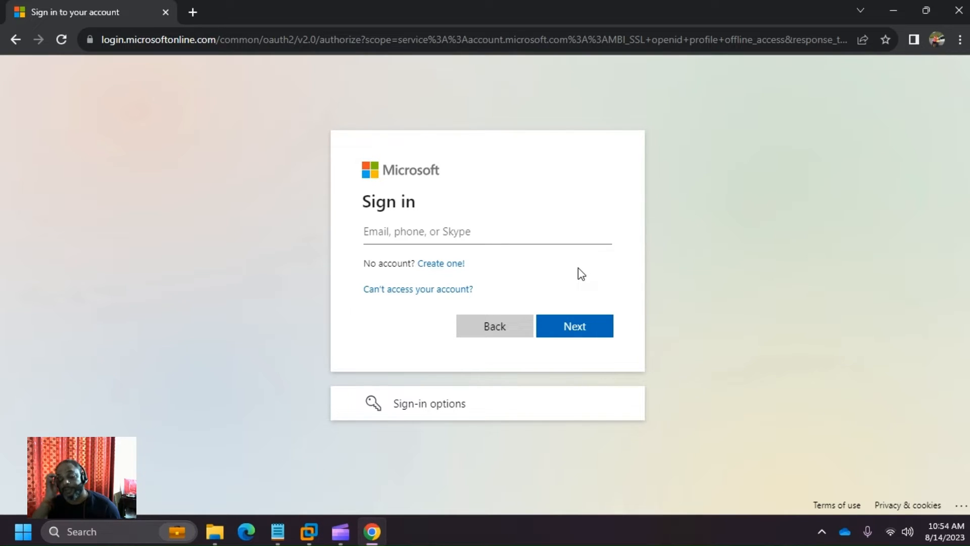
click(443, 263)
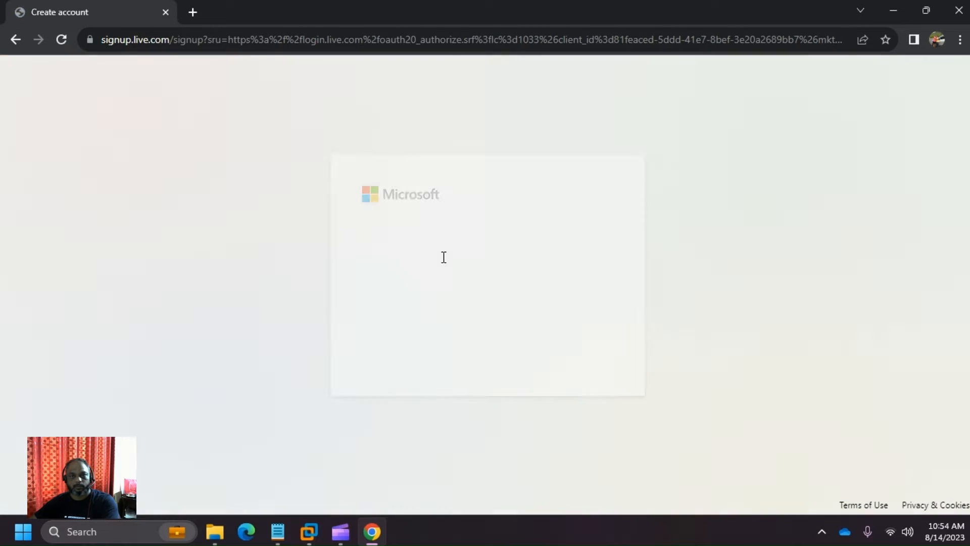
key(alt+Tab)
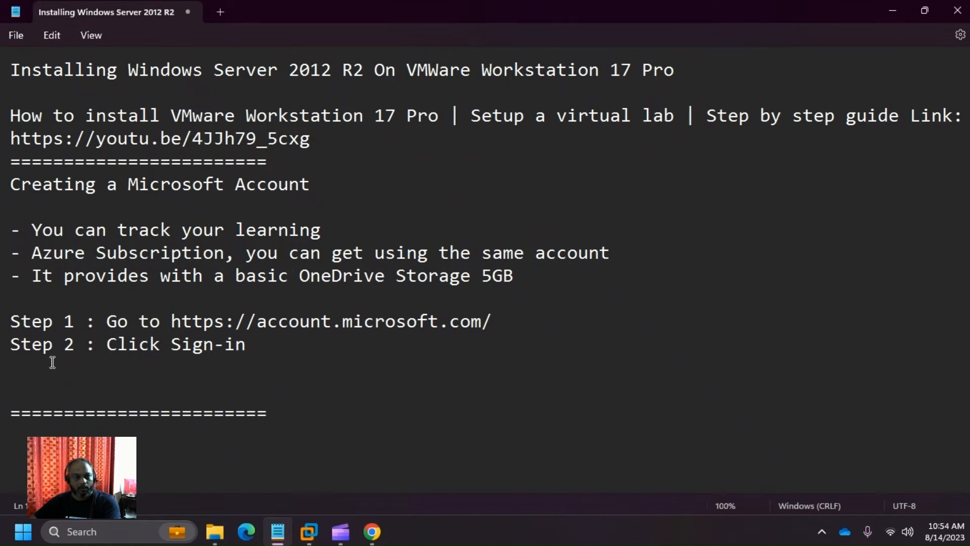
- Write 'Step 3 : No Account - Create One', fixing typos, and start a new line
text(Step)
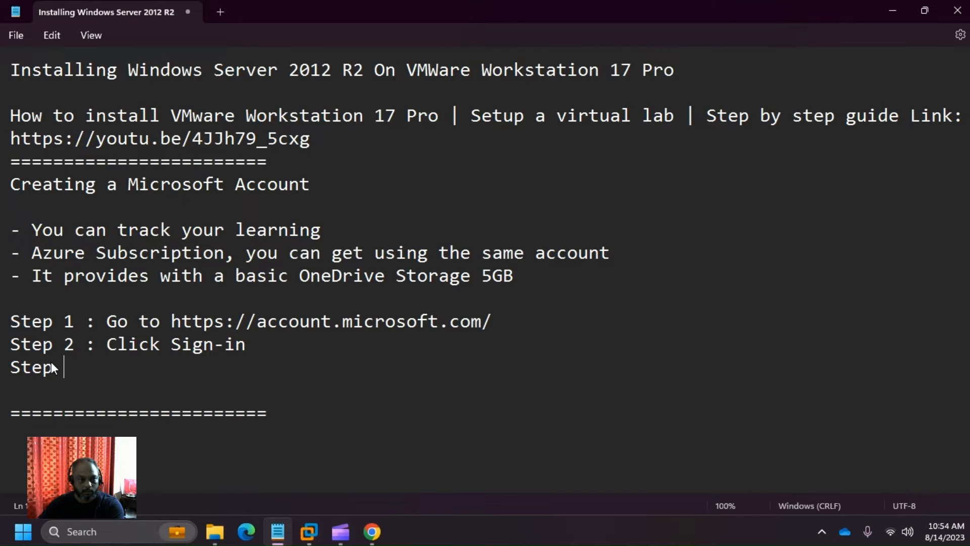
text( 3 )
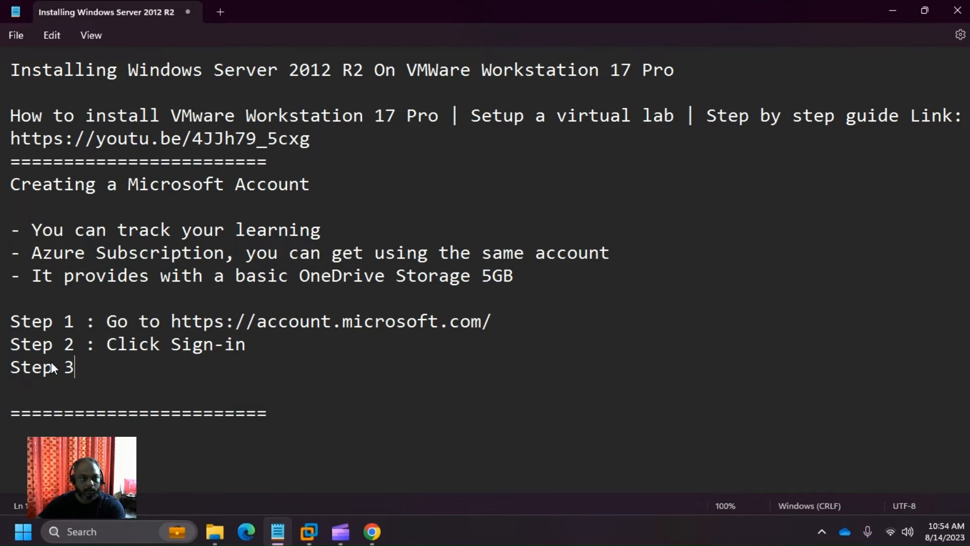
text(: No )
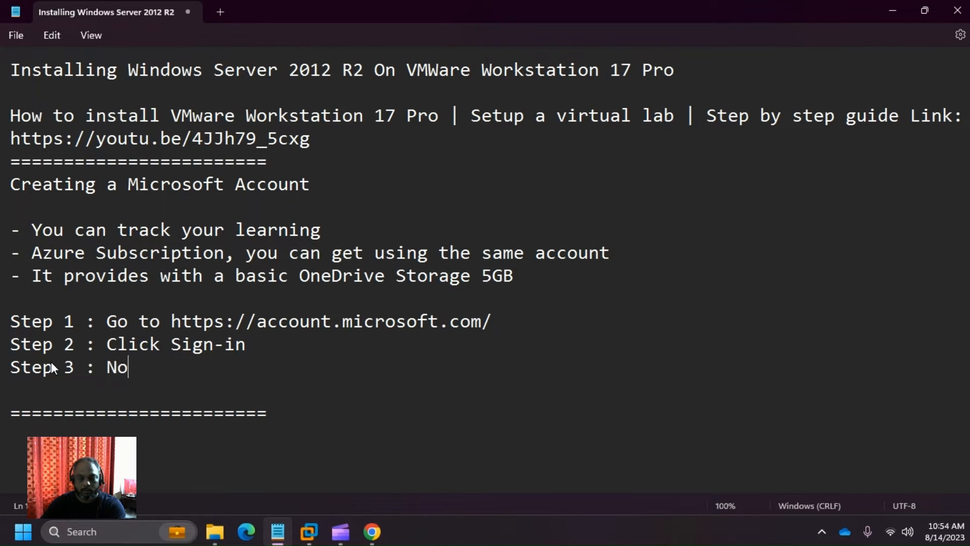
text(Accoun)
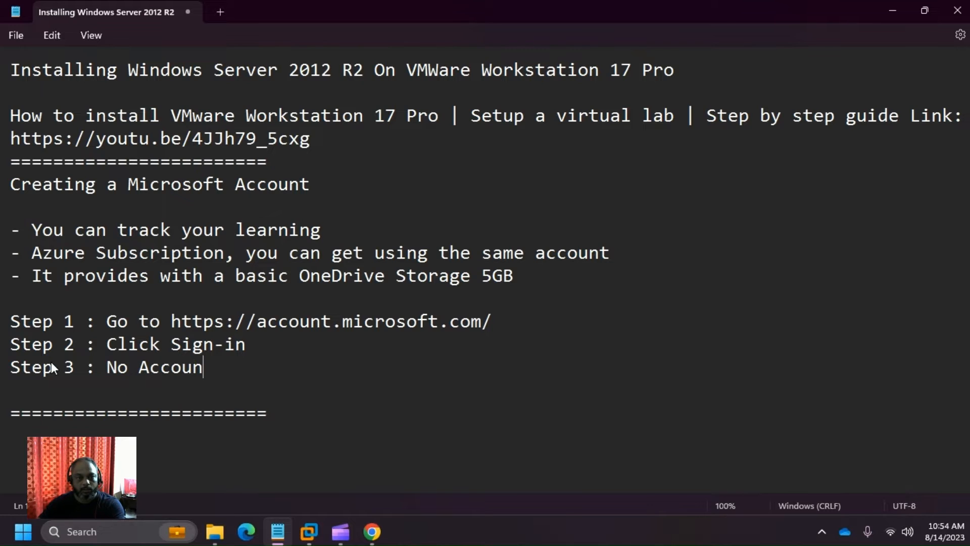
text(t - Cra)
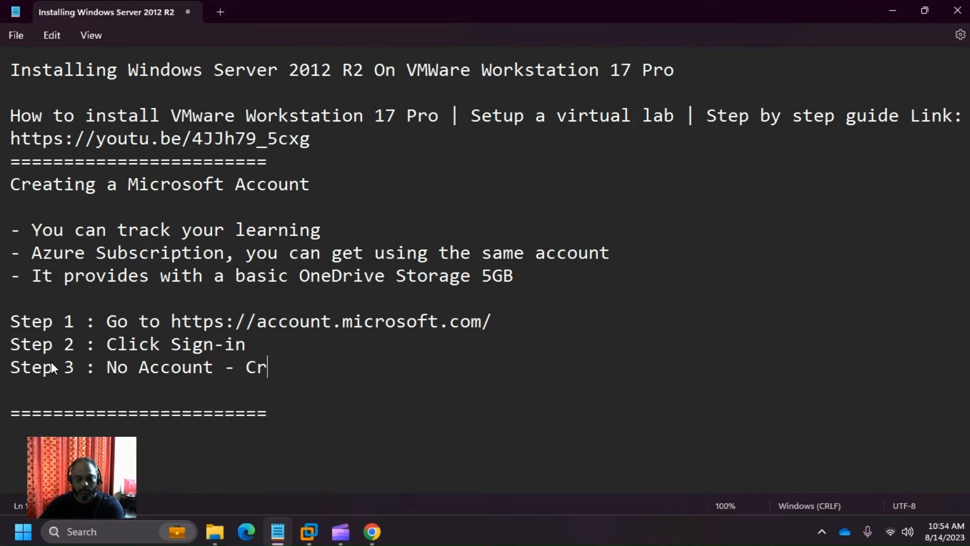
key(BackSpace)
text(eate)
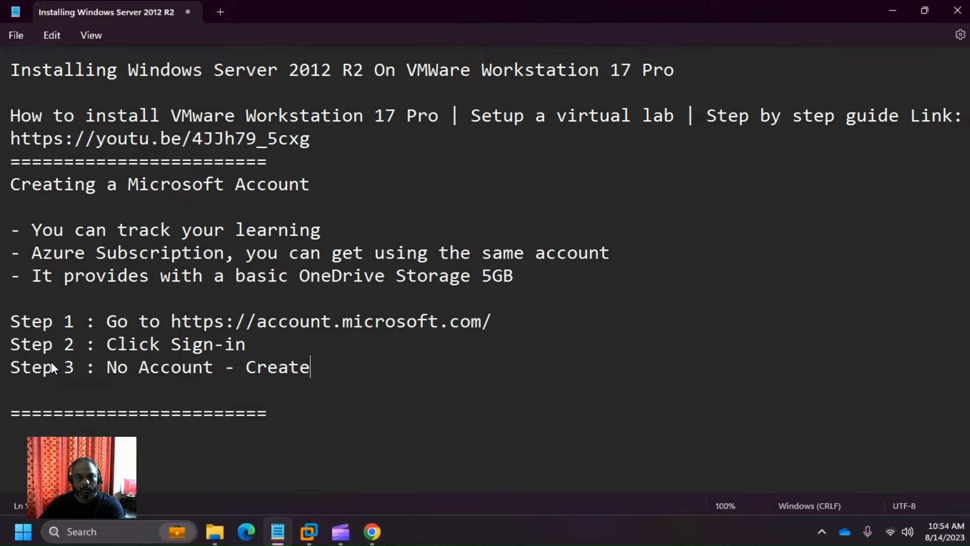
text(One)
key(Return)
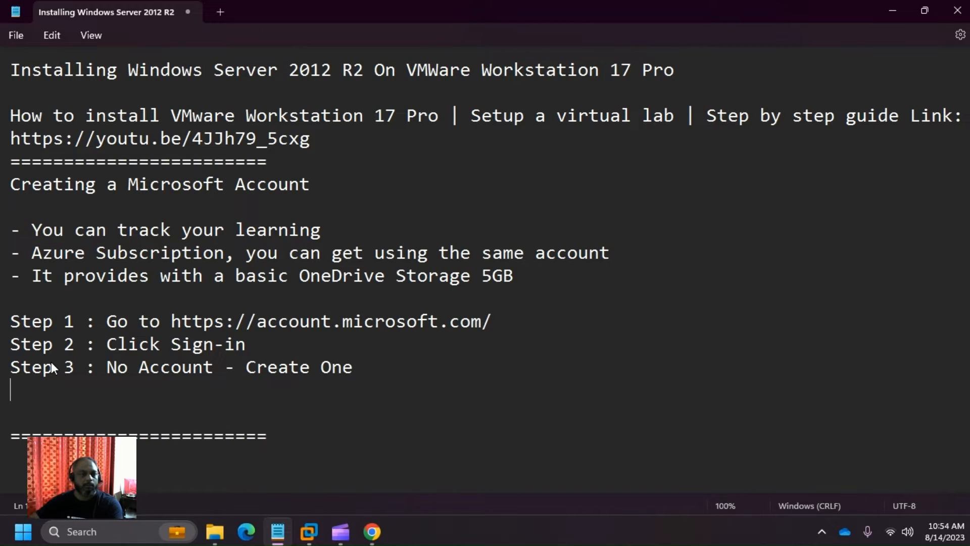
key(alt+Tab)
key(alt+Tab)
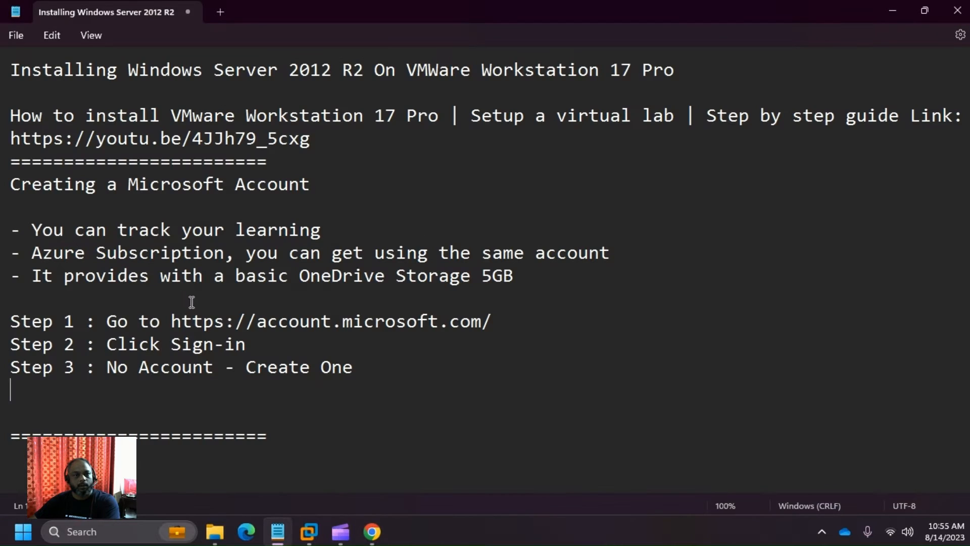
key(alt+Tab)
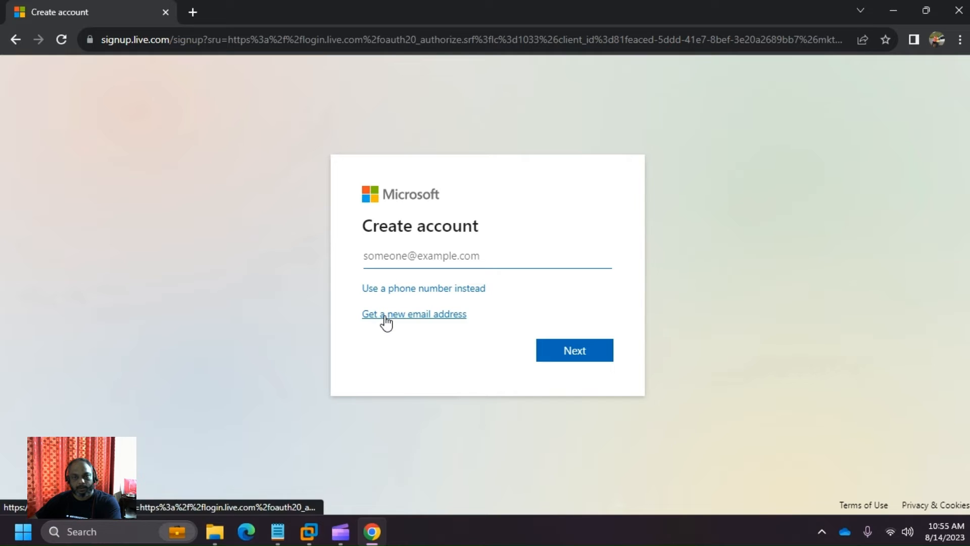
- Begin Step 4: 'Use your existing Email Address (Gmail) or click on'
key(alt+Tab)
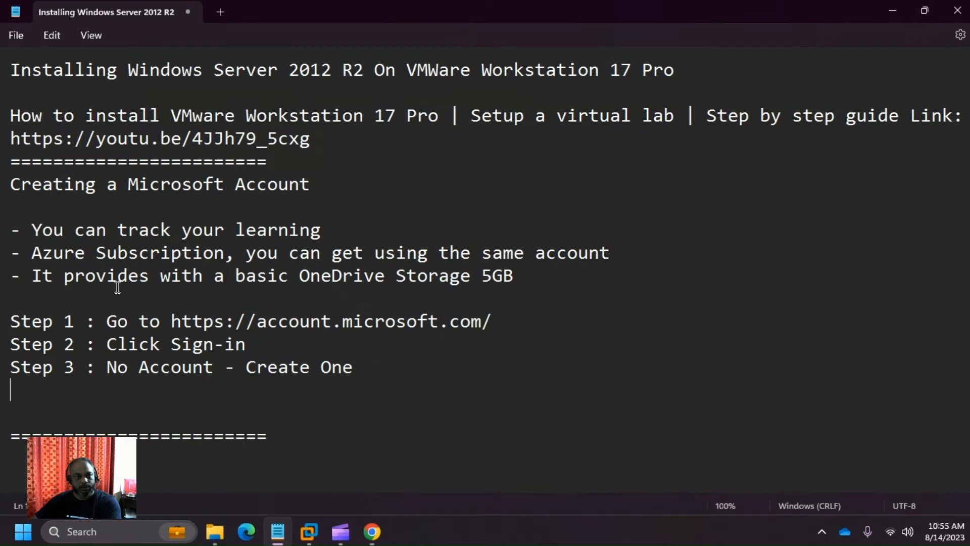
text(Ste)
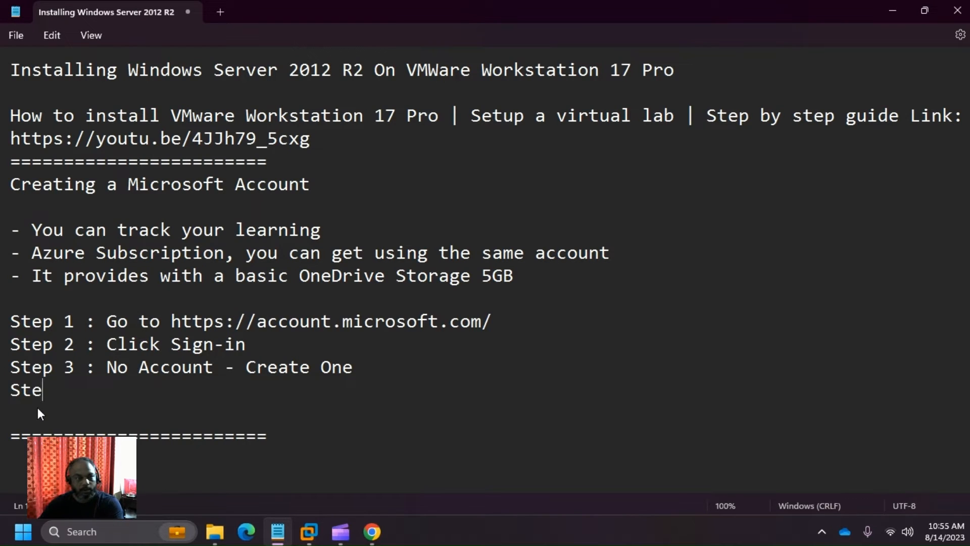
text(p 4:)
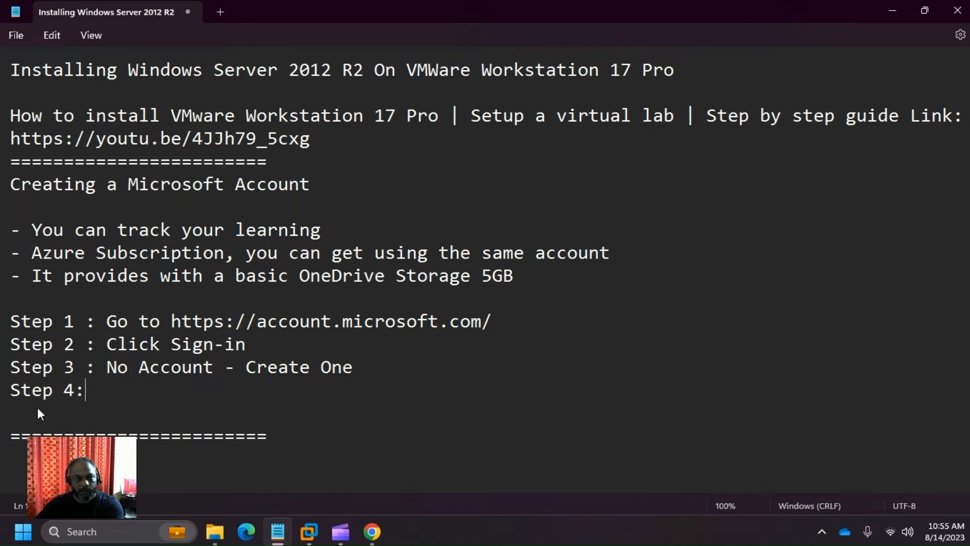
key(BackSpace)
text(: )
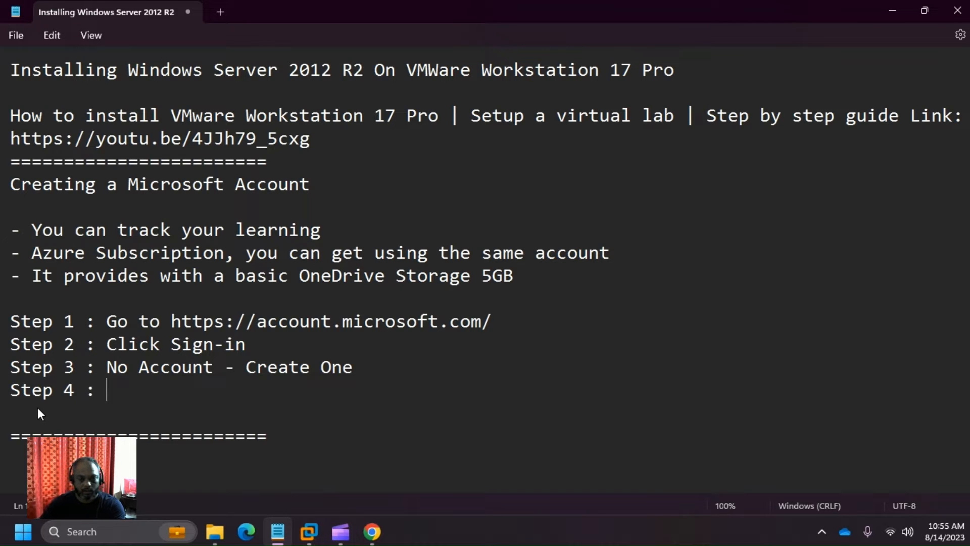
text(Use your)
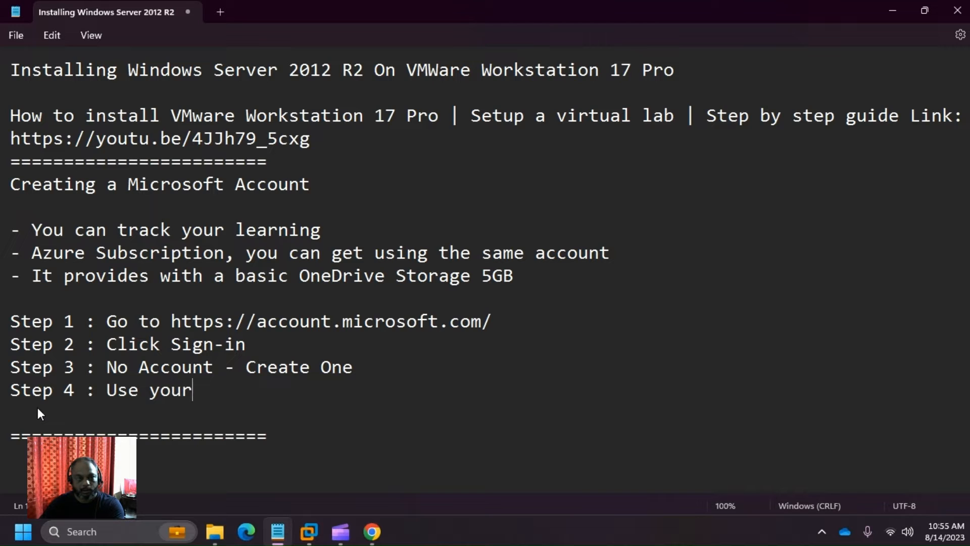
text( exisiting )
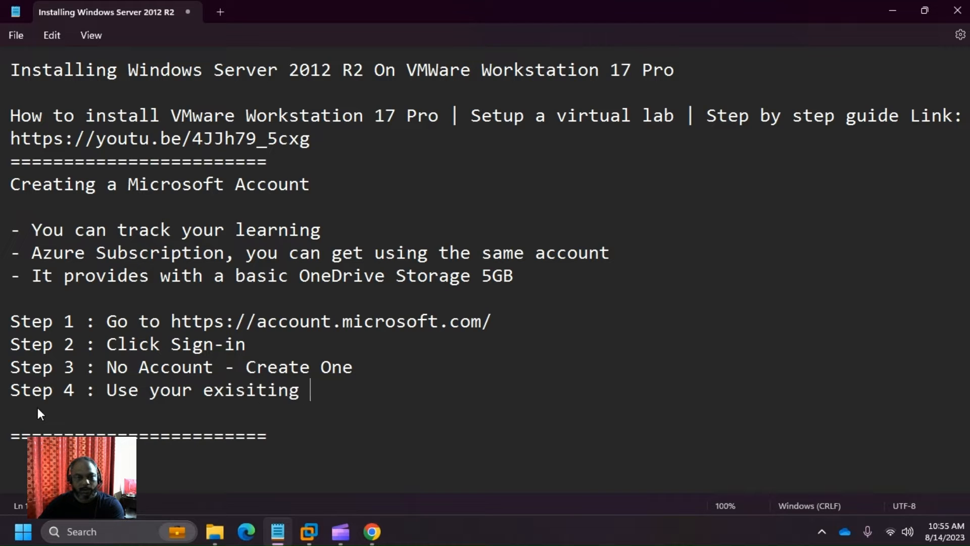
text(Email Addr)
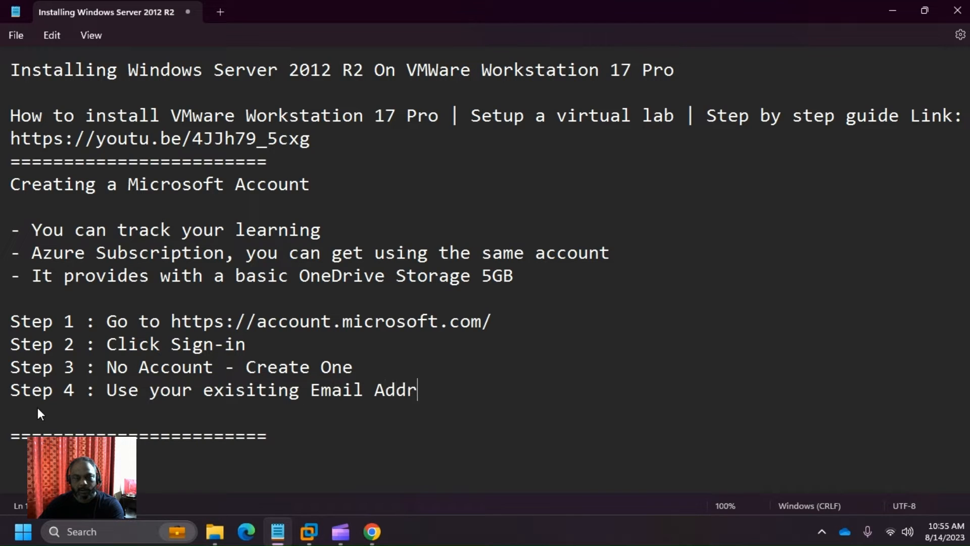
text(ess (Goo)
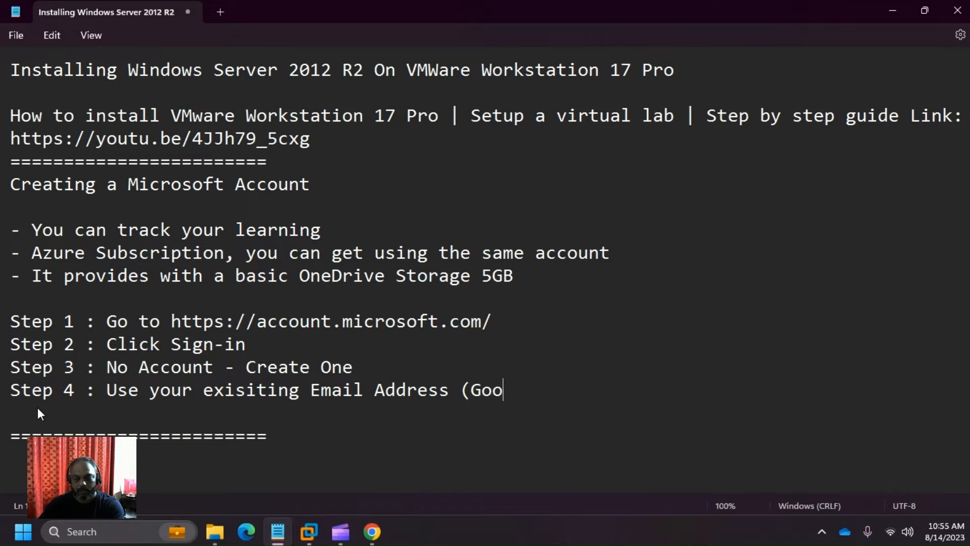
key(BackSpace)
key(BackSpace)
text(mail)
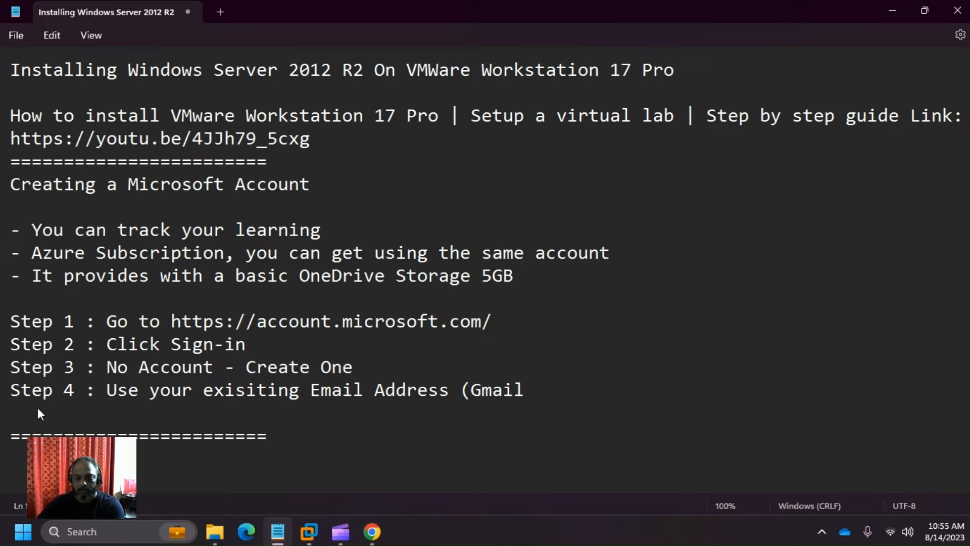
text() ort )
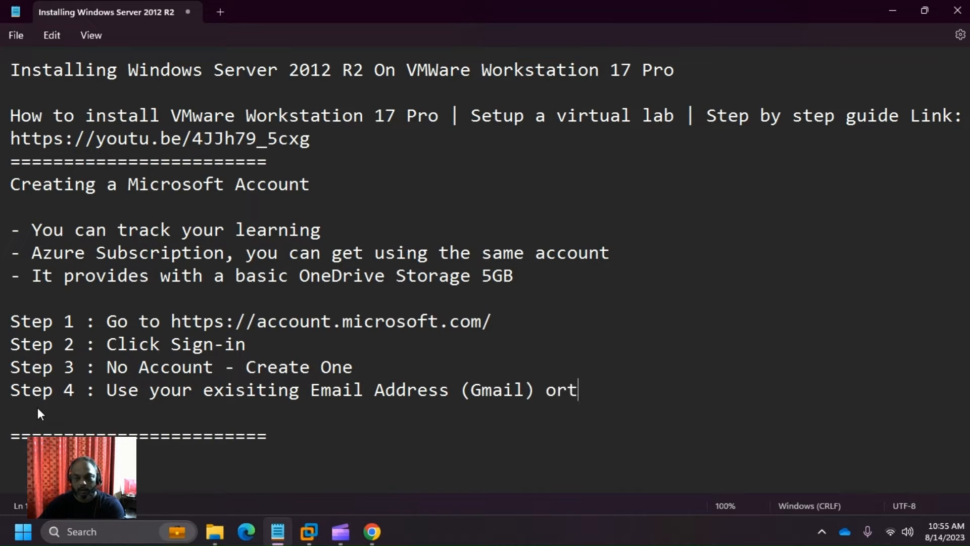
key(BackSpace)
key(BackSpace)
text( click on)
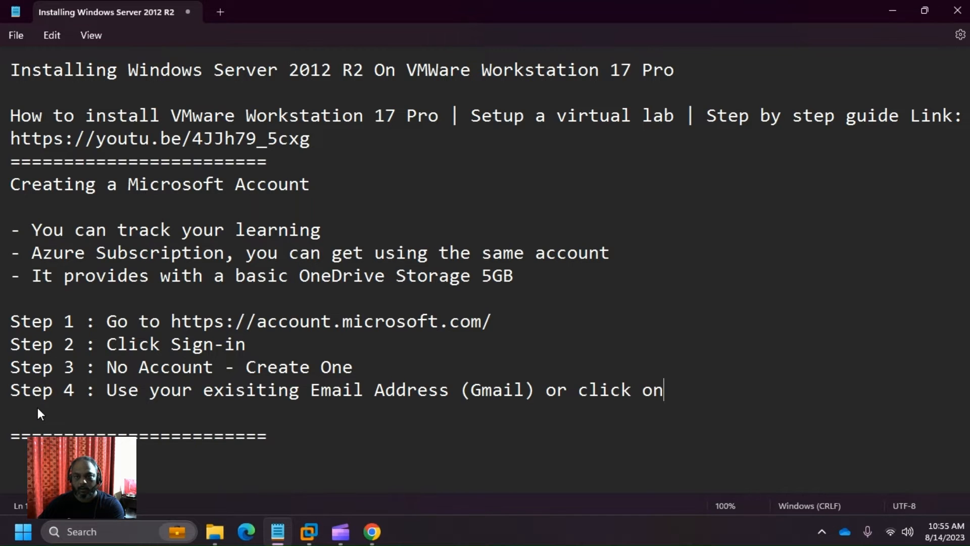
- Finish Step 4 with '- Get a new Email Address.' after checking the sign-up page wording
key(alt+Tab)
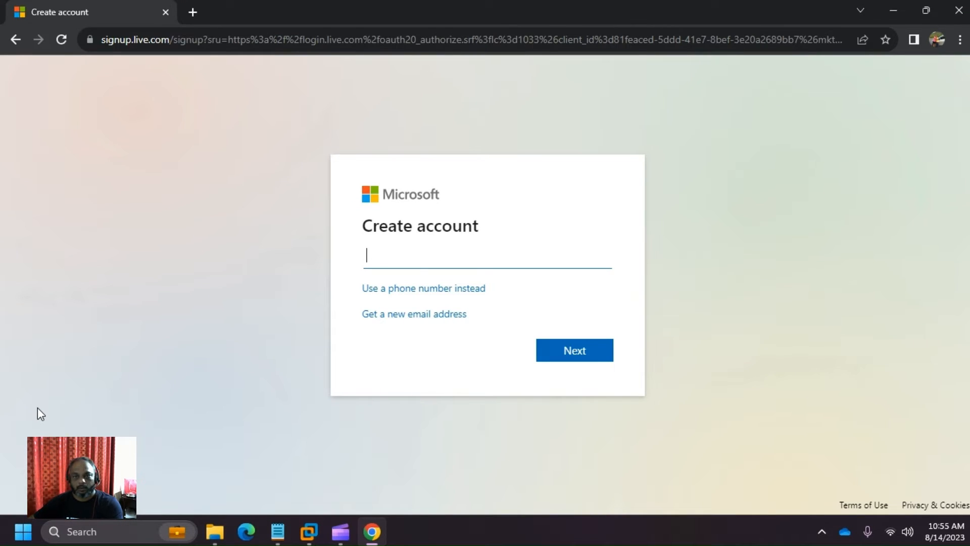
key(alt+Tab)
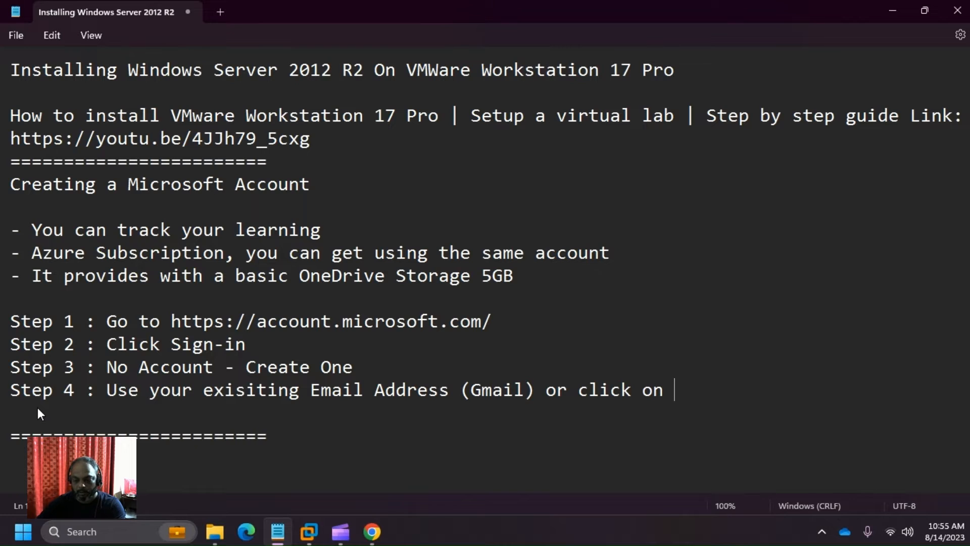
text(- )
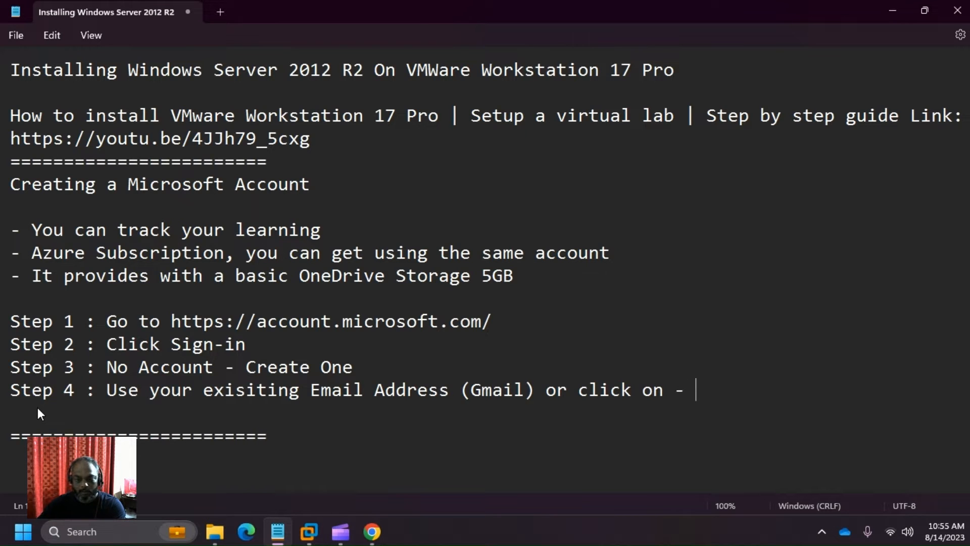
text(Get a e)
key(BackSpace)
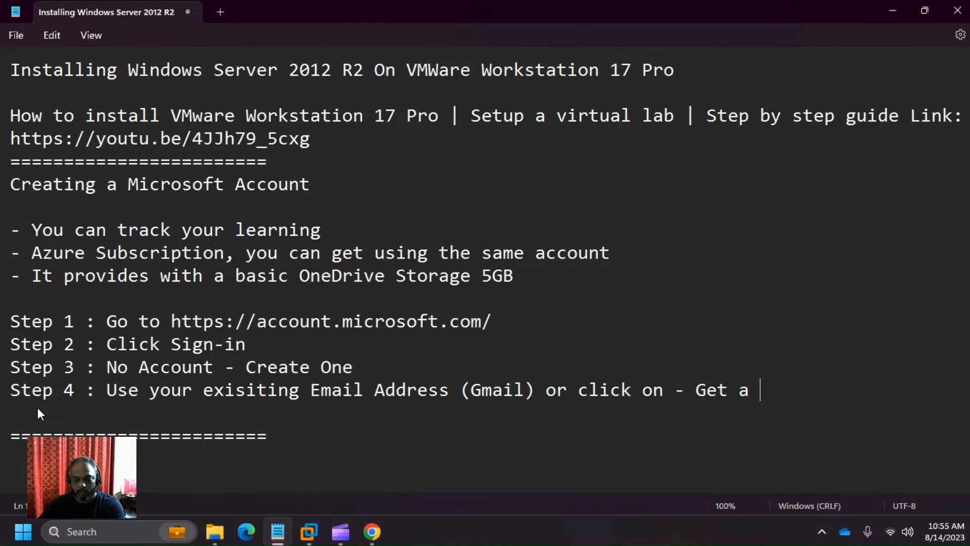
text(newEmai)
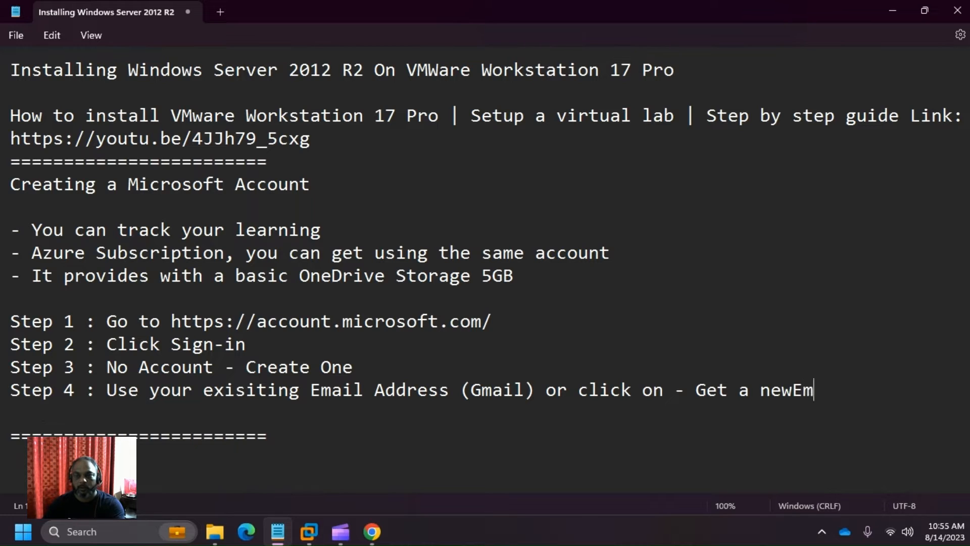
key(BackSpace)
key(BackSpace)
key(BackSpace)
key(BackSpace)
text(Ema)
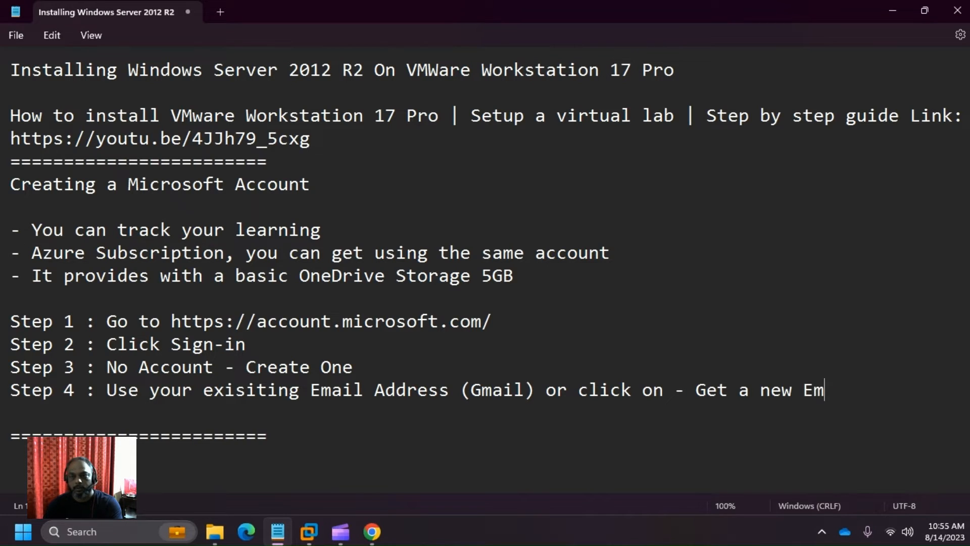
text(il Address.)
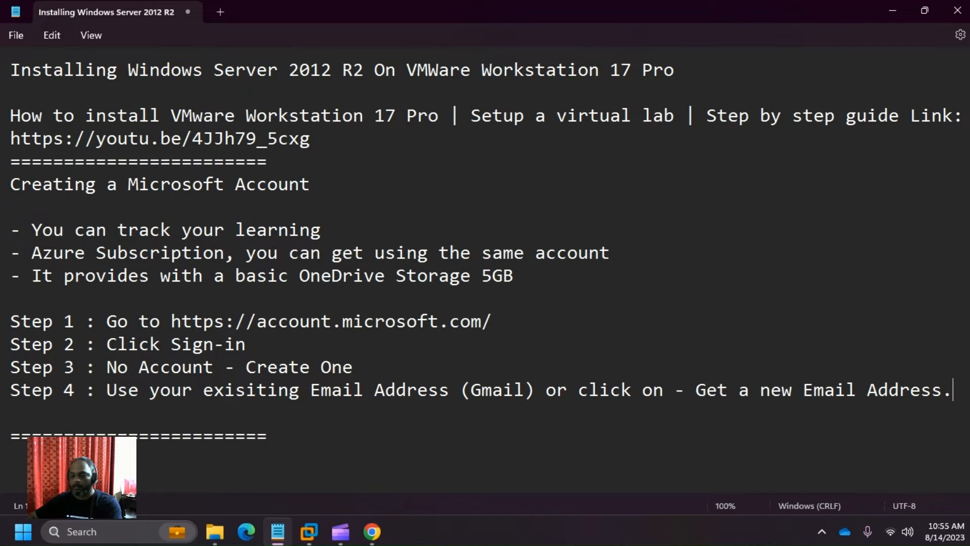
key(alt+Tab)
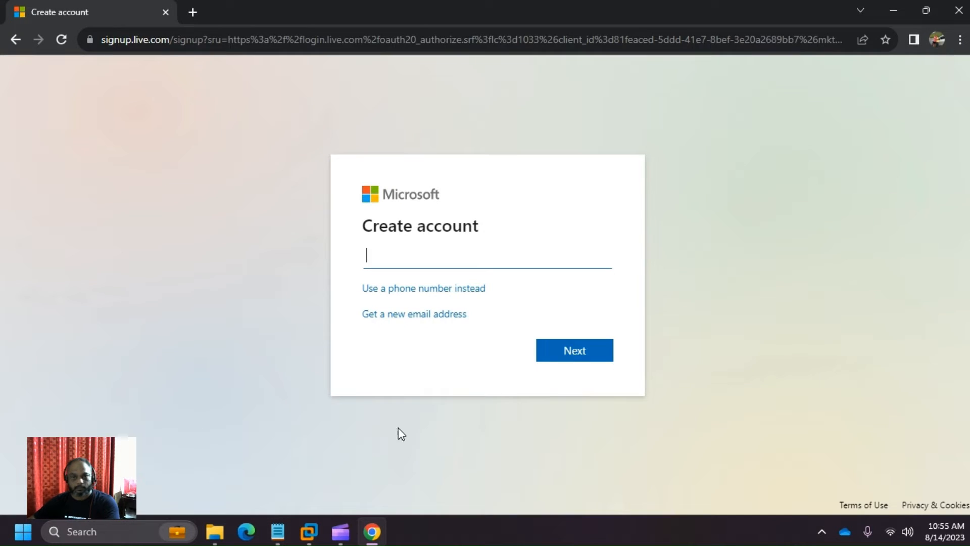
- Choose to get a new email address, trying hotmail.com before settling on outlook.com
click(397, 315)
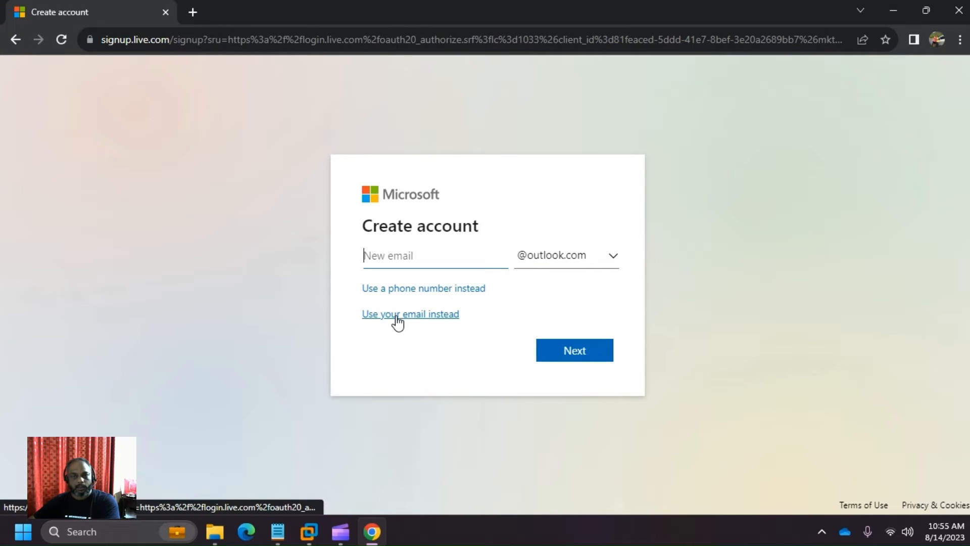
click(618, 267)
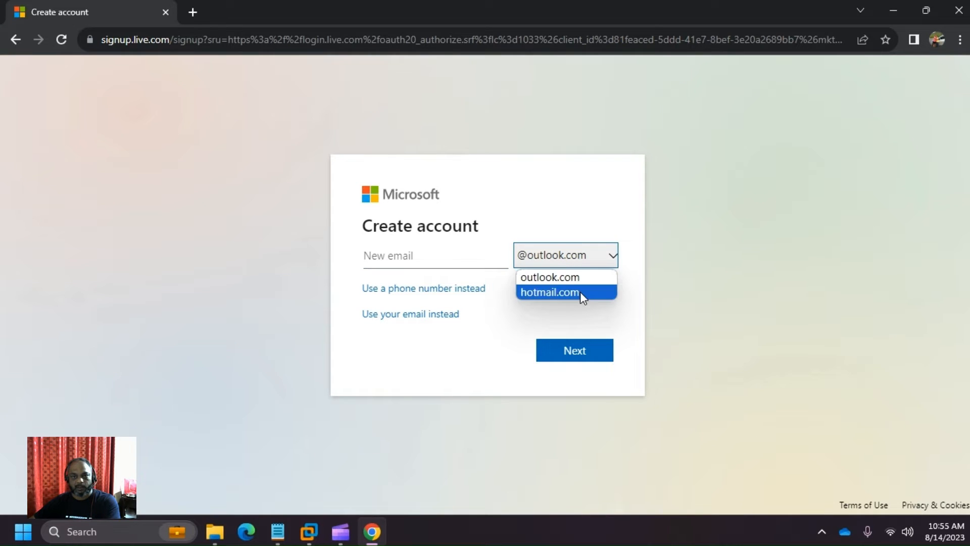
click(580, 292)
click(608, 262)
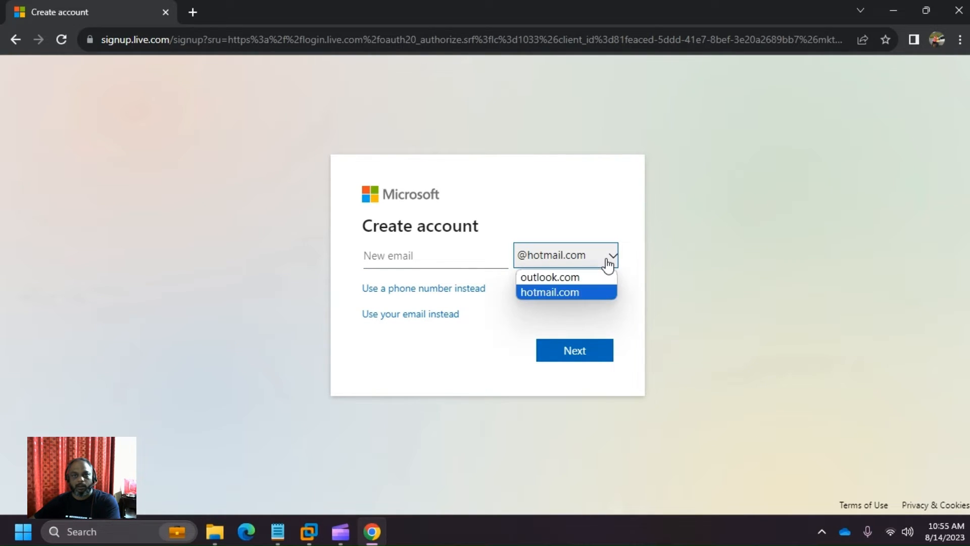
click(592, 276)
click(465, 261)
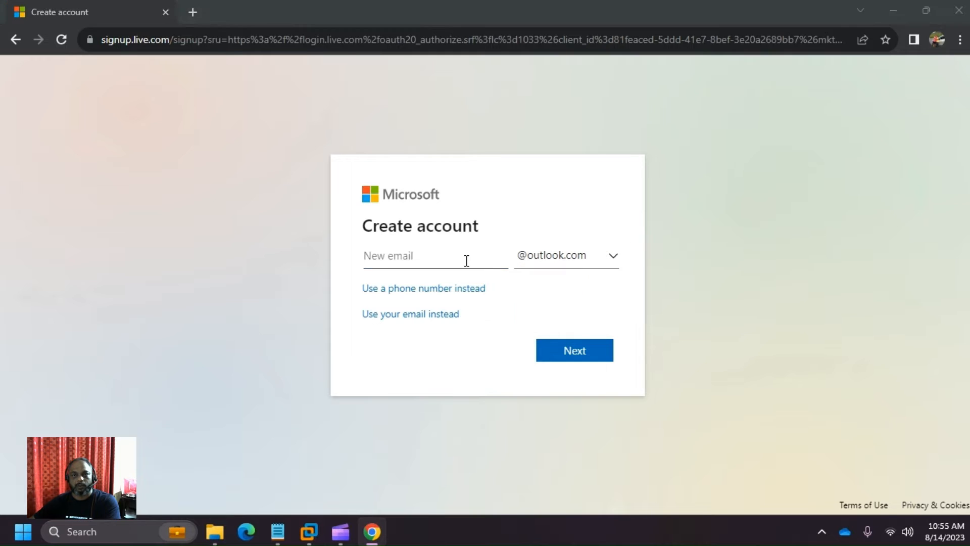
- Add a blank line after Step 4 in the notes, then enter the new user name and continue
key(alt+Tab)
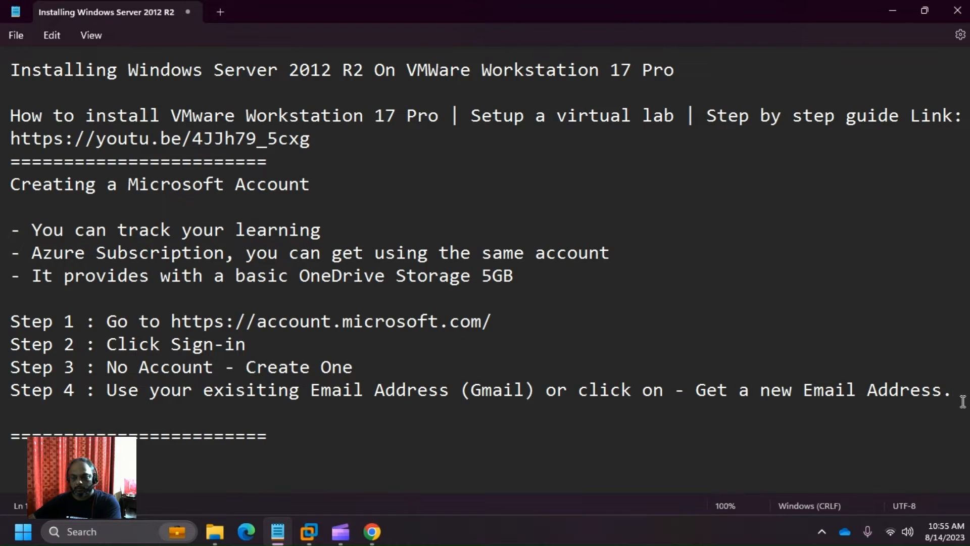
key(Return)
key(alt+Tab)
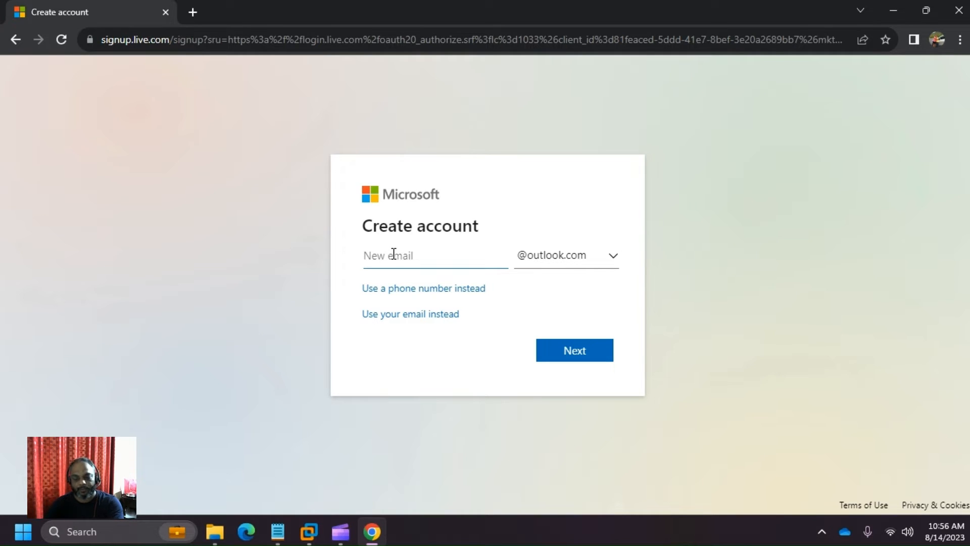
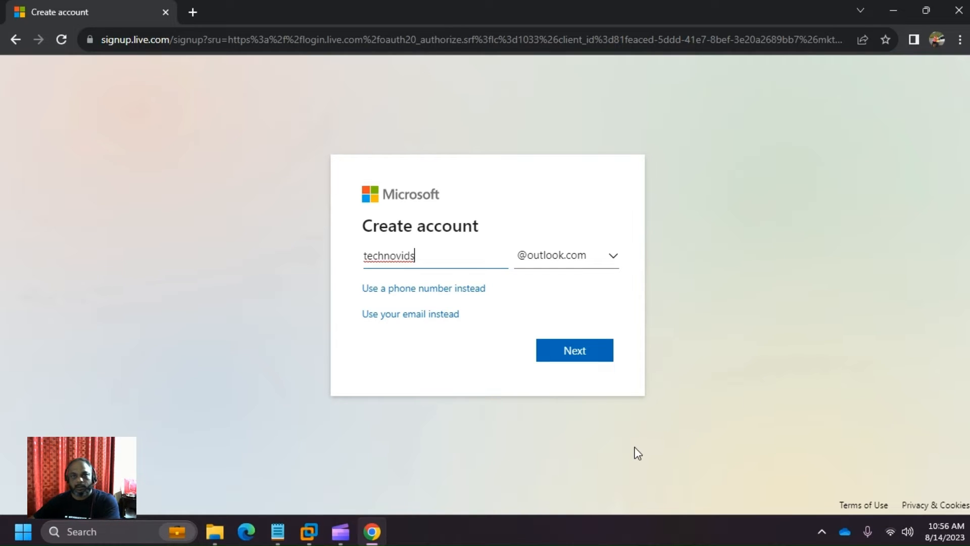
click(574, 352)
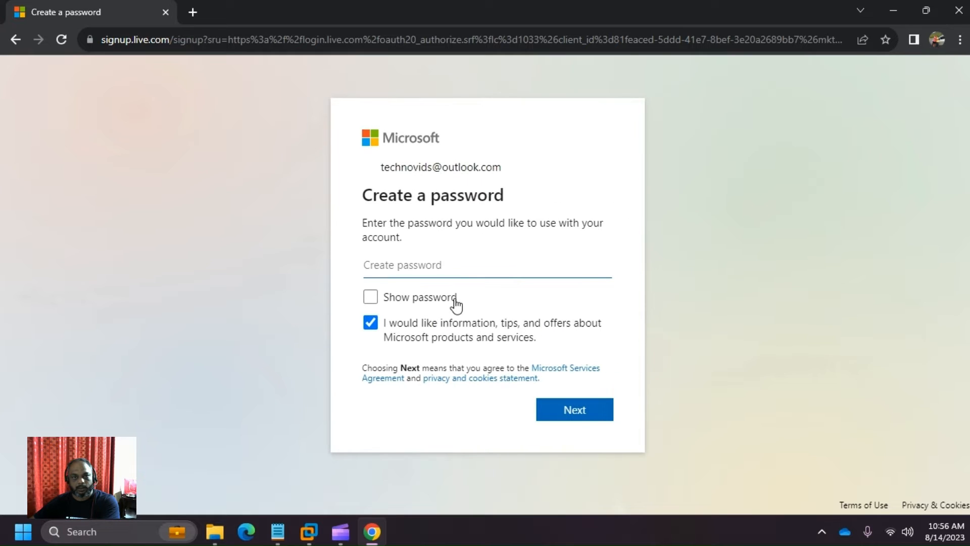
- Enter the new account's password on the Create a password page and submit it
click(409, 267)
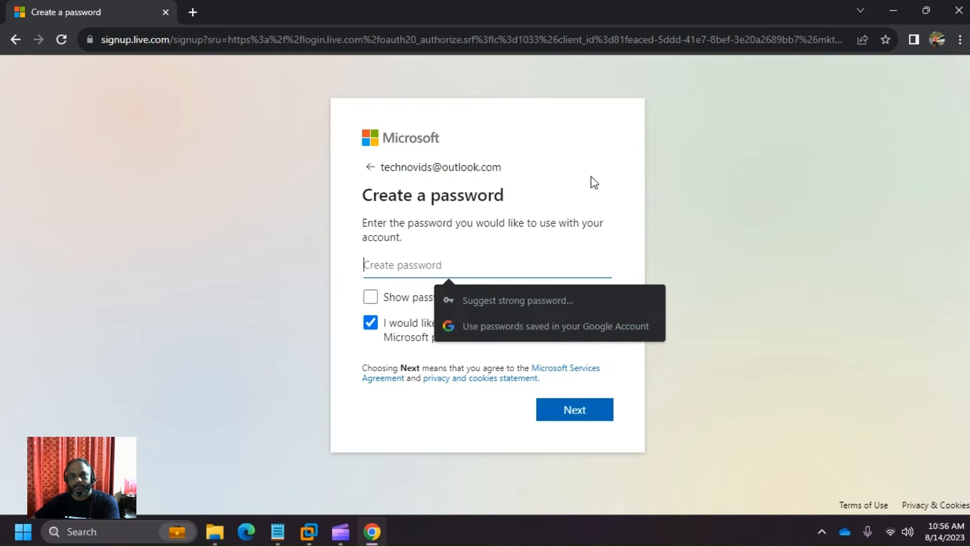
click(598, 145)
click(477, 269)
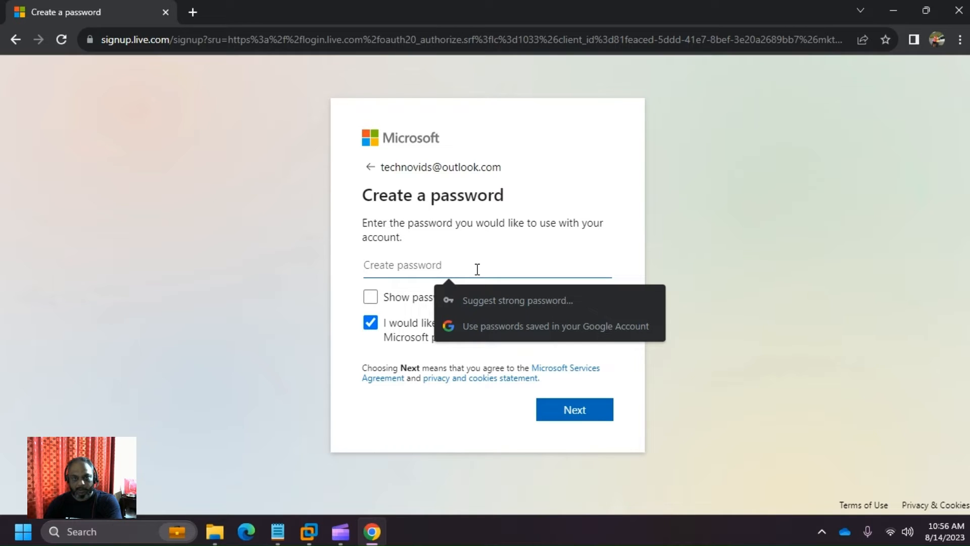
text(••••)
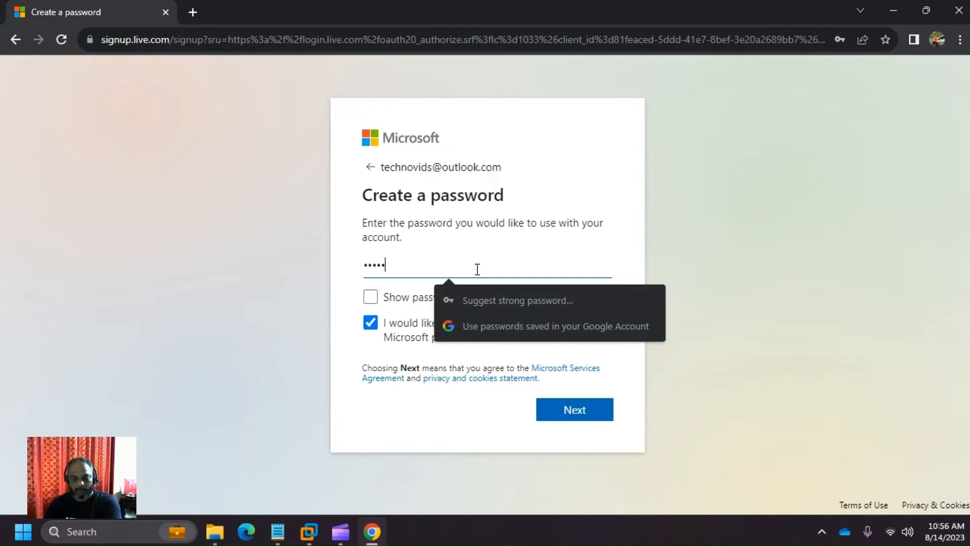
text(•••••••••)
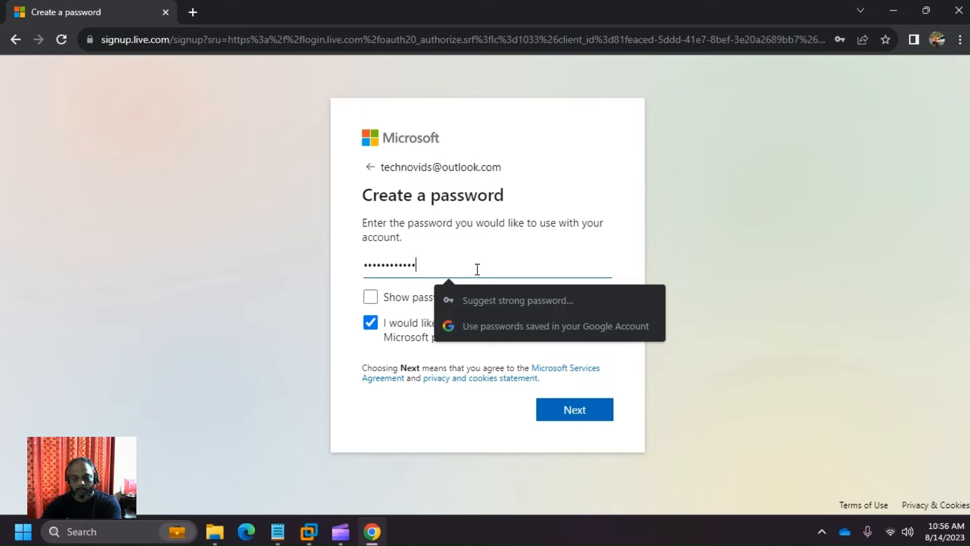
click(577, 415)
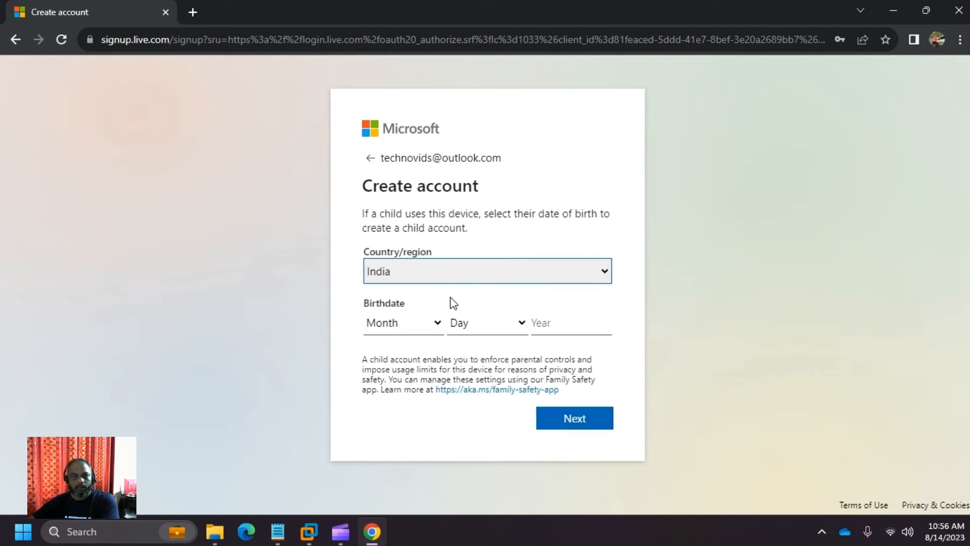
click(432, 321)
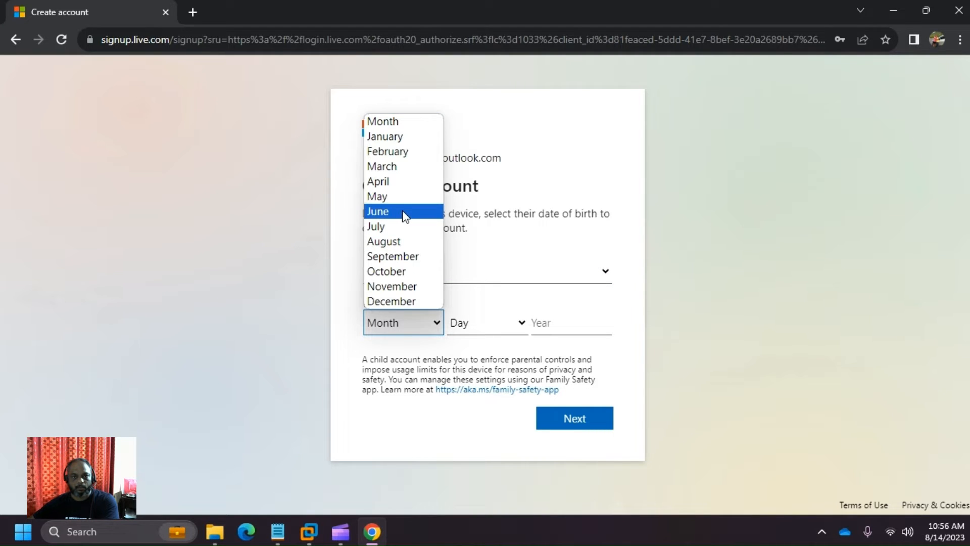
click(371, 399)
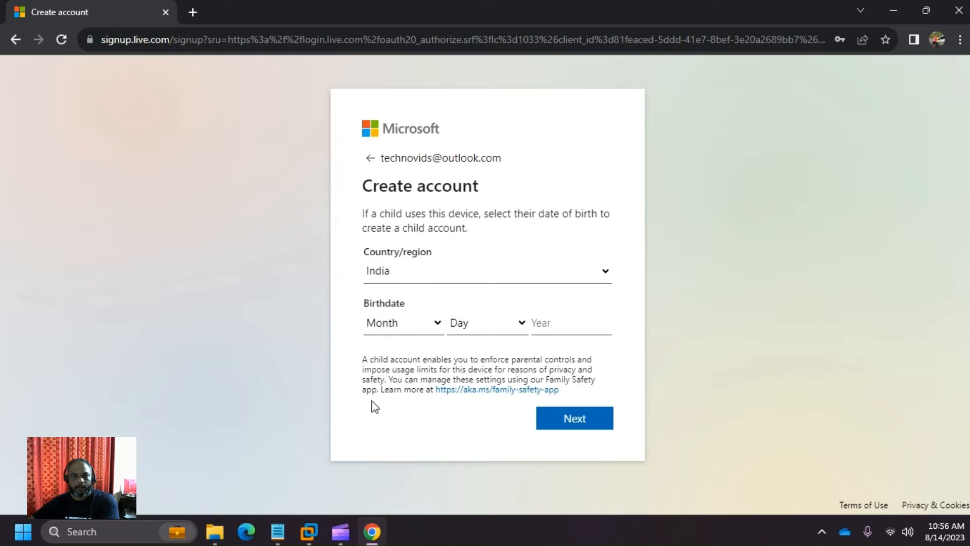
click(429, 323)
click(420, 254)
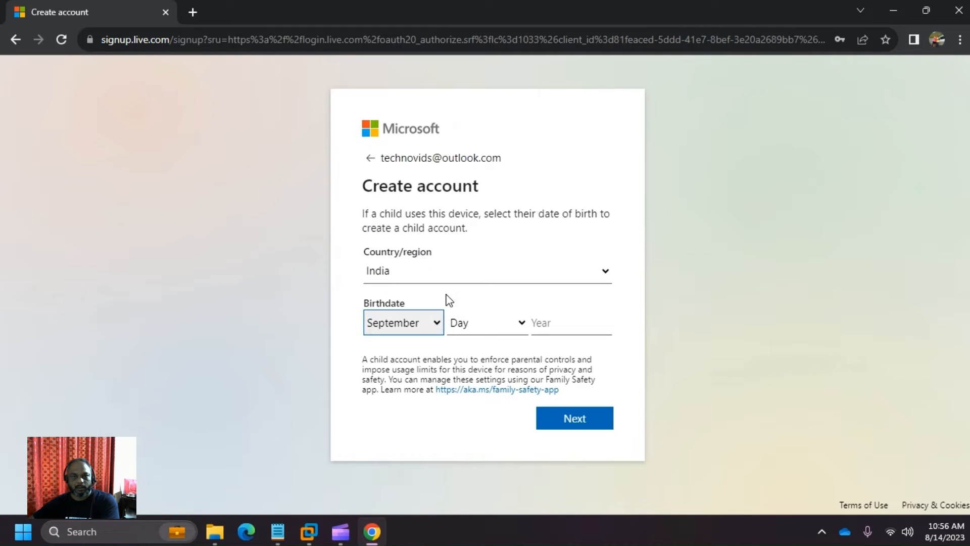
click(488, 326)
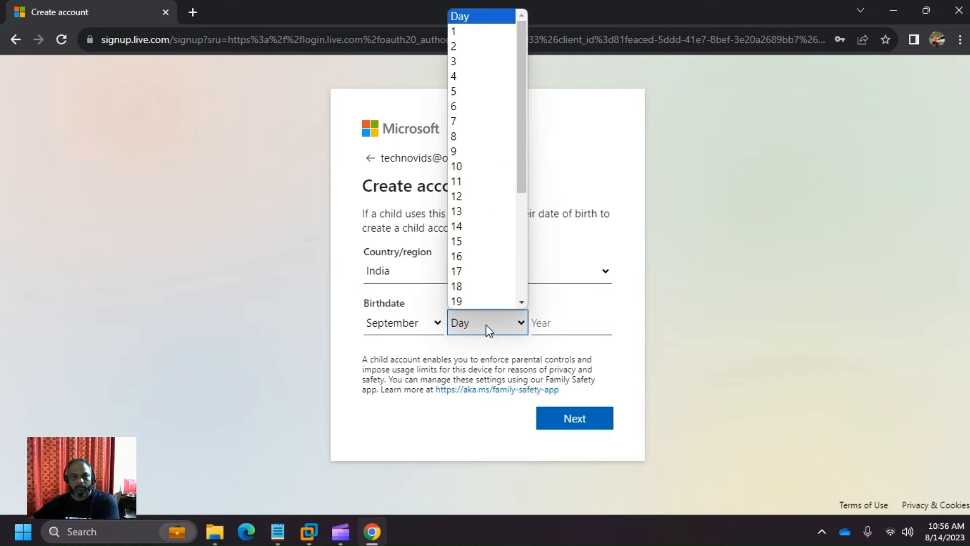
click(460, 136)
click(587, 324)
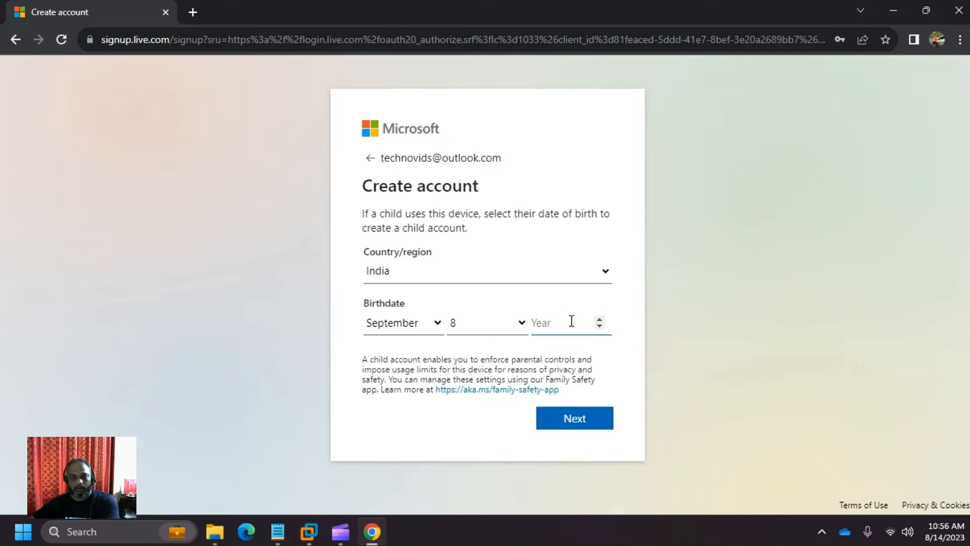
text(1985)
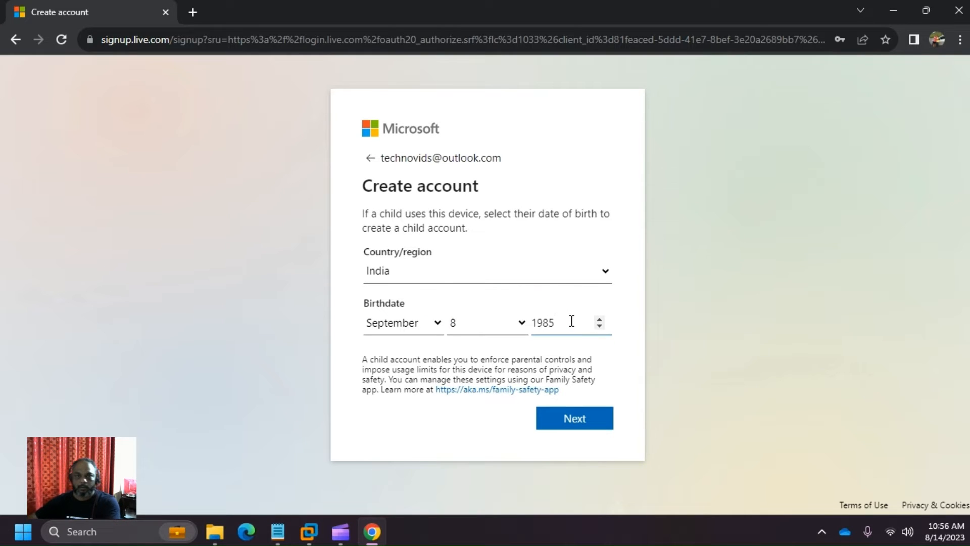
click(579, 421)
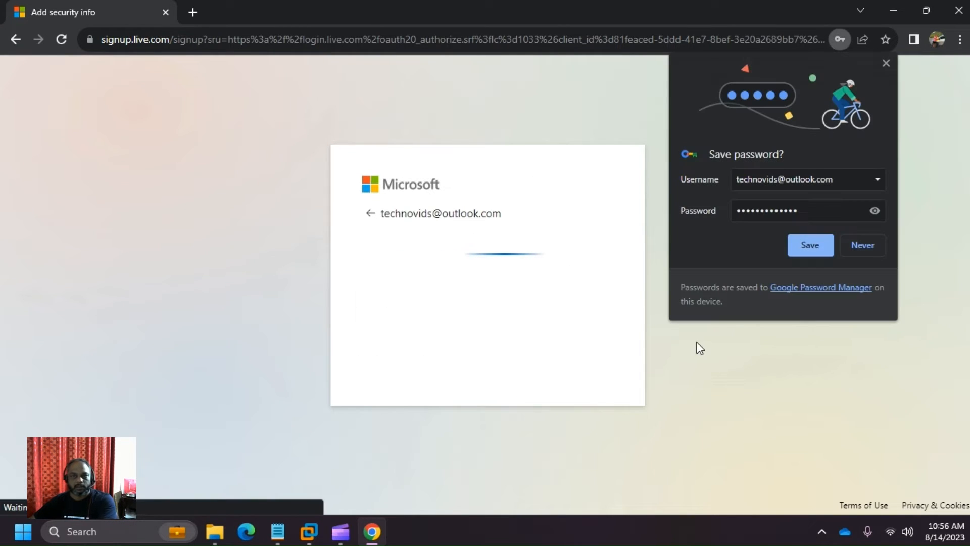
- Decline saving the password, start the human verification, and solve the first animal-rotation round
click(887, 61)
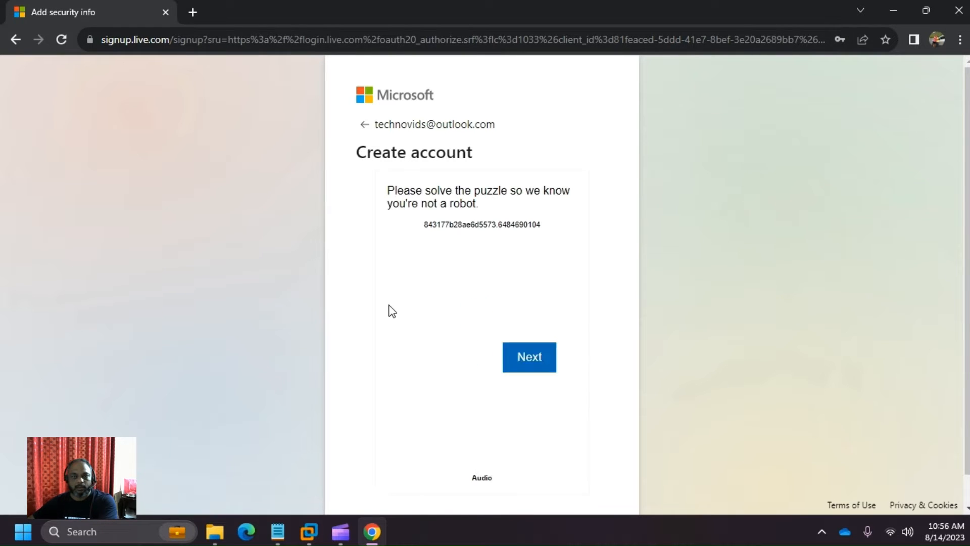
scroll(392, 311, down, 1)
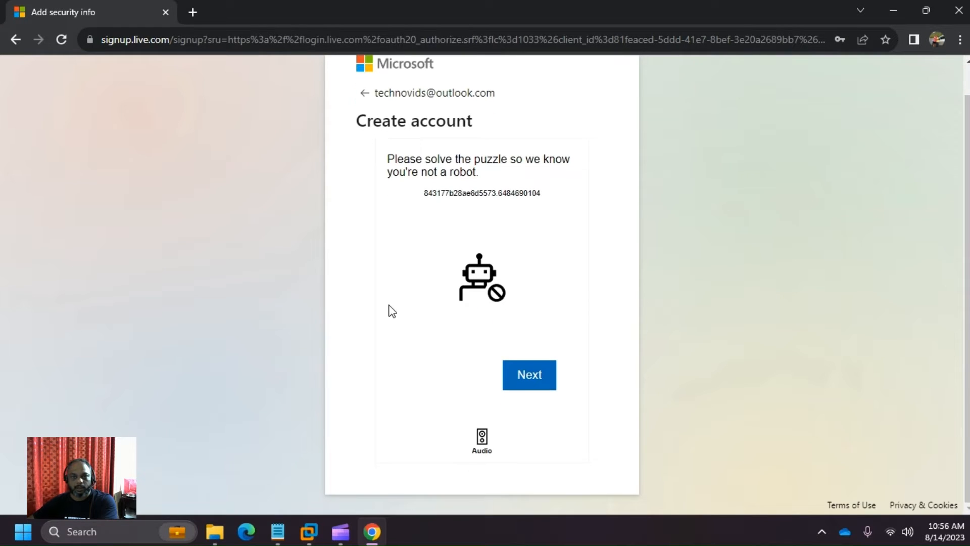
click(542, 378)
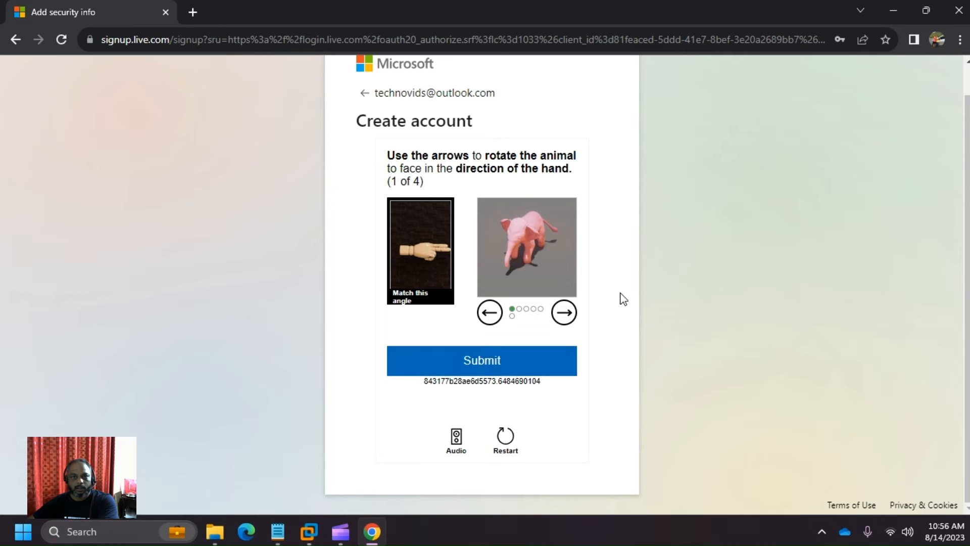
scroll(625, 298, up, 1)
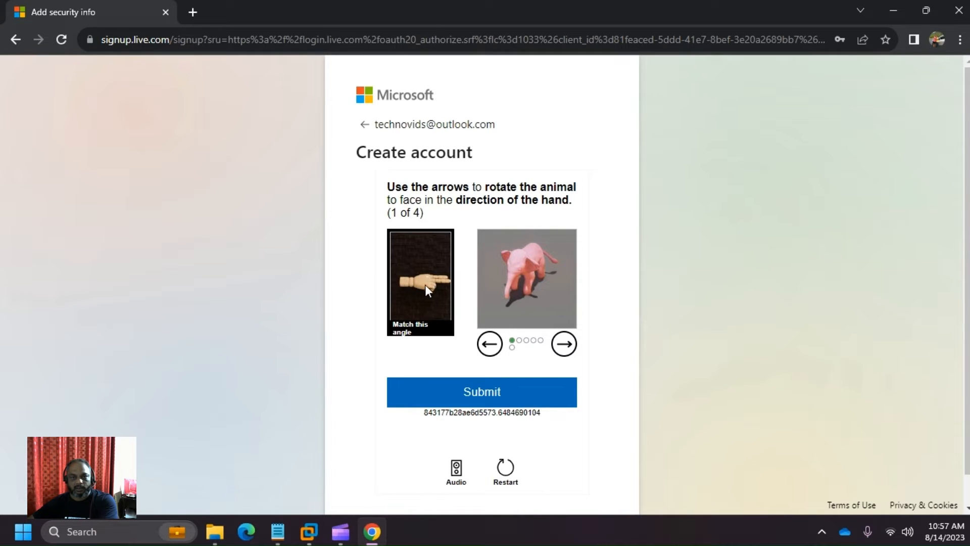
click(565, 346)
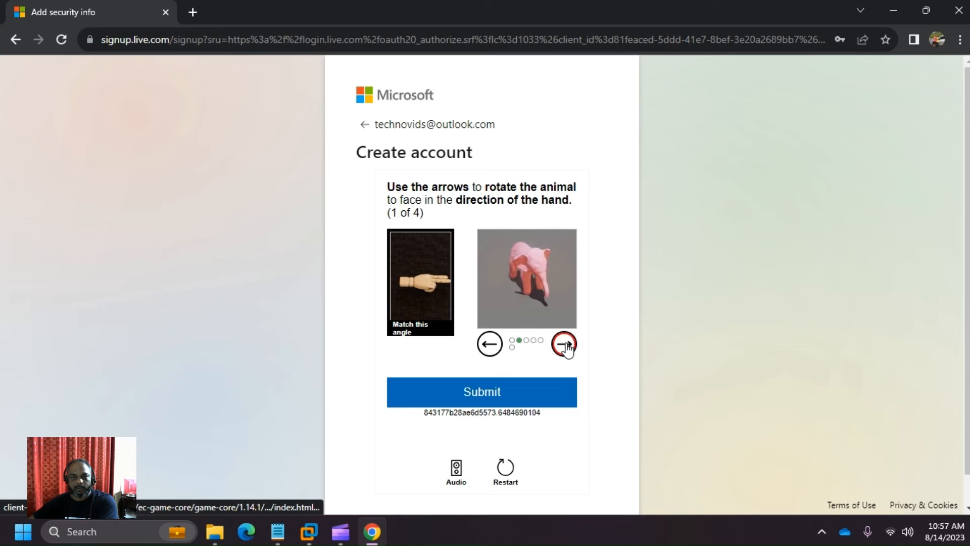
click(566, 347)
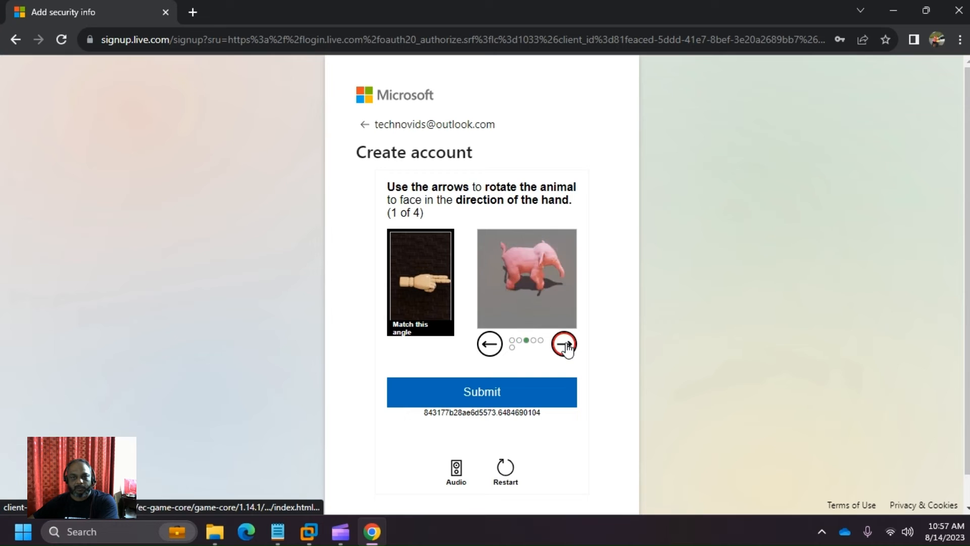
click(460, 398)
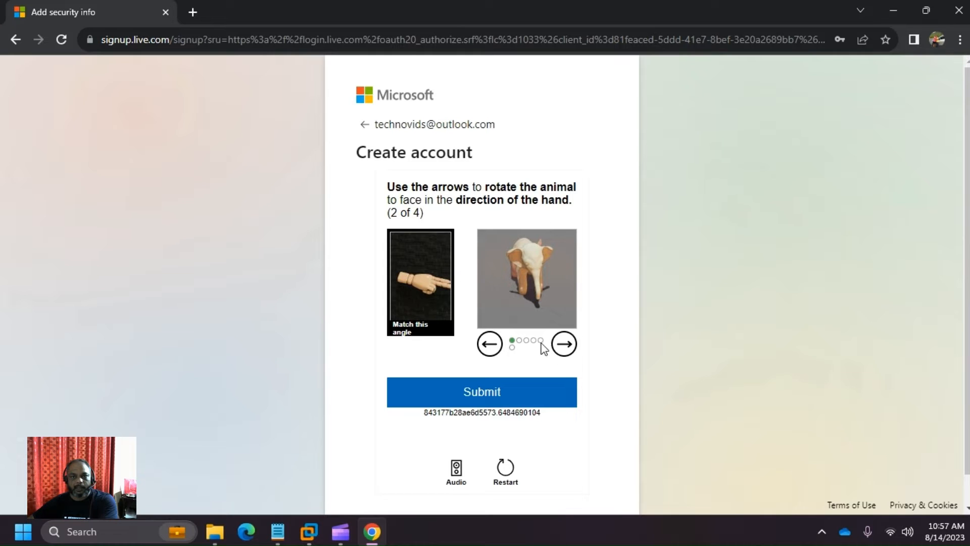
- Solve the second and third animal-rotation rounds to match the hand's direction
click(565, 346)
click(526, 393)
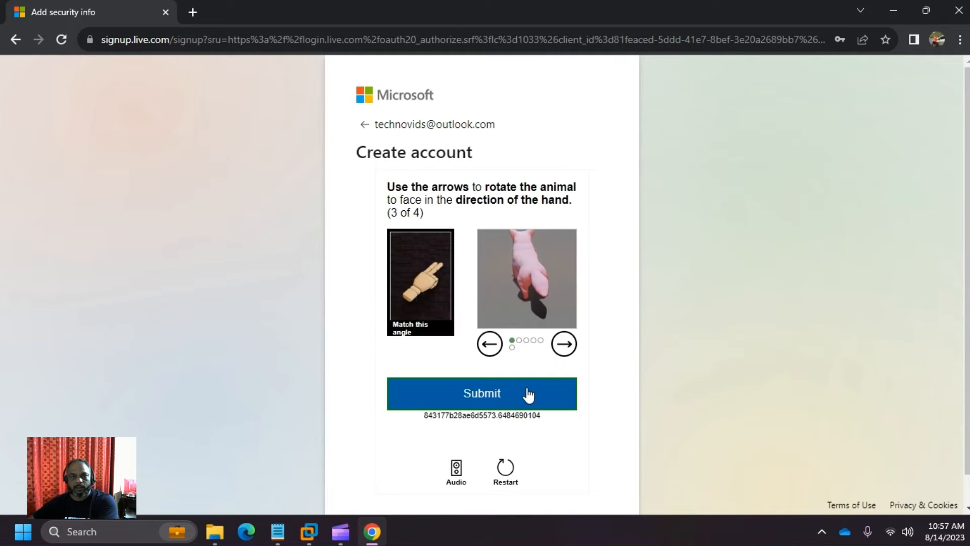
click(494, 346)
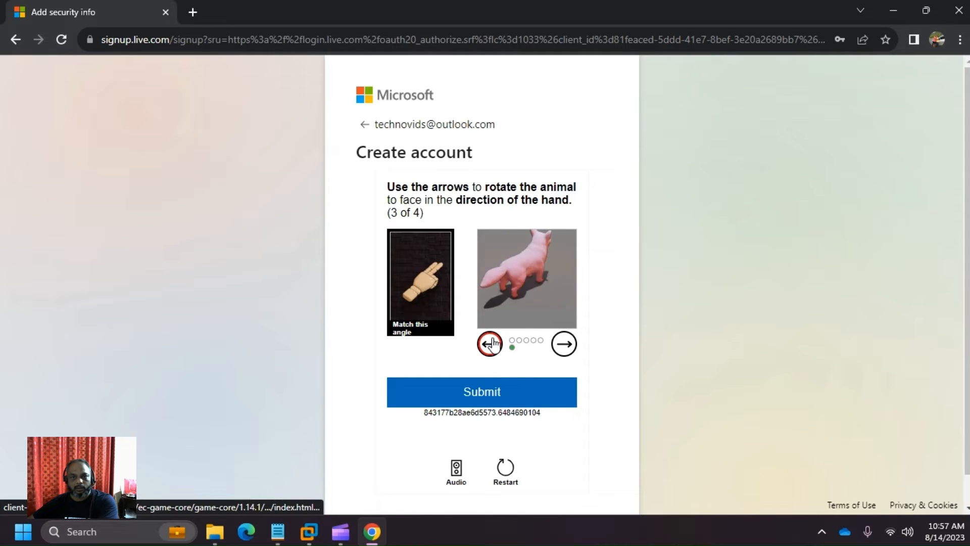
click(493, 346)
click(493, 346)
click(494, 345)
click(494, 346)
click(493, 345)
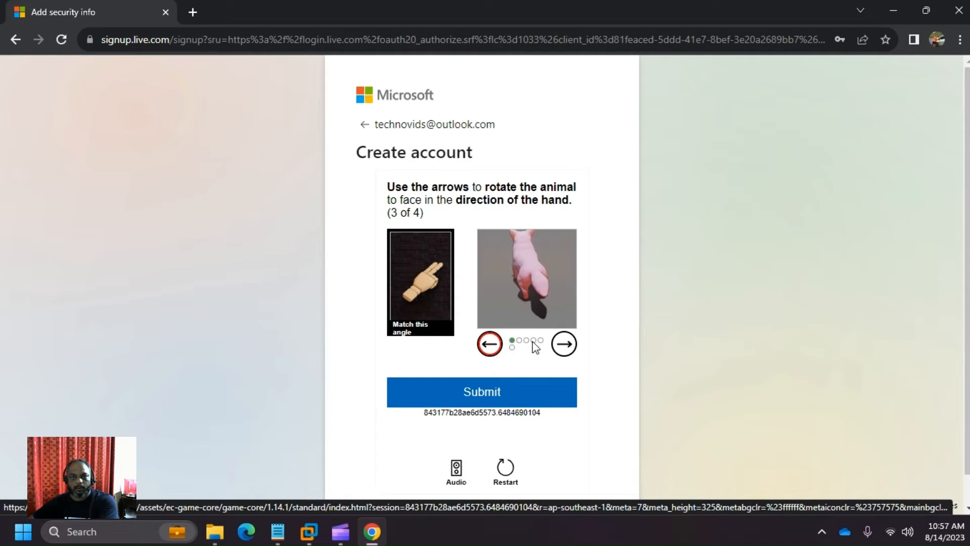
click(564, 345)
click(565, 346)
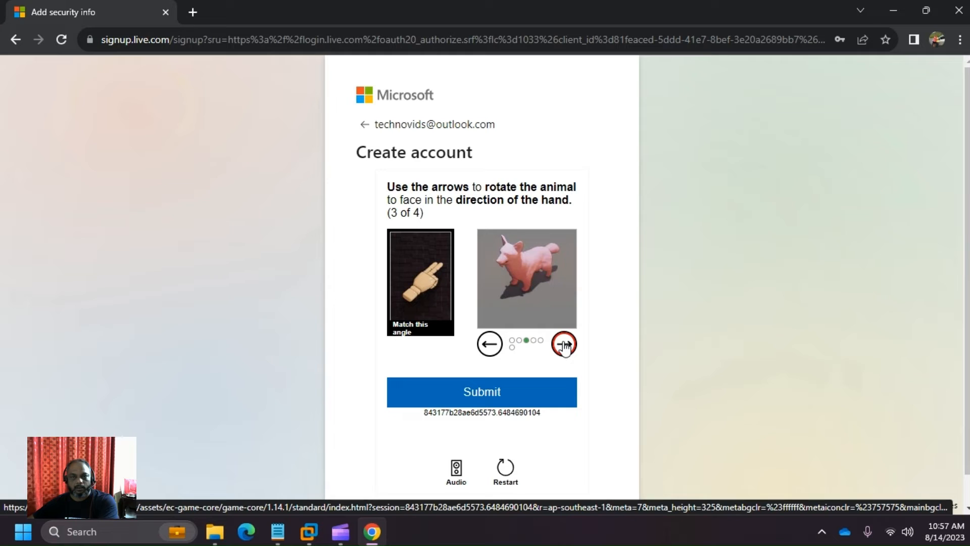
click(565, 346)
click(564, 347)
click(565, 347)
click(512, 404)
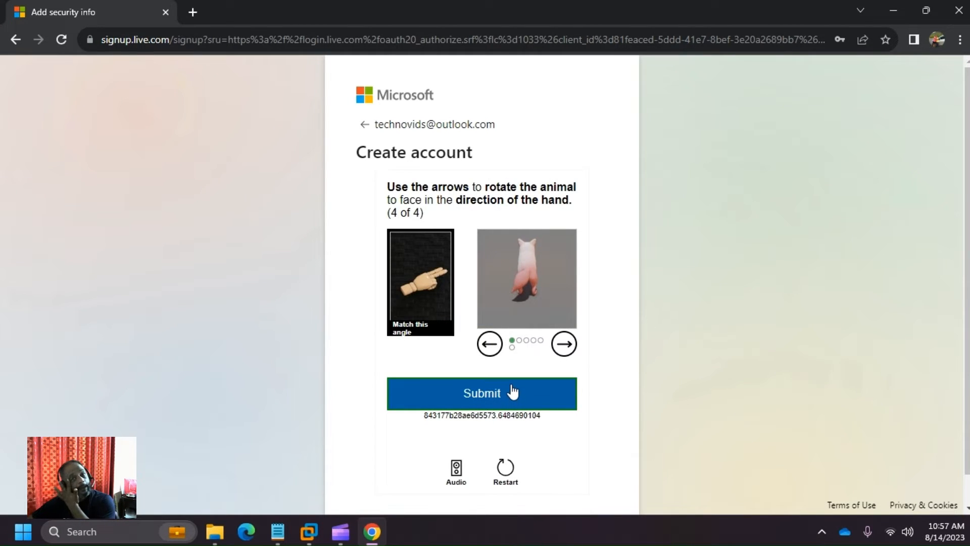
- Solve the fourth animal-rotation round so the check shows Verification complete
click(565, 344)
click(564, 345)
click(565, 344)
click(564, 344)
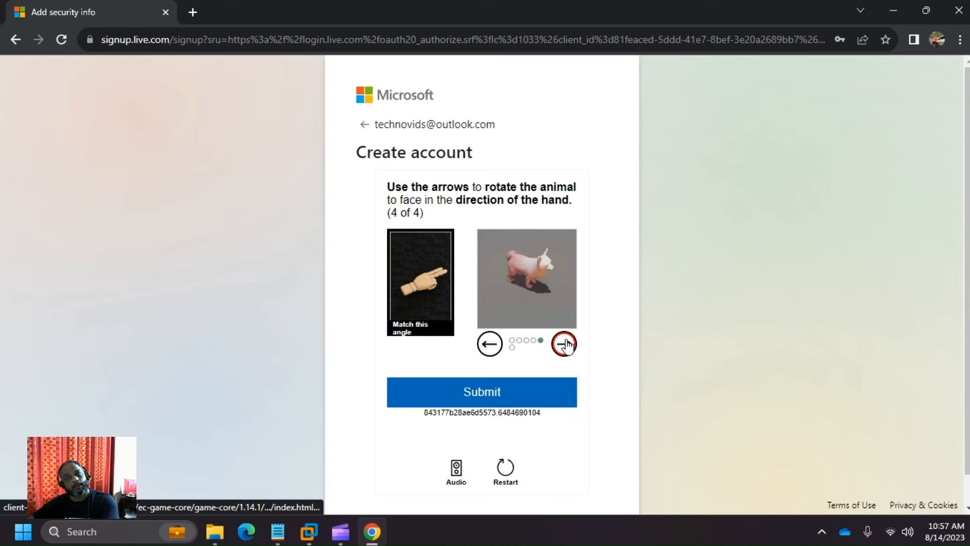
click(564, 344)
click(498, 396)
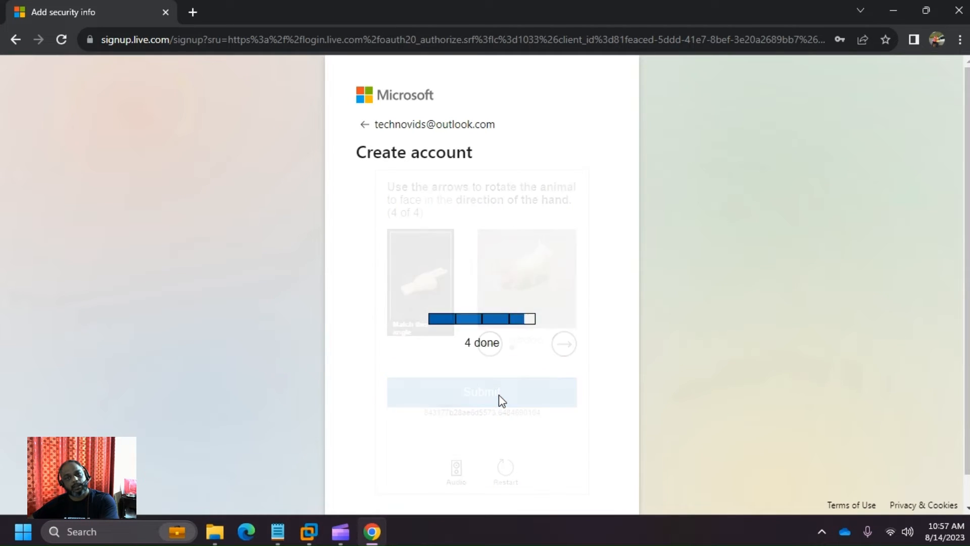
scroll(500, 395, down, 1)
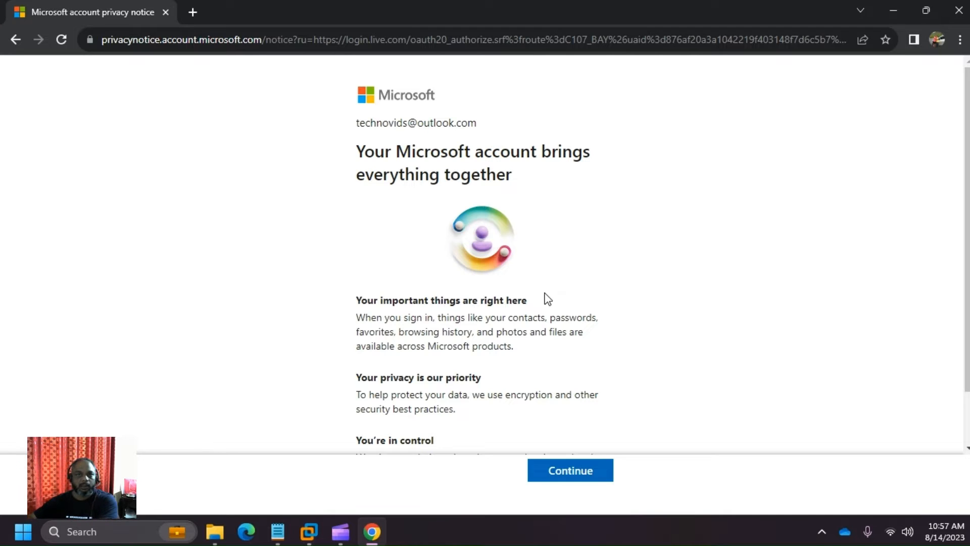
- Read through the account privacy notice and continue to the new account's home page
scroll(678, 188, down, 1)
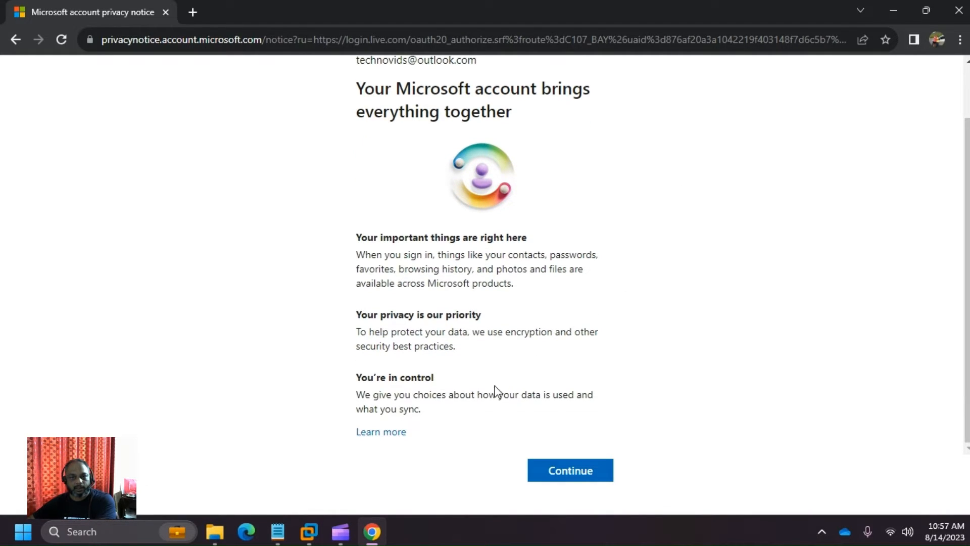
click(586, 477)
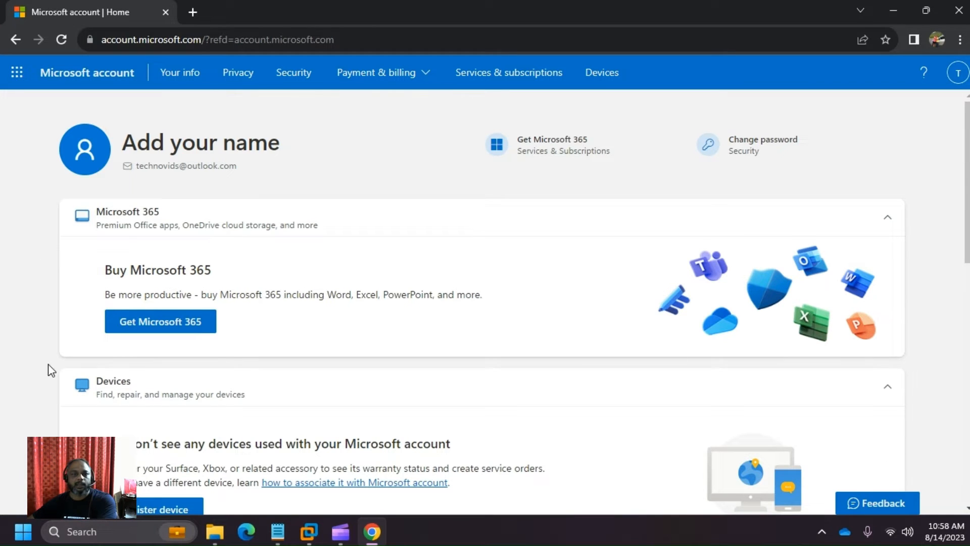
- Show the T avatar's account card, highlight the new outlook.com address, and return to Notepad
scroll(555, 269, down, 4)
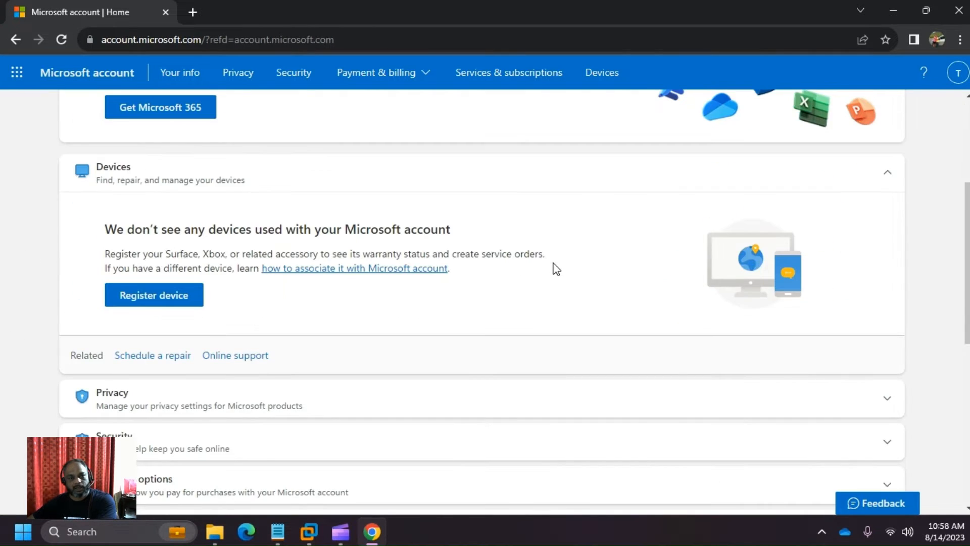
scroll(555, 269, down, 5)
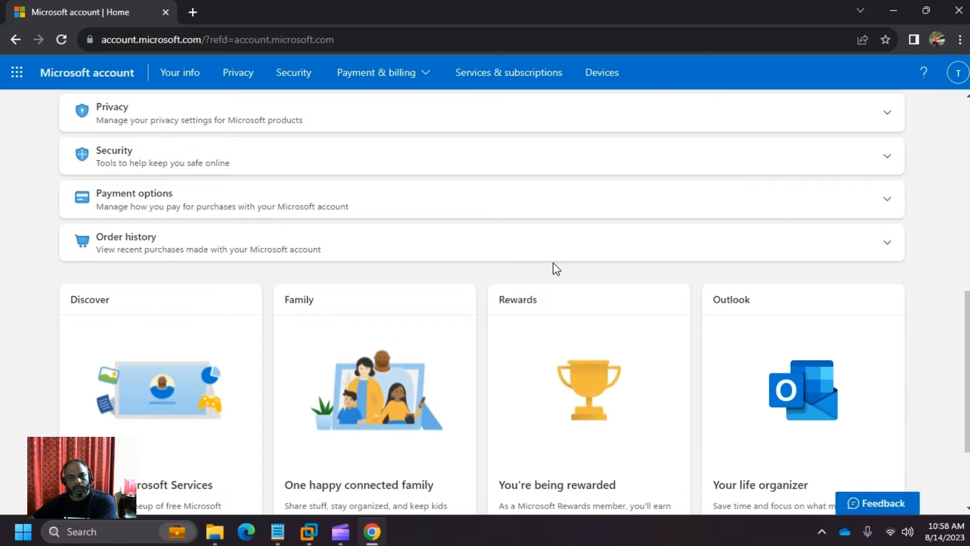
scroll(556, 269, down, 3)
scroll(555, 271, up, 12)
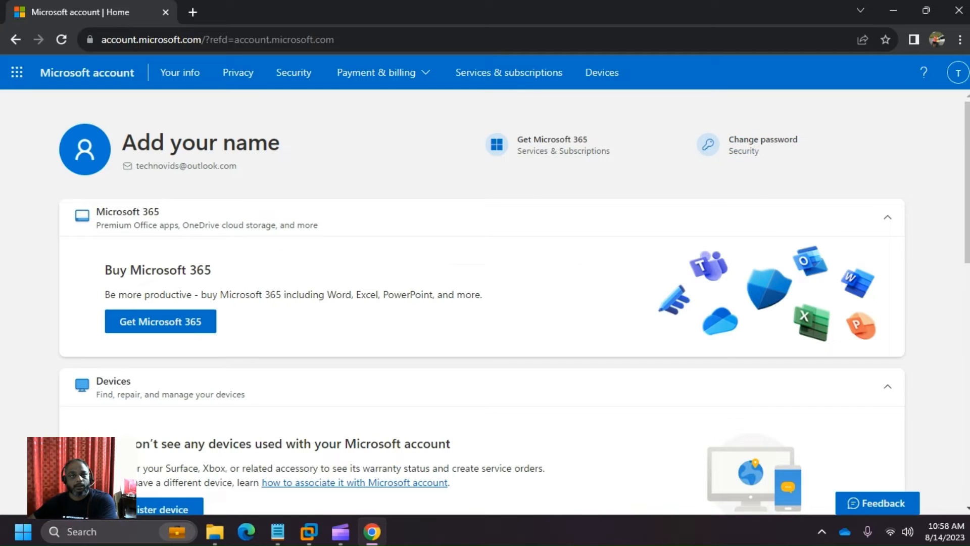
click(957, 73)
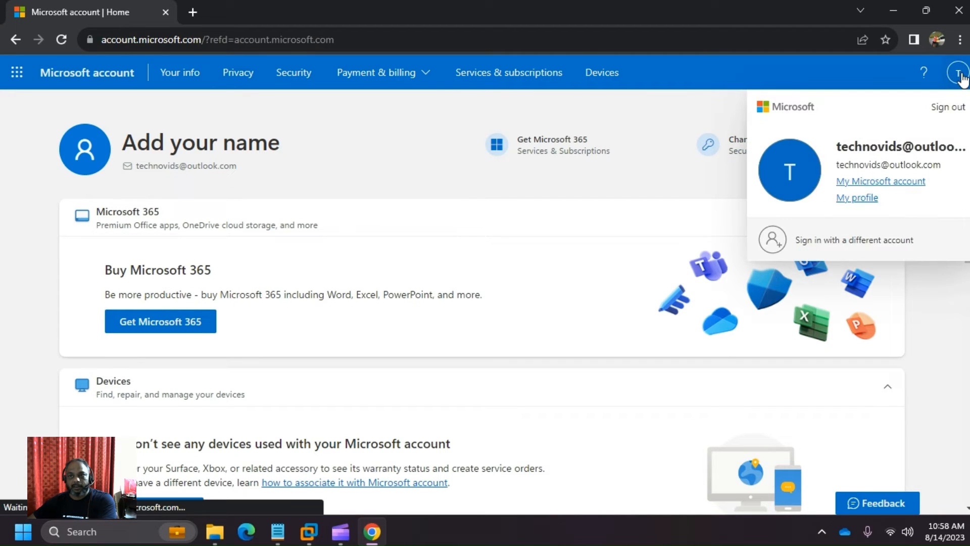
drag(939, 166, 841, 161)
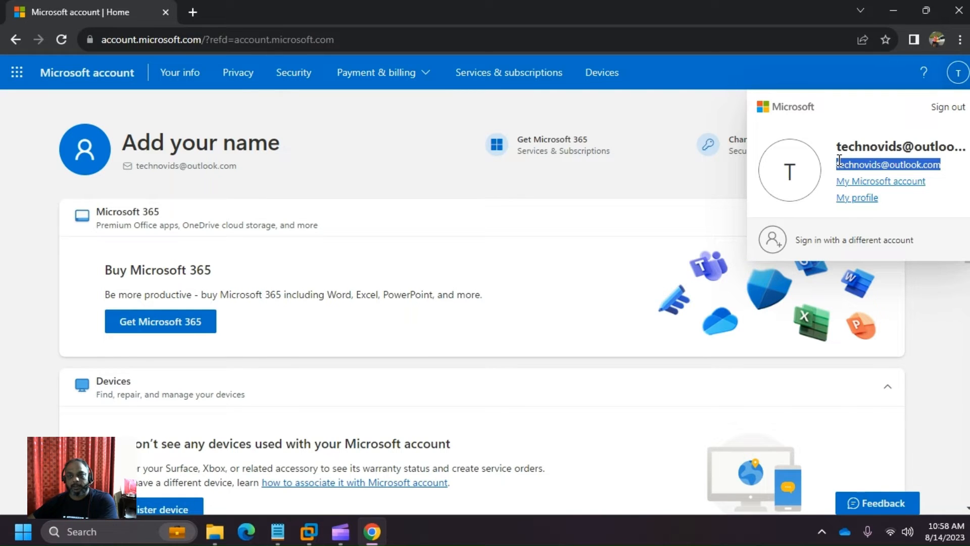
key(alt+Tab)
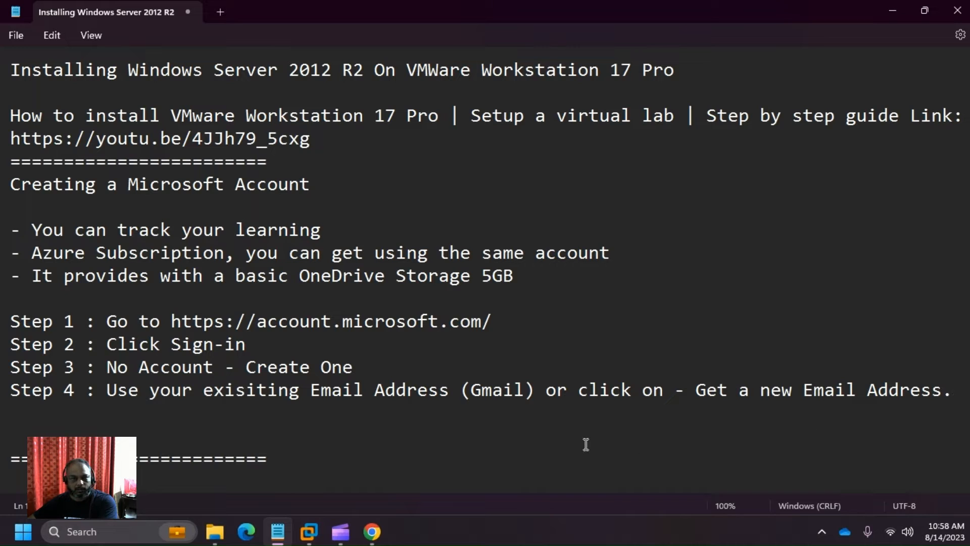
- Add the line 'Step 5 : Chose an email address (if you are not using your gmail account)'
key(Return)
text(St)
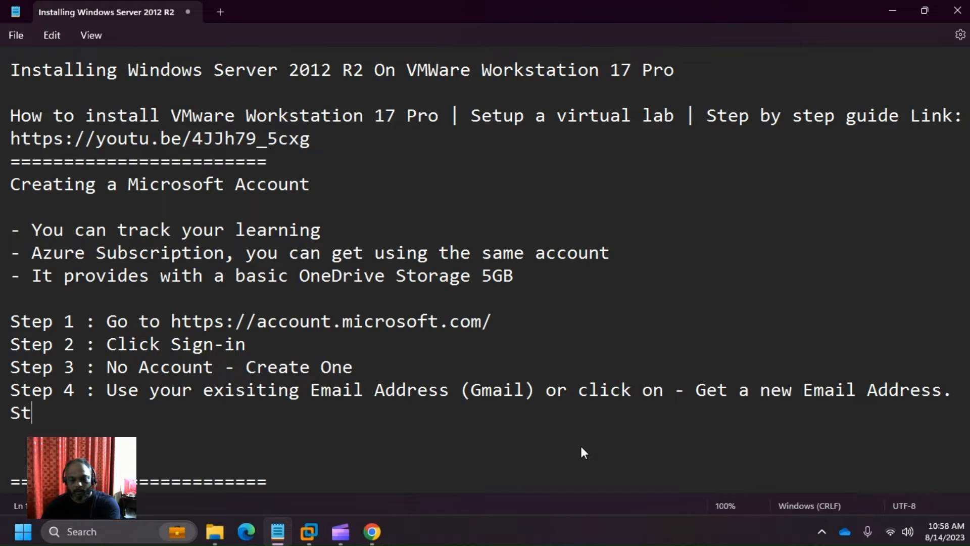
text(ep 5)
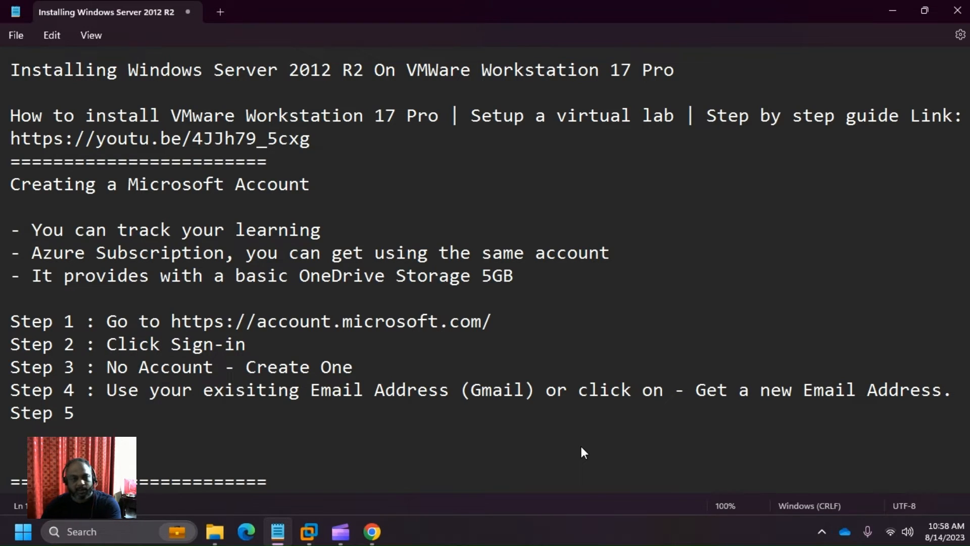
text( : )
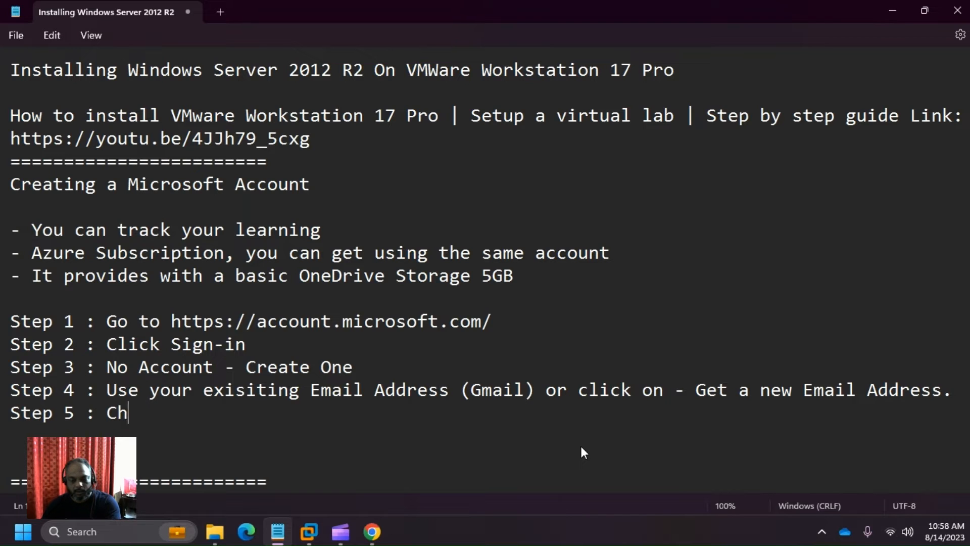
text(Chose an email)
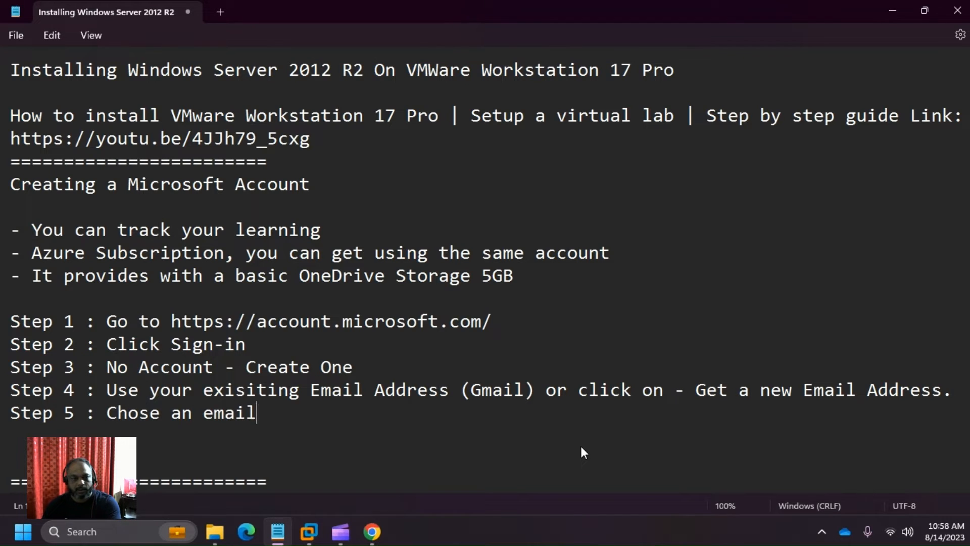
text( adress)
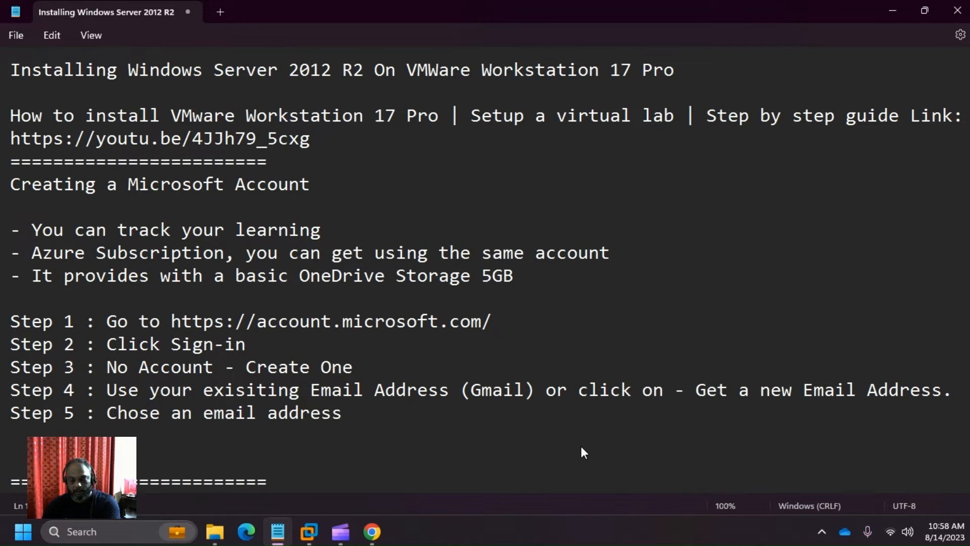
text( ()
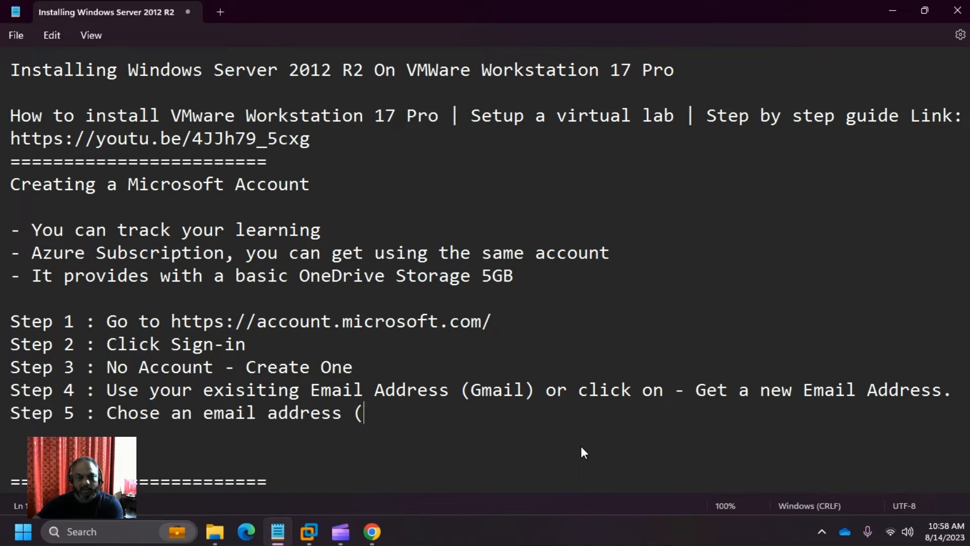
text(if you are ot)
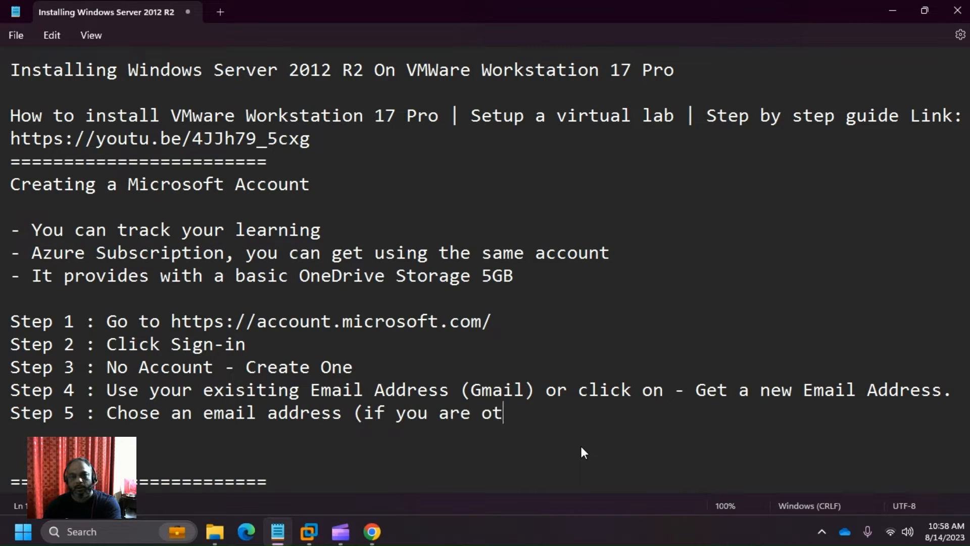
key(BackSpace)
key(BackSpace)
key(BackSpace)
text(no)
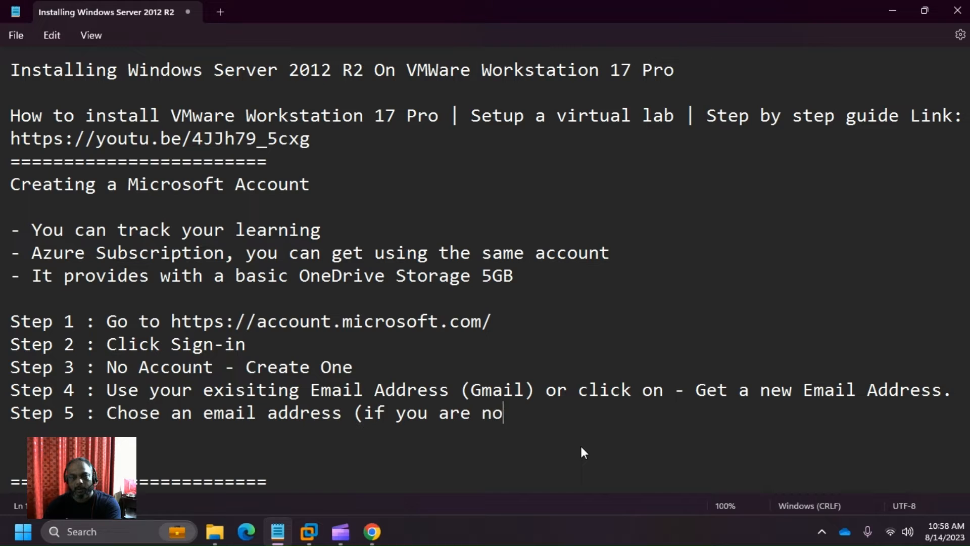
text(t using you)
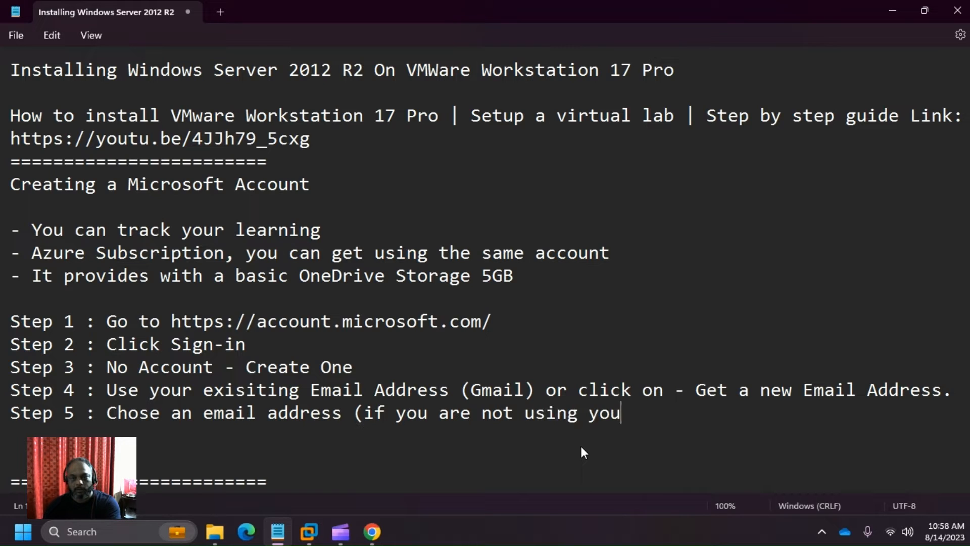
text(r gmail account)
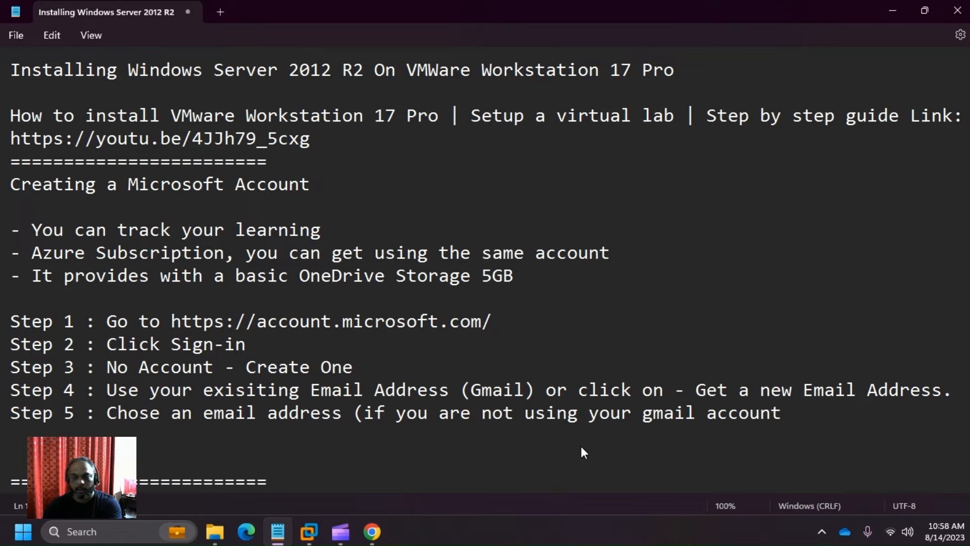
text())
key(Return)
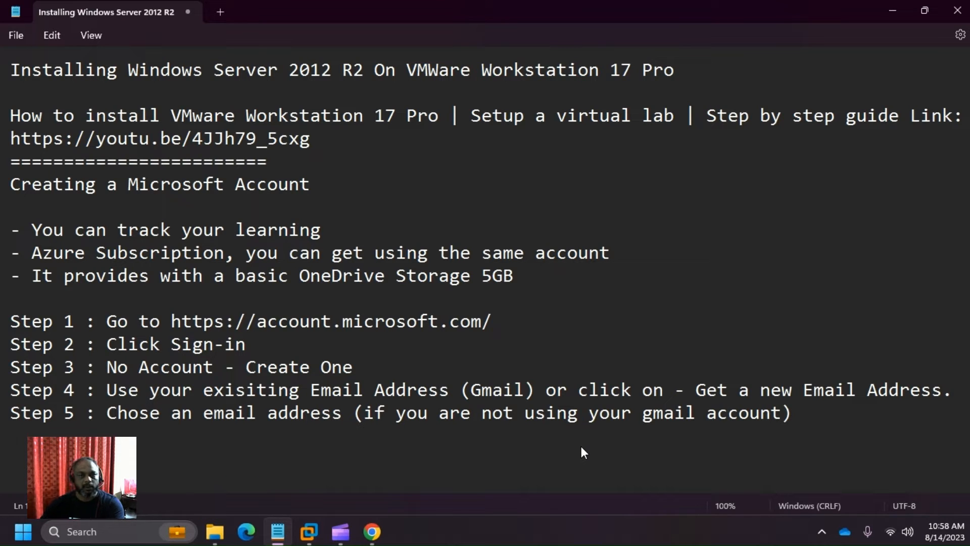
scroll(584, 445, down, 3)
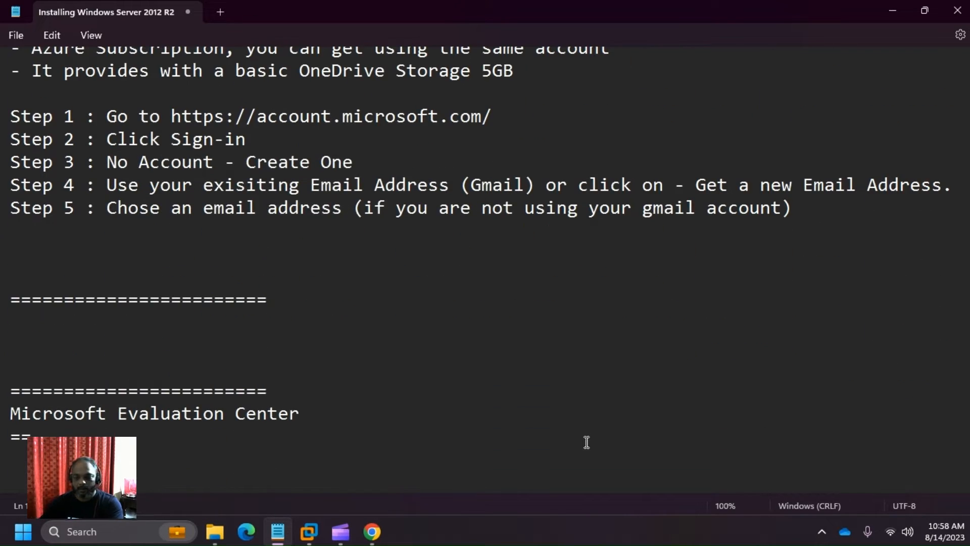
- Write 'The Microsoft account created is:' followed by the pasted outlook.com address
key(Return)
text(TRhe)
key(BackSpace)
key(BackSpace)
key(BackSpace)
text(ge)
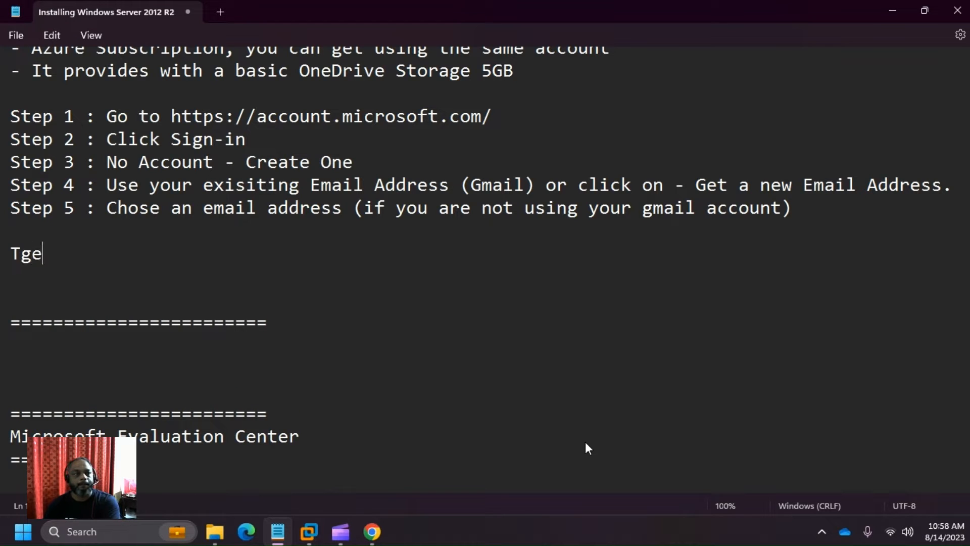
key(BackSpace)
key(BackSpace)
text(he Mic)
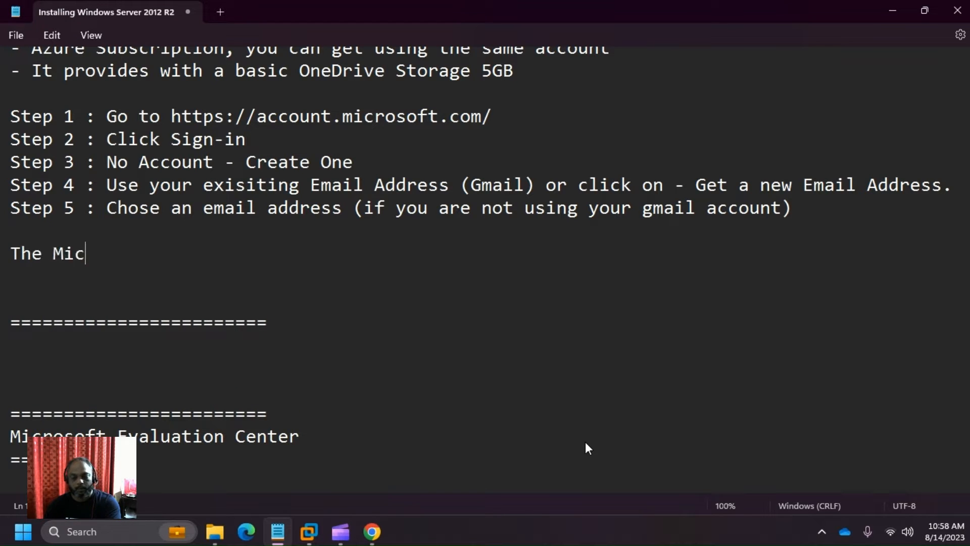
text(rosoft acc)
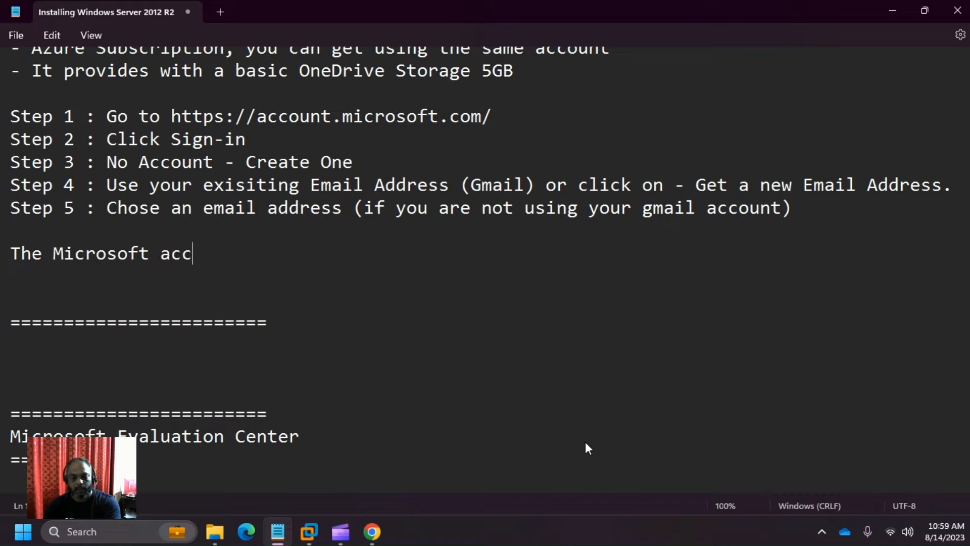
text(ount creat)
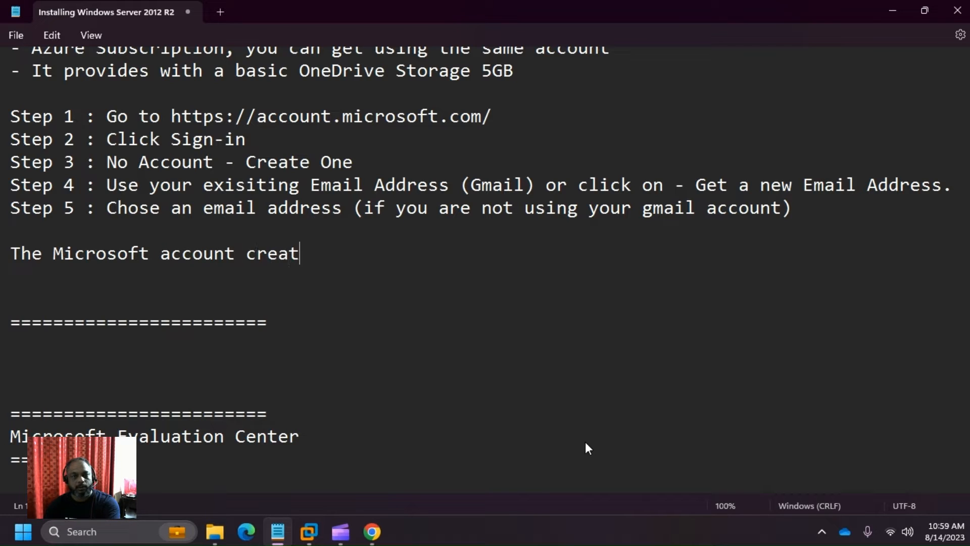
text(ed was)
key(BackSpace)
key(BackSpace)
key(BackSpace)
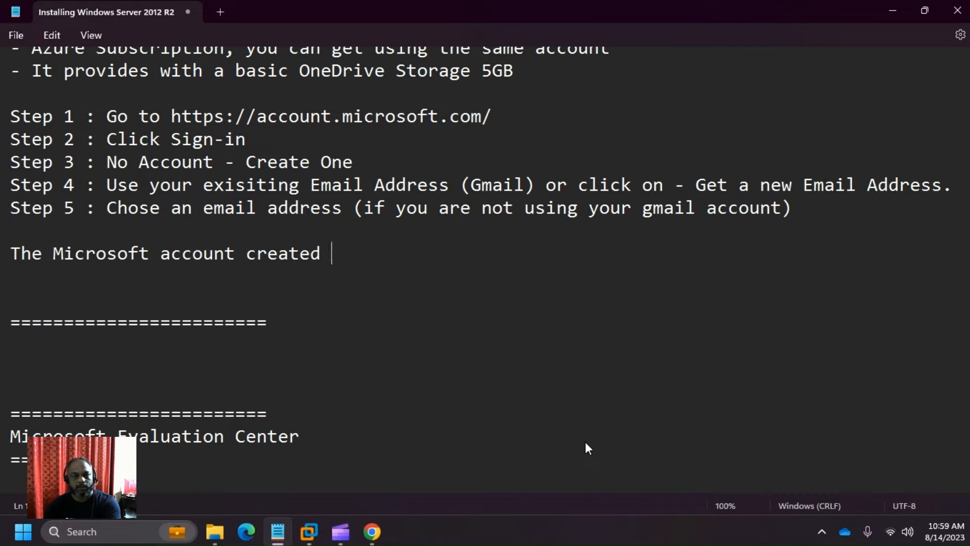
text(is:)
key(alt+Tab)
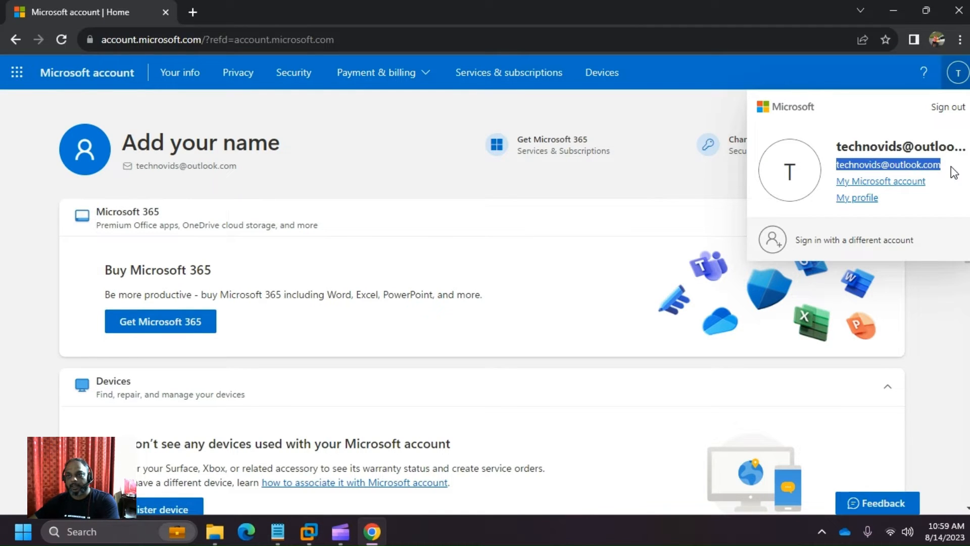
key(alt+Tab)
key(ctrl+v)
key(Return)
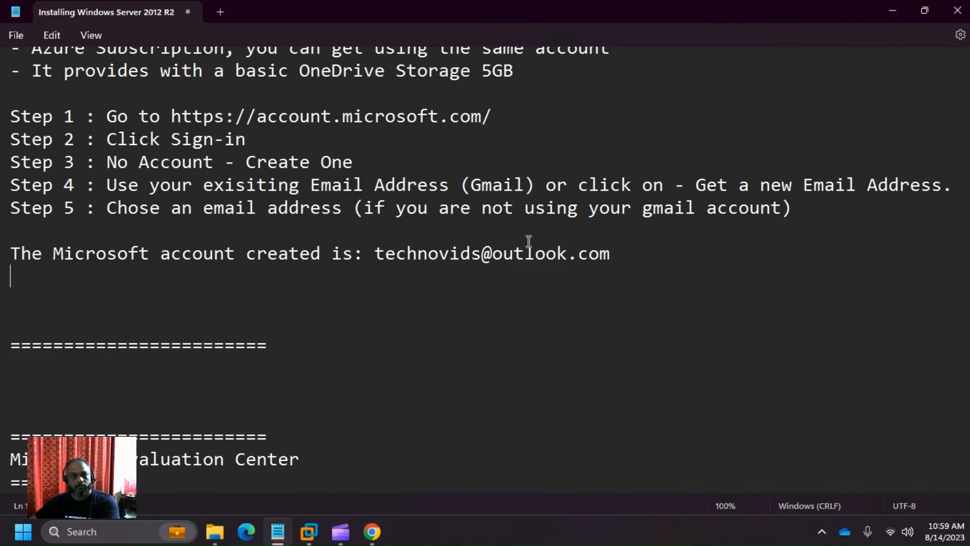
- Launch Outlook in a new Chrome tab from the Microsoft apps list
click(628, 308)
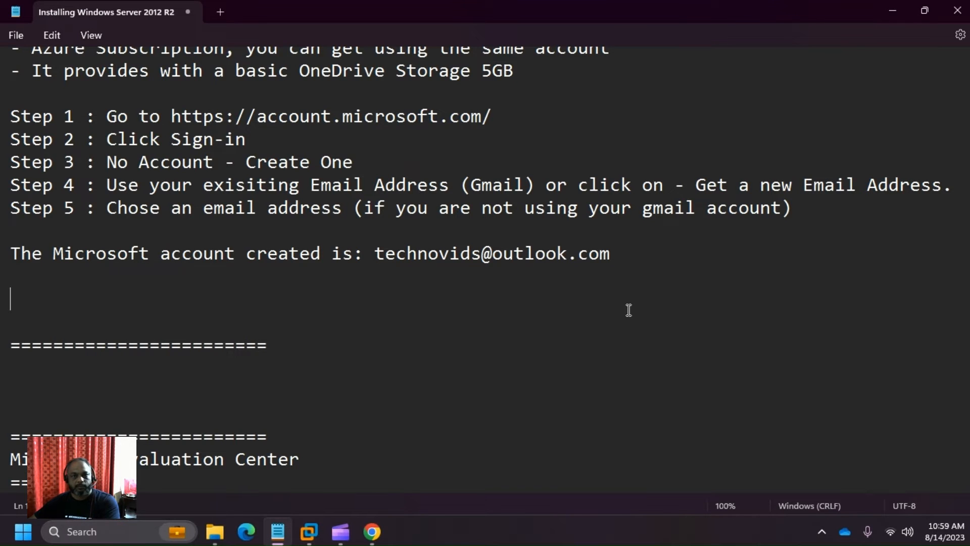
key(alt+Tab)
key(alt+Tab)
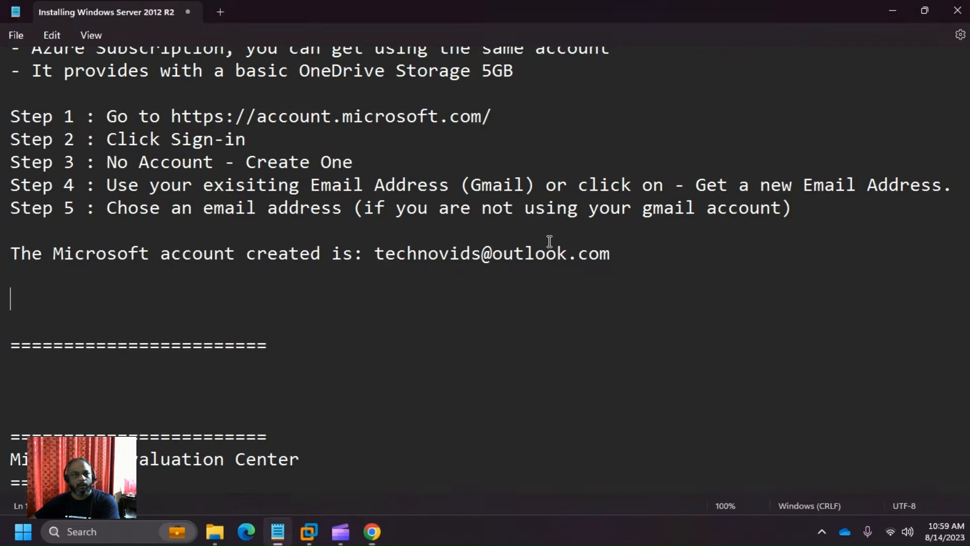
key(alt+Tab)
click(20, 83)
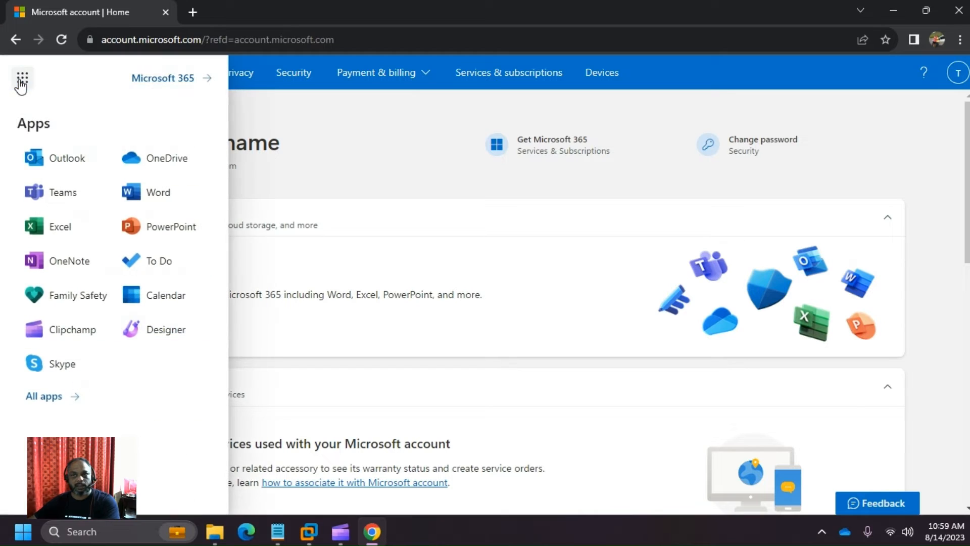
click(83, 160)
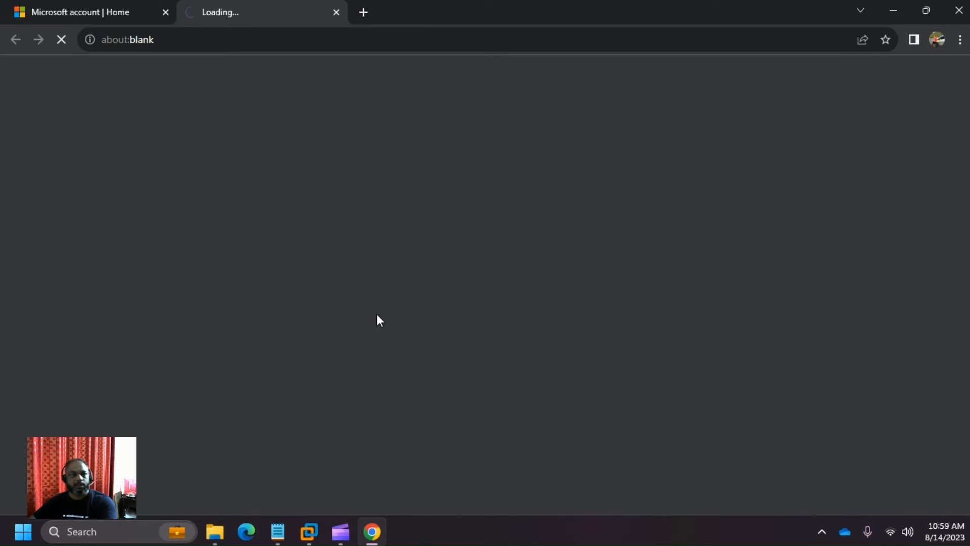
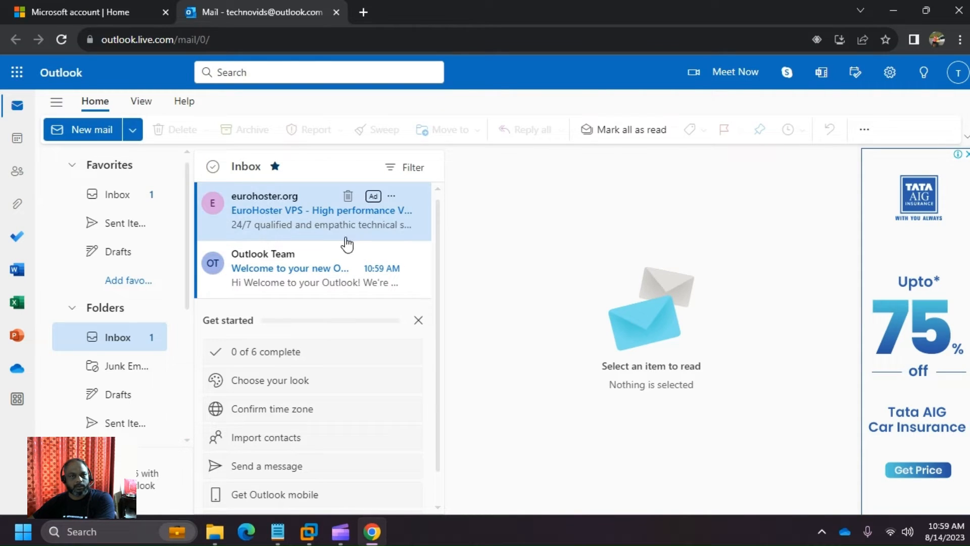
- Close the accidentally opened EuroHoster advert and return to the Microsoft account home tab
click(314, 212)
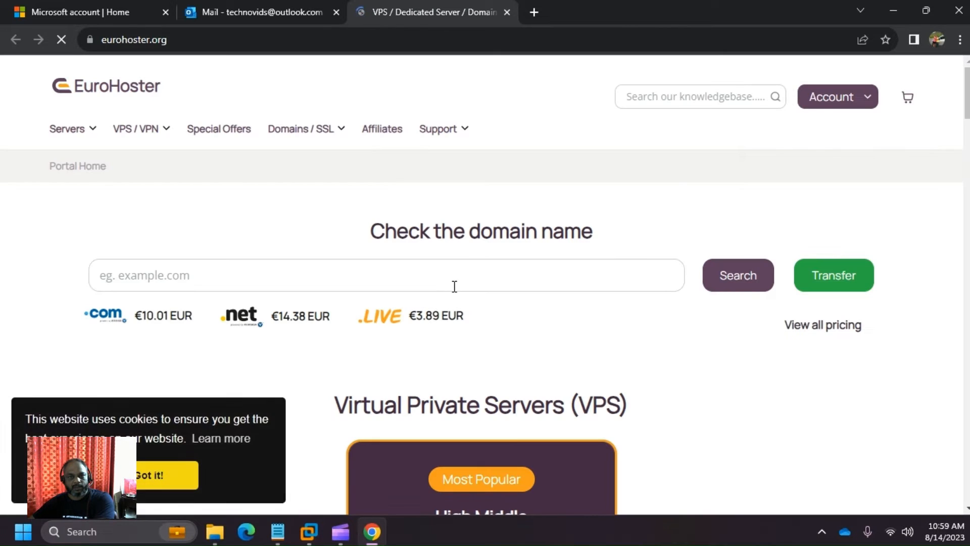
scroll(457, 292, down, 7)
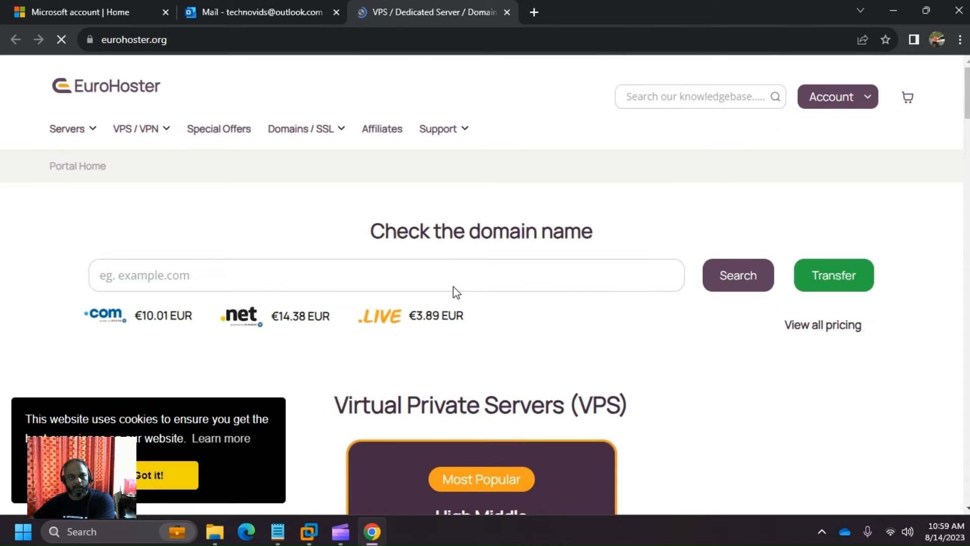
click(508, 13)
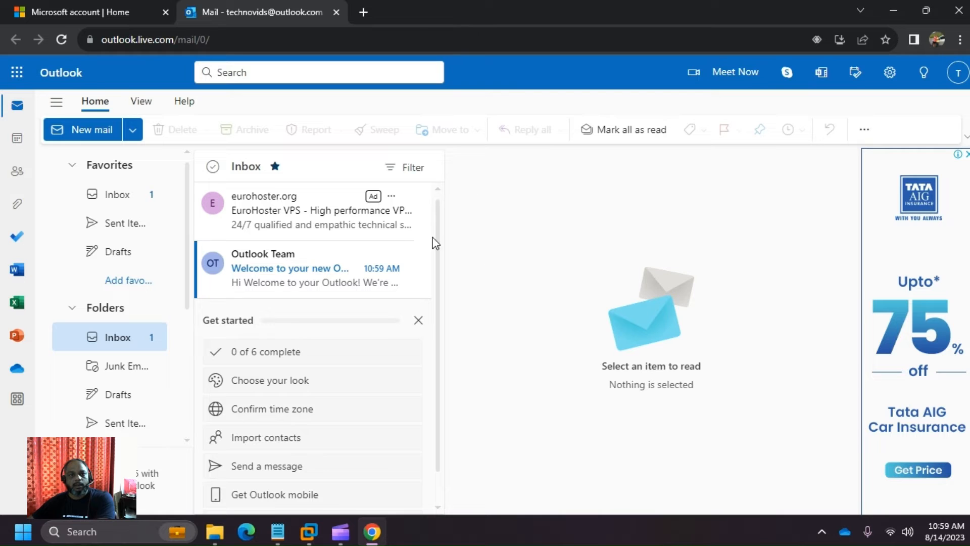
click(63, 10)
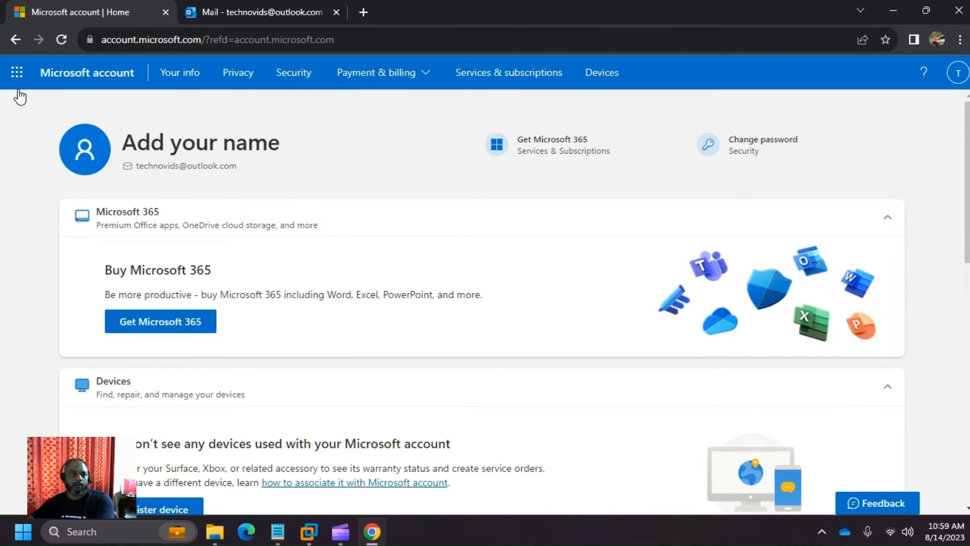
- Open OneDrive in a new tab from the Microsoft 365 app launcher, then bring the Notepad notes forward
click(17, 72)
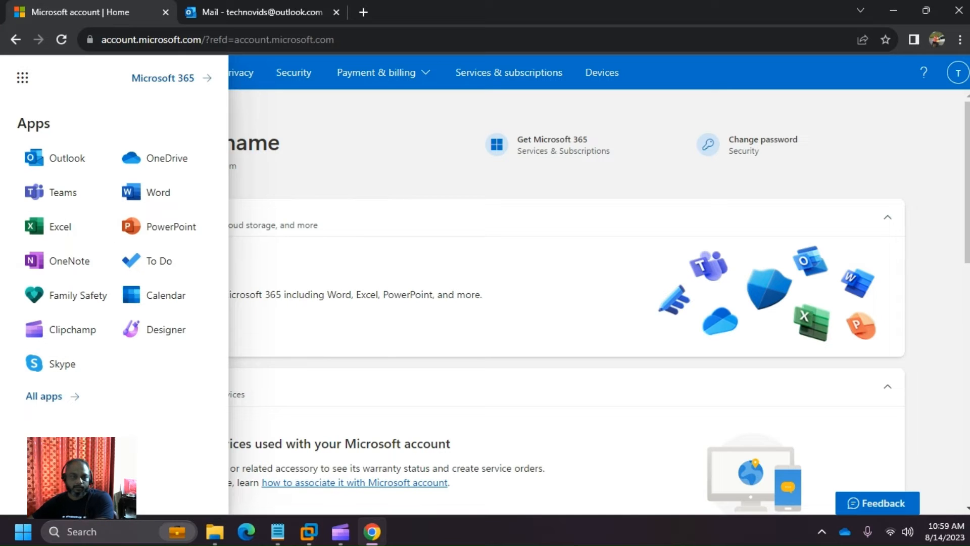
click(373, 350)
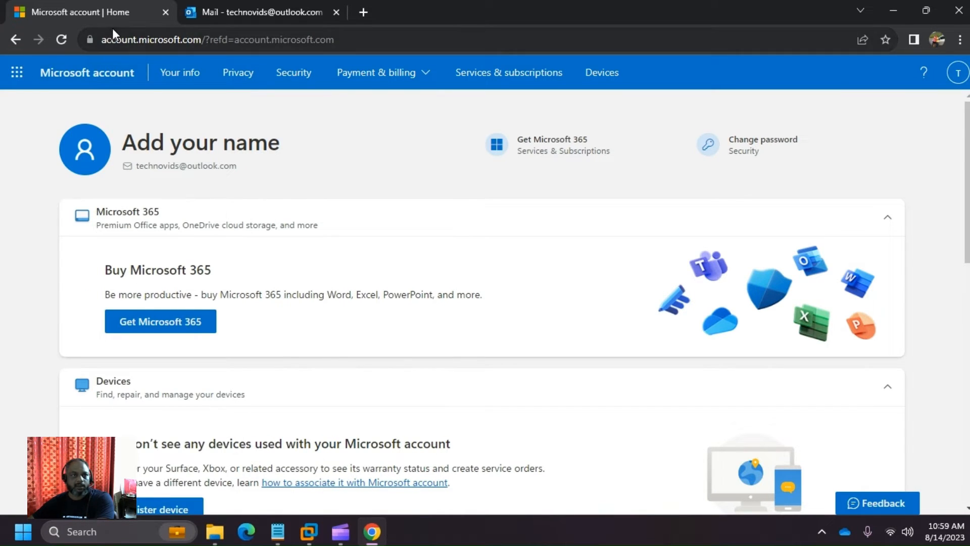
click(19, 75)
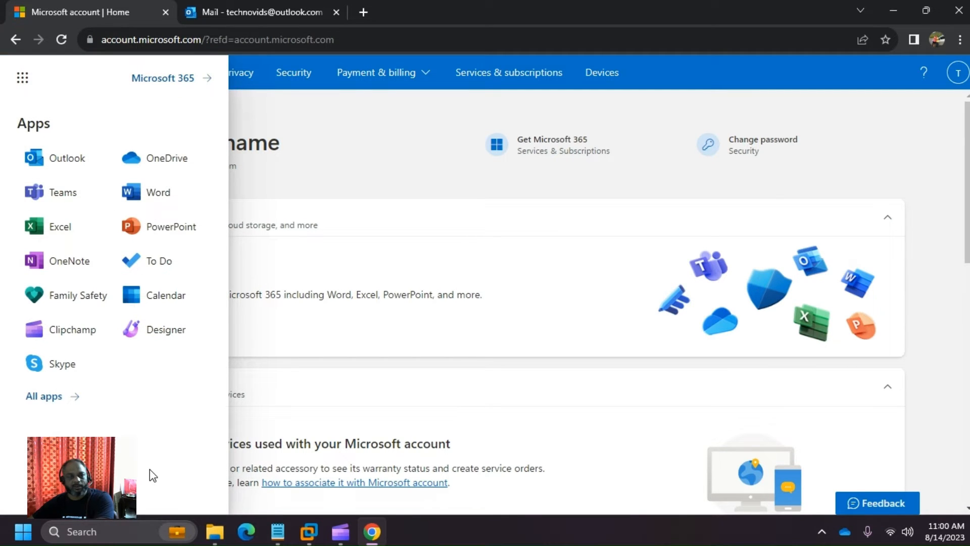
click(171, 160)
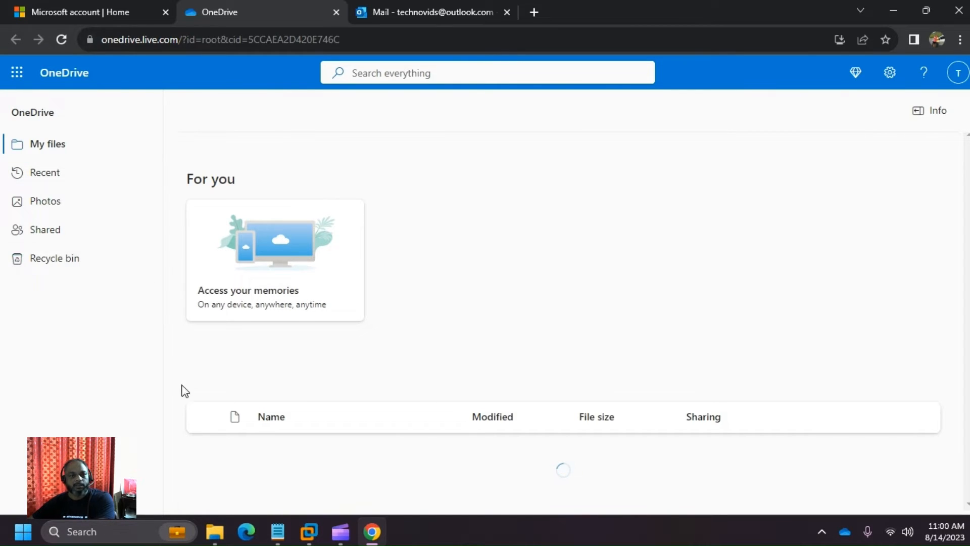
click(278, 500)
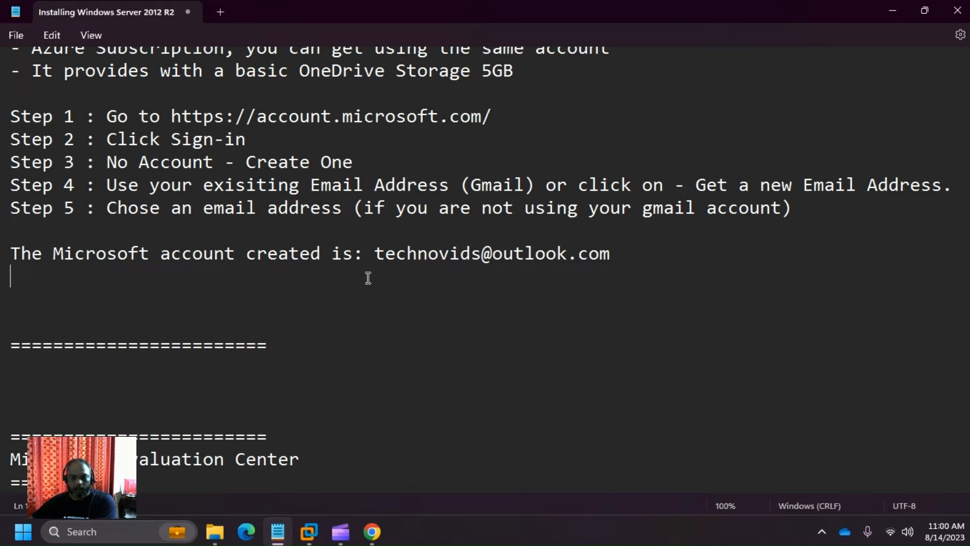
- Delete the blank lines below the account line in Notepad and scroll back to the top
key(Delete)
key(Delete)
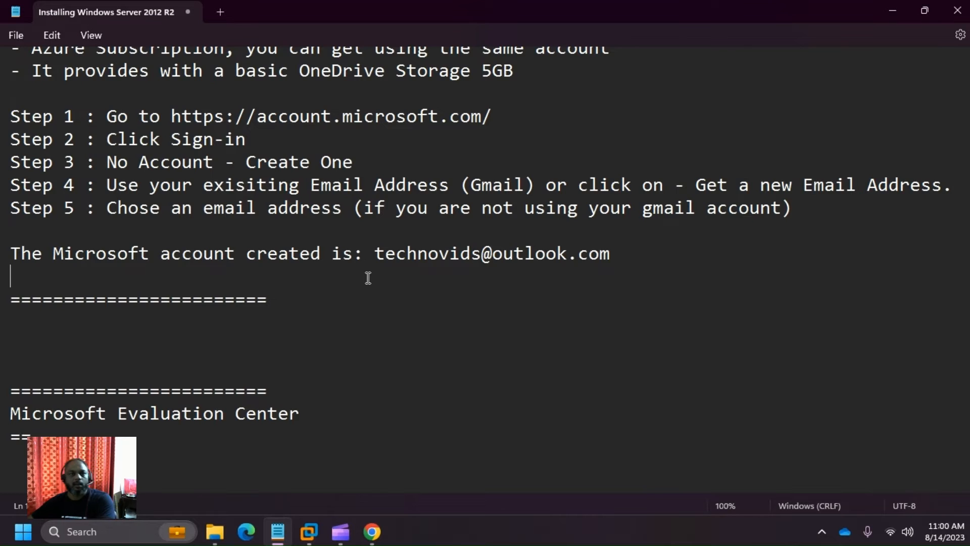
scroll(368, 278, up, 3)
scroll(368, 278, up, 1)
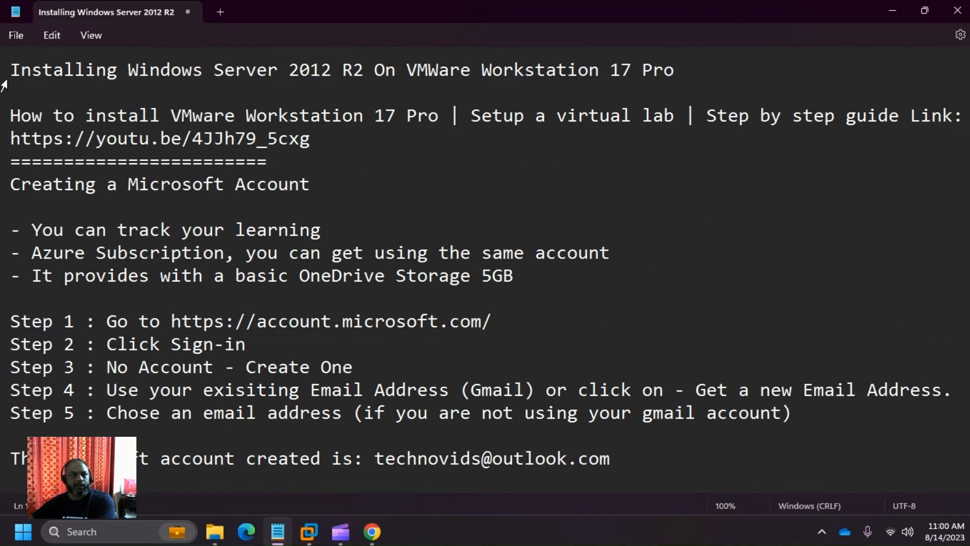
drag(11, 72, 689, 70)
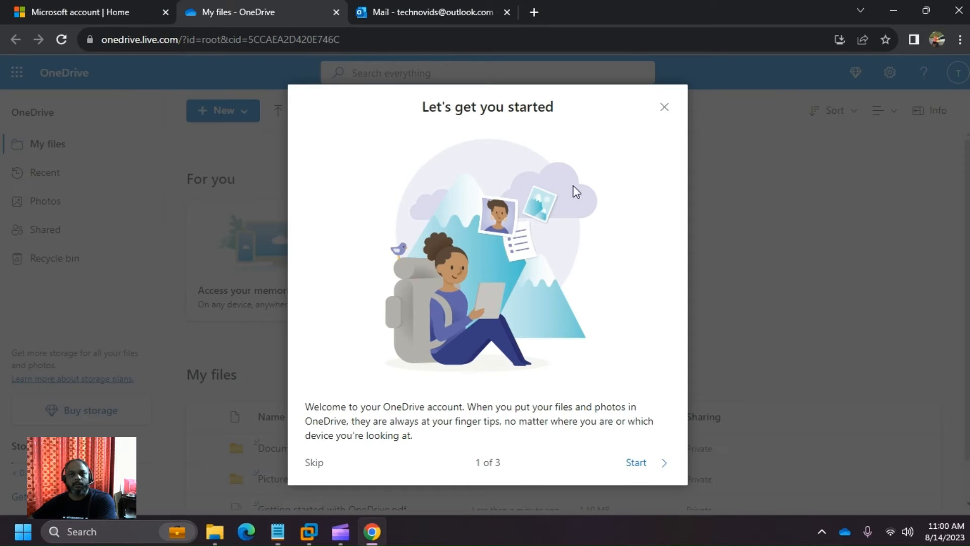
- Dismiss OneDrive's 'Let's get you started' tour and Microsoft 365 Basic storage offer, then return to Notepad
click(664, 106)
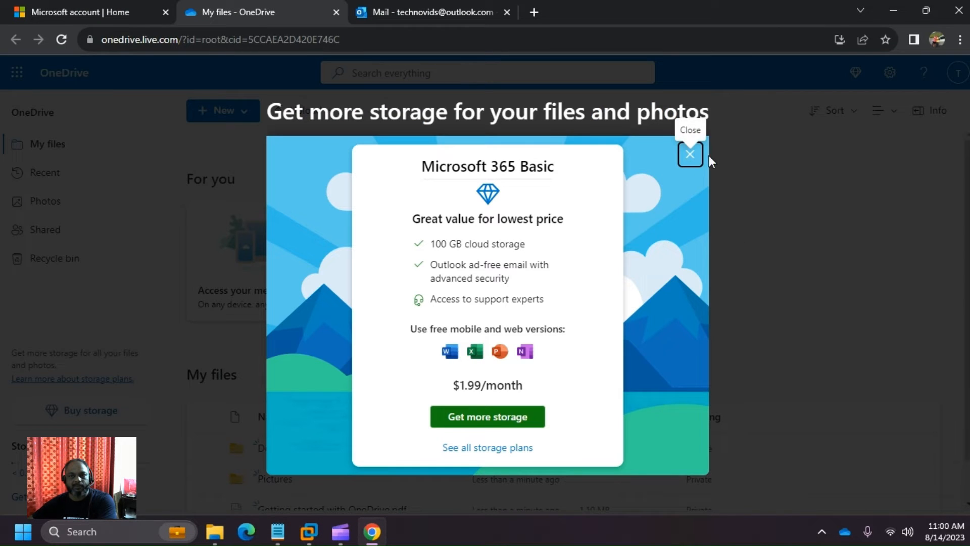
click(691, 153)
click(30, 13)
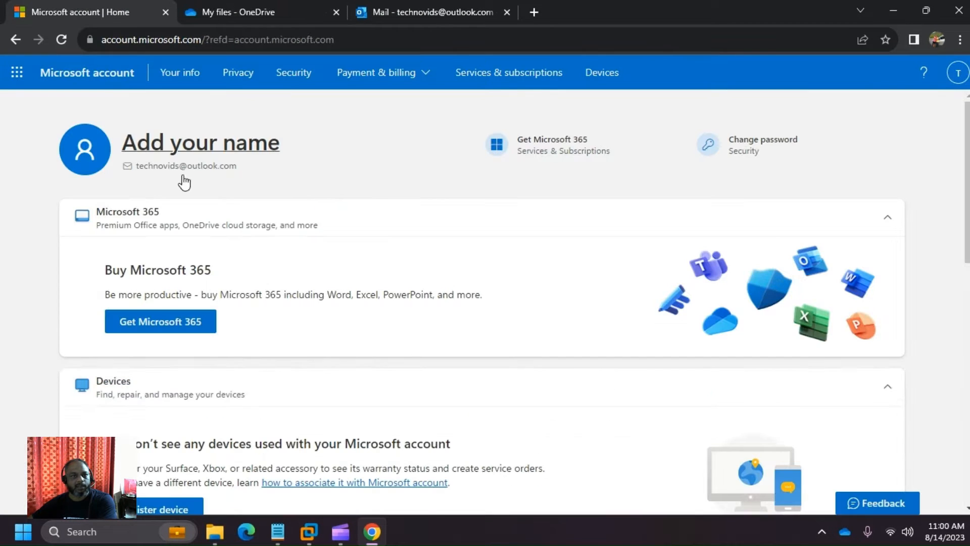
click(278, 531)
scroll(352, 339, down, 2)
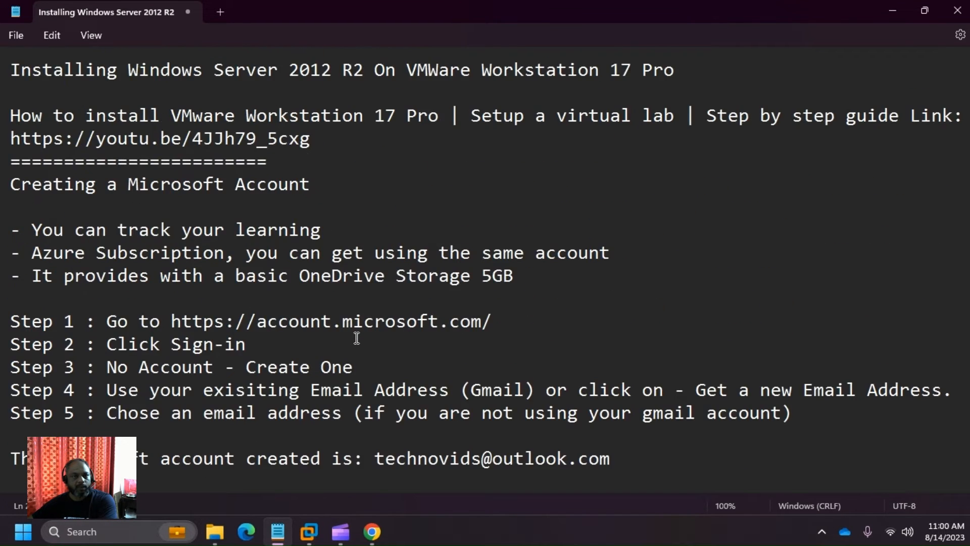
- Copy the title line and paste it under the first separator as the section heading
click(357, 338)
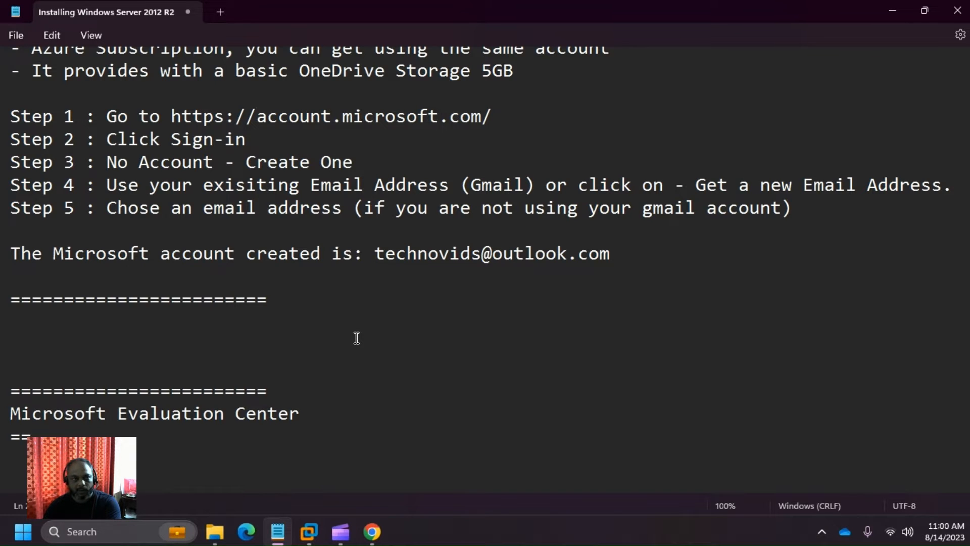
scroll(357, 338, up, 3)
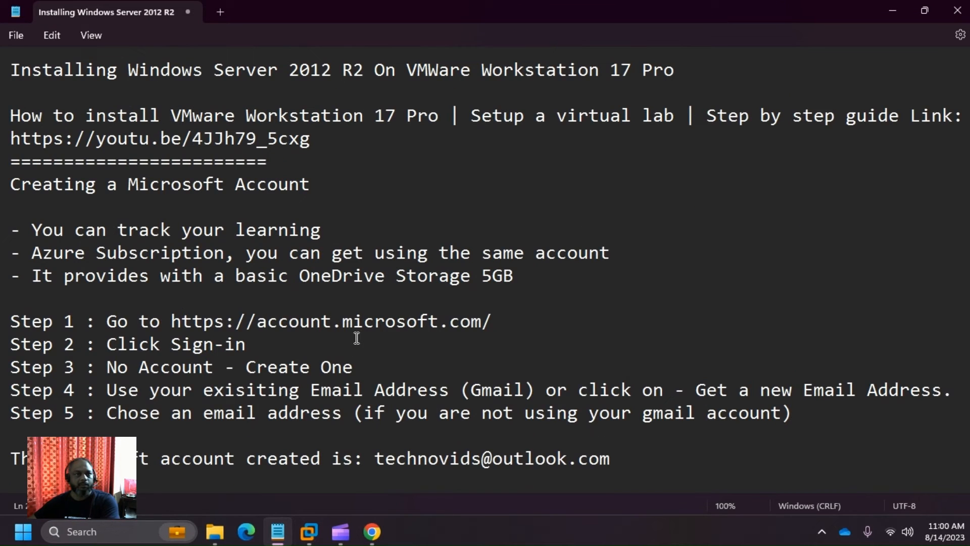
triple_click(75, 69)
key(ctrl+c)
scroll(187, 240, down, 3)
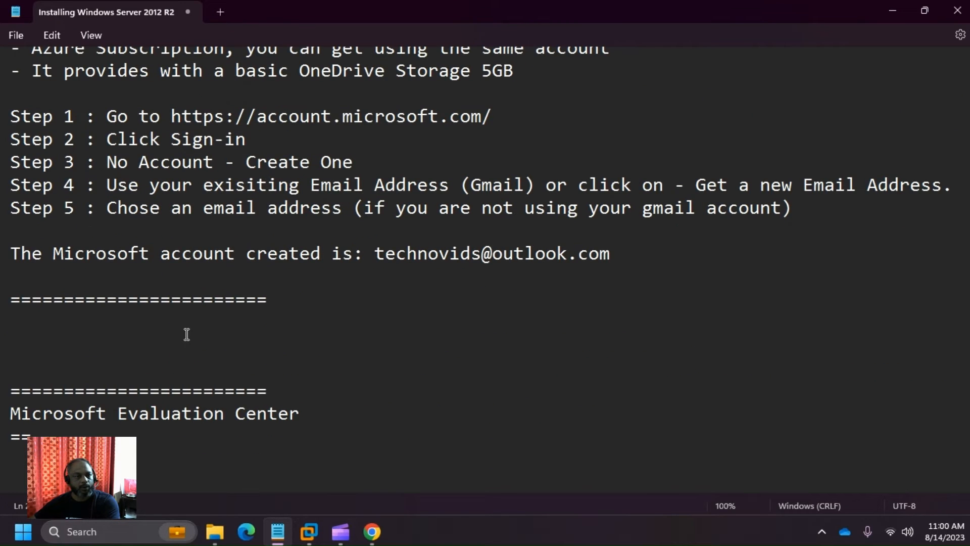
click(174, 316)
key(ctrl+v)
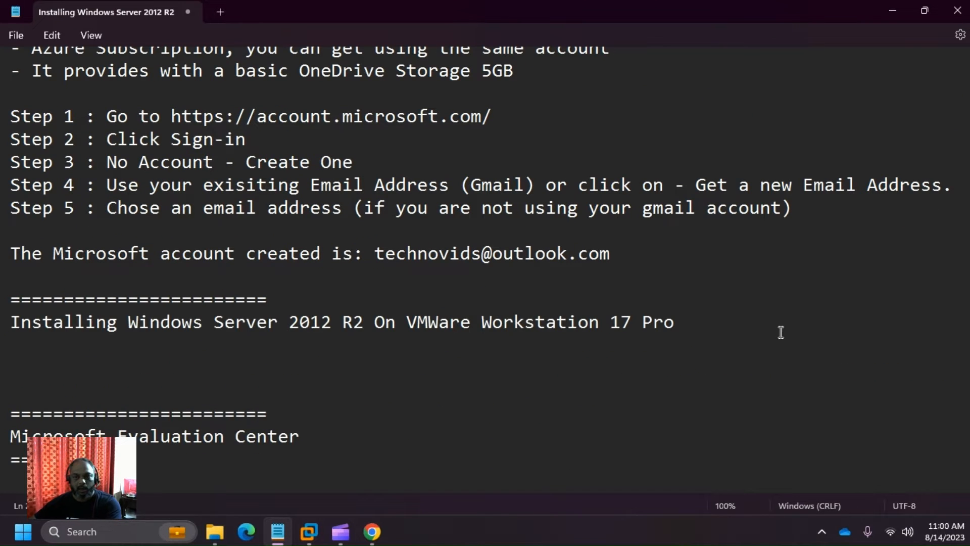
- Add the bullet '- Download the ISO File from Microsoft Evaluation Center' and begin another bullet
key(Return)
text(- D)
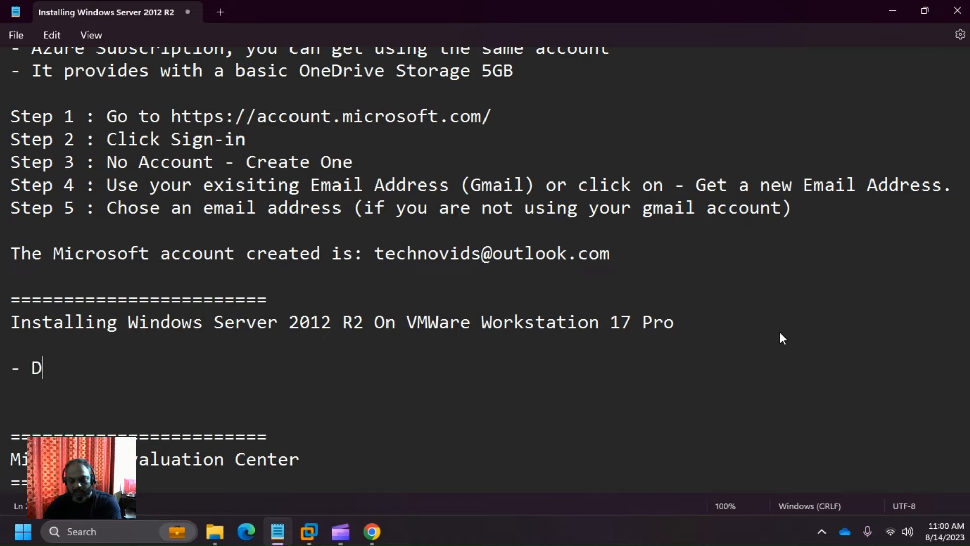
text(ownload the )
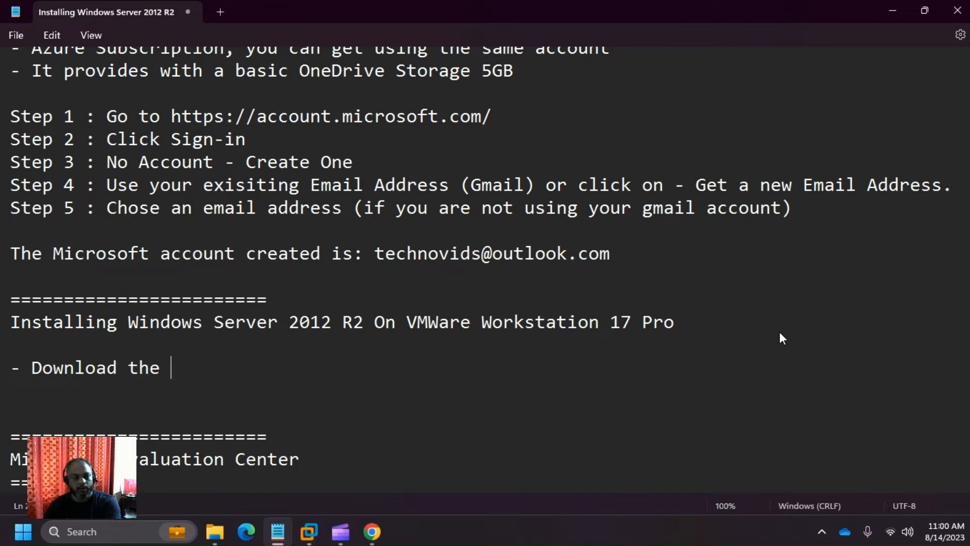
text(ISO Fi)
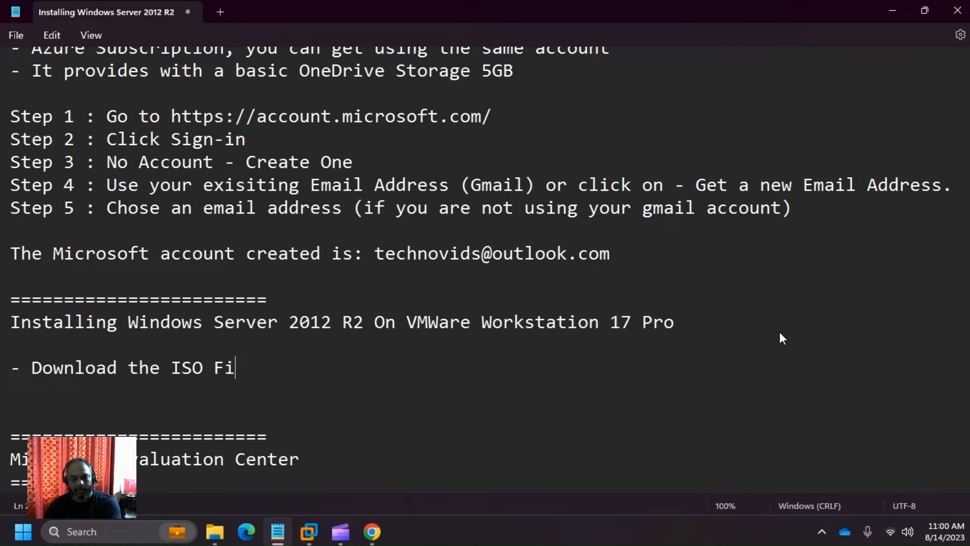
text(le from )
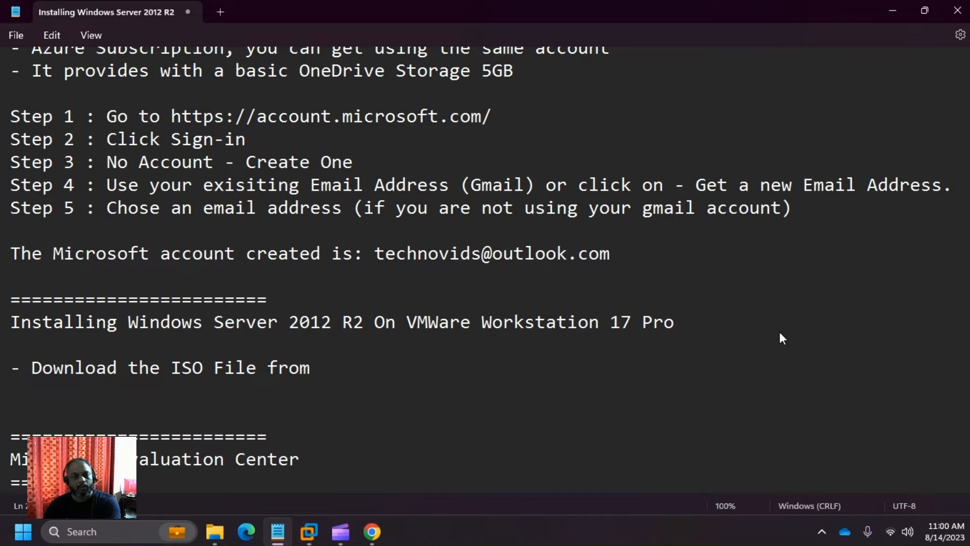
text(E)
key(BackSpace)
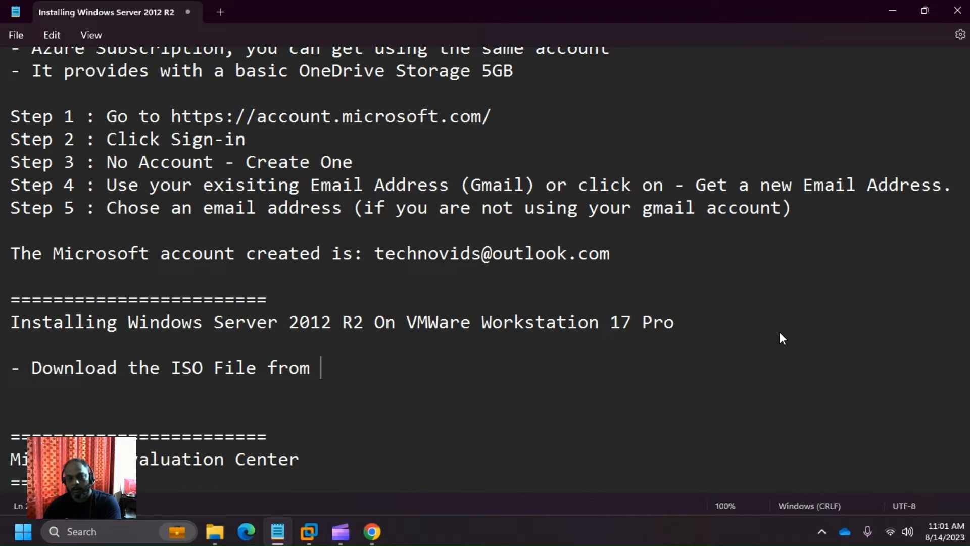
text(Microsof)
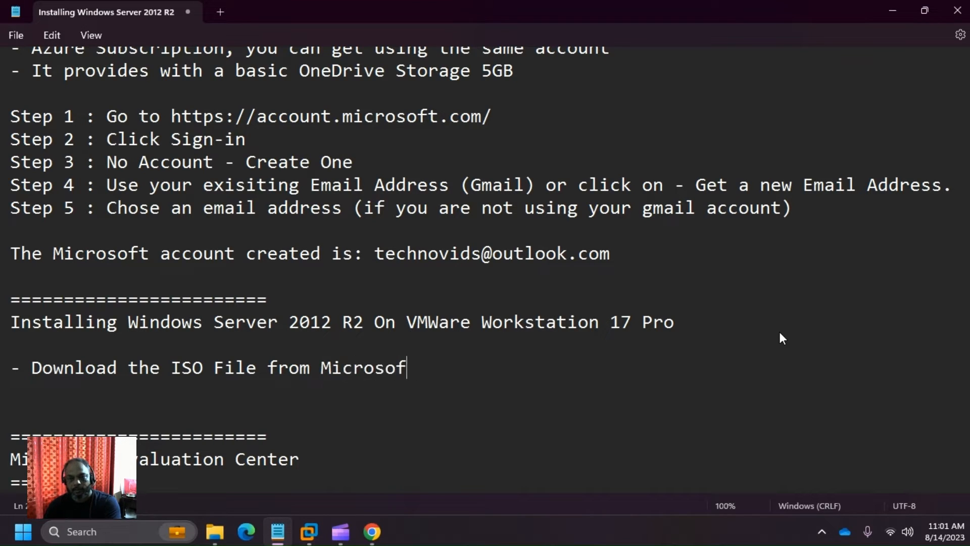
text(t Evalua)
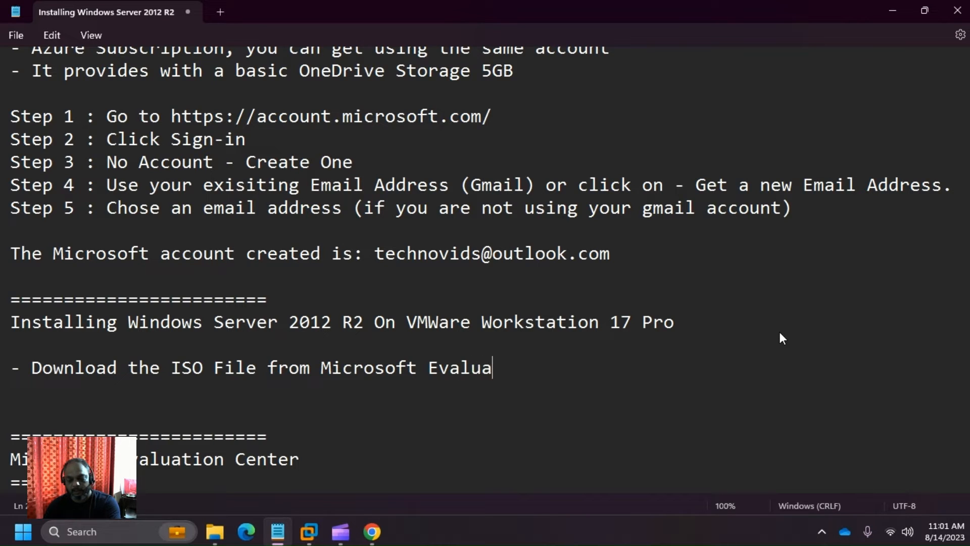
text(tion Center)
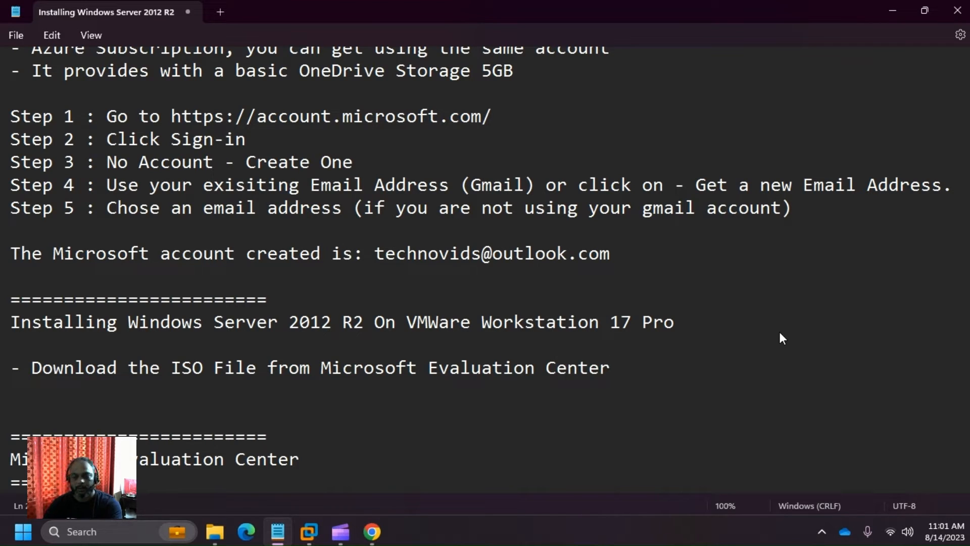
key(Return)
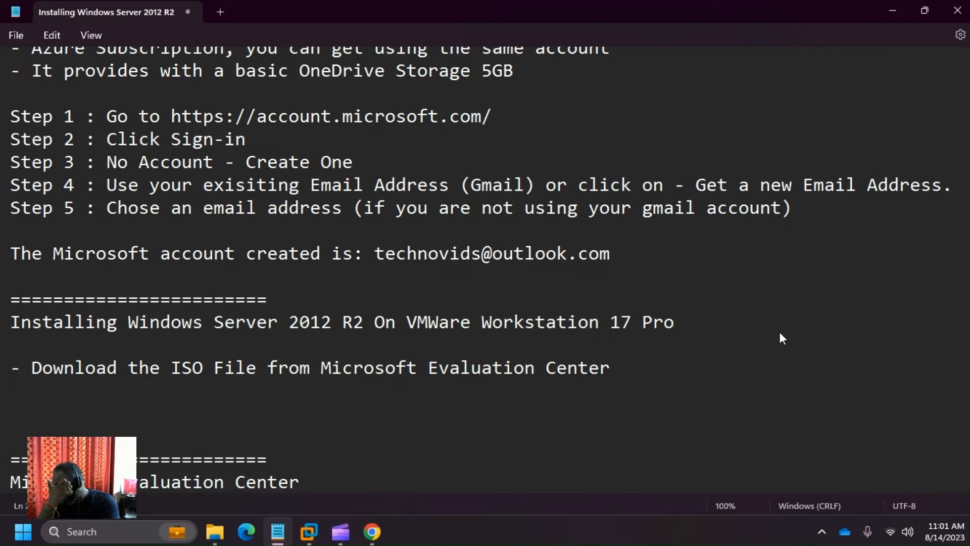
text(-)
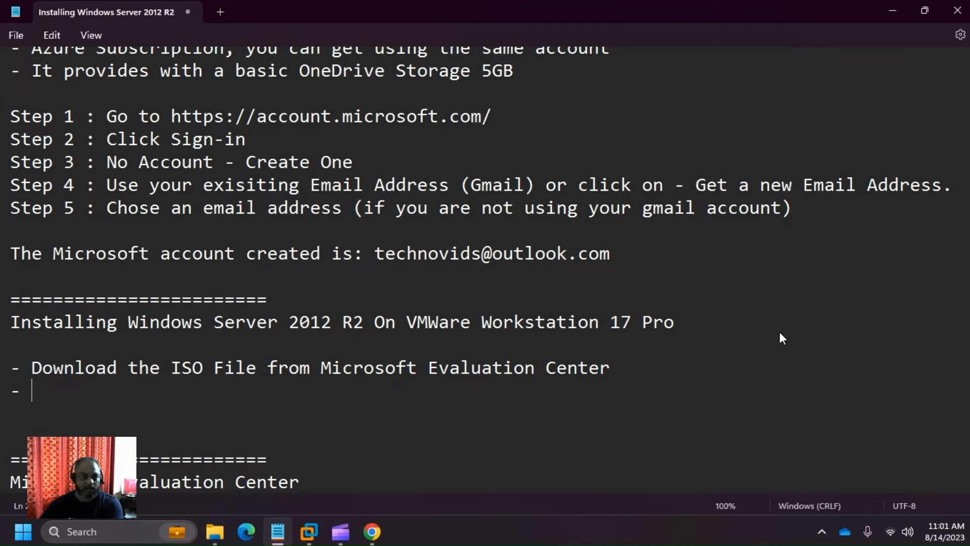
scroll(716, 255, down, 1)
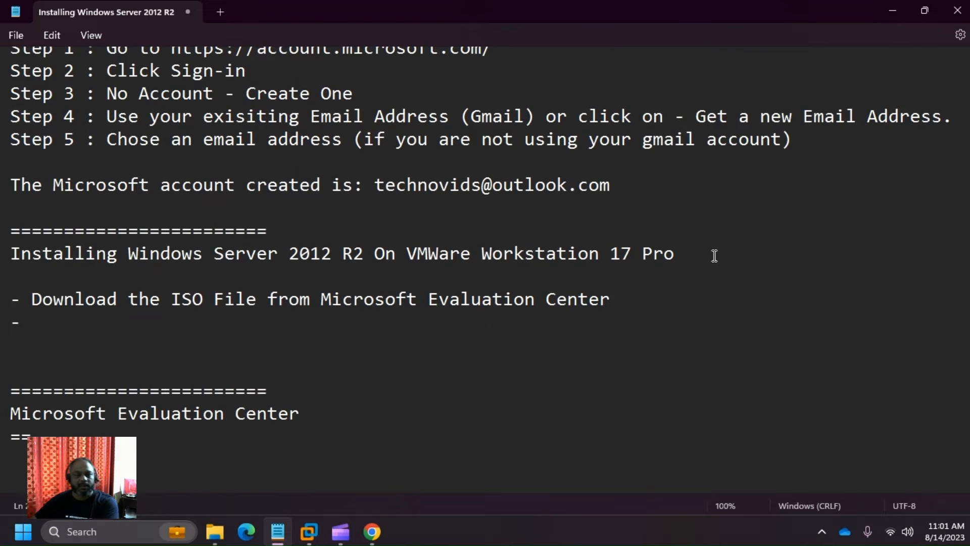
scroll(715, 256, up, 4)
scroll(714, 245, down, 4)
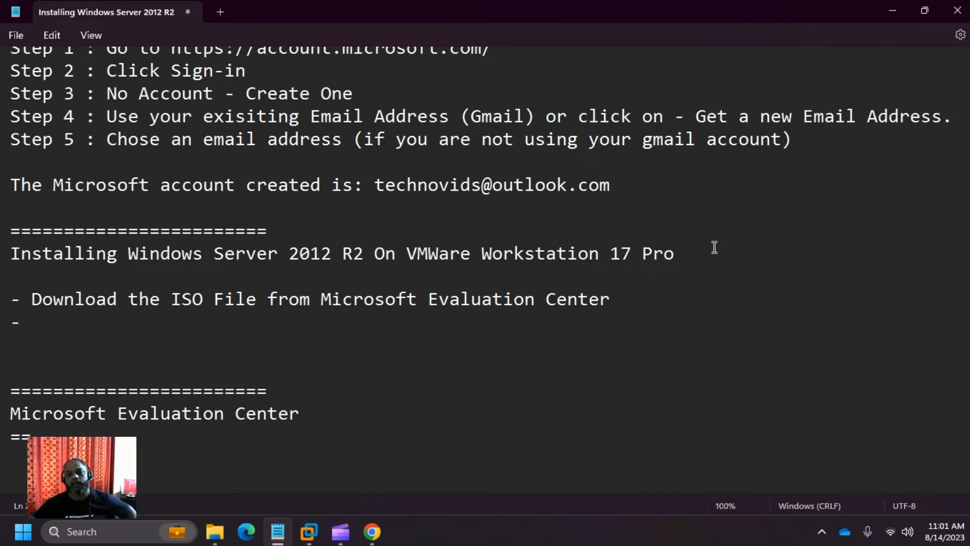
- Switch from the Notepad notes back to the Microsoft account home page in Chrome
mouse_move(341, 531)
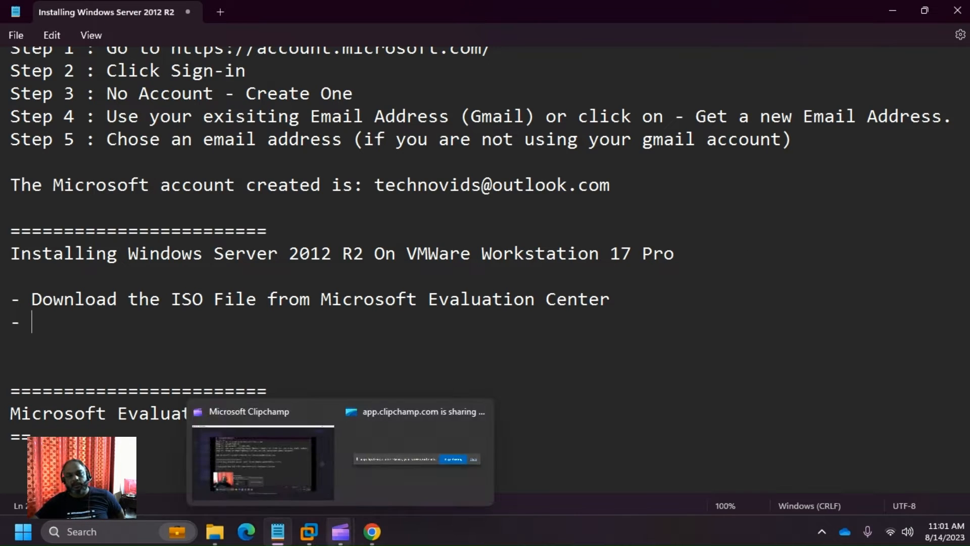
click(693, 399)
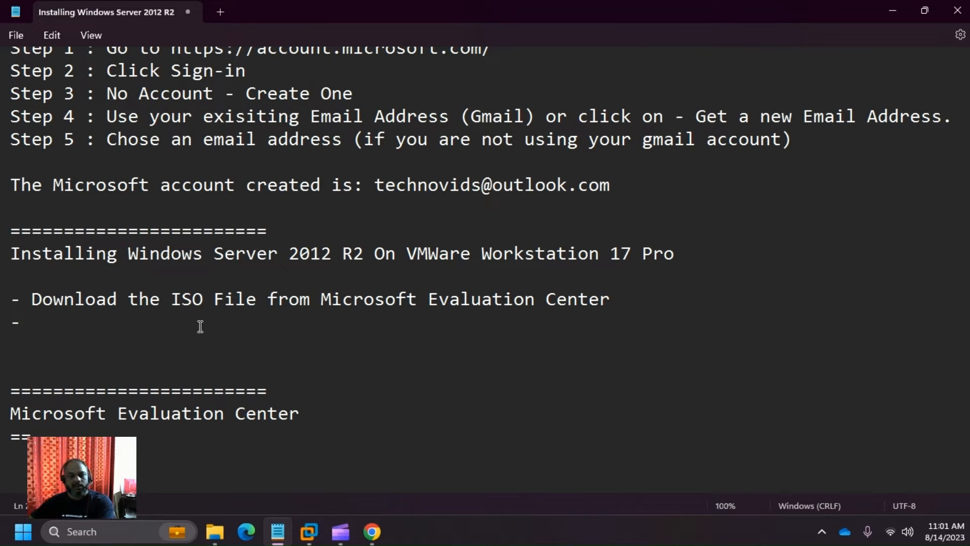
click(373, 532)
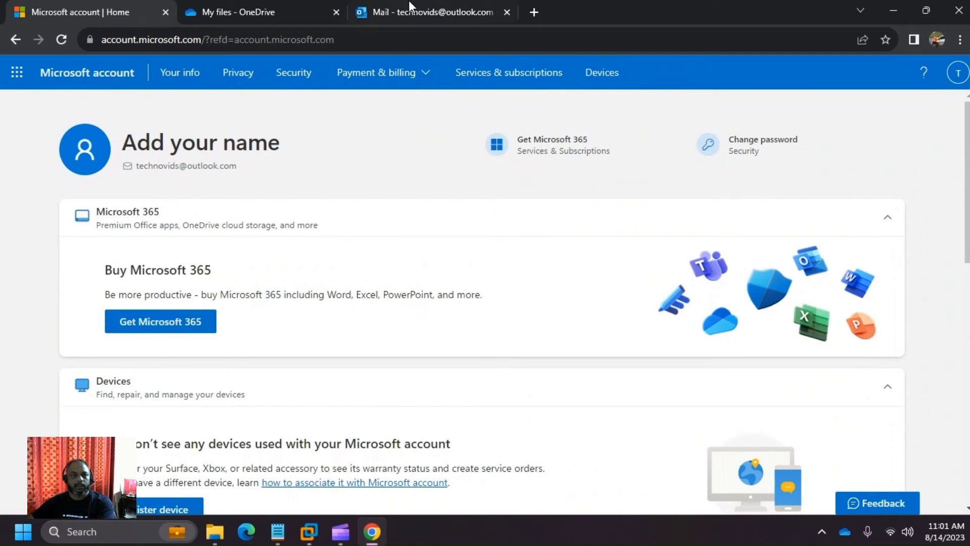
- Search for 'microsoft evaluation center' in a new tab and open the Evaluation Center site
click(533, 15)
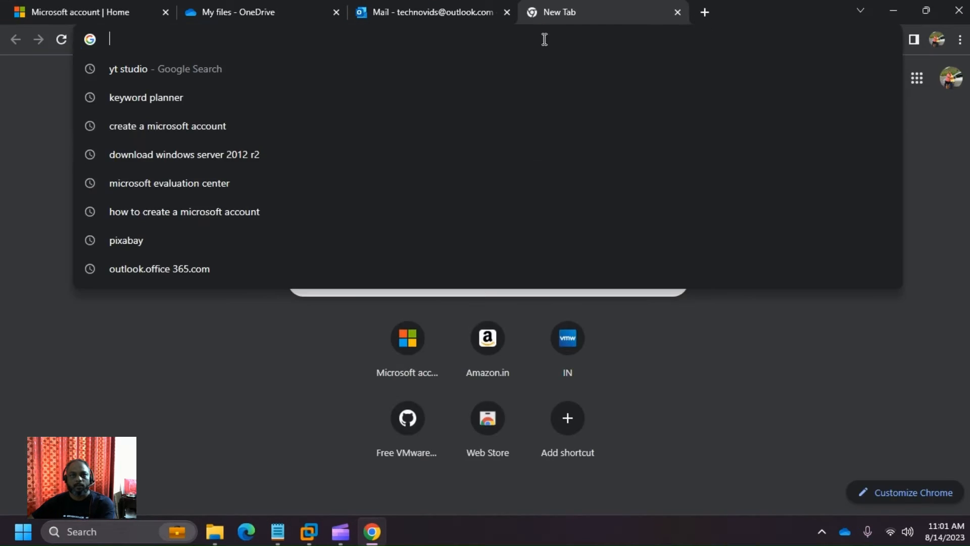
text(microsoft)
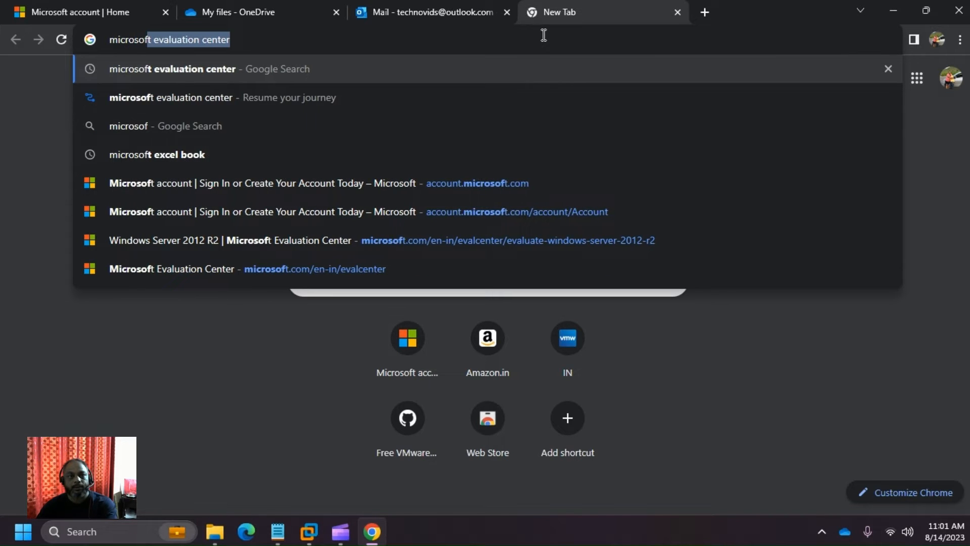
key(Return)
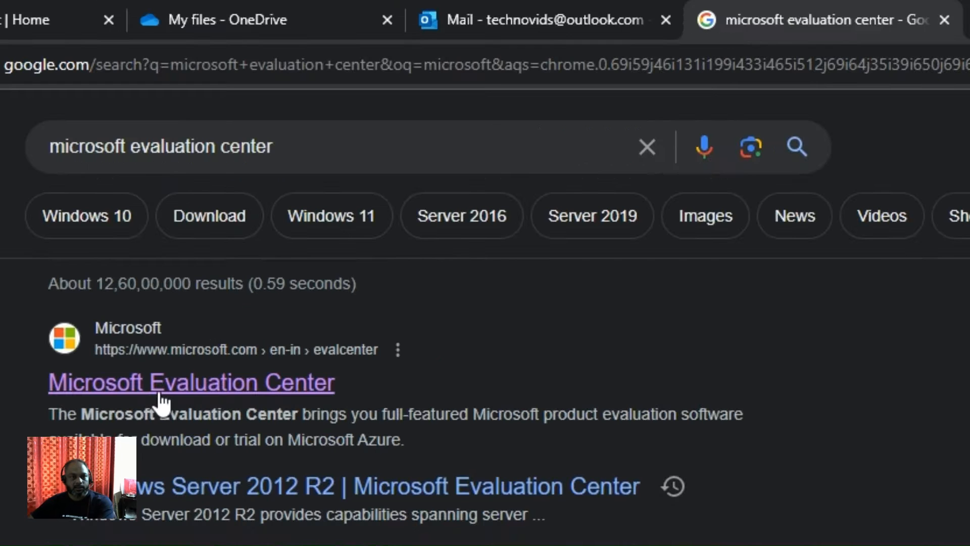
click(161, 400)
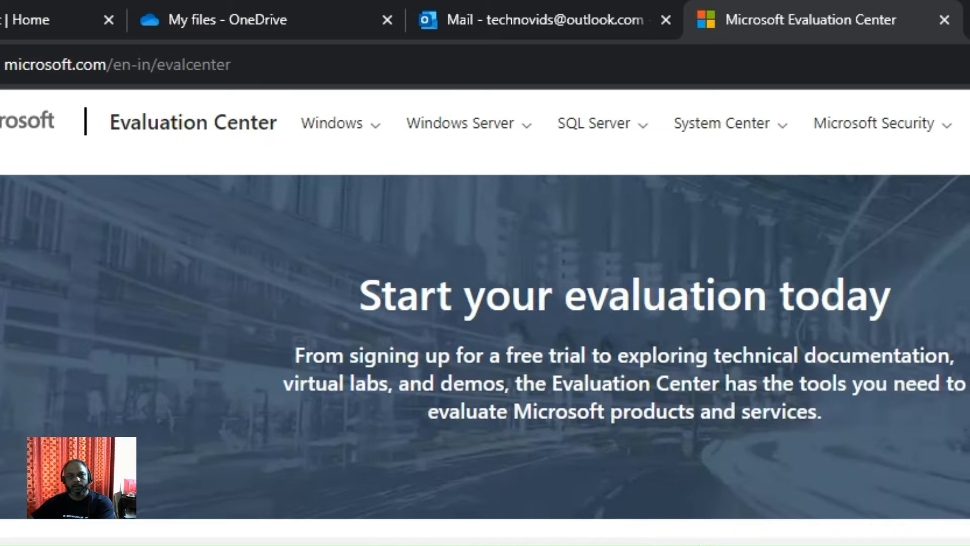
scroll(485, 318, down, 10)
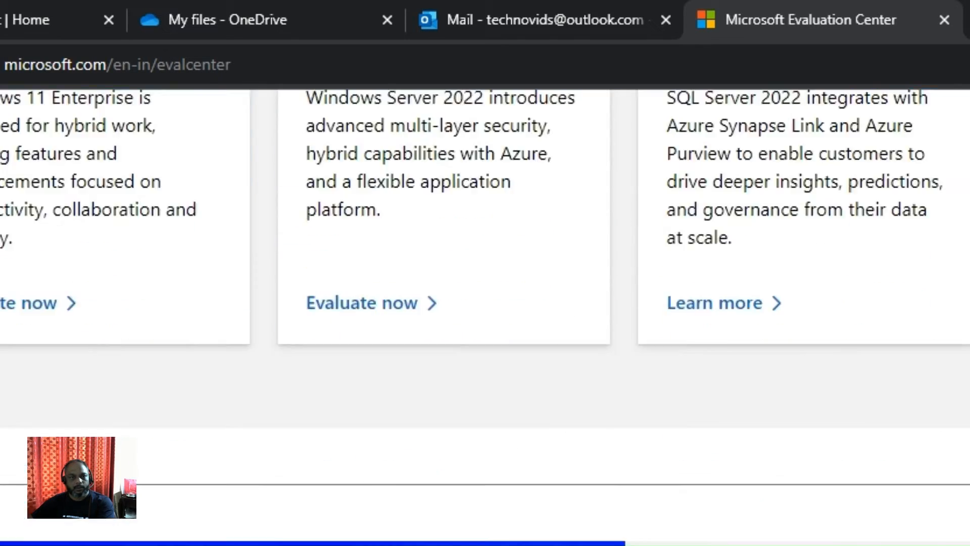
scroll(486, 317, down, 10)
scroll(485, 317, up, 8)
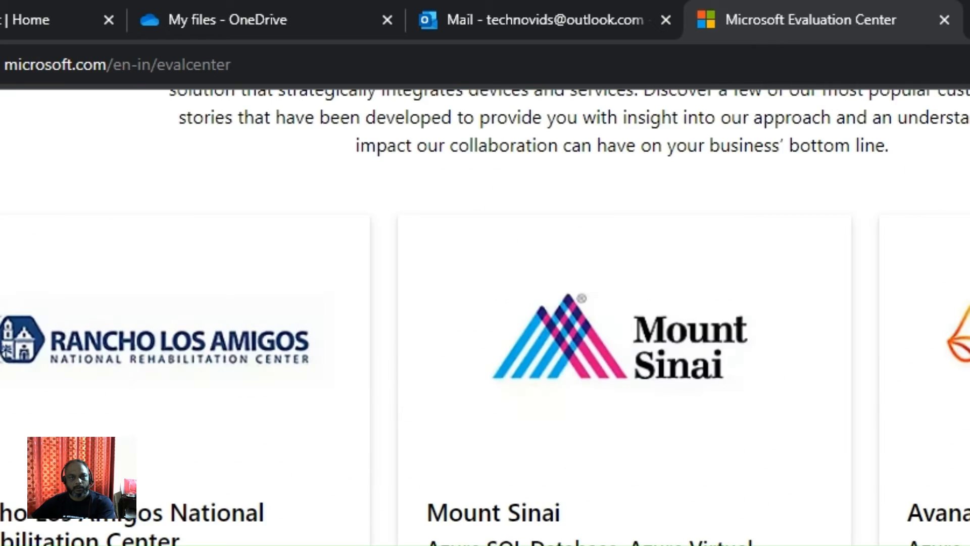
scroll(486, 317, up, 10)
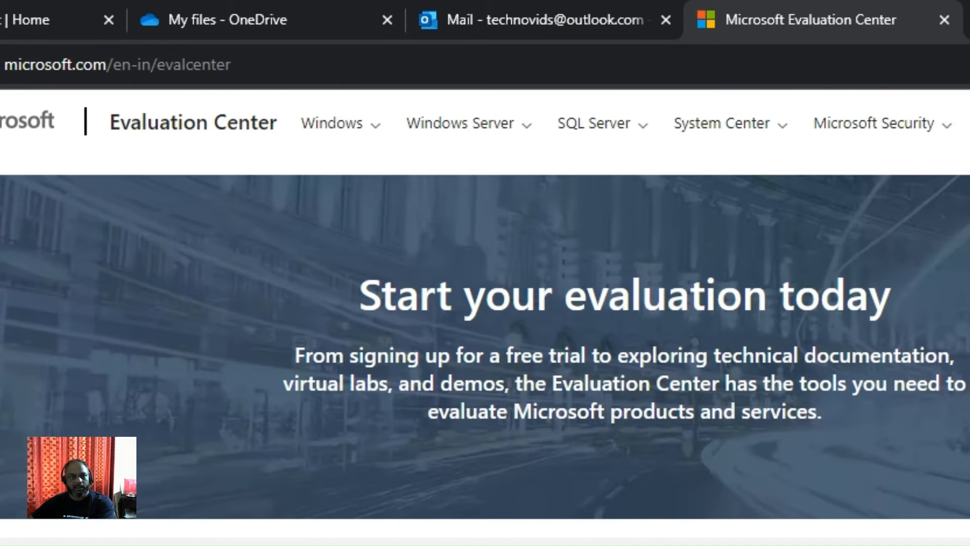
- Go to Windows Server 2012 R2 and choose Download the ISO to reach the registration form
click(527, 132)
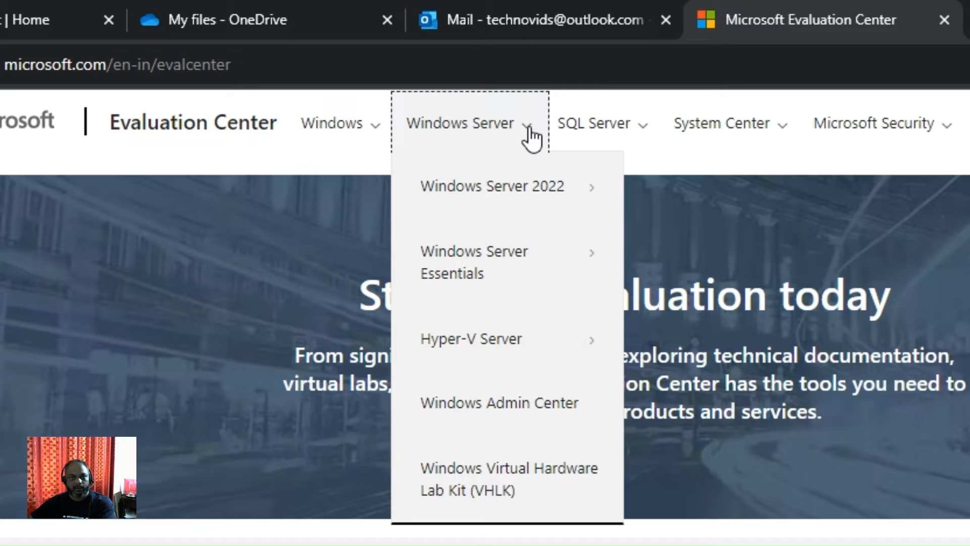
click(547, 181)
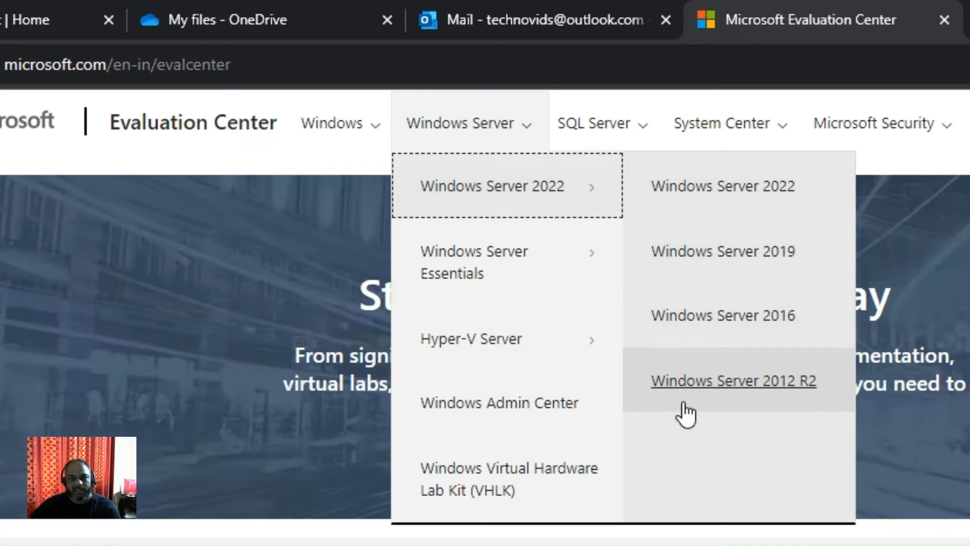
click(746, 389)
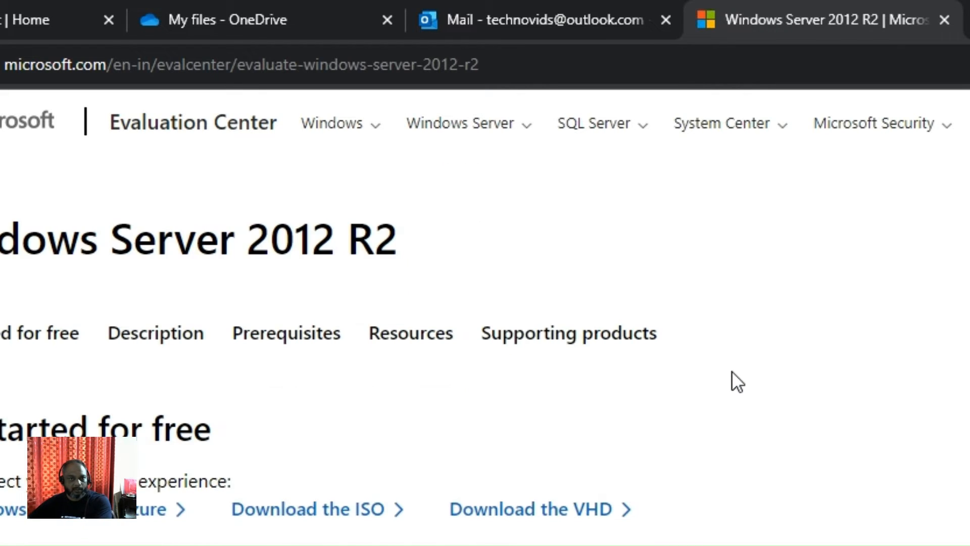
scroll(732, 372, down, 5)
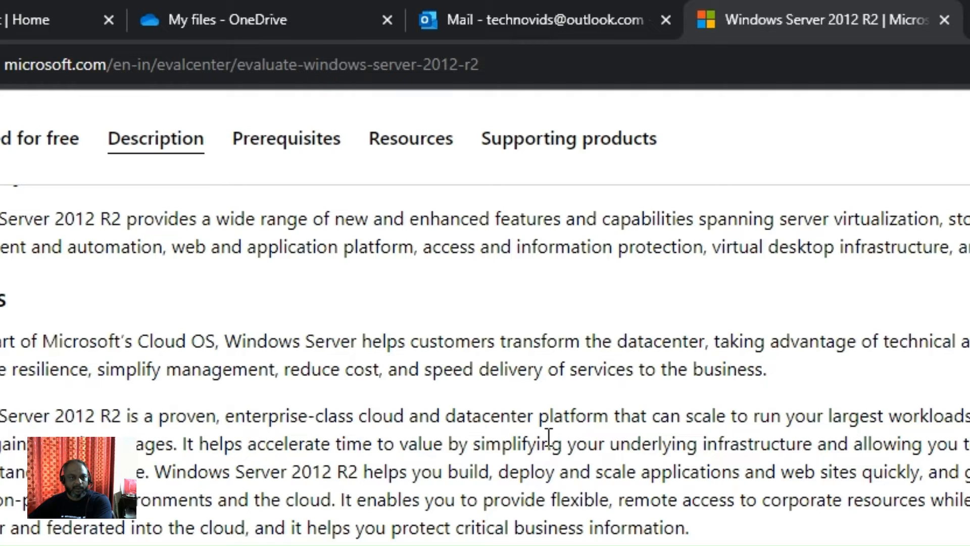
scroll(536, 427, up, 5)
click(375, 507)
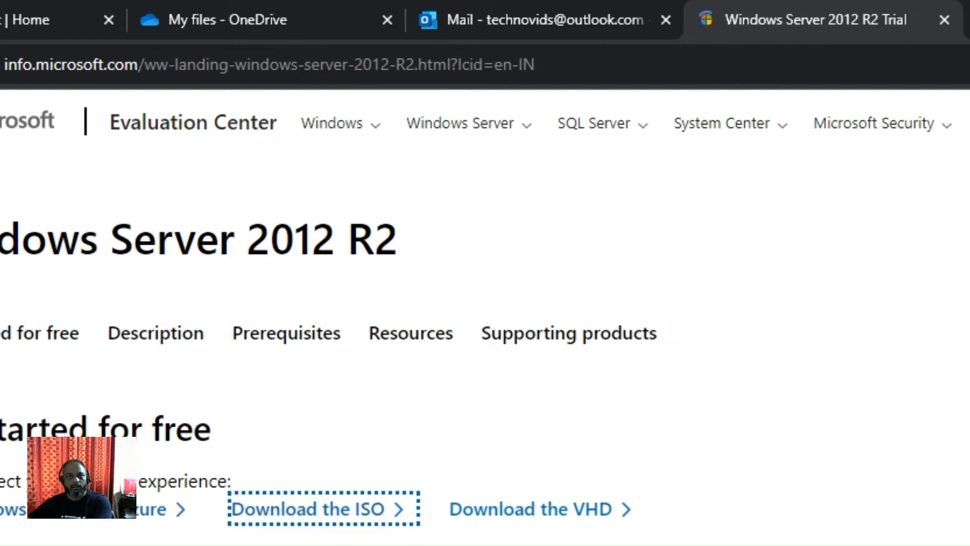
scroll(485, 304, down, 6)
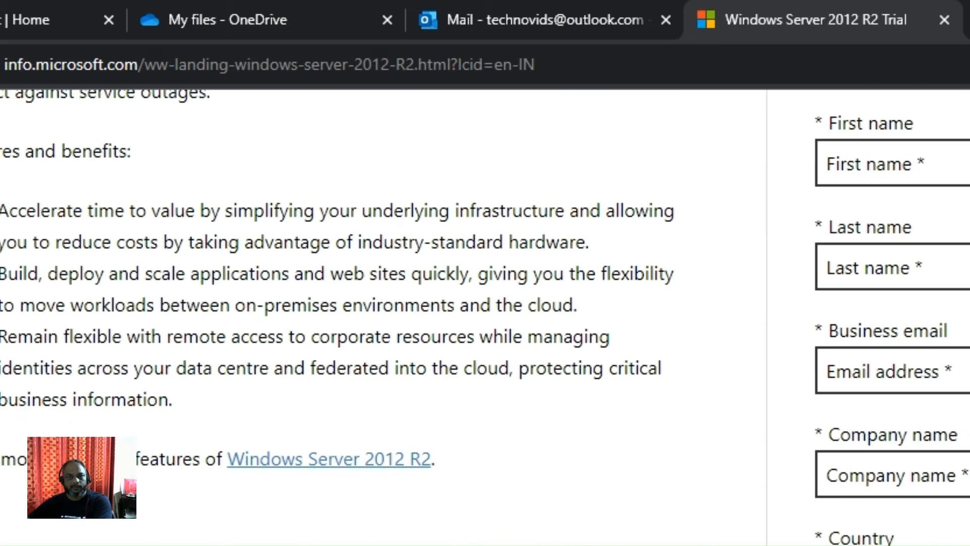
scroll(485, 317, up, 2)
- Fill in the first and last name, and paste the account e-mail copied from the notes
click(893, 395)
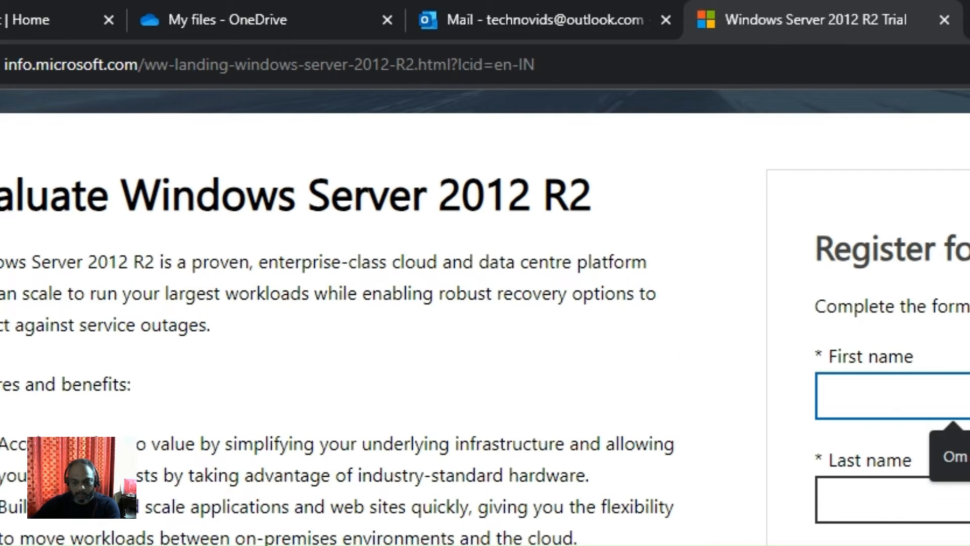
text(Techno)
key(Tab)
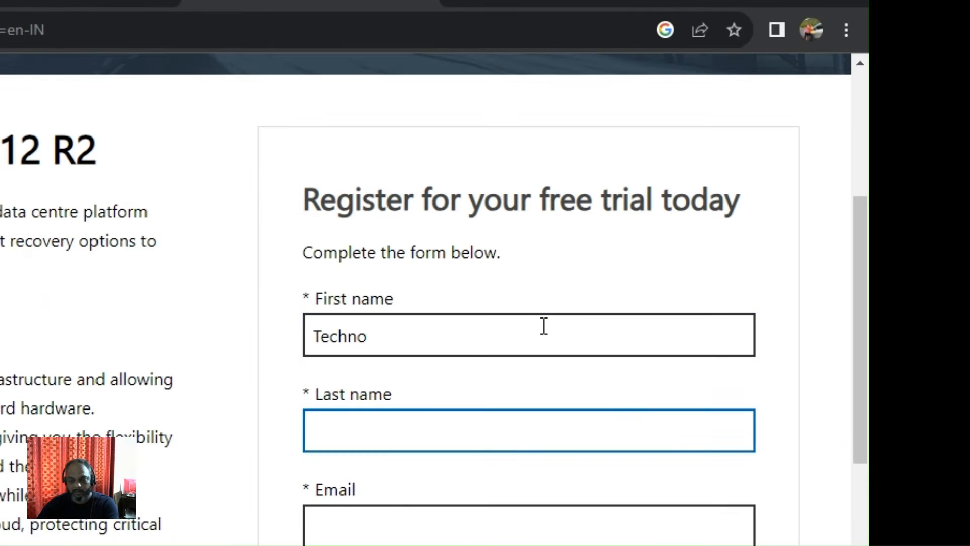
text(Vids)
scroll(545, 326, down, 4)
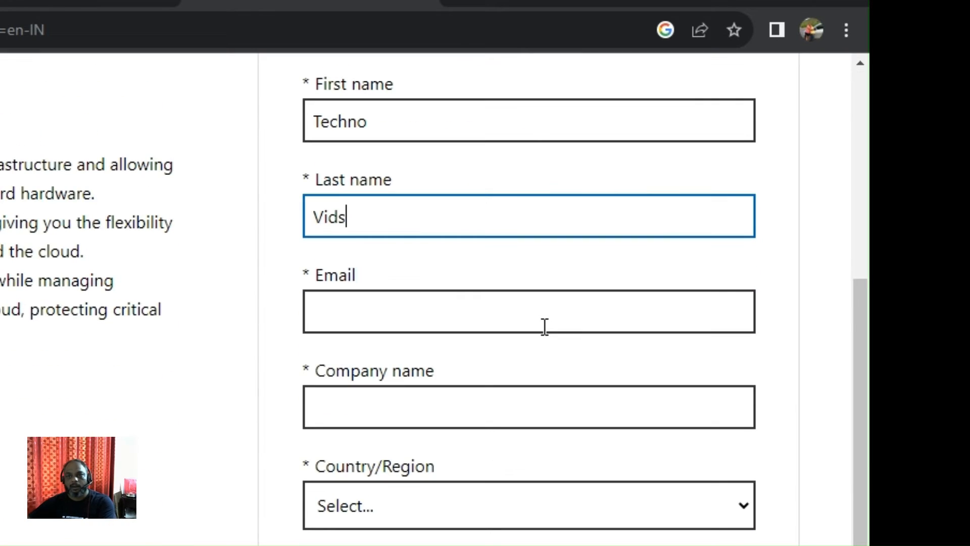
click(545, 326)
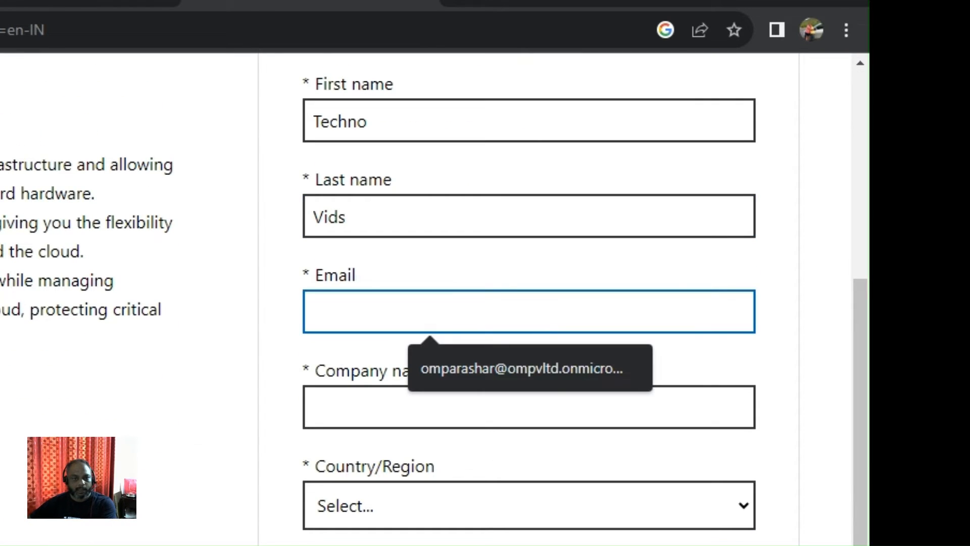
key(alt+Tab)
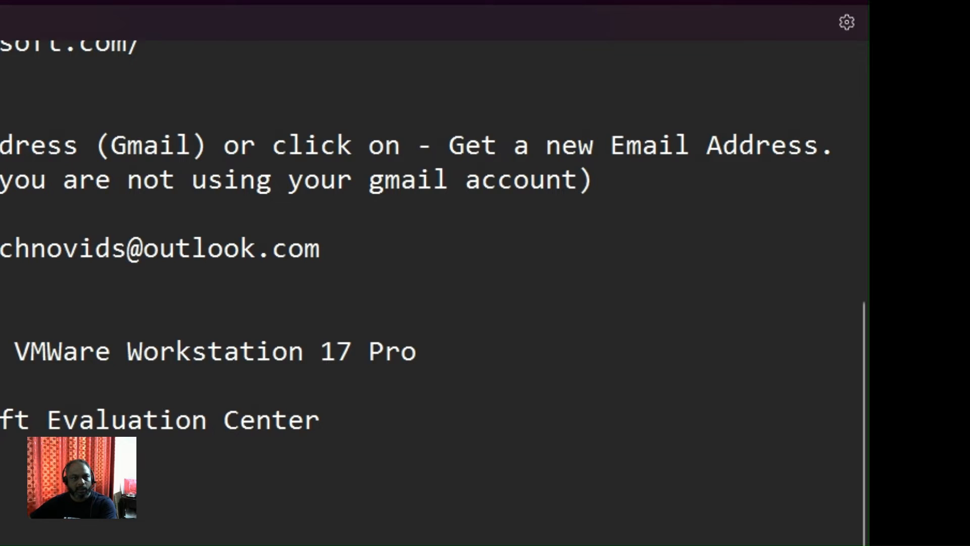
drag(1, 248, 320, 249)
key(ctrl+c)
key(alt+Tab)
click(571, 325)
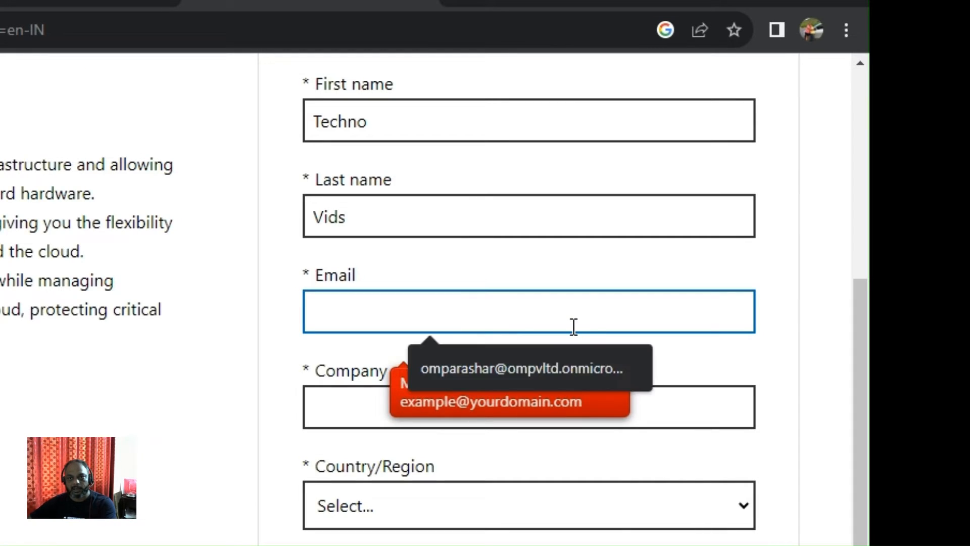
key(ctrl+v)
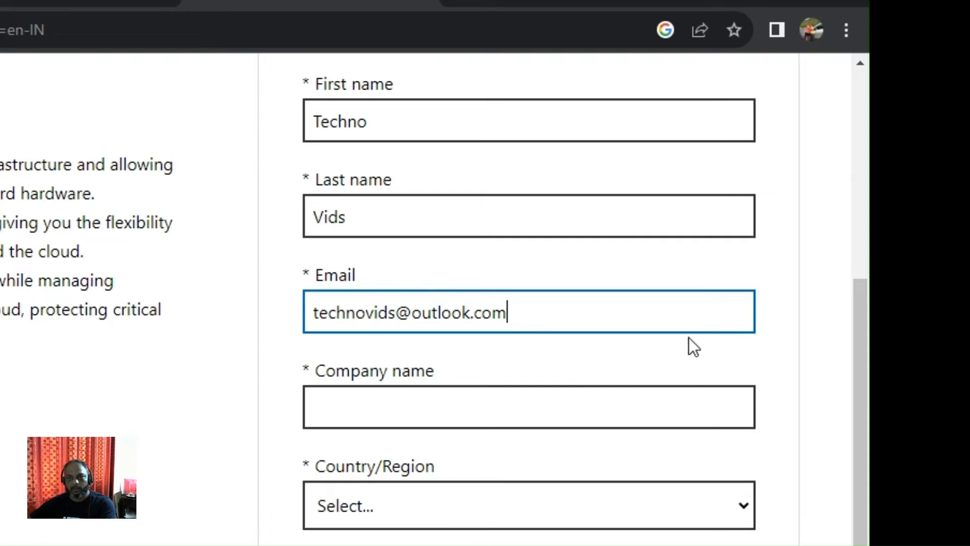
- Set company name 'Techno Vids', country India and company size 1
click(608, 406)
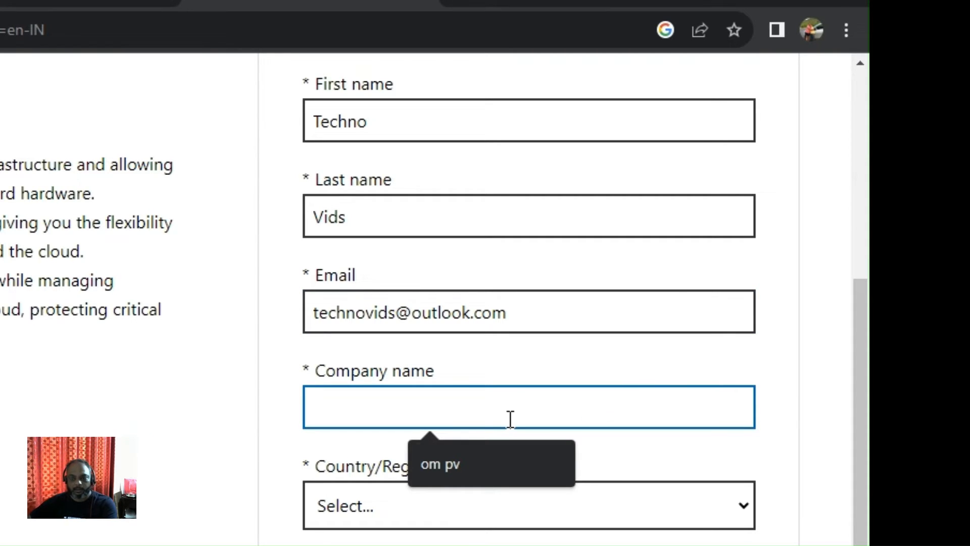
text(Techno Vids)
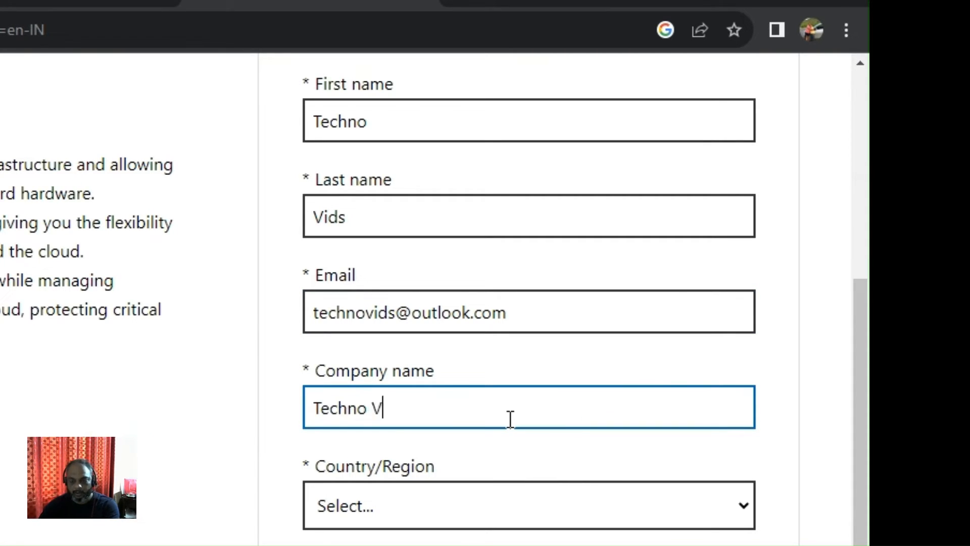
click(703, 507)
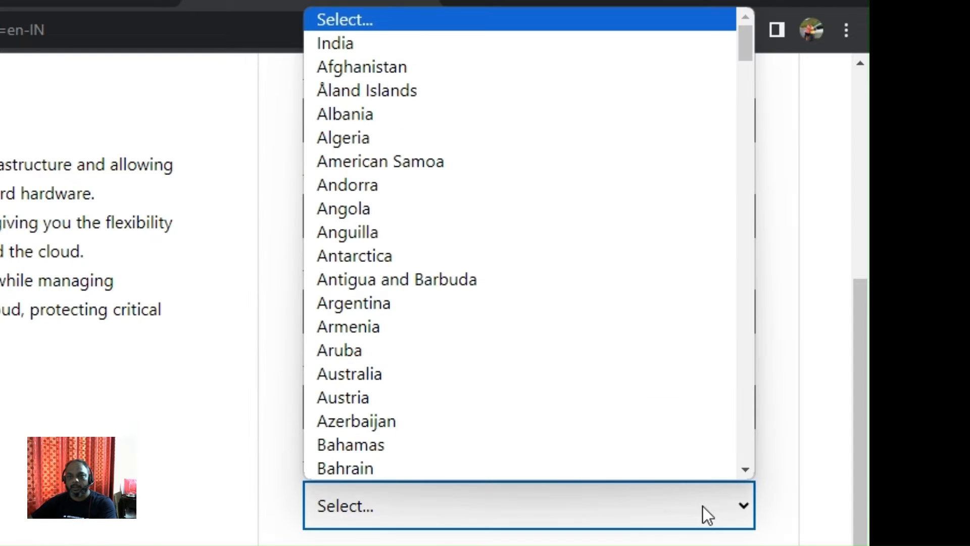
click(547, 51)
scroll(582, 395, down, 4)
click(582, 395)
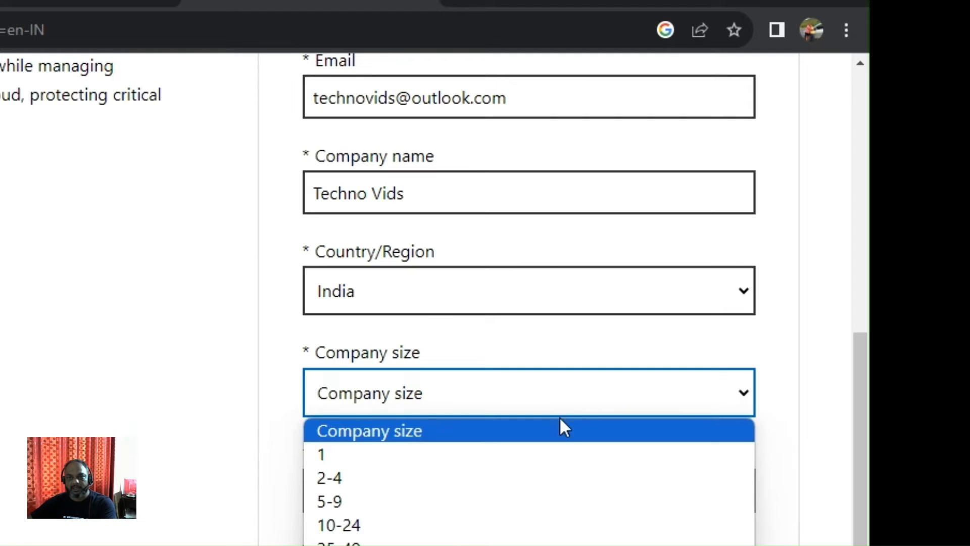
click(556, 442)
scroll(556, 443, down, 2)
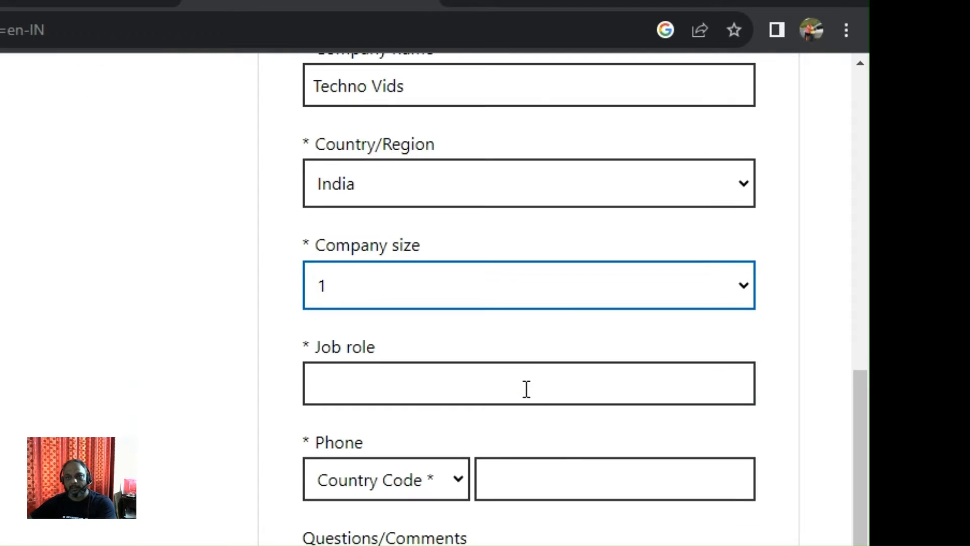
- Enter job role Admin, India (+91) code and the phone number, tick partner consent, and submit
click(526, 390)
text(Admin)
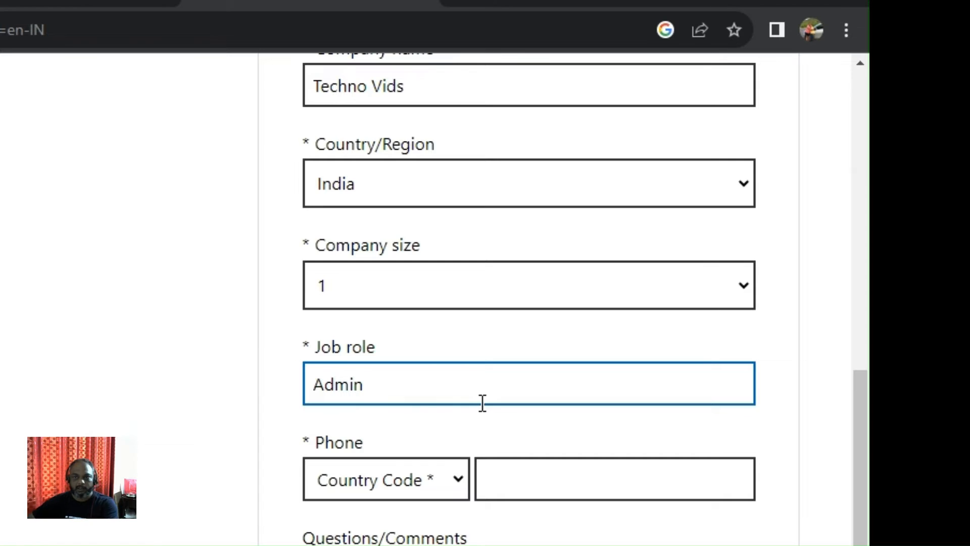
click(459, 478)
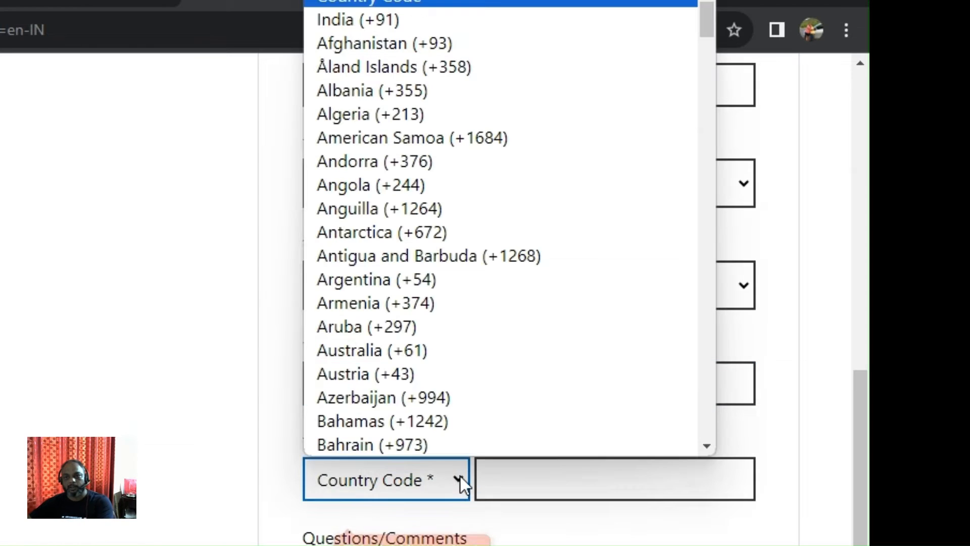
click(374, 27)
click(558, 479)
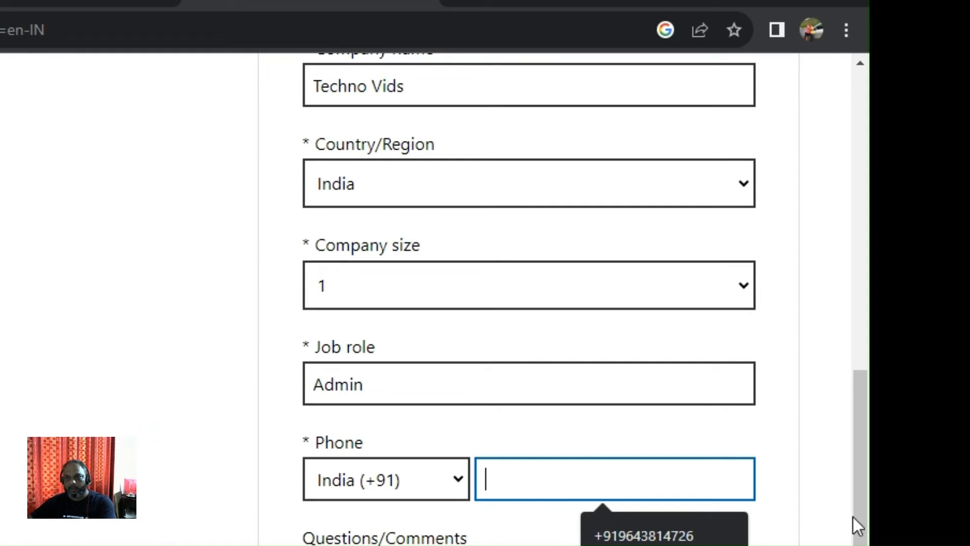
click(806, 501)
click(649, 490)
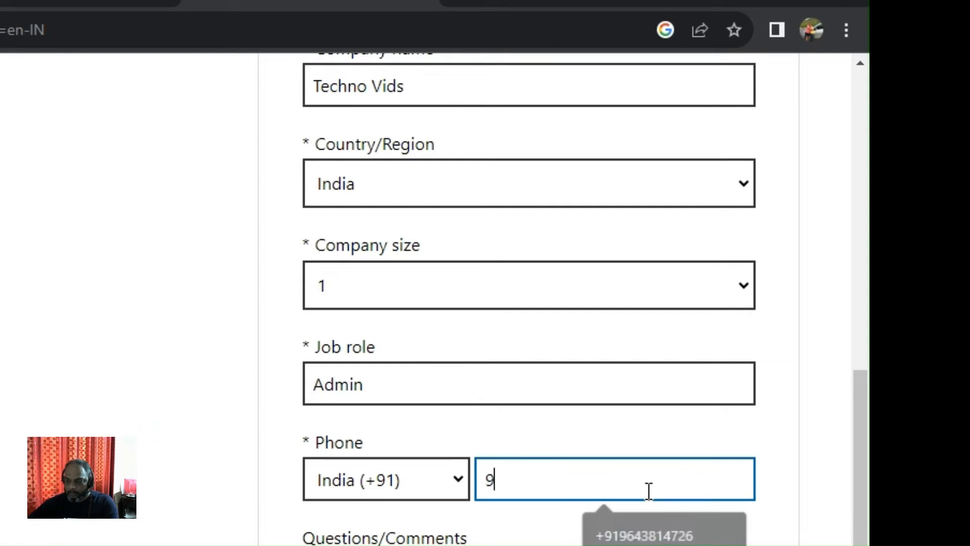
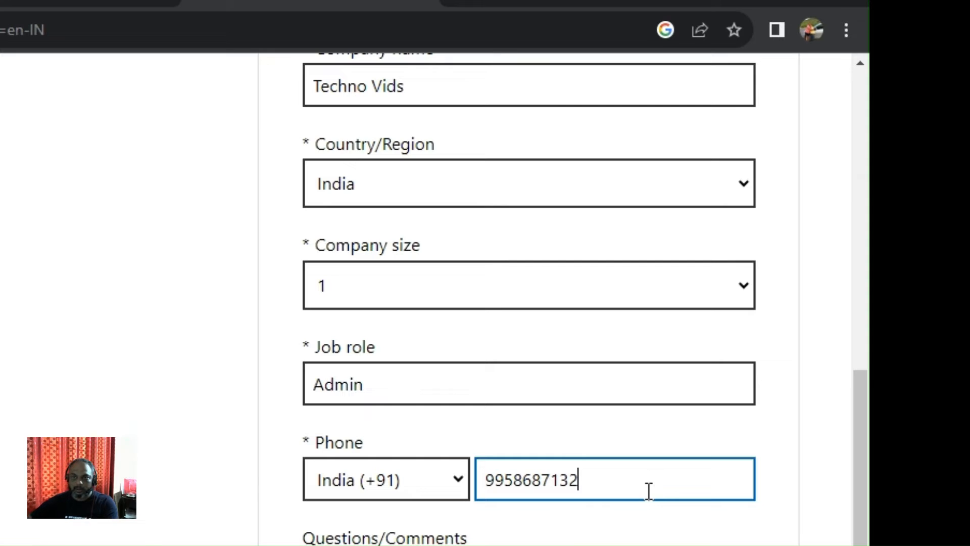
key(Tab)
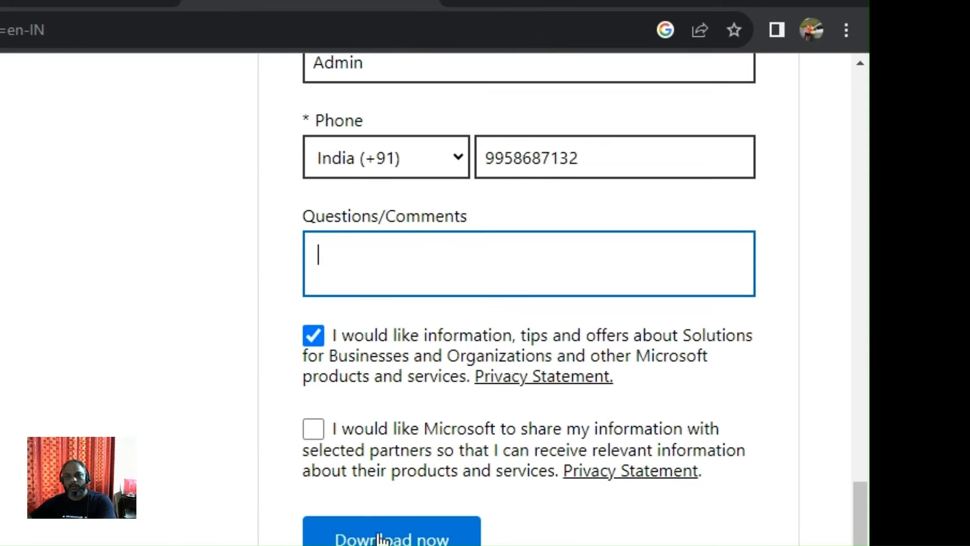
click(314, 430)
click(378, 539)
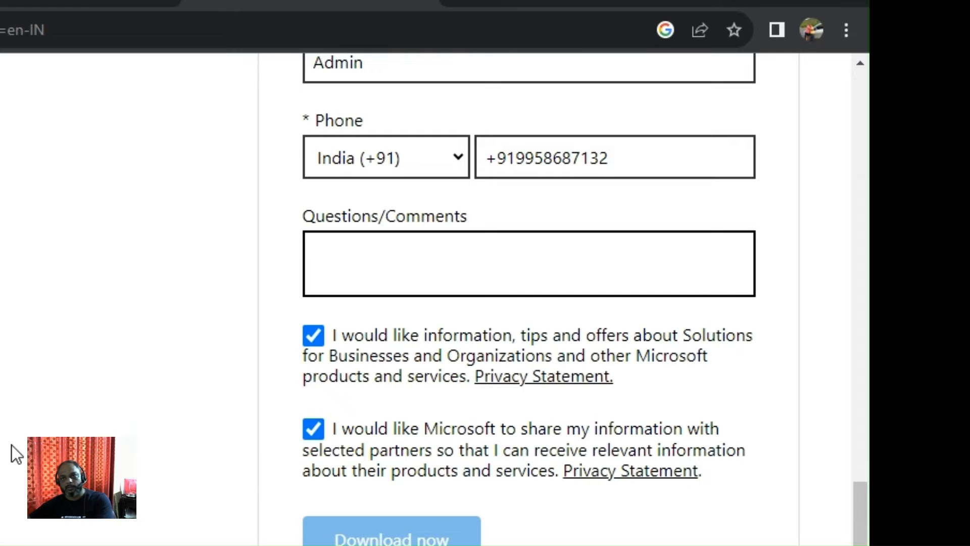
- Start the English (United States) 64-bit ISO download from the language table
scroll(26, 420, down, 15)
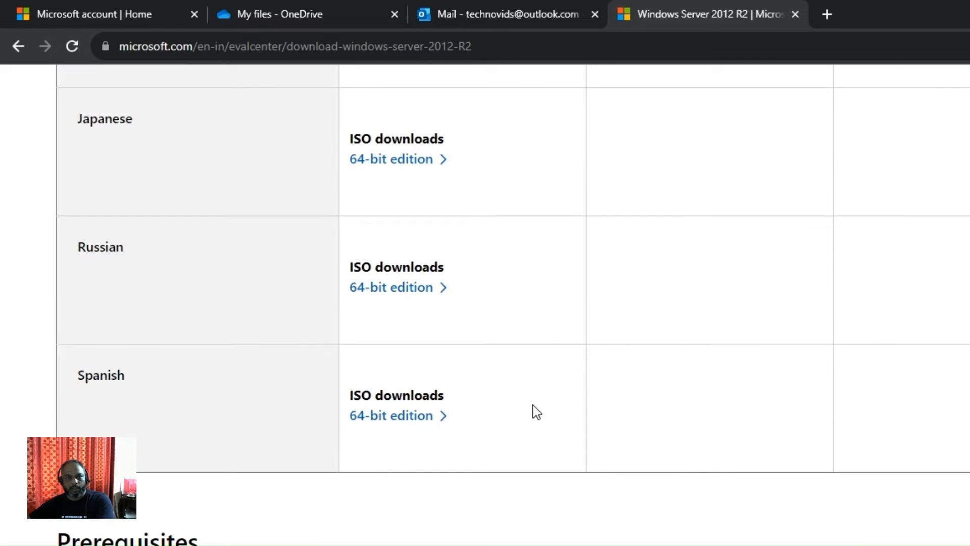
scroll(536, 412, up, 10)
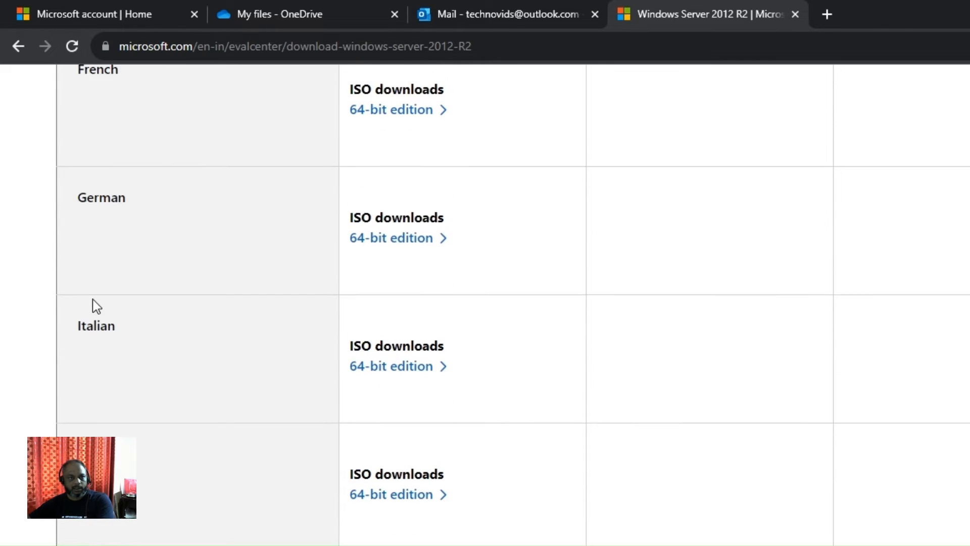
scroll(114, 228, up, 3)
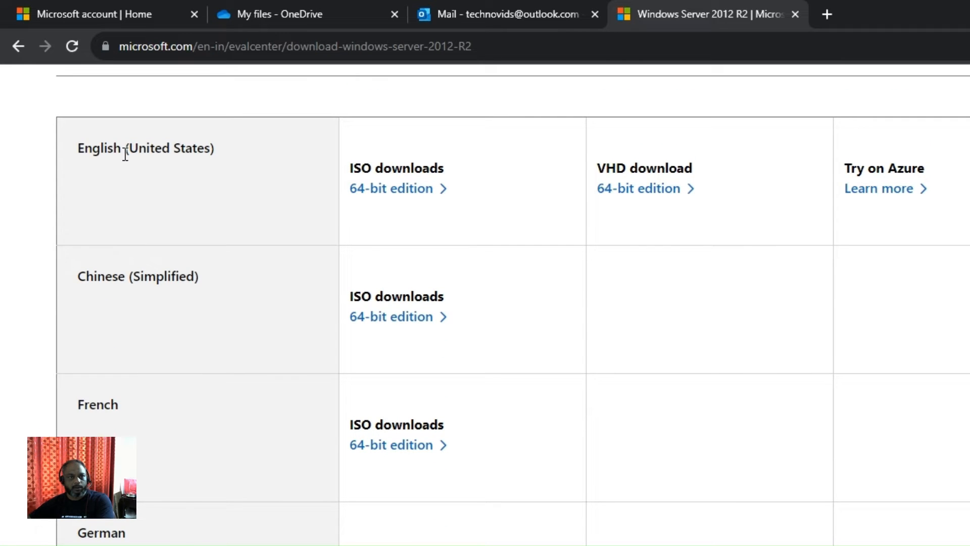
scroll(157, 173, down, 2)
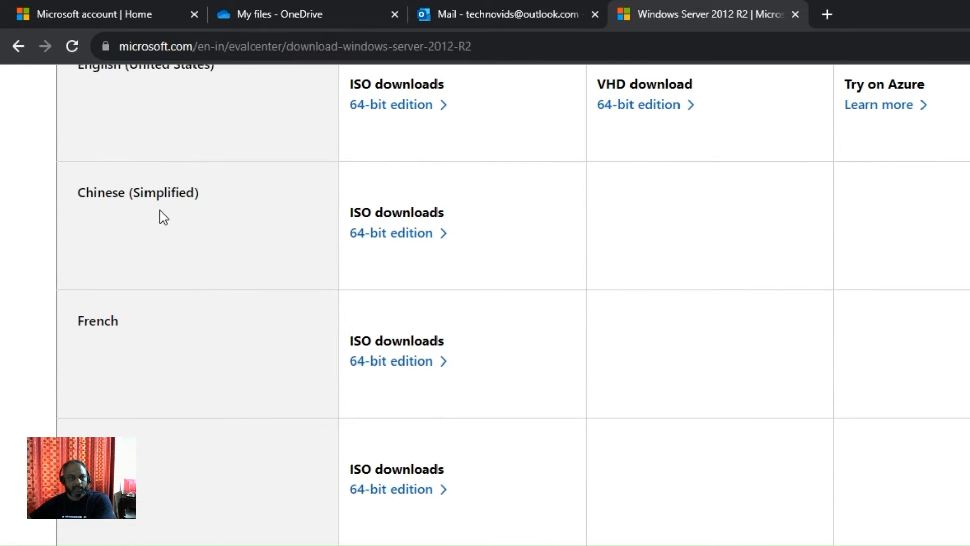
scroll(159, 210, down, 3)
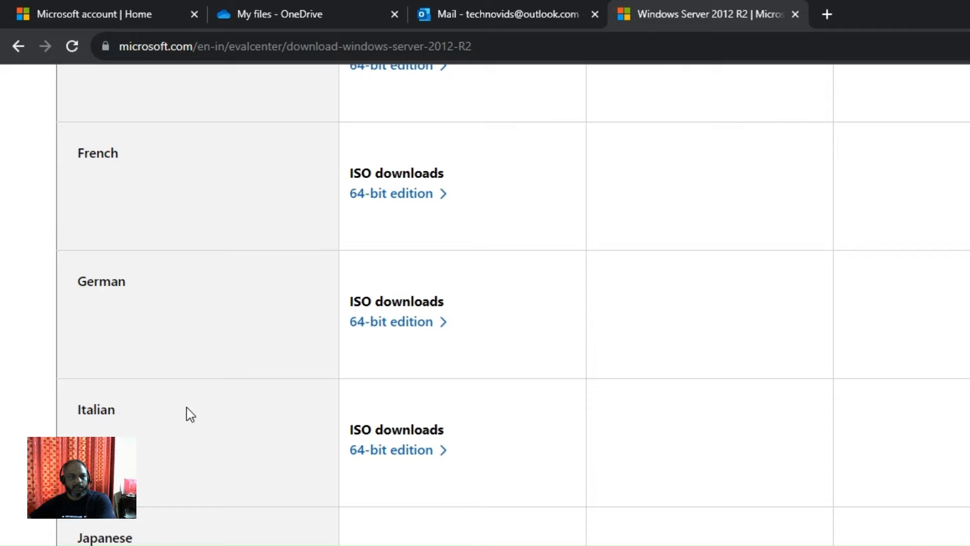
scroll(187, 408, down, 6)
scroll(730, 458, down, 1)
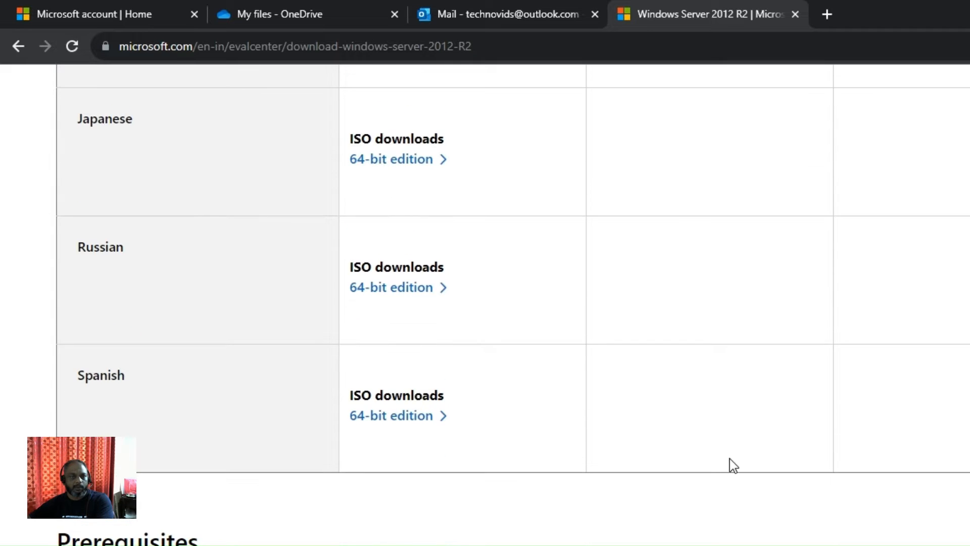
scroll(730, 459, up, 13)
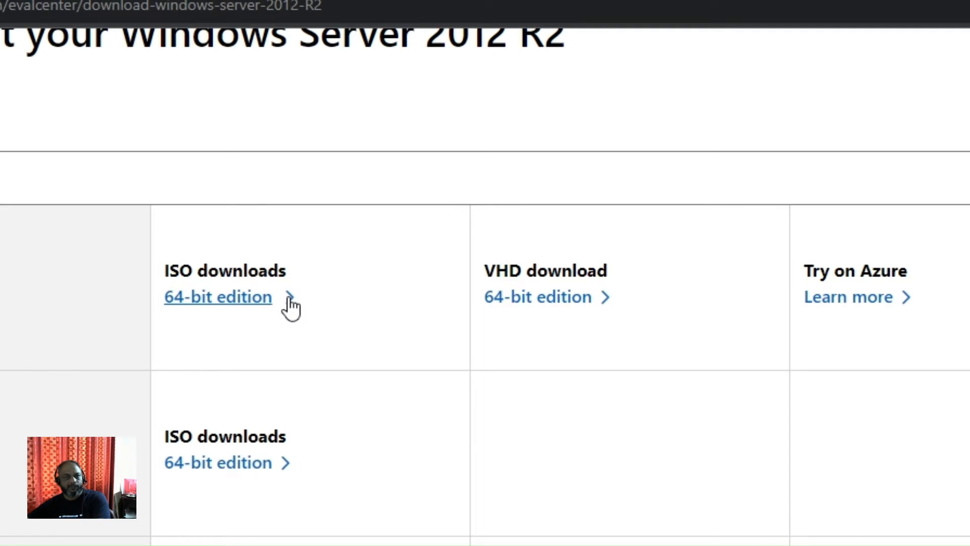
click(291, 306)
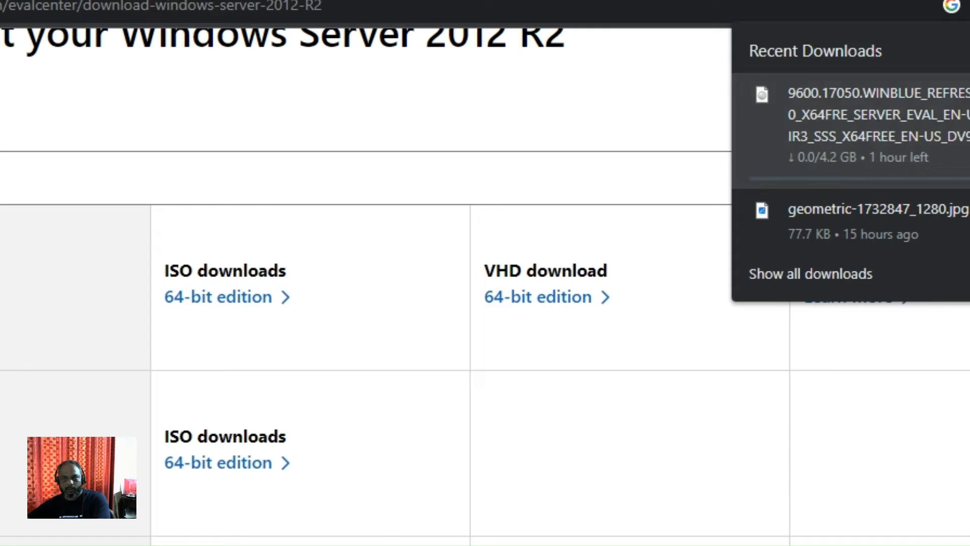
- Cancel the ISO download in Chrome's Recent Downloads bubble and check the Downloads folder
click(880, 96)
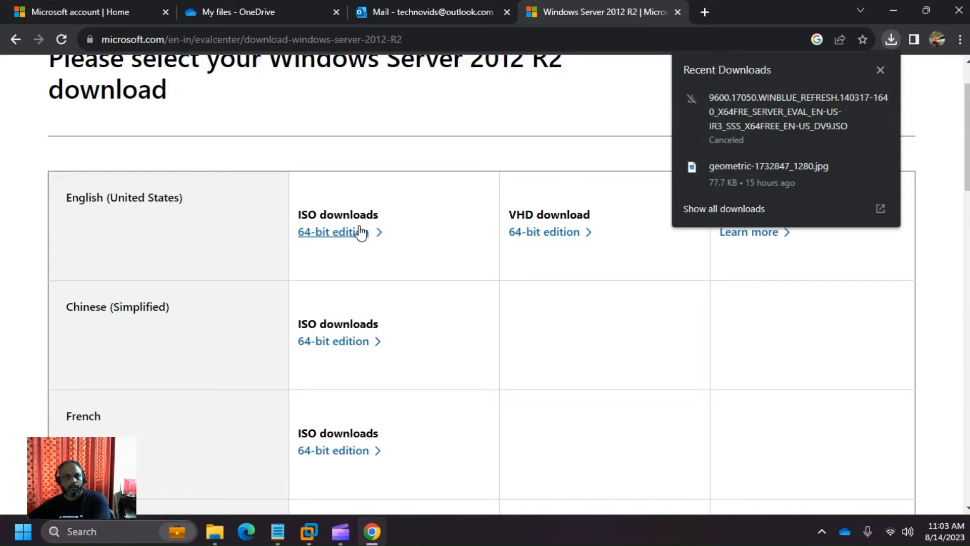
click(880, 69)
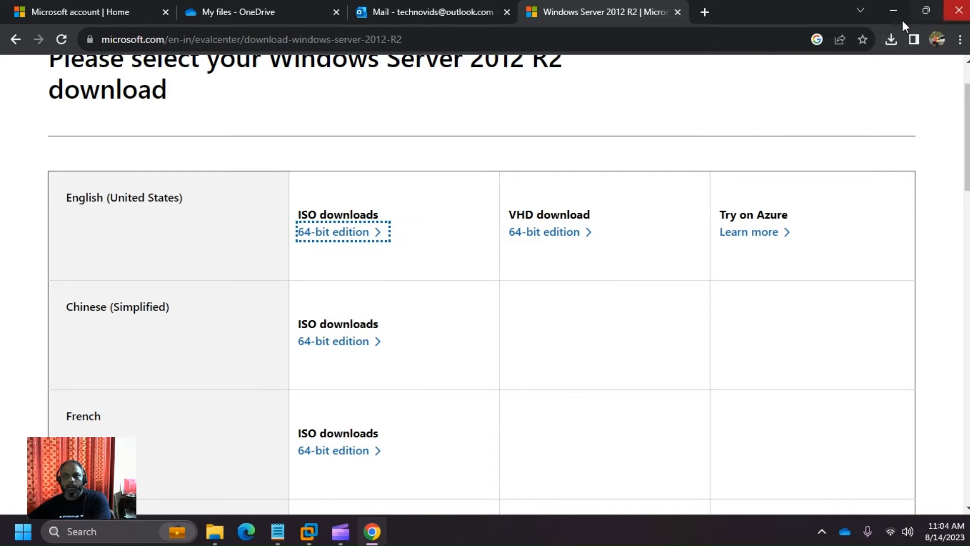
click(892, 40)
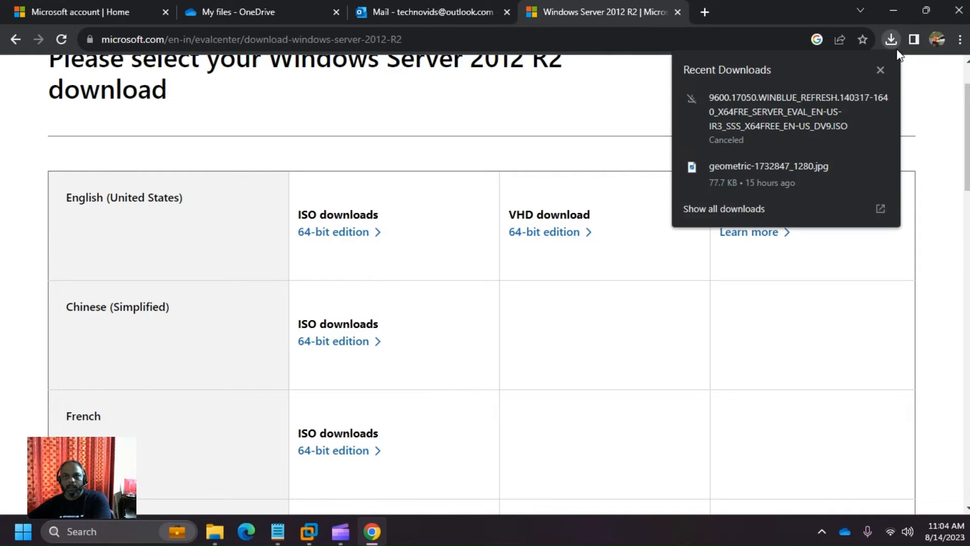
click(880, 72)
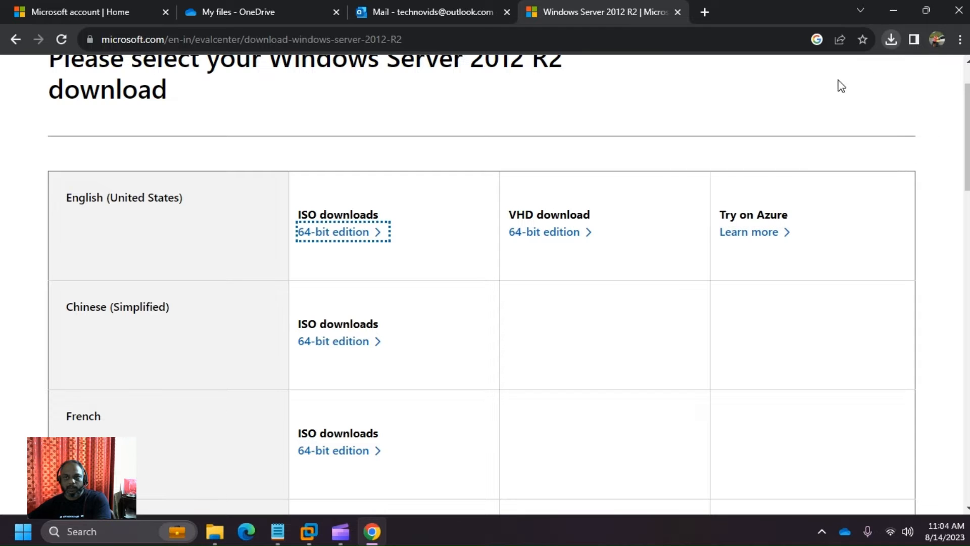
click(215, 532)
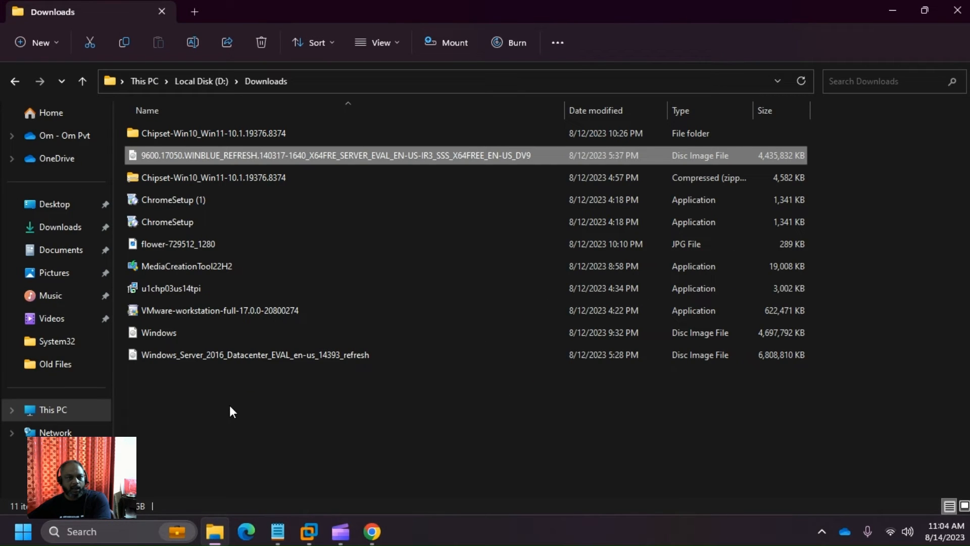
click(381, 155)
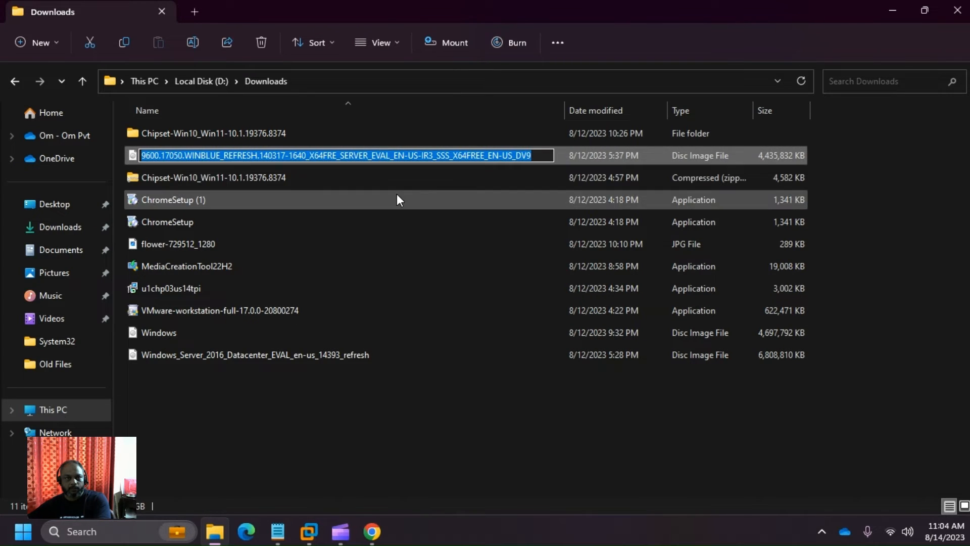
key(Escape)
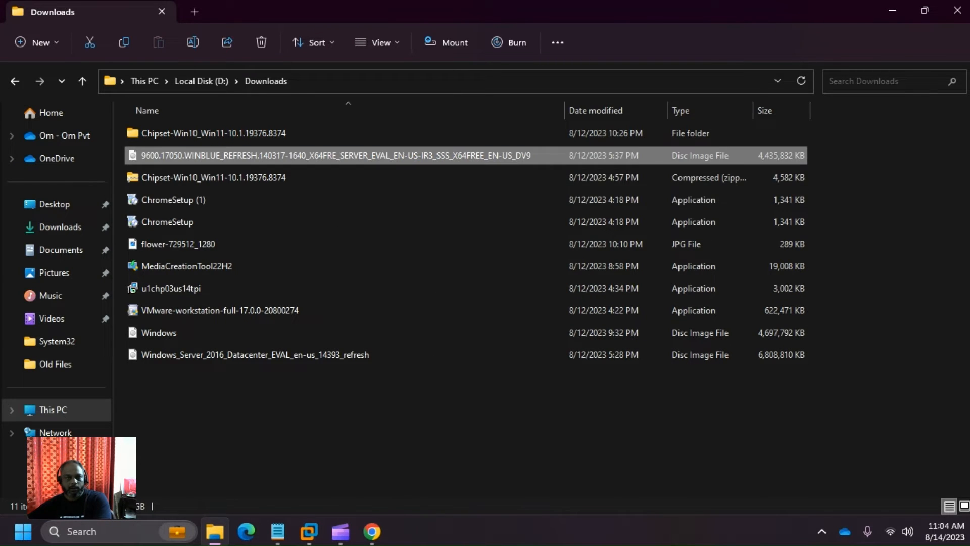
key(alt+Tab)
key(alt+Tab)
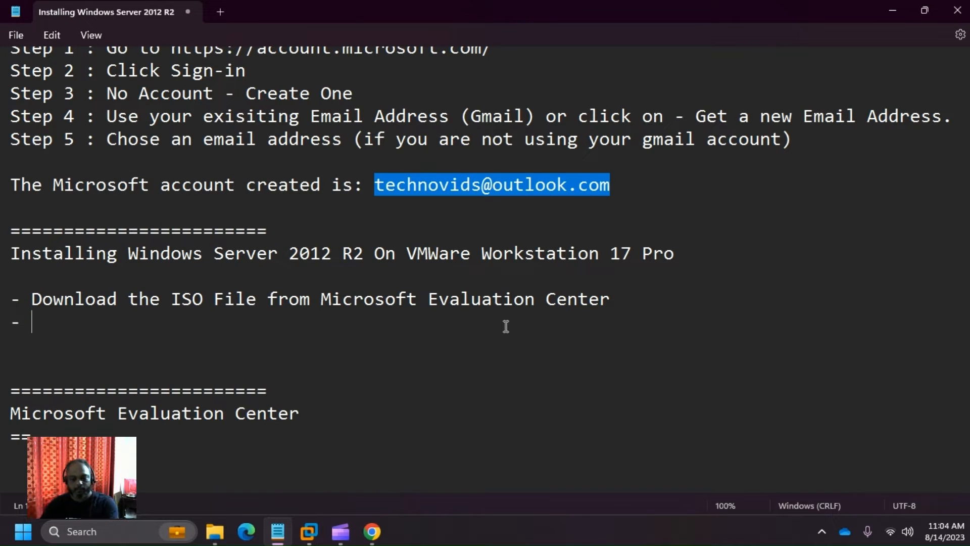
key(alt+Tab)
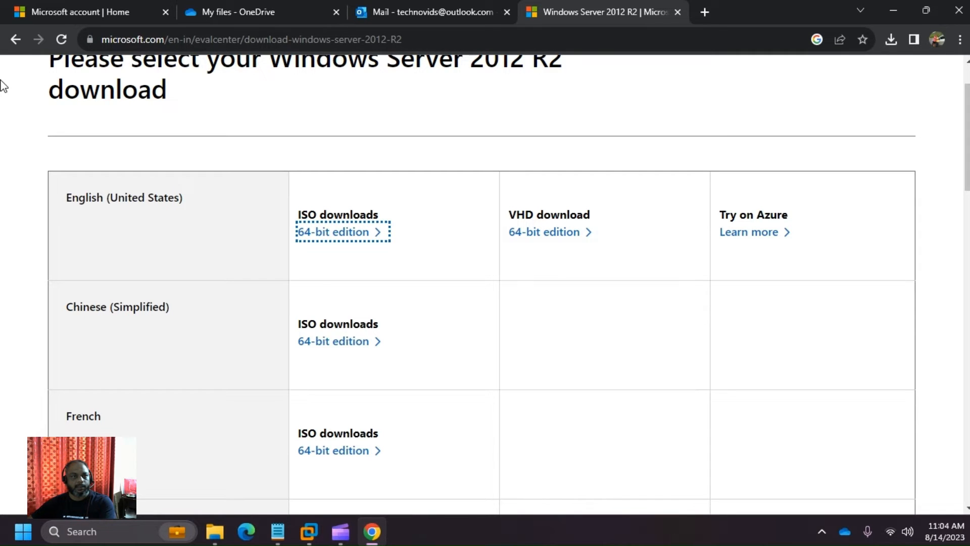
click(15, 40)
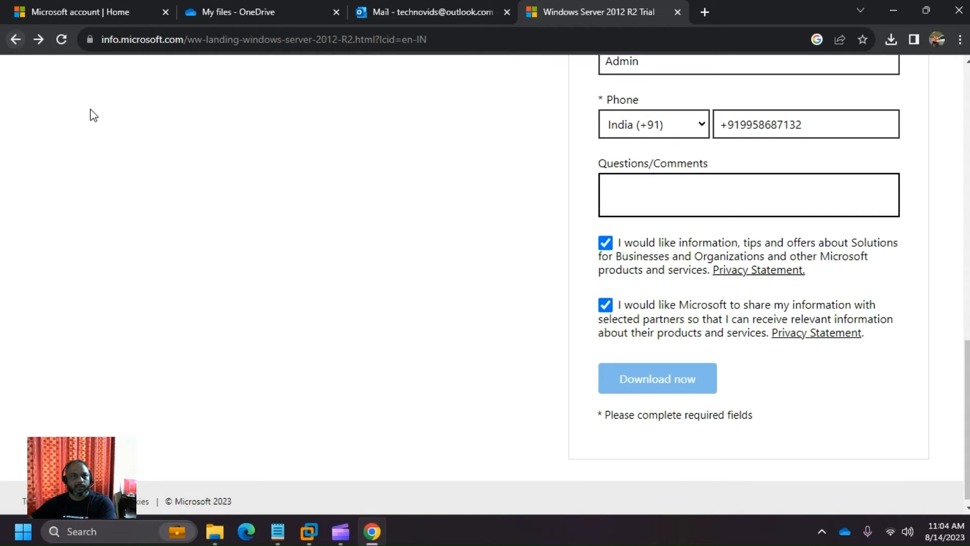
click(20, 36)
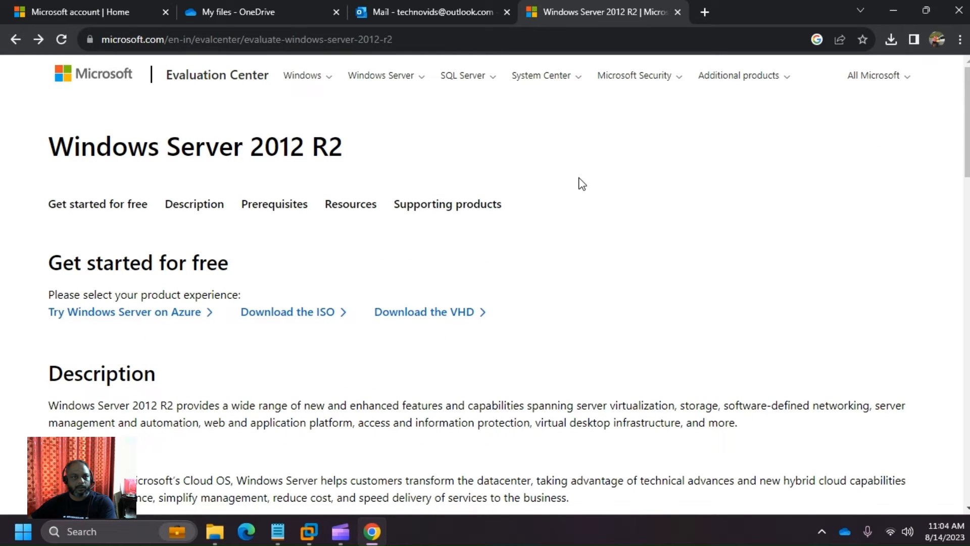
click(13, 42)
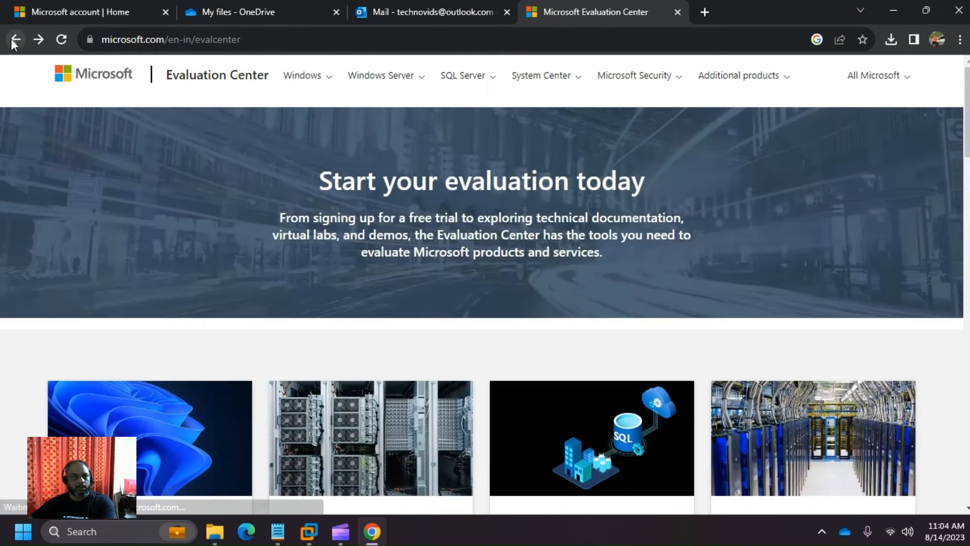
click(358, 40)
key(ctrl+c)
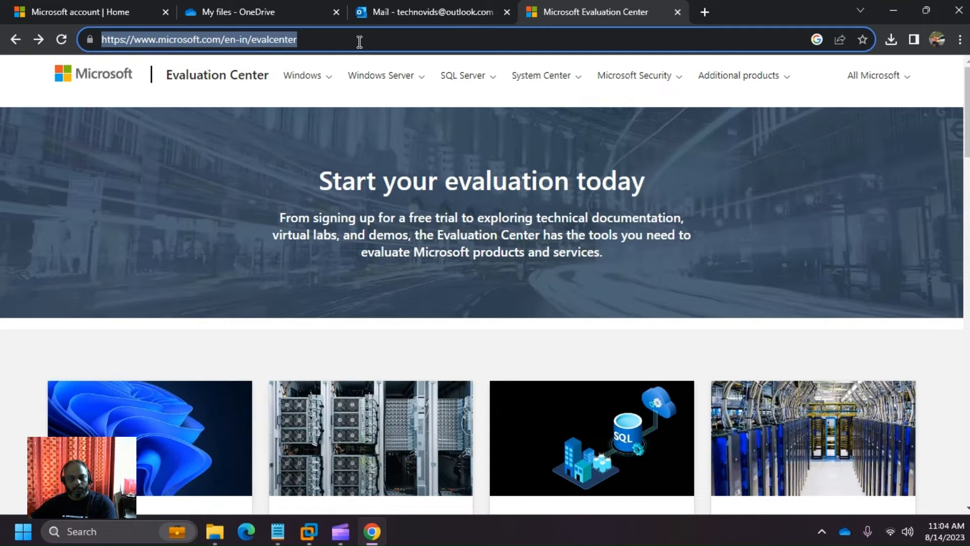
key(alt+Tab)
key(ctrl+v)
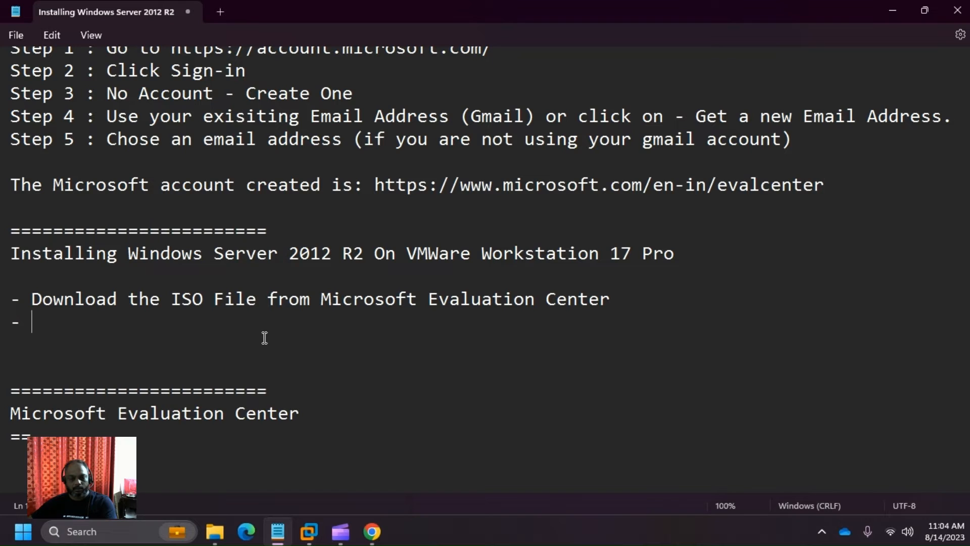
- Append the Evaluation Center web address in parentheses to the download line
key(ctrl+z)
click(262, 337)
click(256, 319)
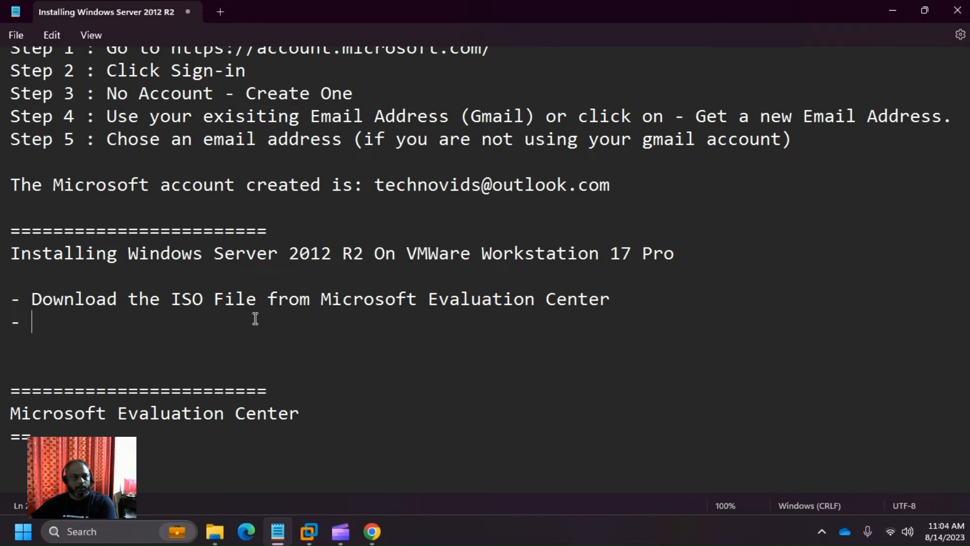
click(706, 306)
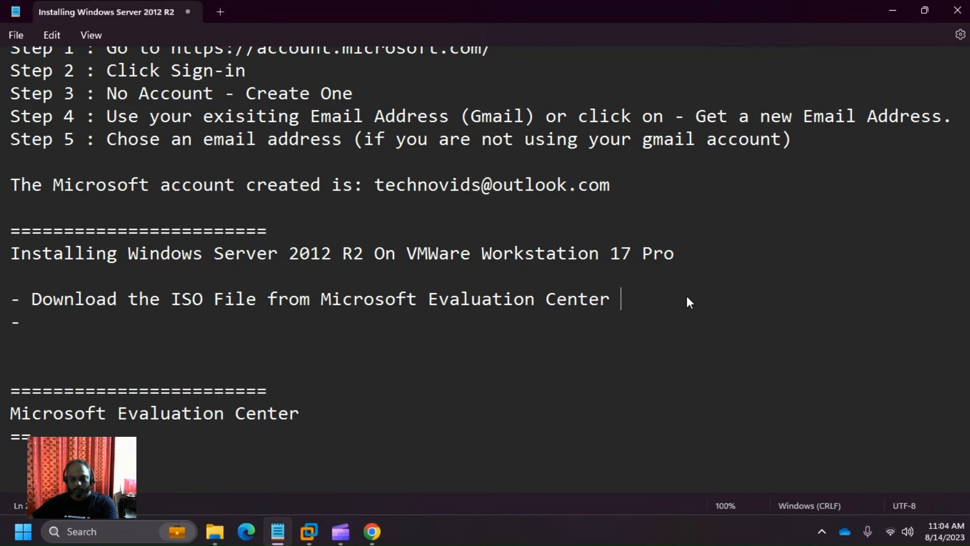
text(()
key(ctrl+v)
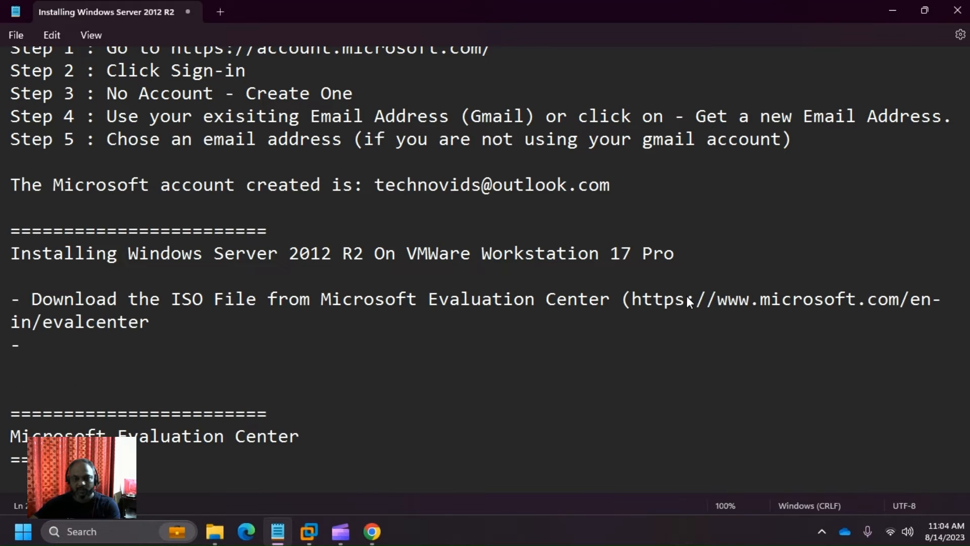
text())
- Write the bullet 'Select the Operating System (Windows Server 2012 R2)' on the empty dash line
key(Down)
text(S)
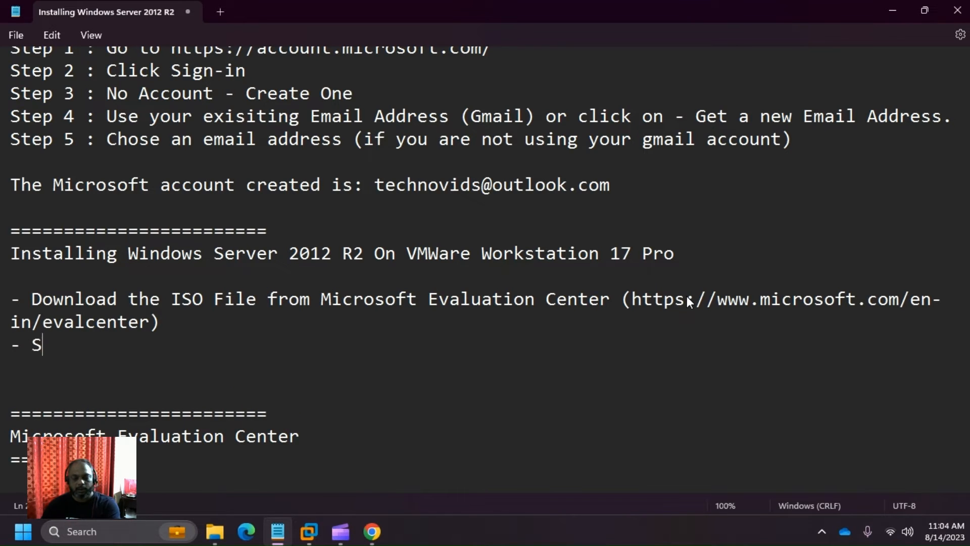
text(elect the O)
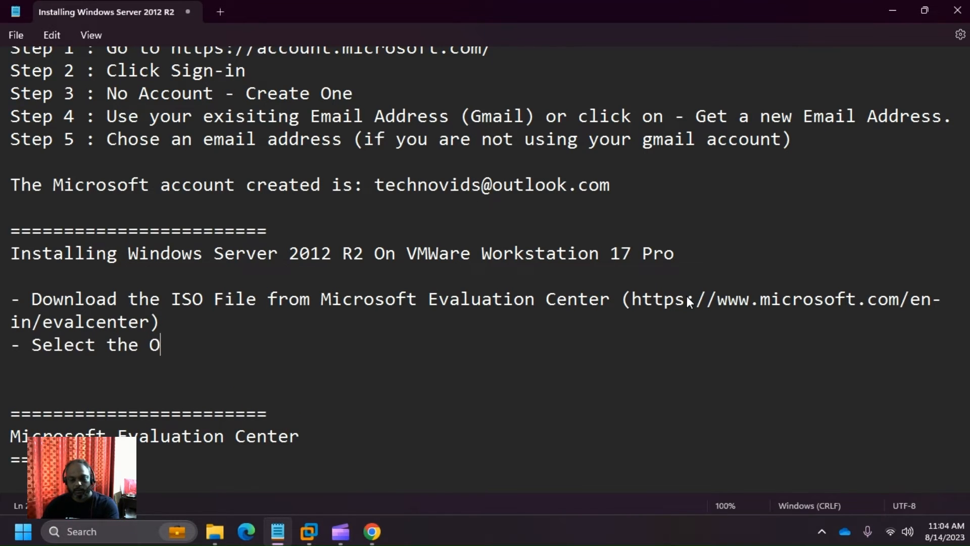
text(peratio)
key(BackSpace)
text(n )
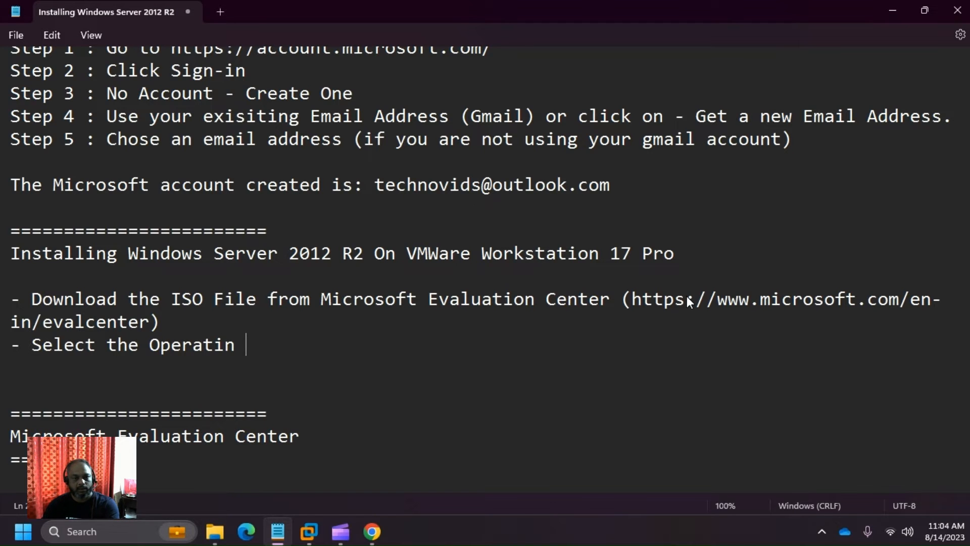
text(g Syst)
key(alt+e)
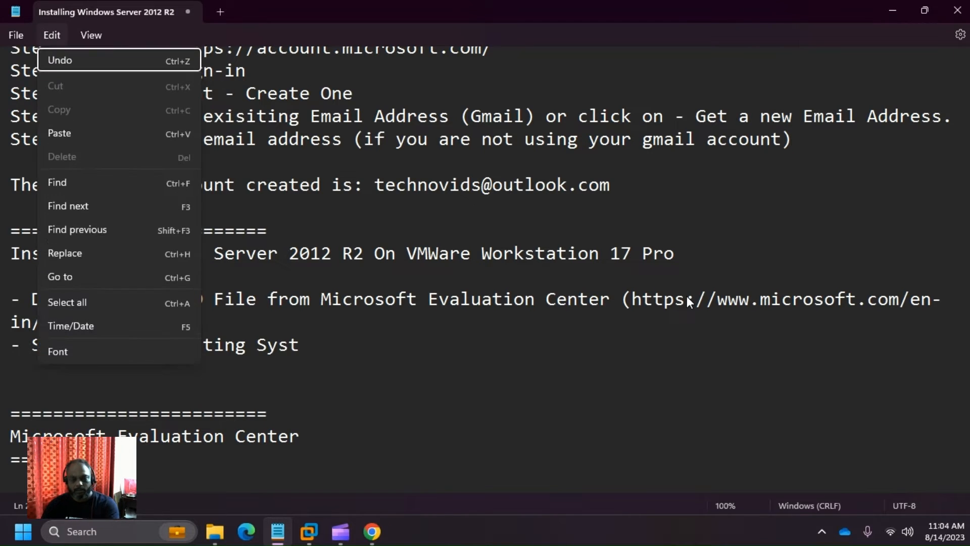
click(431, 343)
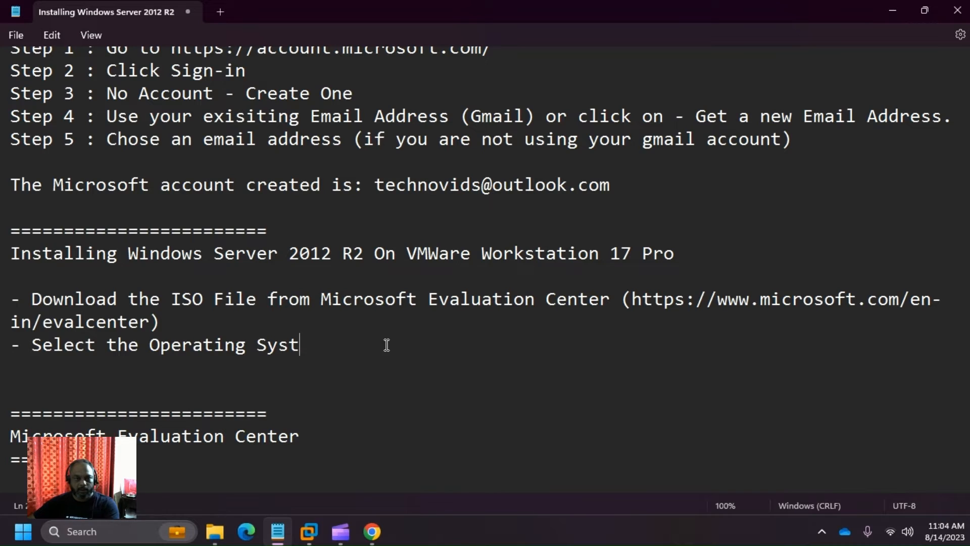
text(em )
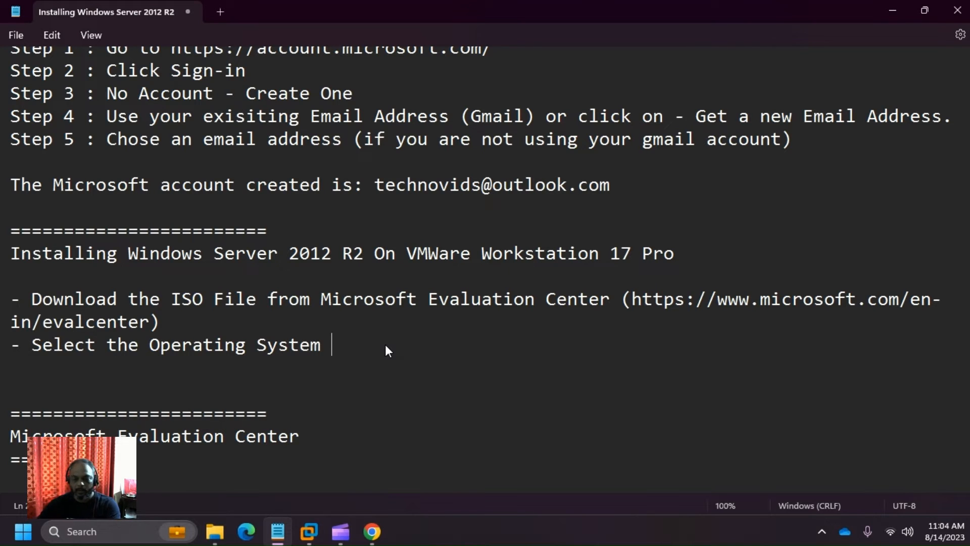
text((Win)
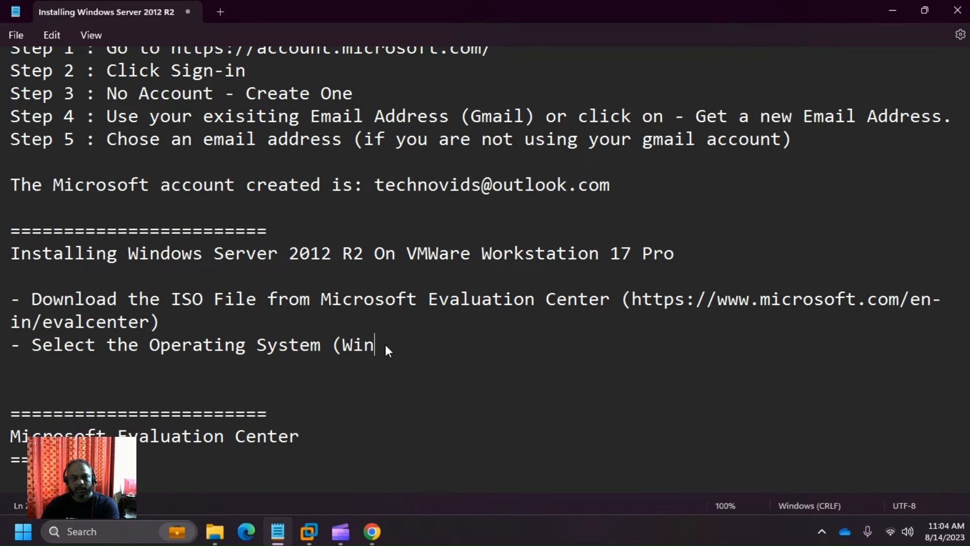
text(dows Serv)
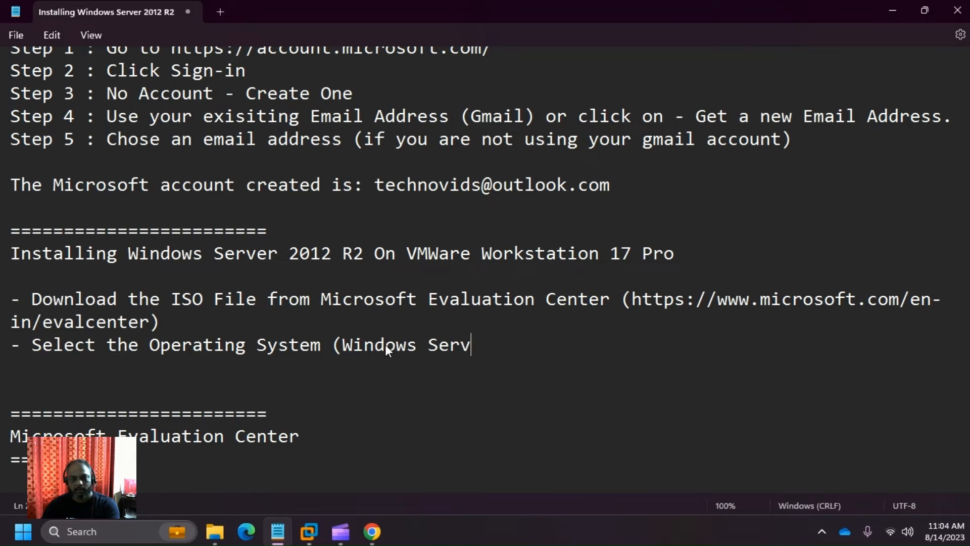
text(er 201)
key(BackSpace)
text(201)
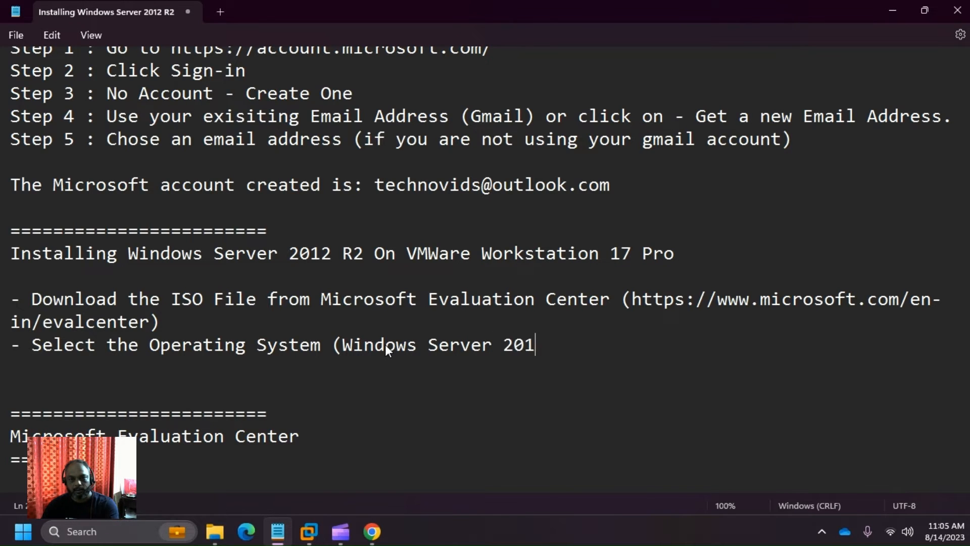
text(2 R2)
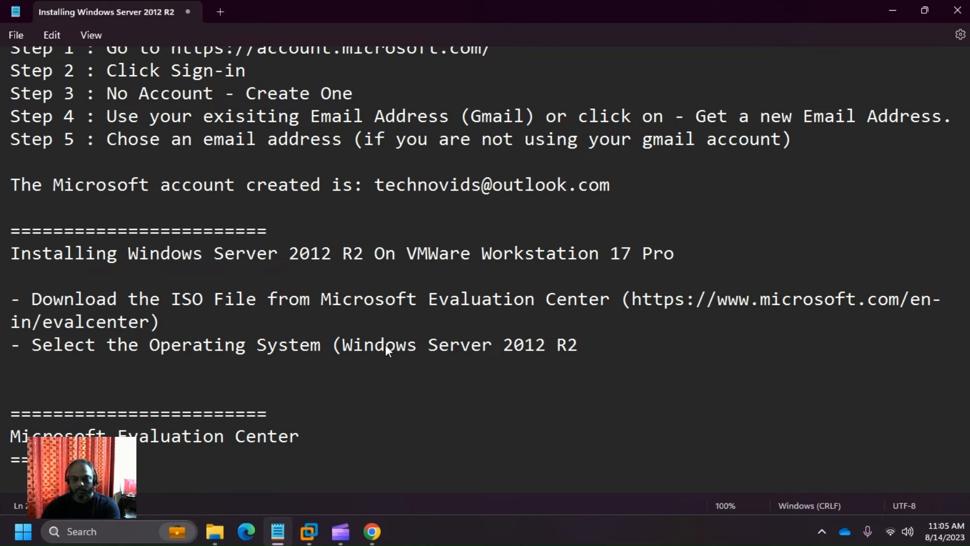
text())
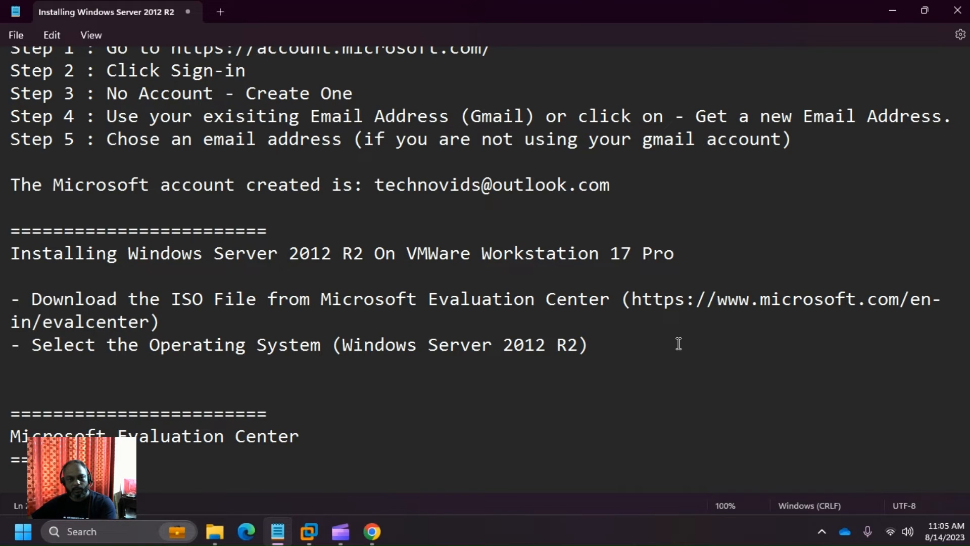
- Start another '-' bullet below the operating system step, checking the Evaluation Center page
key(alt+Tab)
scroll(681, 350, down, 7)
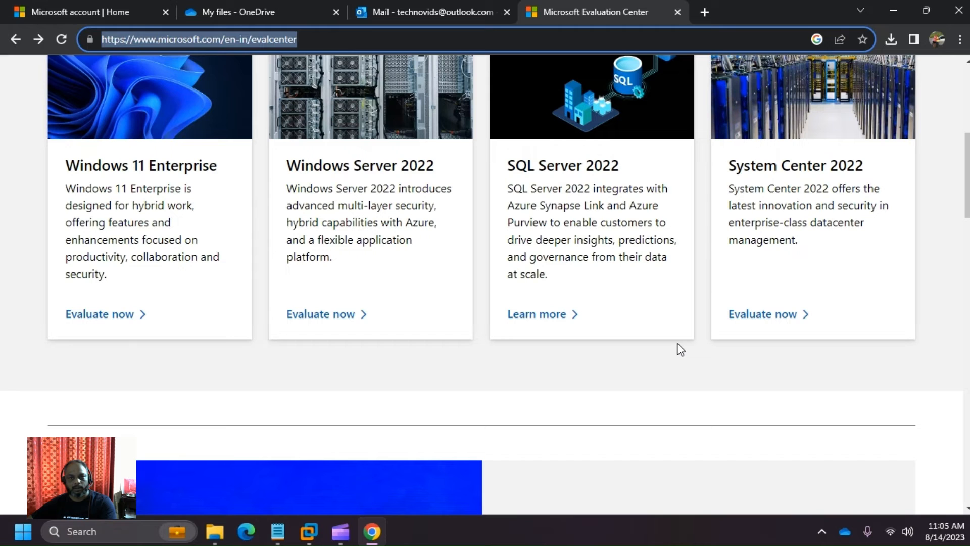
scroll(680, 349, up, 6)
key(alt+Tab)
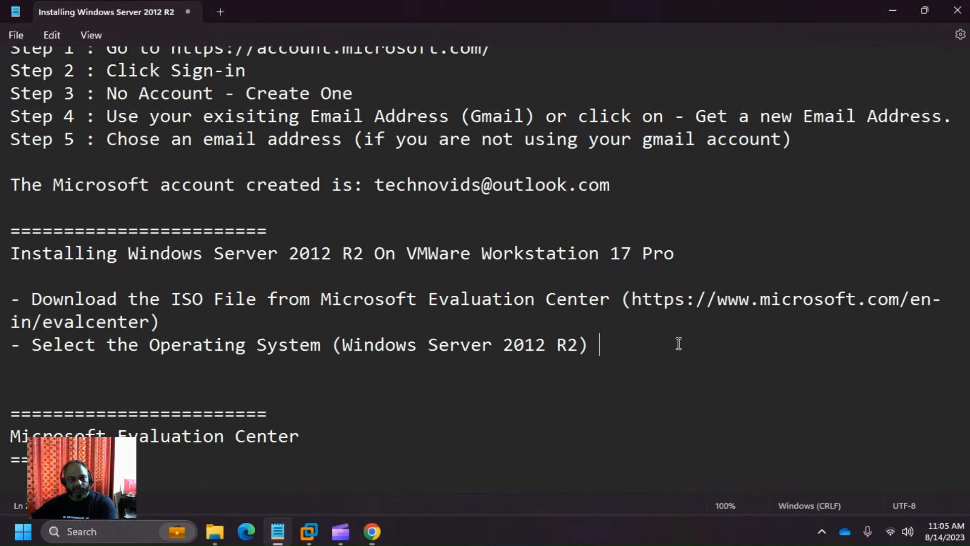
key(Return)
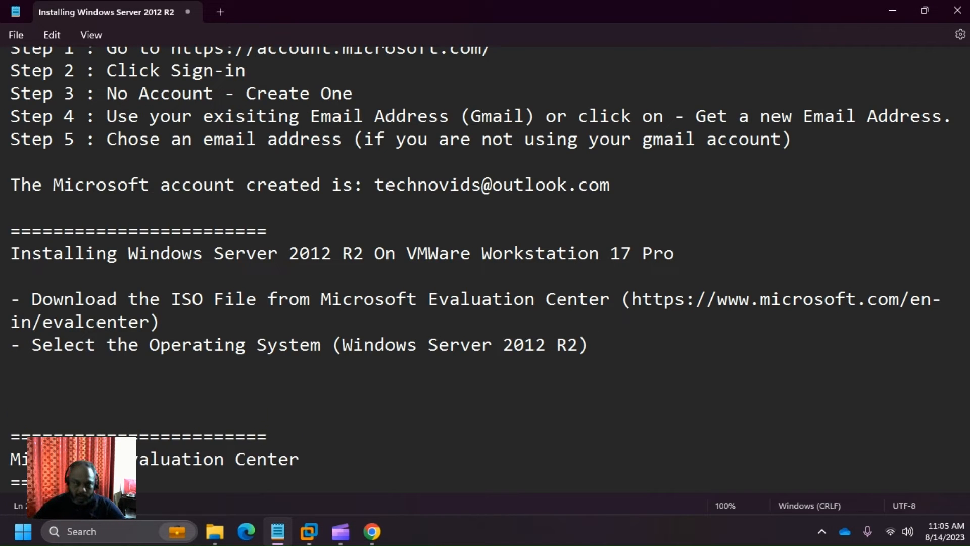
text(-)
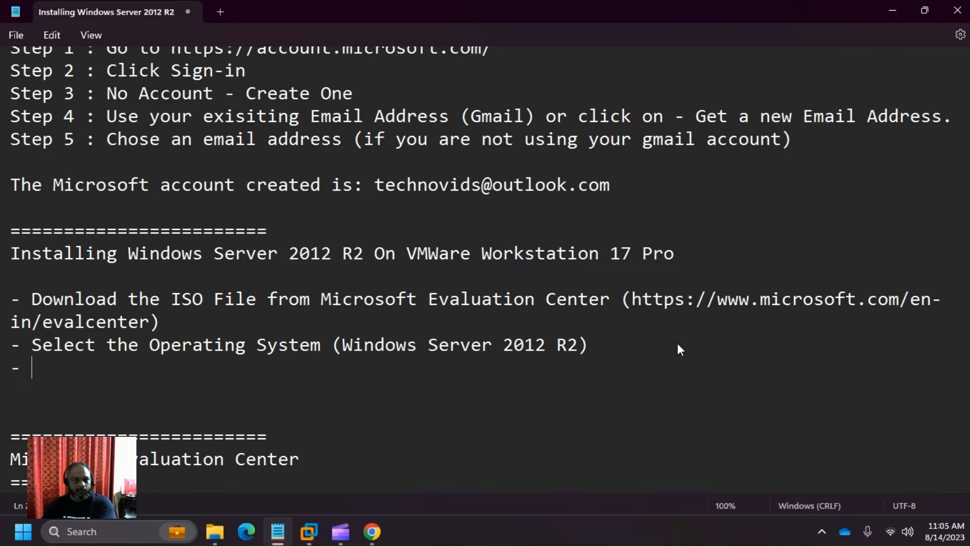
key(alt+Tab)
key(alt+Tab)
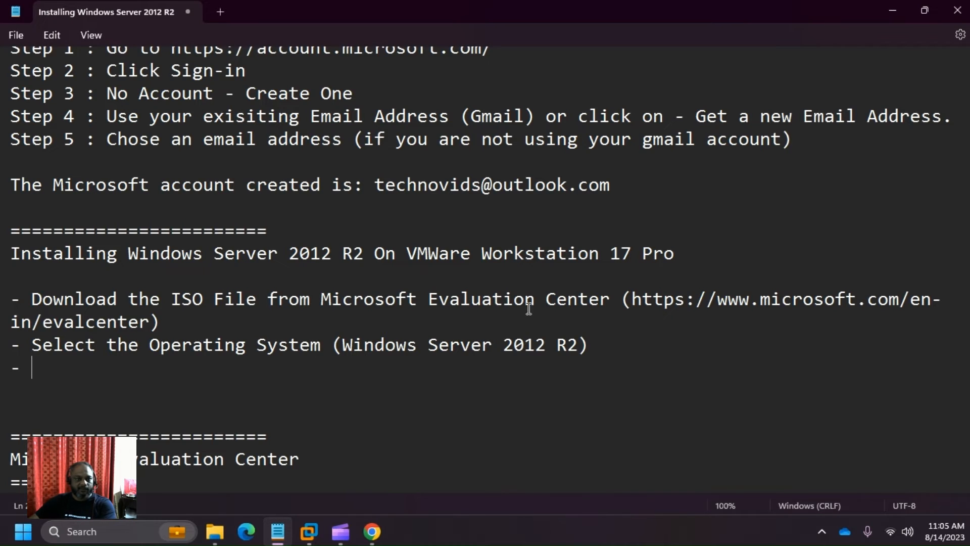
scroll(393, 399, down, 1)
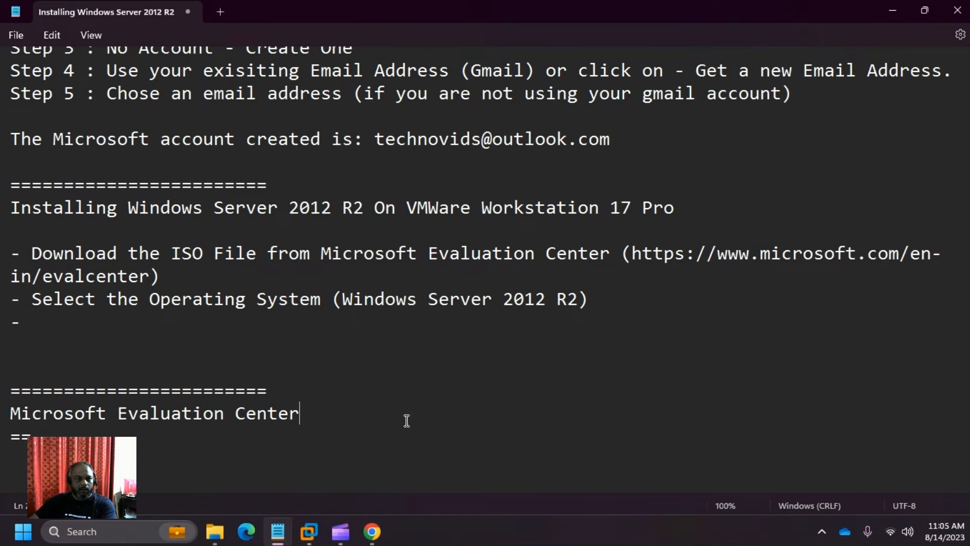
- Replace the old separator and Evaluation Center heading with a fresh row of = signs
drag(405, 418, 3, 393)
key(BackSpace)
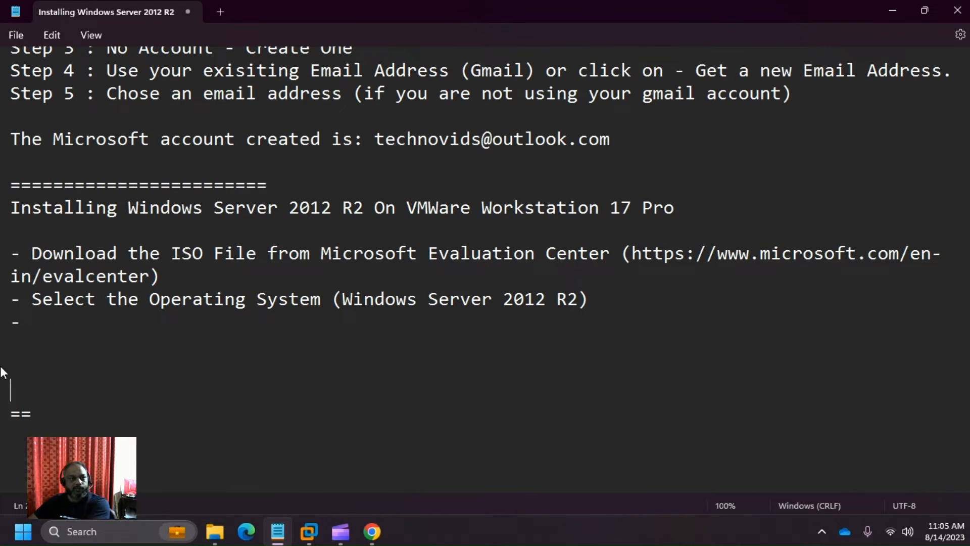
drag(59, 423, 10, 422)
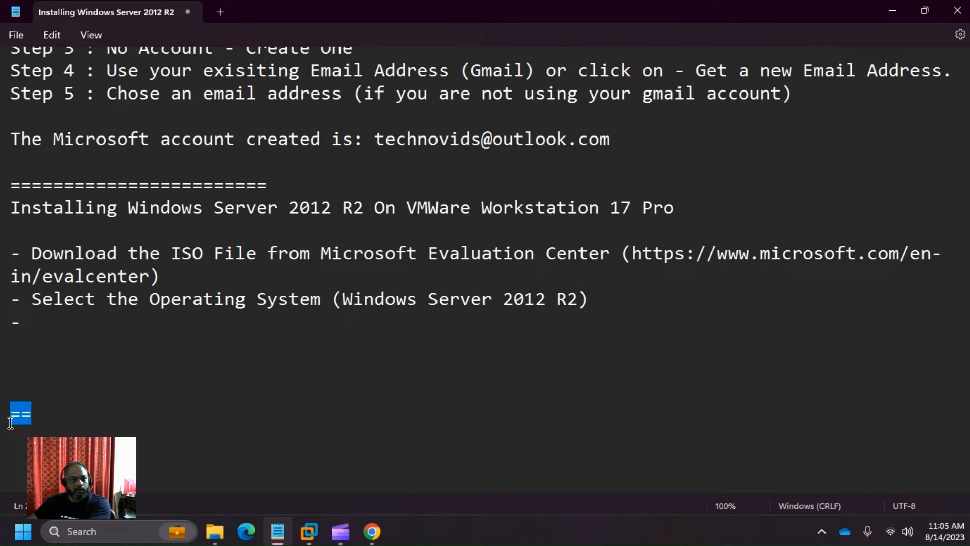
key(BackSpace)
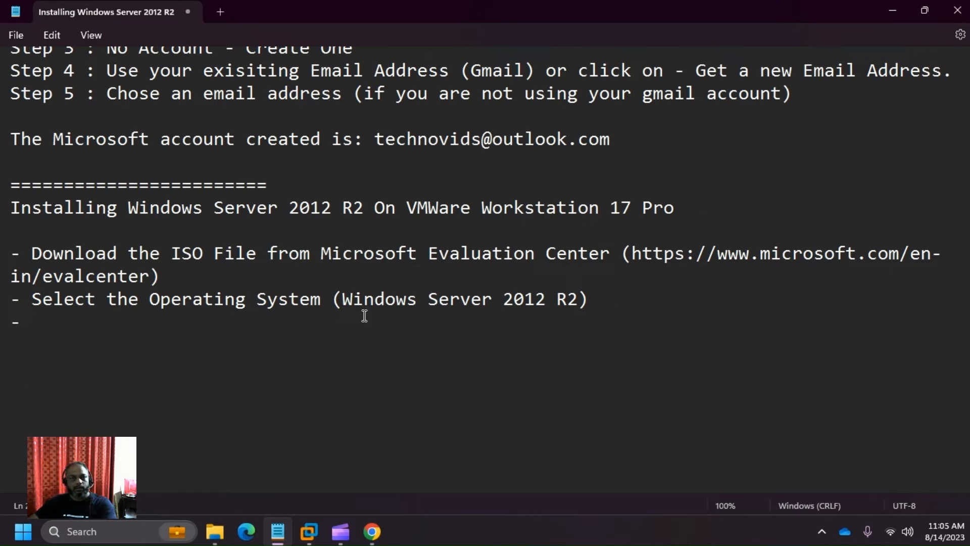
key(BackSpace)
key(BackSpace)
key(BackSpace)
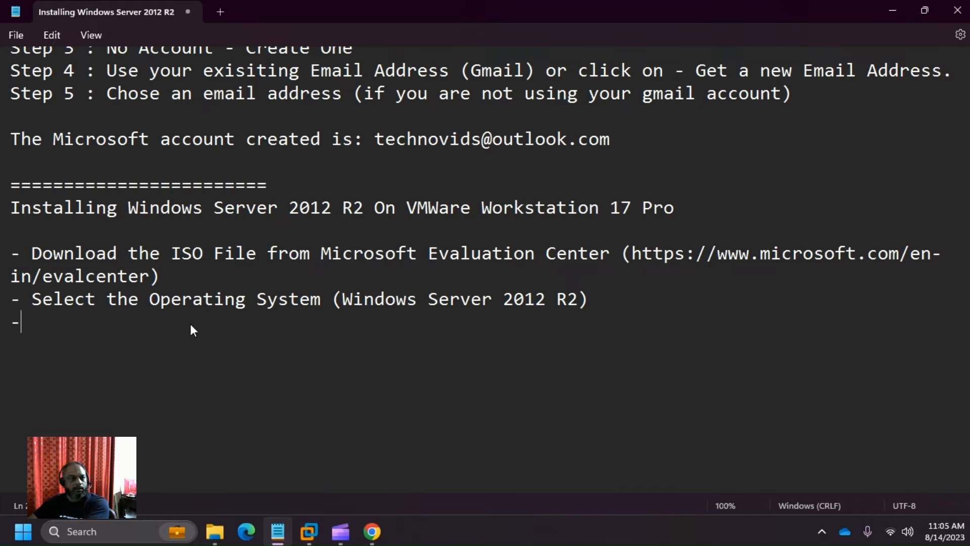
key(Return)
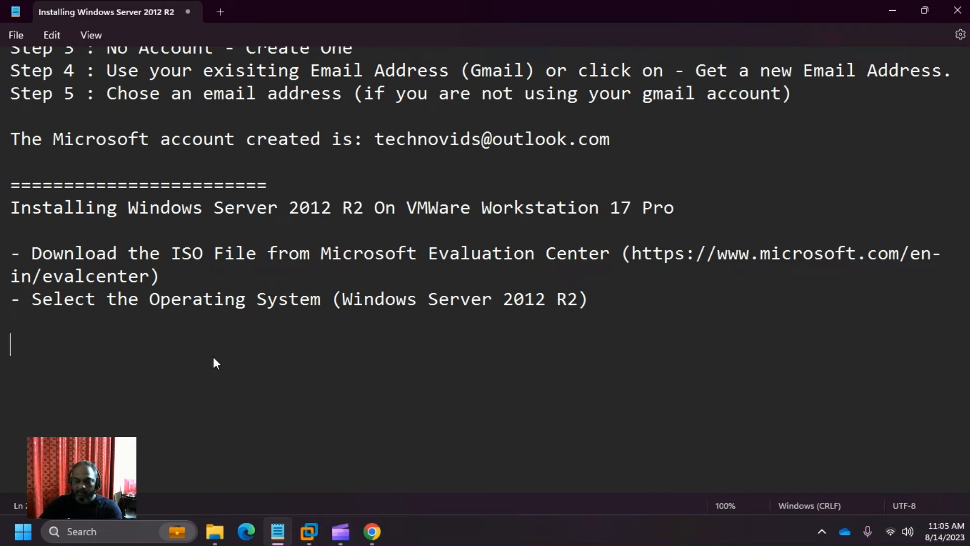
text(========================)
key(BackSpace)
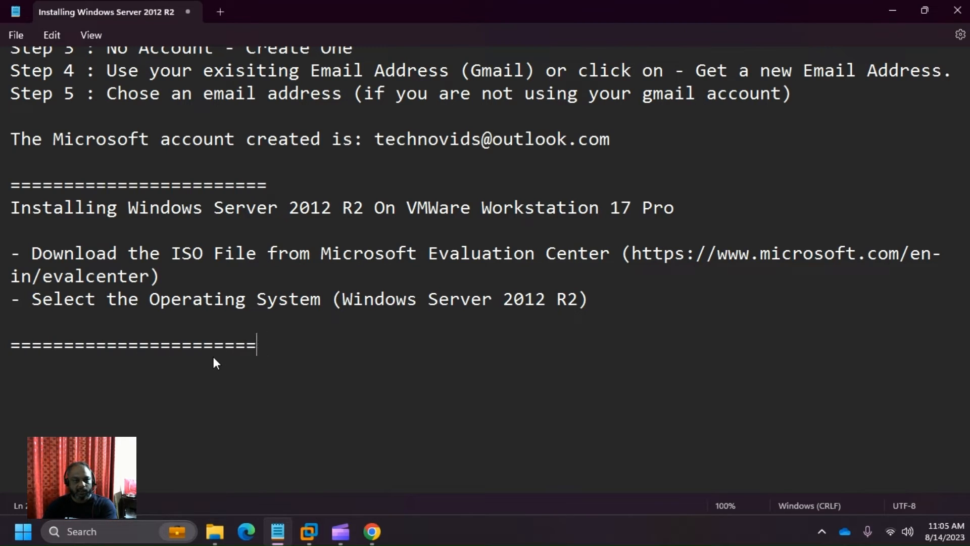
key(Return)
- Type the heading 'Installing Windows Server 2012 R2 on VMWare Workstation 17 pro.' below the divider
text(IOnstl)
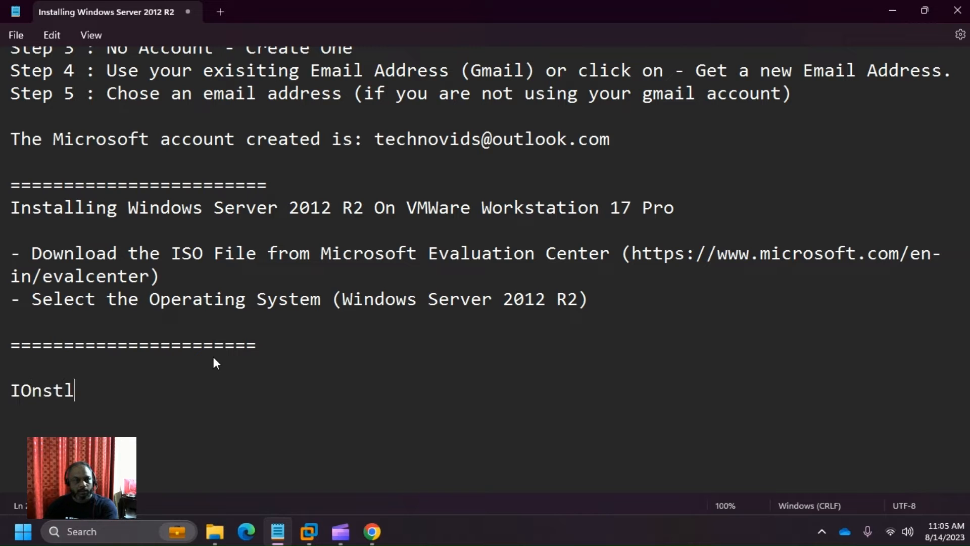
key(BackSpace)
key(BackSpace)
key(BackSpace)
key(BackSpace)
key(BackSpace)
text(nsta)
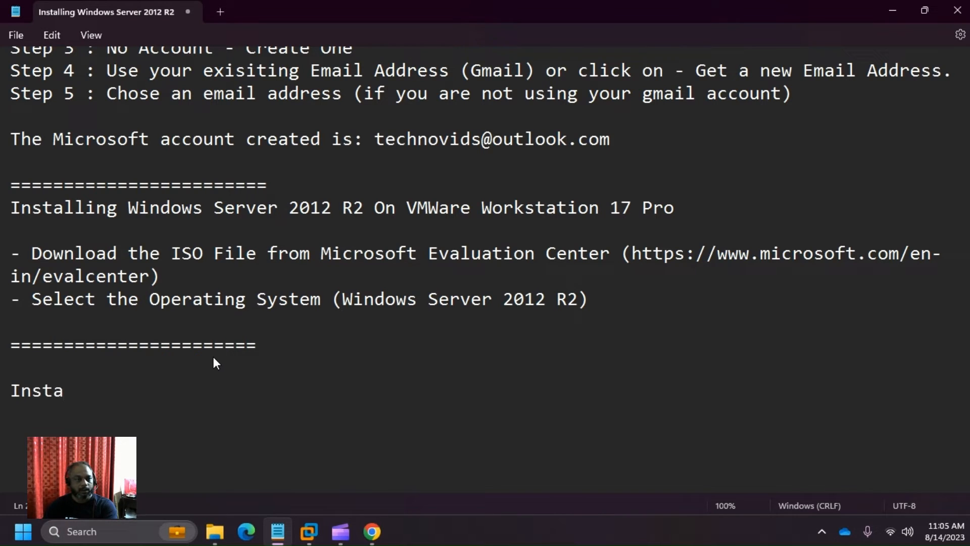
key(BackSpace)
text(all)
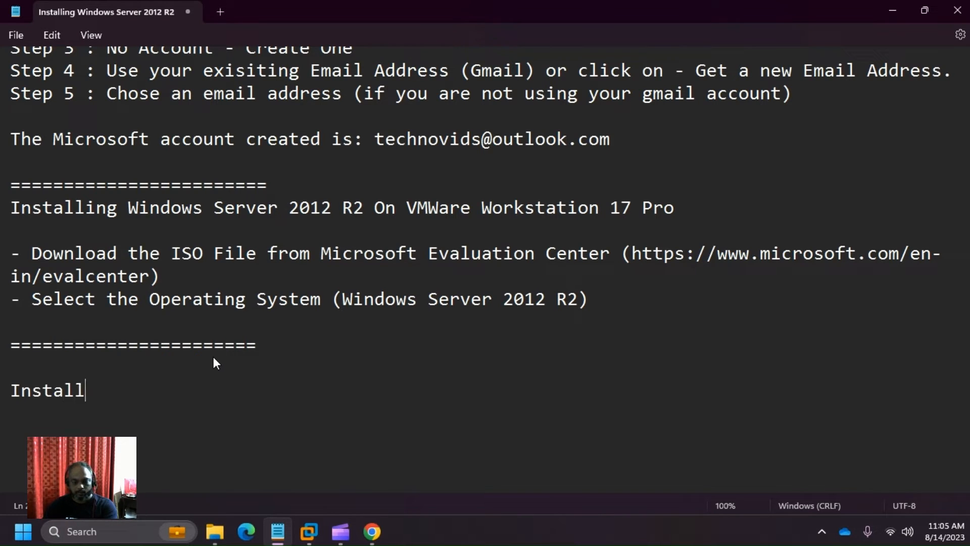
text(ing Window)
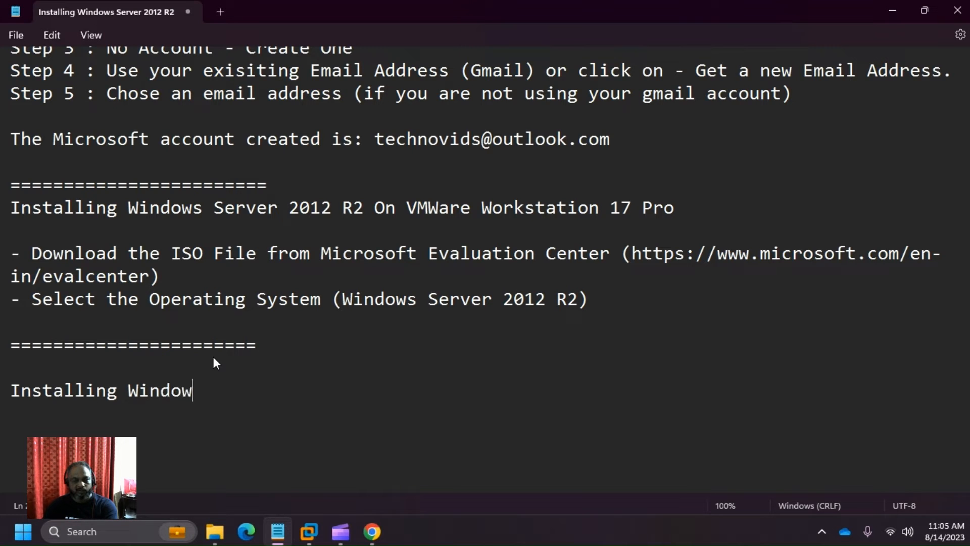
text(s Server )
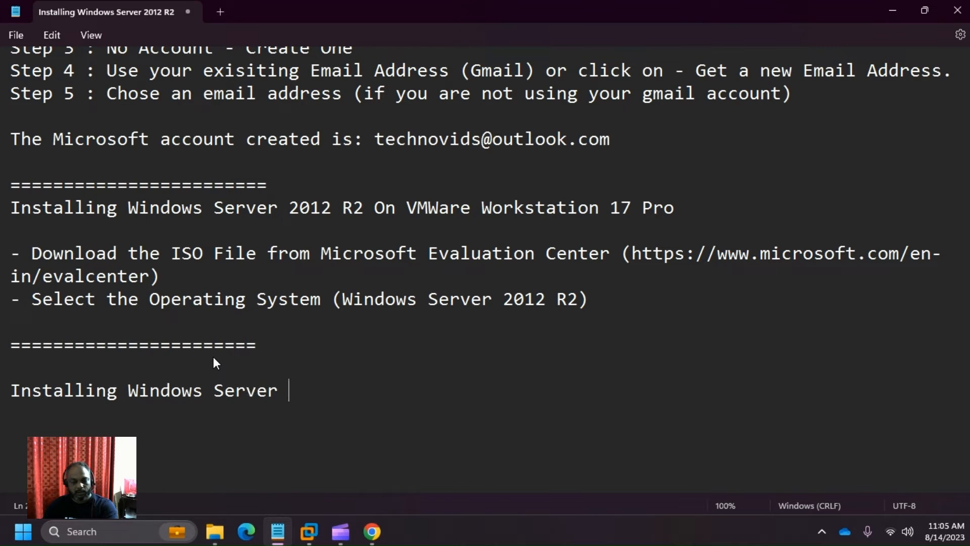
text(2012 R)
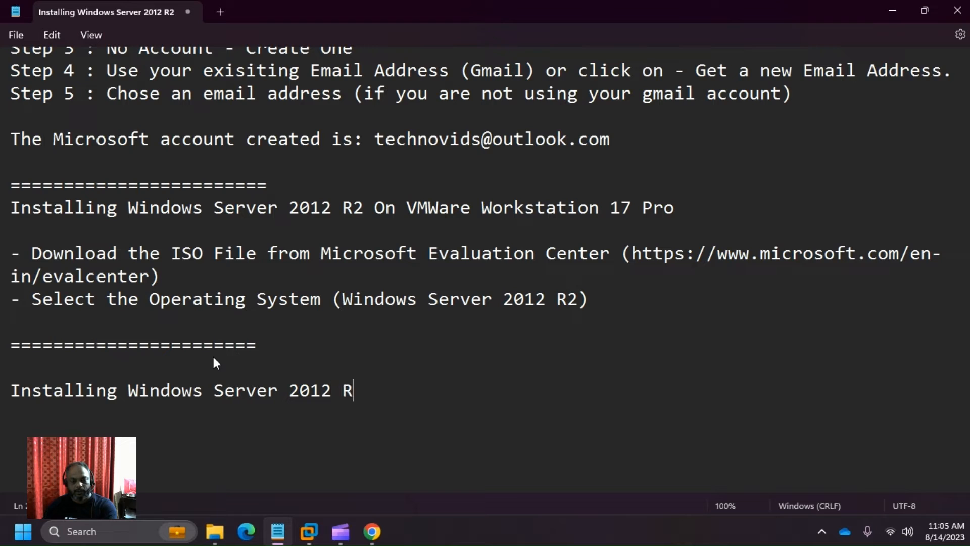
text(2 on )
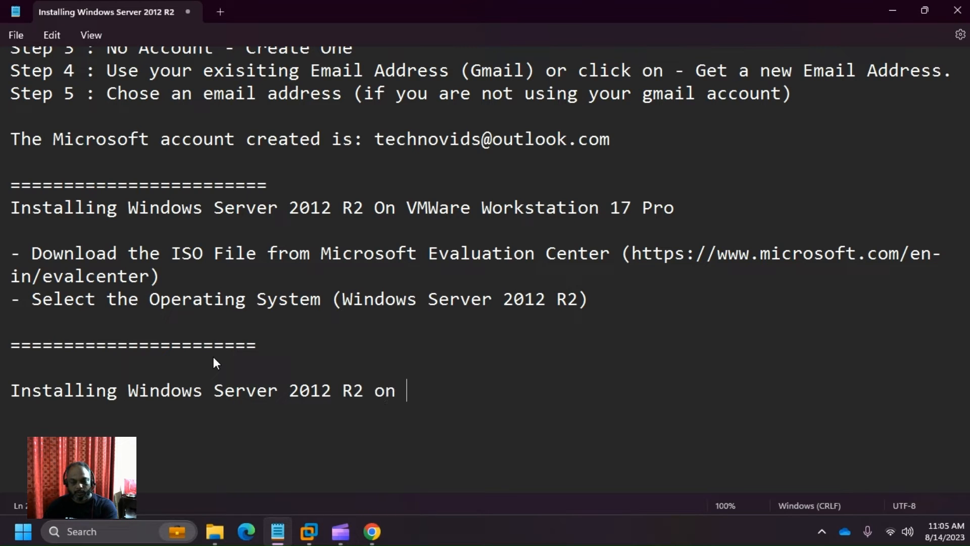
text(VMWare Works)
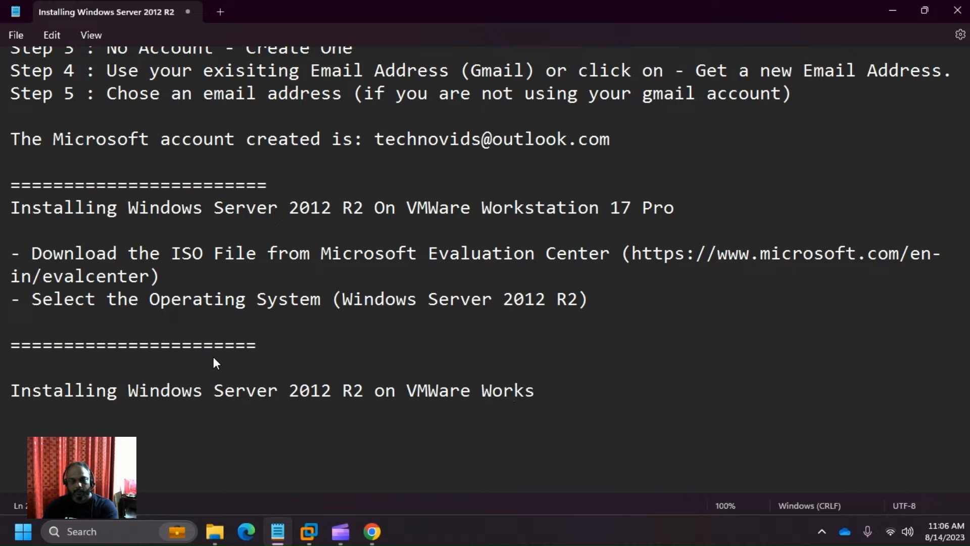
text(tation)
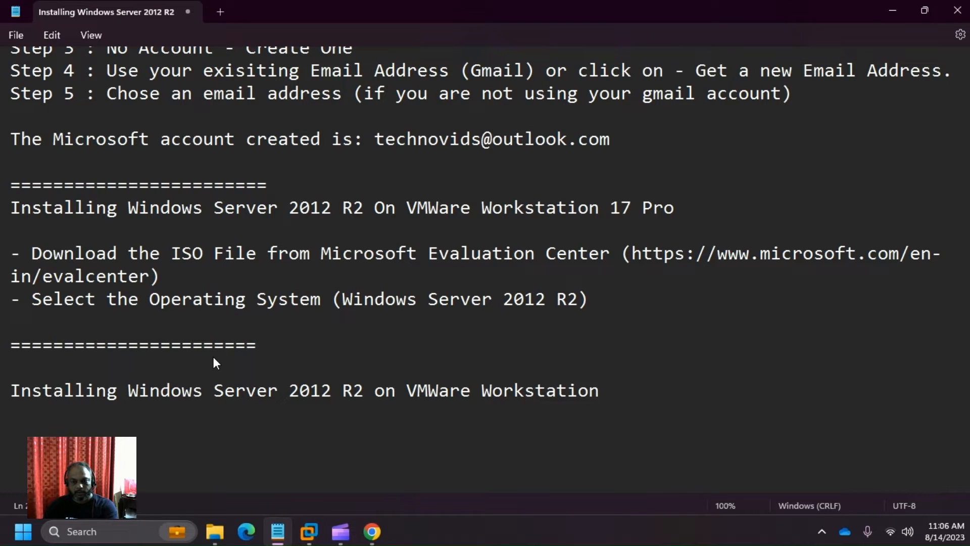
text( 17 pro.)
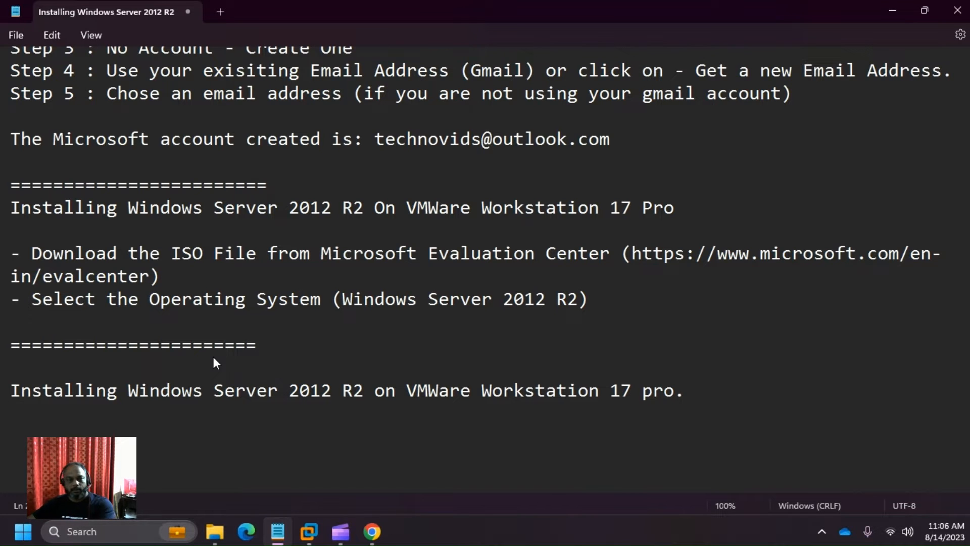
key(Return)
key(Return)
key(alt+Tab)
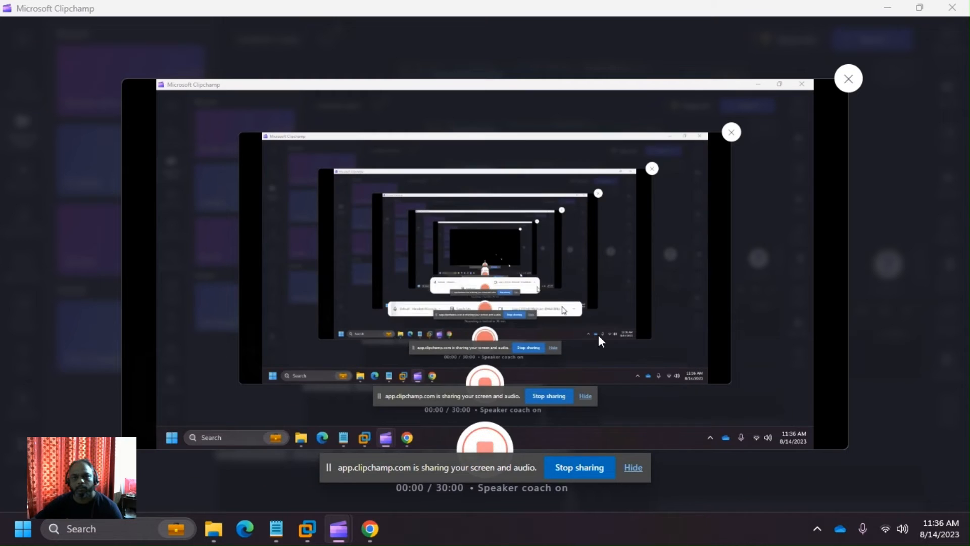
- Deselect the 'Installing … VMWare Workstation 17 pro.' heading and add an empty line beneath it
click(889, 4)
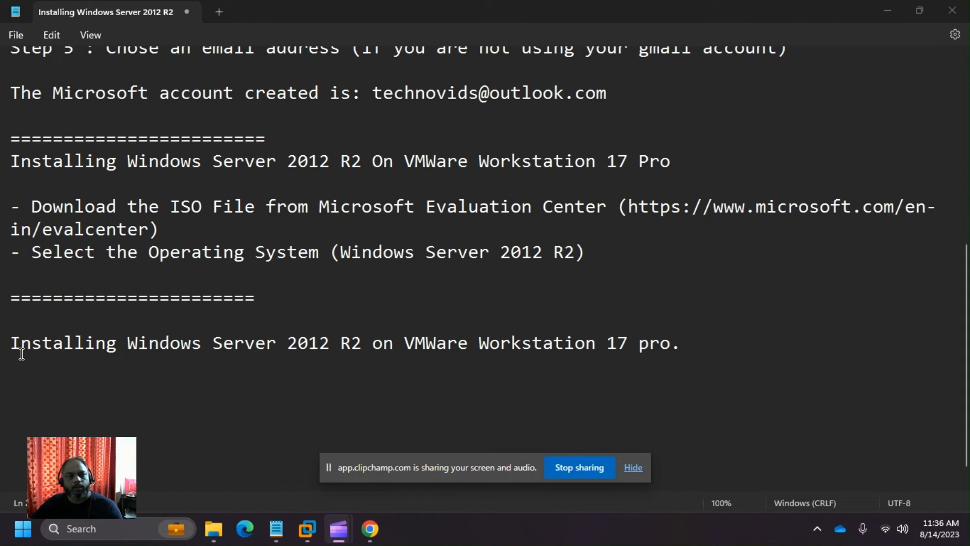
drag(12, 343, 674, 357)
click(633, 467)
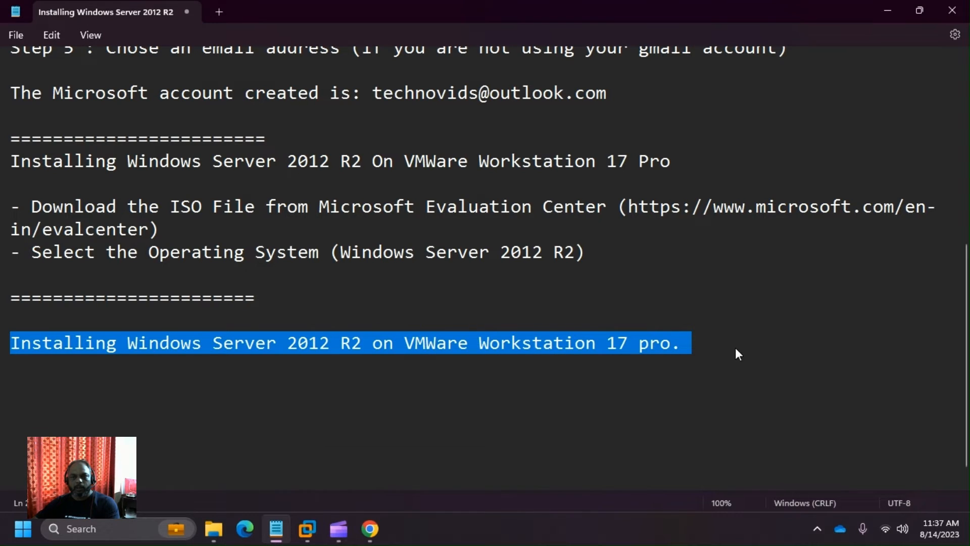
click(735, 348)
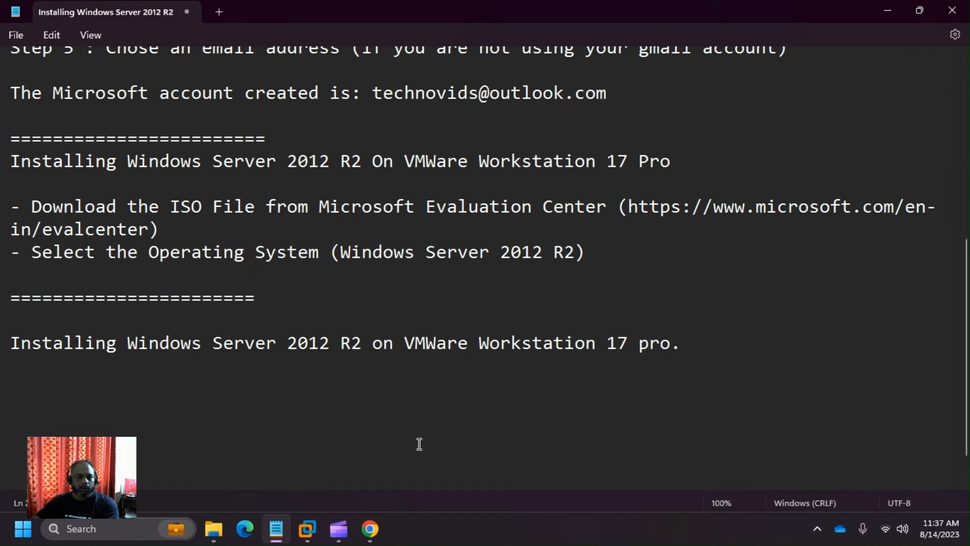
key(Return)
mouse_move(310, 531)
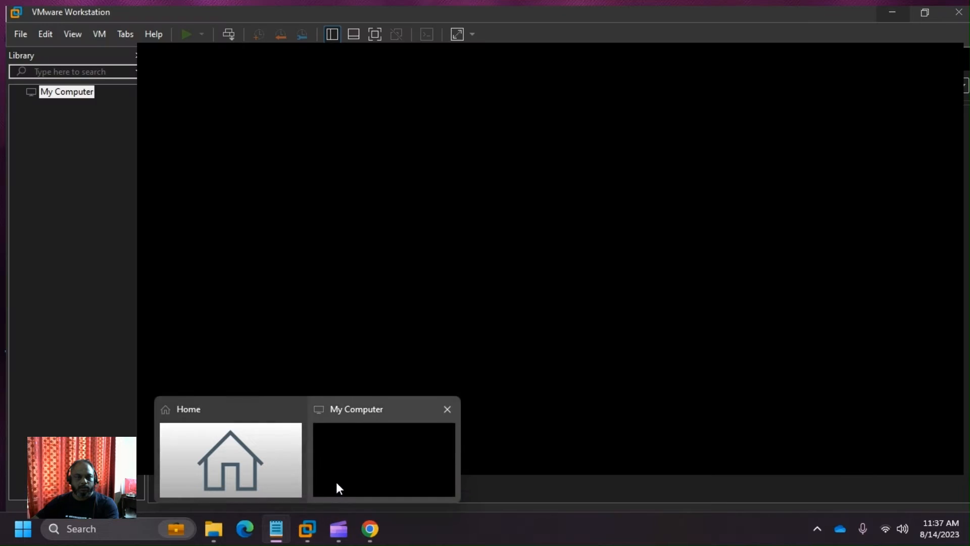
- Start a new virtual machine from VMware's File menu using the Custom (advanced) configuration
click(336, 481)
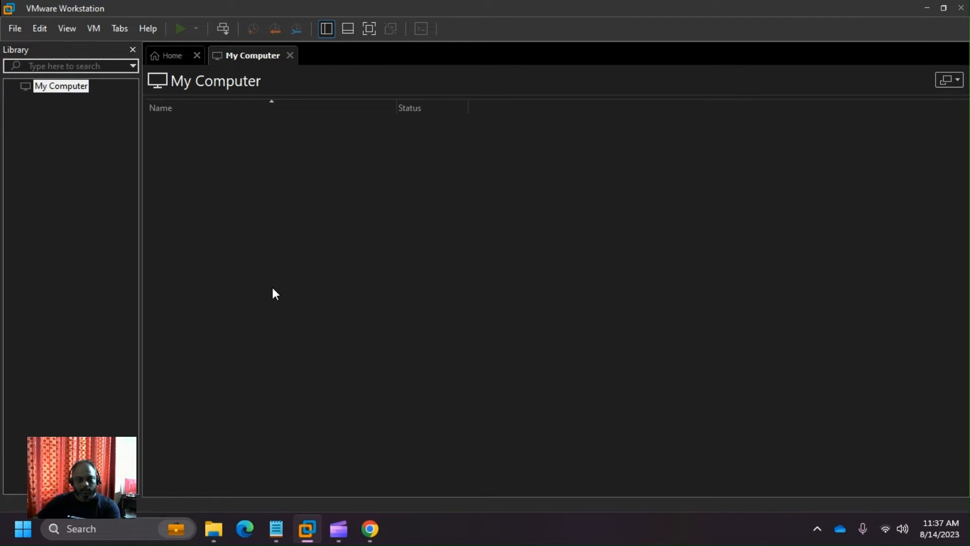
click(16, 31)
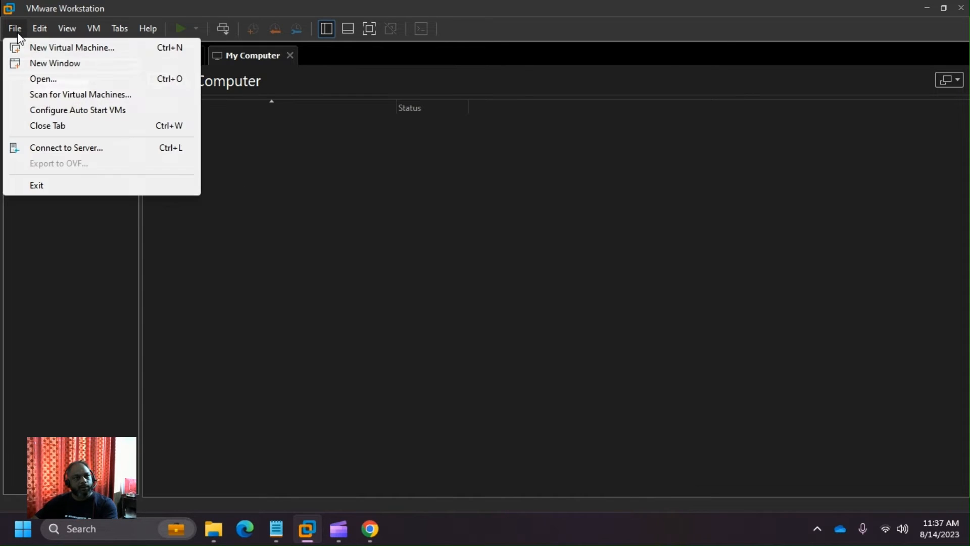
click(56, 50)
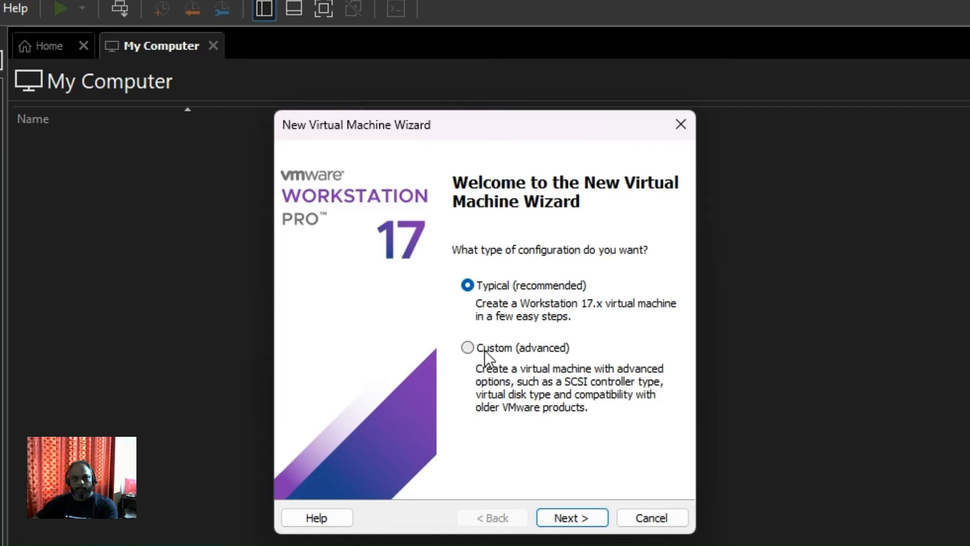
click(465, 350)
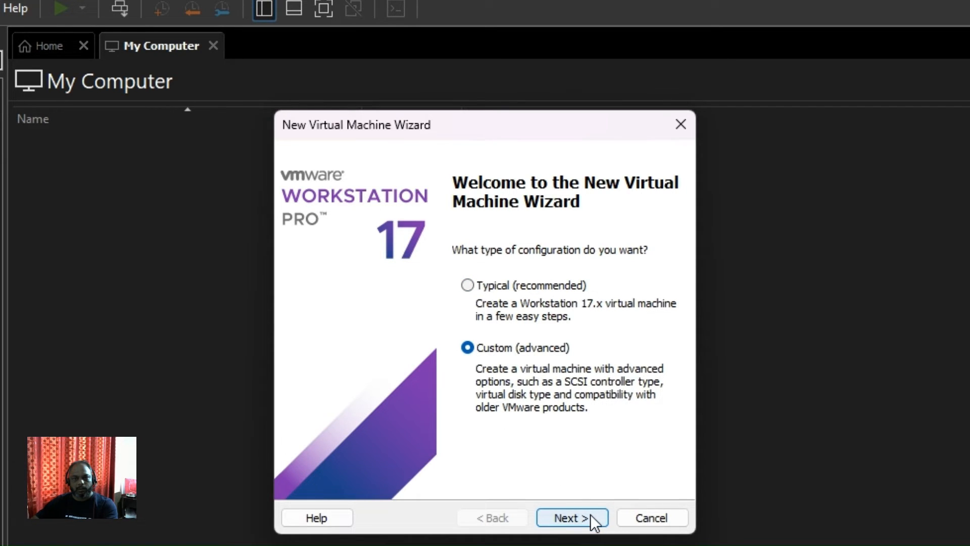
click(573, 518)
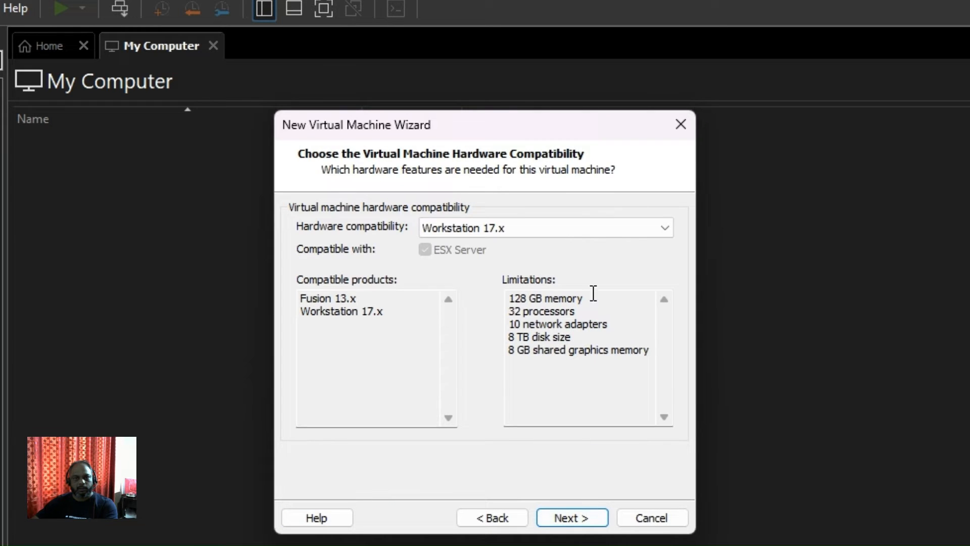
- Keep Workstation 17.x hardware compatibility and continue to guest OS installation
click(664, 227)
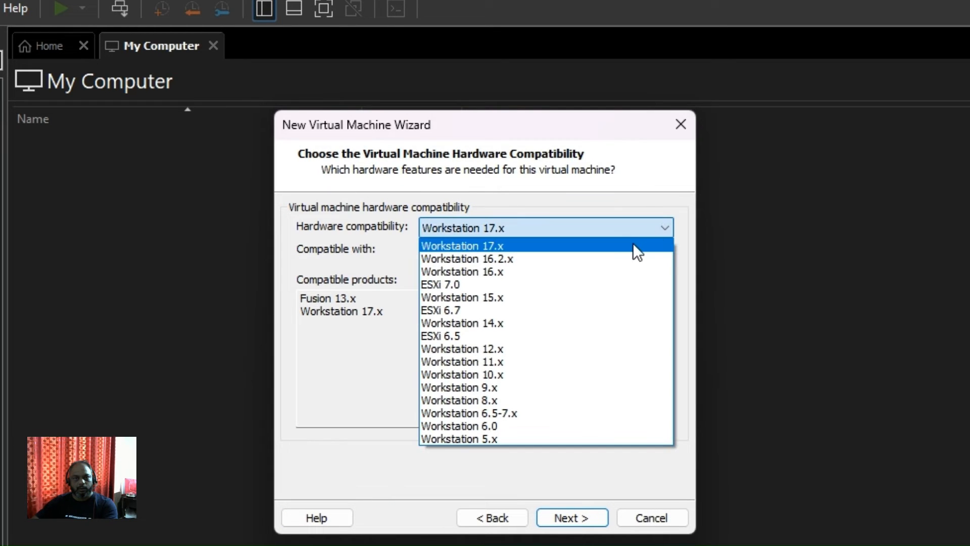
click(569, 248)
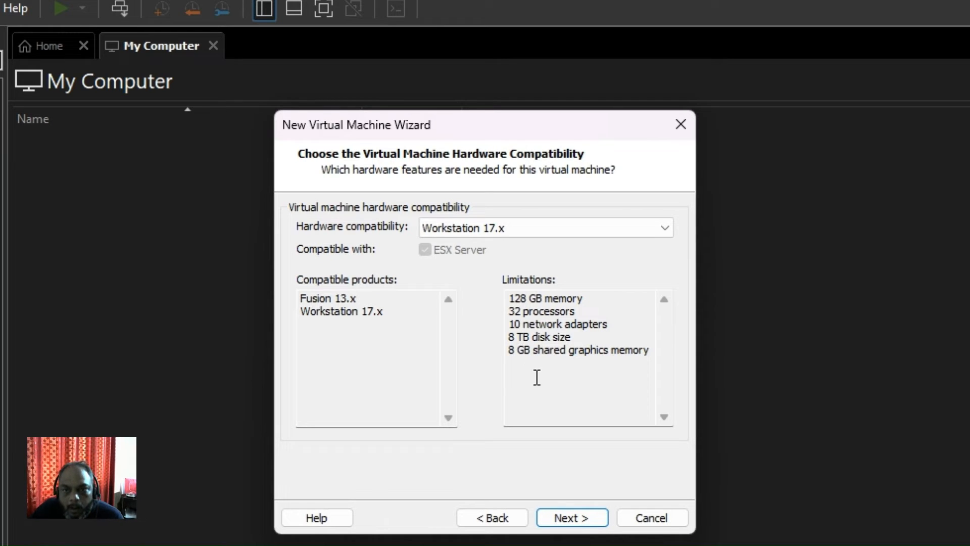
click(568, 517)
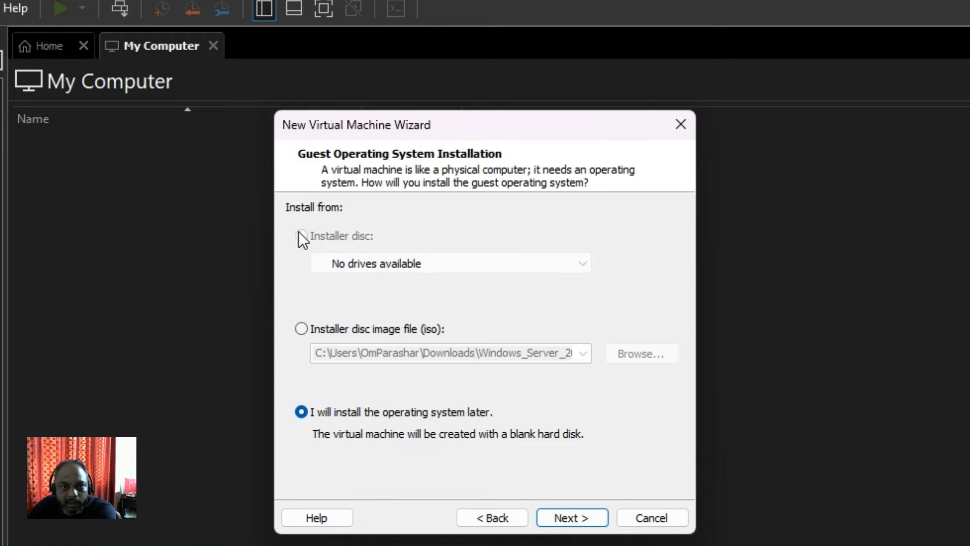
- Browse to the Windows Server 2012 R2 ISO in D:\Downloads, then choose installing the OS later
click(301, 329)
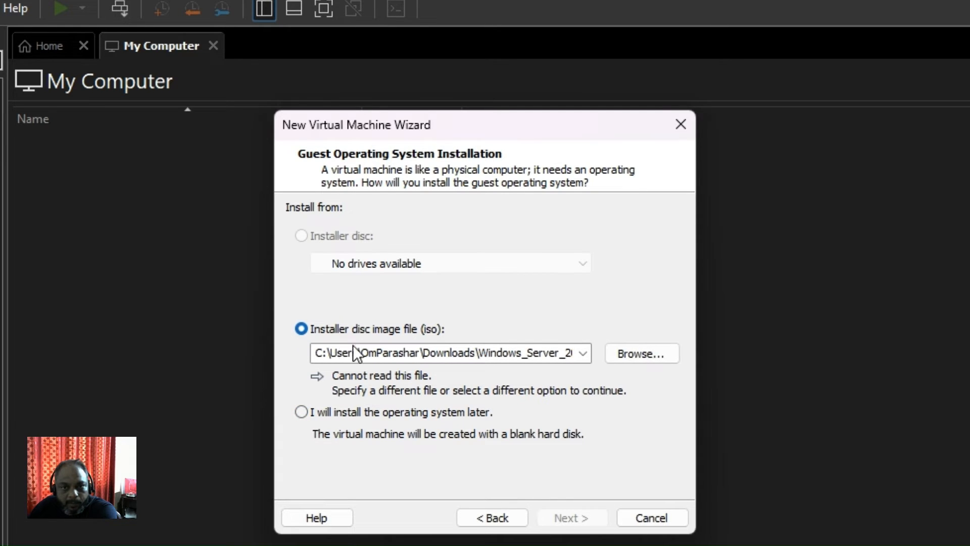
click(663, 354)
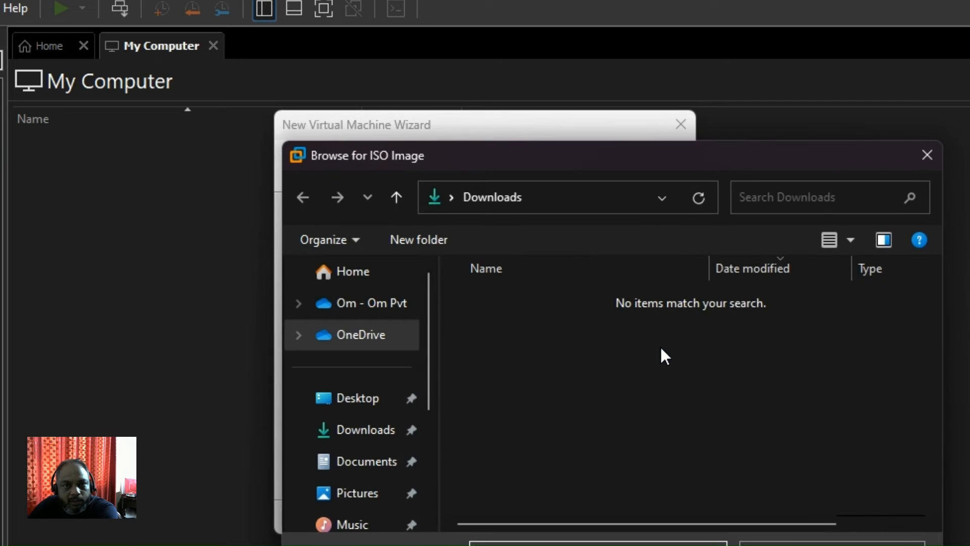
scroll(353, 407, down, 5)
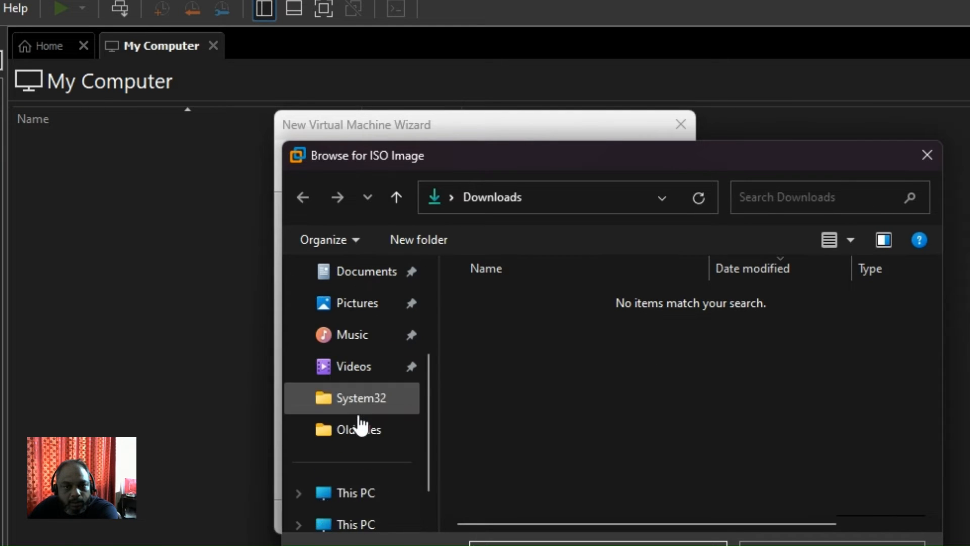
click(365, 501)
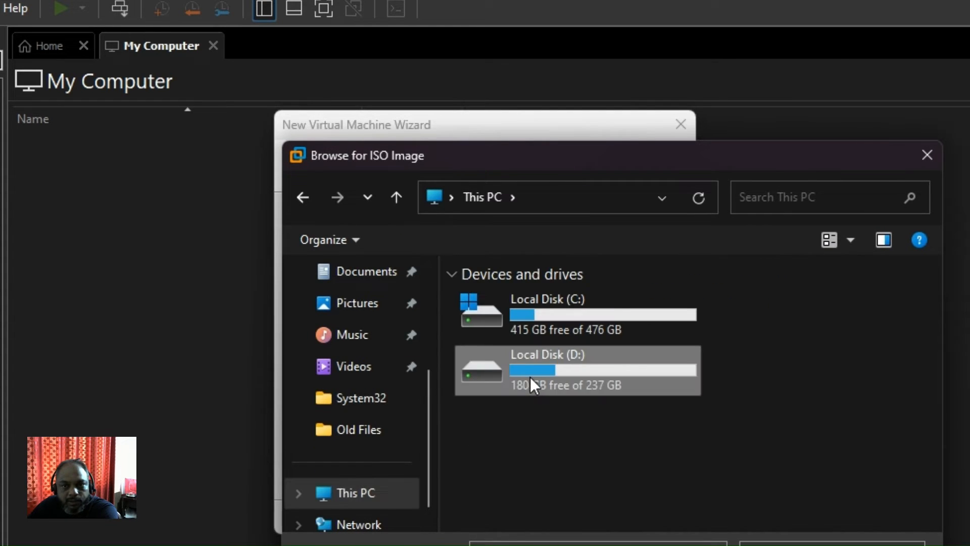
double_click(531, 382)
double_click(530, 323)
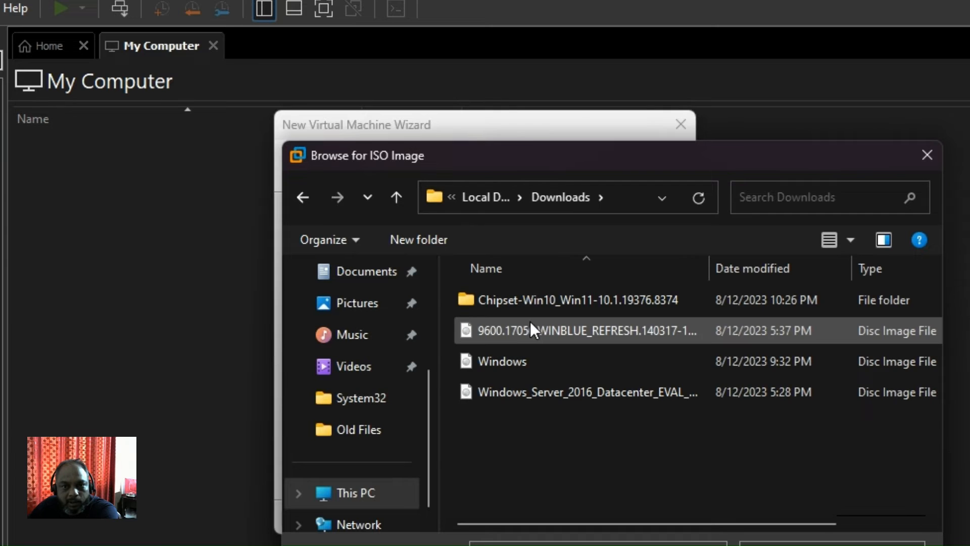
click(532, 329)
click(705, 540)
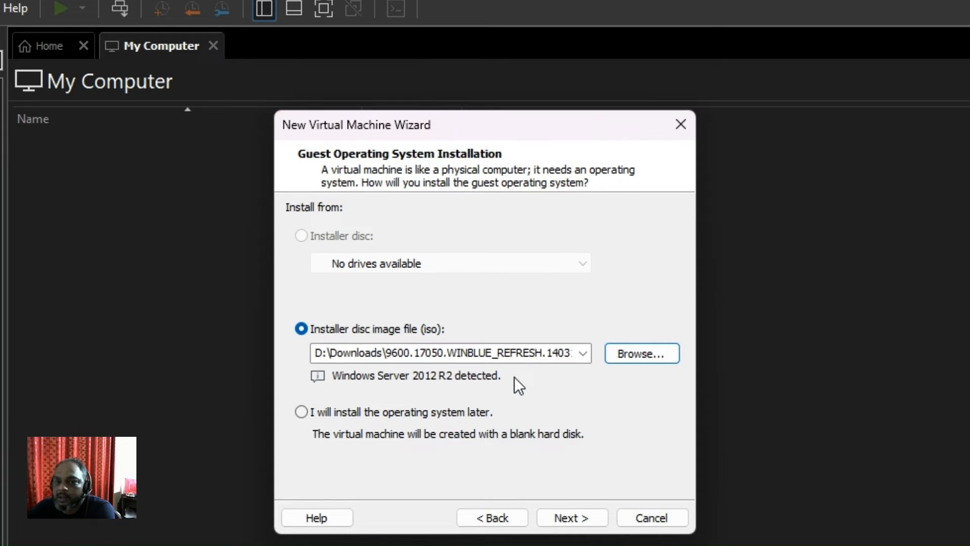
click(305, 413)
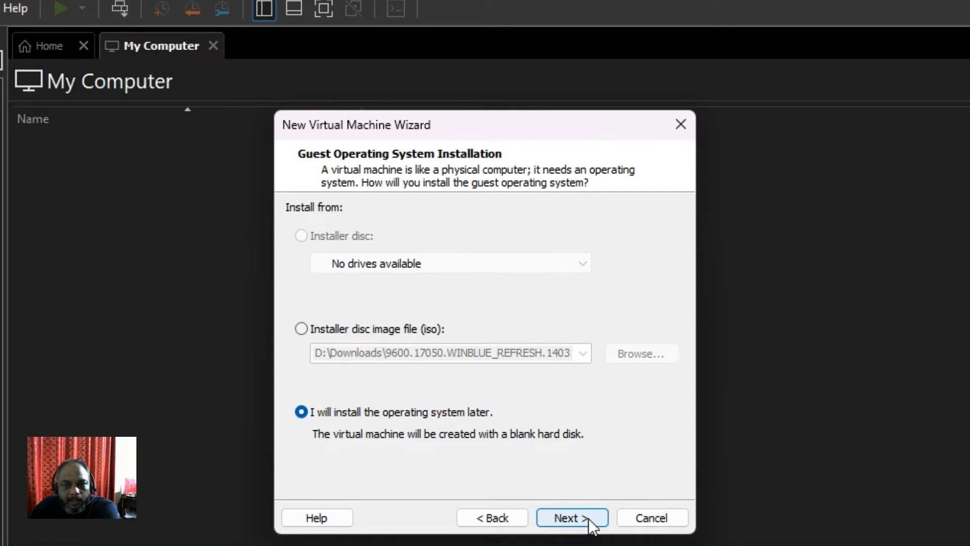
click(572, 518)
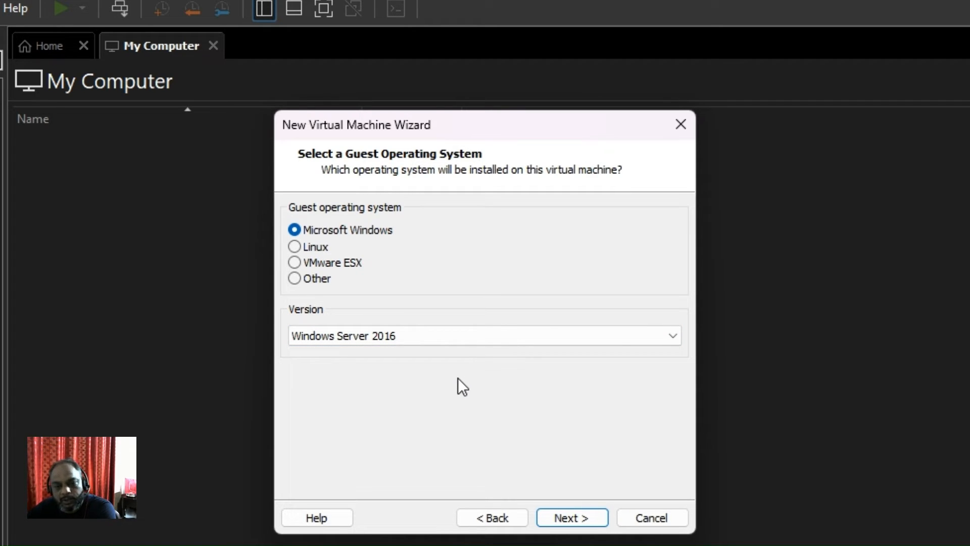
- Set the Microsoft Windows guest version to Windows Server 2012 and continue
click(663, 341)
click(628, 387)
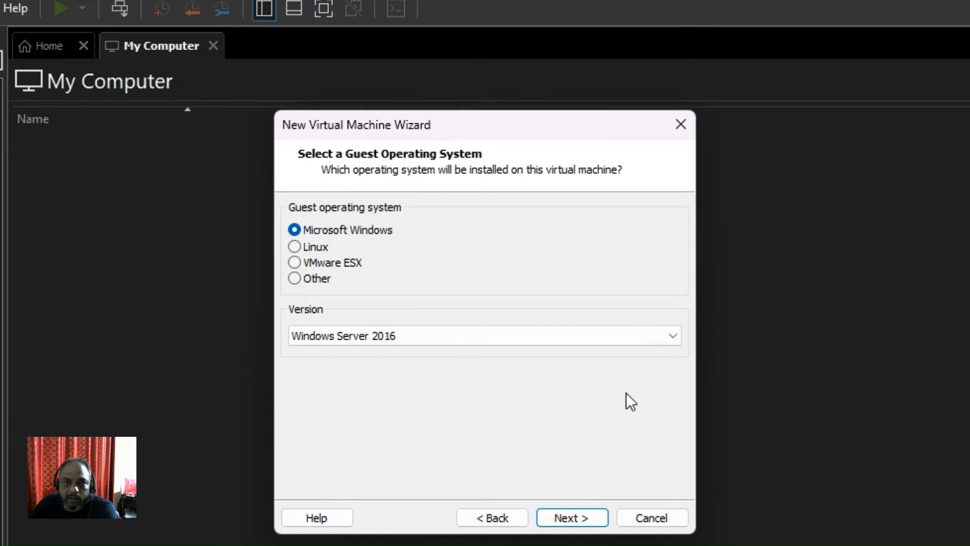
click(657, 336)
scroll(652, 328, down, 1)
scroll(541, 307, up, 2)
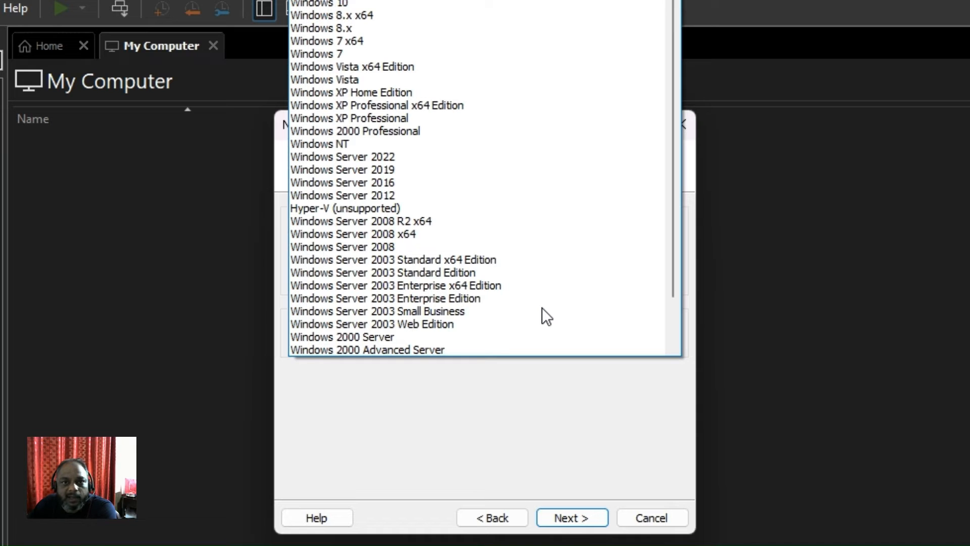
scroll(542, 307, down, 2)
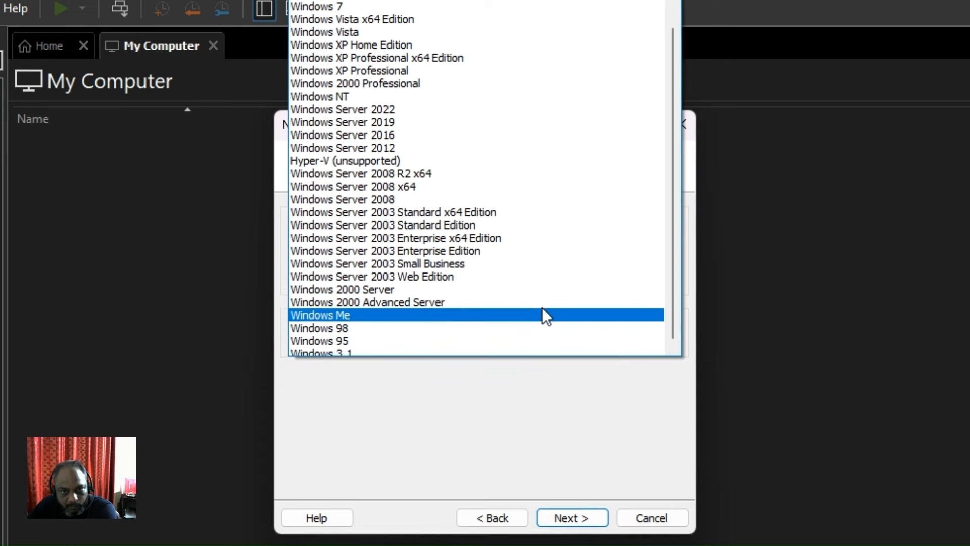
scroll(540, 301, up, 2)
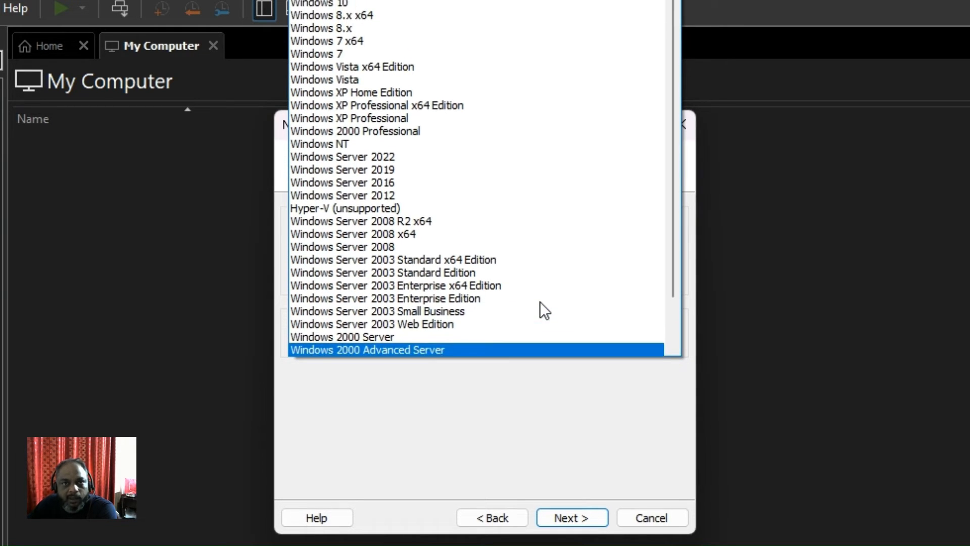
click(352, 195)
click(581, 518)
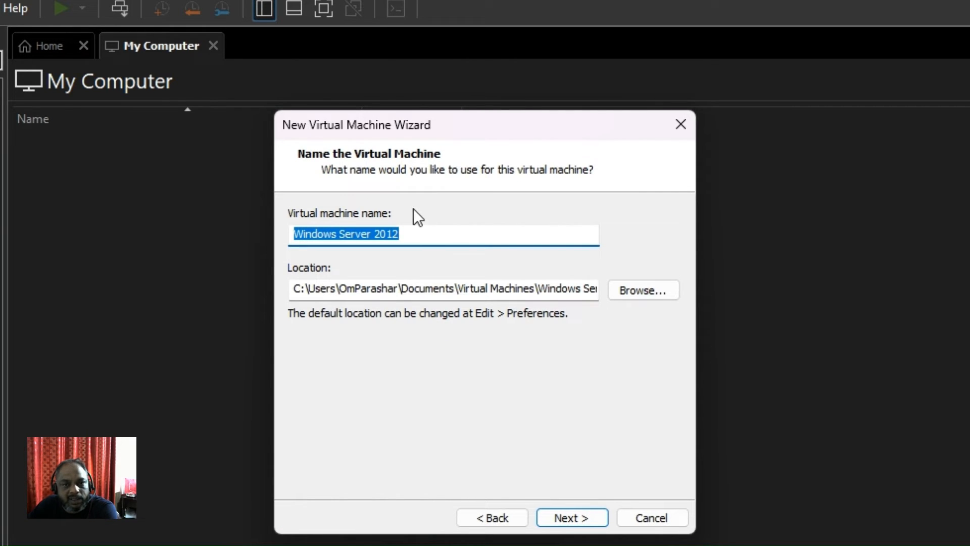
- Keep the machine name Windows Server 2012 and browse for a different location folder
click(434, 236)
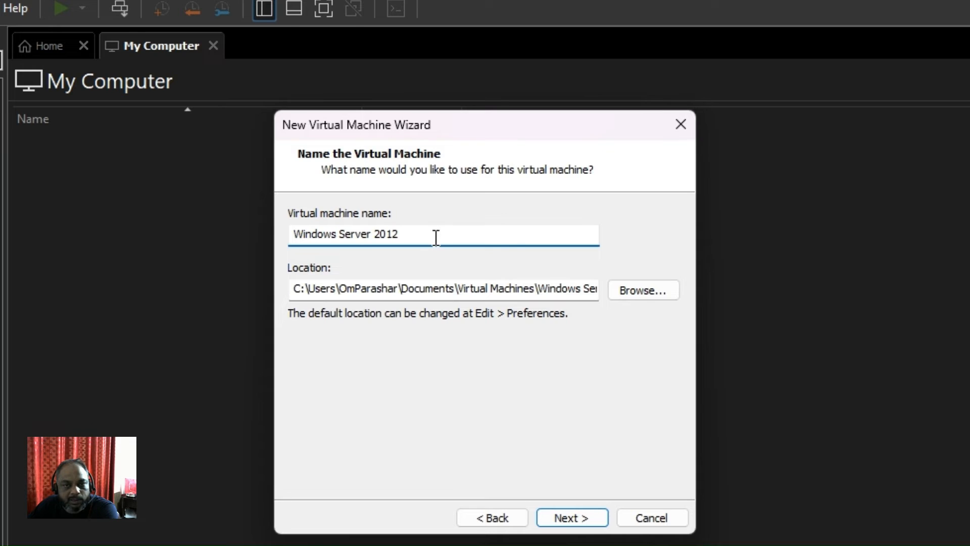
double_click(435, 238)
click(436, 238)
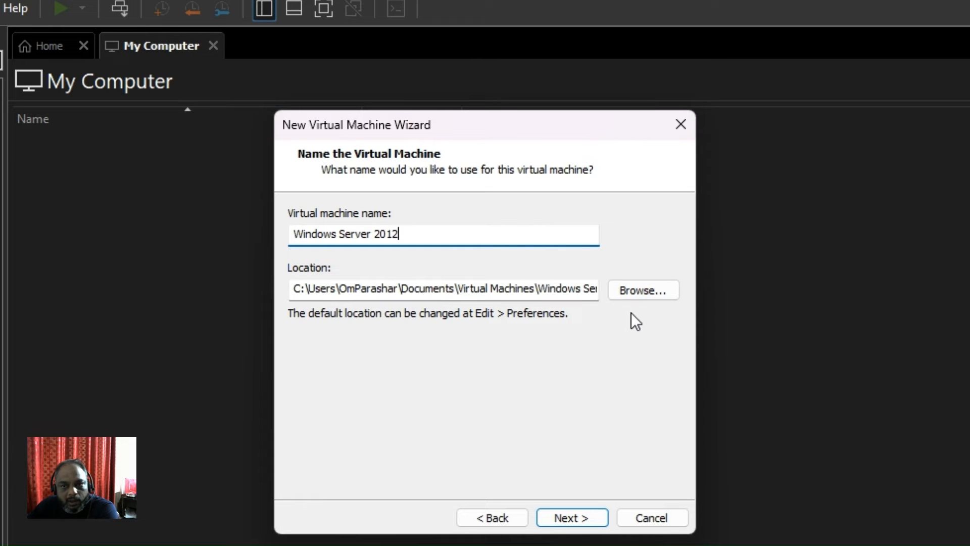
click(633, 293)
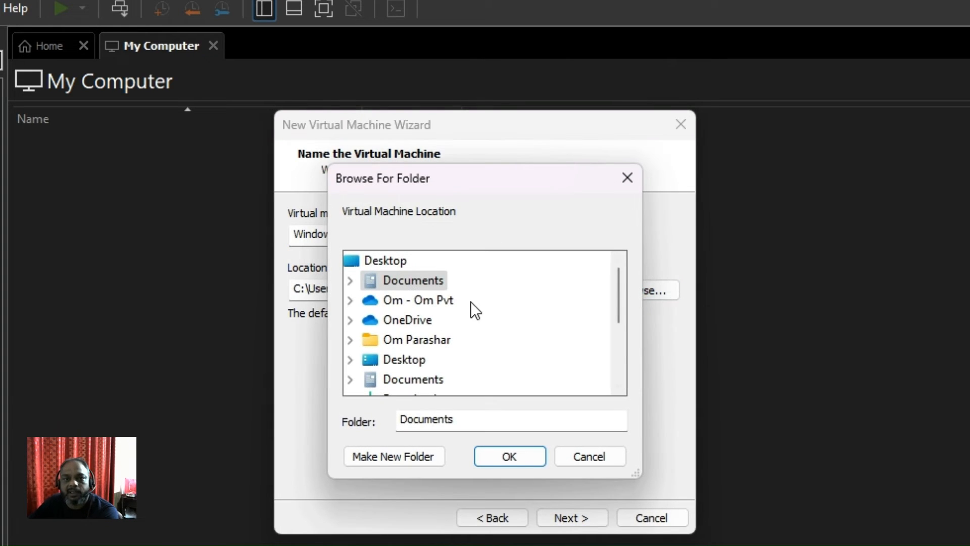
click(350, 281)
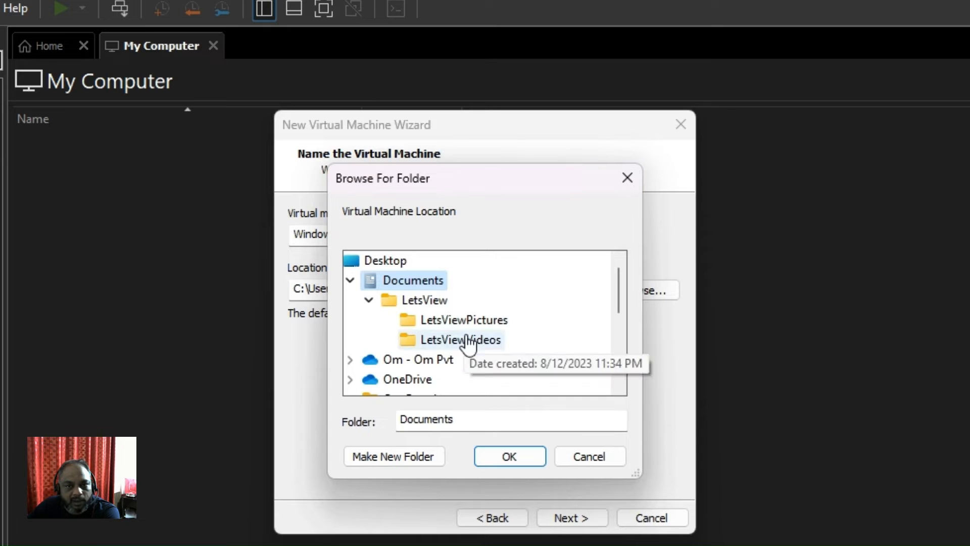
click(350, 281)
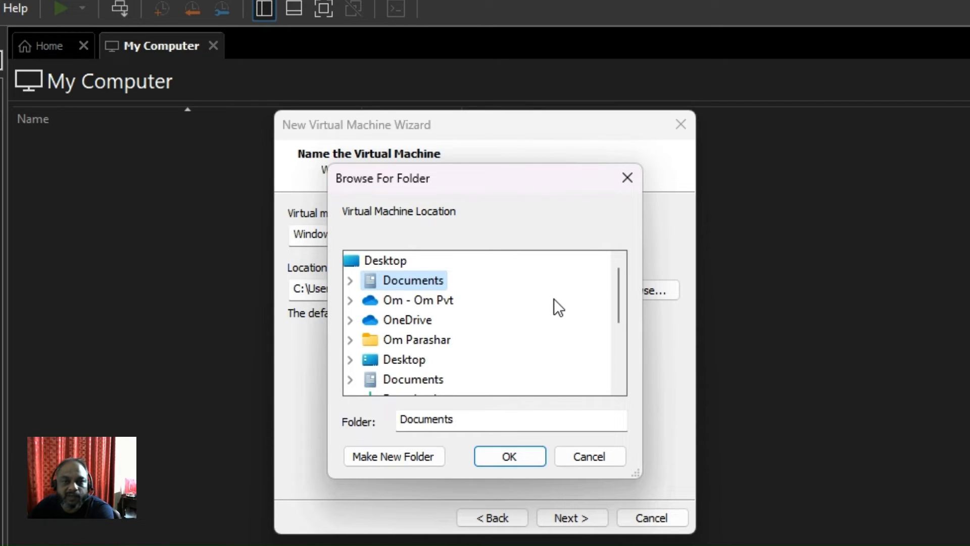
scroll(480, 316, down, 2)
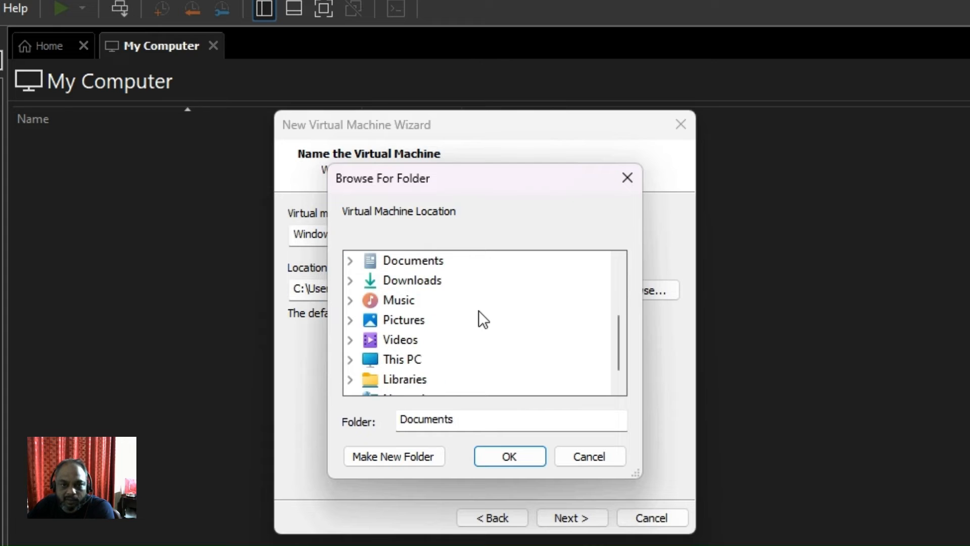
scroll(482, 318, down, 1)
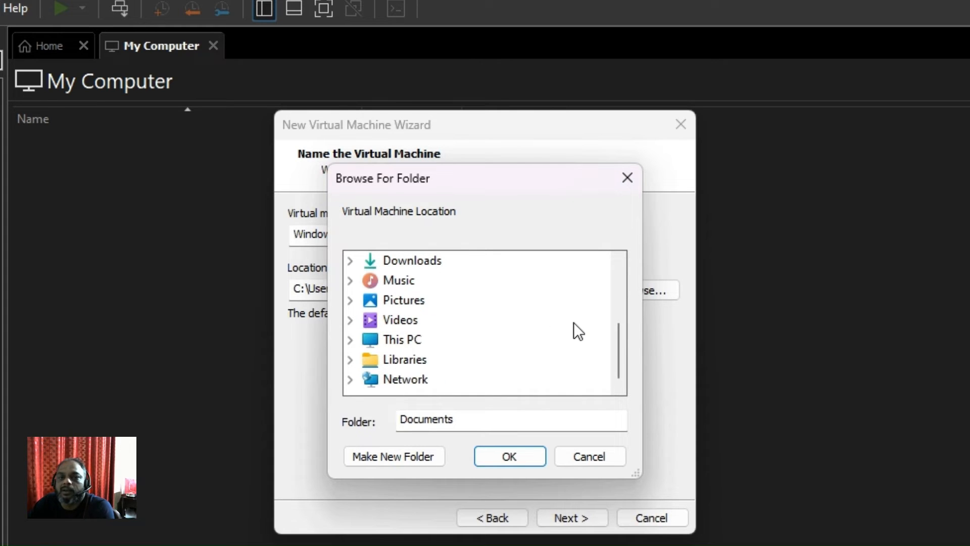
scroll(574, 323, up, 3)
scroll(574, 324, down, 3)
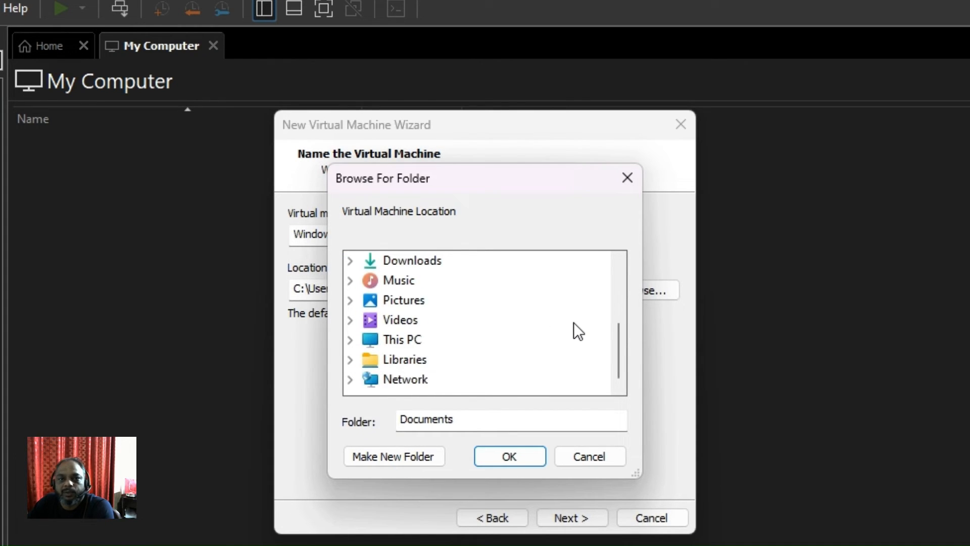
scroll(574, 322, up, 3)
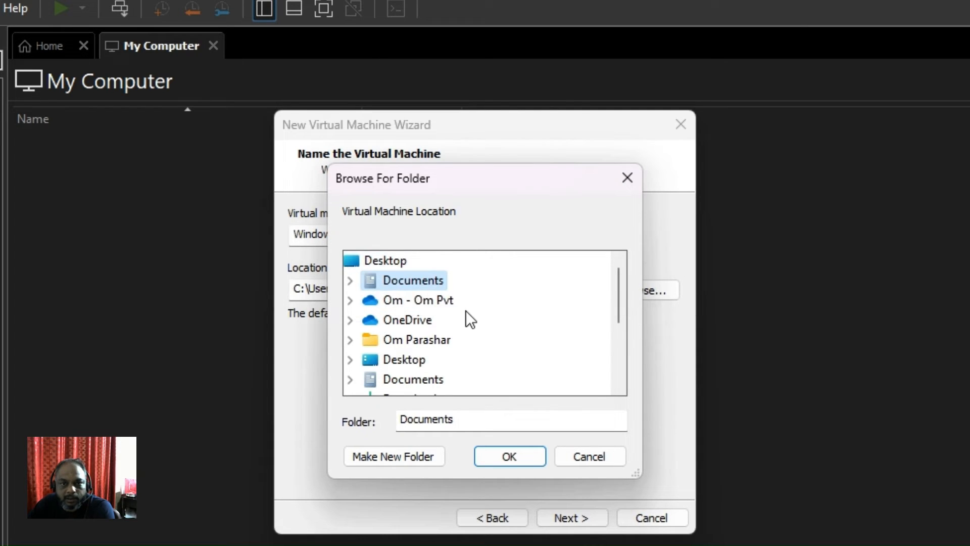
scroll(466, 312, down, 1)
scroll(465, 310, down, 2)
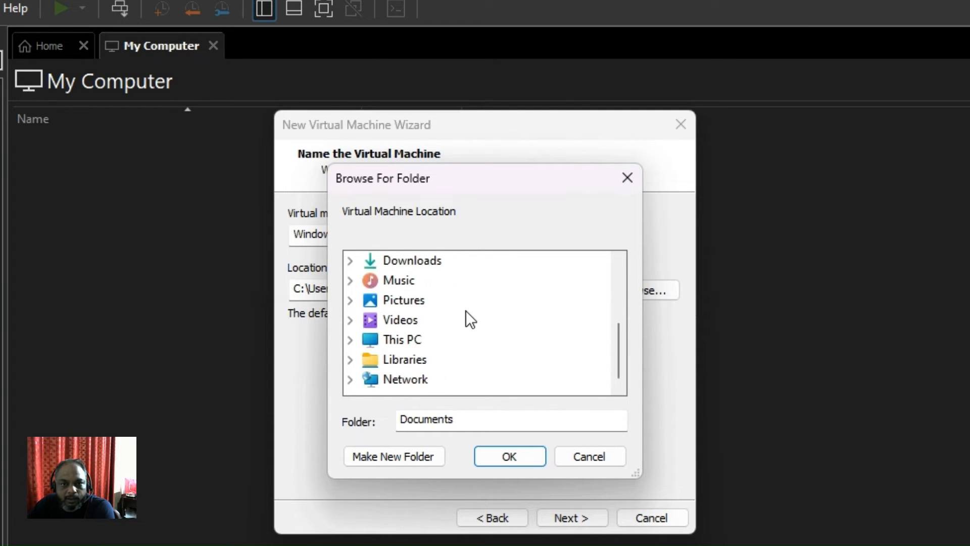
- Expand This PC > Local Disk (C:) and delete the existing Virtual Machines folder
click(350, 340)
scroll(510, 333, down, 1)
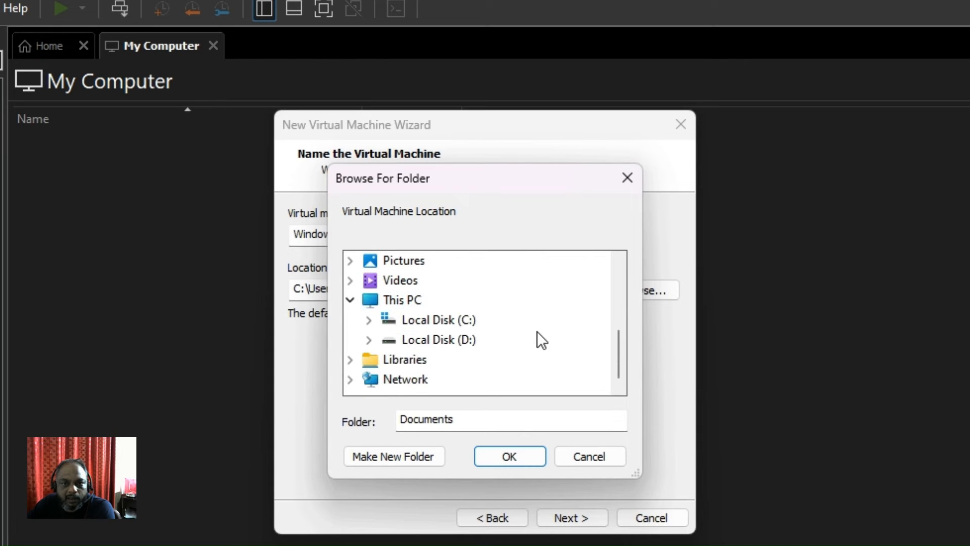
click(368, 320)
scroll(424, 335, down, 1)
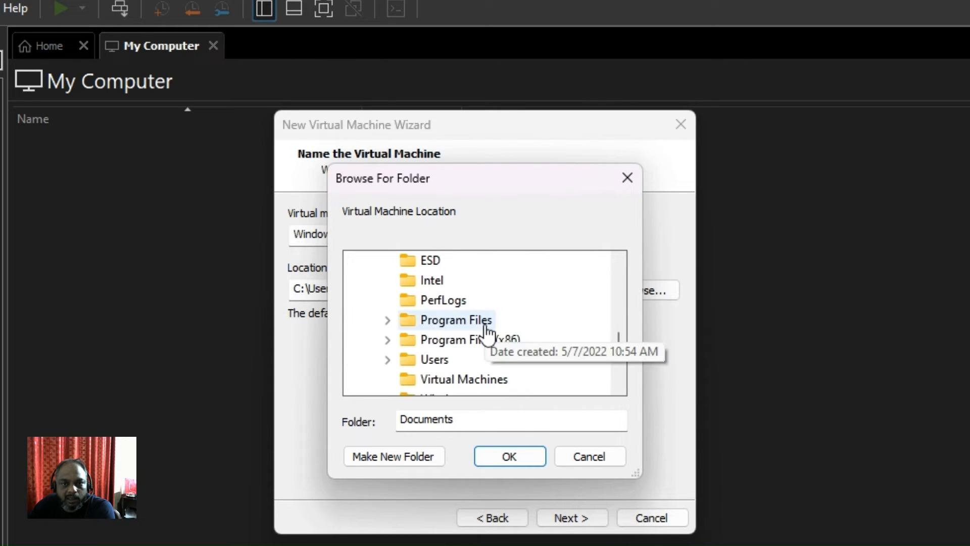
scroll(551, 379, down, 1)
click(436, 300)
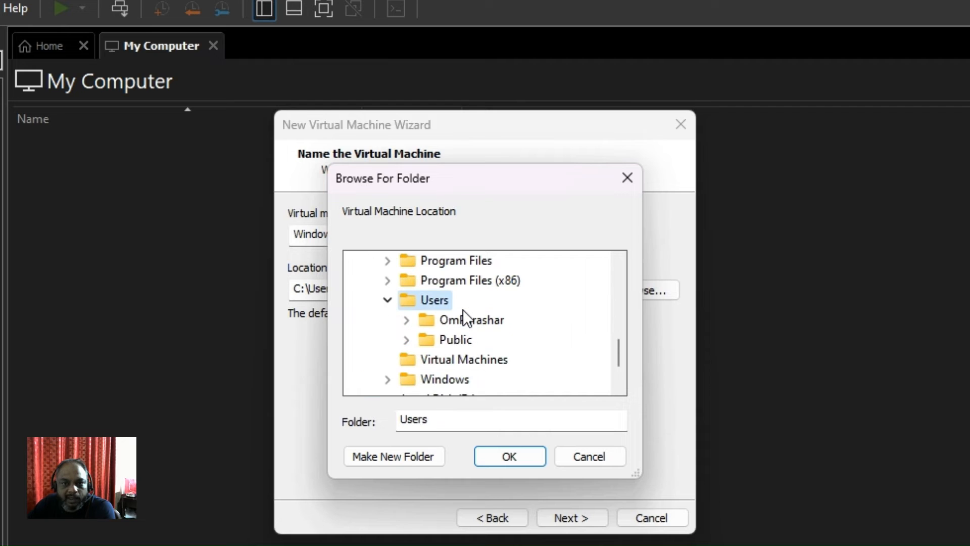
click(388, 299)
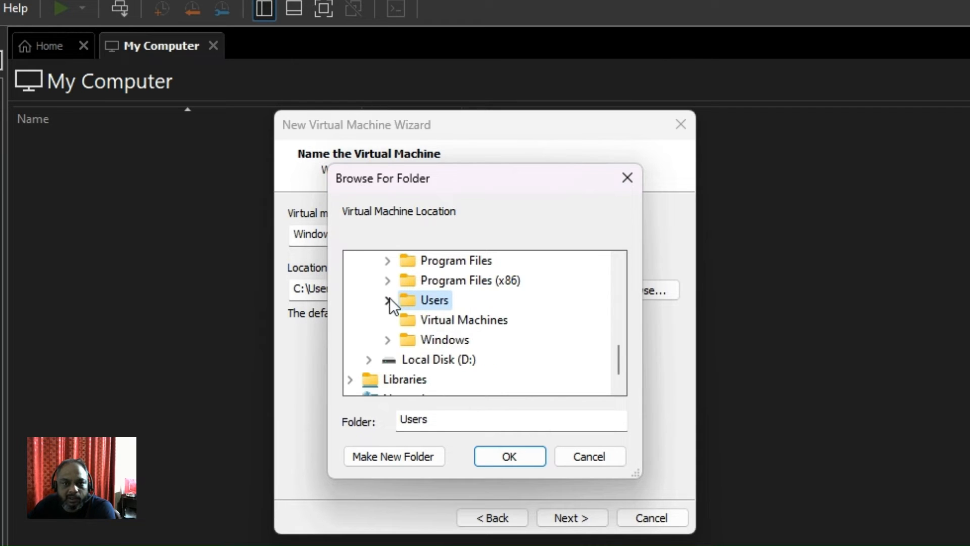
click(476, 326)
right_click(477, 326)
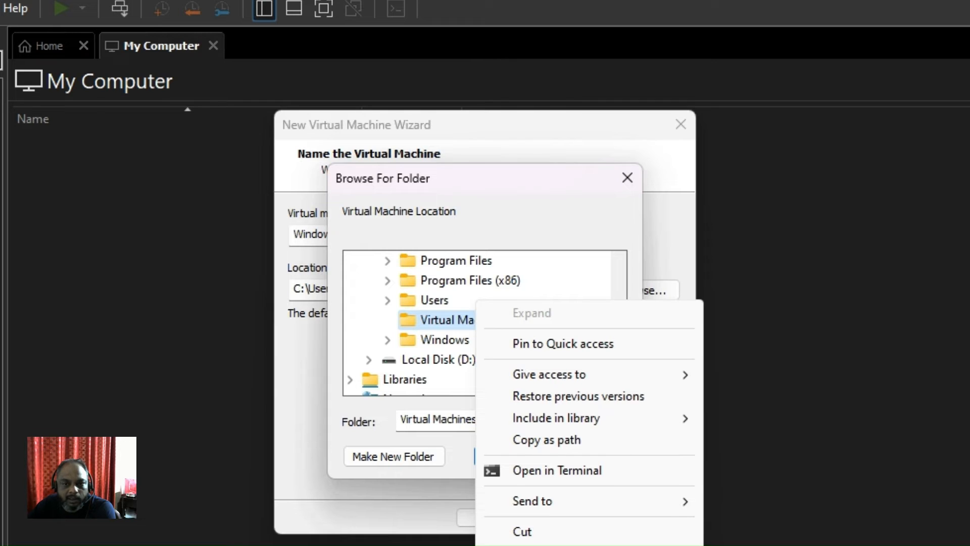
click(526, 545)
scroll(532, 375, down, 2)
scroll(534, 374, up, 2)
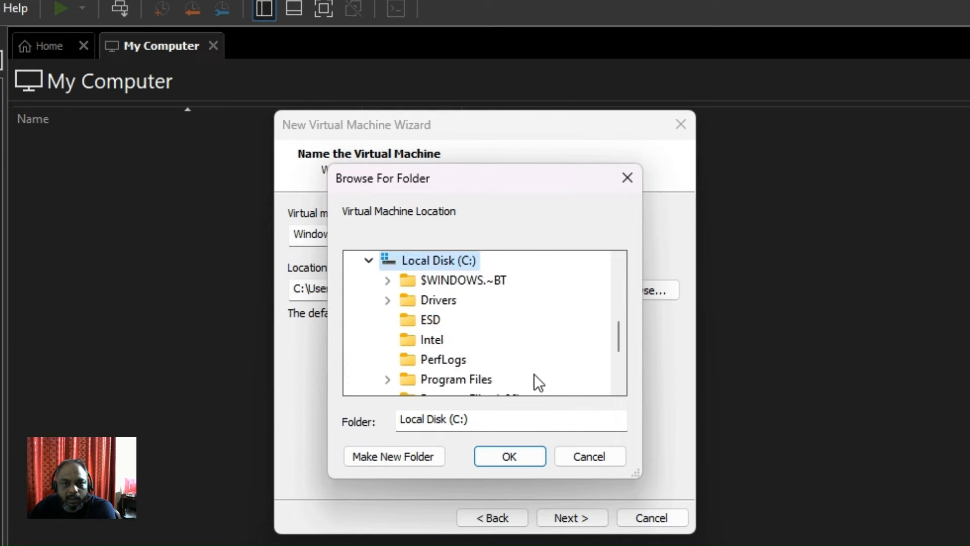
scroll(535, 374, up, 1)
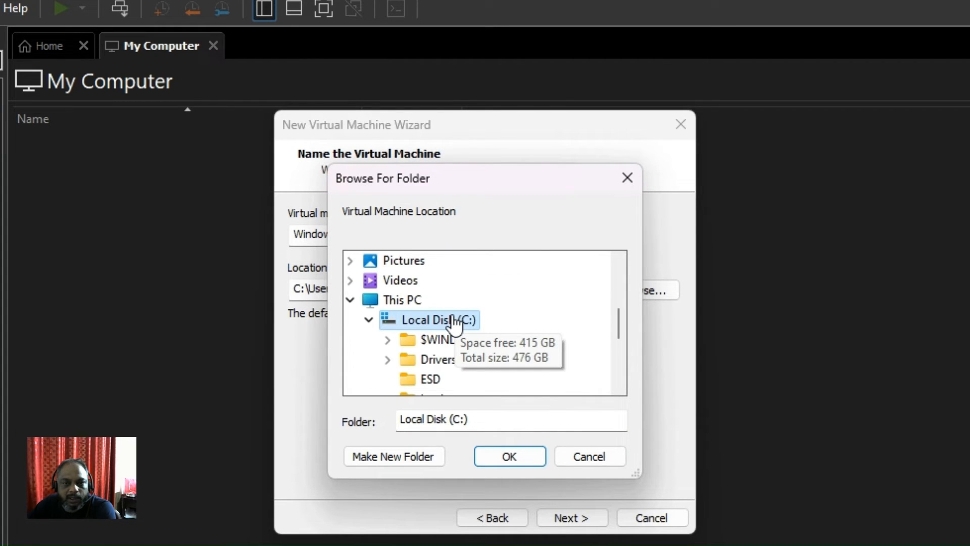
right_click(454, 324)
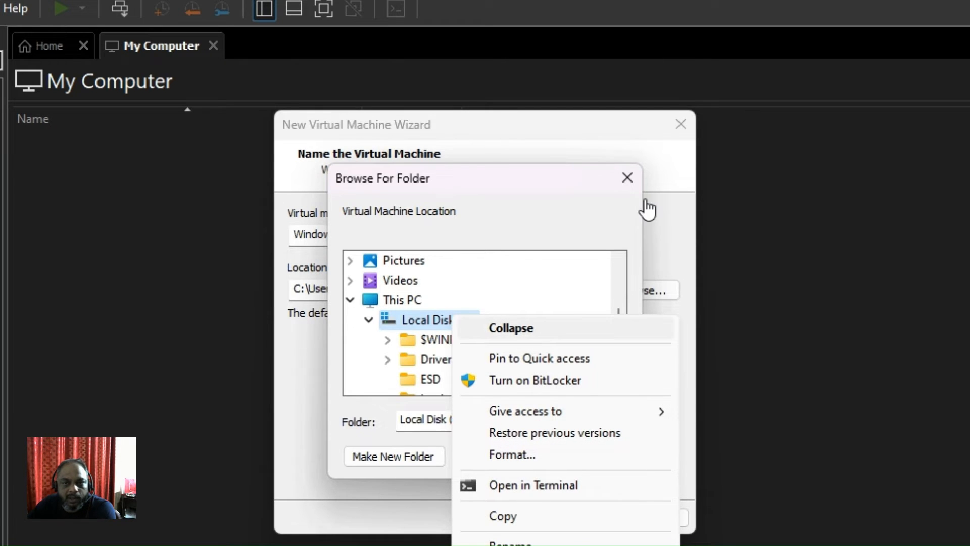
click(514, 231)
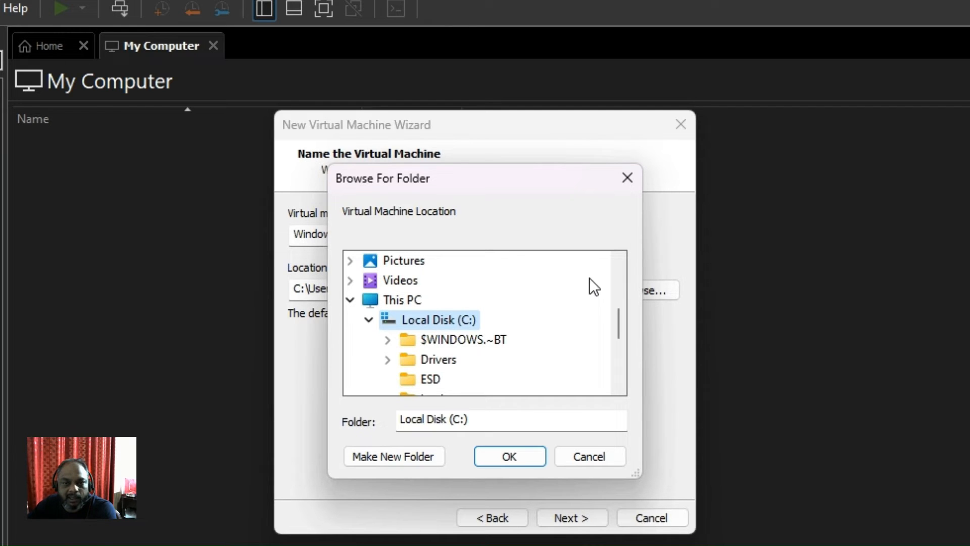
- Create the folder 'Techno Vids Virtual Machine' on C: and use it as the location
click(396, 456)
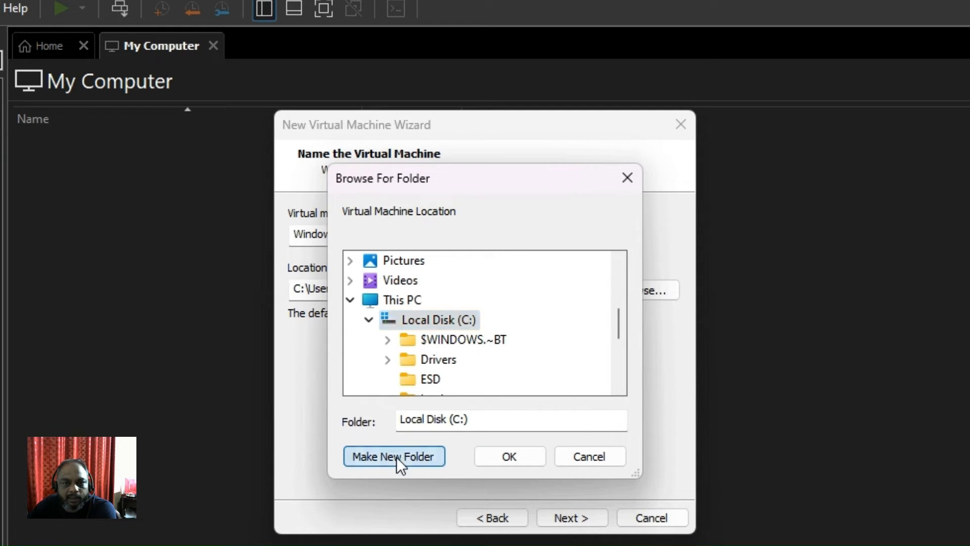
key(BackSpace)
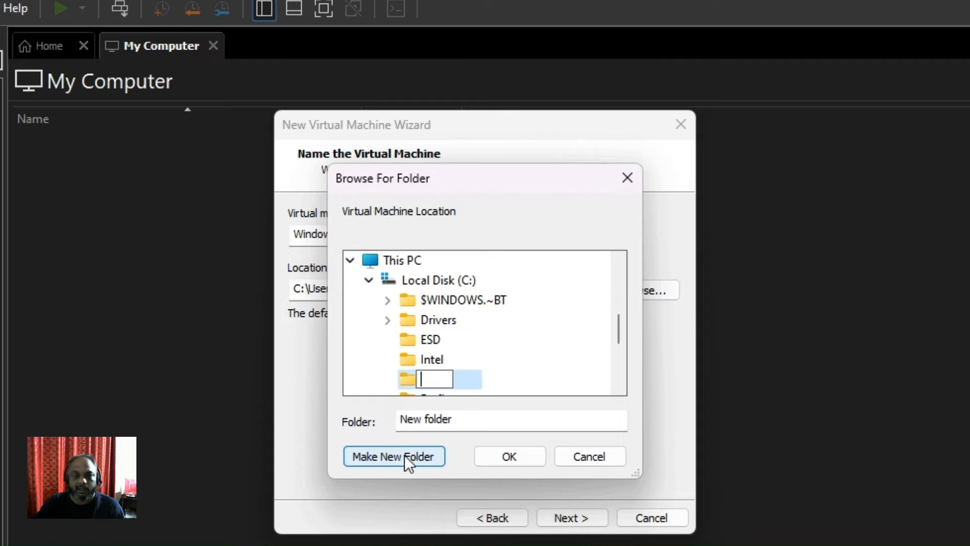
text(V)
key(BackSpace)
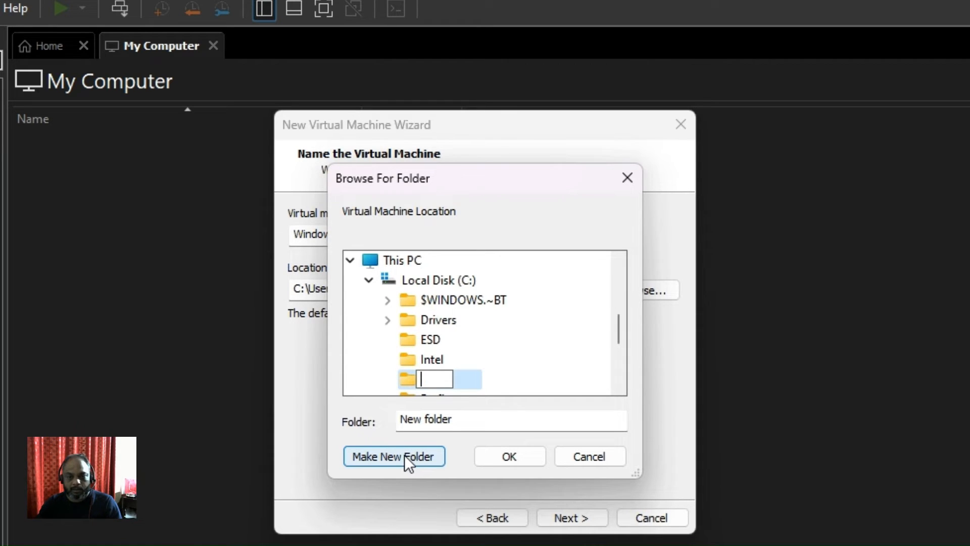
text(Tev)
key(BackSpace)
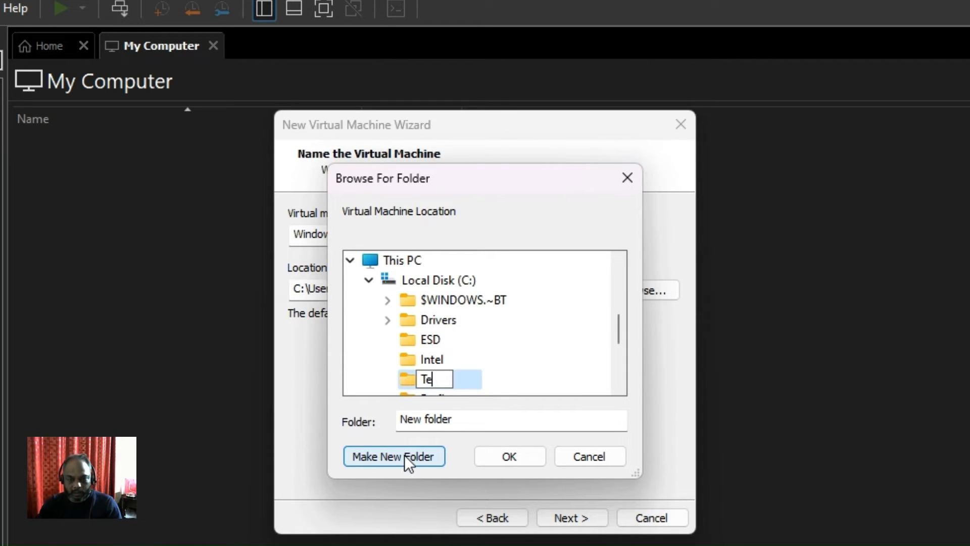
text(chno V)
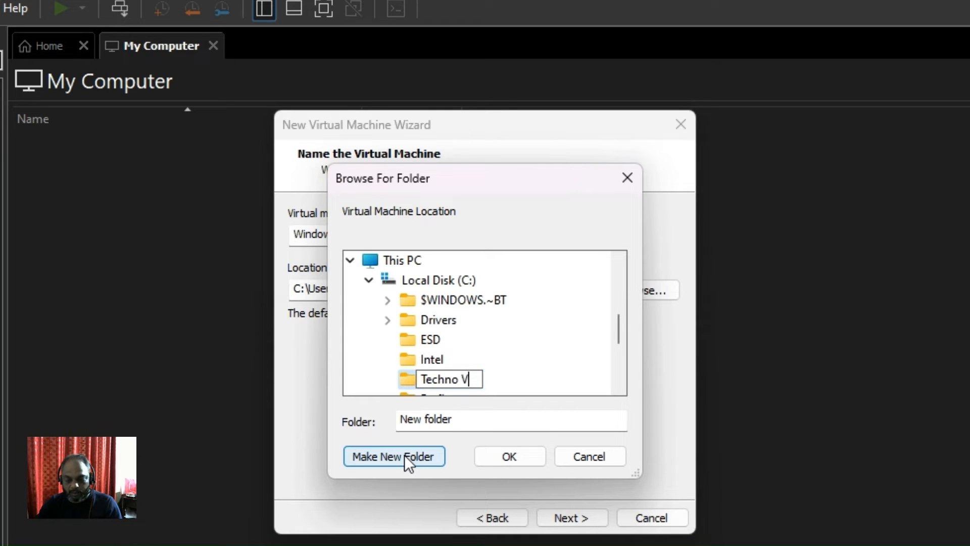
text(ids Vi)
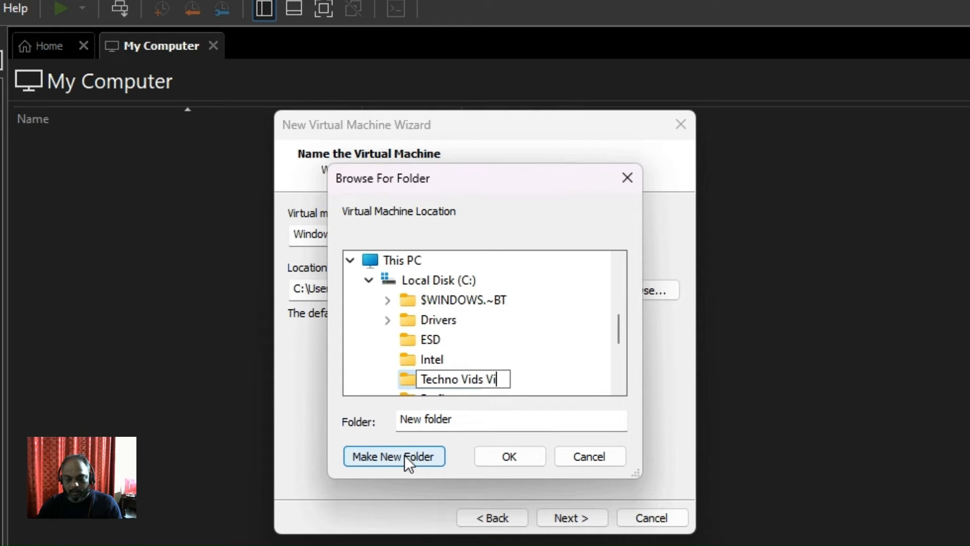
text(rtual Machine)
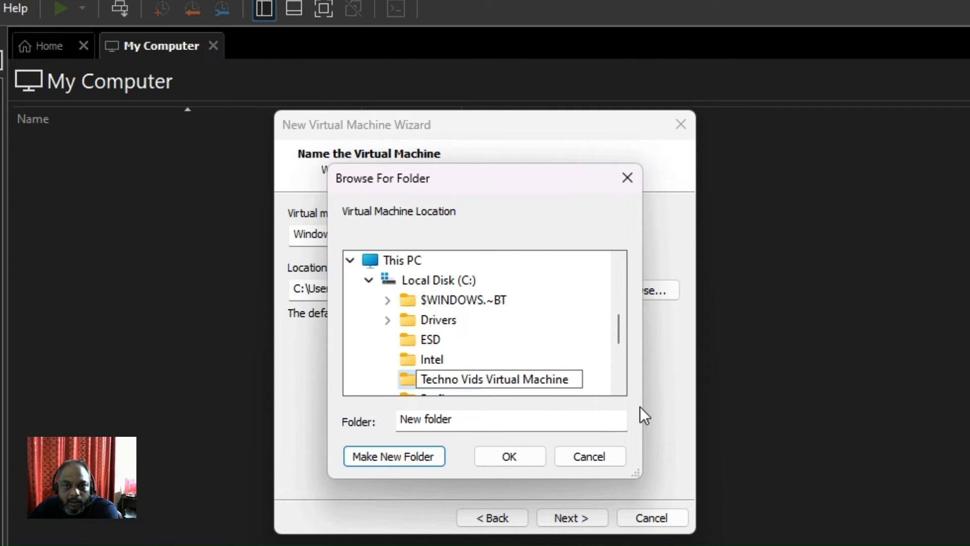
key(Return)
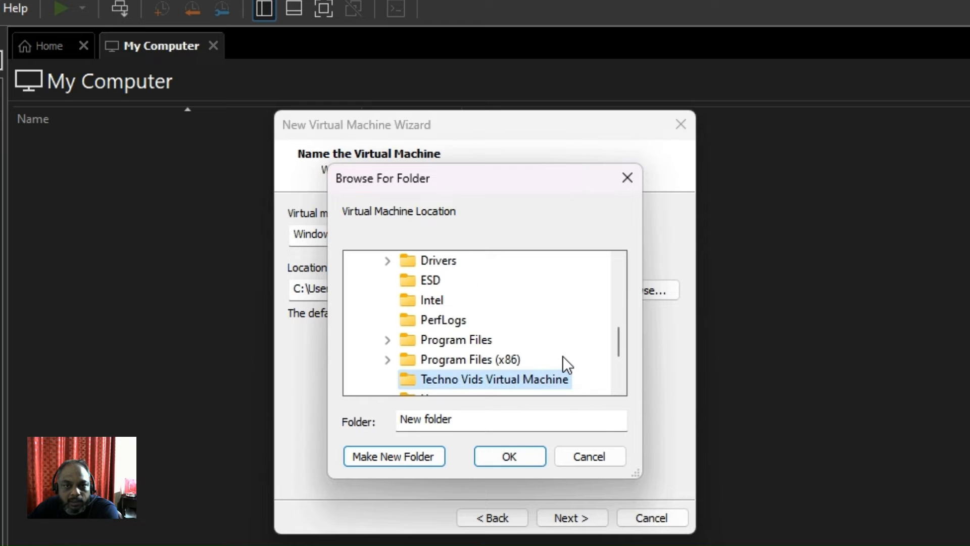
scroll(562, 355, down, 2)
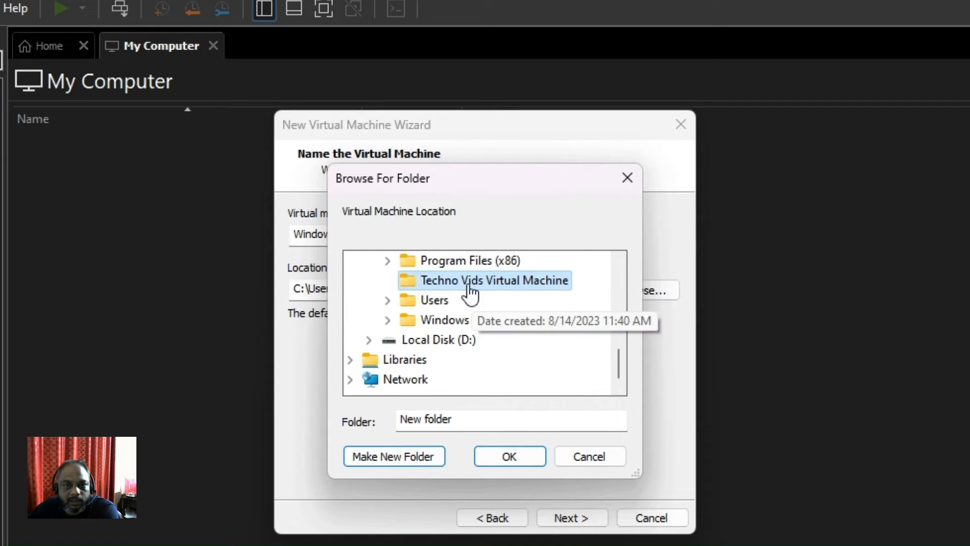
click(529, 464)
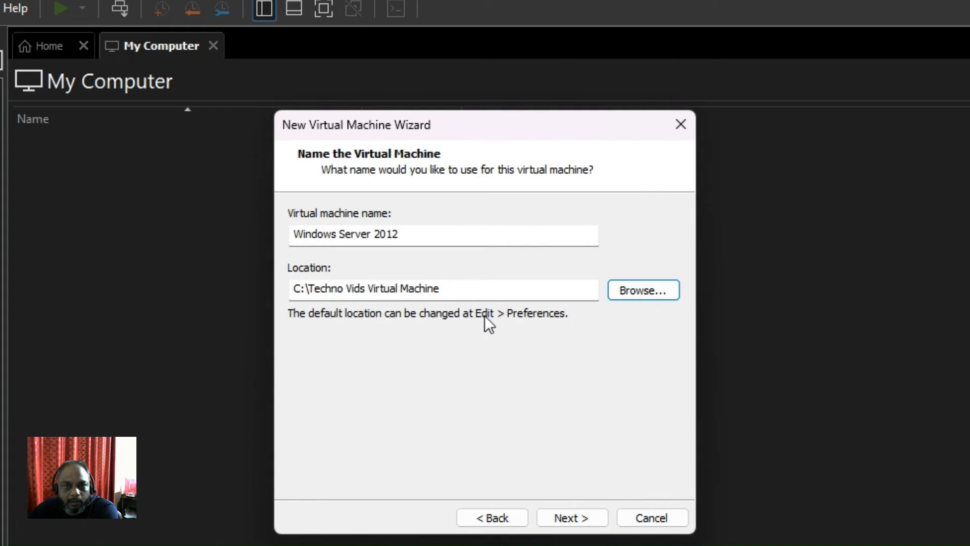
- Make a 'Windows Server 2012' subfolder inside Techno Vids Virtual Machine as the VM location
click(460, 297)
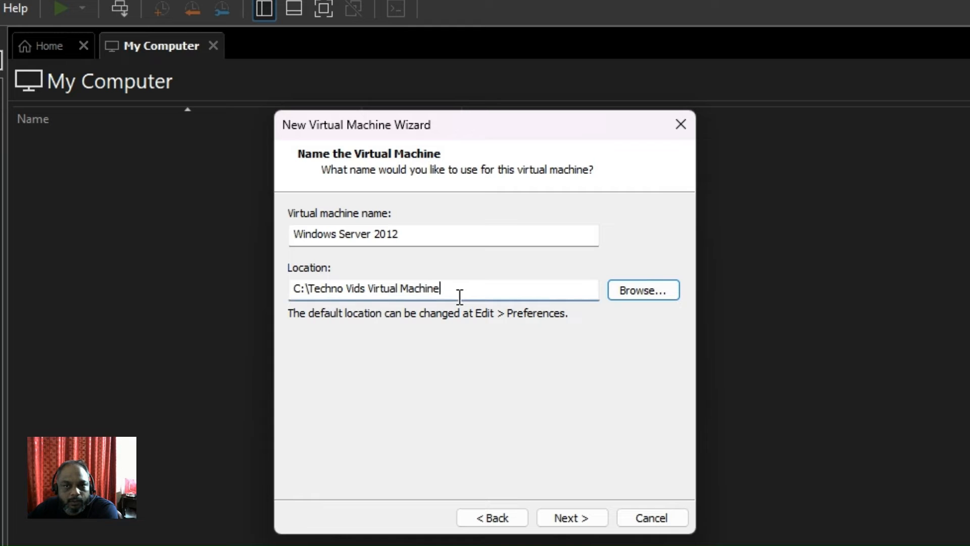
click(665, 292)
scroll(505, 363, down, 3)
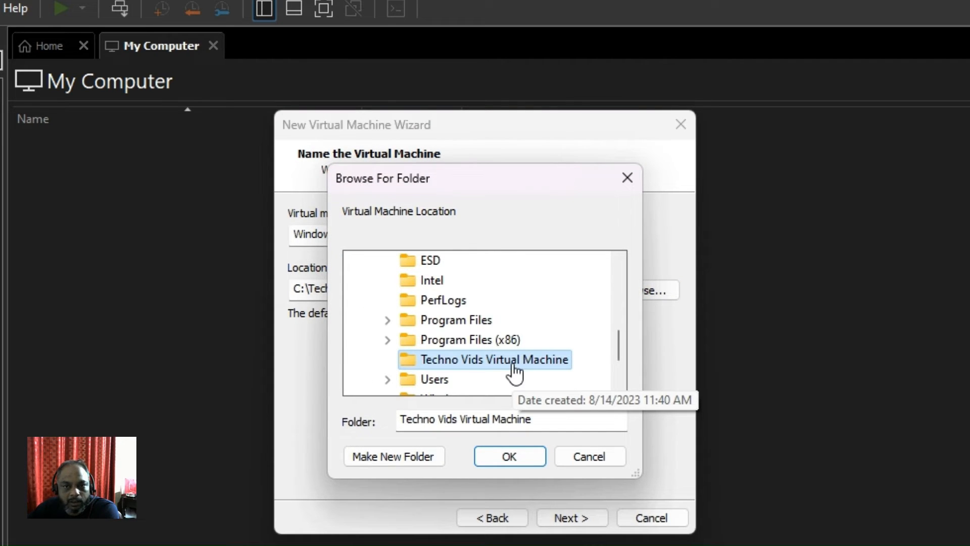
click(407, 462)
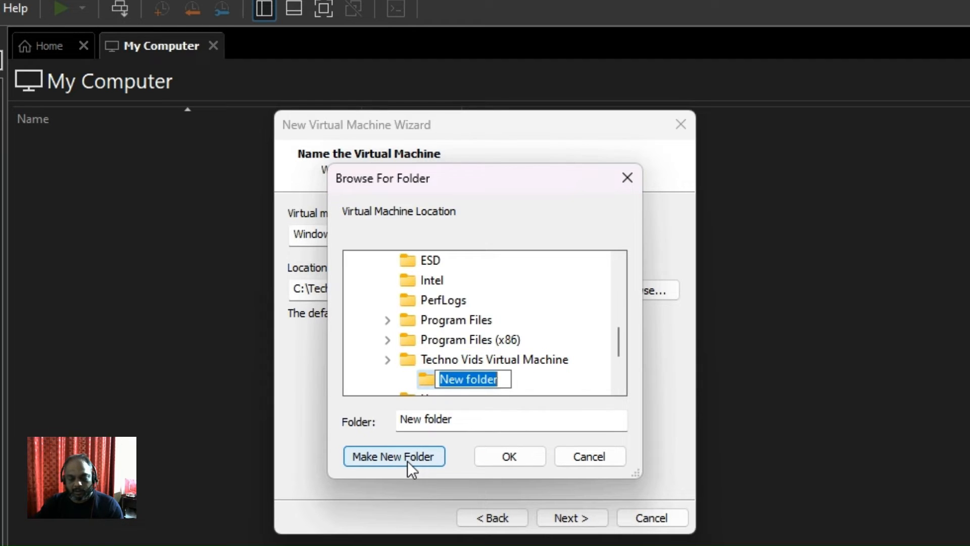
text(Windows Sevr)
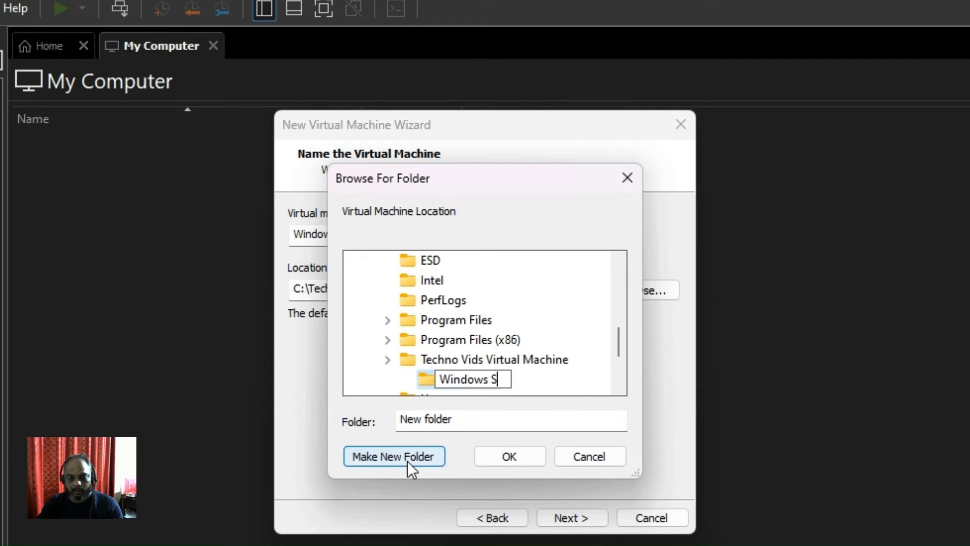
key(BackSpace)
key(BackSpace)
key(BackSpace)
text(er)
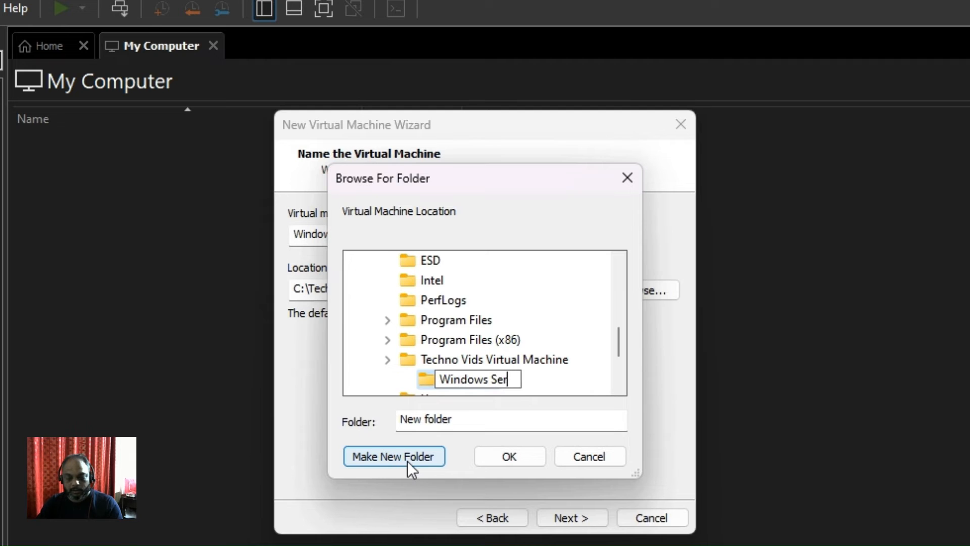
text(ver 2012)
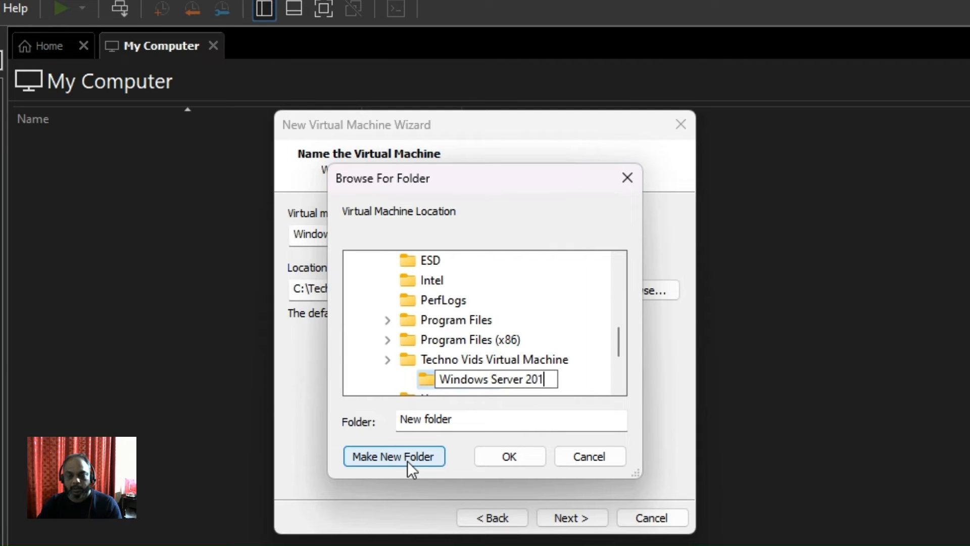
click(500, 458)
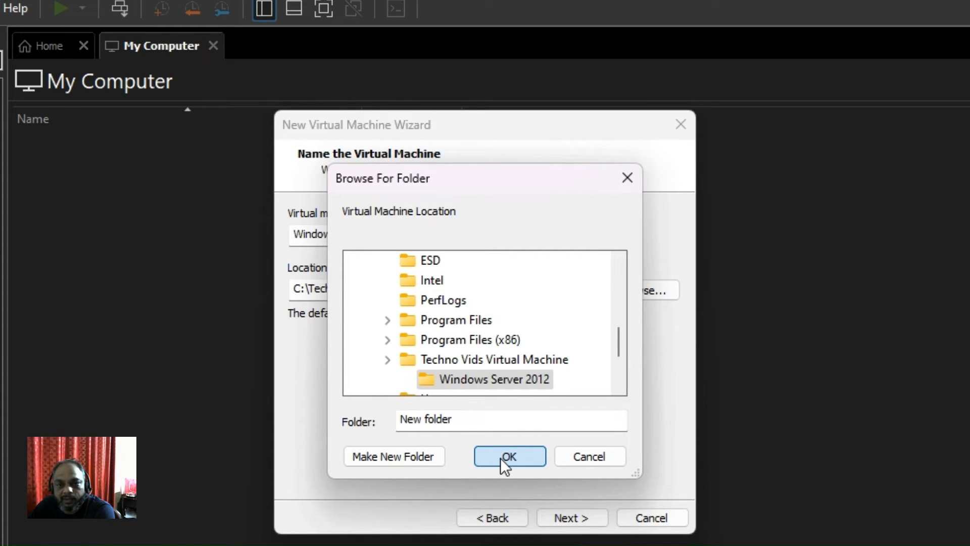
click(508, 456)
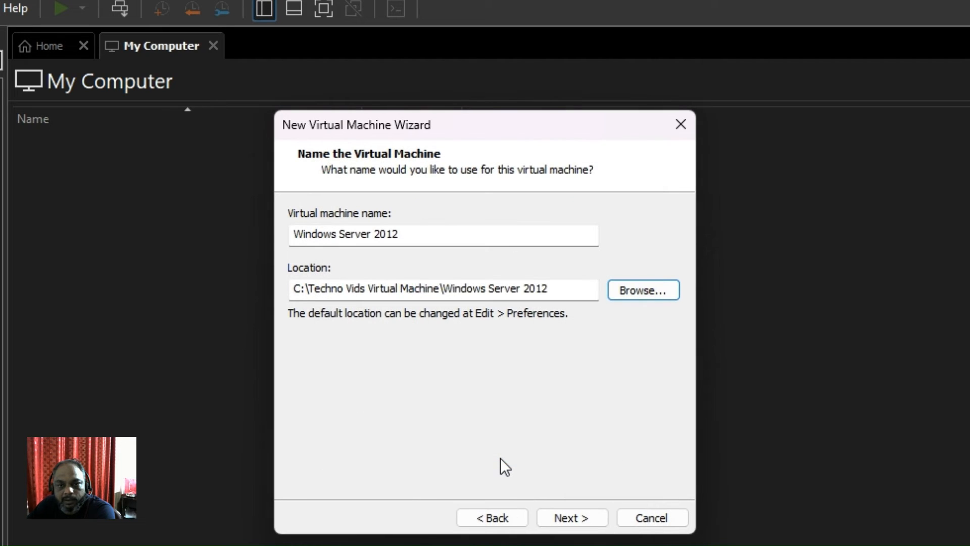
click(572, 513)
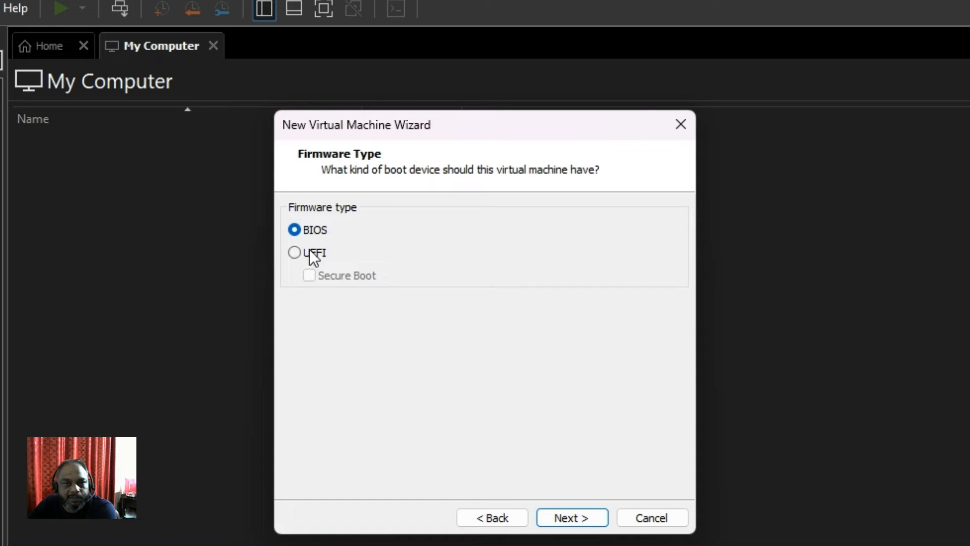
- Keep BIOS firmware and 1 processor with 1 core, advancing toward memory settings
click(583, 519)
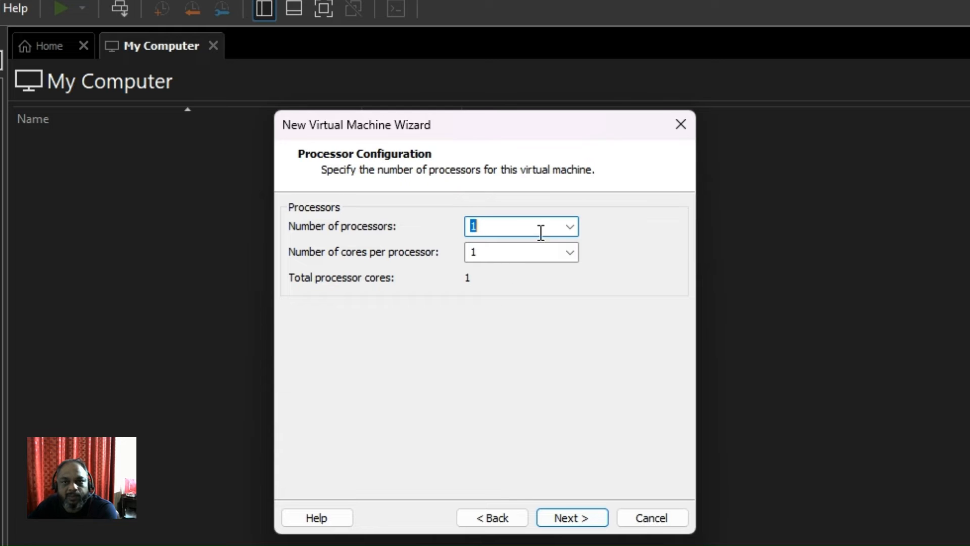
click(570, 227)
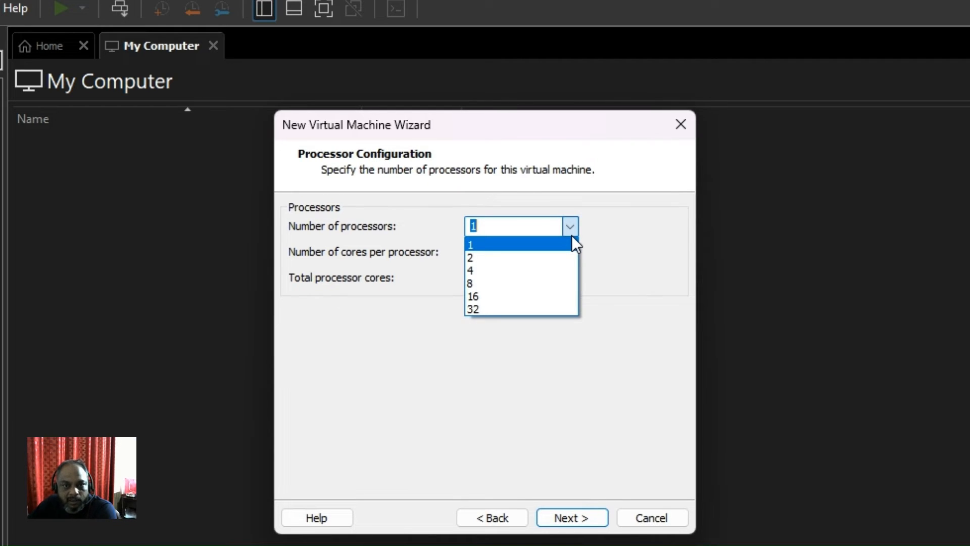
click(649, 324)
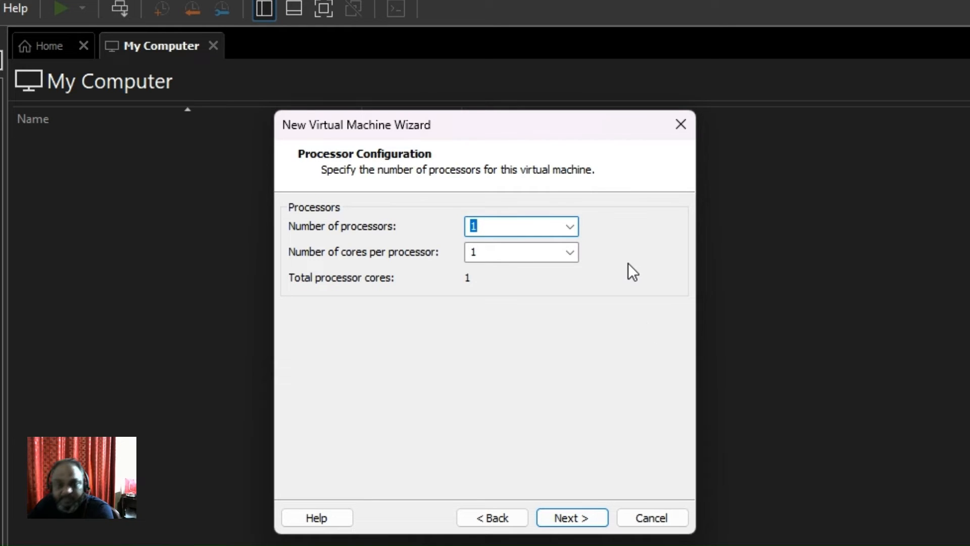
click(568, 229)
click(611, 232)
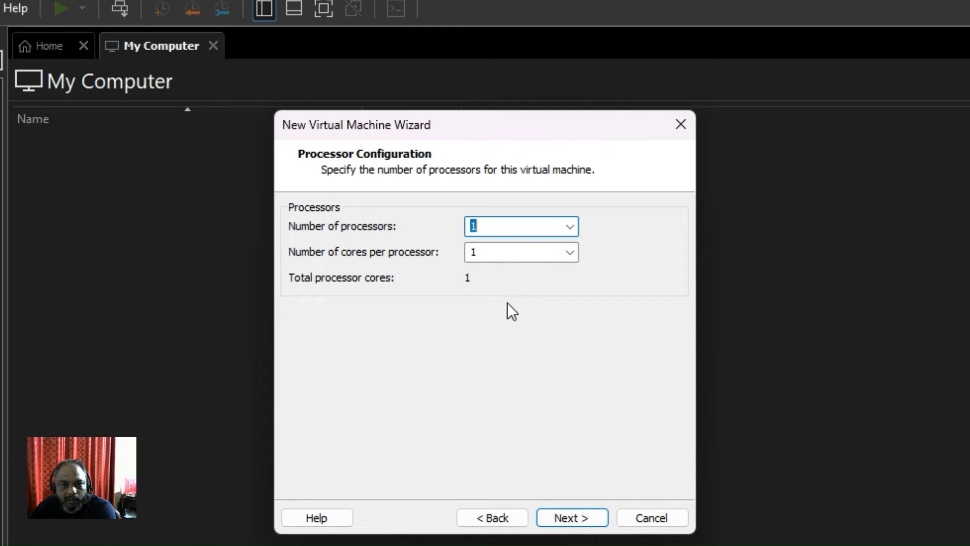
click(584, 518)
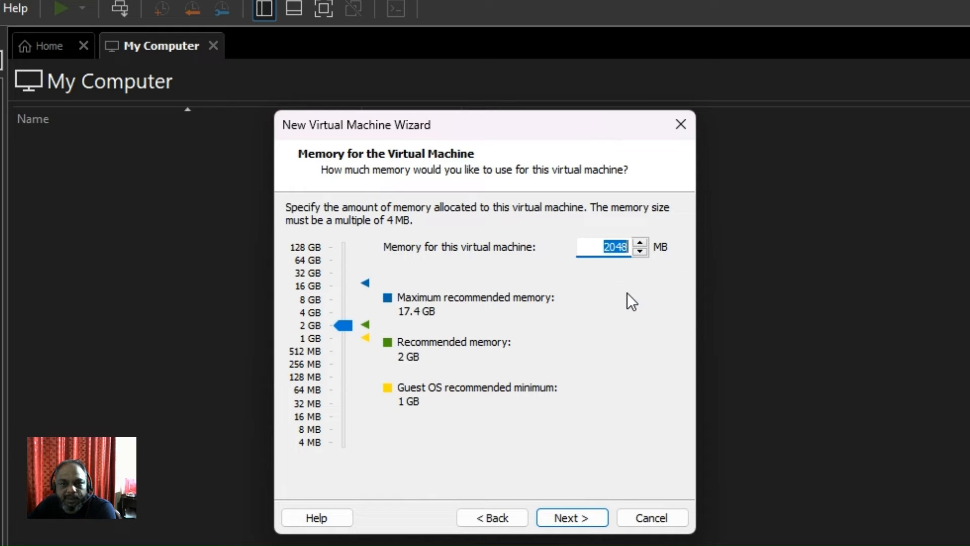
- Raise the new VM's memory to 4 GB (4096 MB) and continue to Network Type
click(601, 248)
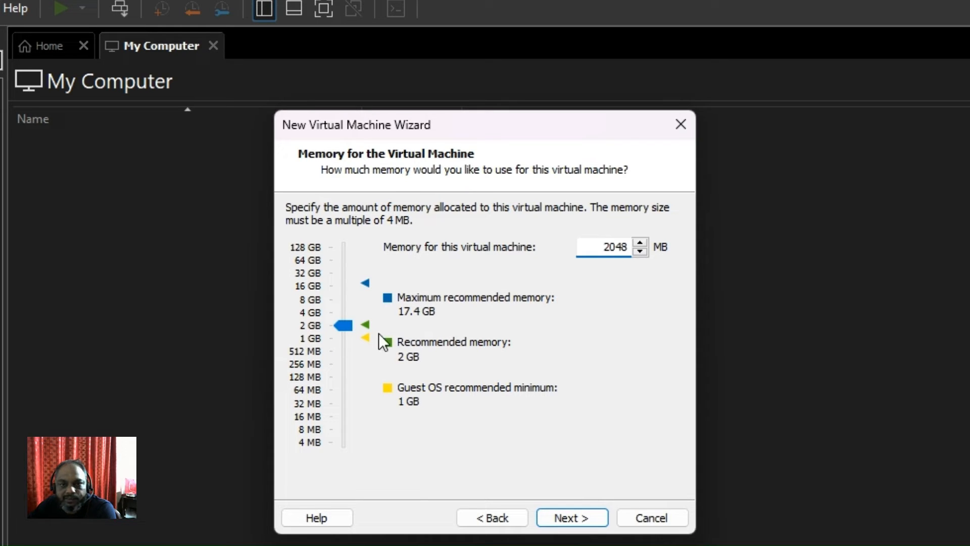
click(344, 327)
mouse_move(344, 328)
mouse_down()
mouse_move(341, 286)
mouse_move(339, 328)
mouse_up()
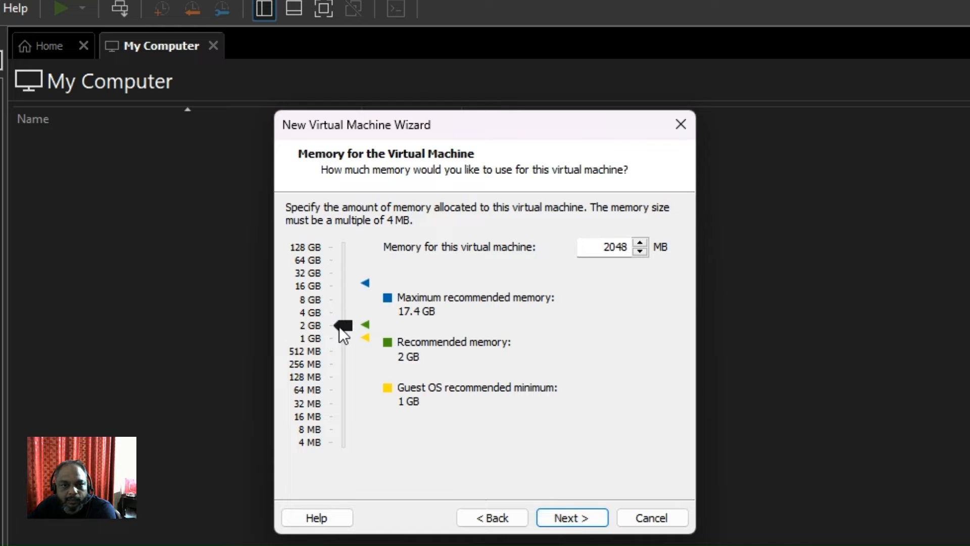
drag(339, 327, 340, 314)
click(569, 520)
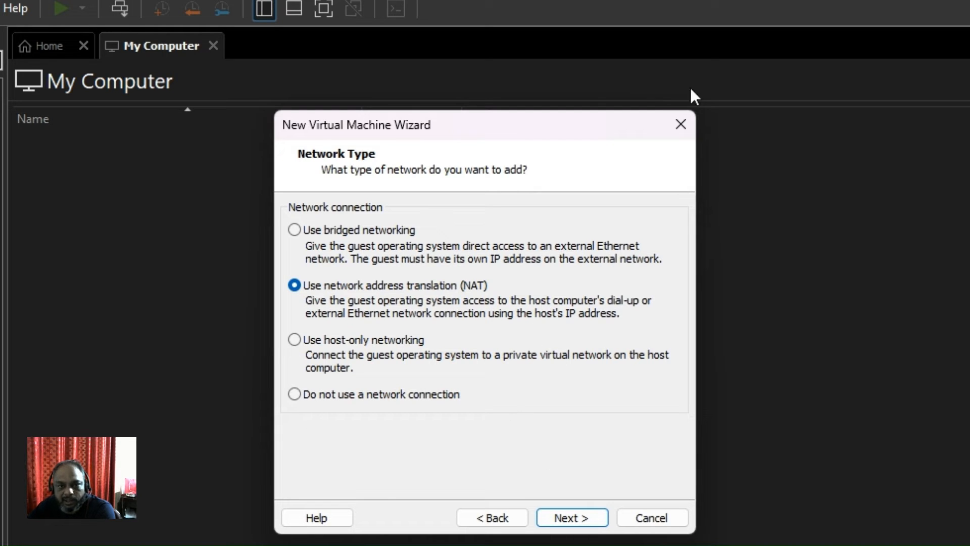
- Keep NAT networking, the LSI Logic SAS controller, a SCSI disk and a new virtual disk
click(583, 514)
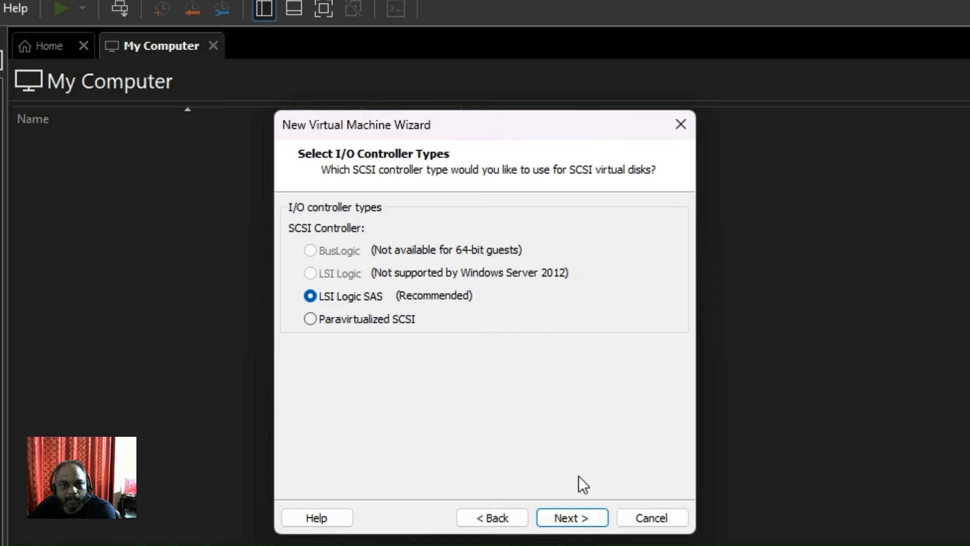
click(575, 510)
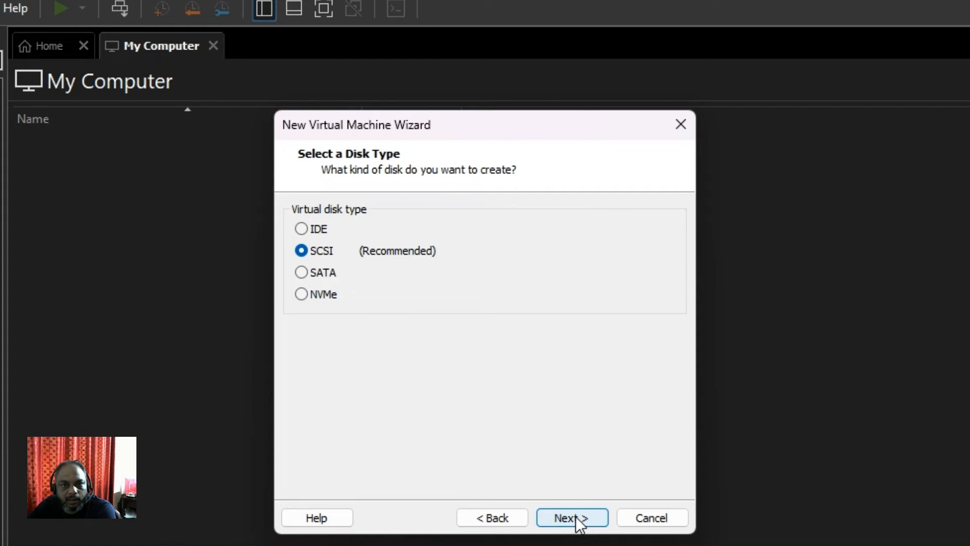
click(576, 516)
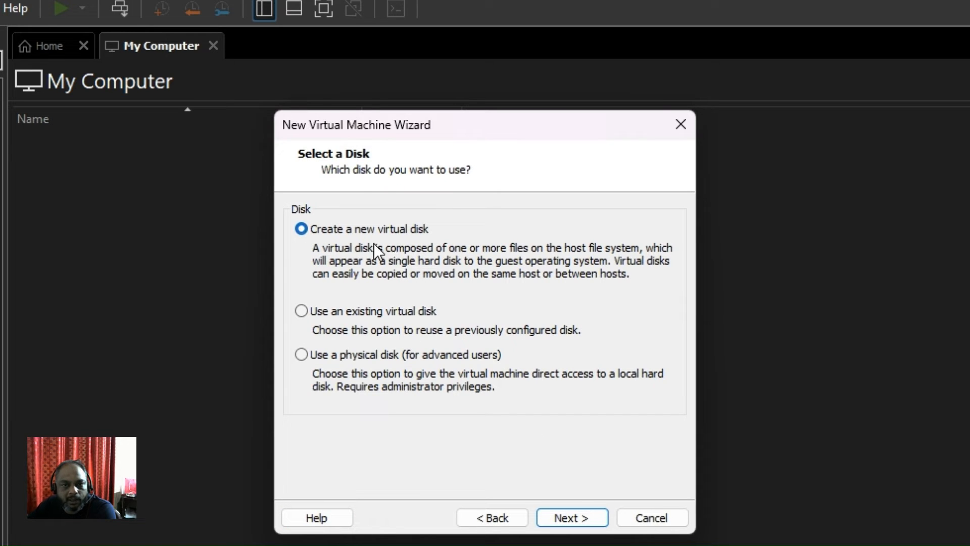
click(574, 521)
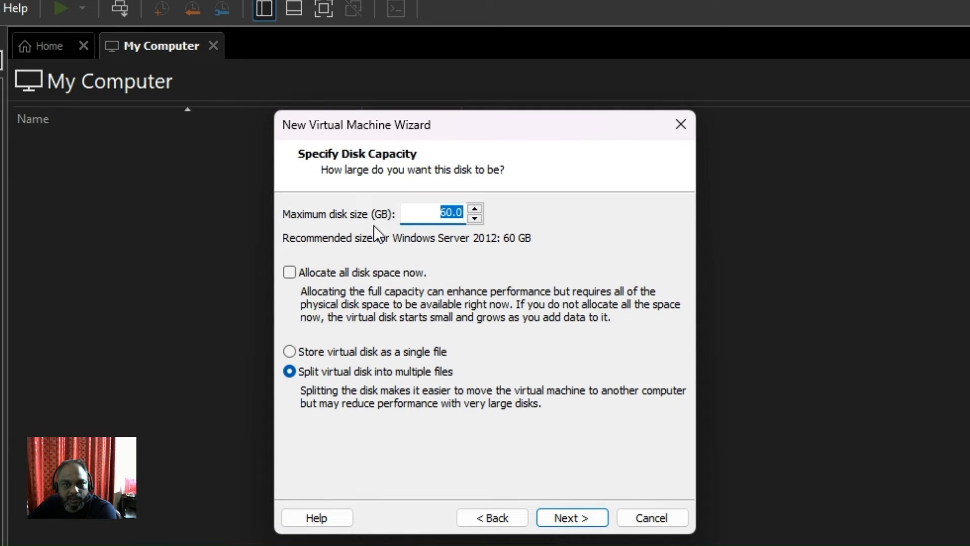
- Keep the maximum disk size at 60 GB, stored as split files
click(474, 209)
click(474, 209)
click(474, 210)
click(474, 209)
click(474, 218)
click(474, 219)
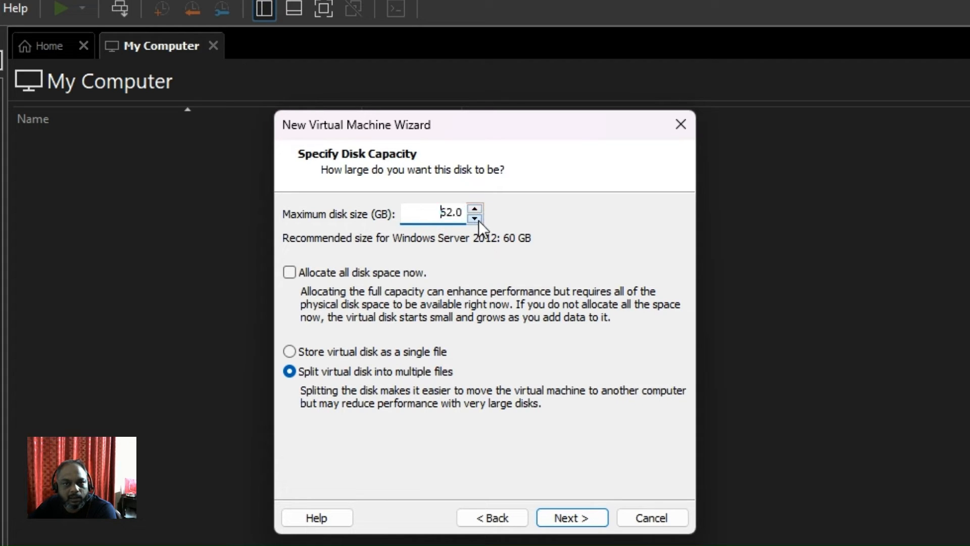
click(474, 219)
click(474, 219)
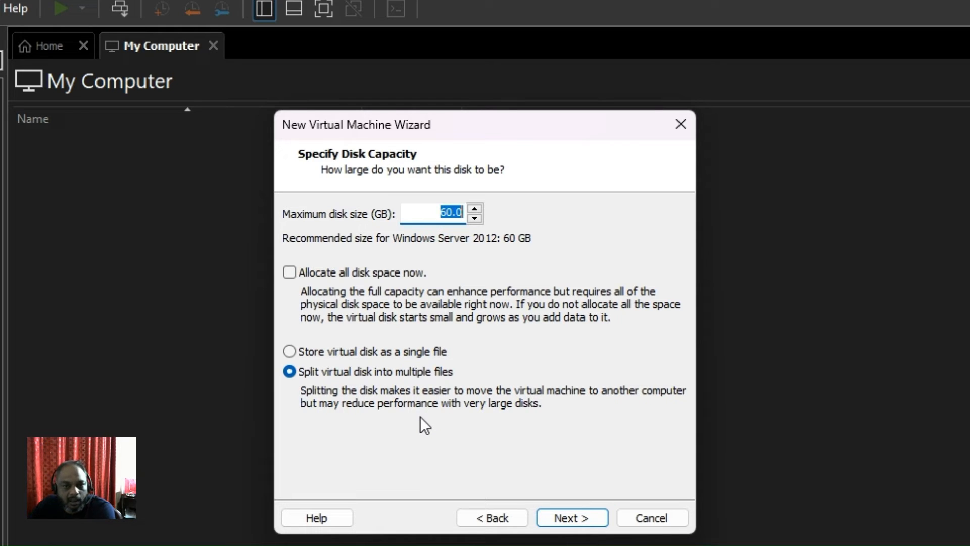
click(568, 513)
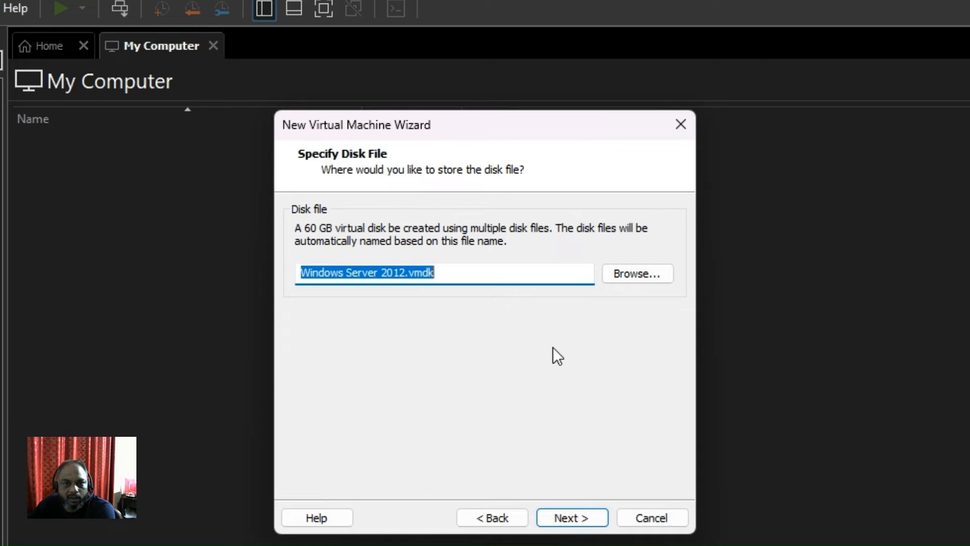
- Accept the Windows Server 2012.vmdk disk file and create the virtual machine
click(458, 275)
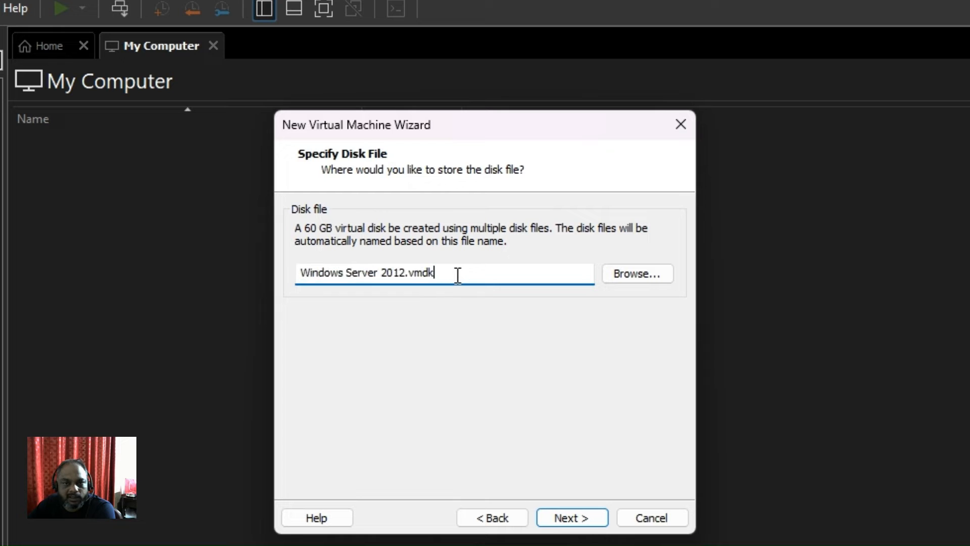
click(584, 515)
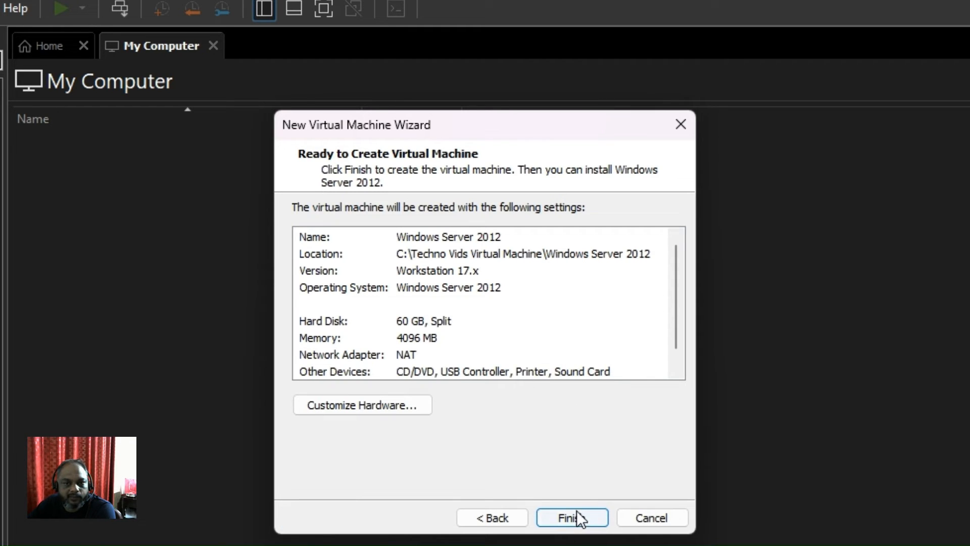
click(577, 512)
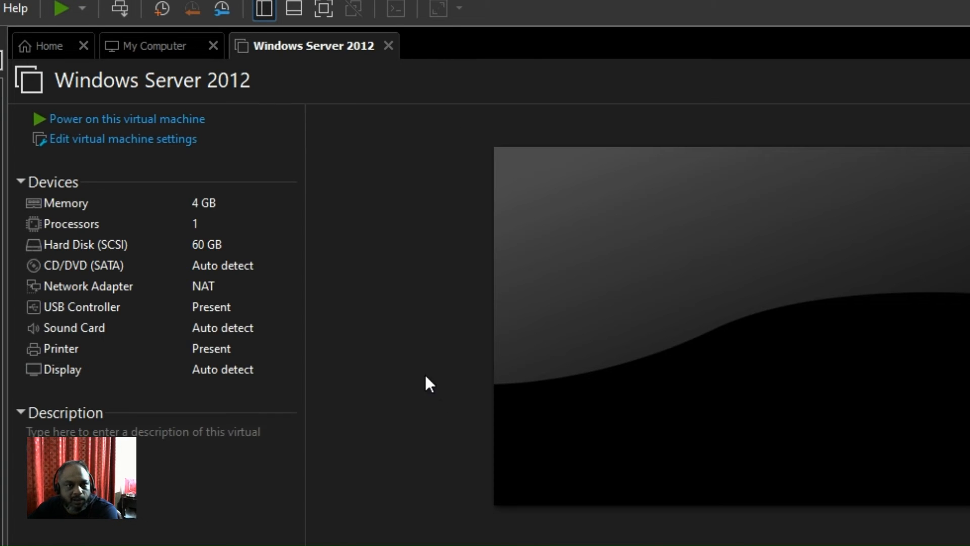
- Power on the VM, answer No to the sata0:1 prompt, and show VM > Removable Devices
click(53, 15)
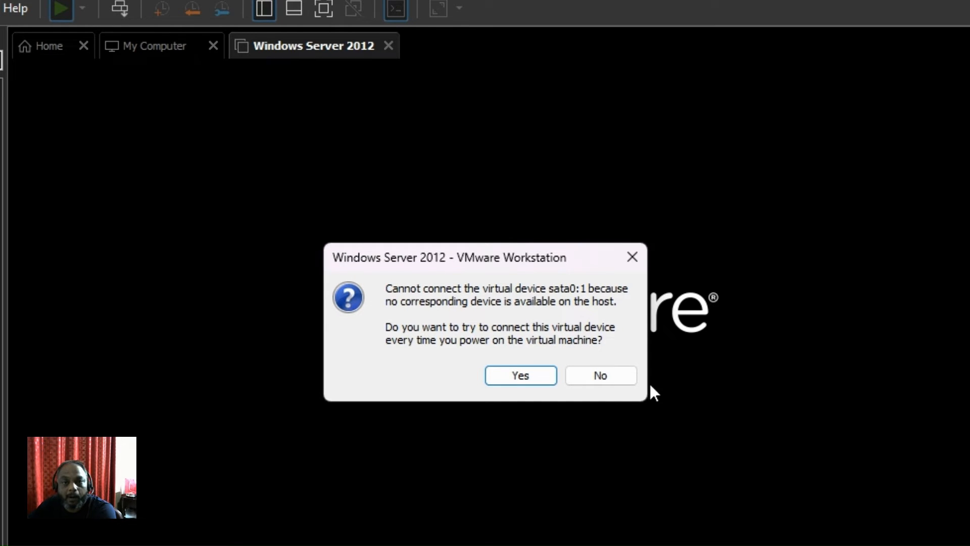
click(601, 376)
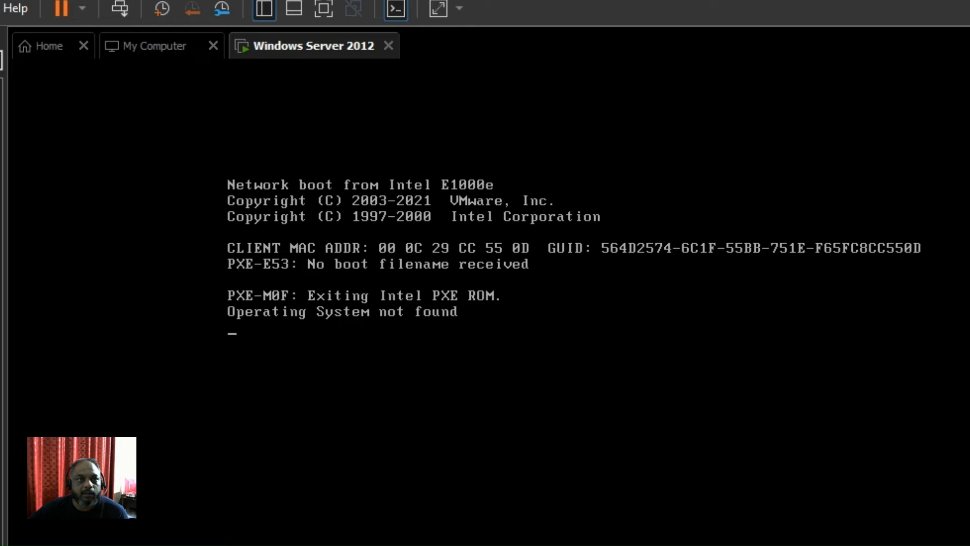
click(0, 8)
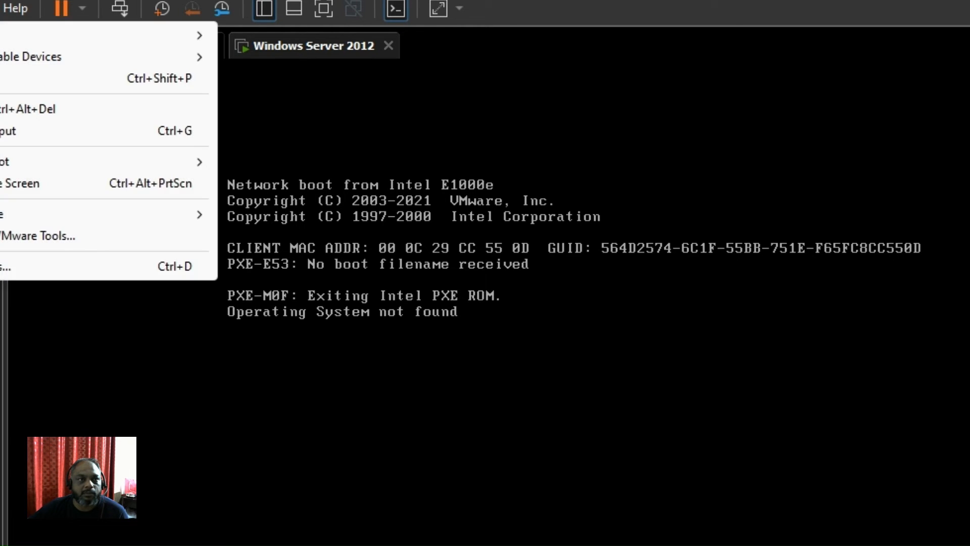
mouse_move(21, 56)
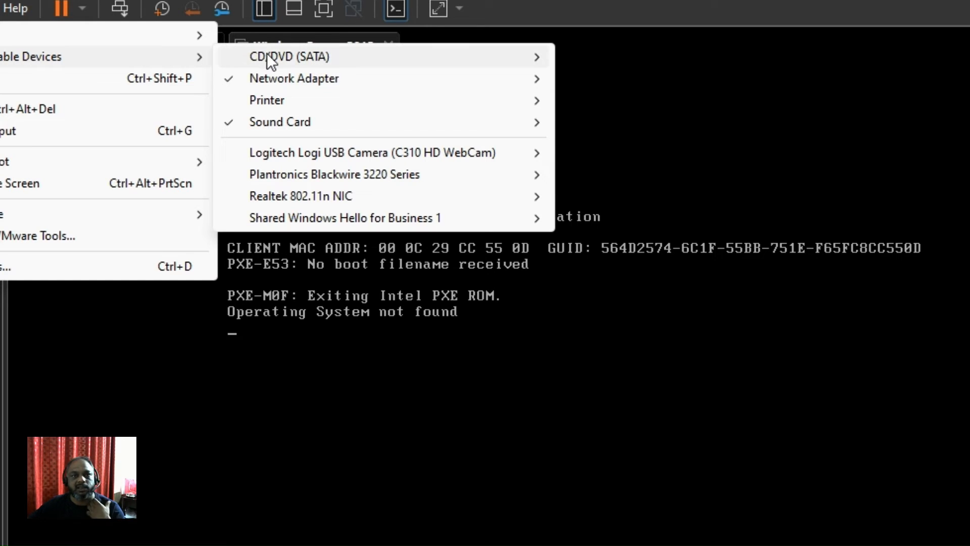
- Set the CD/DVD (SATA) drive to an ISO image file, connected and connecting at power on
mouse_move(269, 60)
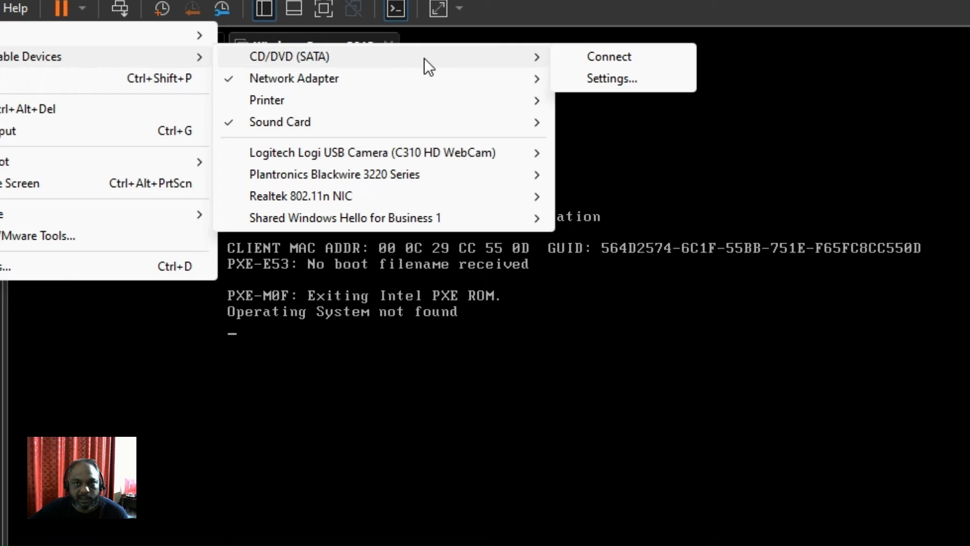
click(617, 80)
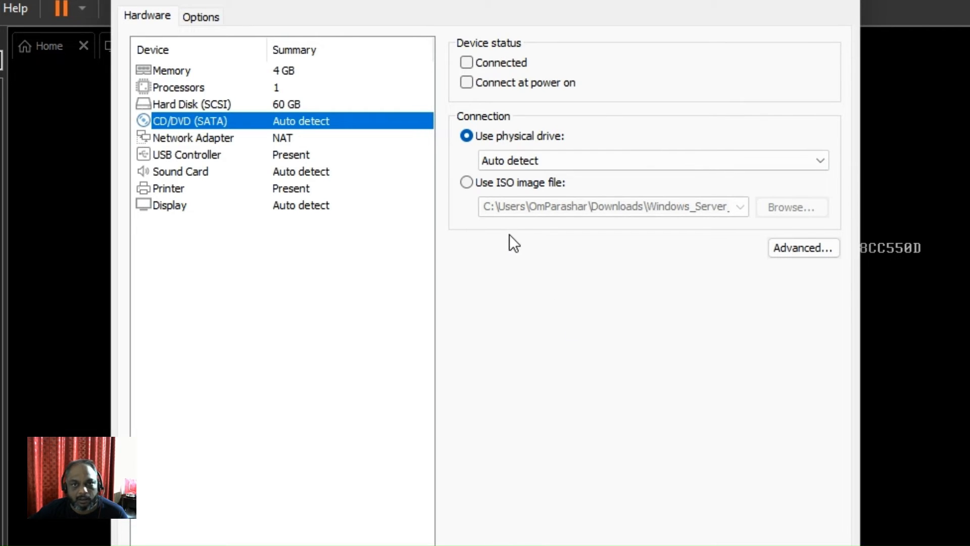
click(467, 182)
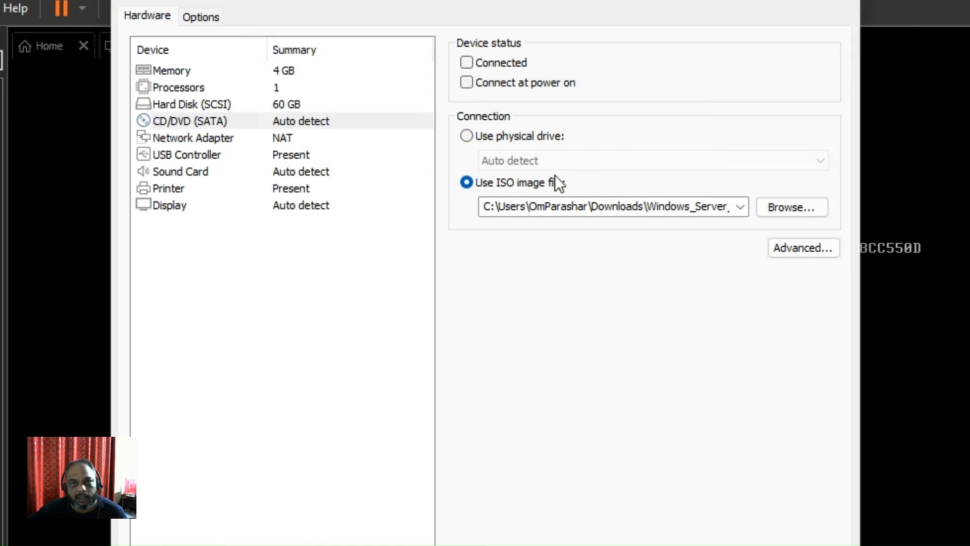
click(467, 65)
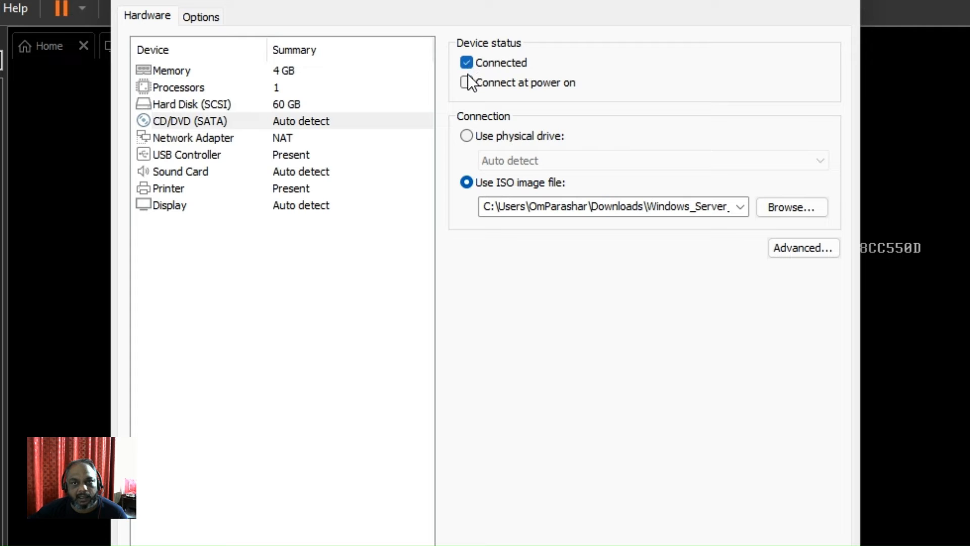
click(466, 82)
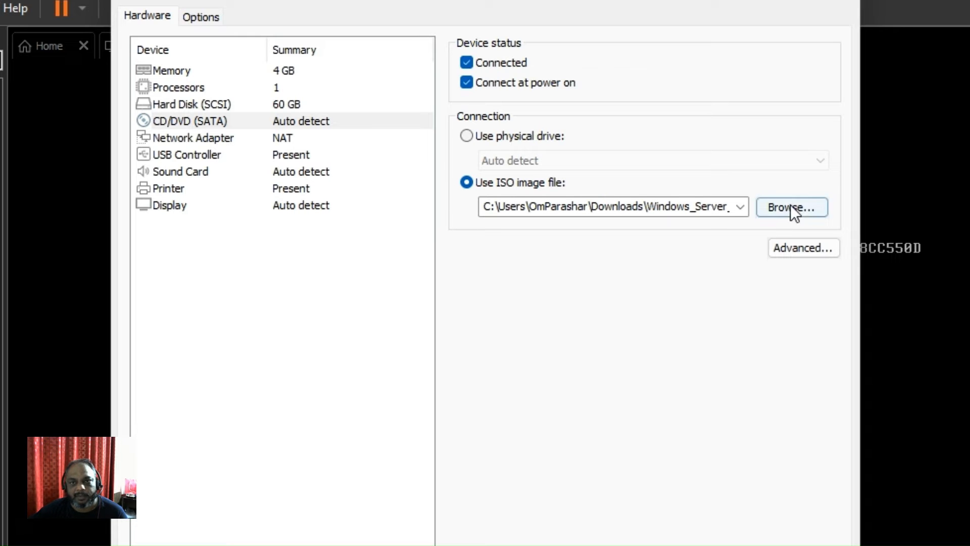
click(806, 207)
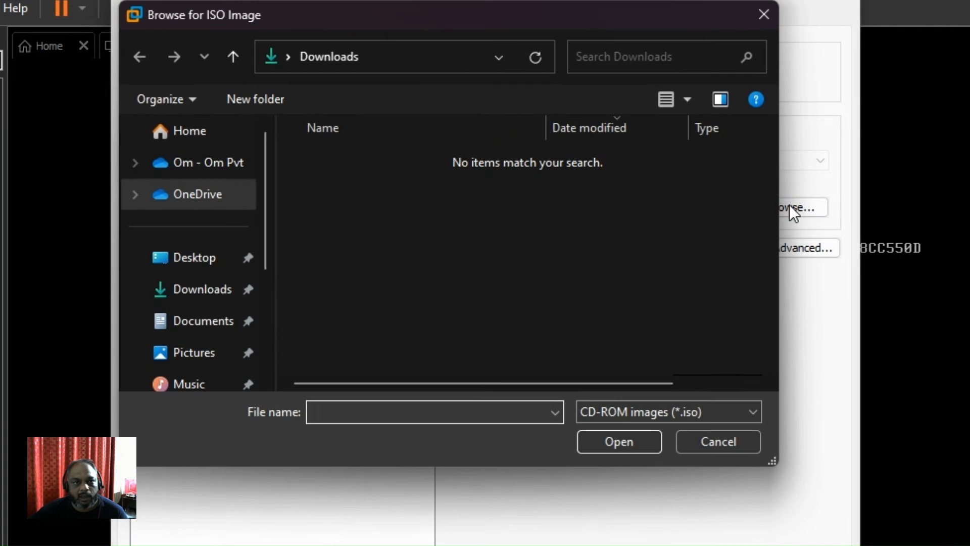
- Browse to This PC > Local Disk (D:) > Downloads for the ISO image
click(185, 292)
scroll(186, 306, down, 3)
scroll(191, 314, down, 2)
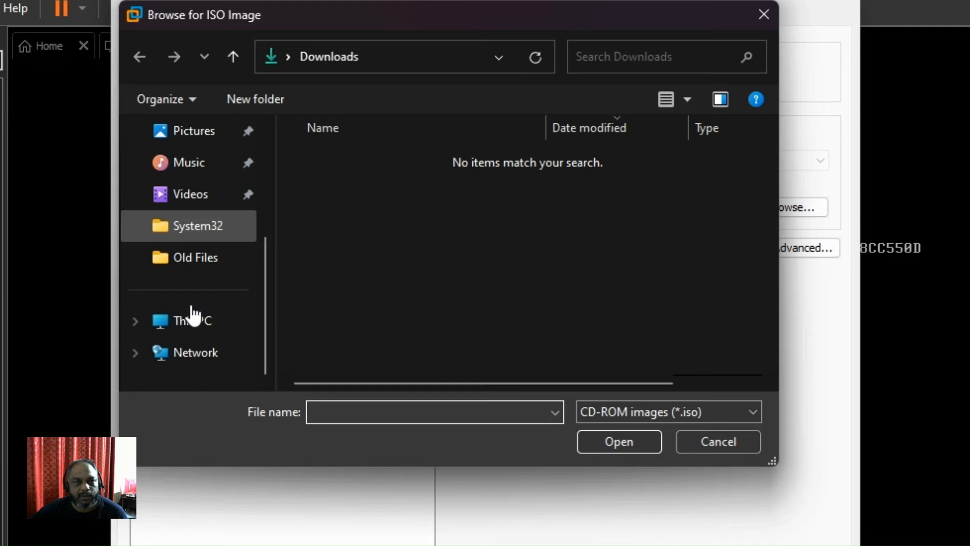
click(199, 323)
double_click(413, 219)
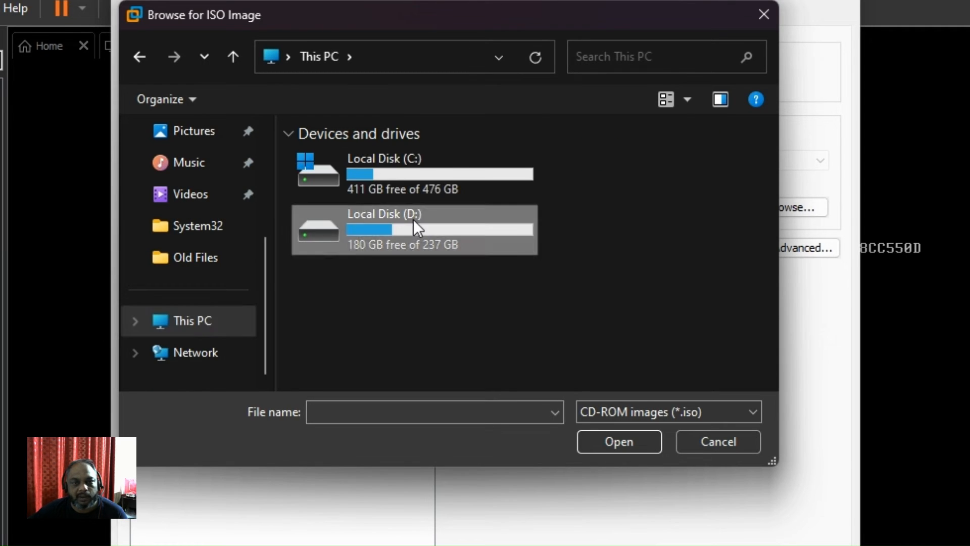
double_click(354, 154)
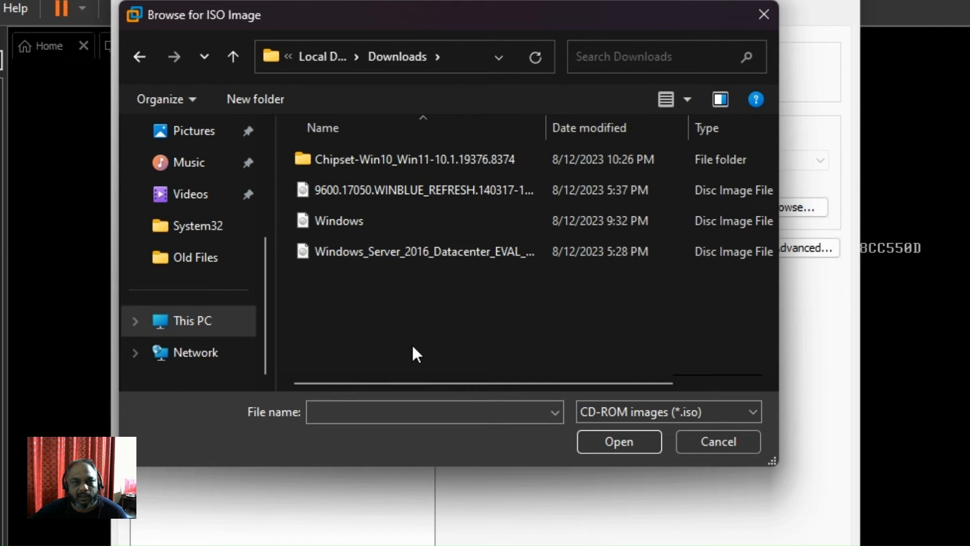
- Choose the 9600.17050 WINBLUE_REFRESH ISO and save the VM settings
click(478, 191)
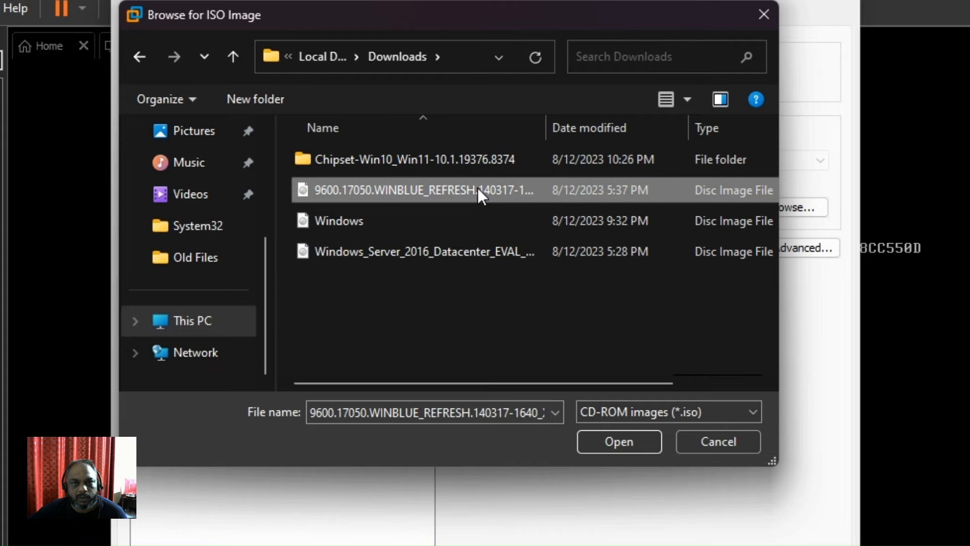
drag(549, 119, 638, 129)
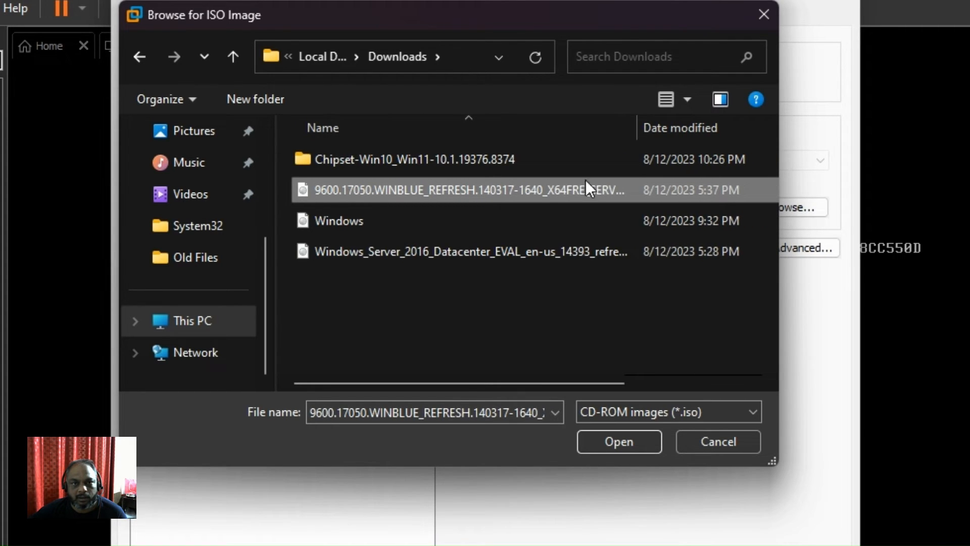
click(426, 189)
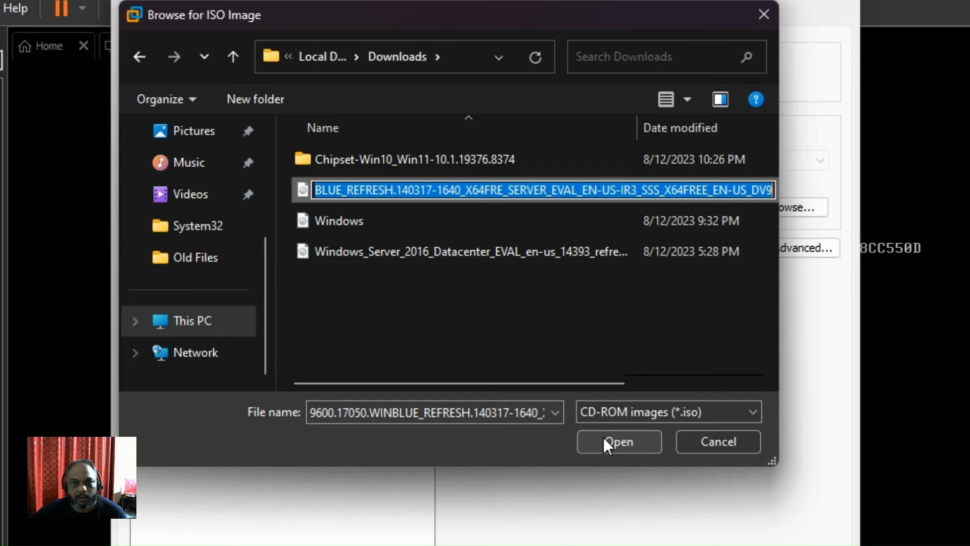
click(495, 277)
click(466, 194)
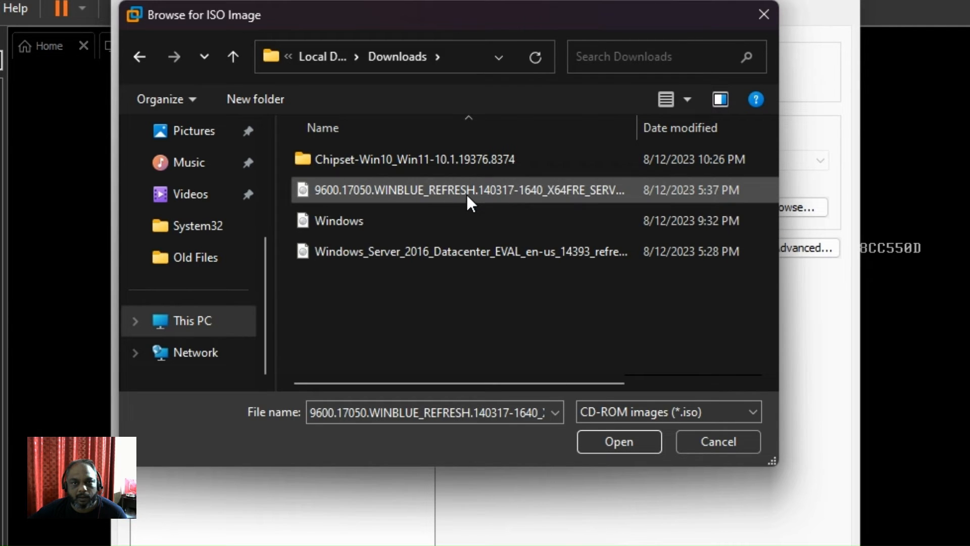
click(618, 443)
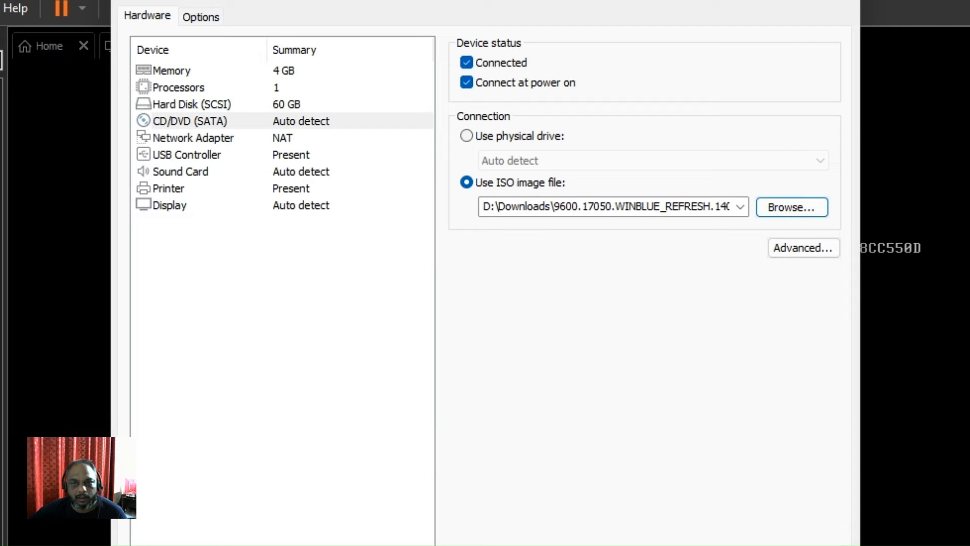
click(657, 545)
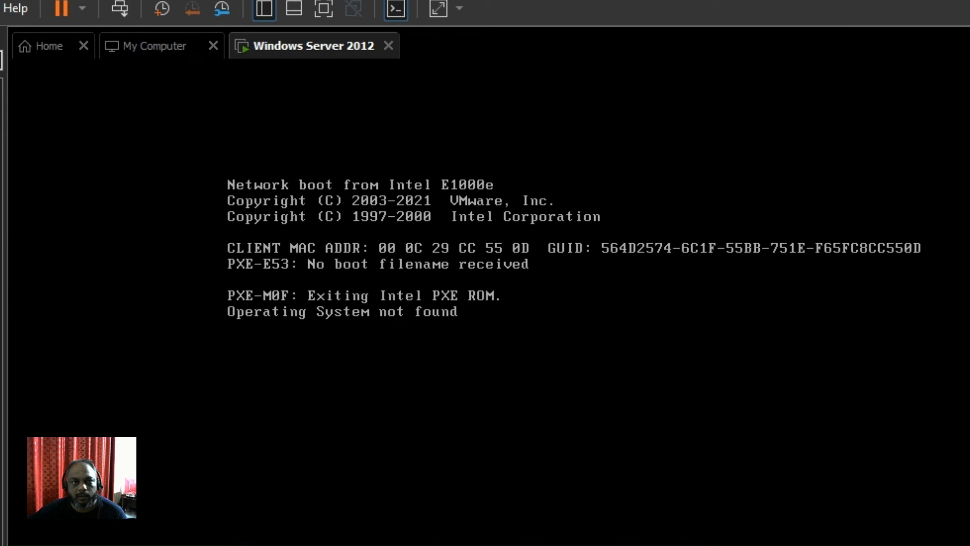
- Check the VM's removable devices list, then dismiss it
click(198, 264)
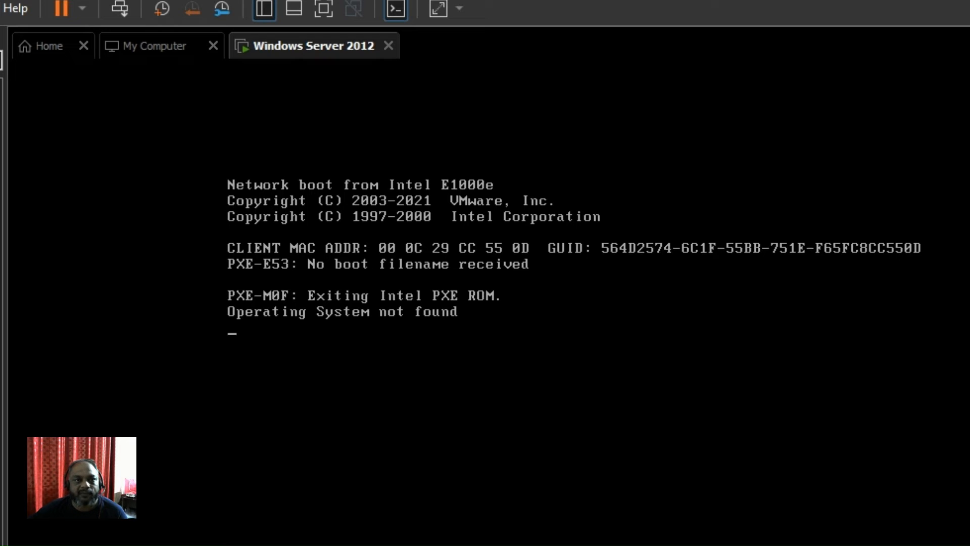
click(0, 9)
mouse_move(1, 57)
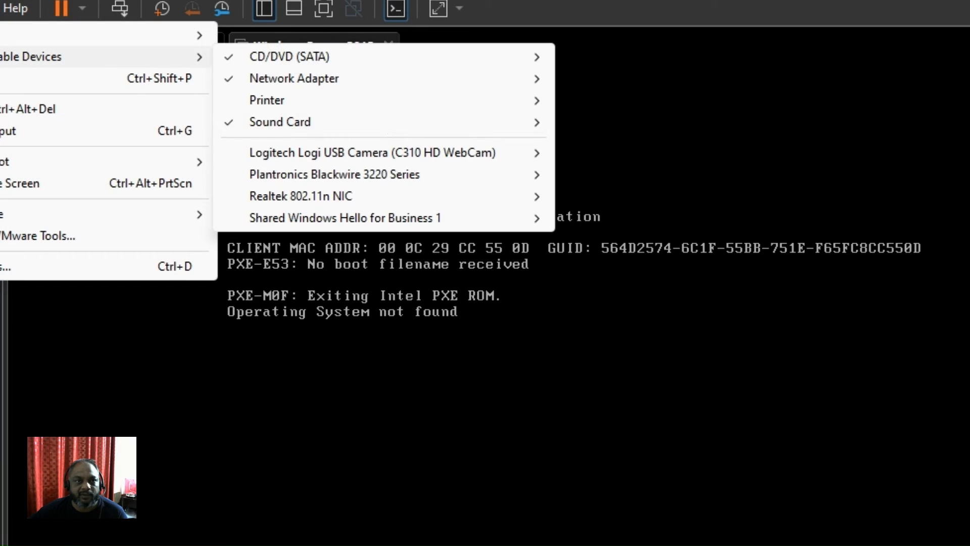
mouse_move(422, 65)
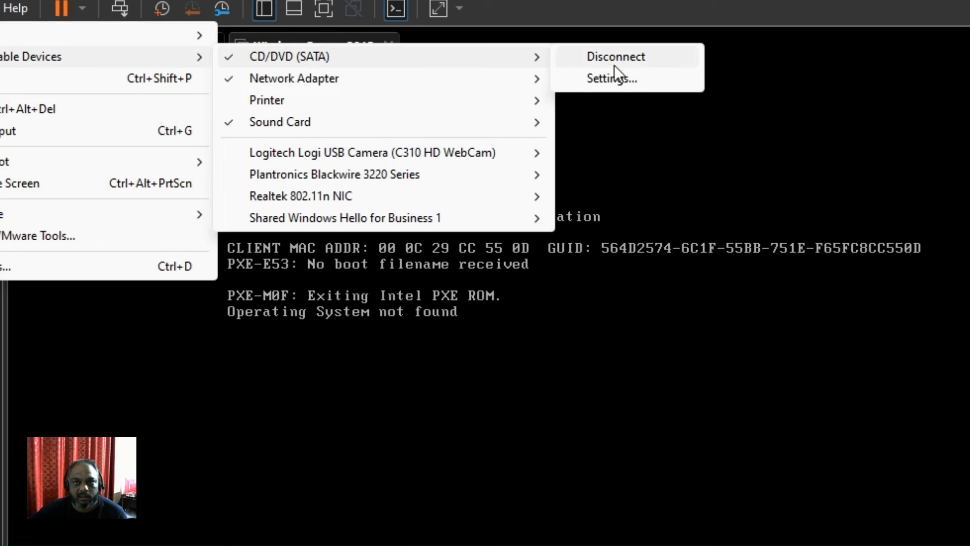
click(622, 137)
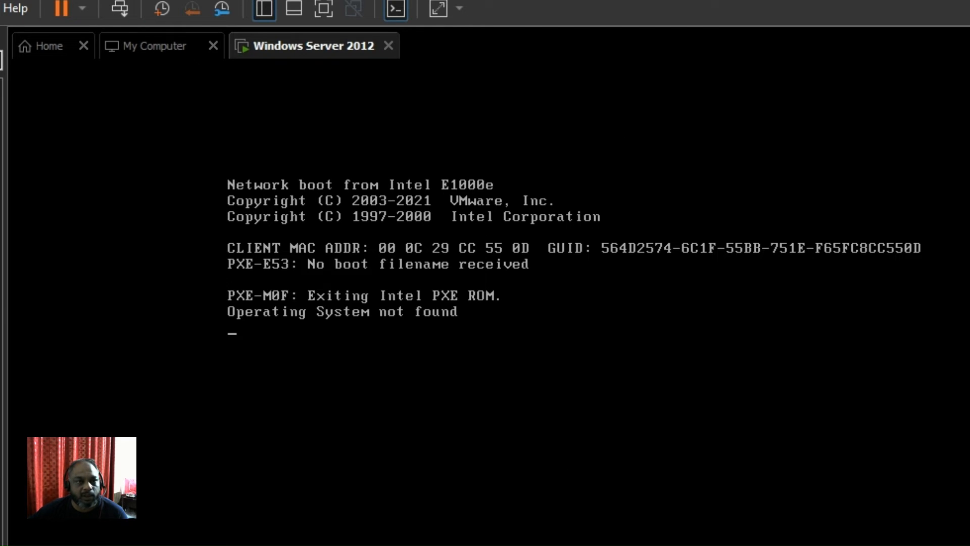
- Restart the guest from the power options and confirm the restart
click(82, 6)
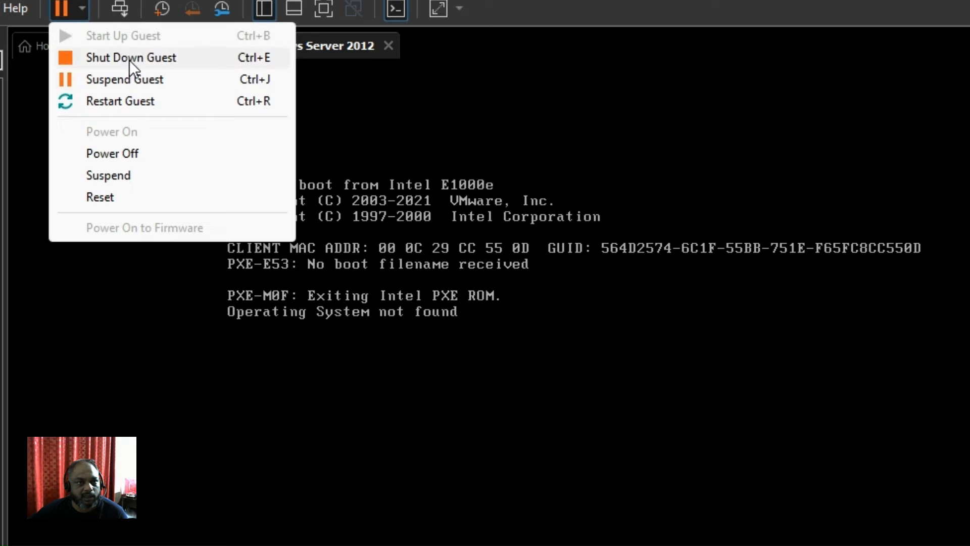
click(187, 511)
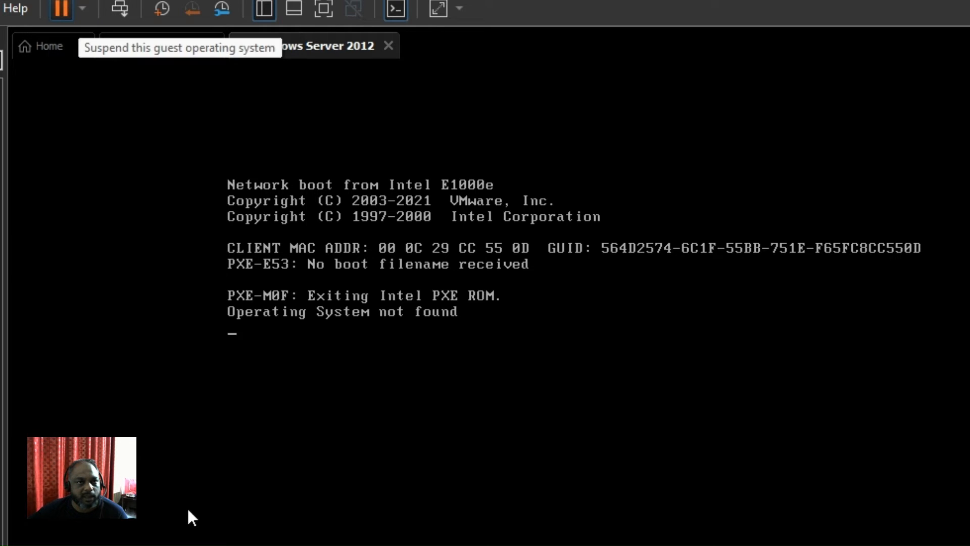
click(83, 7)
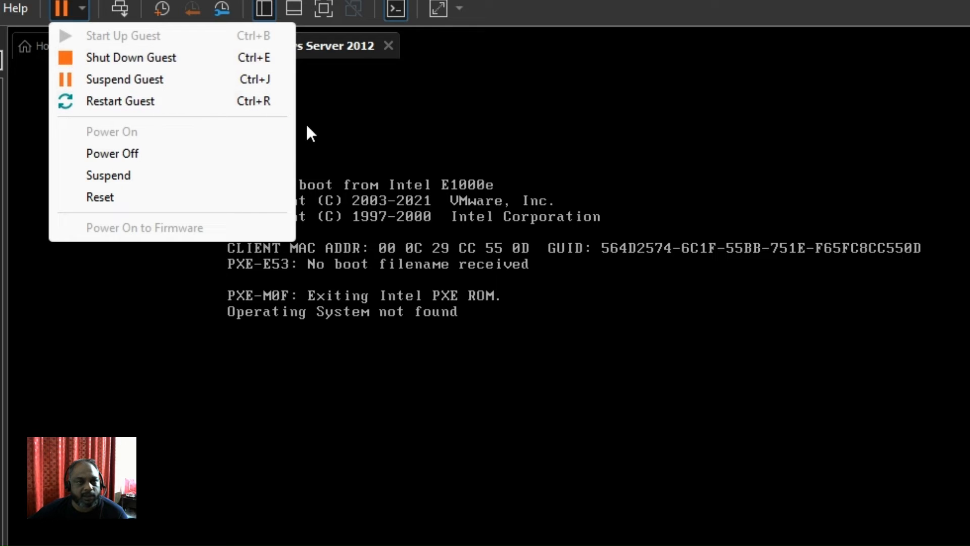
click(107, 102)
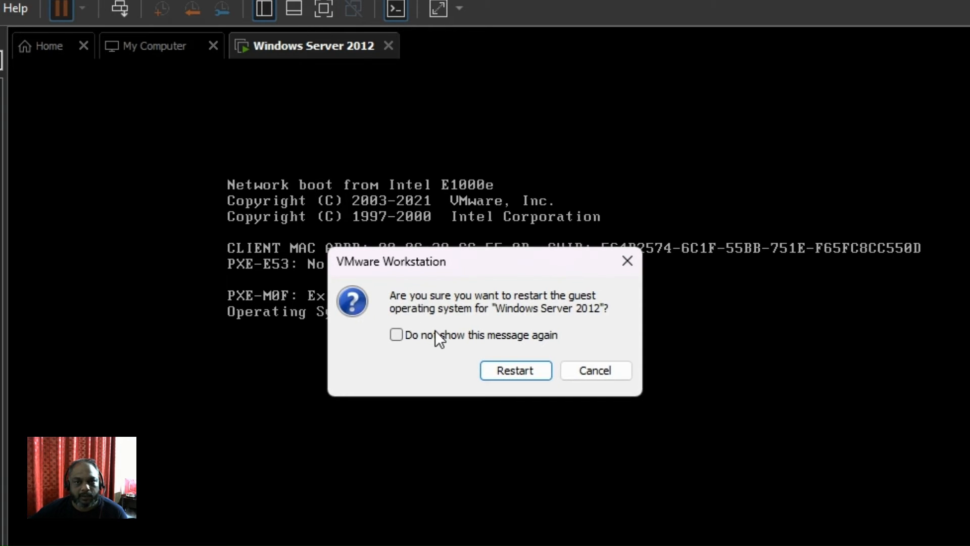
click(508, 370)
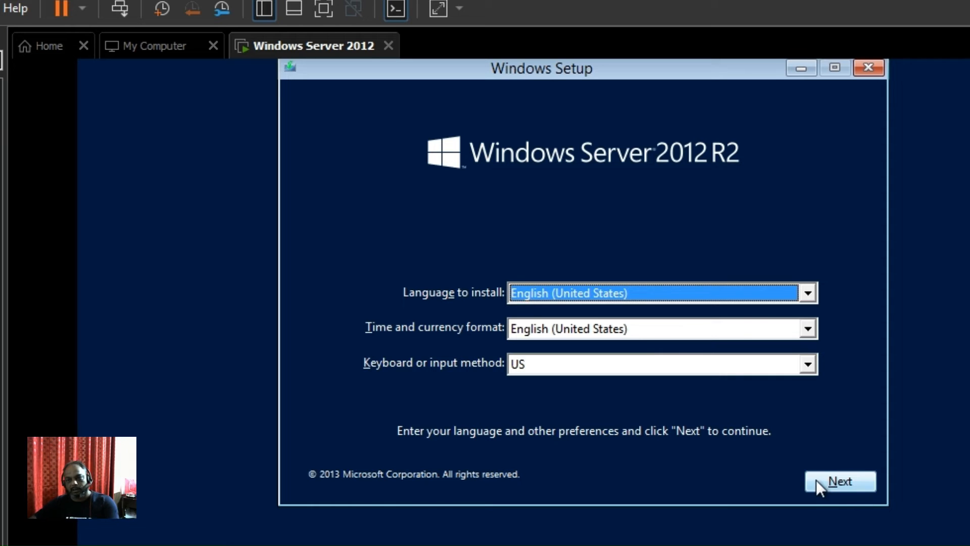
- Keep the English (United States) setup settings and start Install now
click(834, 478)
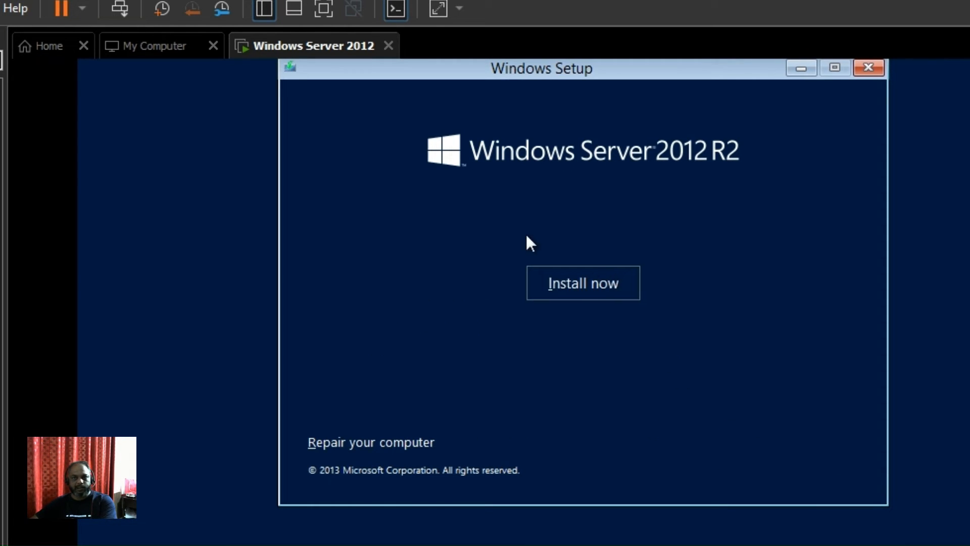
click(582, 292)
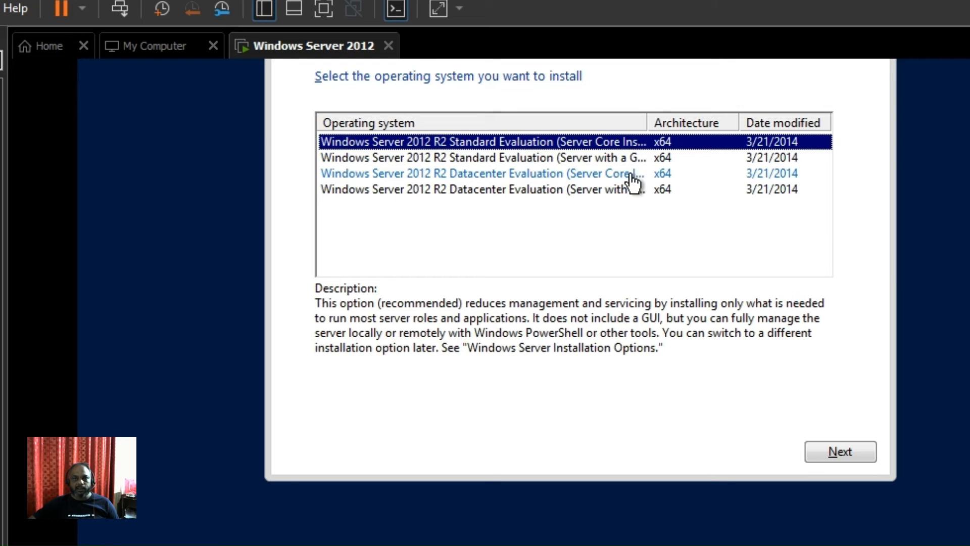
- Compare the listed editions, then pick Standard Evaluation (Server with a GUI) and continue
drag(649, 123, 695, 118)
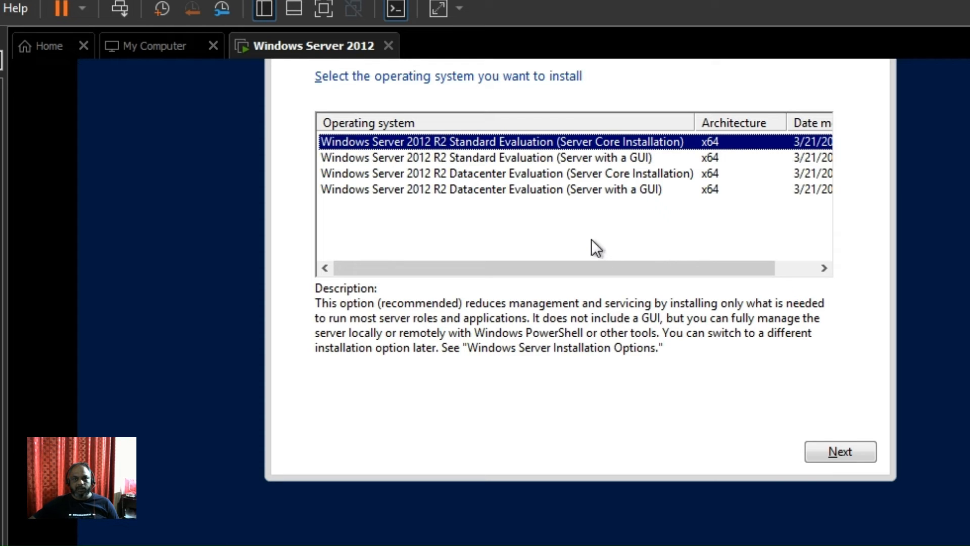
click(625, 159)
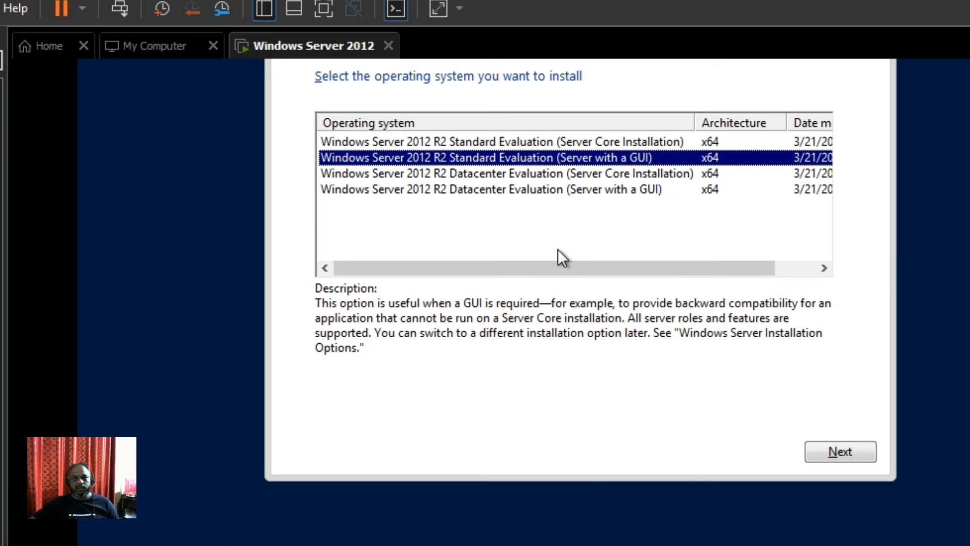
click(512, 175)
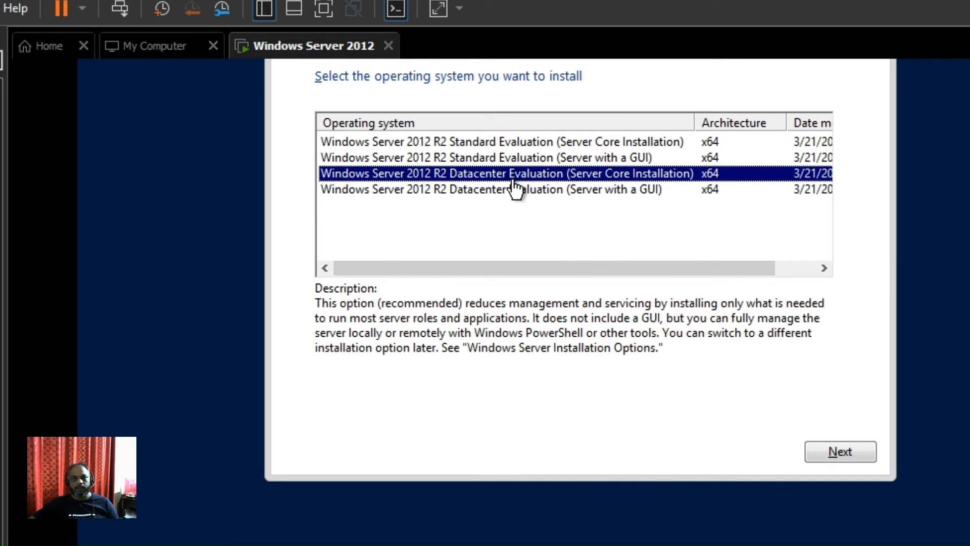
click(505, 158)
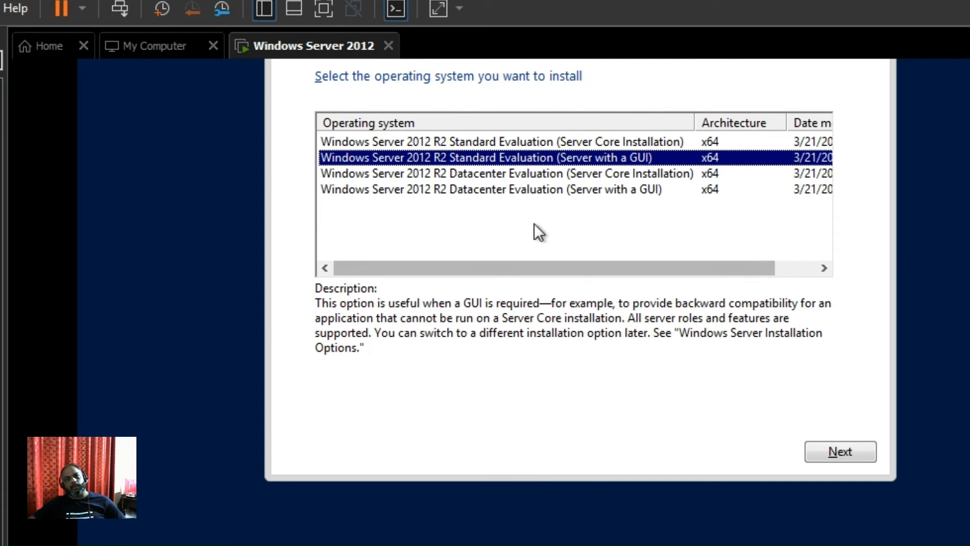
click(513, 192)
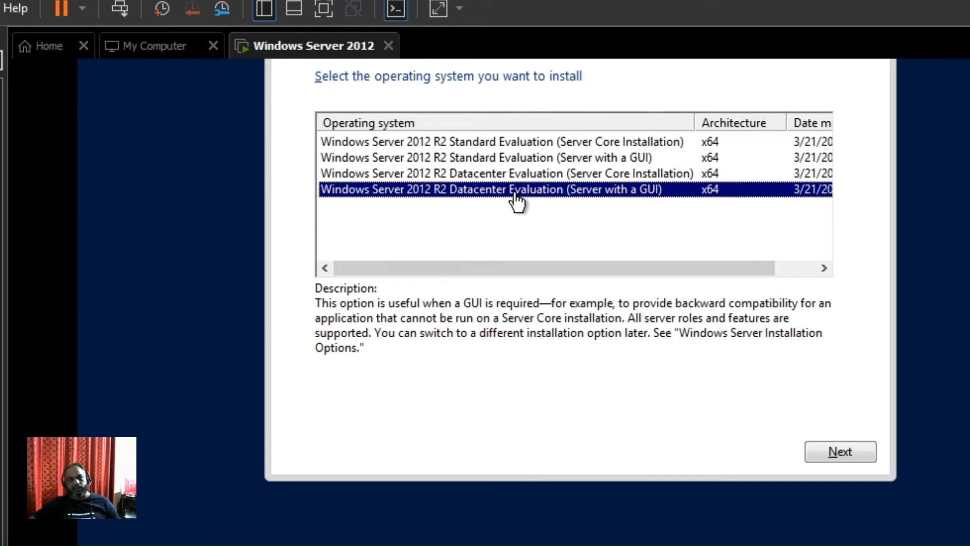
click(517, 175)
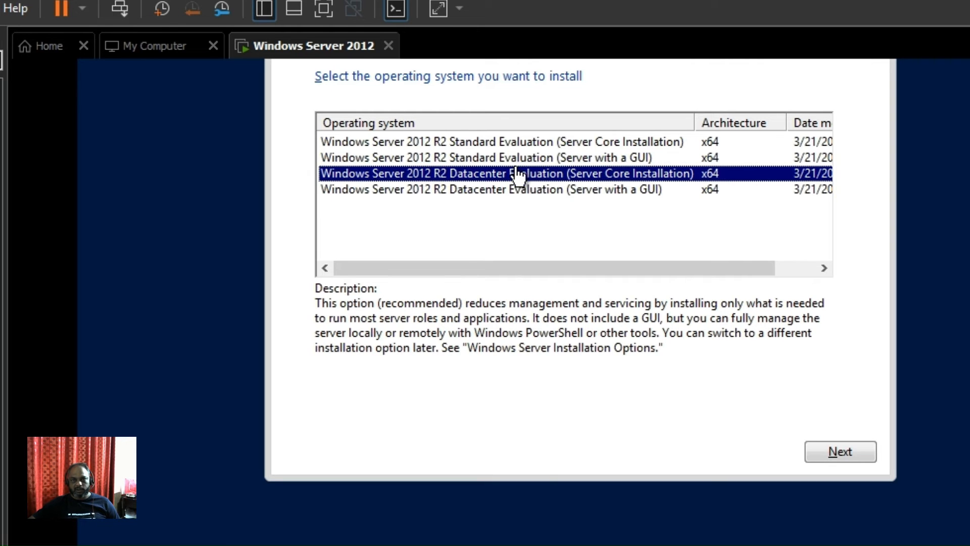
click(590, 157)
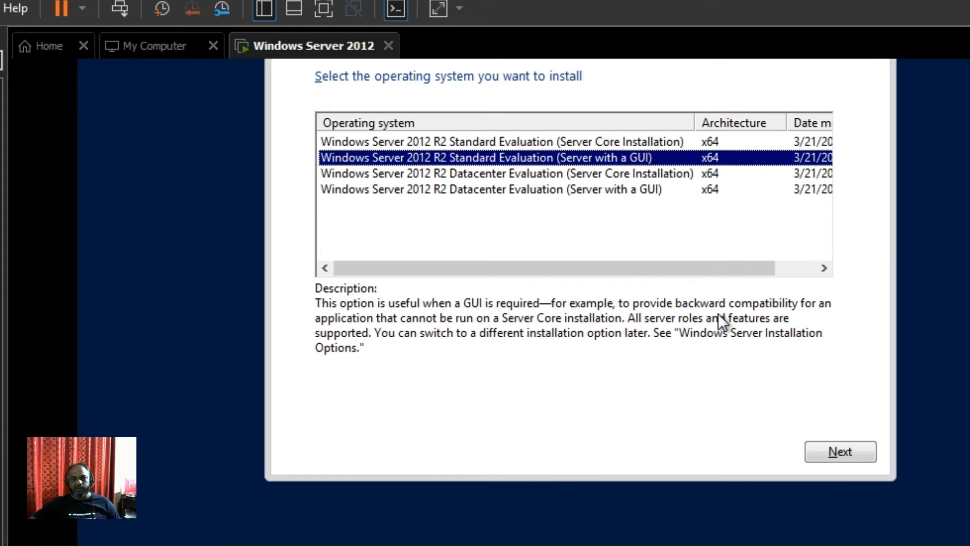
click(831, 452)
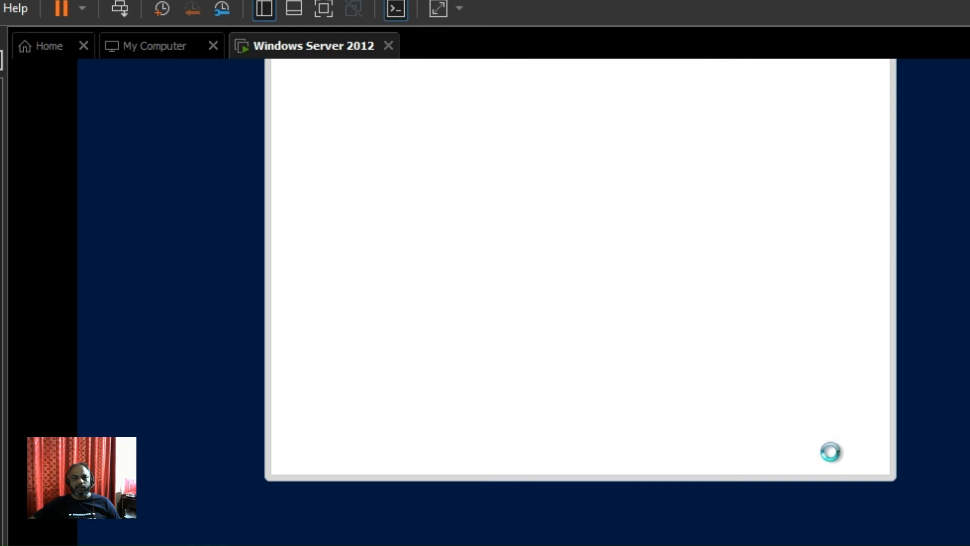
- Accept the licence terms and run a Custom install onto the 60.0 GB unallocated Drive 0
click(413, 405)
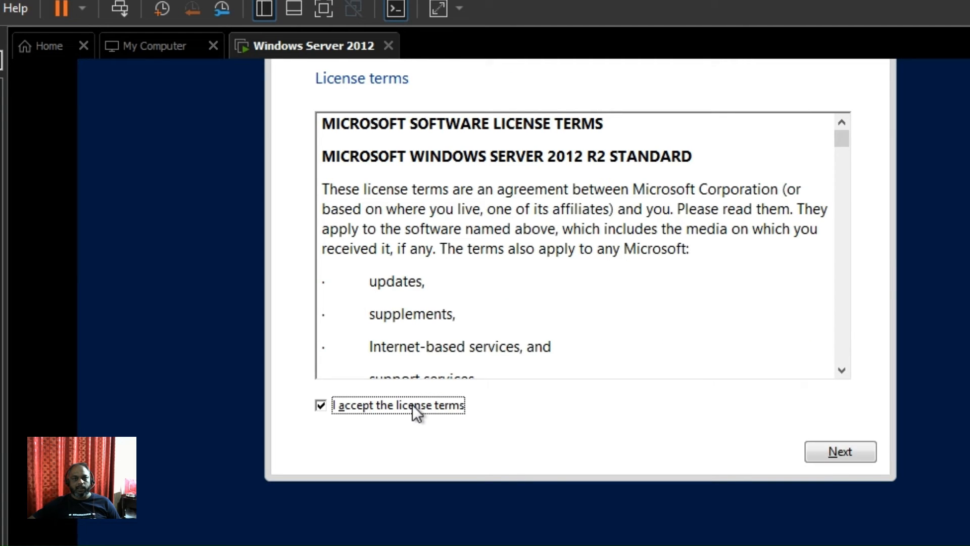
click(839, 451)
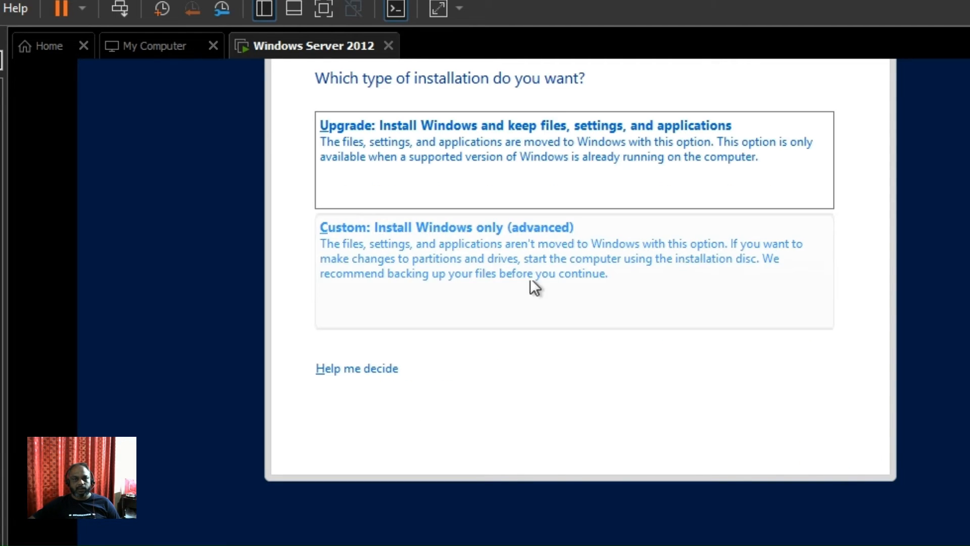
click(475, 238)
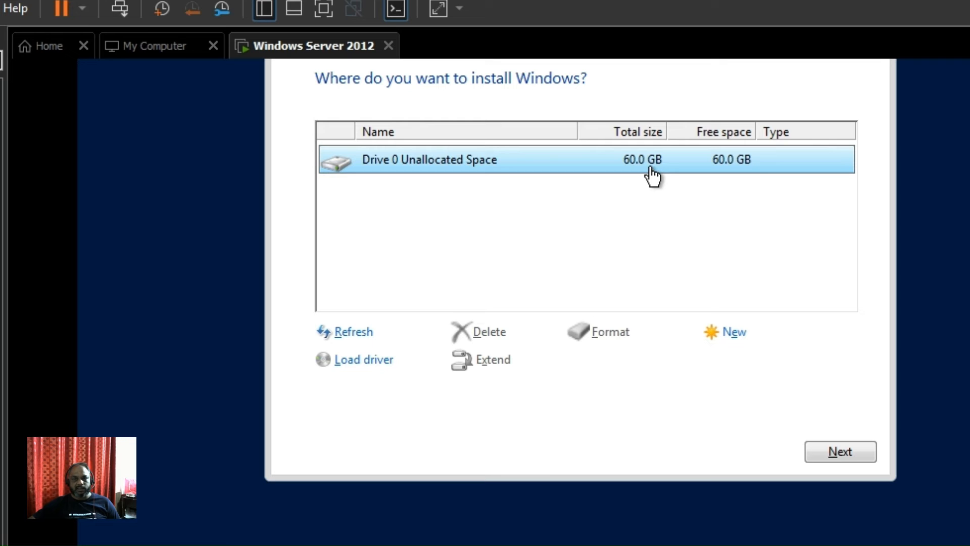
click(849, 451)
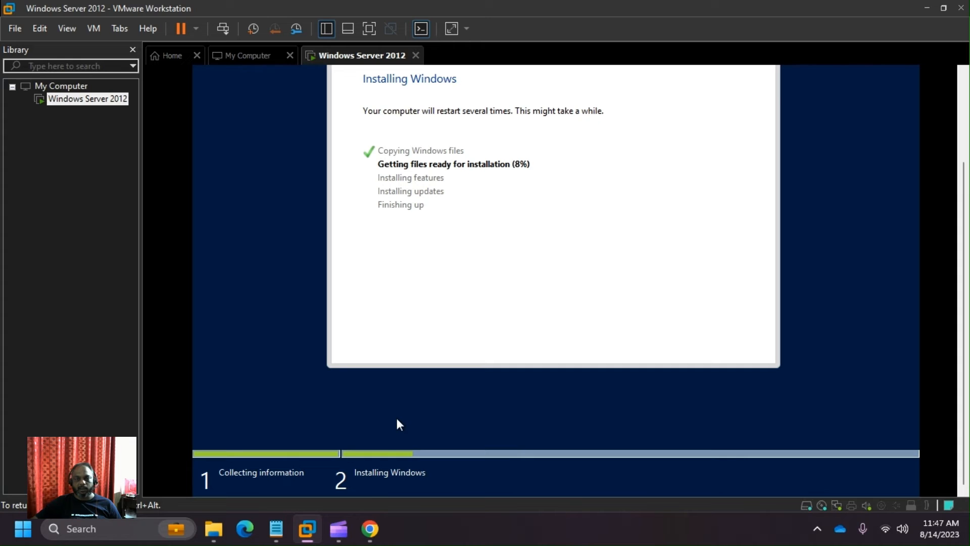
mouse_move(349, 539)
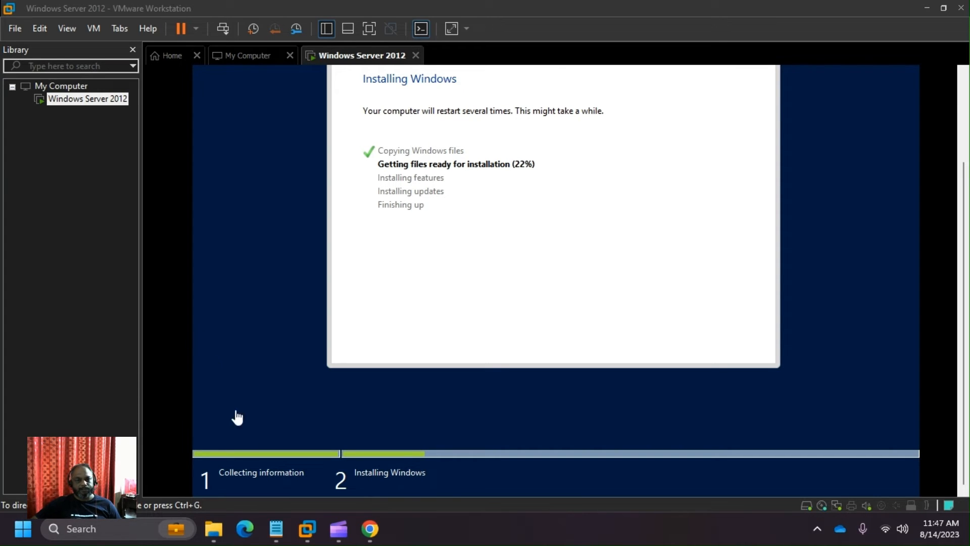
click(376, 534)
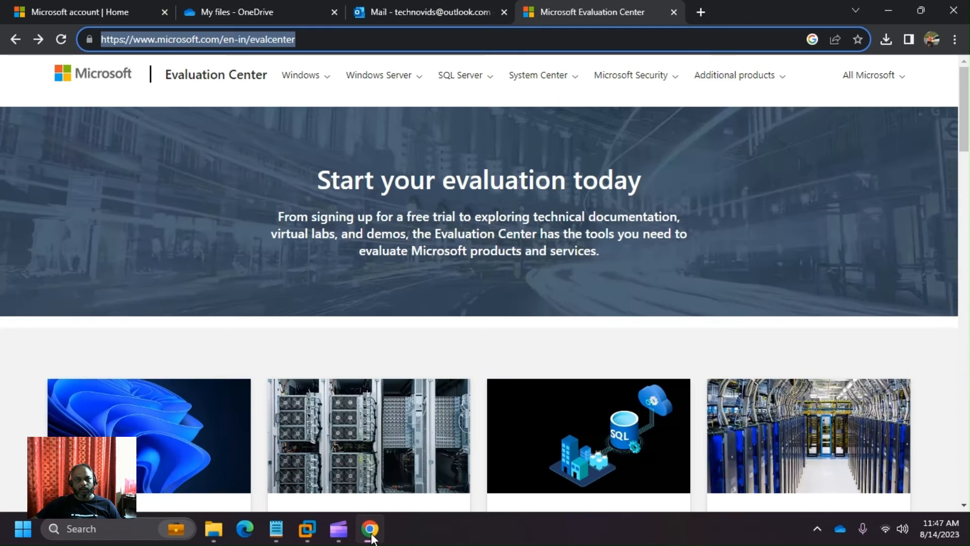
click(371, 534)
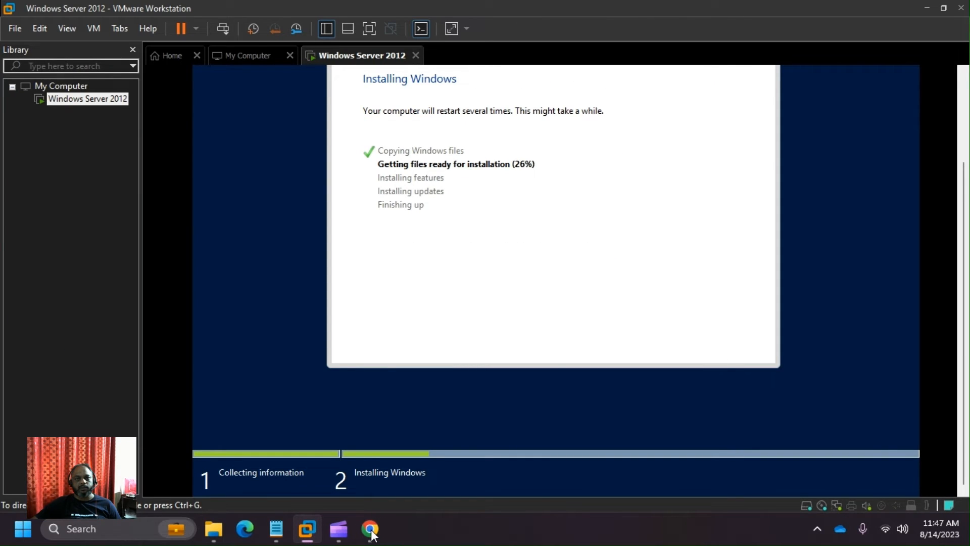
click(371, 534)
- Bring Chrome's Evaluation Center page to the front and maximize the browser window
click(431, 47)
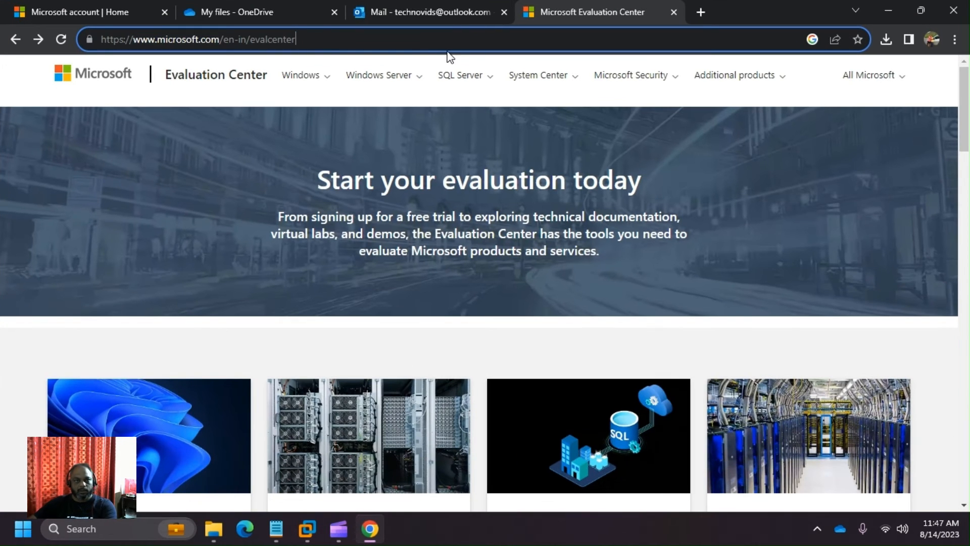
click(460, 123)
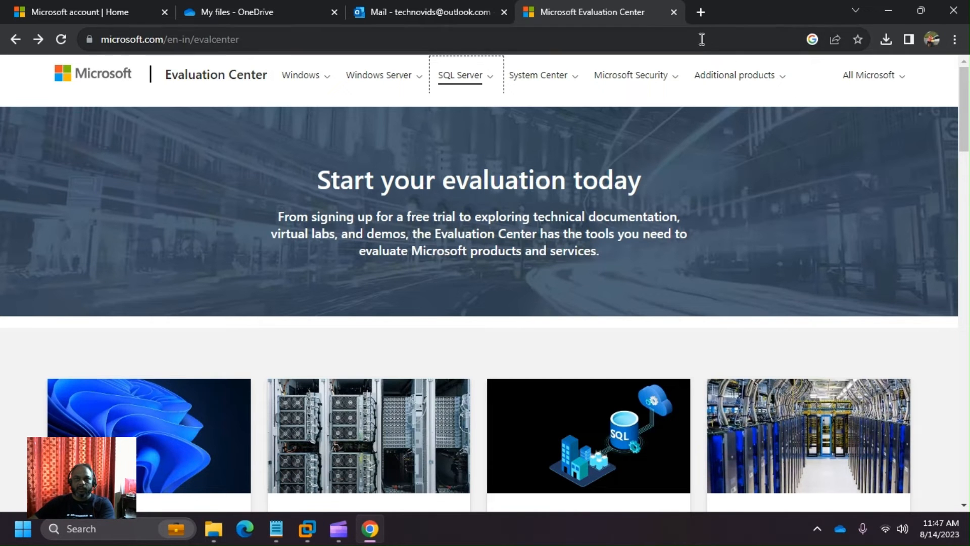
double_click(706, 15)
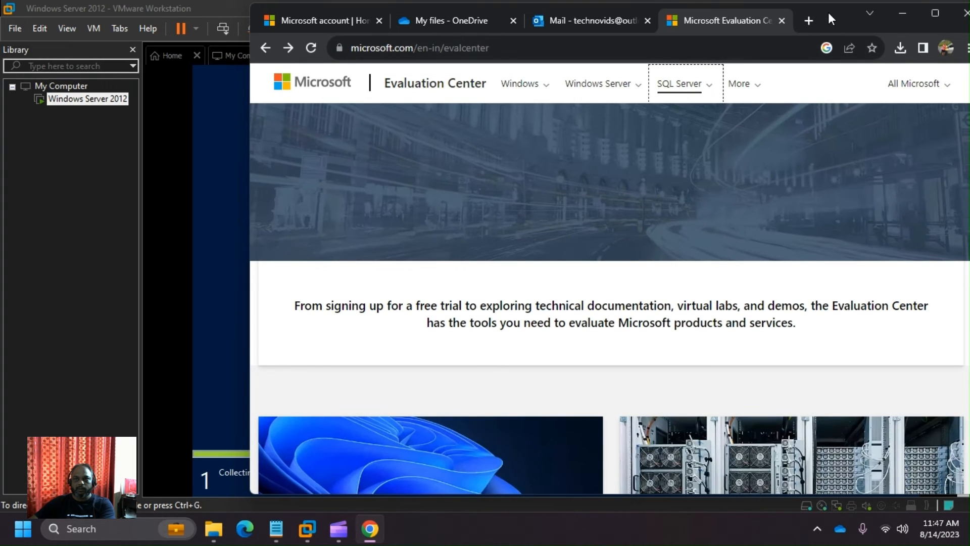
double_click(829, 12)
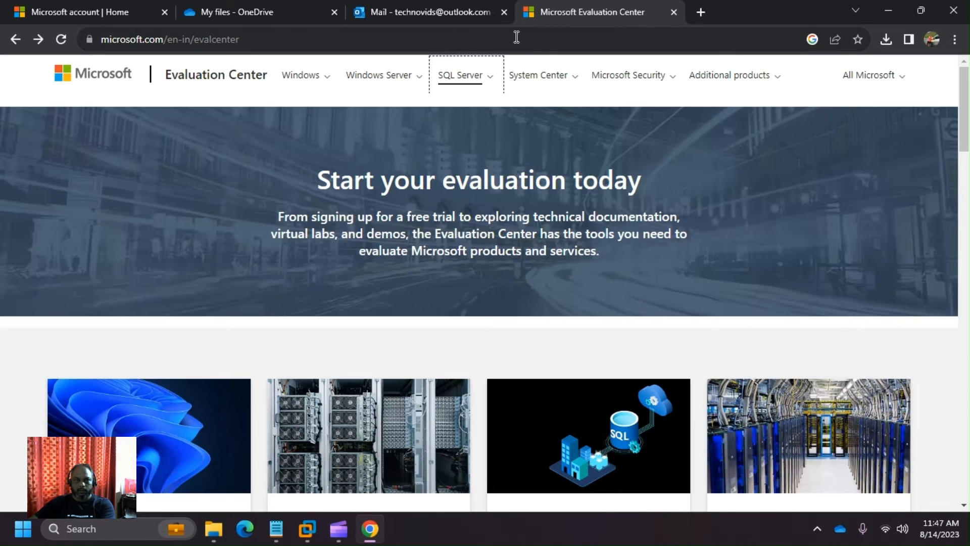
double_click(517, 37)
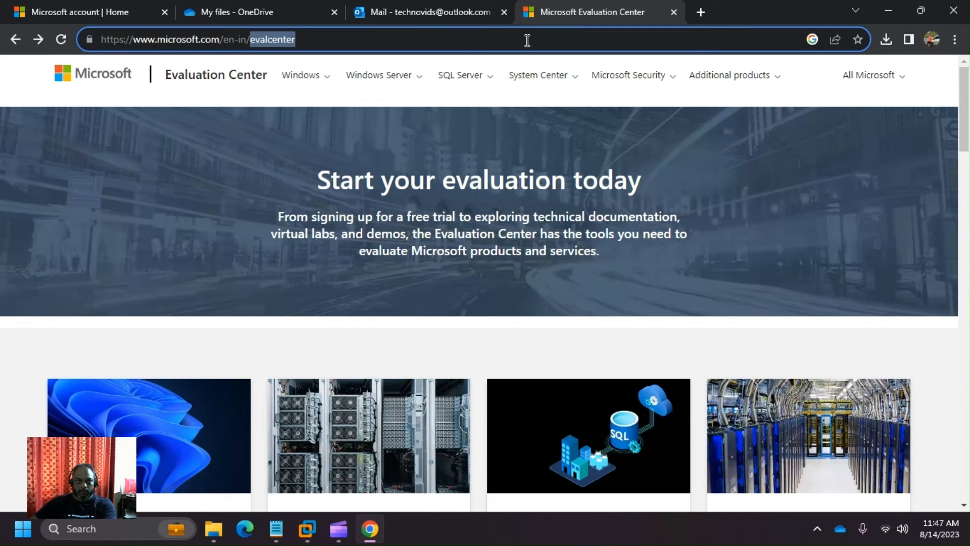
- Navigate the browser to google.com
triple_click(526, 39)
text(google.com)
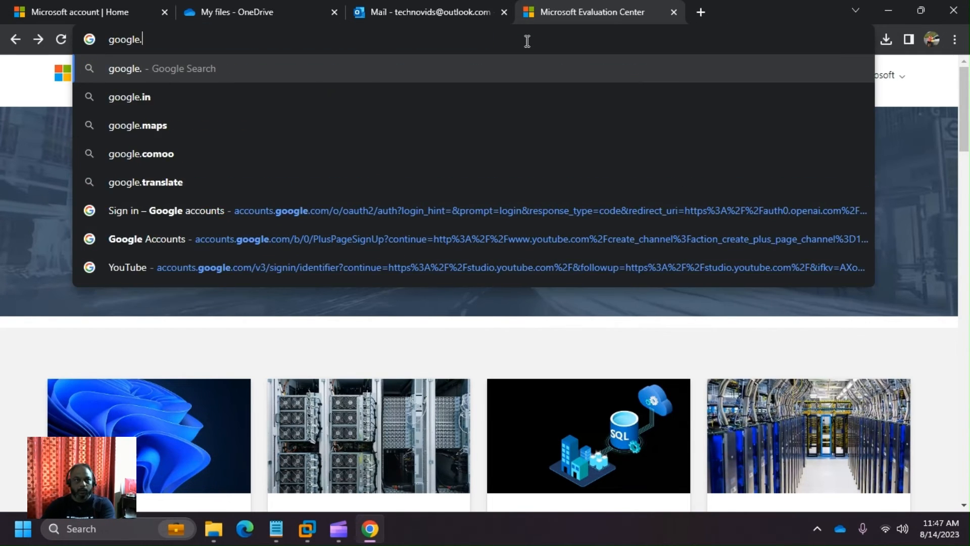
key(Return)
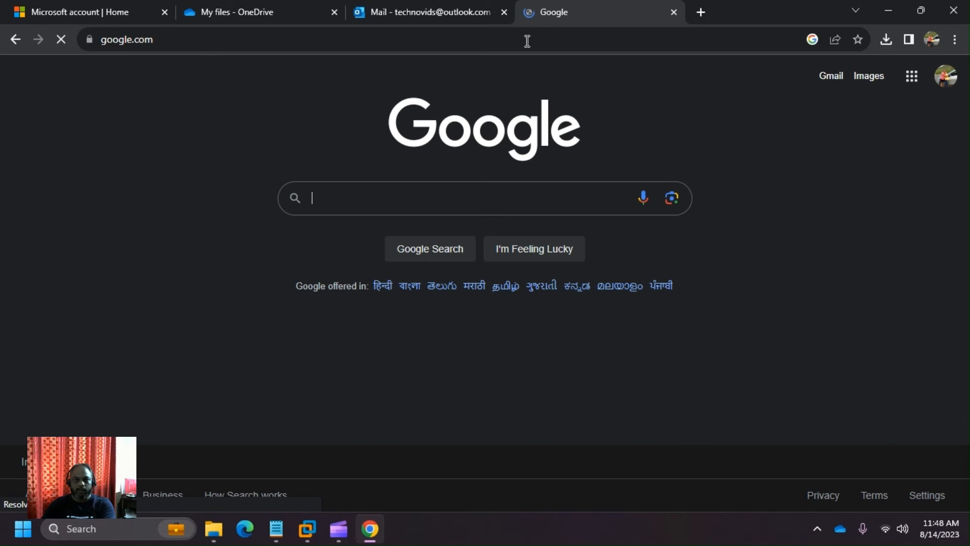
- Search 'Minimum requirements for windows server 2012 r2', accepting Google's spelling correction
text(Mini)
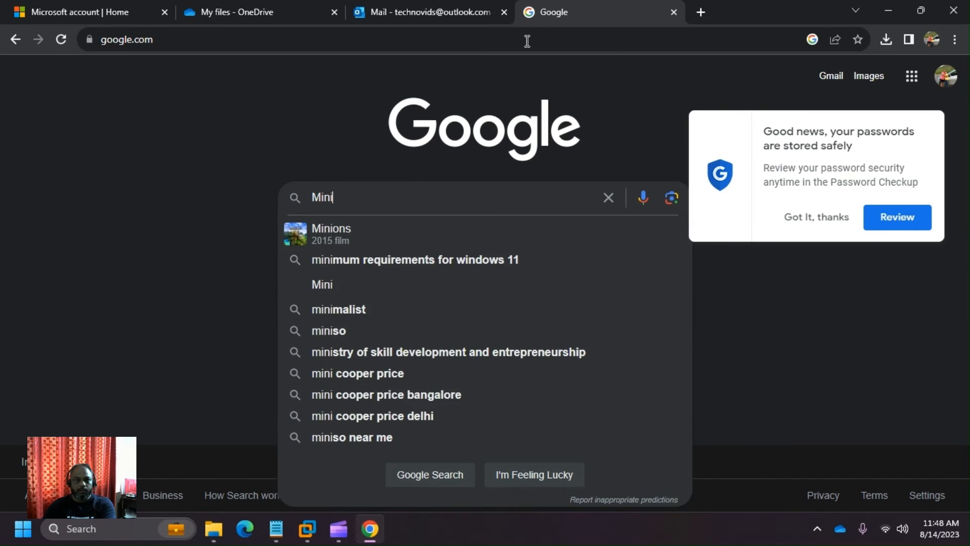
text(mun)
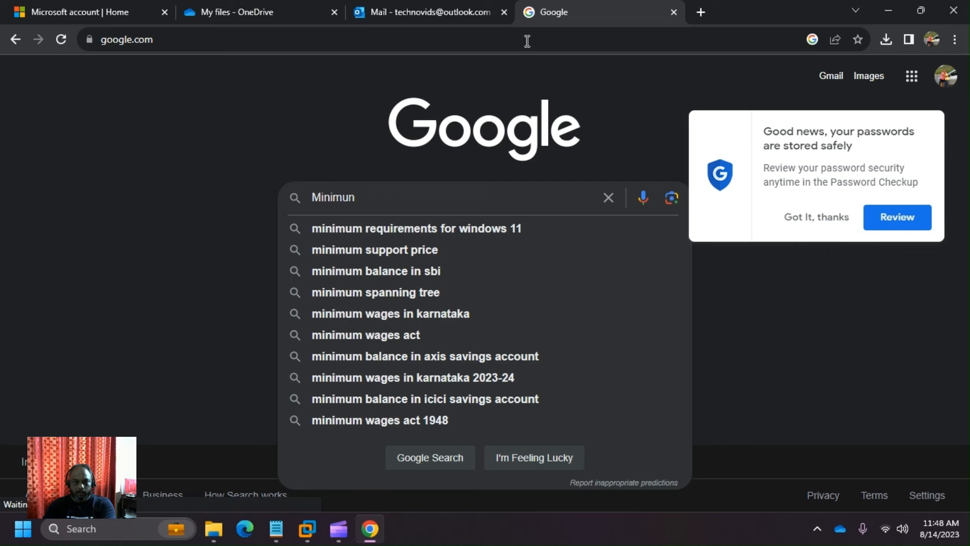
text( requirem)
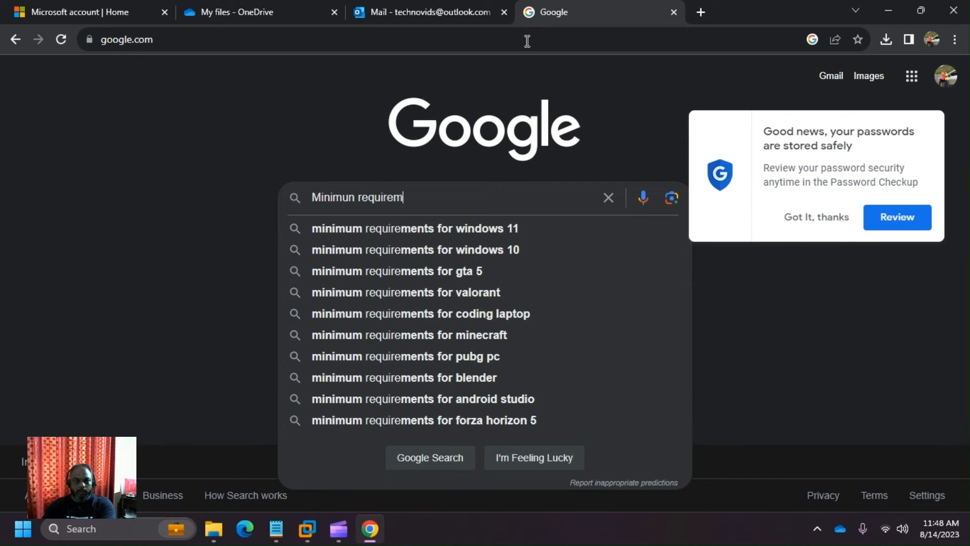
text(ents for wi)
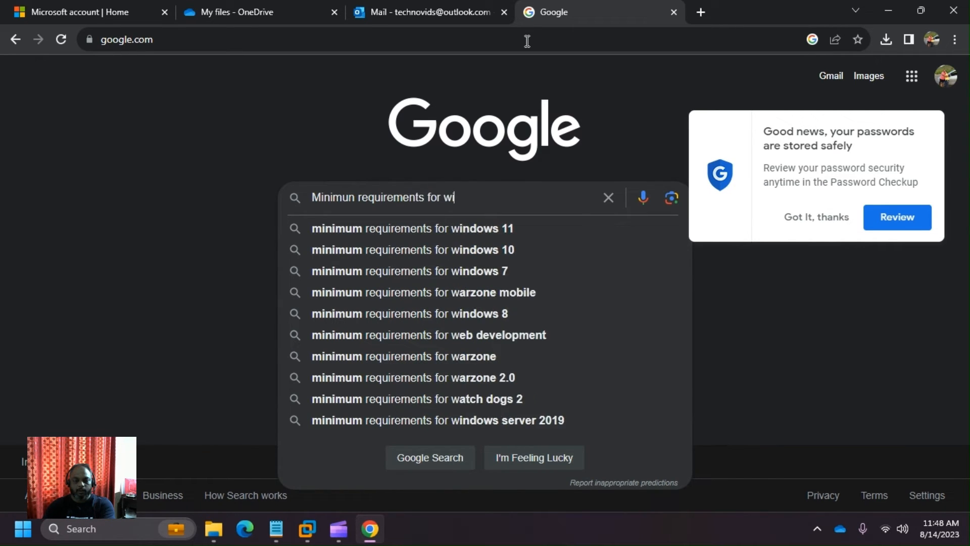
text(ndows ser)
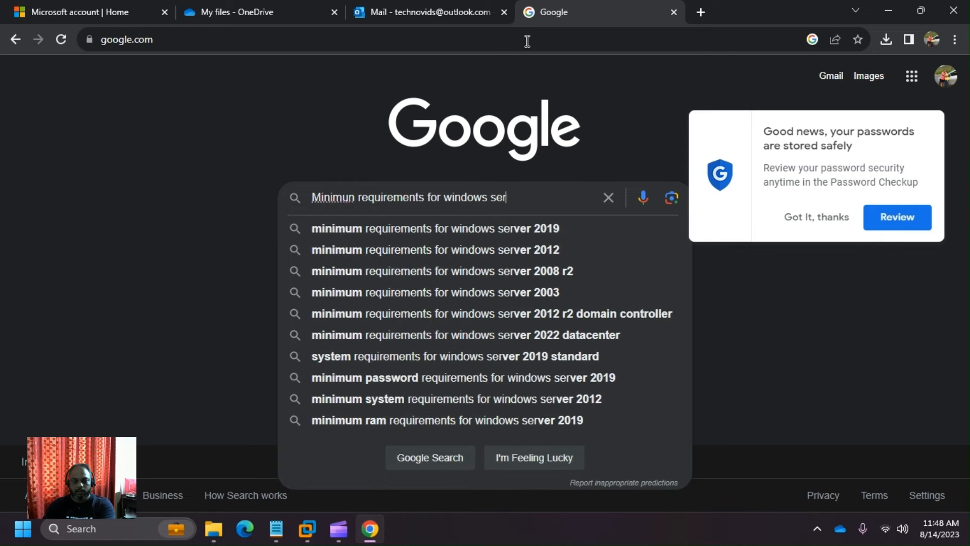
text(ver 2)
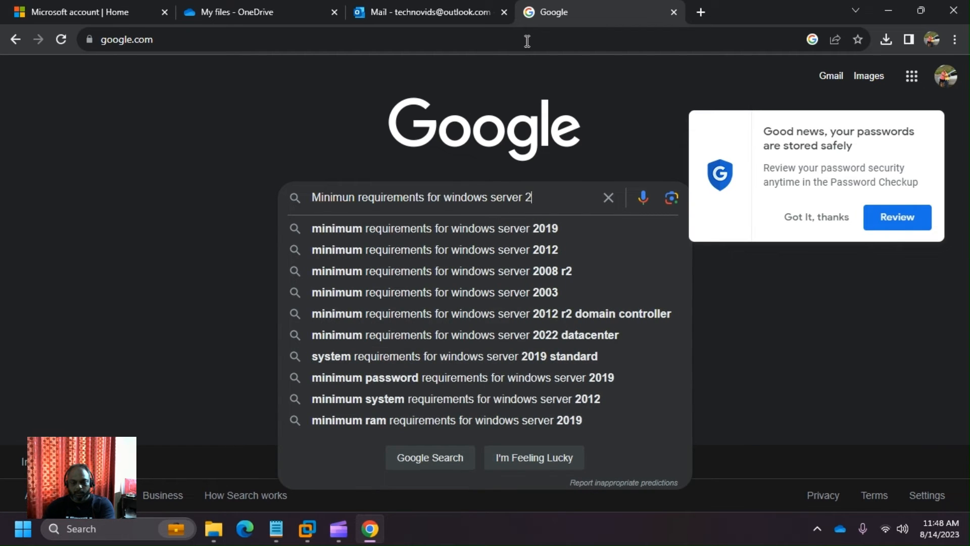
text(012 r)
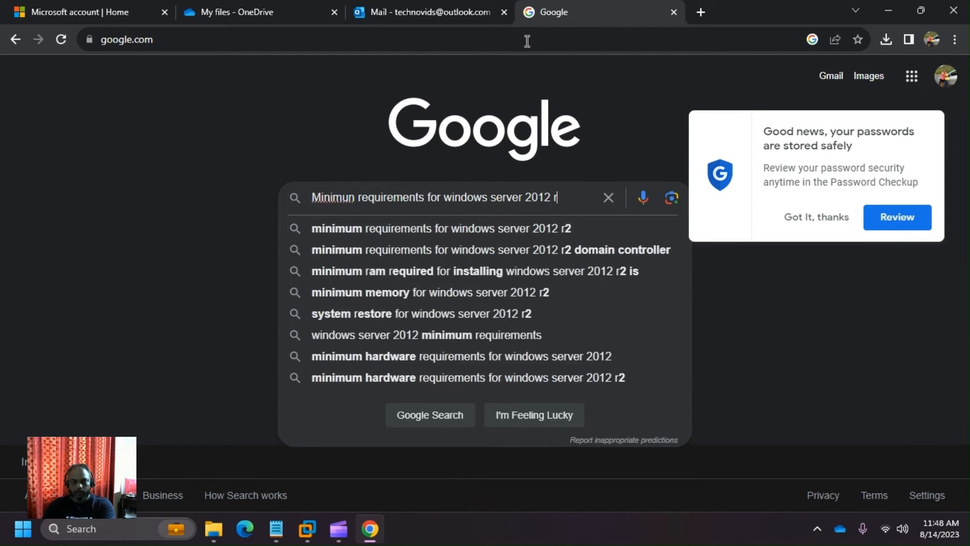
text(2)
key(Return)
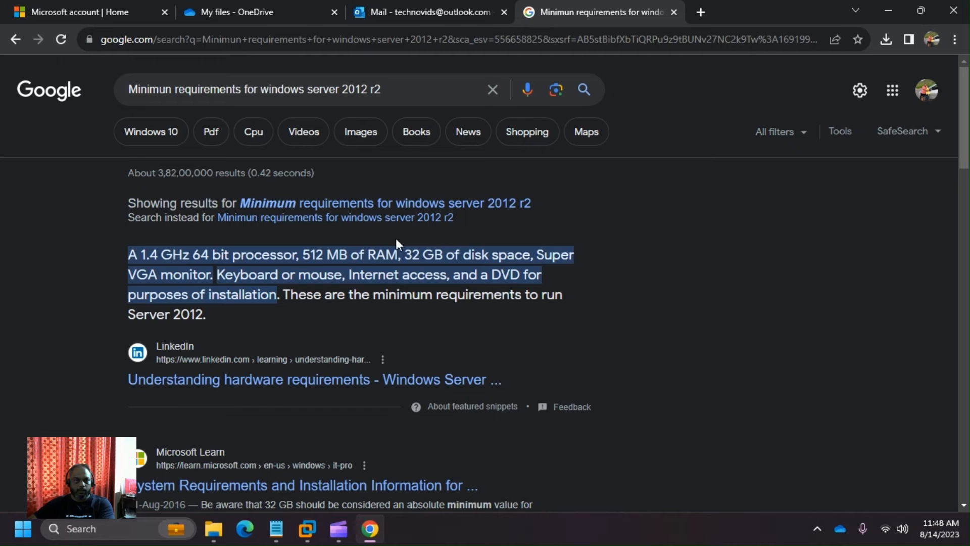
click(488, 209)
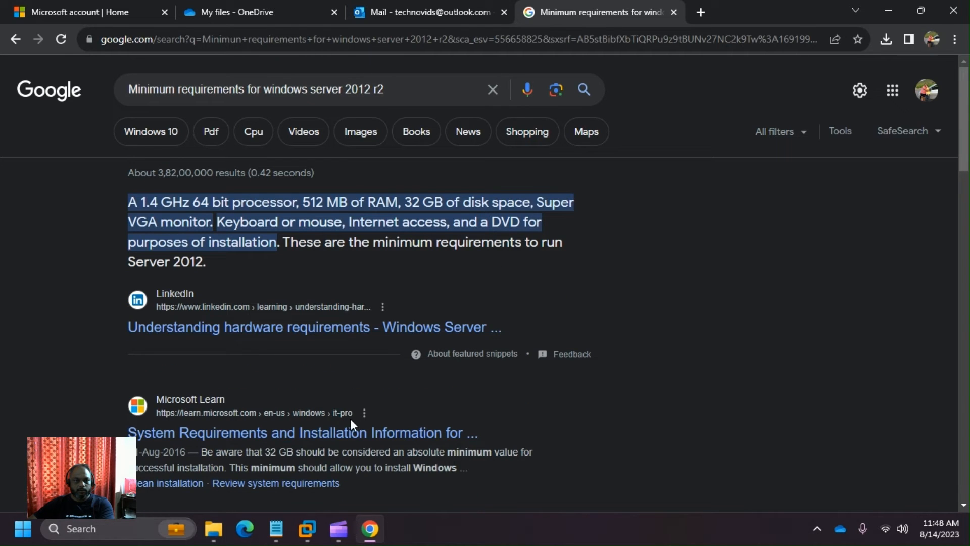
- Open the Microsoft Learn requirements article and highlight the 1.4 GHz 64-bit processor minimum
click(316, 437)
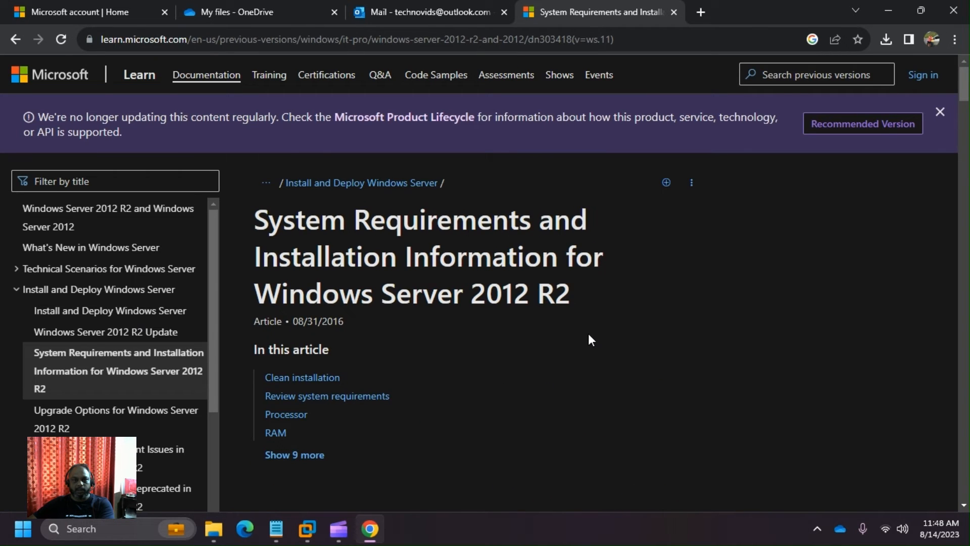
scroll(589, 335, down, 1)
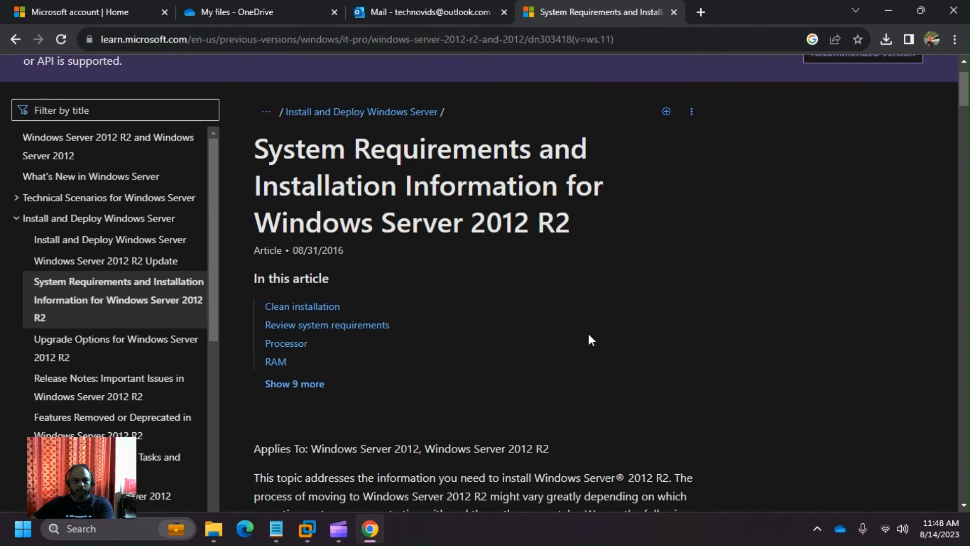
scroll(589, 335, down, 4)
scroll(588, 333, down, 5)
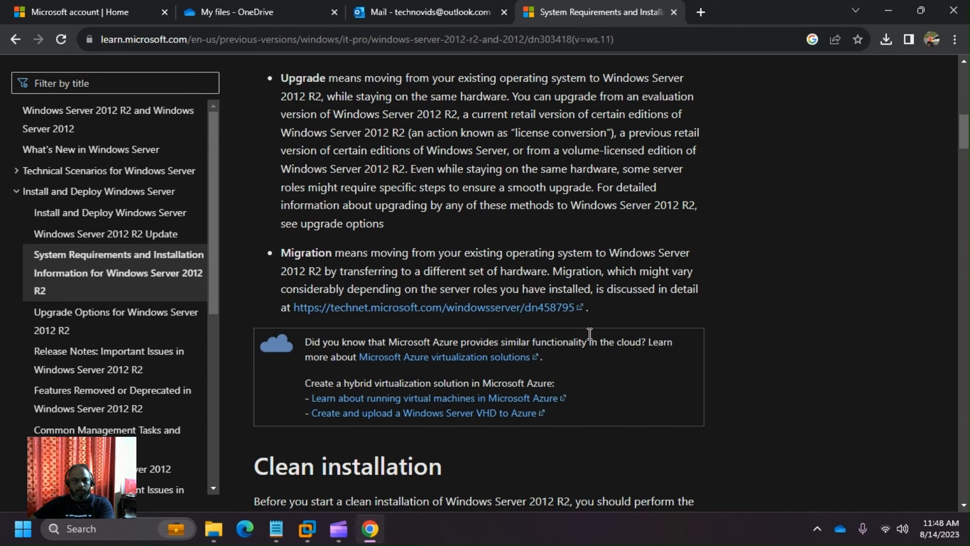
scroll(588, 332, down, 5)
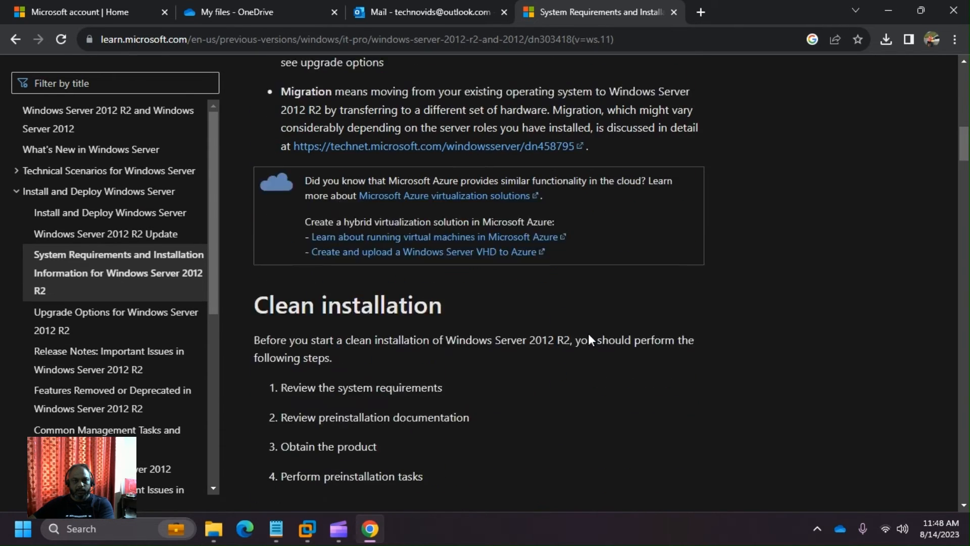
scroll(588, 332, down, 4)
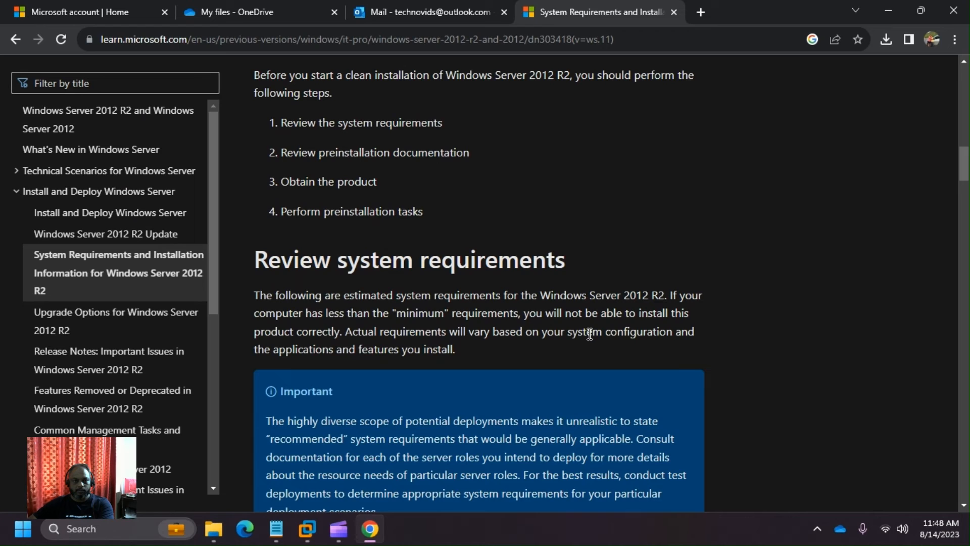
scroll(588, 333, down, 7)
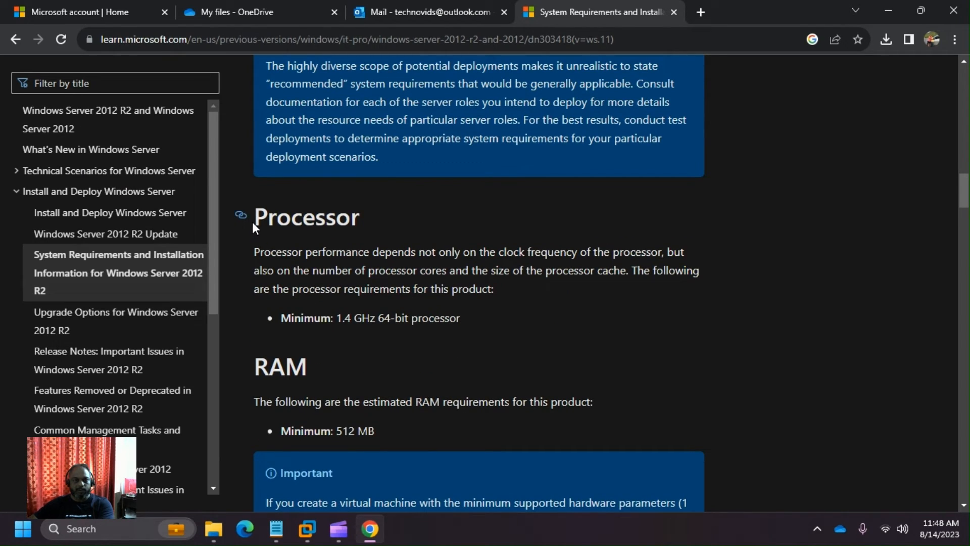
drag(252, 224, 280, 323)
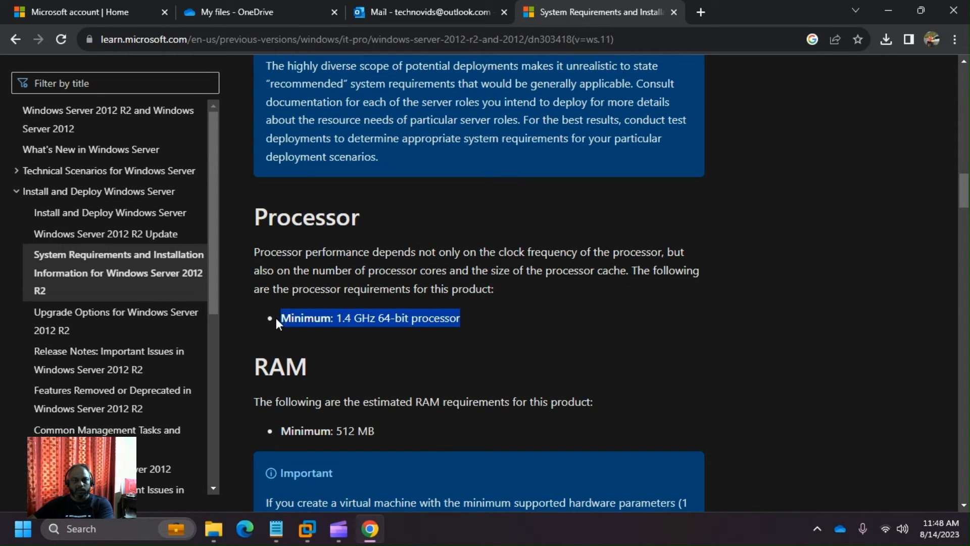
click(511, 328)
- Highlight the 512 MB RAM minimum and scroll on to disk space requirements
scroll(511, 317, down, 4)
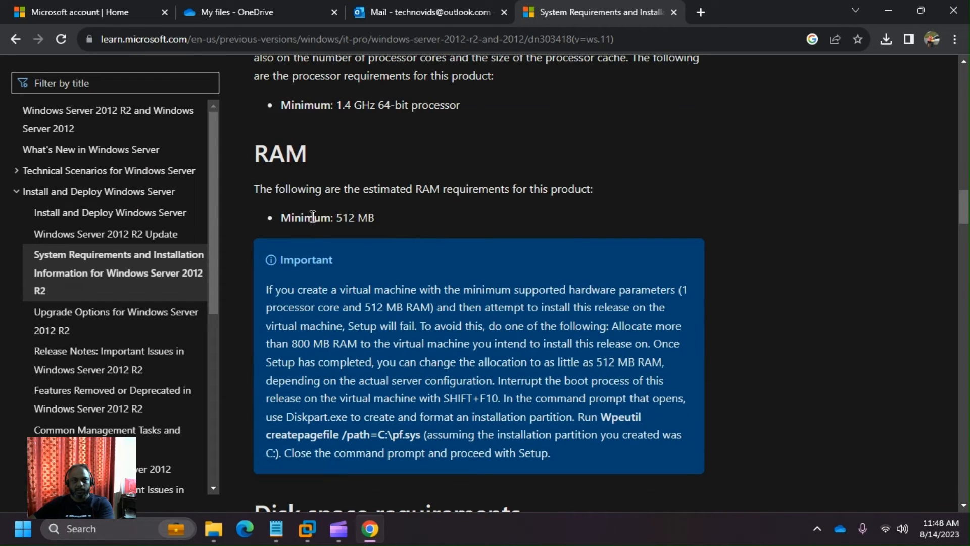
drag(278, 214, 380, 218)
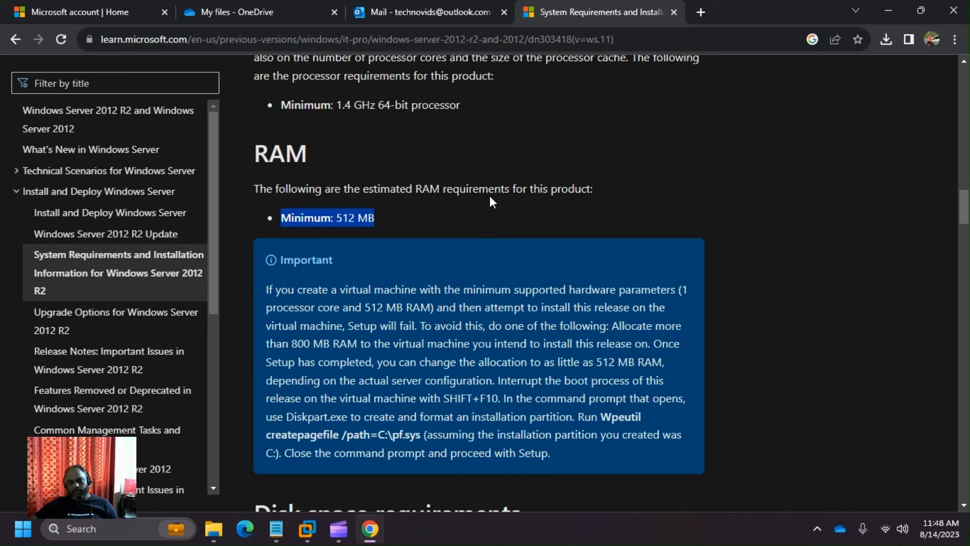
scroll(490, 195, down, 1)
scroll(489, 202, down, 3)
scroll(490, 178, down, 1)
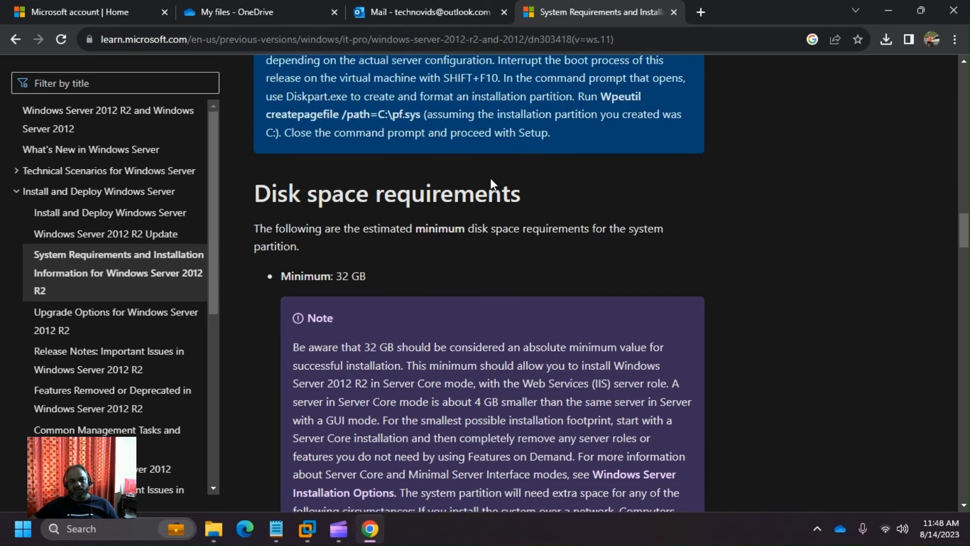
scroll(490, 178, up, 5)
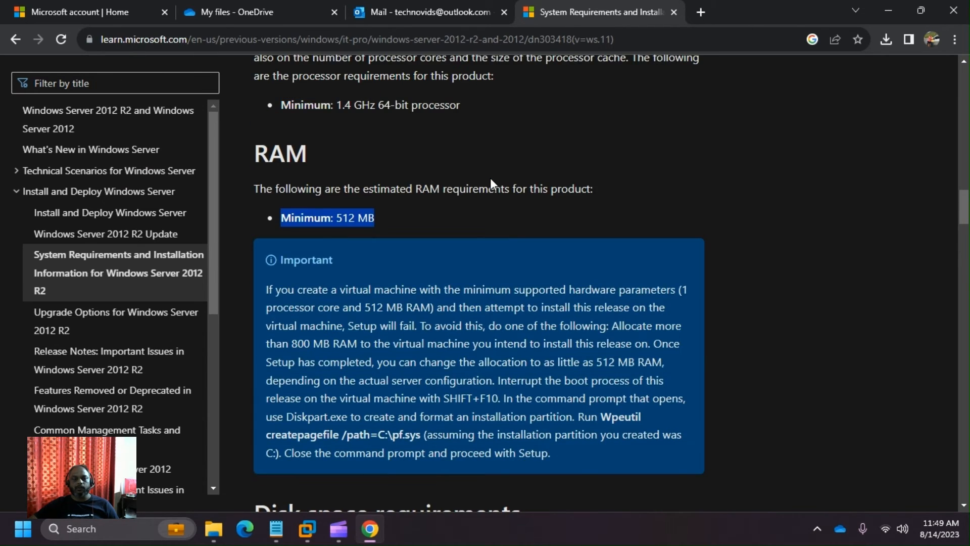
scroll(490, 177, down, 5)
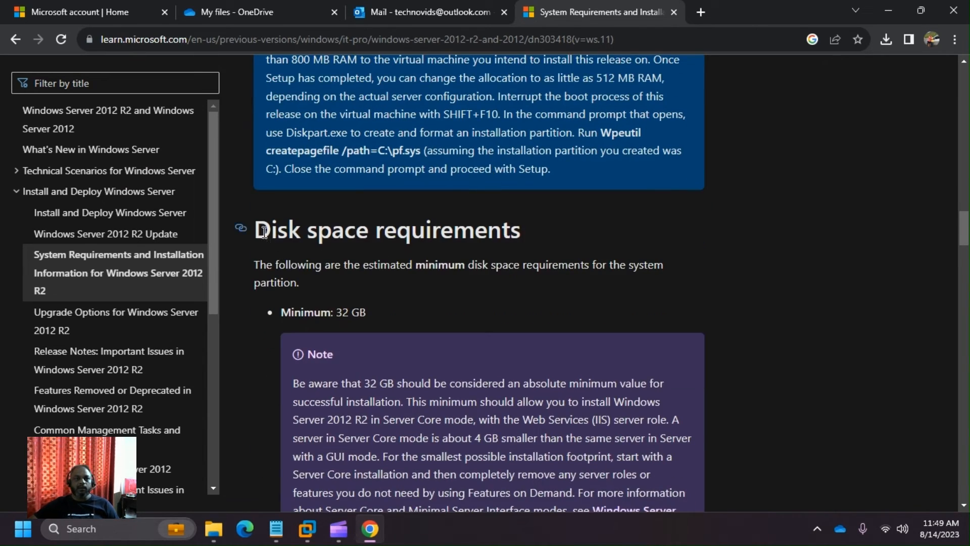
- Highlight the Disk space requirements heading and scroll through the remaining requirement sections
drag(271, 230, 558, 247)
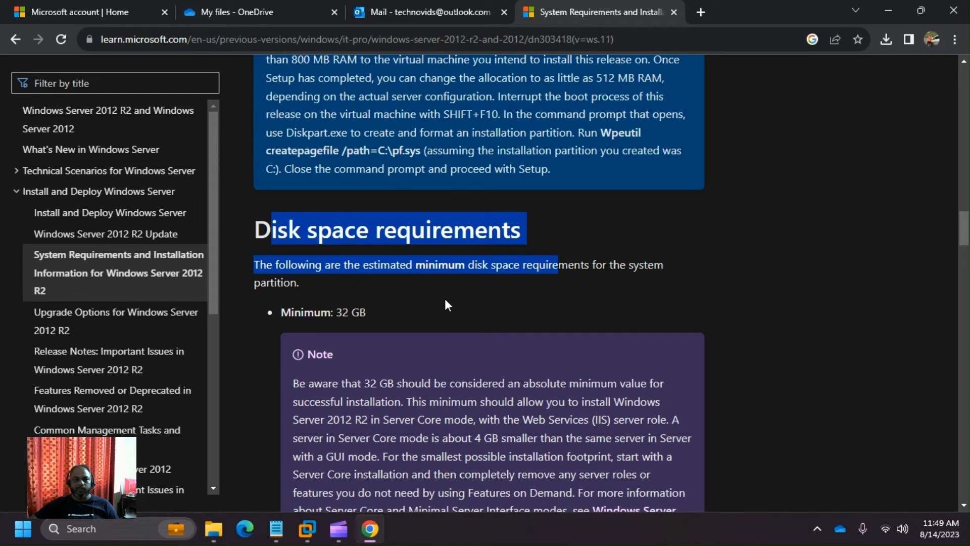
scroll(444, 299, down, 6)
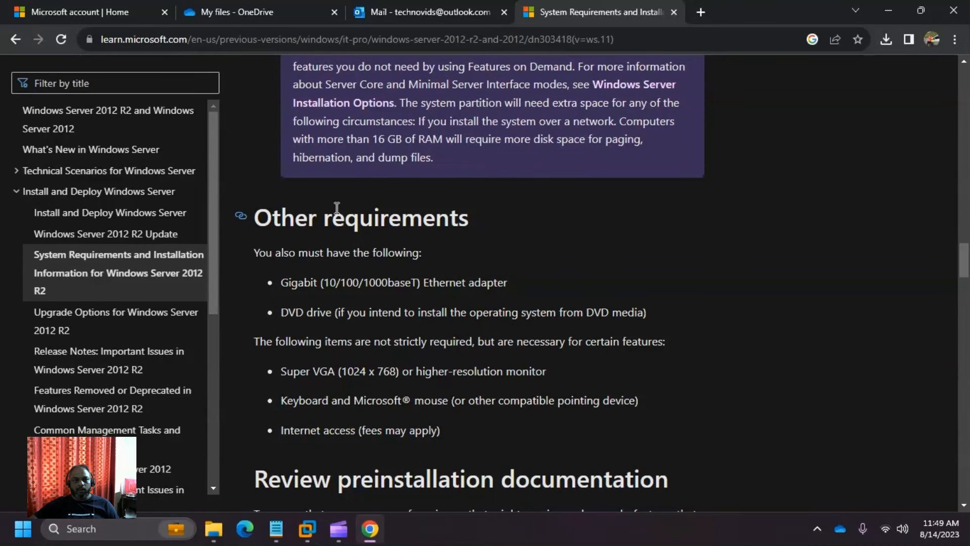
scroll(336, 234, down, 2)
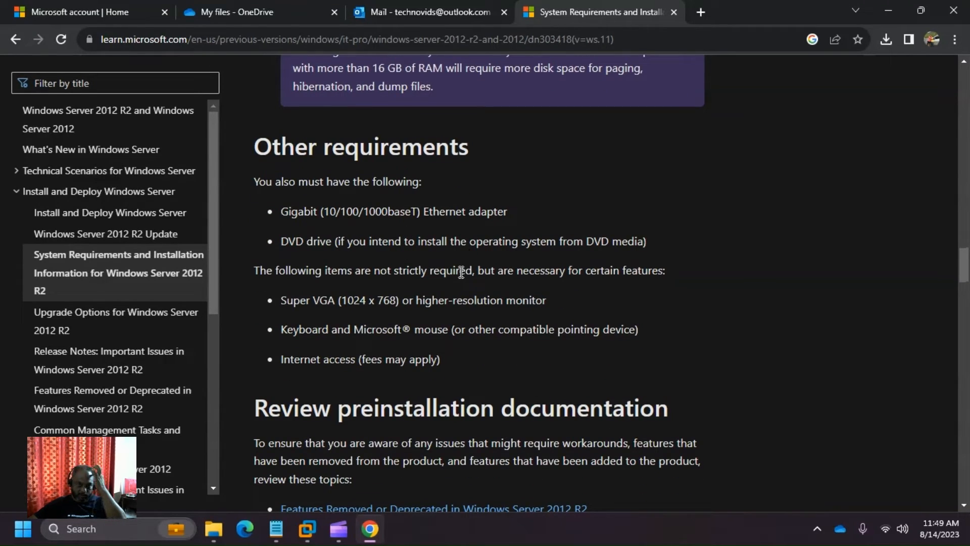
scroll(431, 302, down, 2)
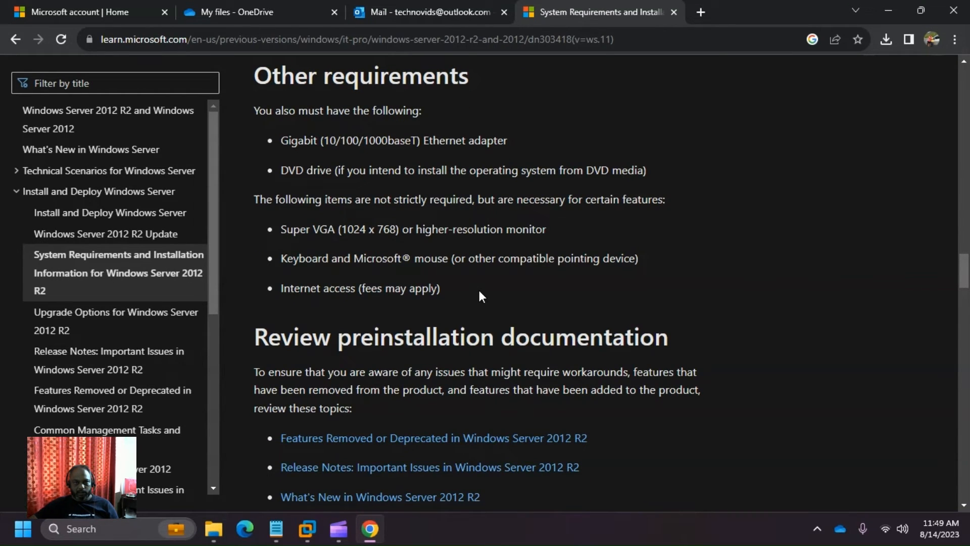
scroll(480, 294, down, 6)
scroll(480, 298, down, 6)
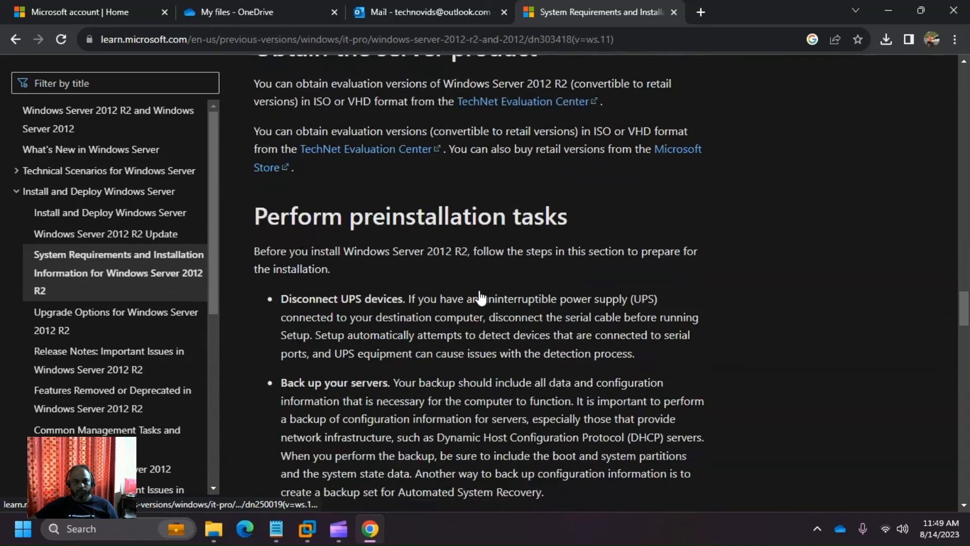
scroll(479, 295, down, 6)
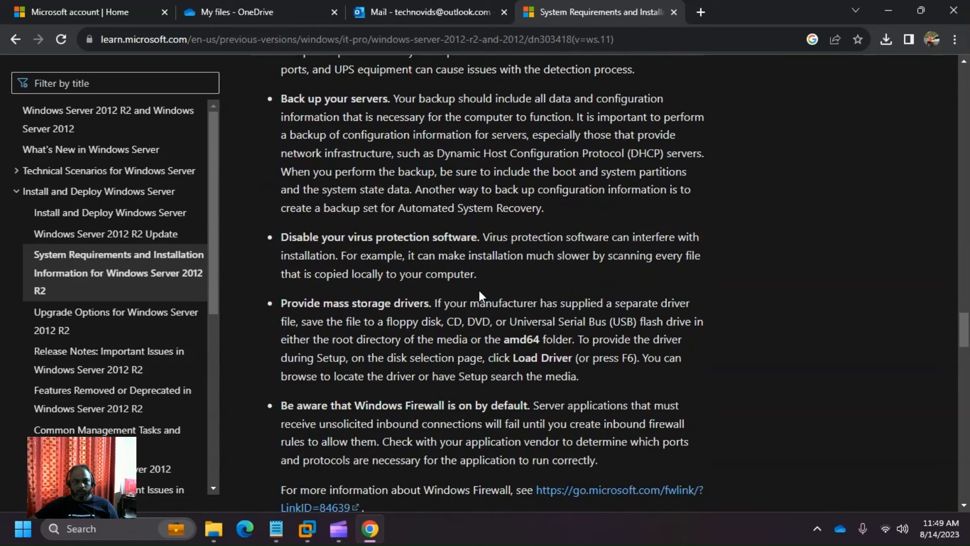
scroll(480, 293, down, 8)
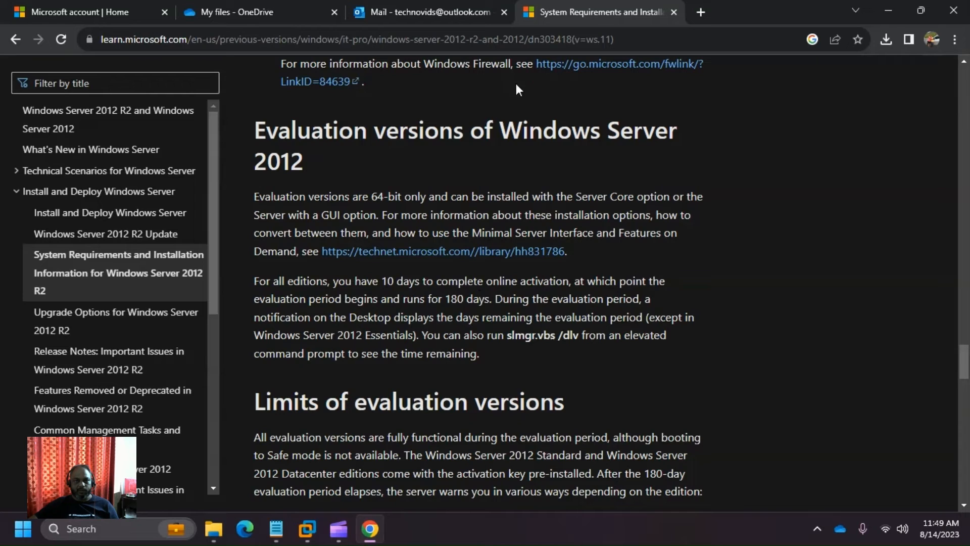
scroll(532, 141, down, 7)
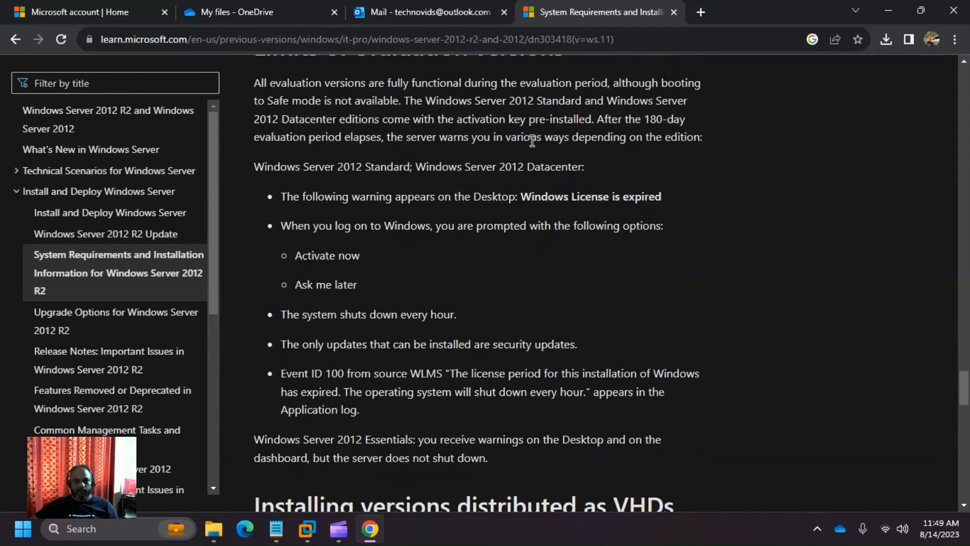
- Highlight the 'Installing versions distributed as VHDs' section: 2 GB RAM, 1 CPU, 80 GB drive
scroll(531, 137, up, 3)
scroll(531, 139, down, 4)
scroll(532, 144, down, 3)
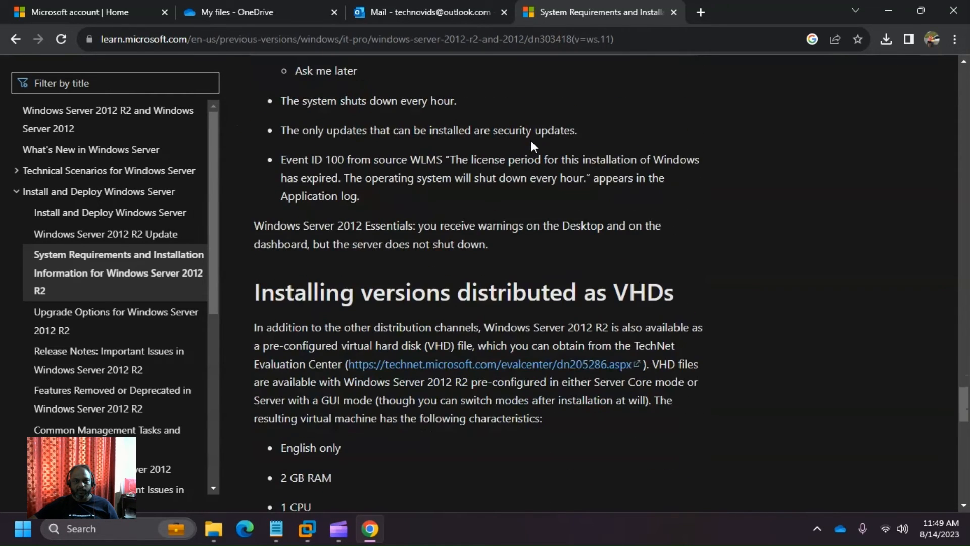
scroll(531, 144, up, 4)
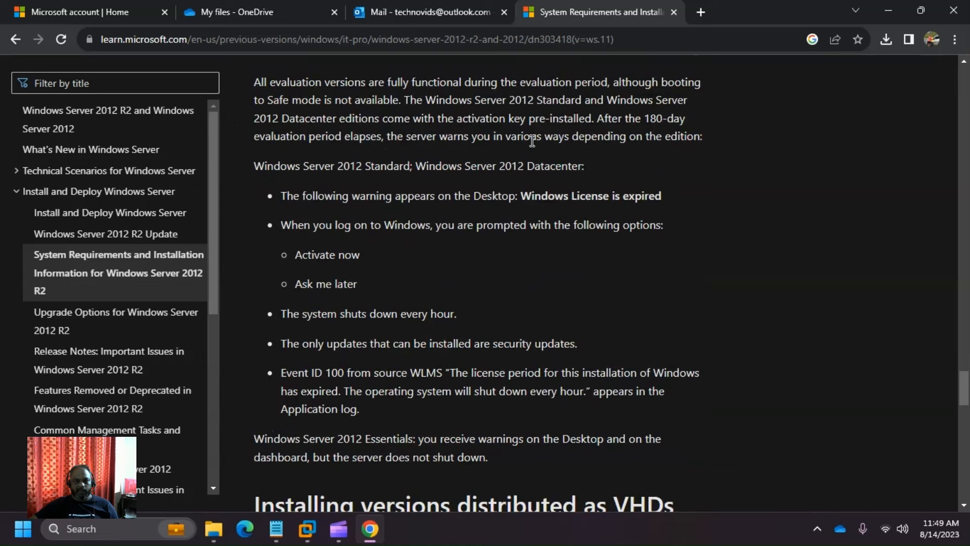
scroll(532, 141, down, 5)
scroll(533, 141, down, 4)
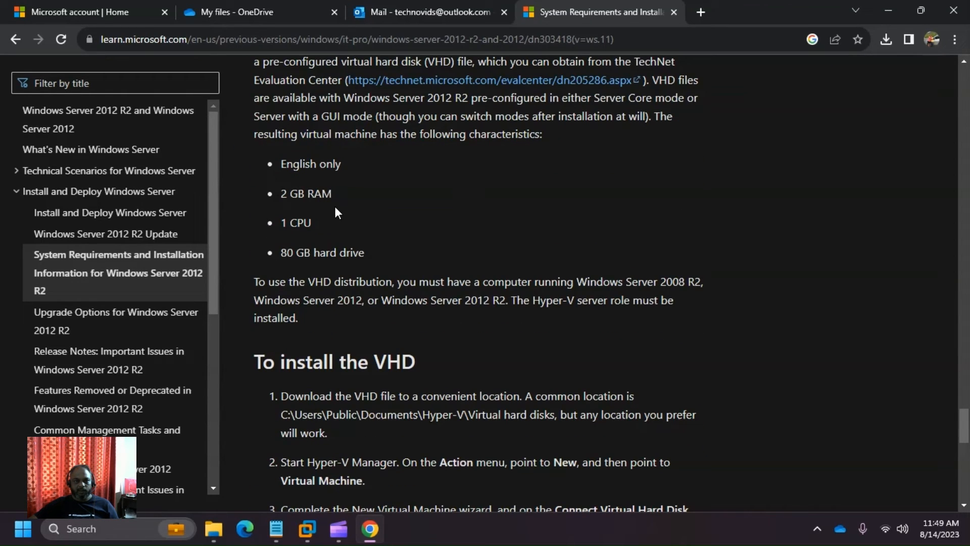
scroll(335, 207, up, 3)
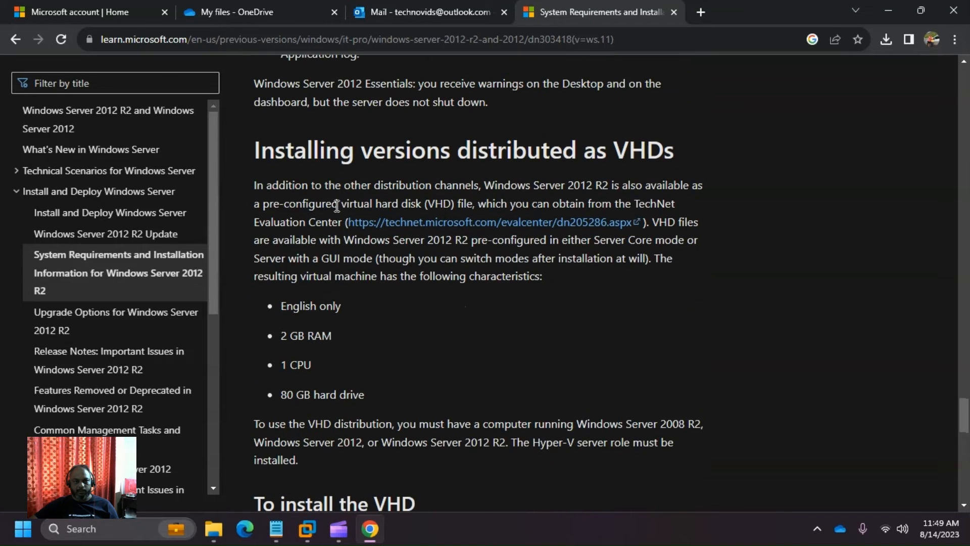
triple_click(453, 150)
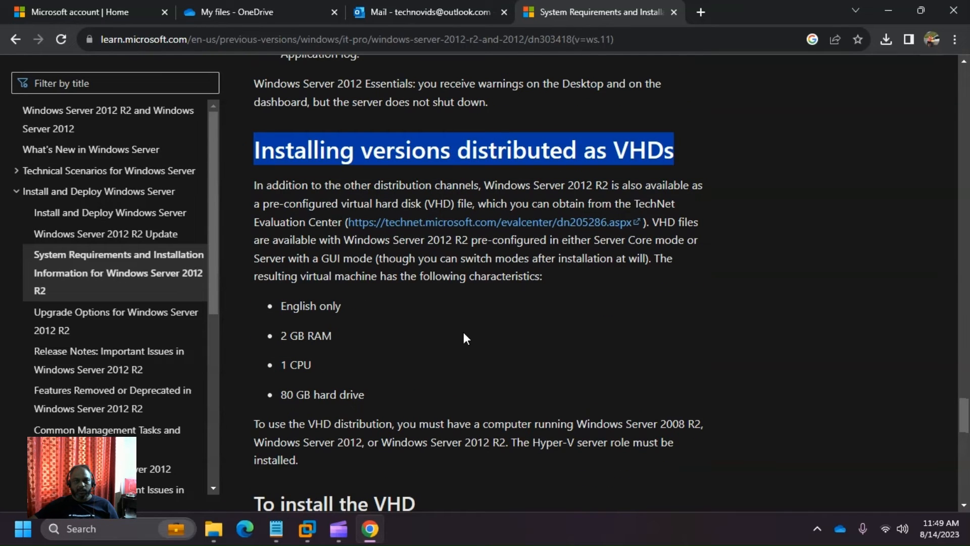
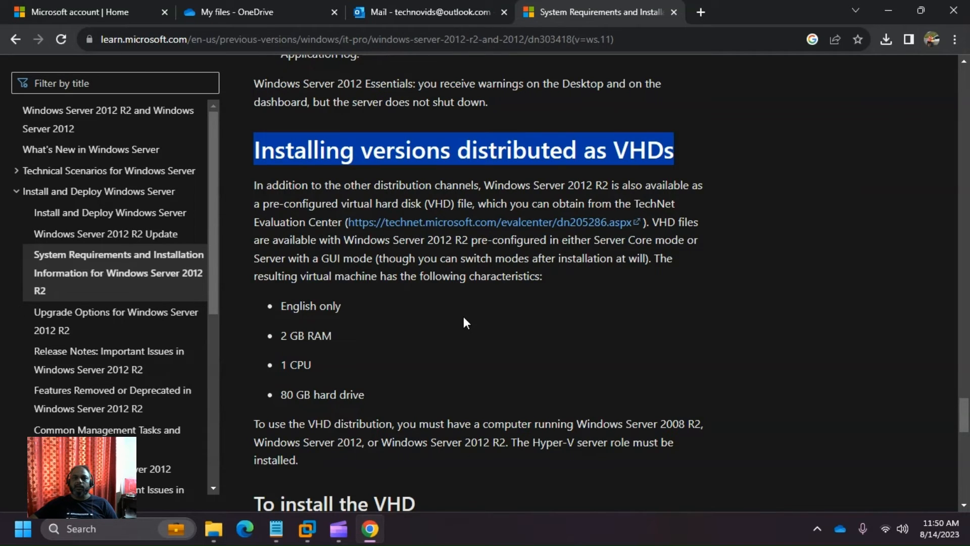
- Scroll through the remaining sections of the Windows Server 2012 R2 requirements article
scroll(464, 318, down, 3)
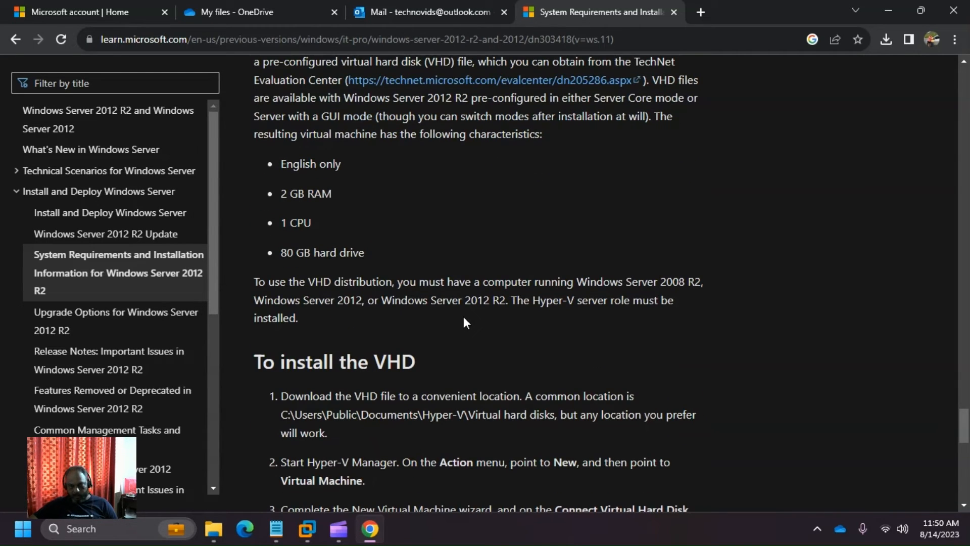
scroll(463, 317, down, 3)
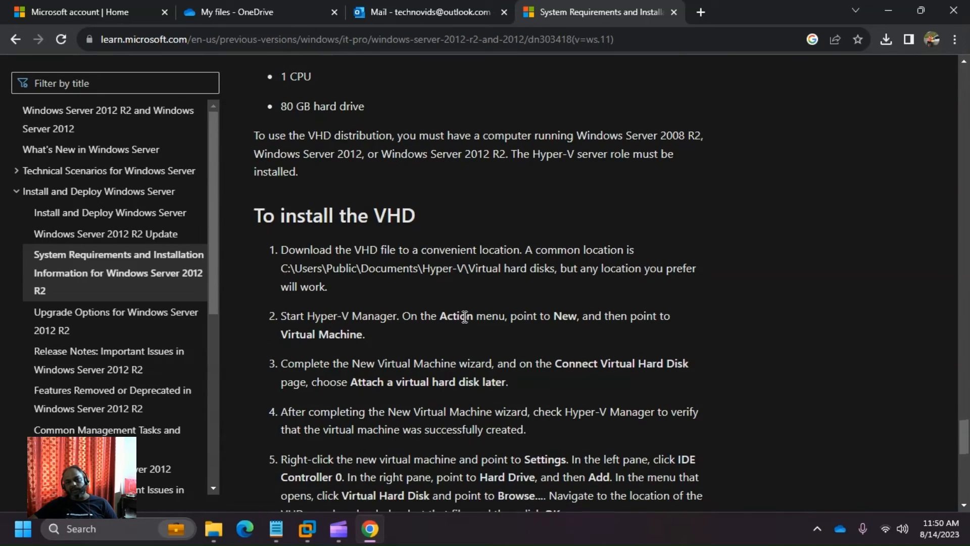
scroll(465, 317, down, 5)
scroll(465, 317, up, 5)
scroll(465, 316, down, 2)
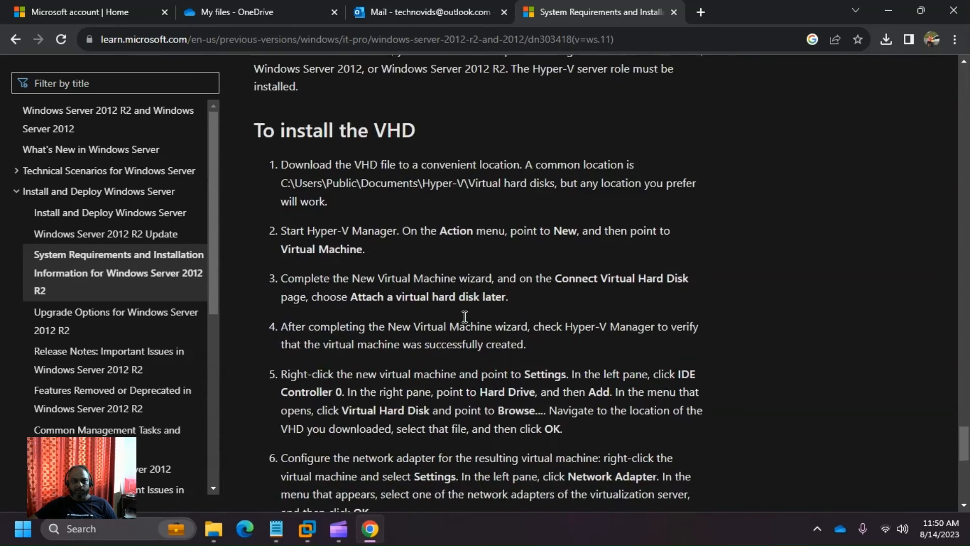
scroll(462, 316, up, 1)
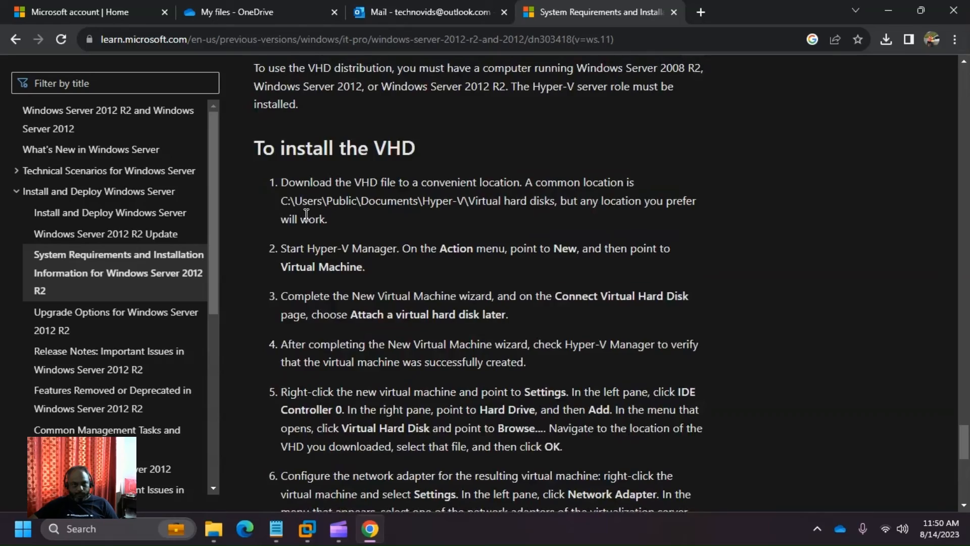
scroll(293, 207, down, 10)
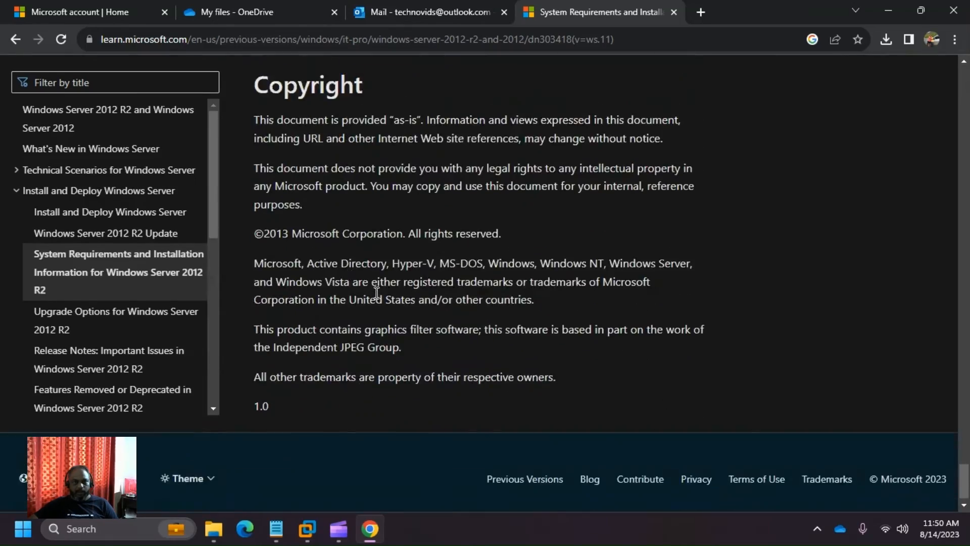
scroll(375, 282, up, 20)
- Back at the top, select and copy the article title 'System Requirements and Installation Information for Windows Server 2012 R2'
scroll(363, 200, up, 20)
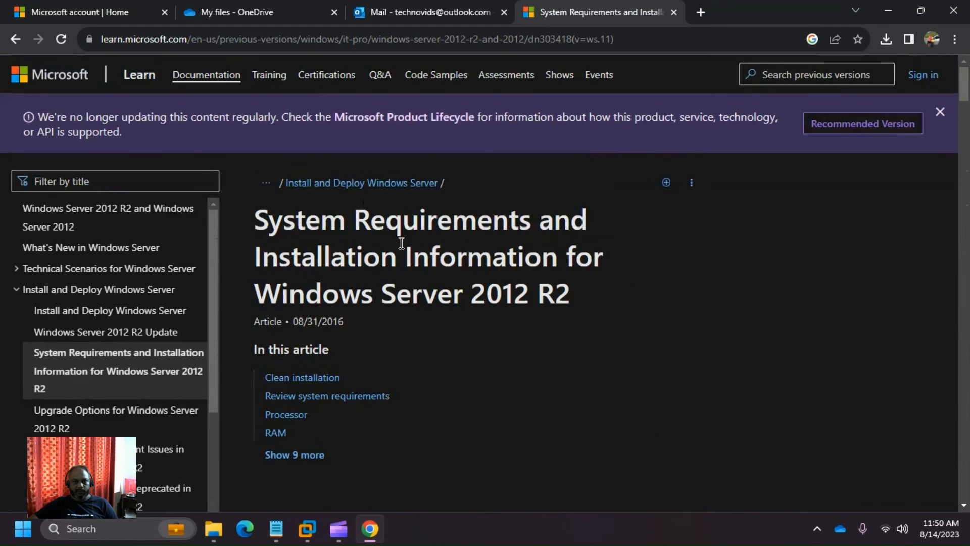
drag(256, 218, 574, 293)
key(ctrl+c)
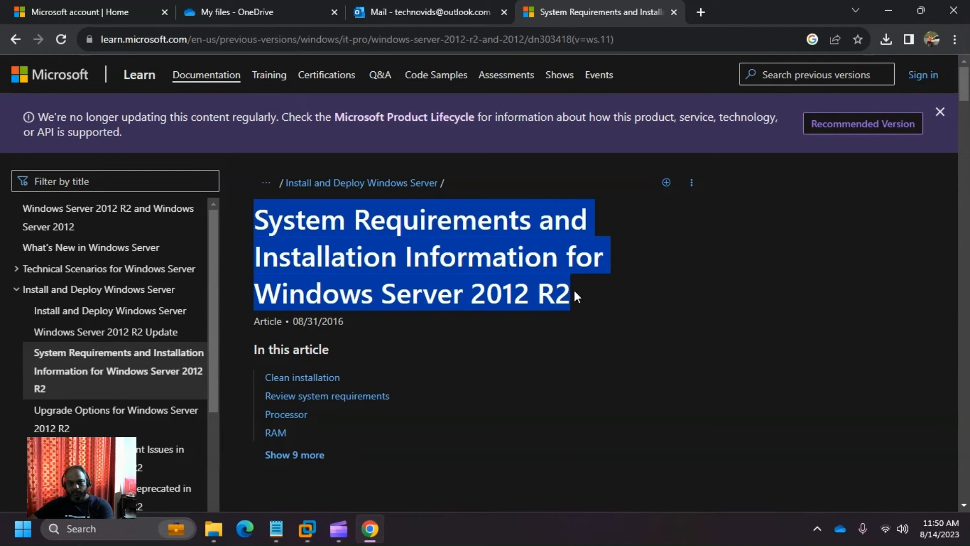
key(alt+Tab)
key(alt+Tab)
key(alt+Tab)
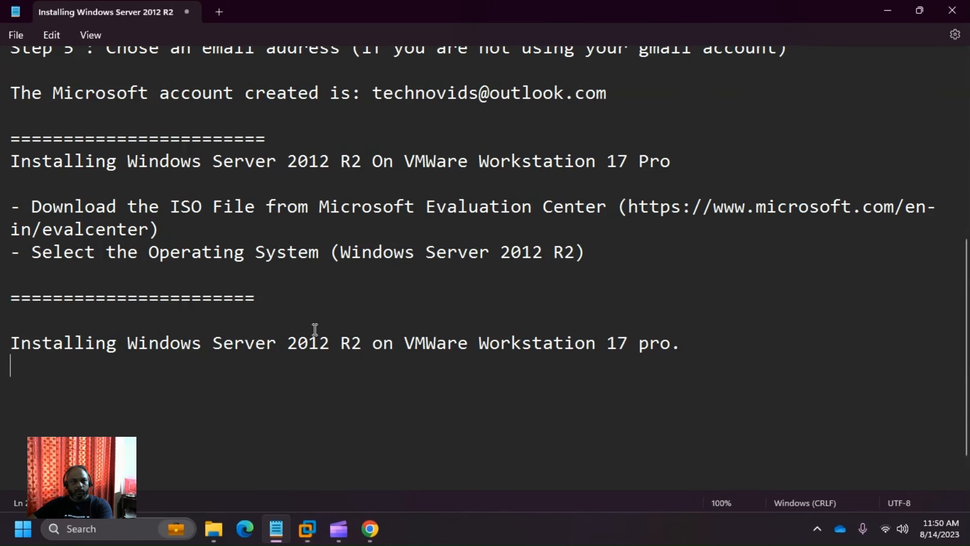
- In Notepad, add a '----' line with the pasted article title and start a '---- Link:' line
click(707, 340)
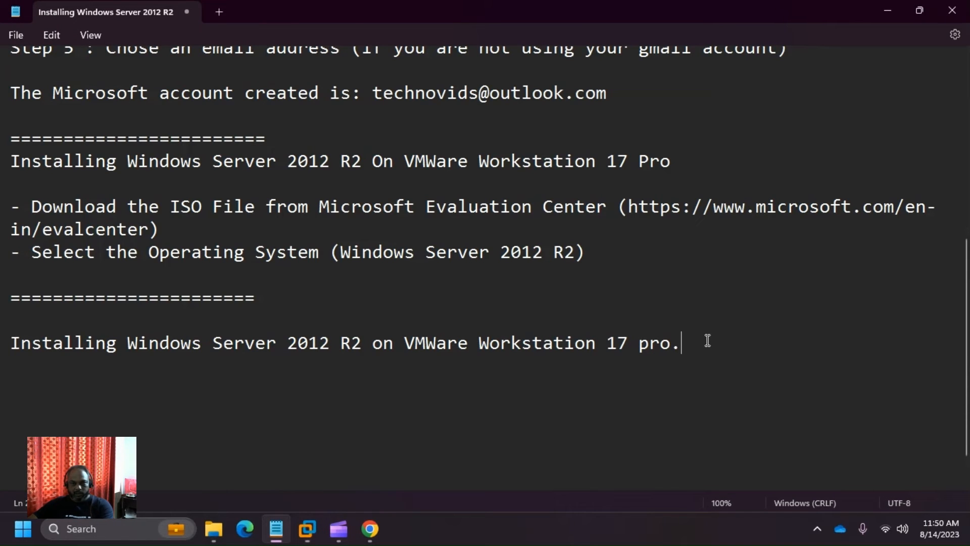
key(Return)
key(Return)
text(-)
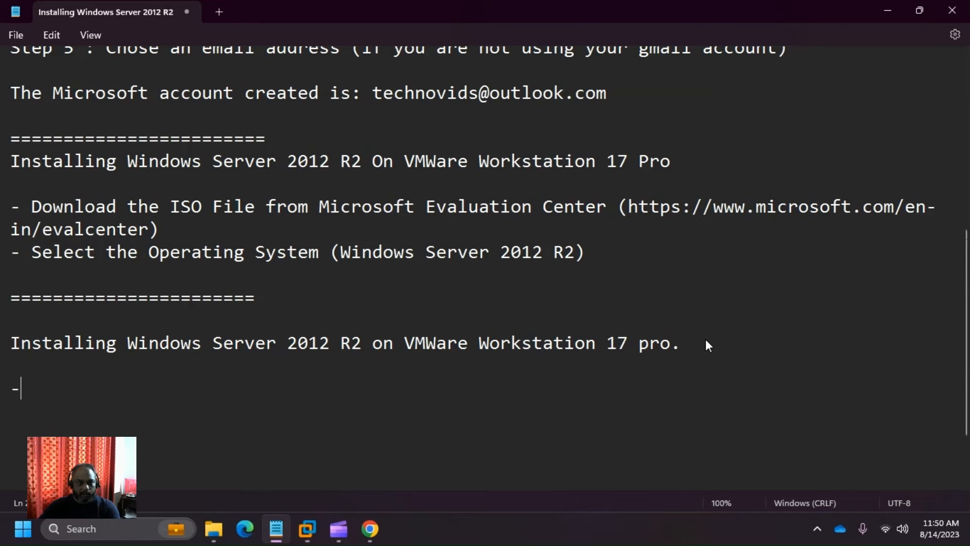
text(---)
key(ctrl+v)
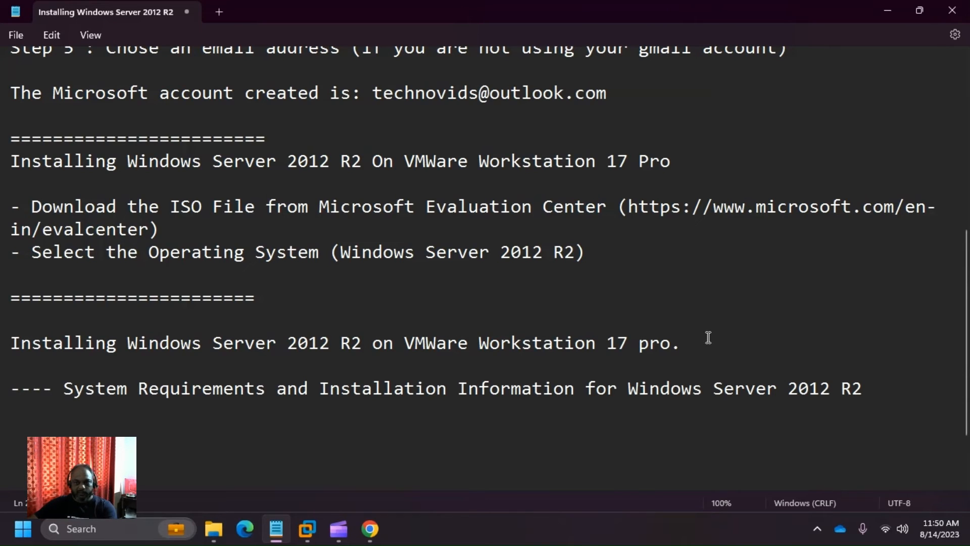
key(Return)
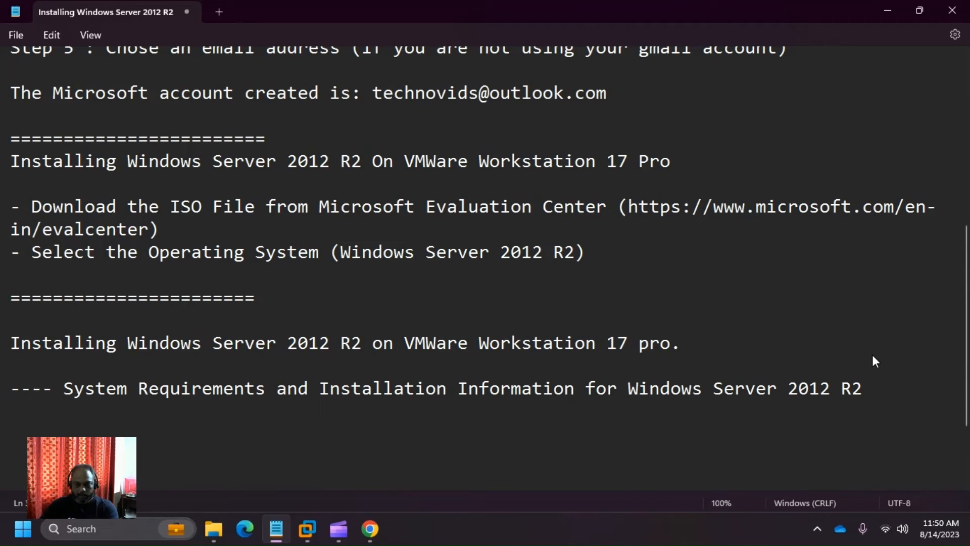
text(---- )
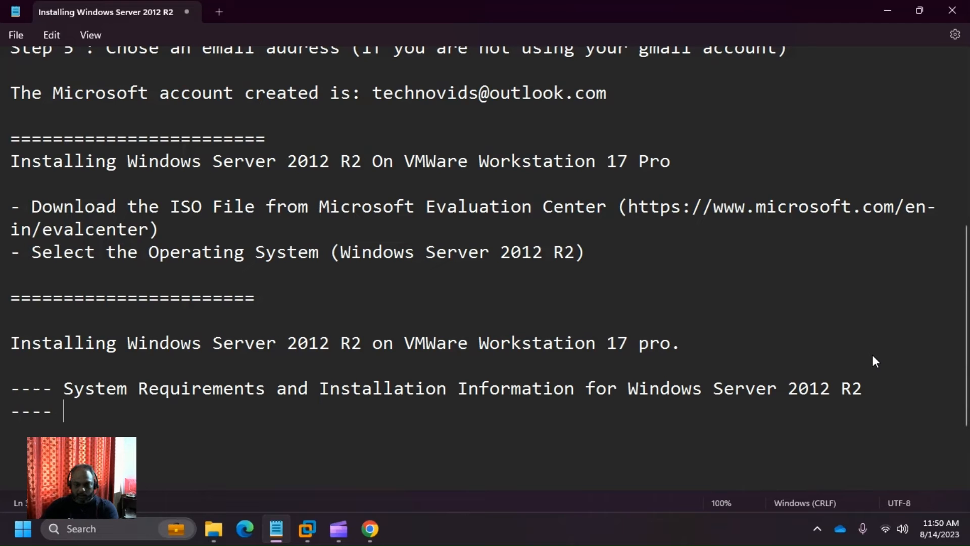
text(Link)
text(:)
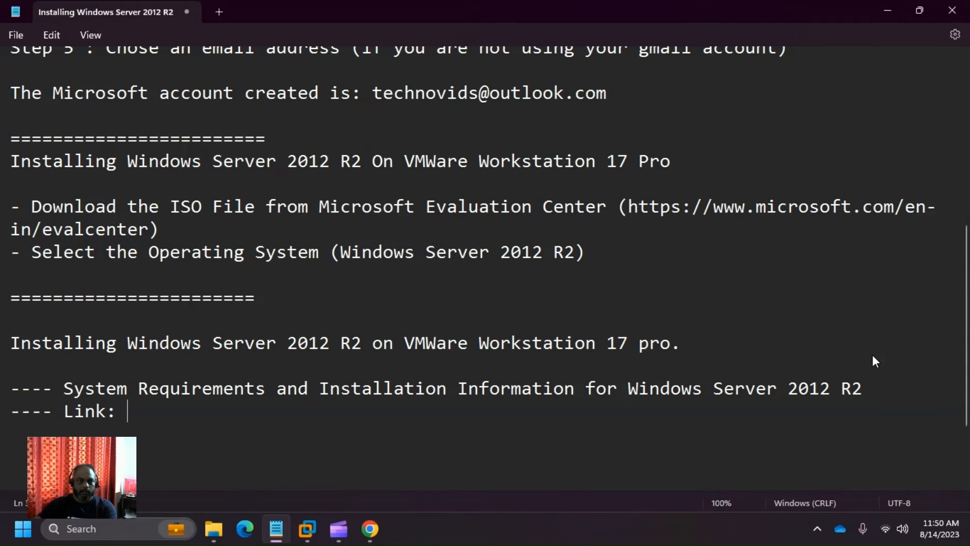
- Copy the article's Microsoft Learn URL from Chrome and paste it after 'Link:'
key(alt+Tab)
key(alt+Tab)
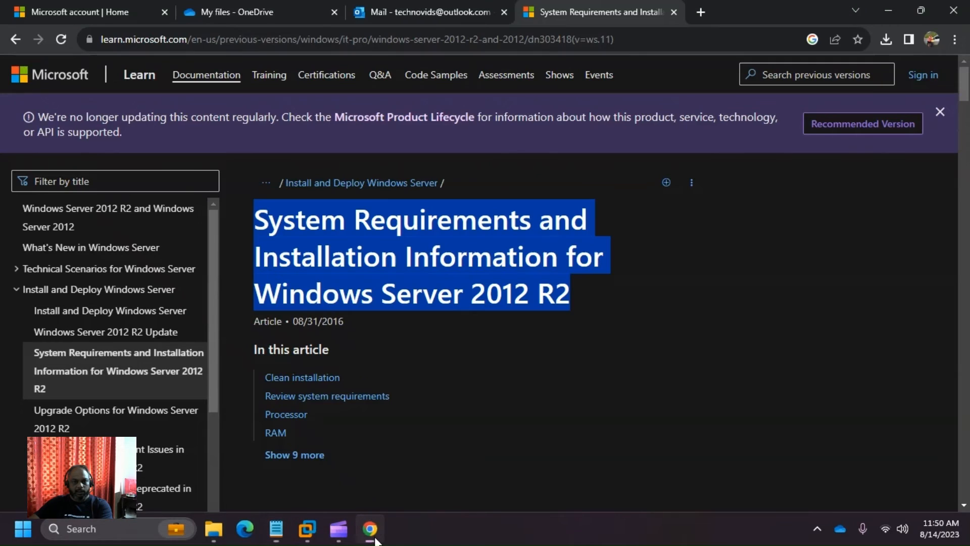
click(370, 529)
click(390, 46)
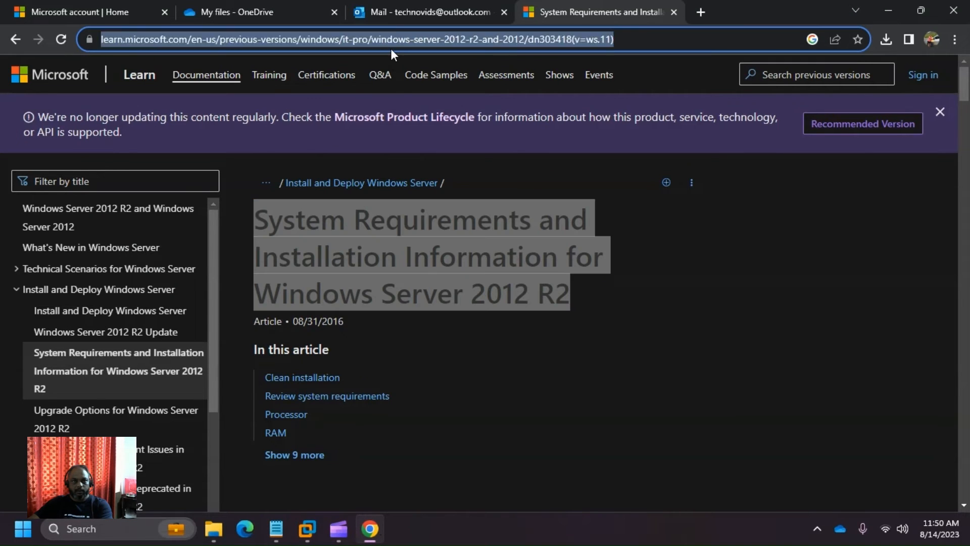
key(ctrl+c)
key(alt+Tab)
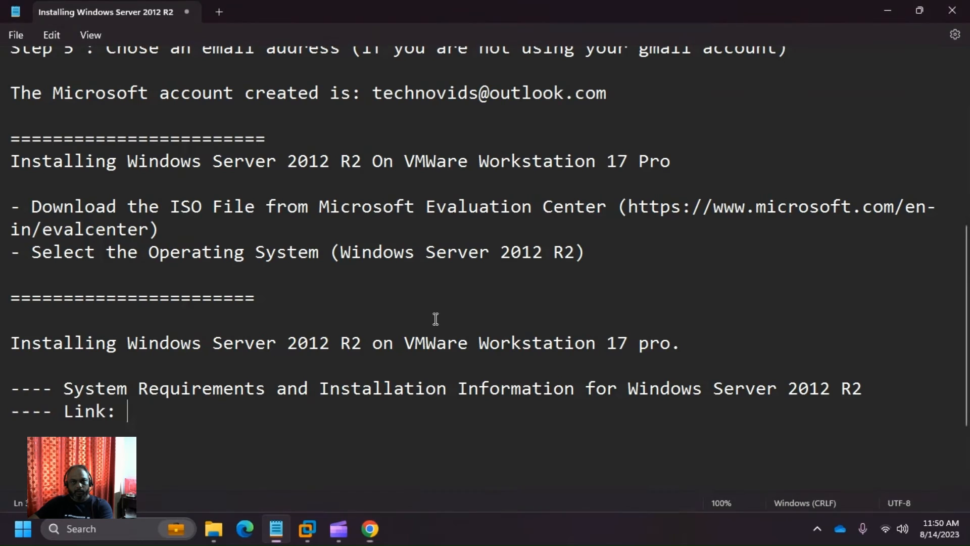
key(ctrl+v)
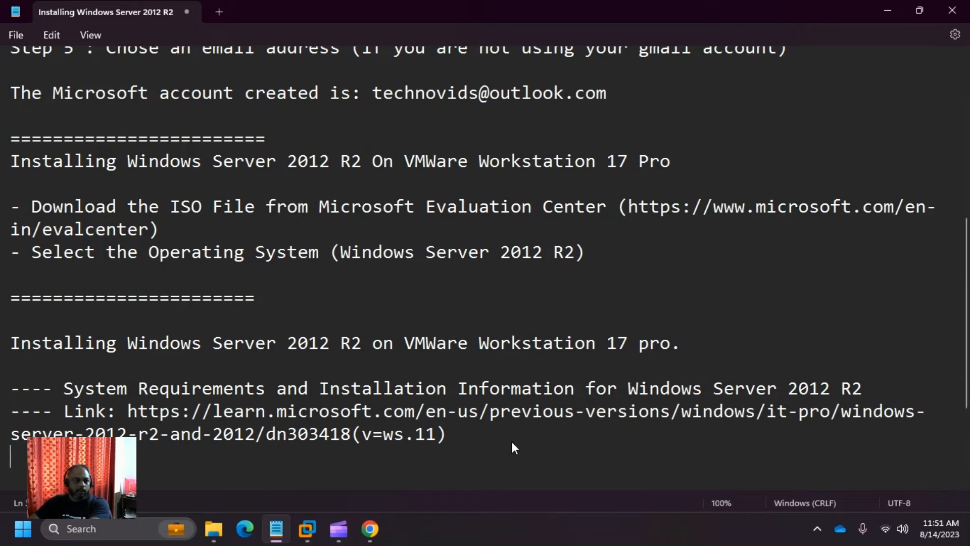
- Bring the Windows Server 2012 VM in VMware Workstation back to the front
key(alt+Tab)
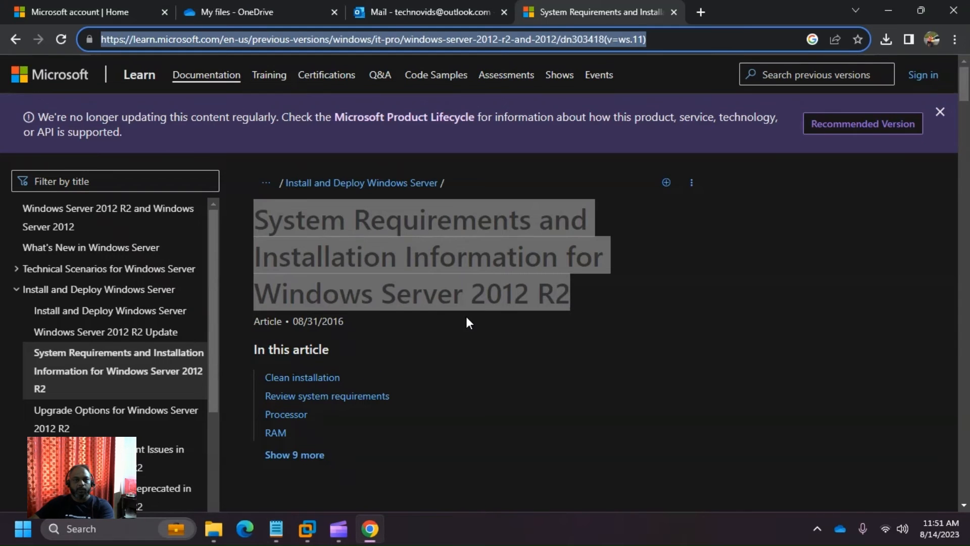
mouse_move(311, 532)
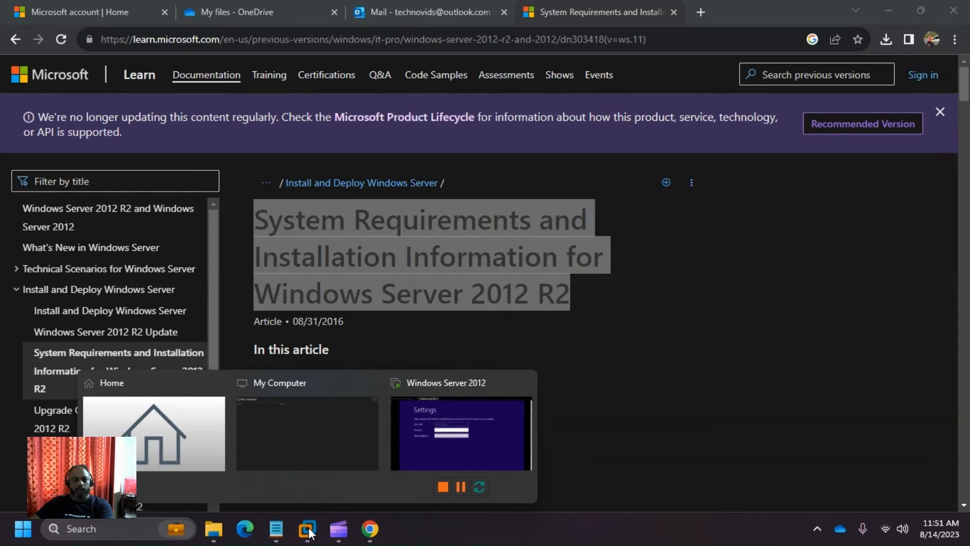
click(445, 437)
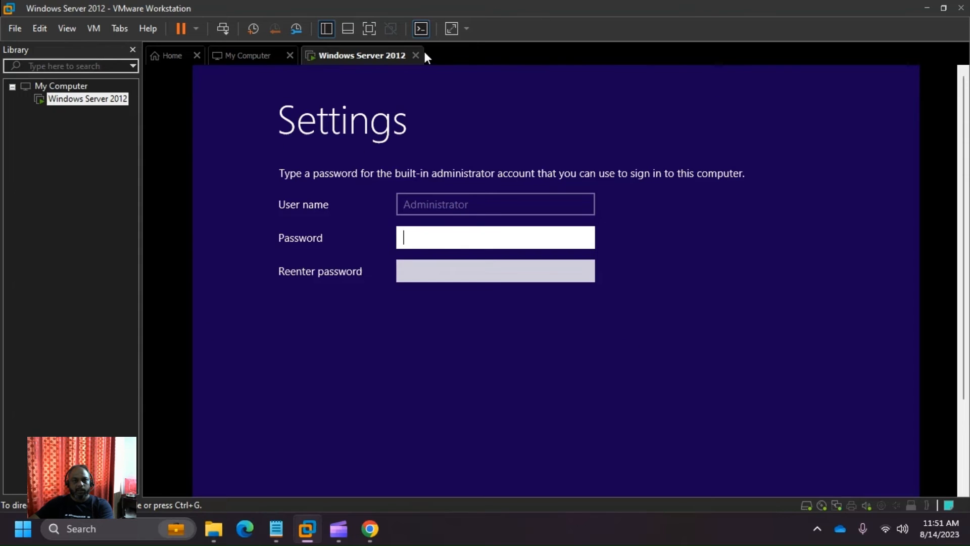
- Enter the Administrator password and its confirmation, then reveal it to check
click(421, 207)
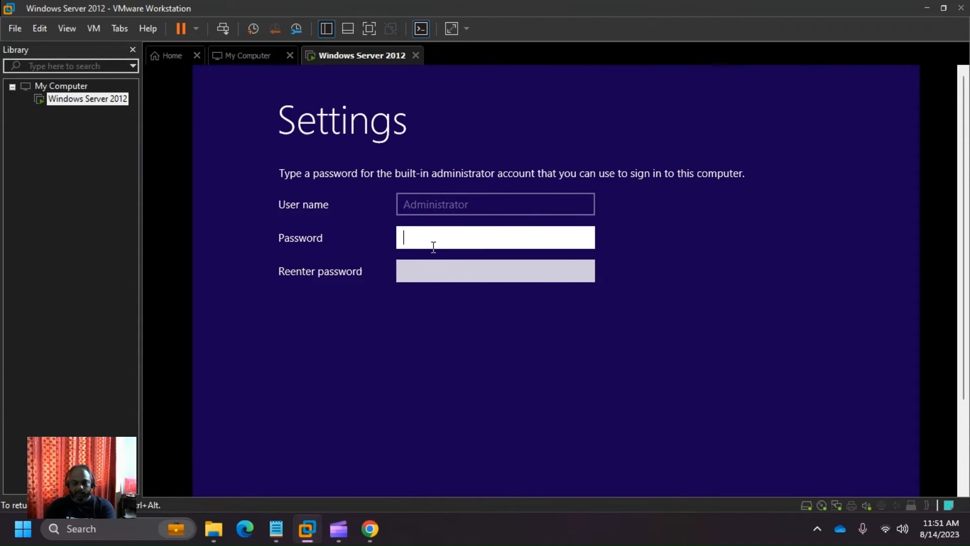
text(P@ssw0rd)
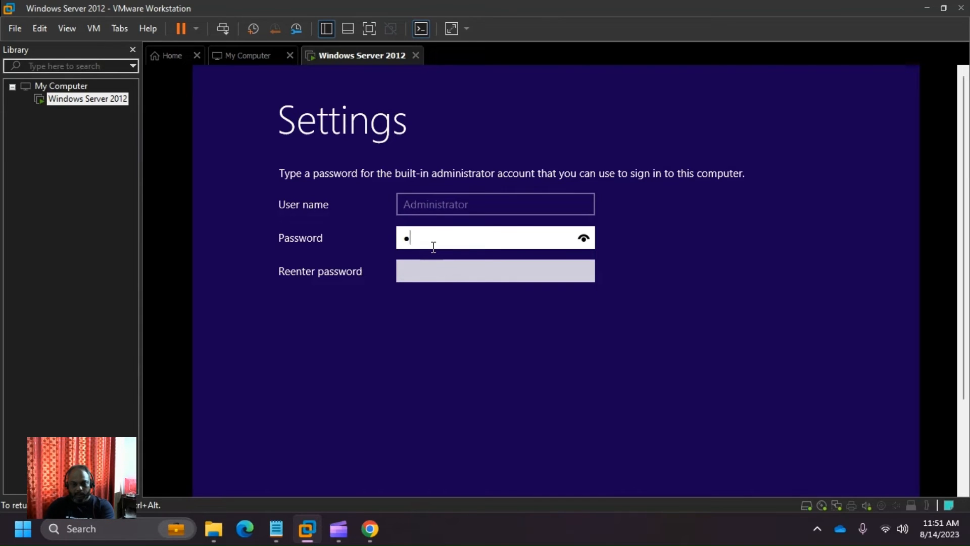
text(1)
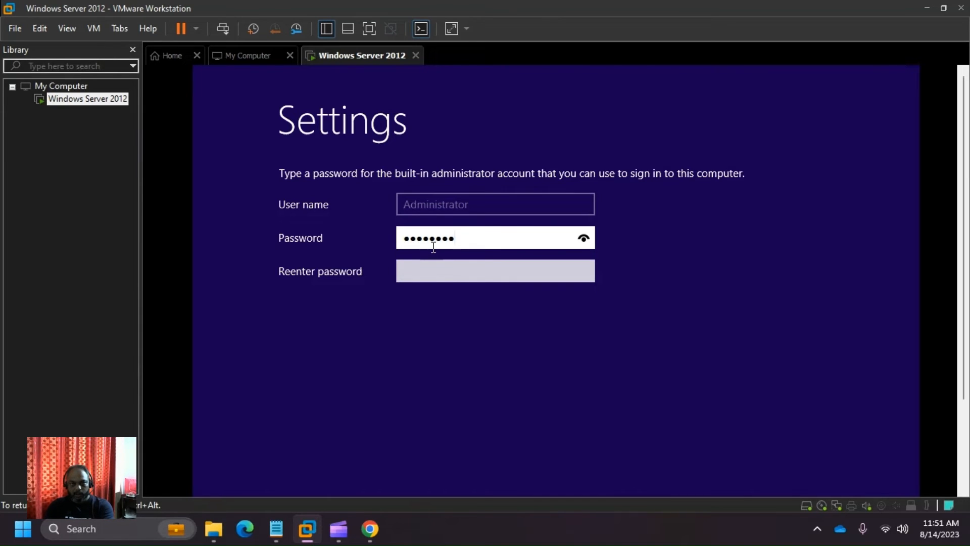
key(Tab)
text(P@ssw0rd)
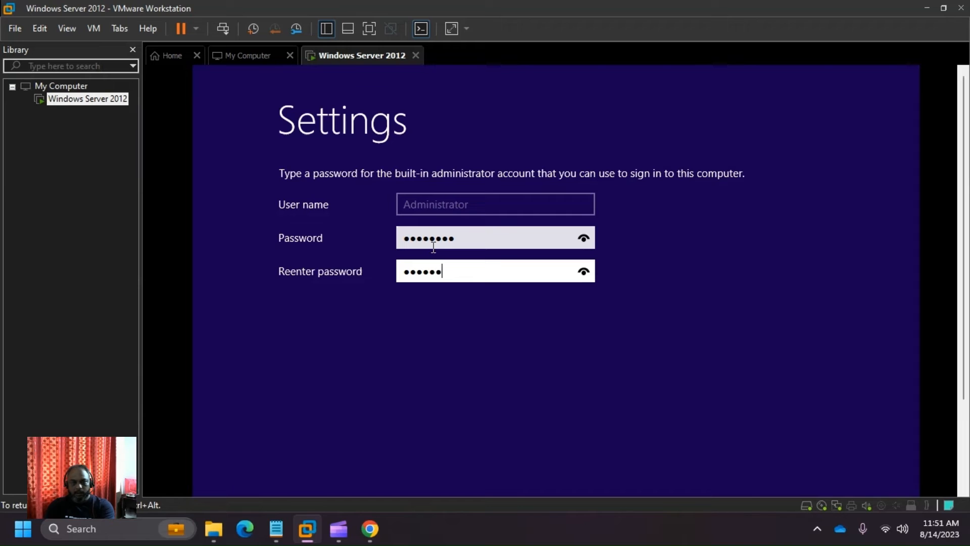
mouse_move(535, 234)
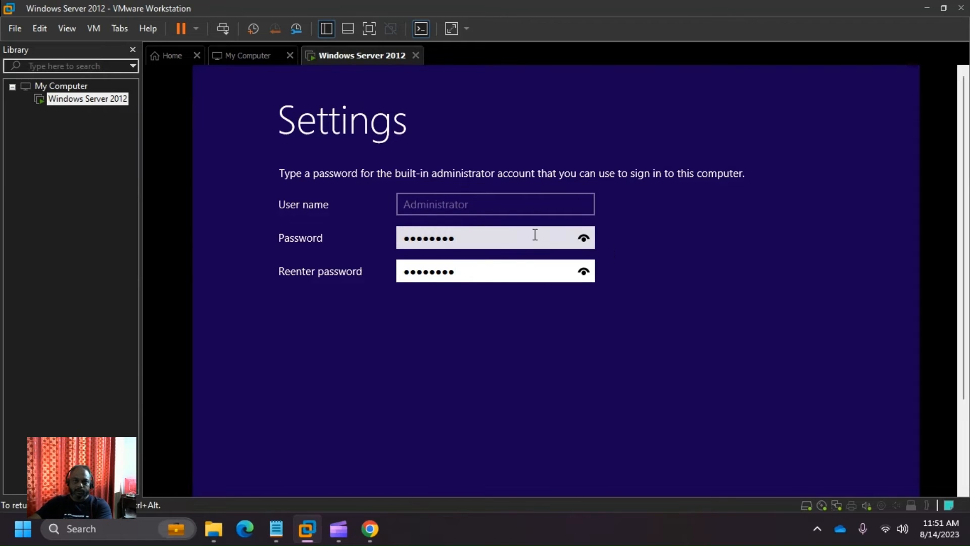
click(584, 238)
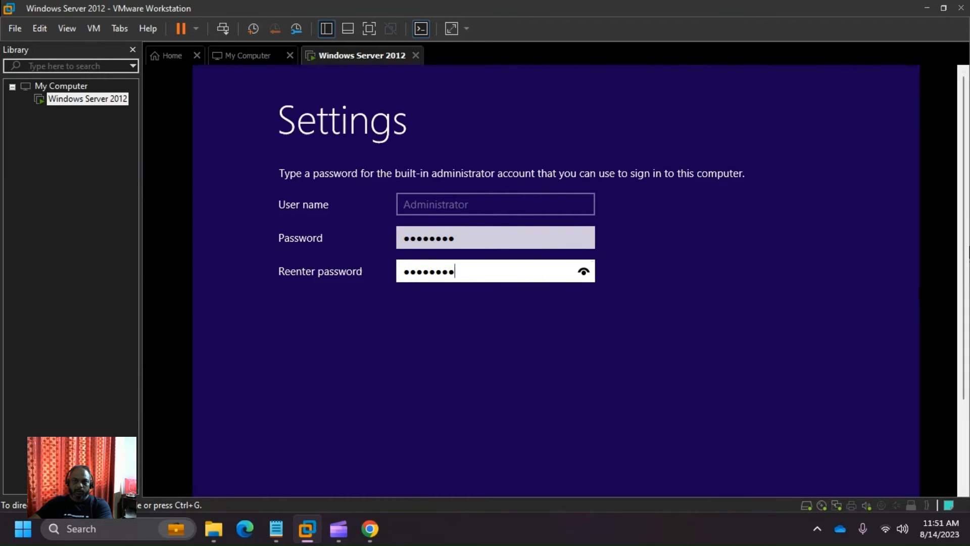
- Submit the password with Finish, which setup rejects for failing complexity requirements
scroll(840, 336, down, 3)
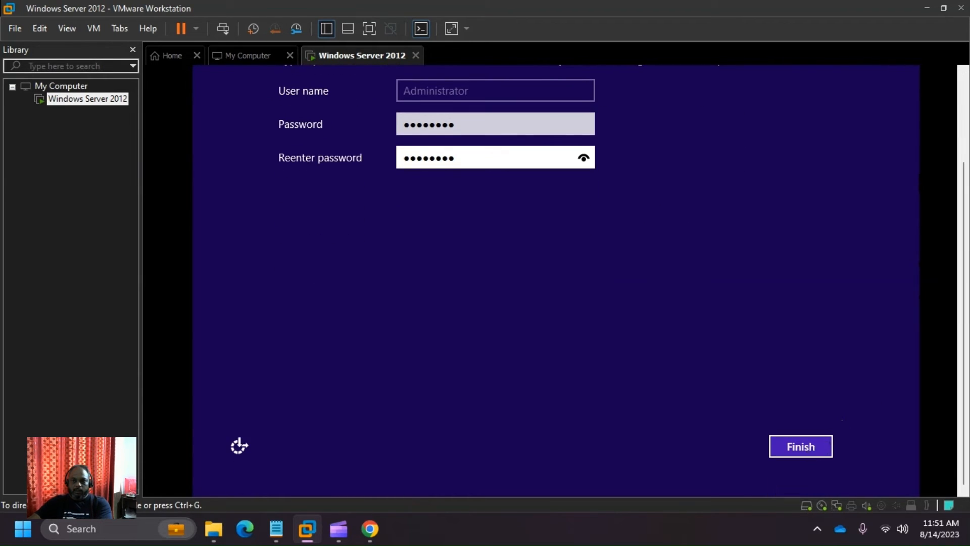
click(830, 439)
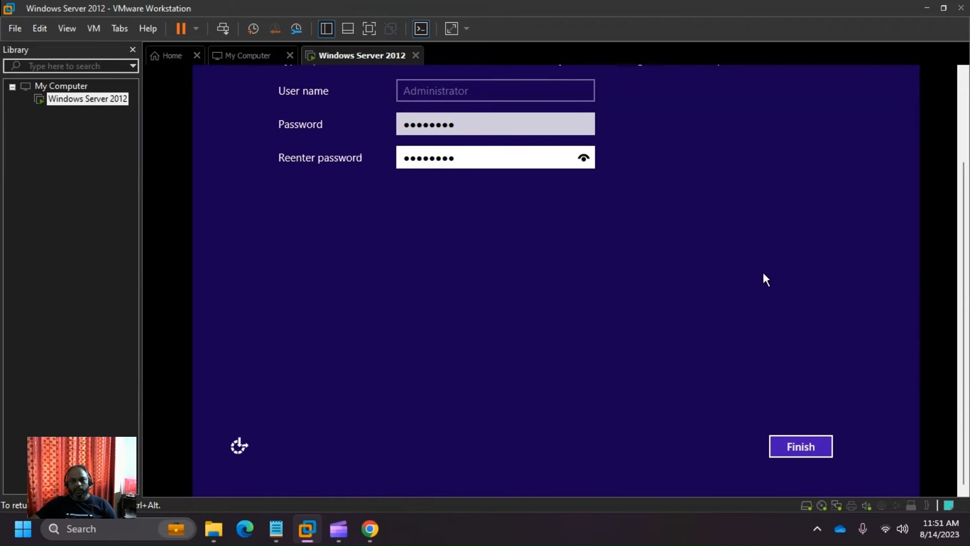
click(798, 451)
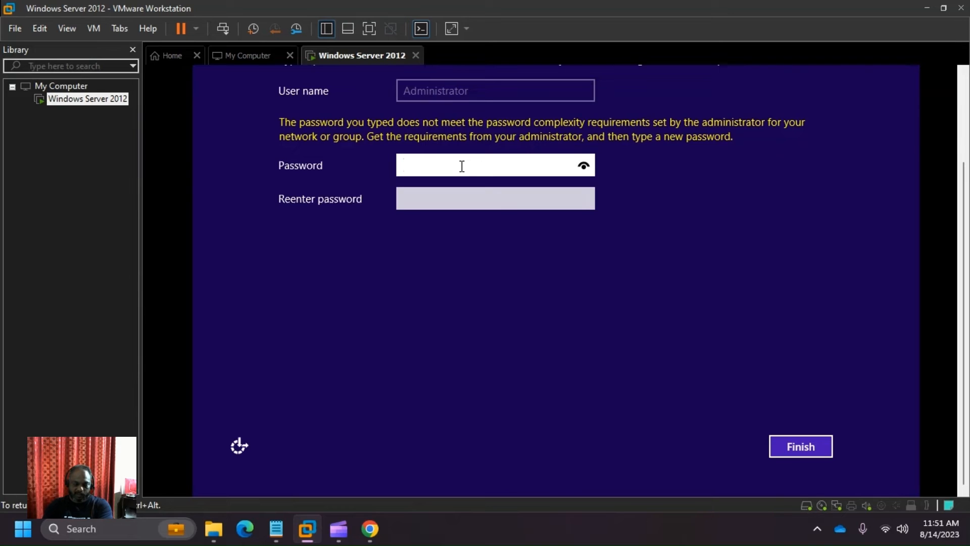
- Enter a stronger Administrator password twice, reveal it to verify, and finish setup
text(******)
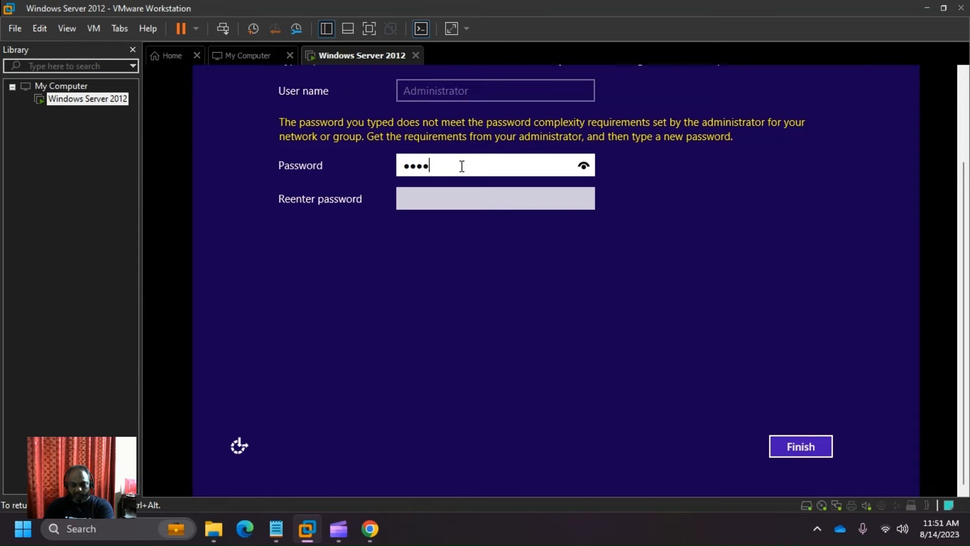
text(***)
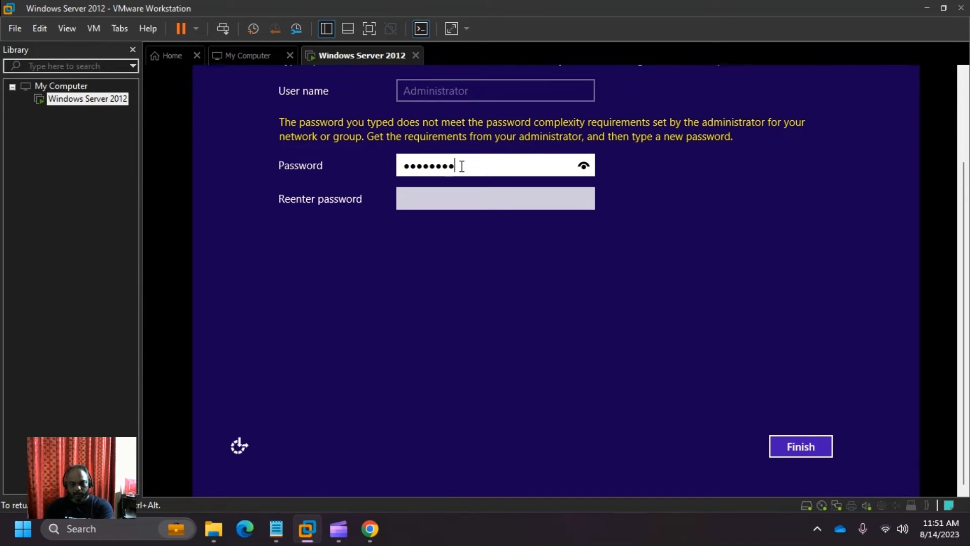
text(**)
key(Tab)
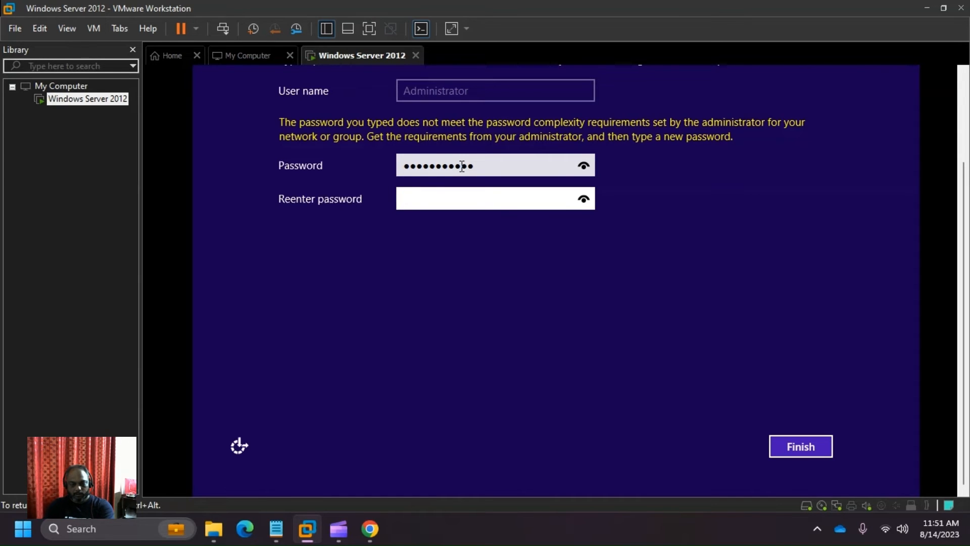
text(**********)
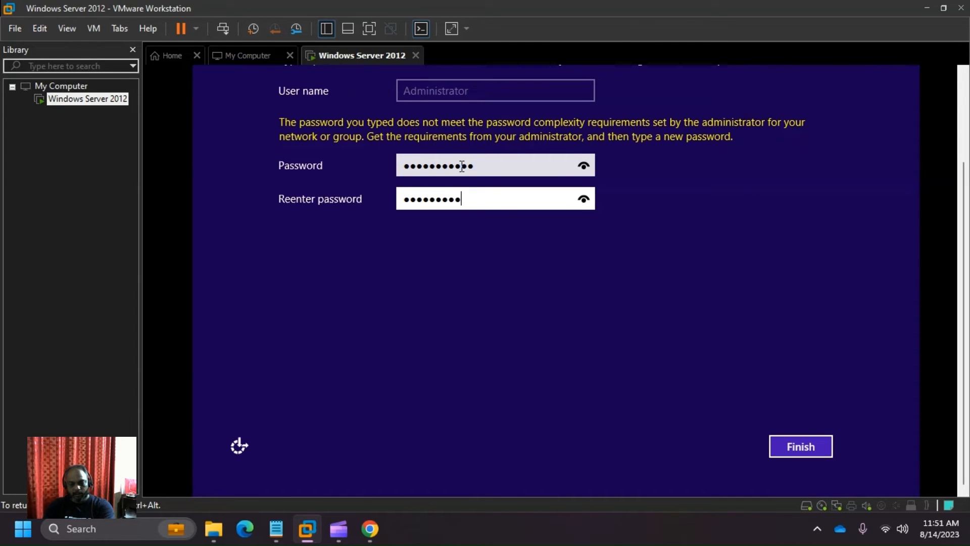
text(**)
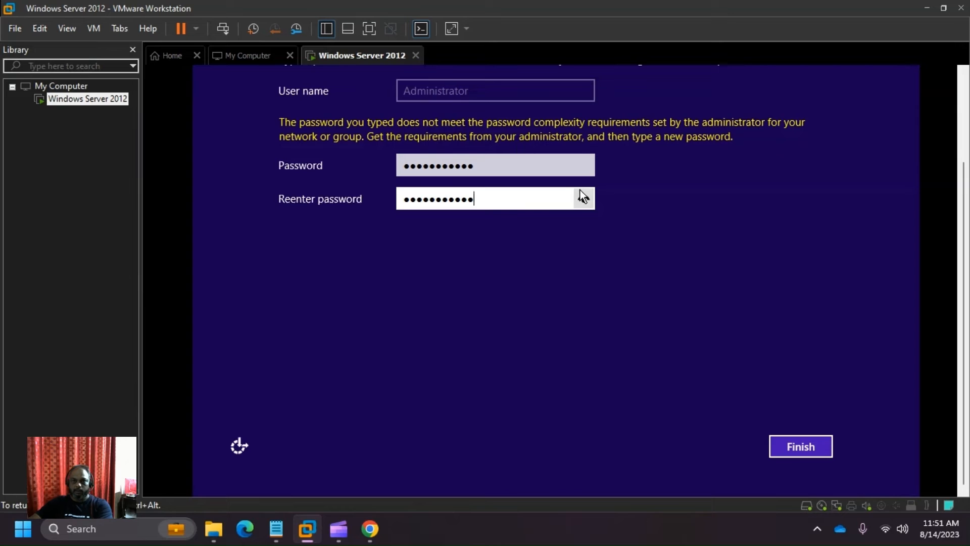
click(583, 166)
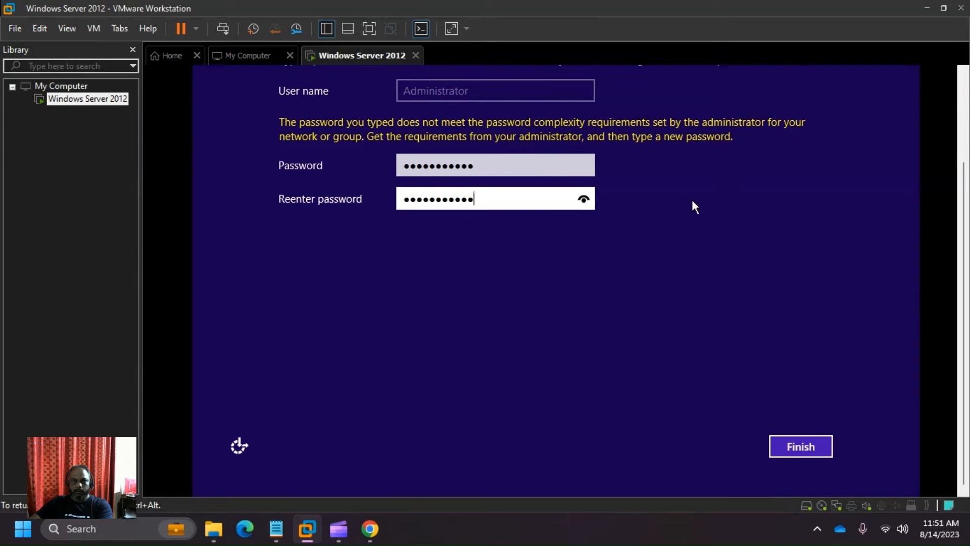
click(800, 449)
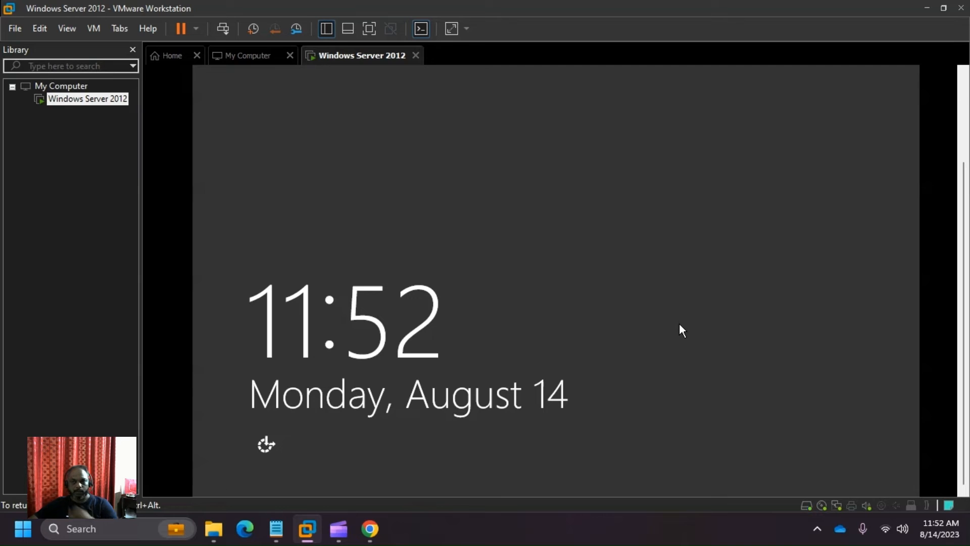
- Try sending Ctrl+Alt+Del to the VM, toggling input capture and dismissing the warning
key(ctrl+alt)
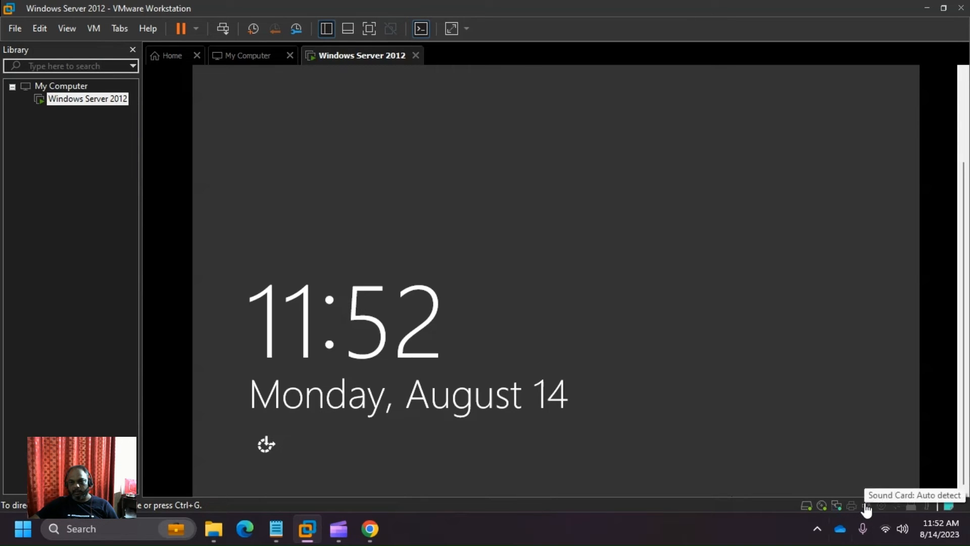
key(ctrl+g)
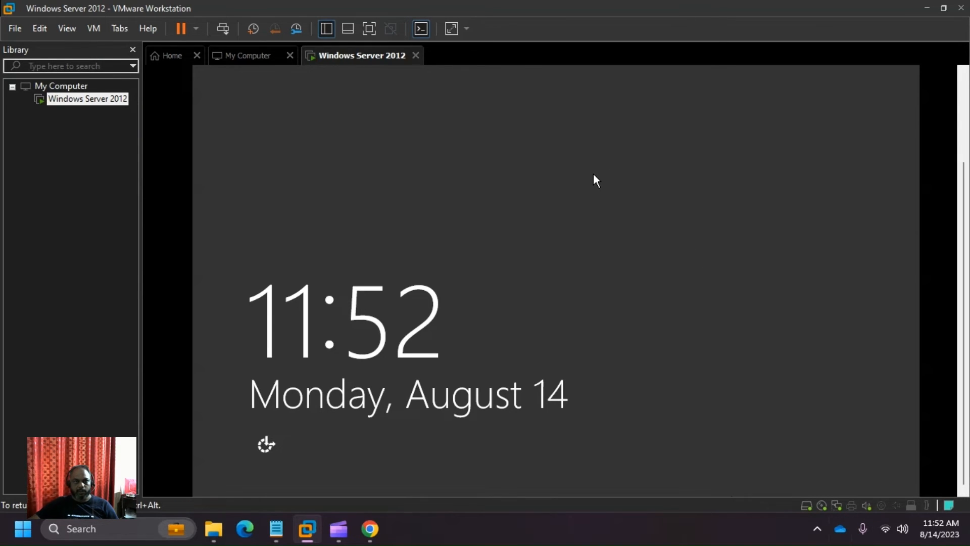
key(ctrl+alt)
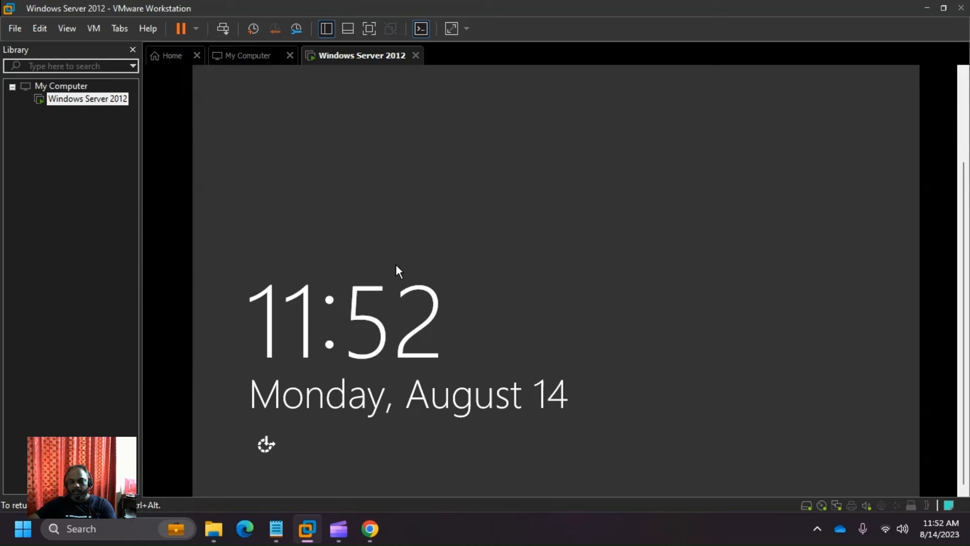
key(ctrl+alt+Delete)
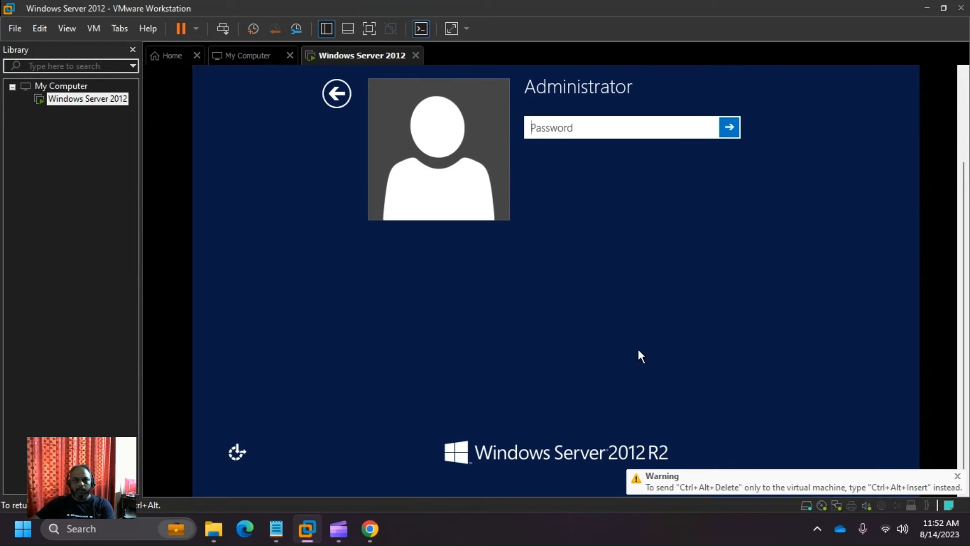
click(627, 281)
key(ctrl+alt)
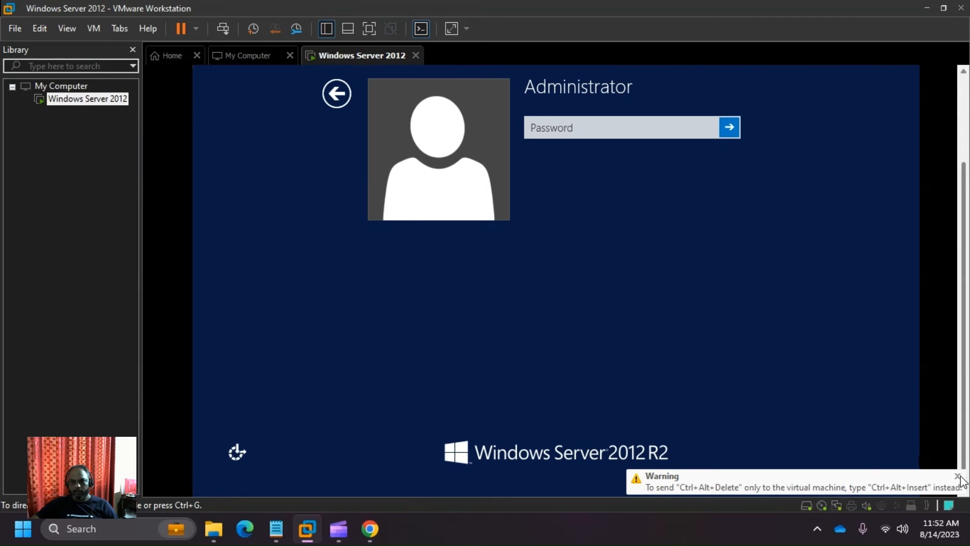
click(958, 476)
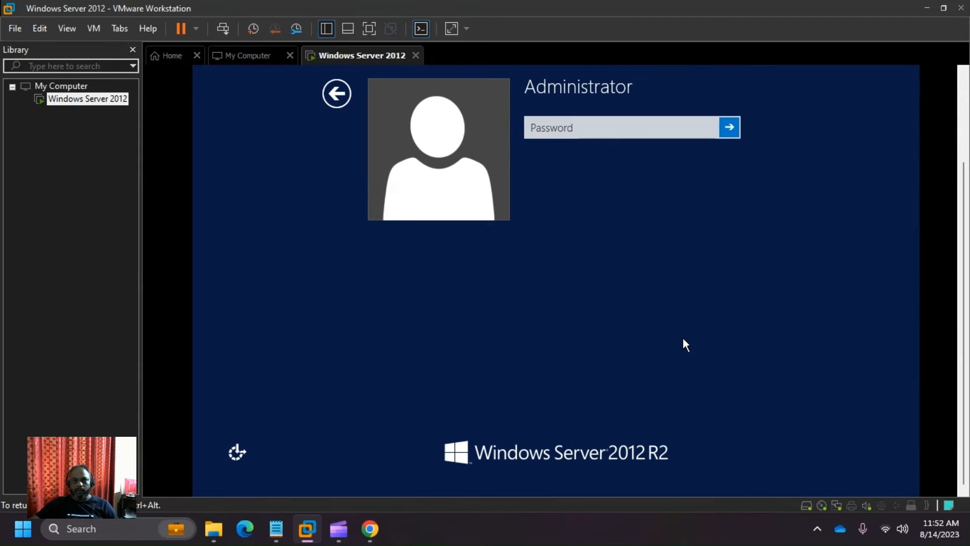
- Bring up the Administrator sign-in screen and sign in with the new password
click(332, 96)
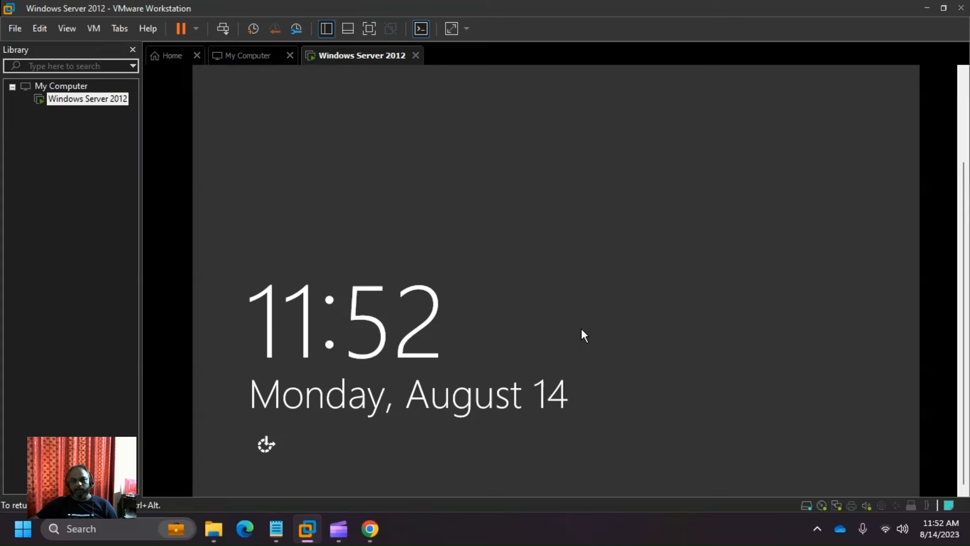
click(222, 34)
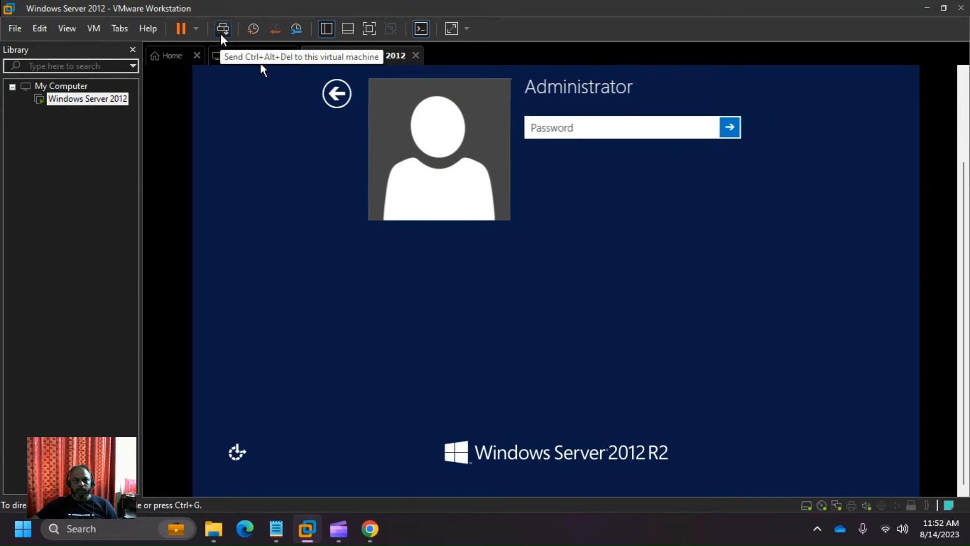
click(337, 101)
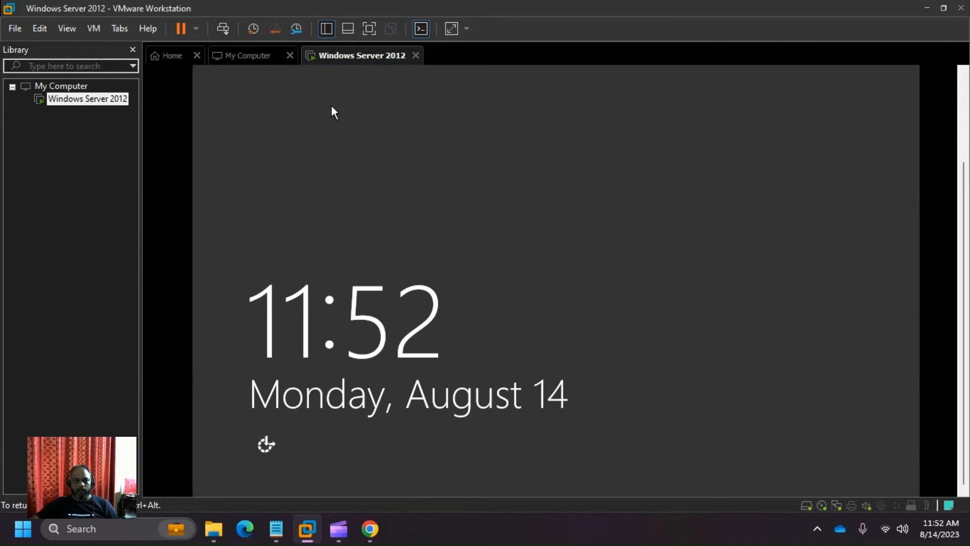
click(224, 29)
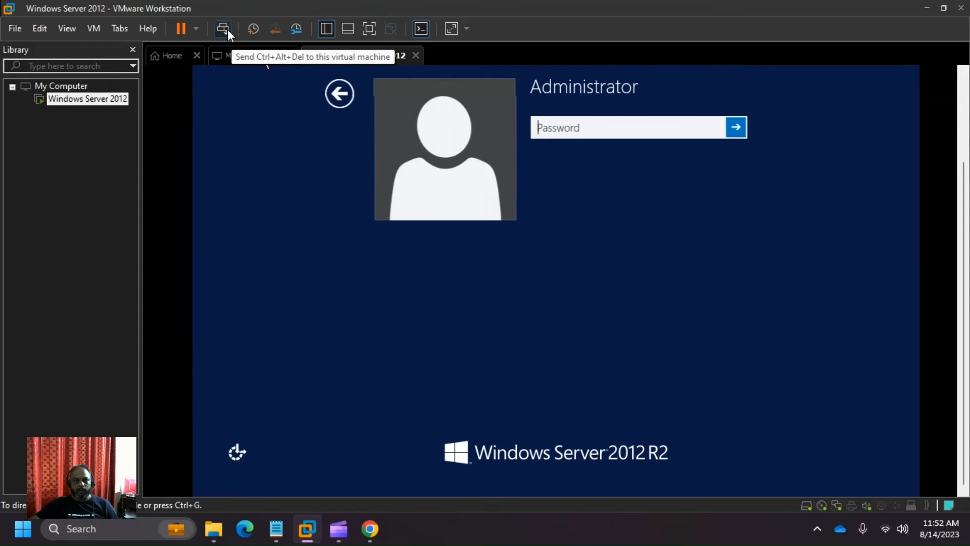
click(577, 132)
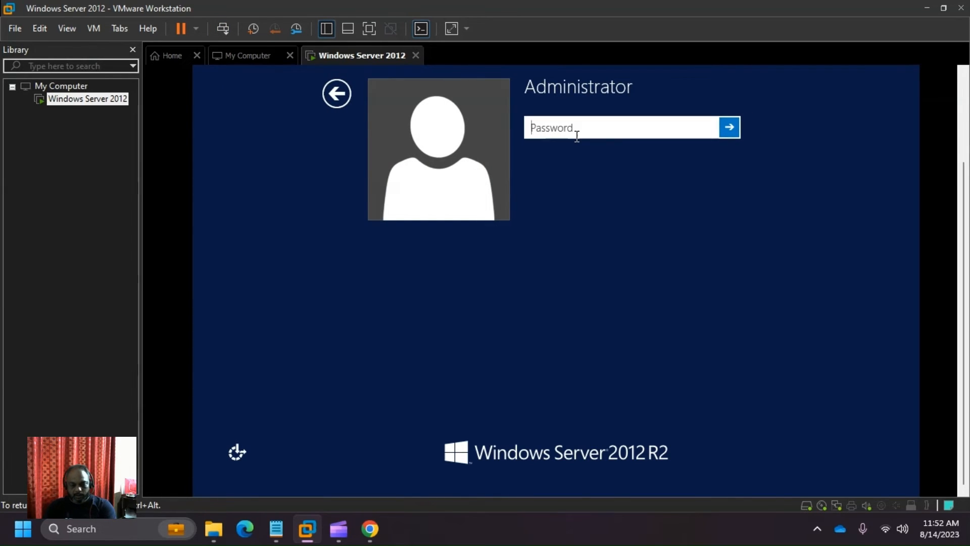
text(********)
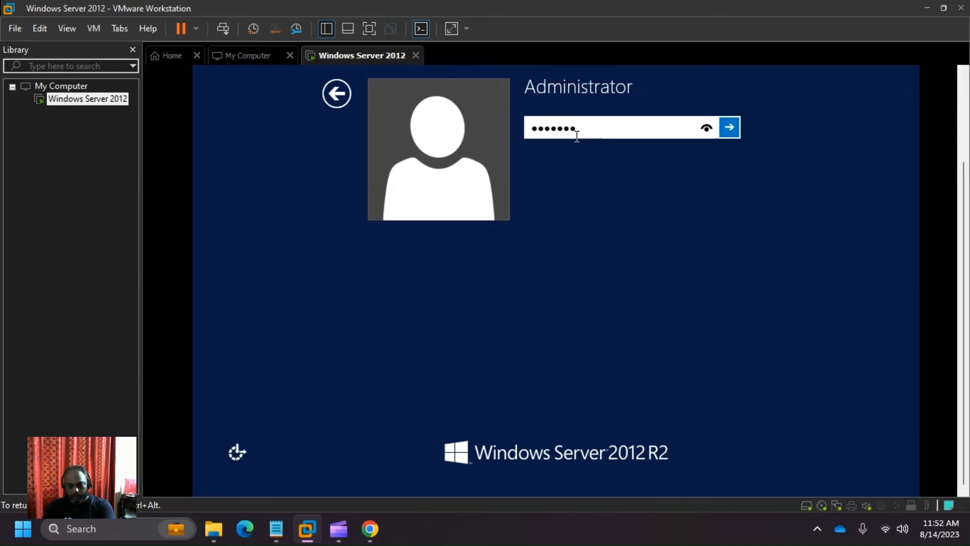
text(****)
key(Return)
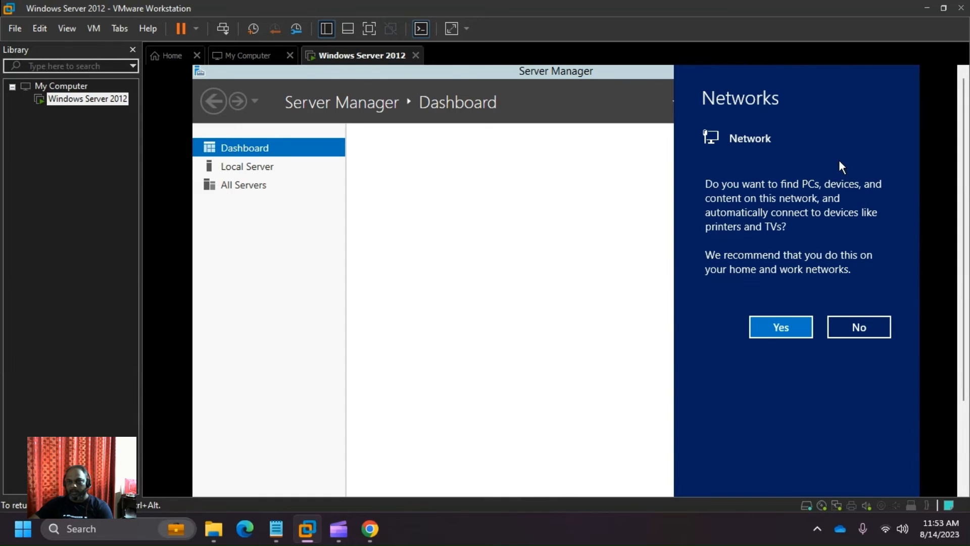
- Allow the server to be discoverable on the network and scroll the VM view
click(782, 327)
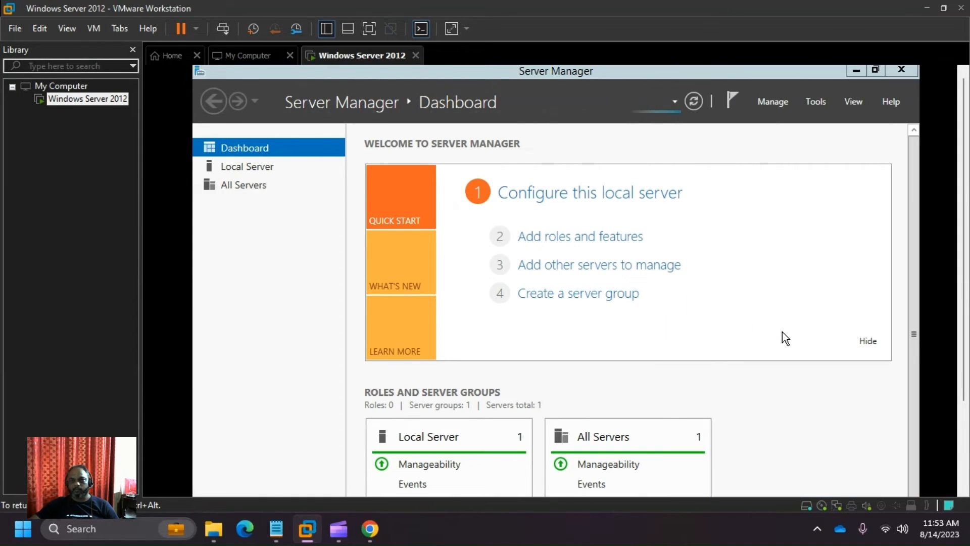
scroll(966, 224, down, 3)
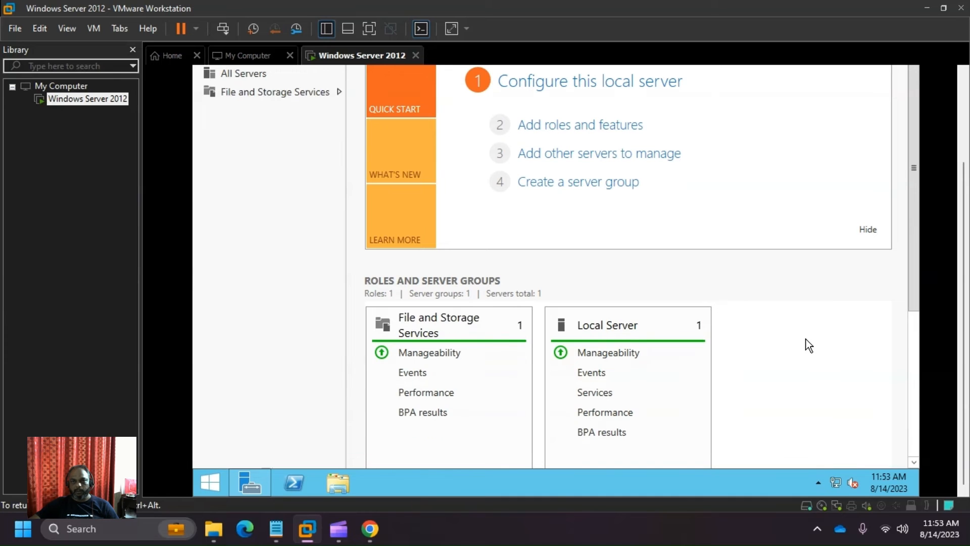
scroll(968, 309, up, 3)
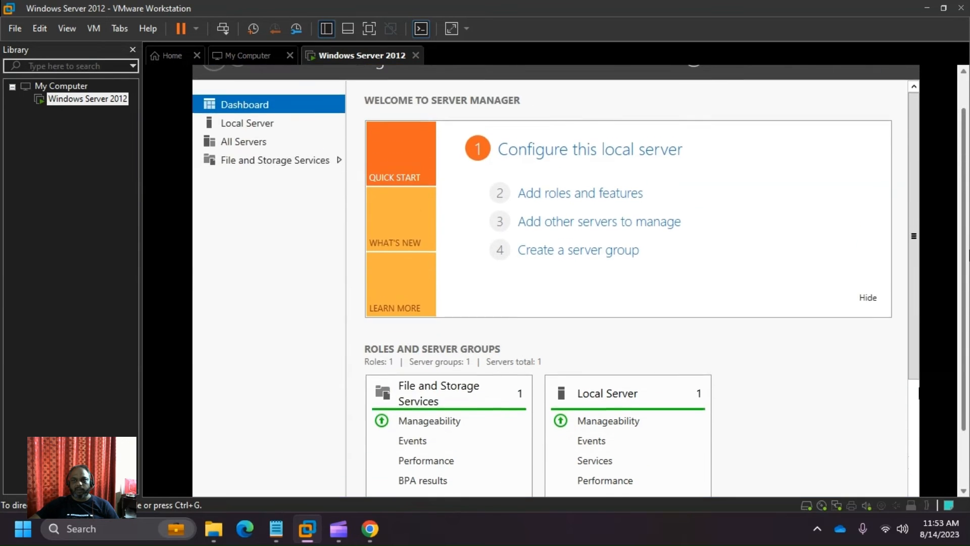
scroll(579, 279, up, 1)
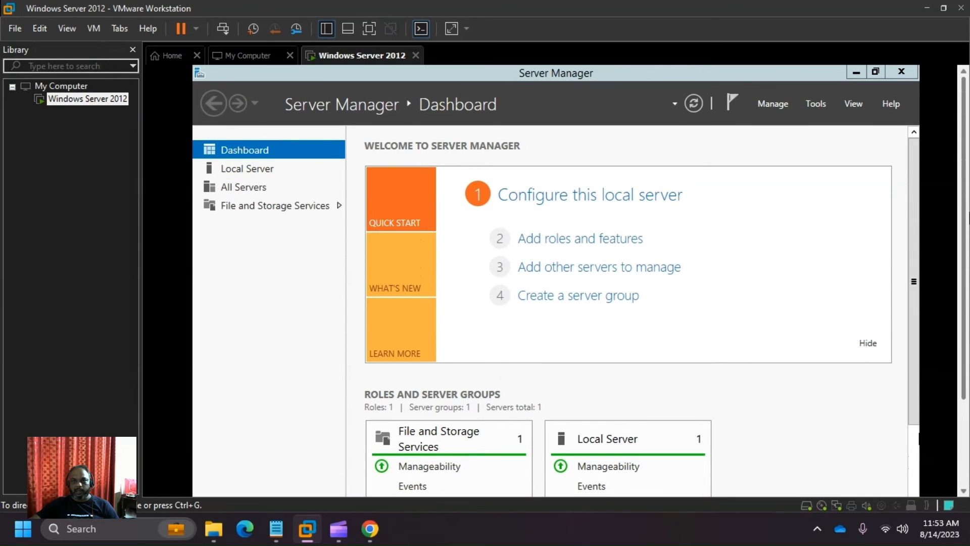
scroll(964, 353, down, 3)
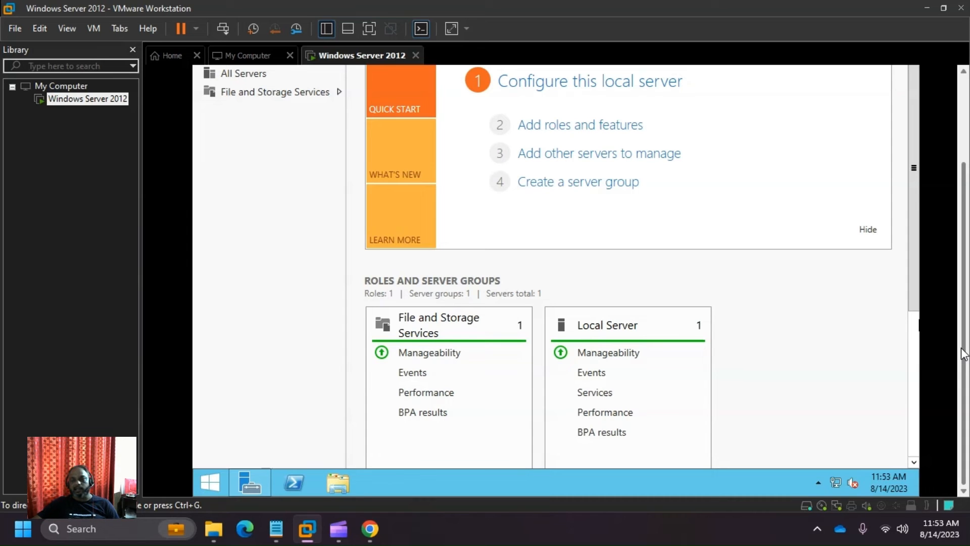
scroll(964, 354, up, 3)
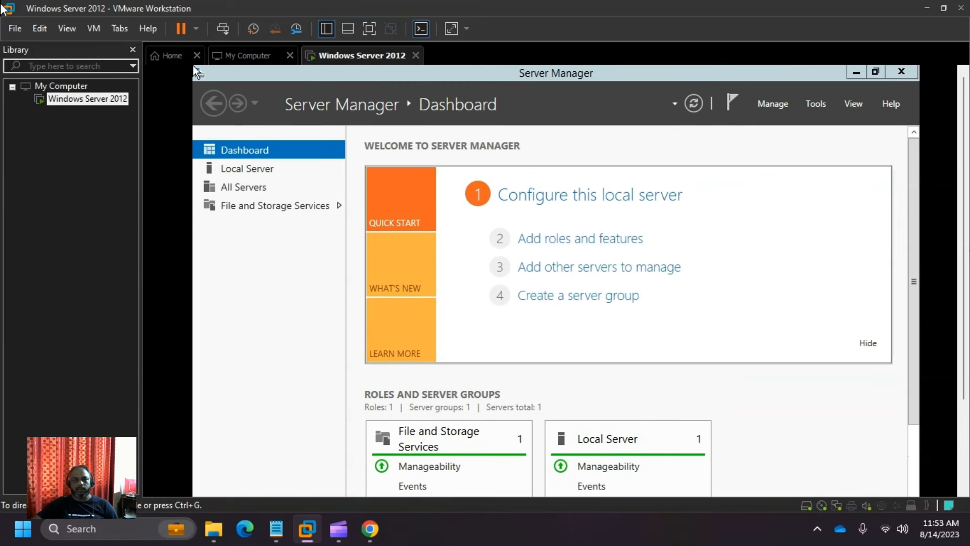
- Recapture input in the VM, confirm the network connection status, and go to the Start screen
click(806, 196)
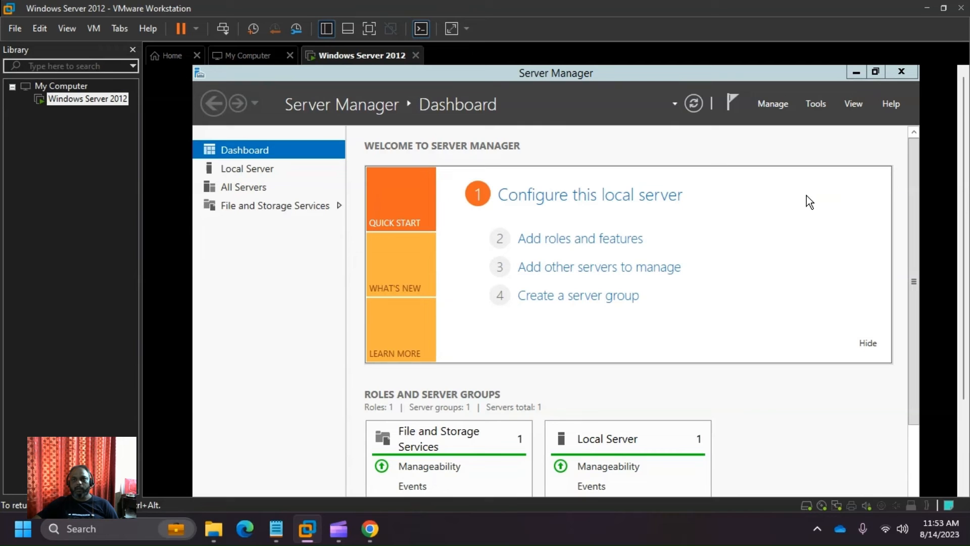
key(ctrl+alt)
scroll(964, 107, down, 3)
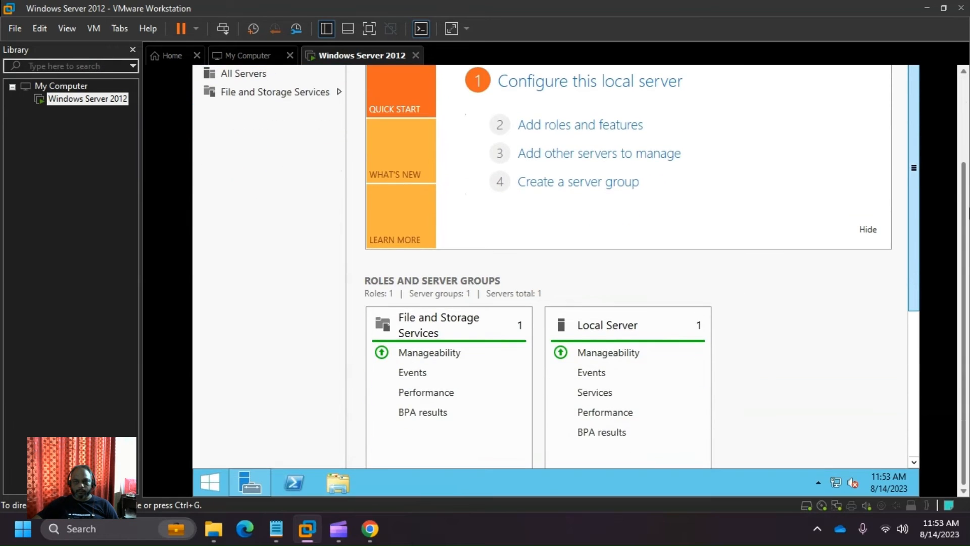
click(861, 358)
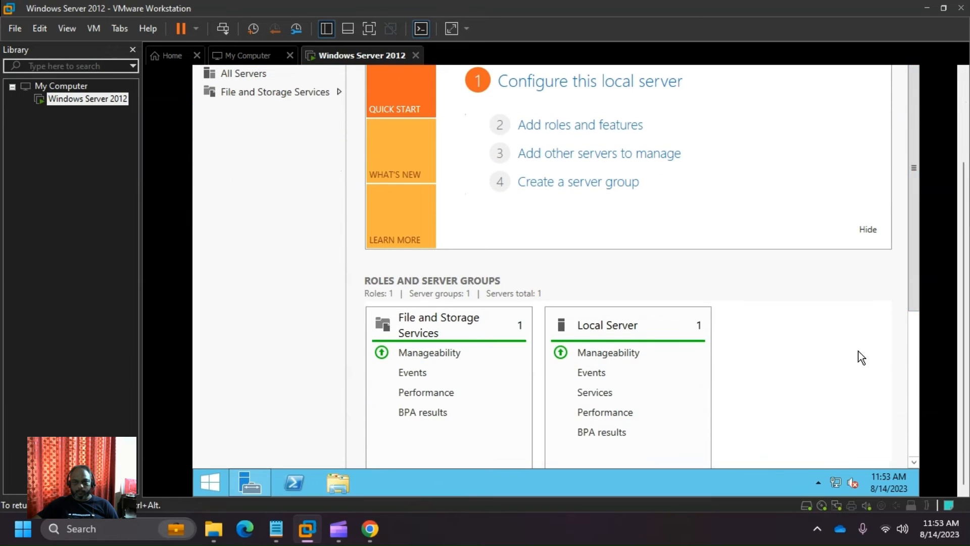
click(836, 481)
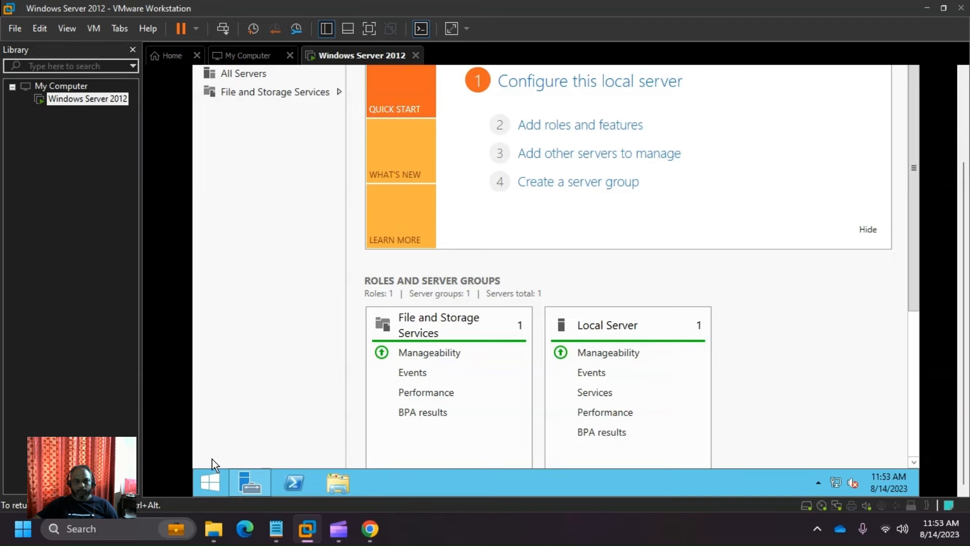
click(209, 476)
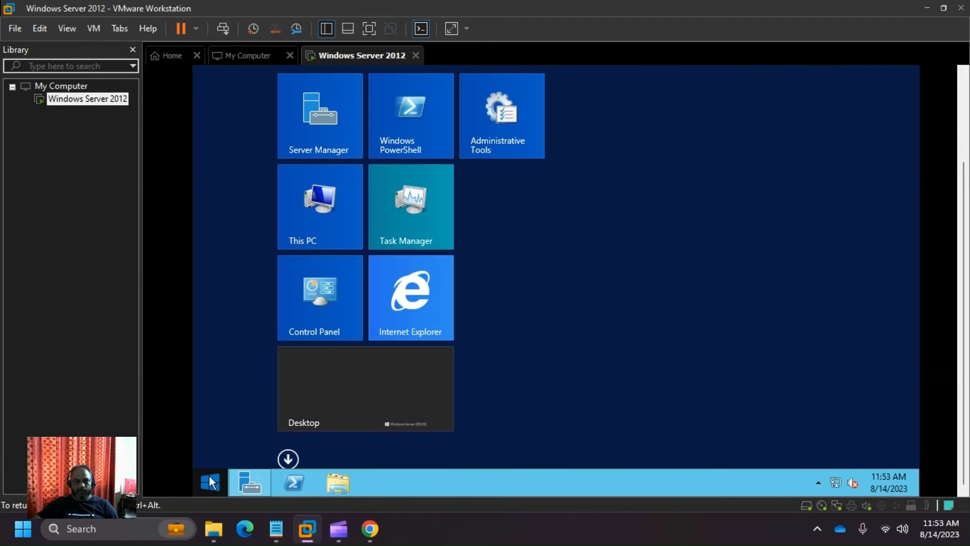
- Launch Internet Explorer in the guest, skip first-run setup, browse to google.com, then close it
click(426, 306)
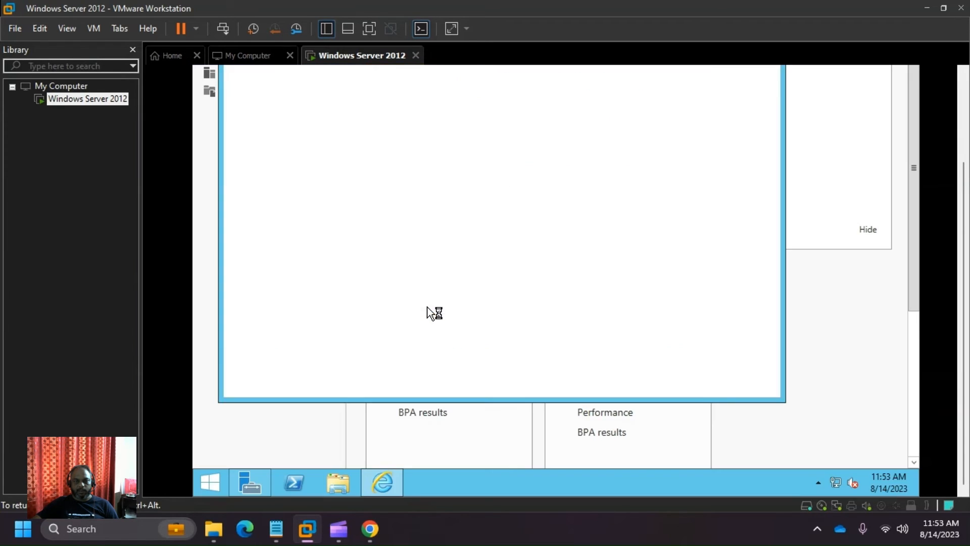
click(668, 292)
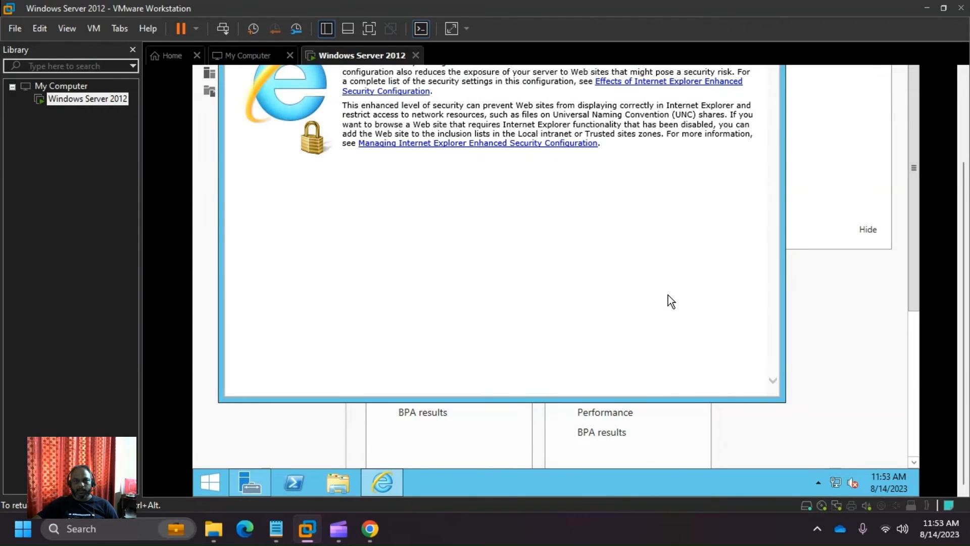
scroll(965, 291, up, 3)
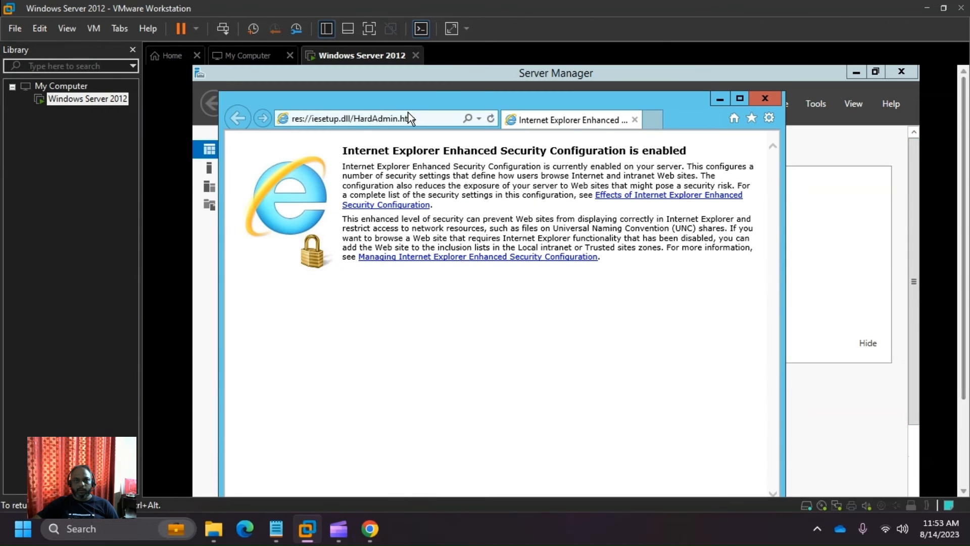
click(356, 120)
text(google.com)
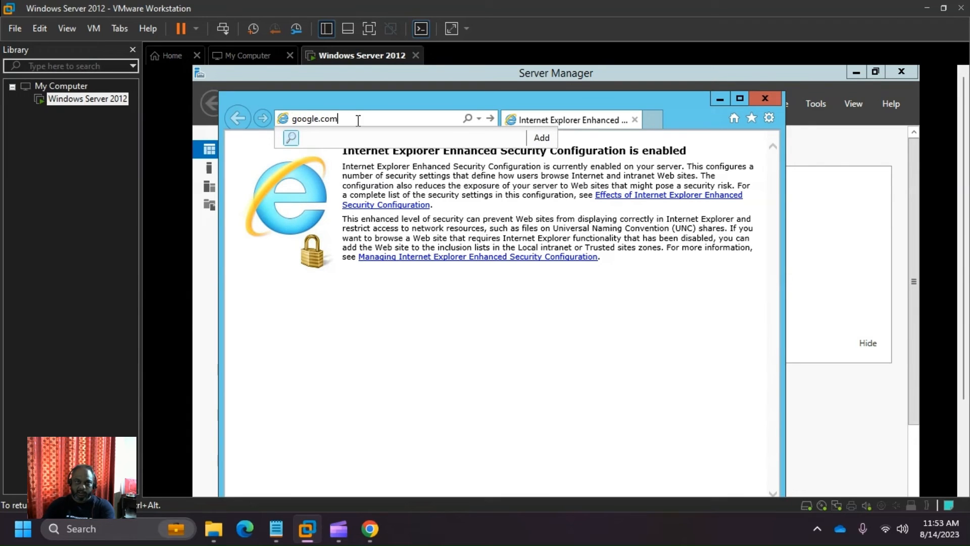
key(Return)
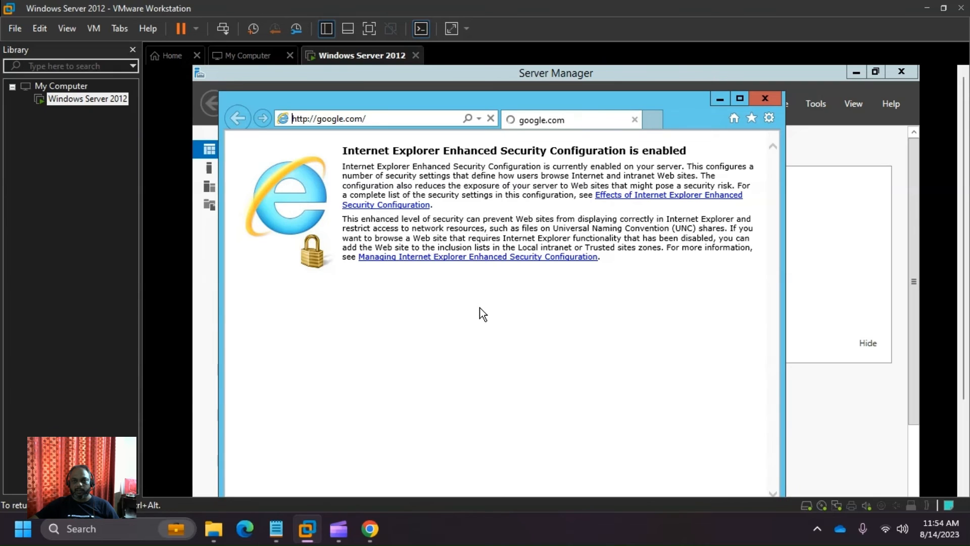
click(765, 96)
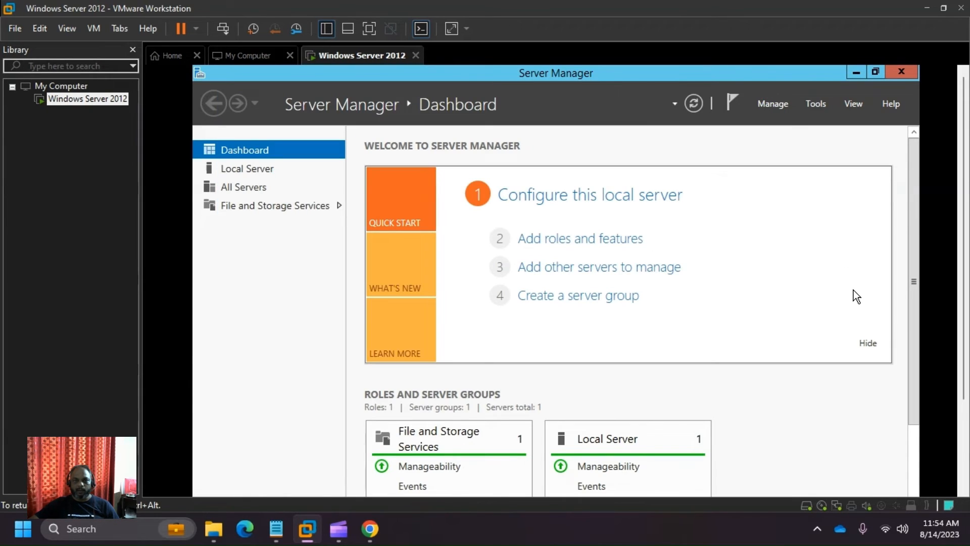
- View Local Server, maximize then close Server Manager, and scroll the VM view to reveal the taskbar
click(244, 169)
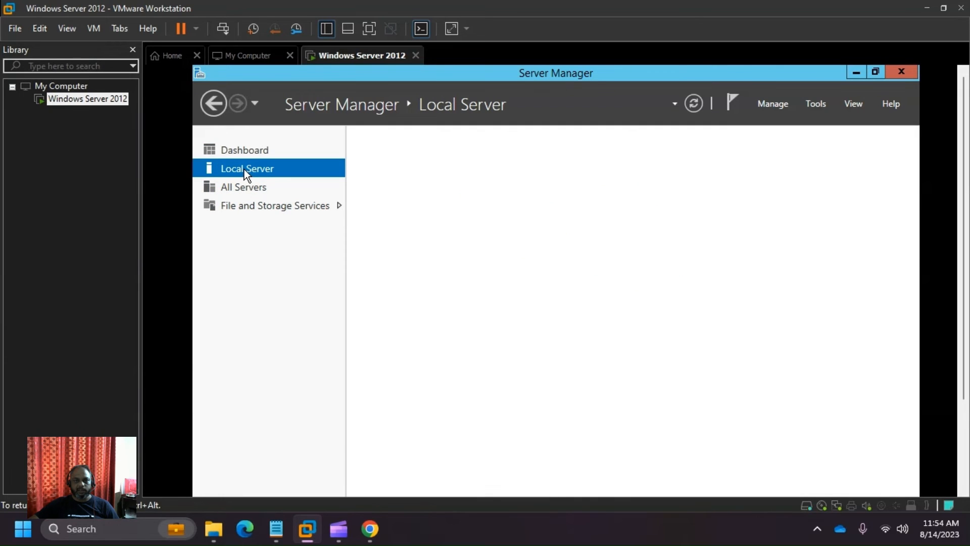
click(873, 71)
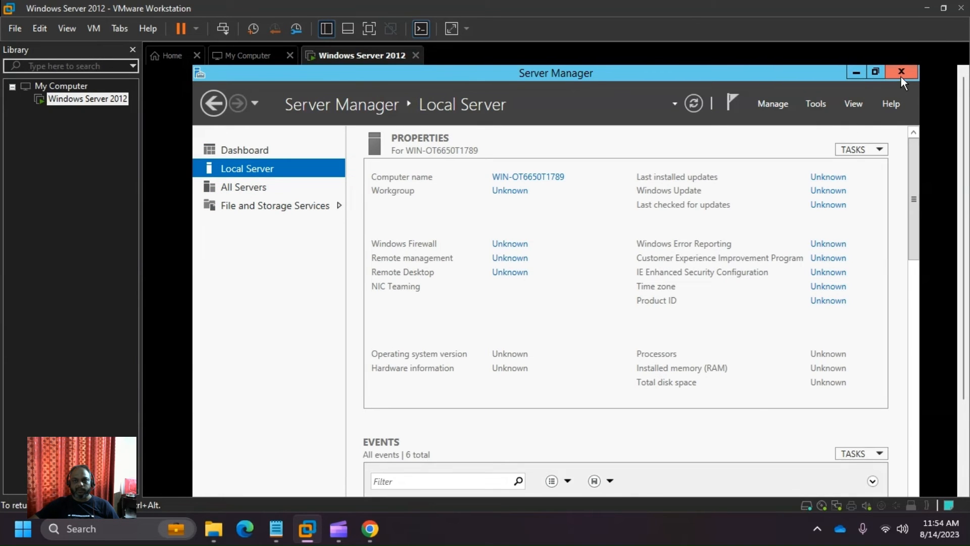
click(901, 73)
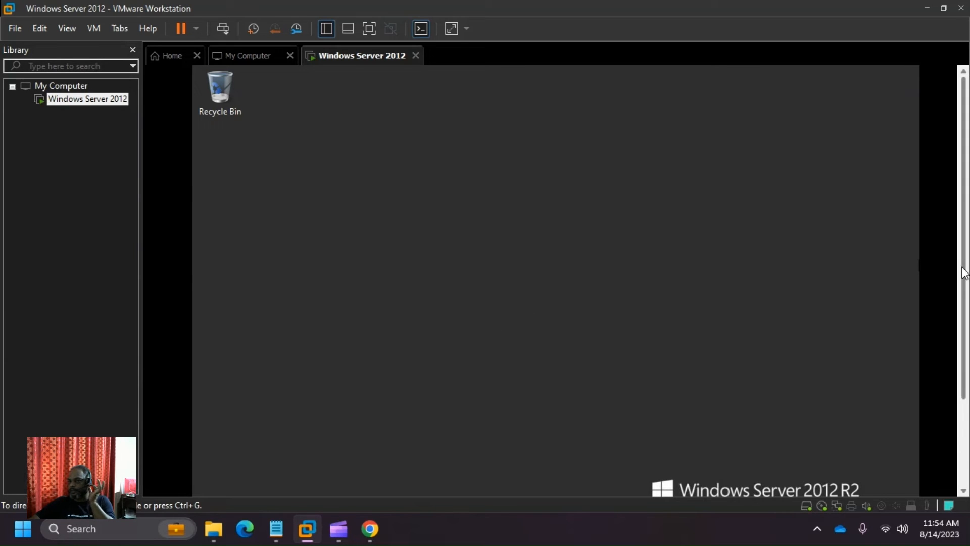
drag(964, 270, 969, 333)
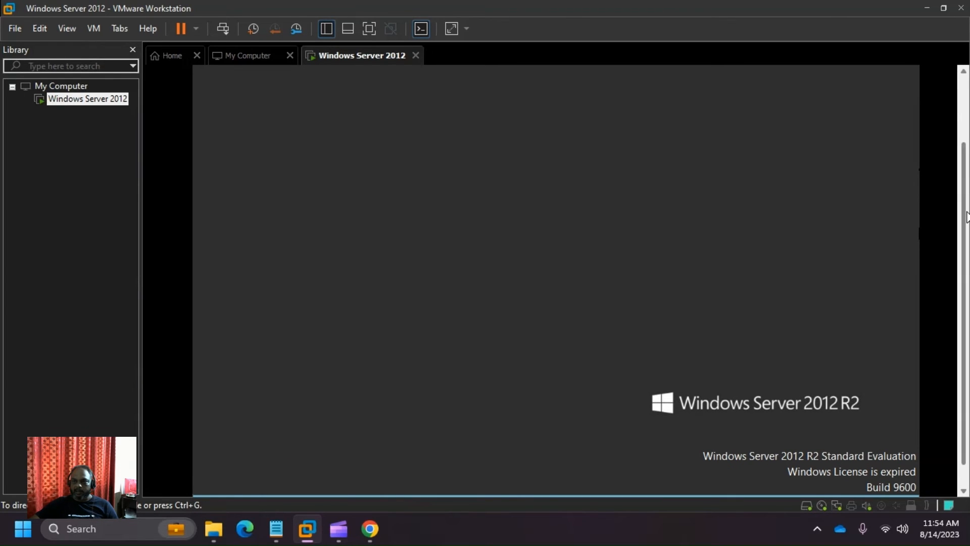
drag(968, 218, 968, 244)
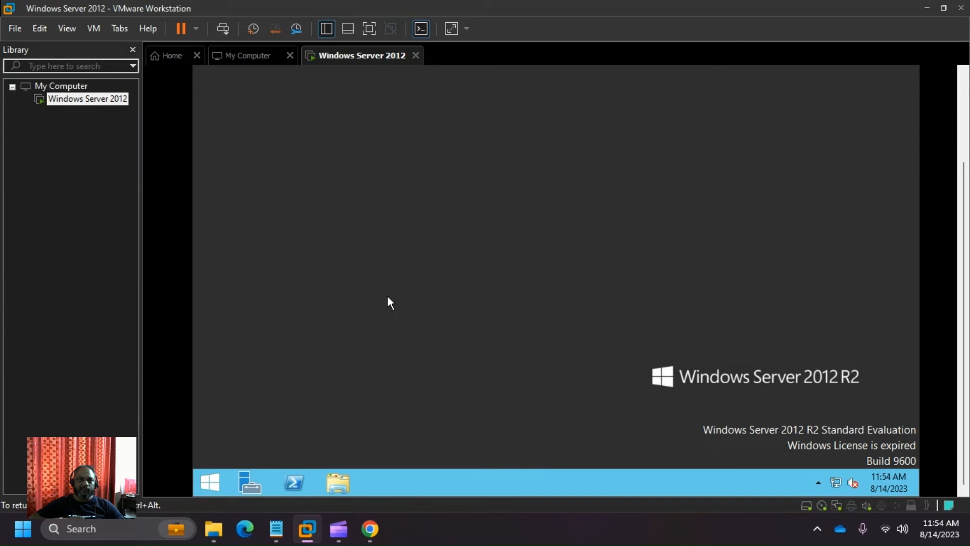
- Start Install VMware Tools from the VM's Library menu, dismiss the notice, and open File Explorer
key(ctrl+alt)
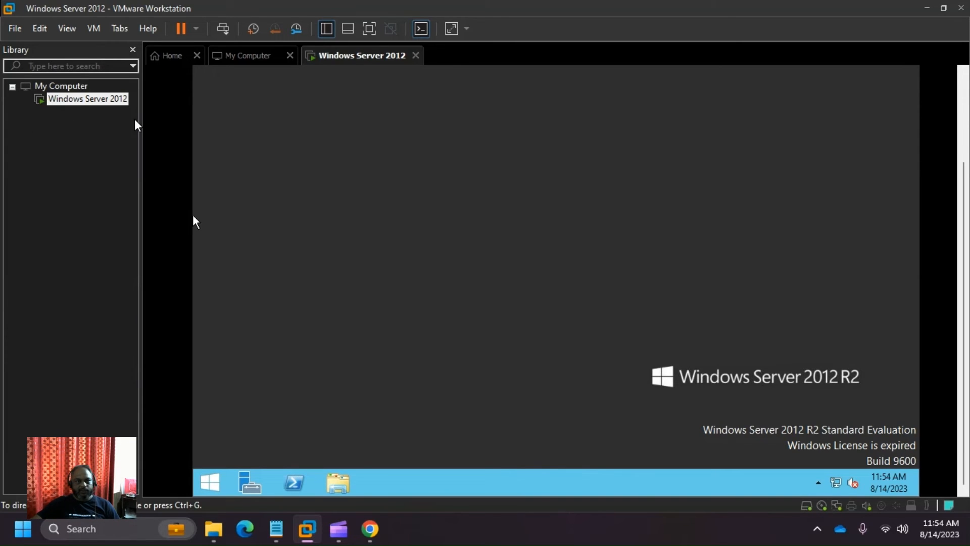
right_click(110, 100)
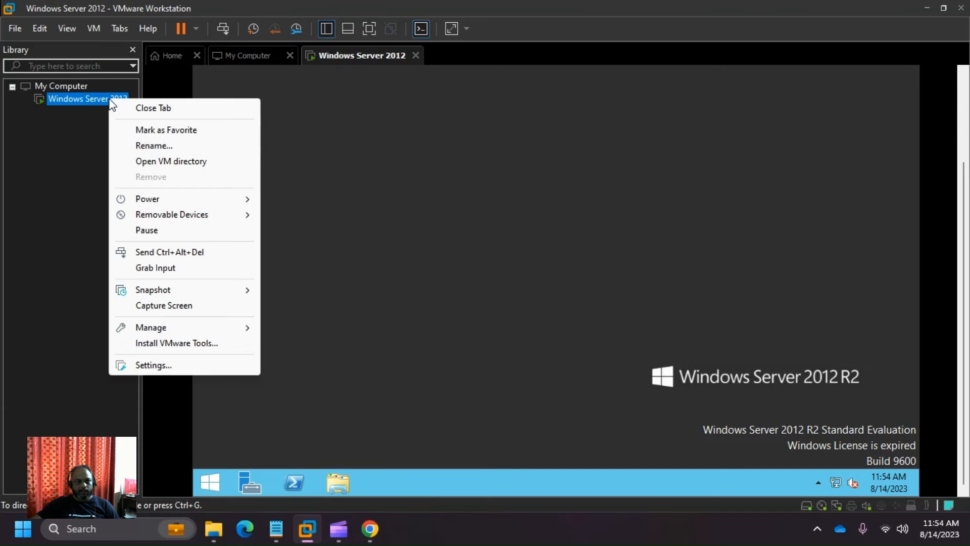
click(184, 346)
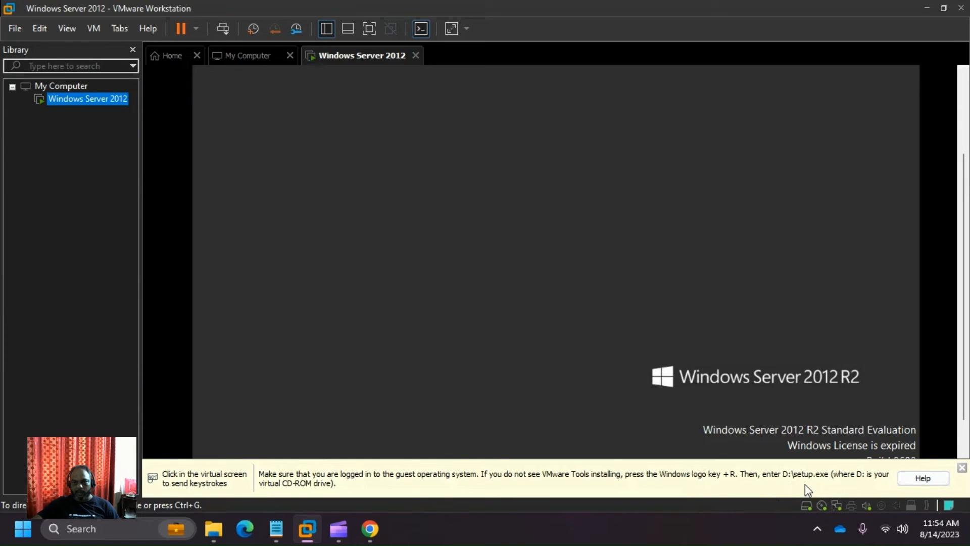
click(962, 468)
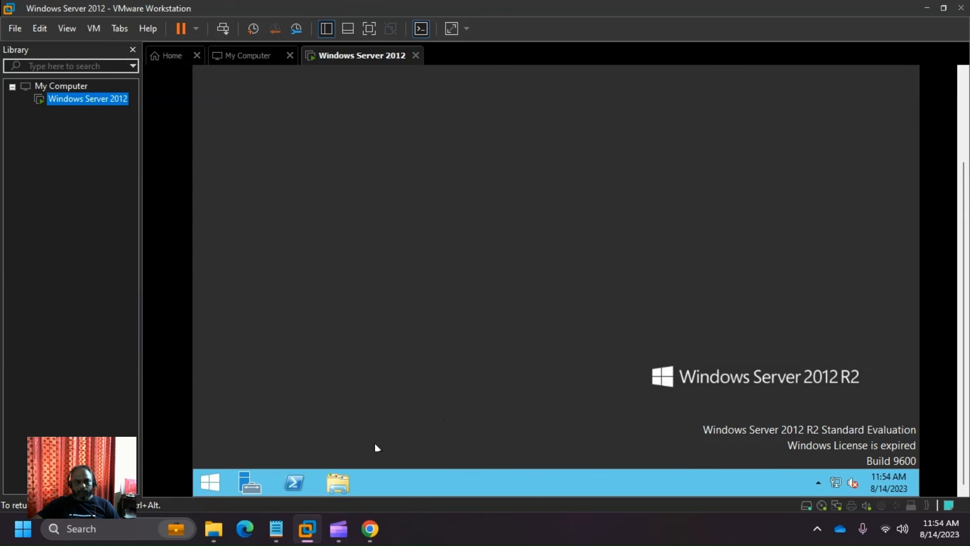
click(329, 478)
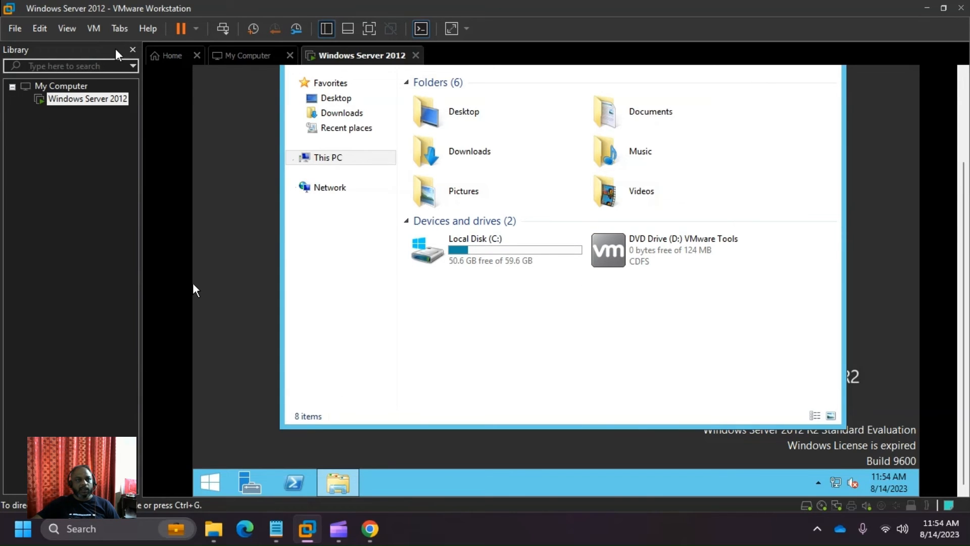
- Review the VM's CD/DVD (SATA) settings and ISO path, then cancel without changes
click(93, 29)
mouse_move(134, 63)
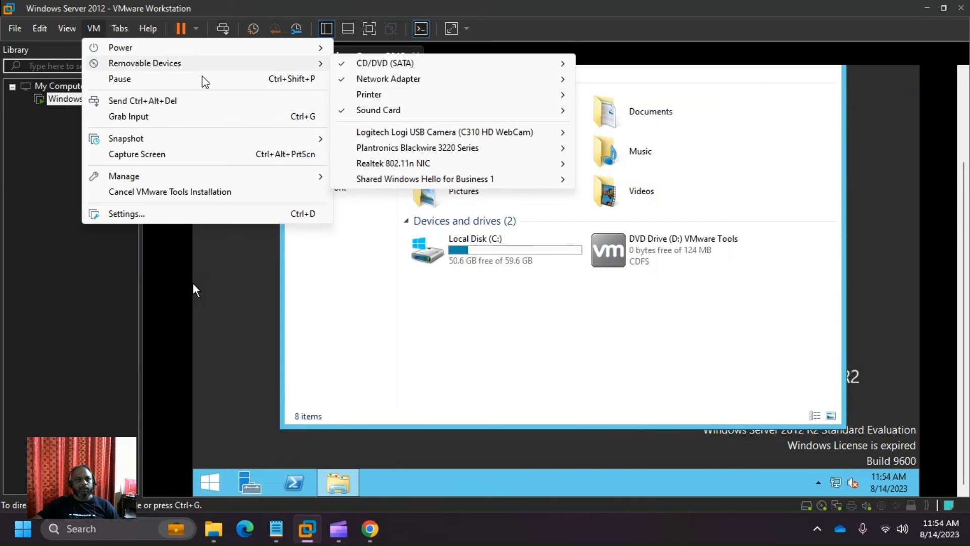
mouse_move(443, 72)
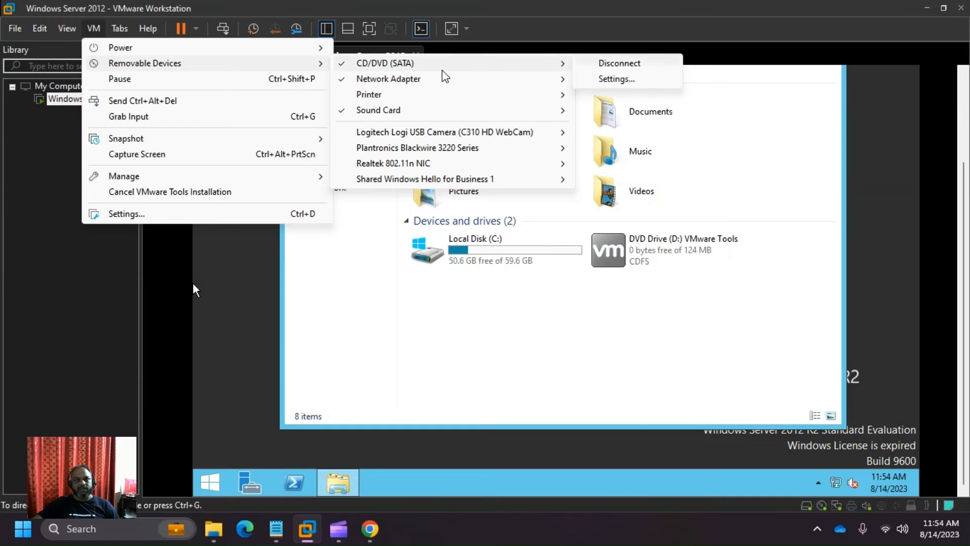
click(614, 79)
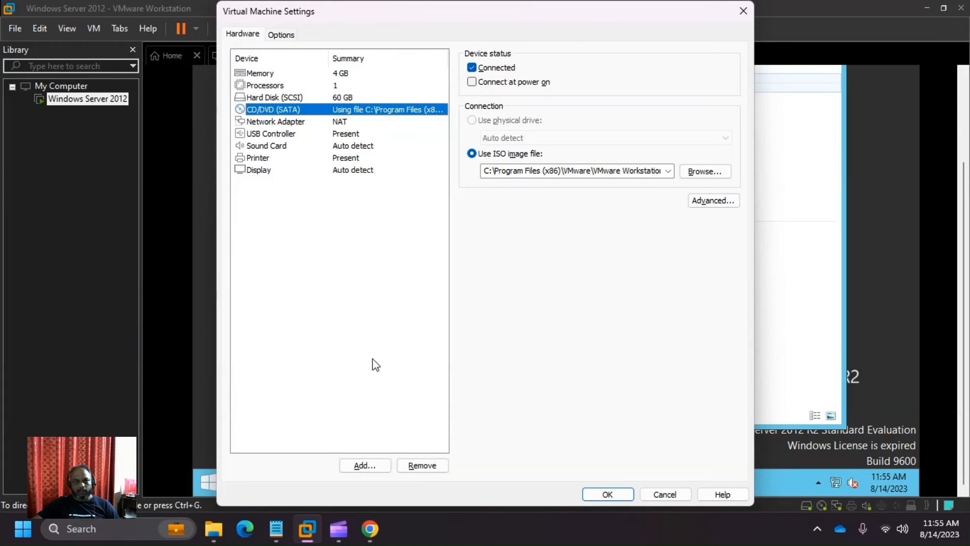
click(665, 498)
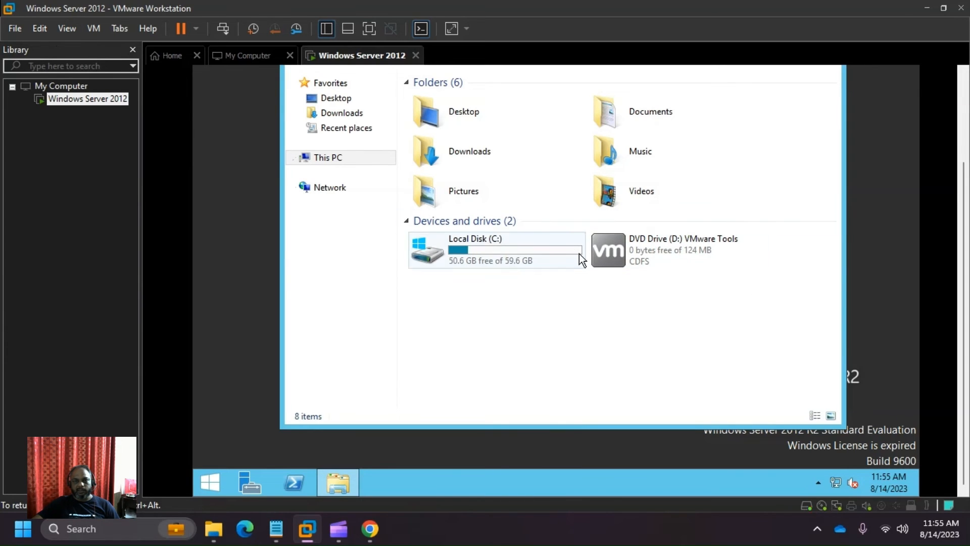
- Run the VMware Tools installer from drive D: with the Typical setup, then restart the guest
click(643, 254)
double_click(644, 253)
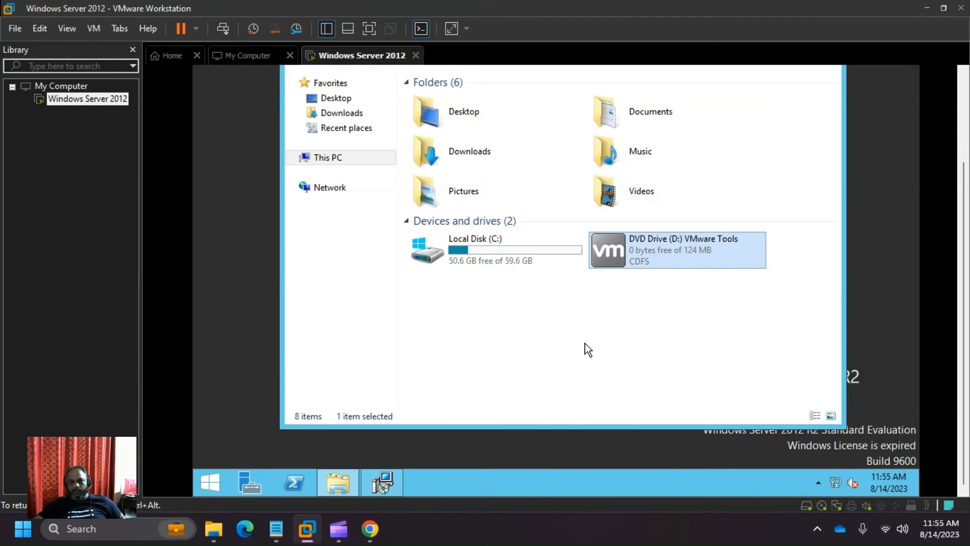
click(396, 481)
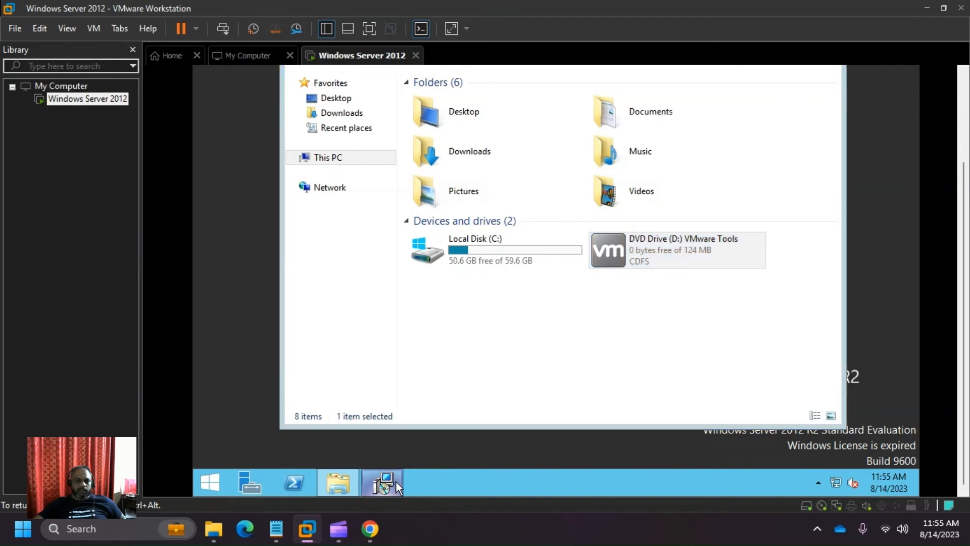
click(634, 326)
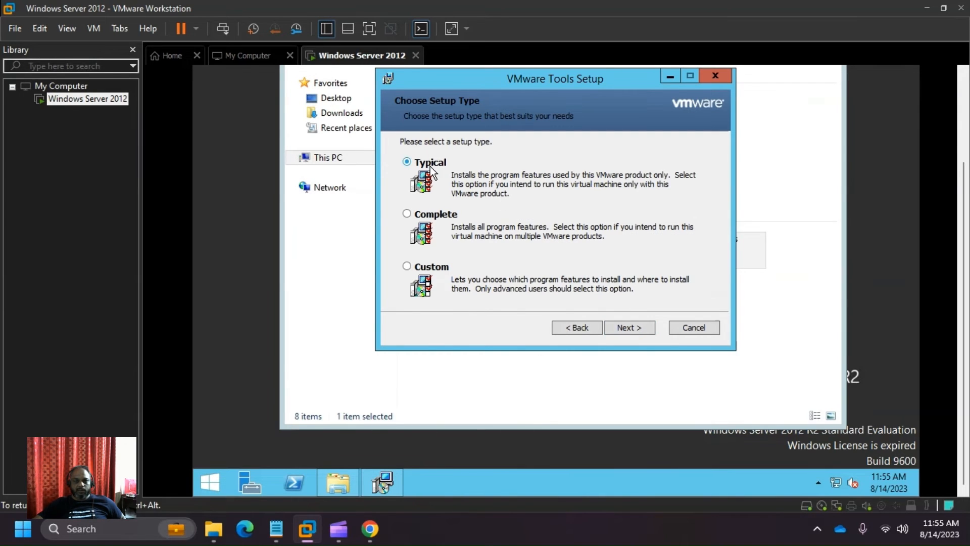
click(626, 327)
click(626, 328)
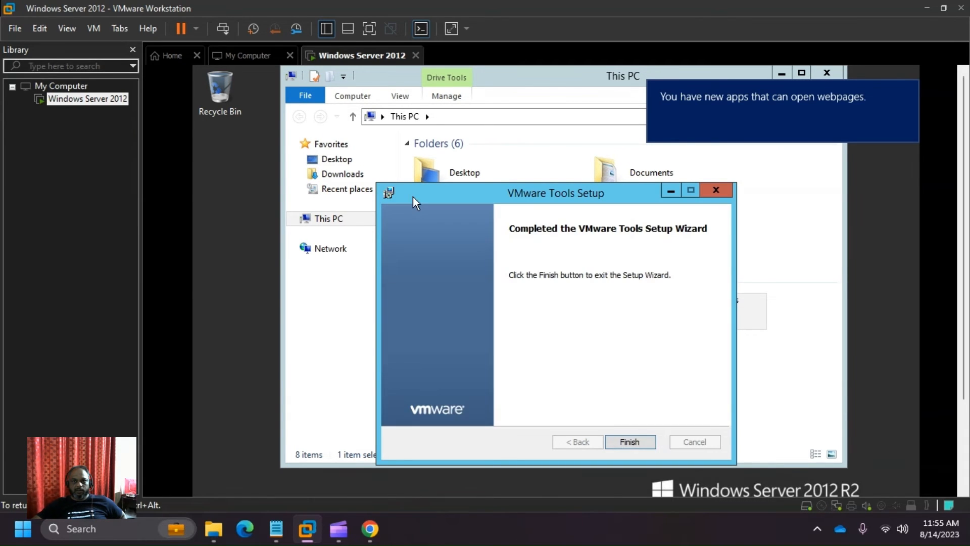
click(632, 444)
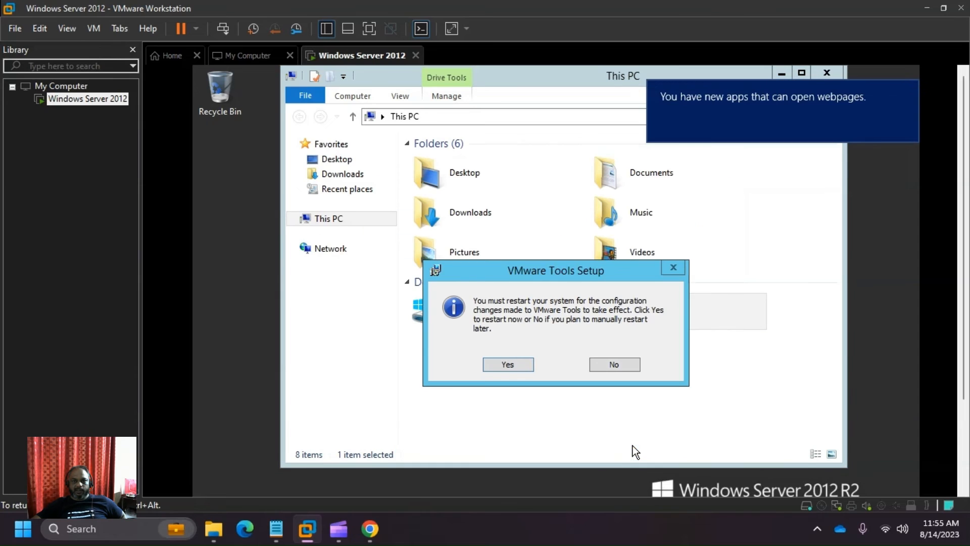
click(517, 365)
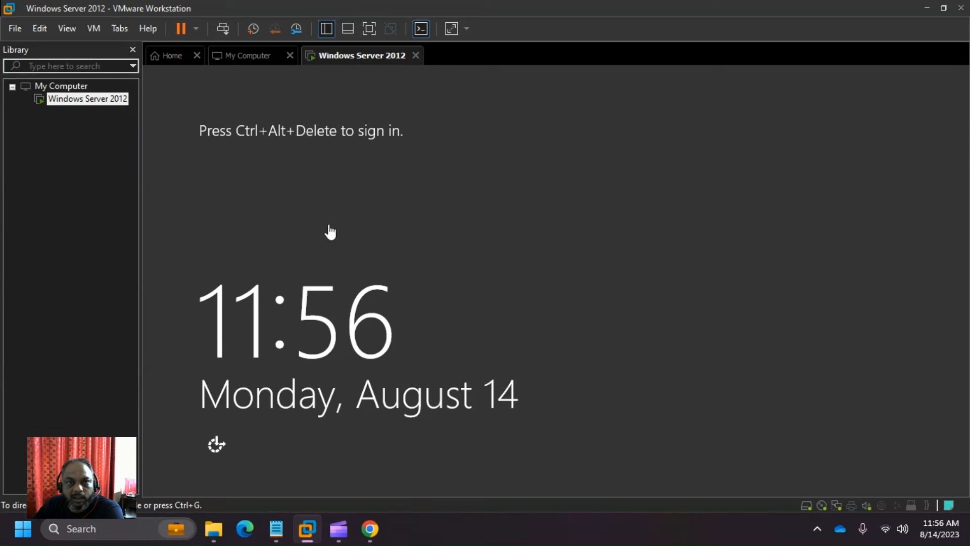
- Hide the Library panel to widen the VM view, releasing input with Ctrl+Alt
click(702, 250)
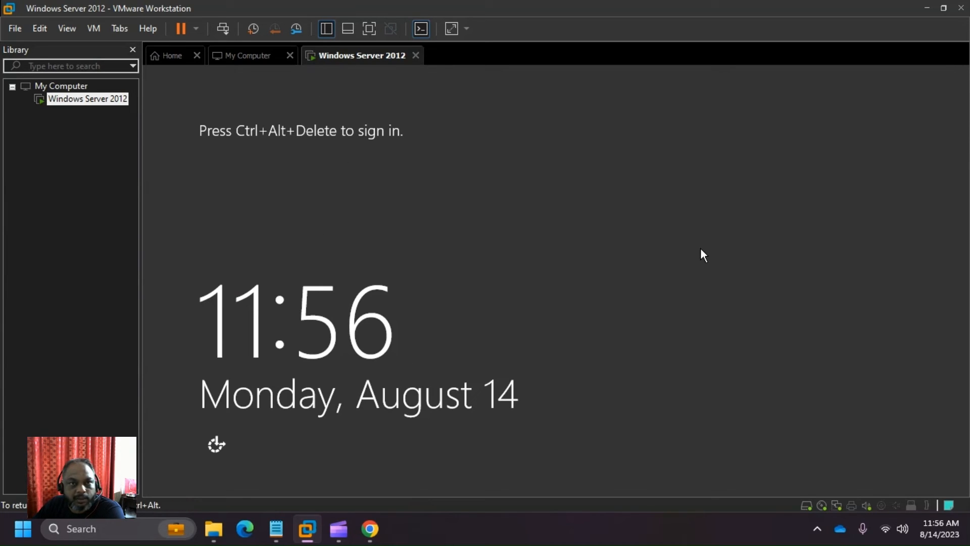
key(ctrl+alt)
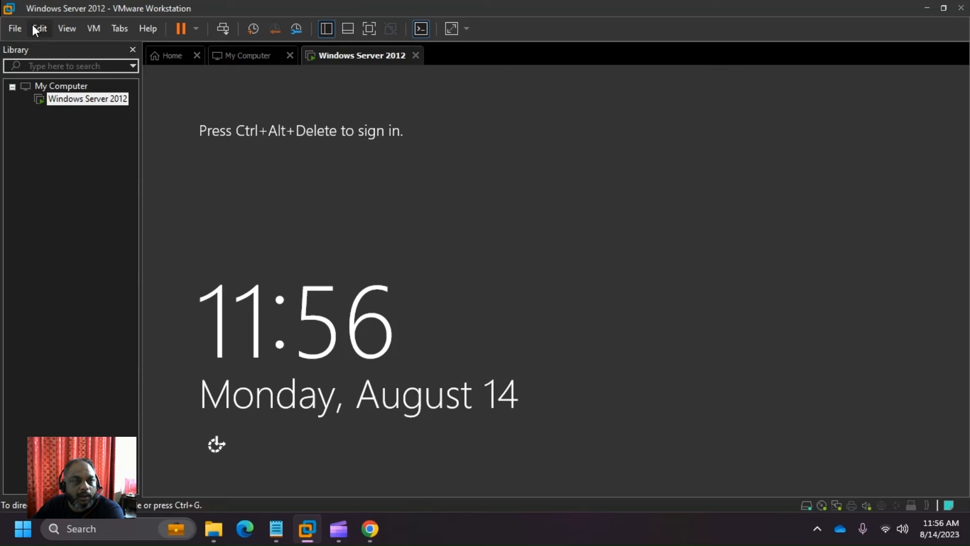
click(327, 33)
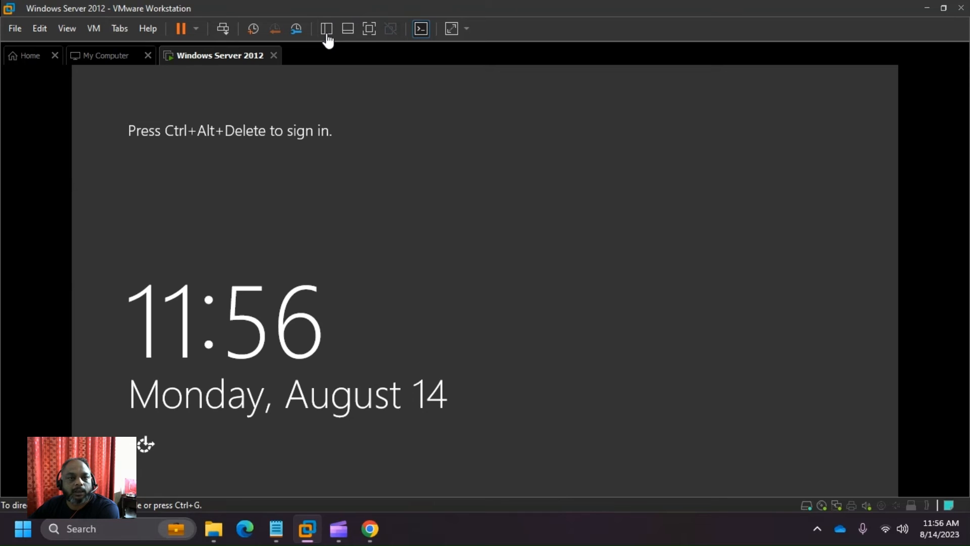
click(457, 173)
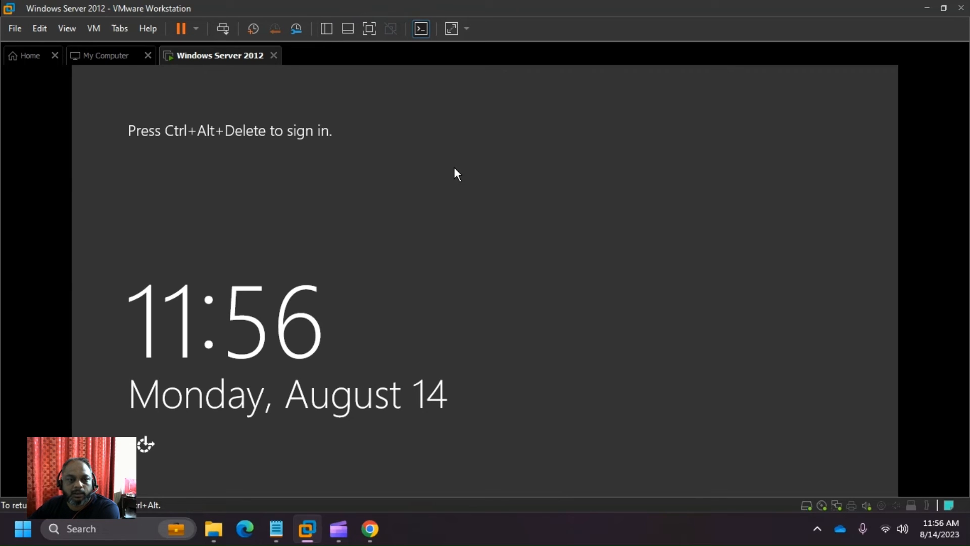
key(ctrl+alt)
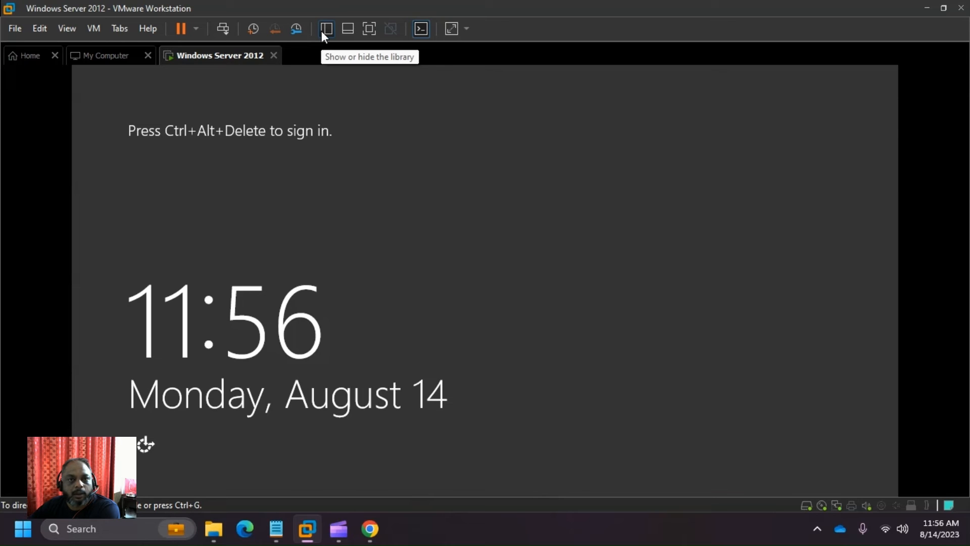
- Toggle the Library off, show the VM thumbnail bar, and switch the VM to full screen
click(327, 31)
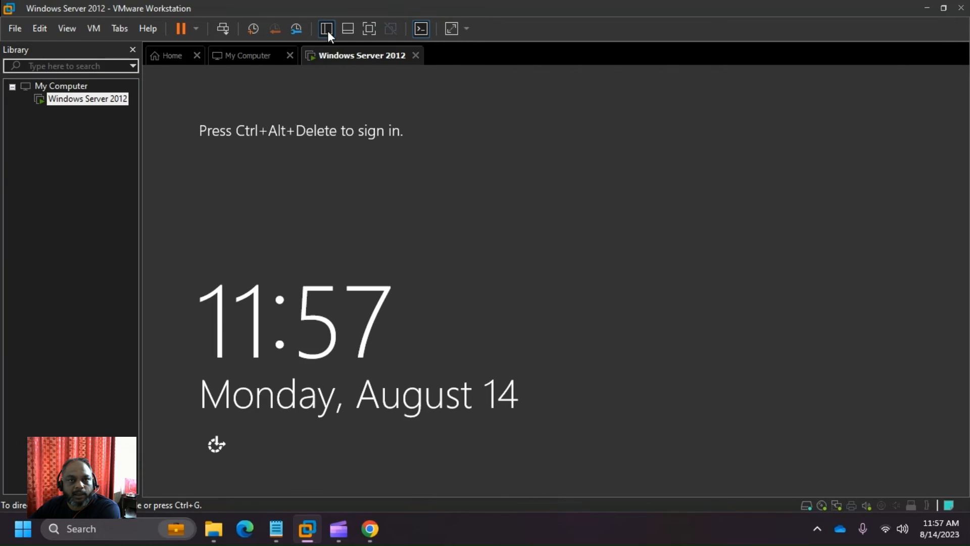
click(327, 31)
click(327, 32)
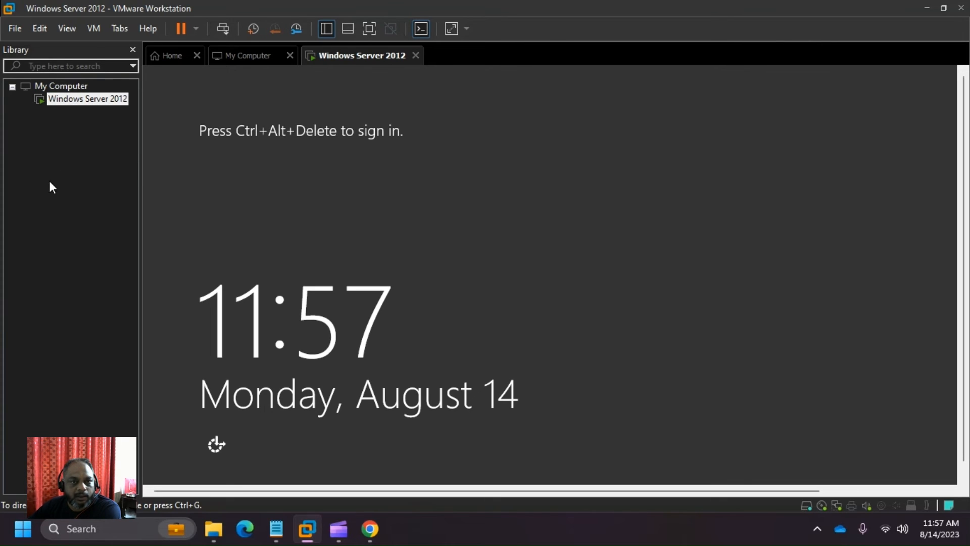
click(327, 31)
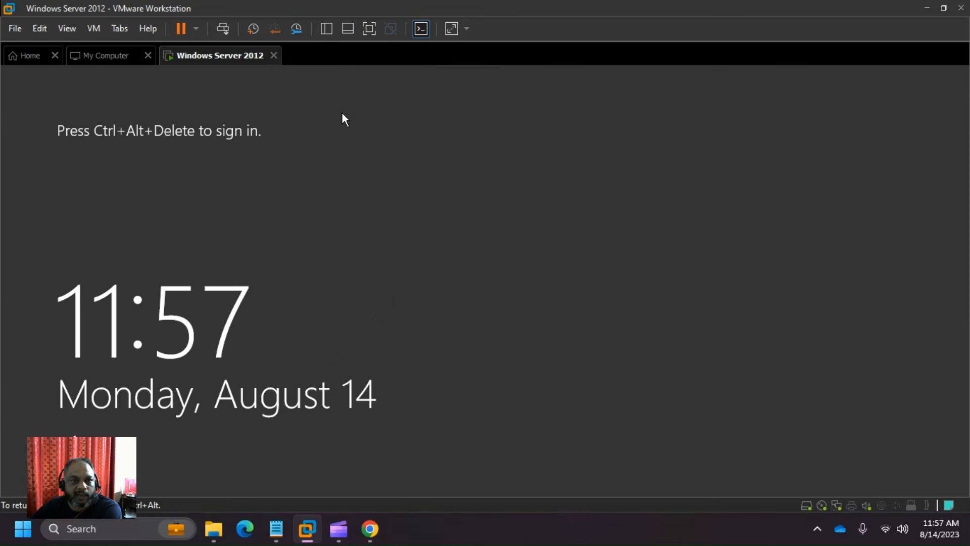
click(349, 29)
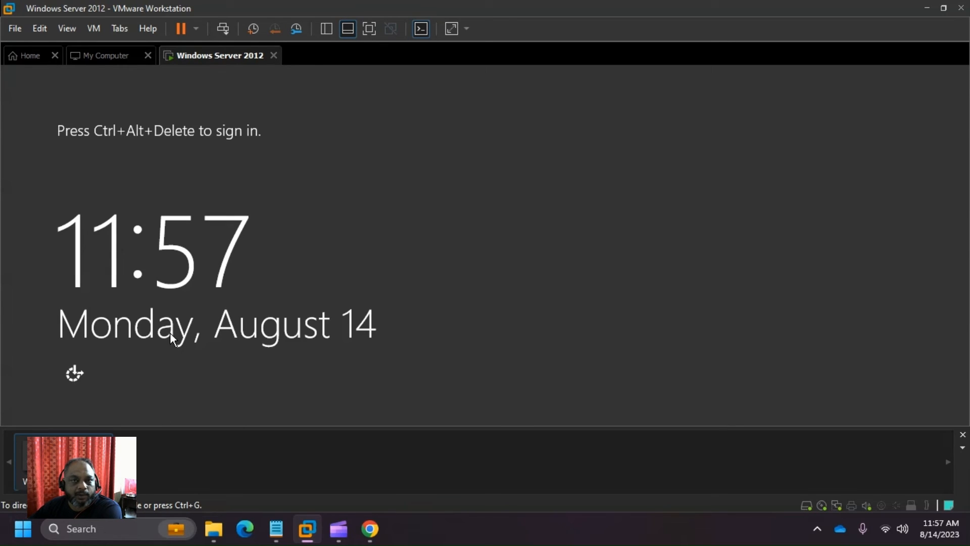
click(371, 25)
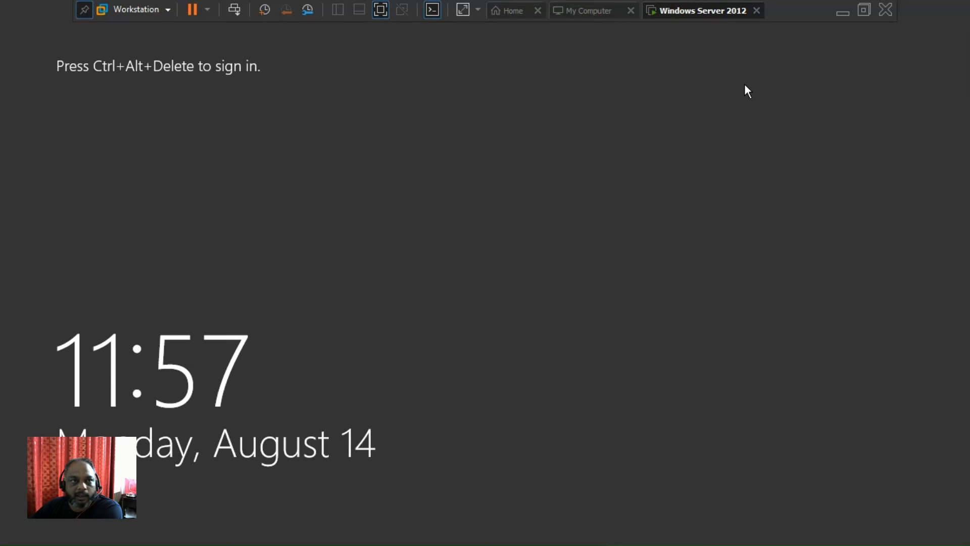
- Unpin the full-screen toolbar and sign in as Administrator with Ctrl+Alt+Del and the account password
click(85, 13)
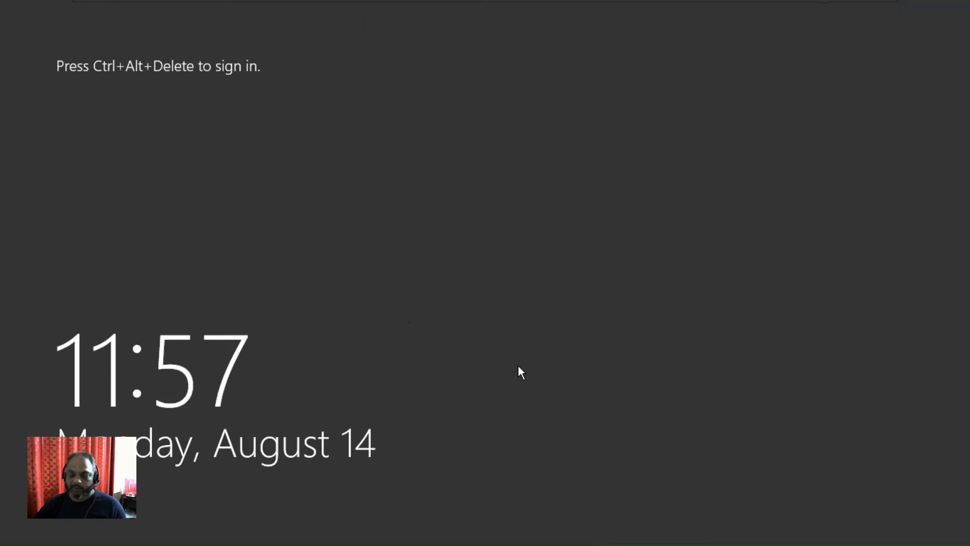
key(ctrl+alt+Delete)
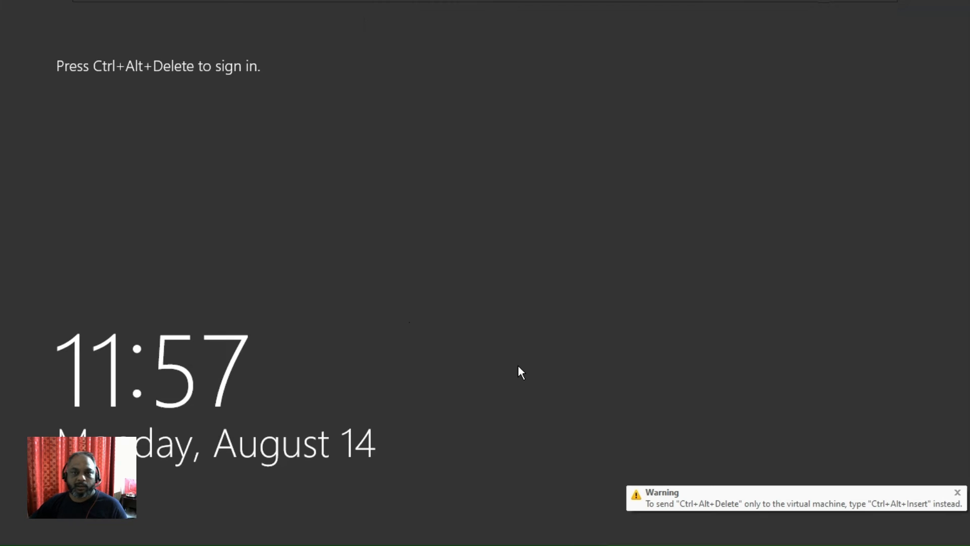
key(ctrl+alt+Insert)
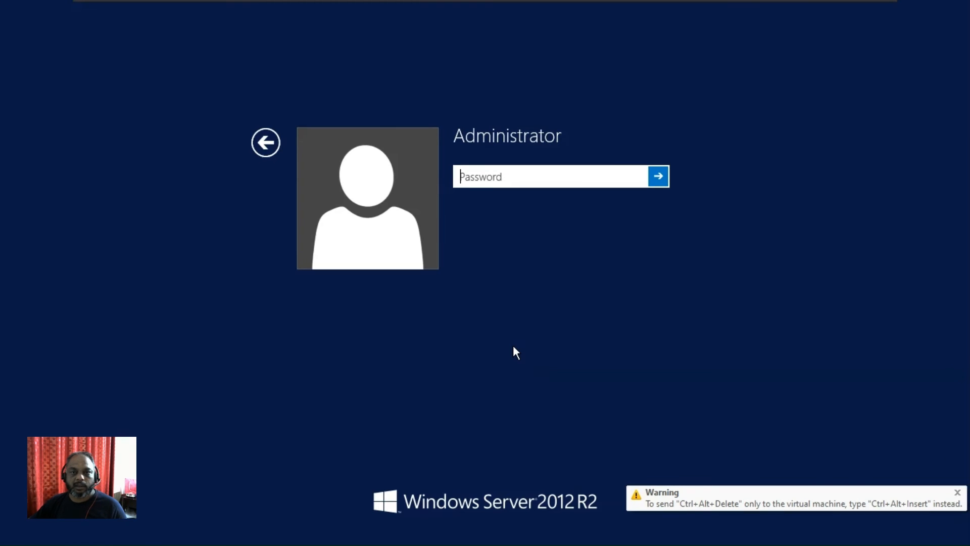
click(496, 185)
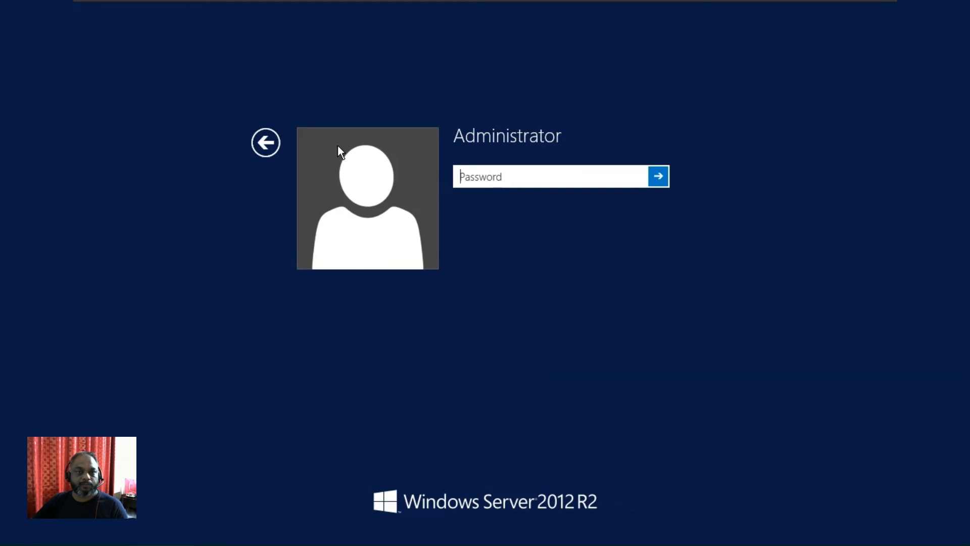
click(266, 143)
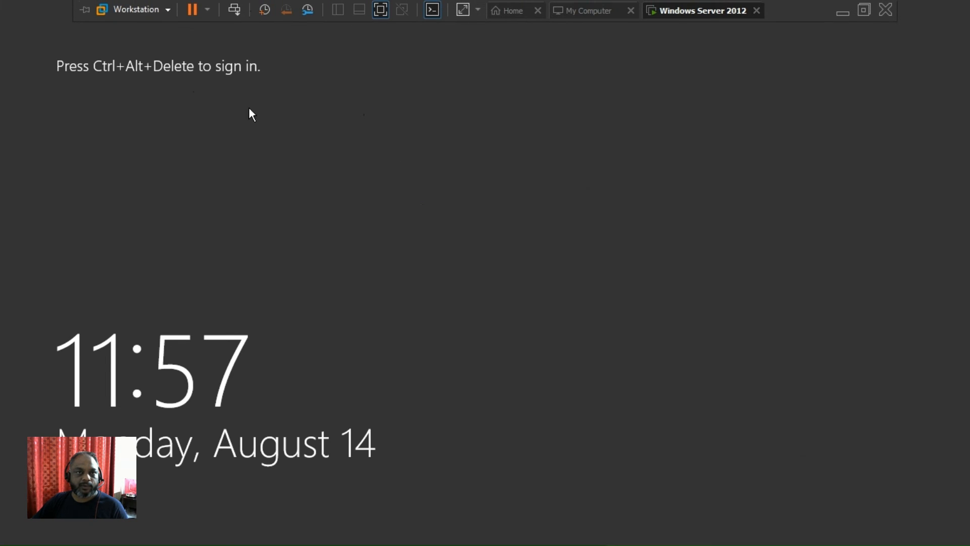
click(234, 11)
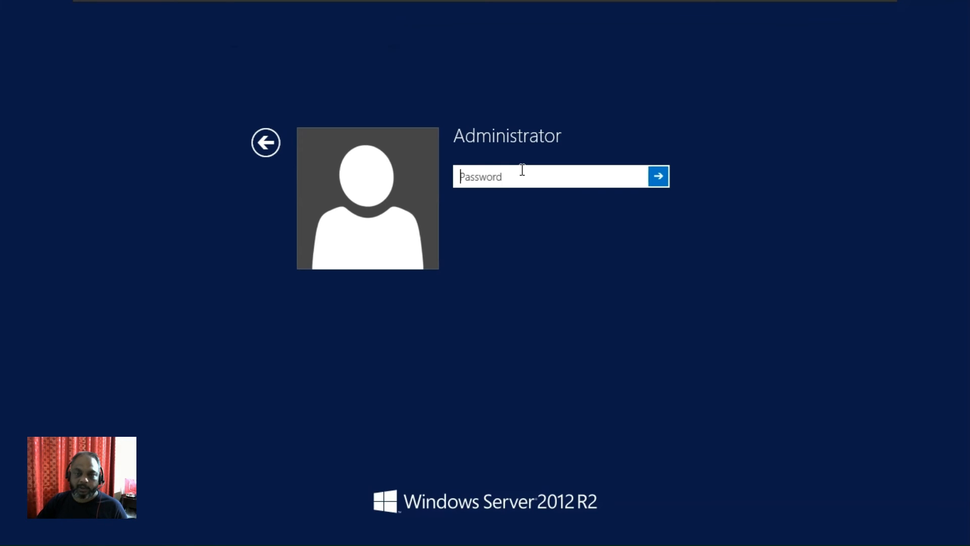
key(ctrl+alt+Delete)
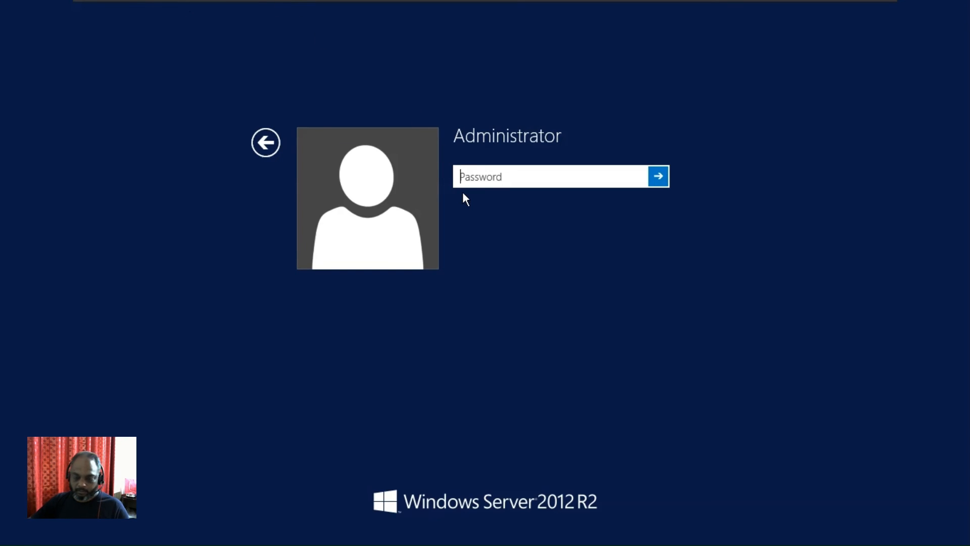
text(••••••••••••)
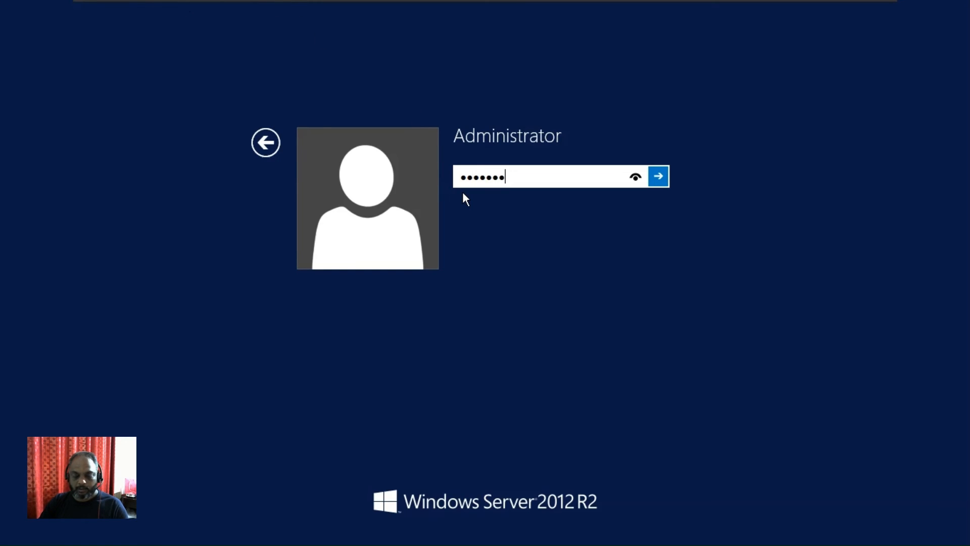
key(Return)
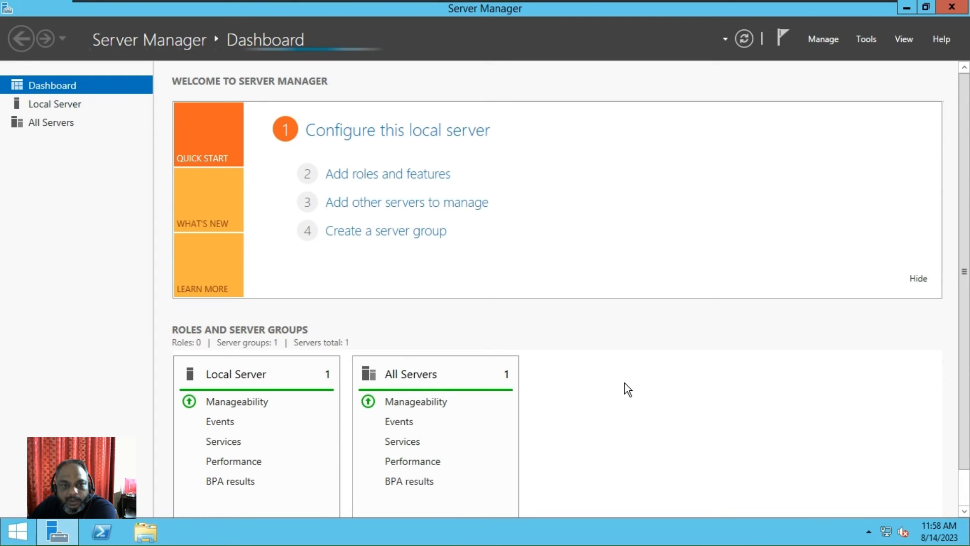
- Close the browser, visit Local Server and File and Storage Services, then accept the VMware Tools sign-out
scroll(624, 383, down, 1)
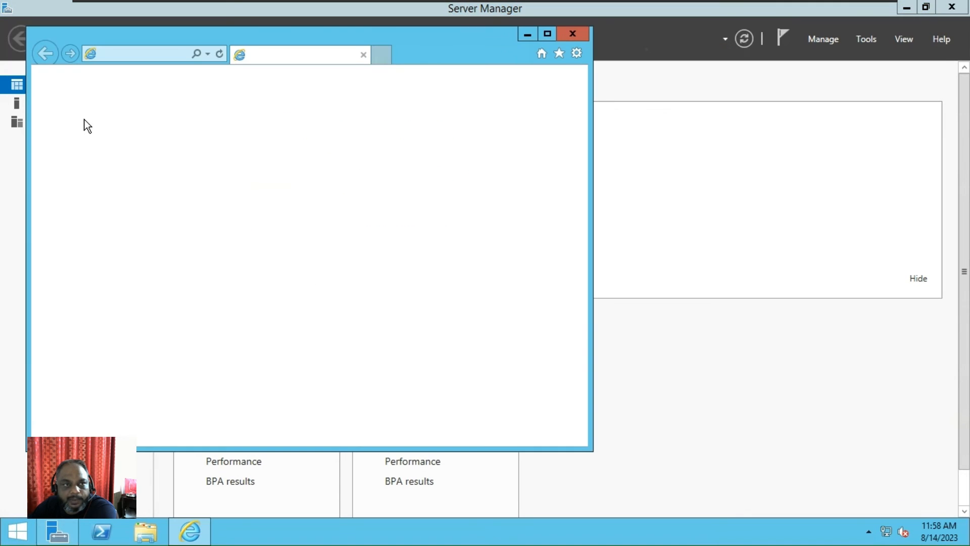
click(580, 32)
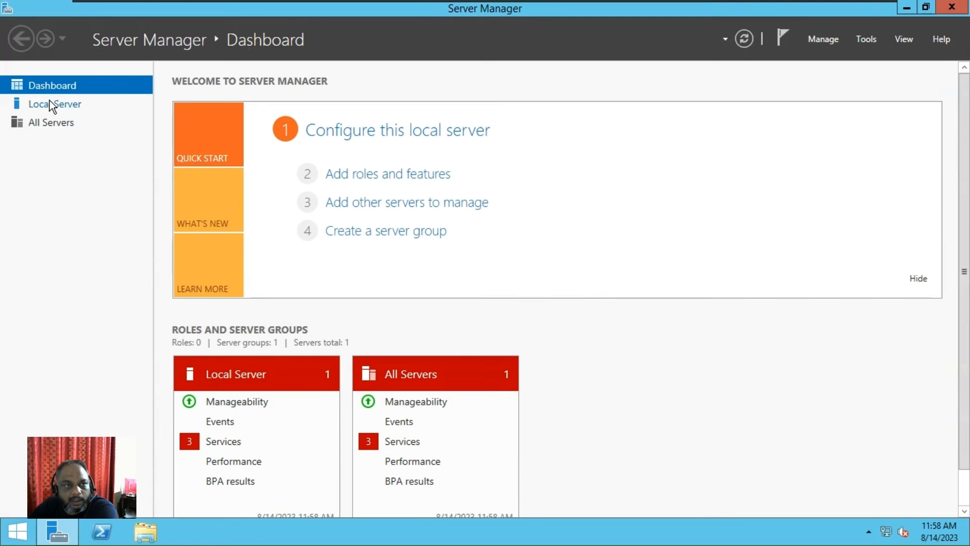
click(55, 104)
click(77, 141)
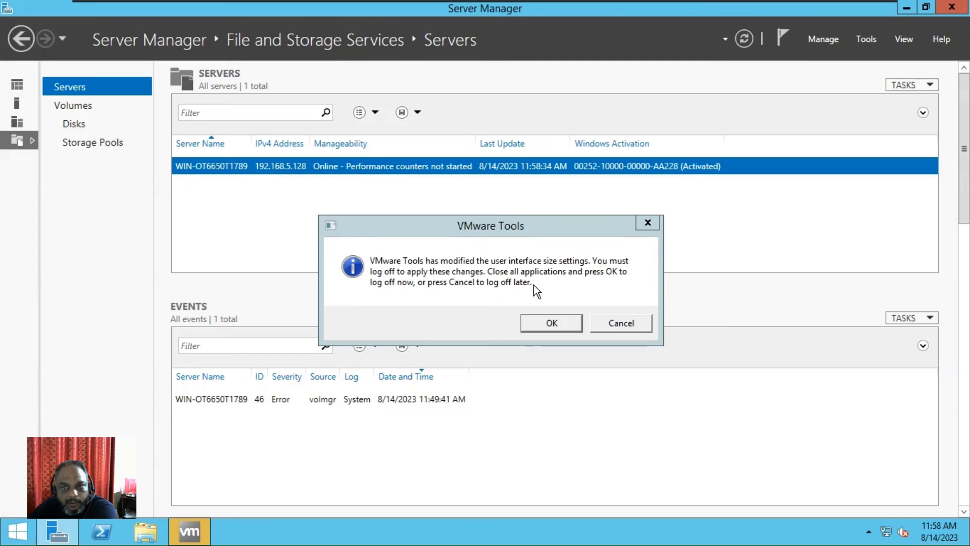
click(561, 323)
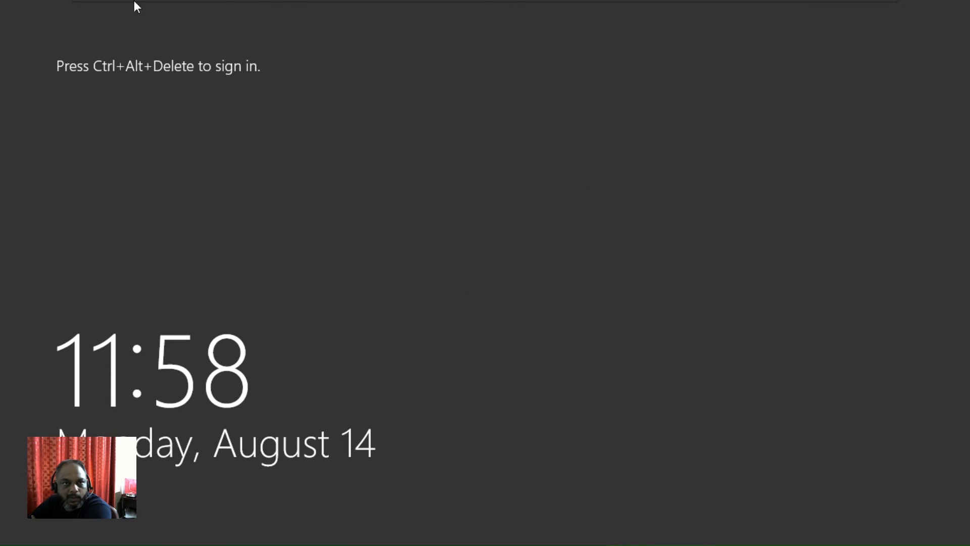
- Sign back in as Administrator using Send Ctrl+Alt+Del and the account password
mouse_move(258, 4)
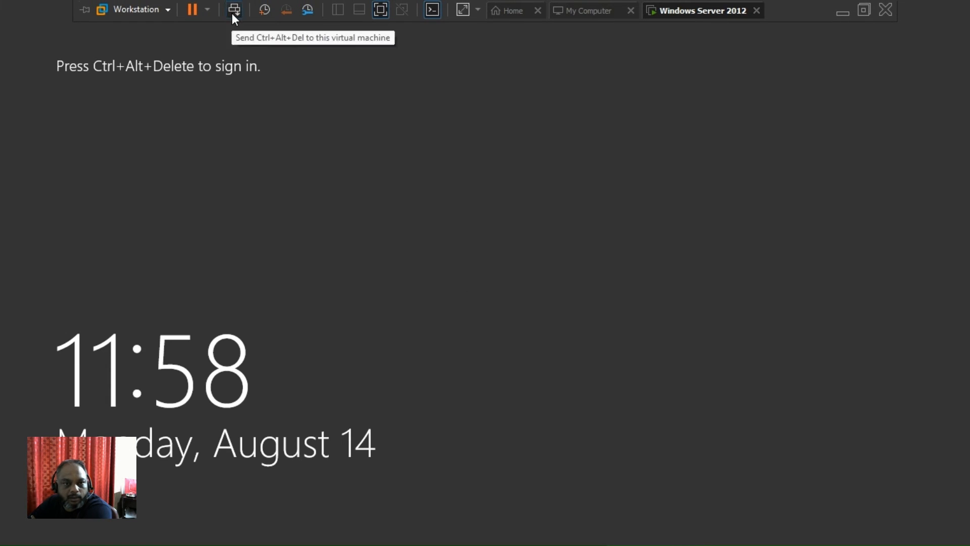
click(232, 13)
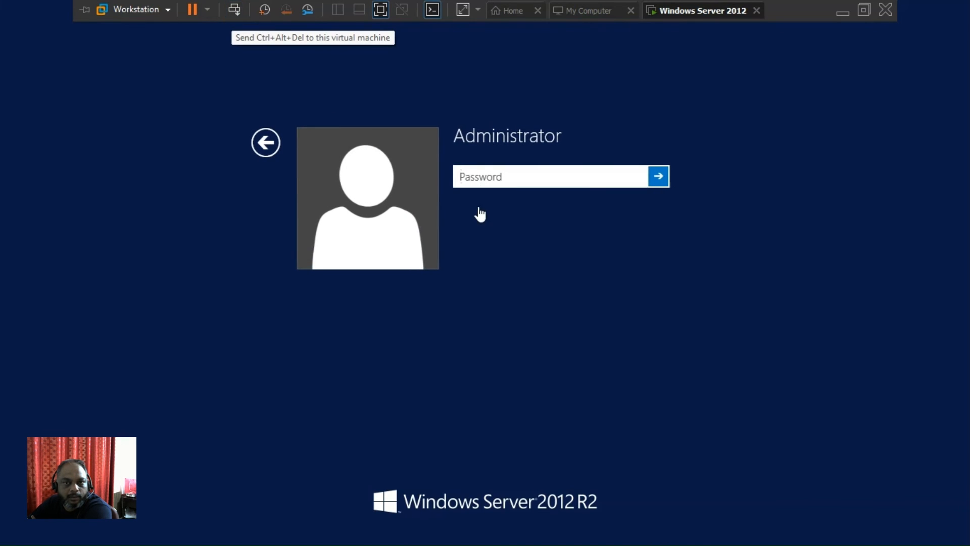
text(P@ssw0rd)
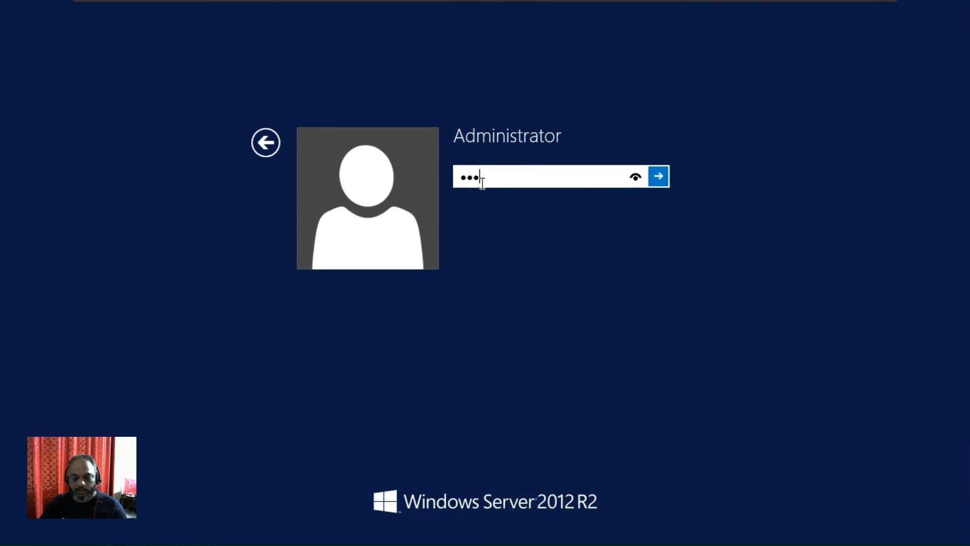
text(123)
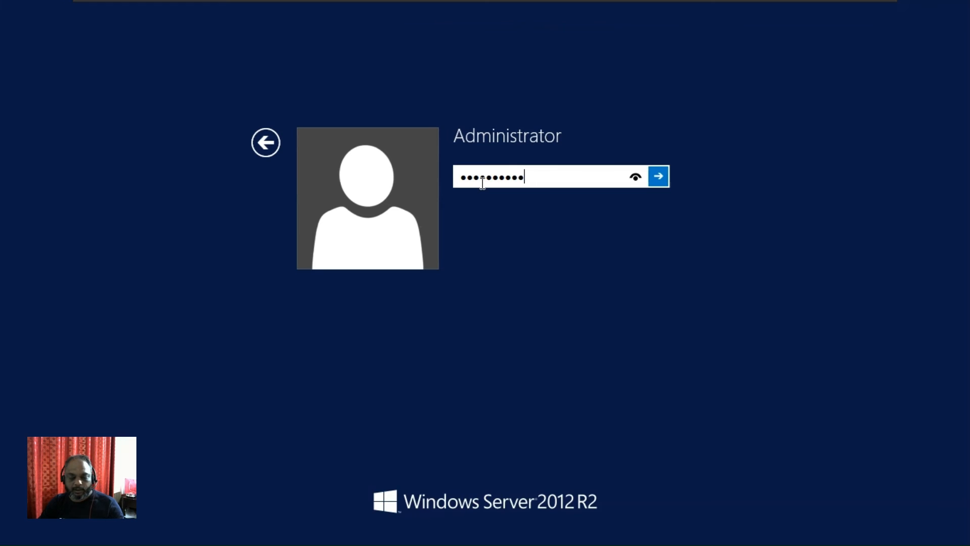
key(Return)
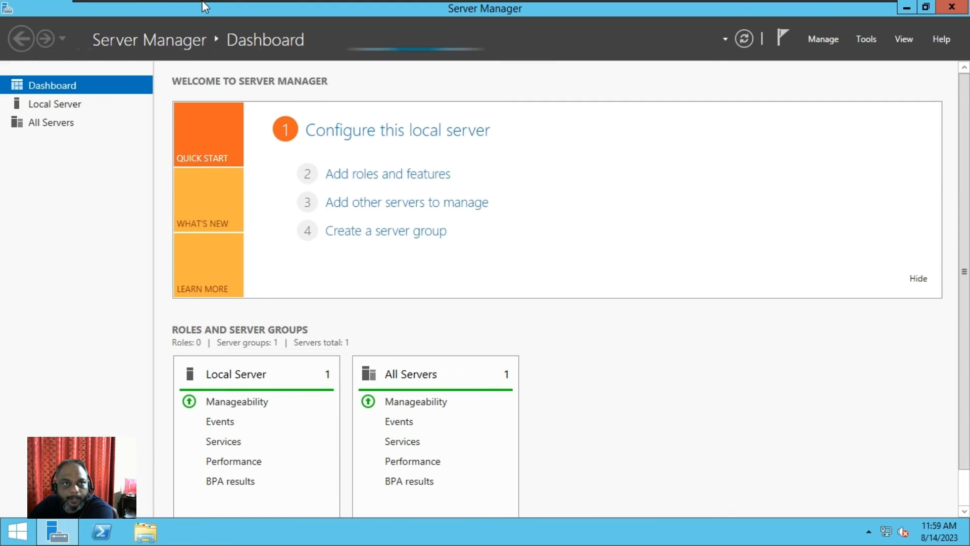
mouse_move(251, 8)
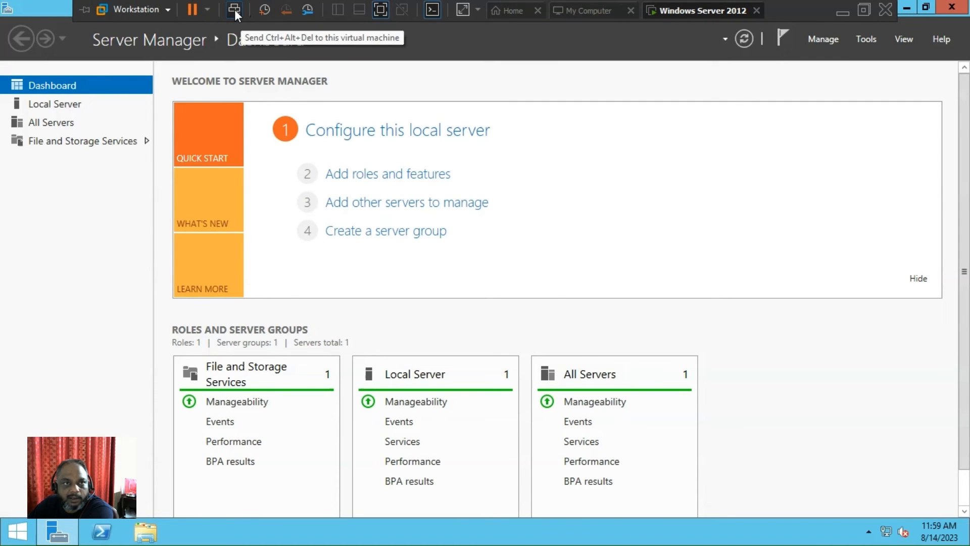
key(ctrl+alt+Delete)
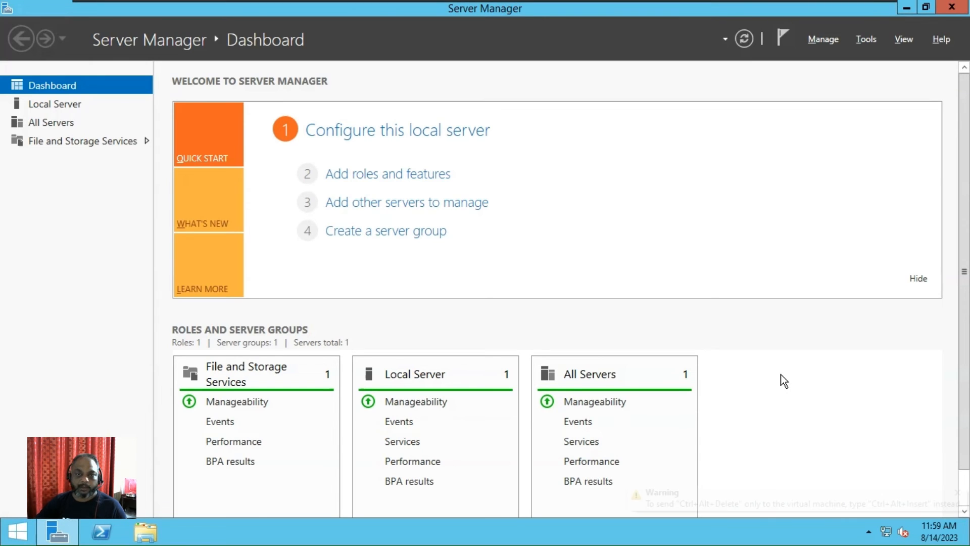
key(ctrl+alt+Insert)
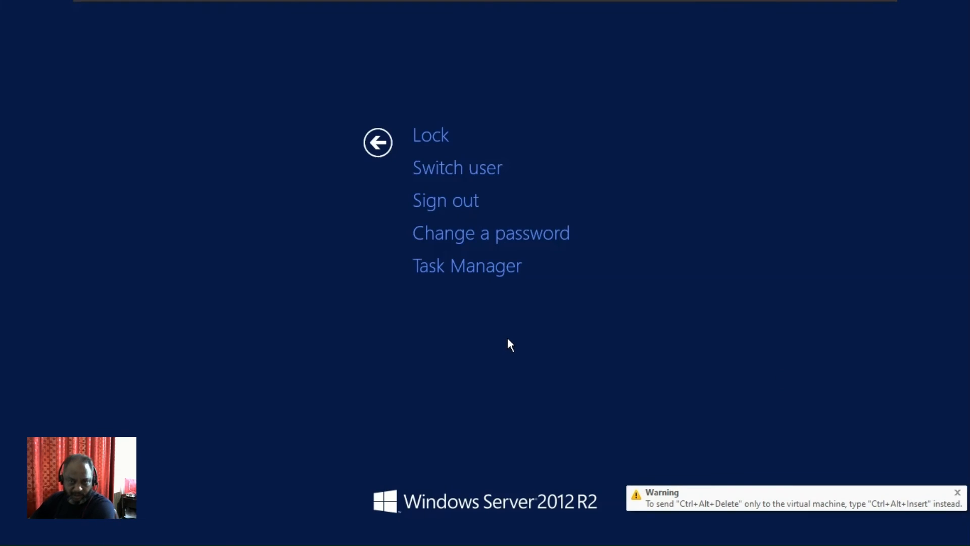
click(378, 143)
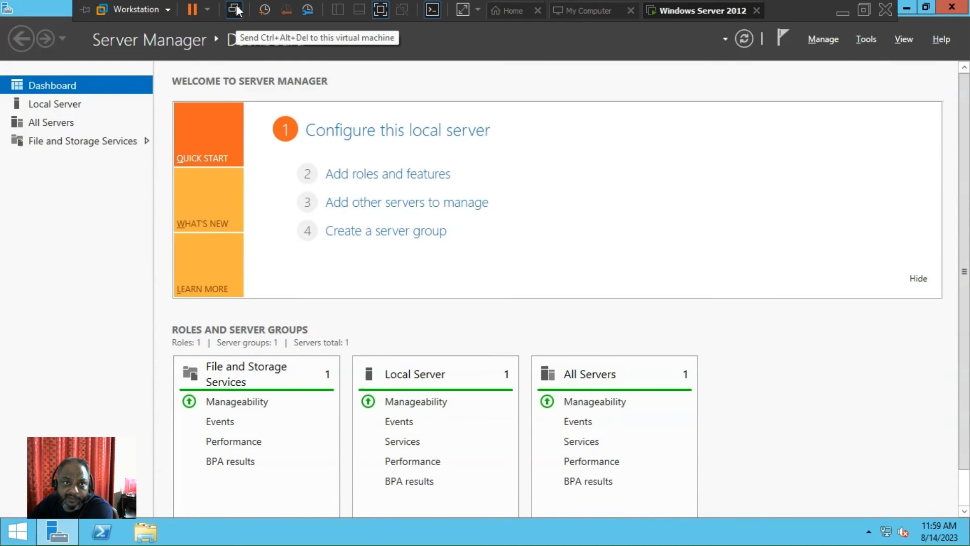
click(235, 10)
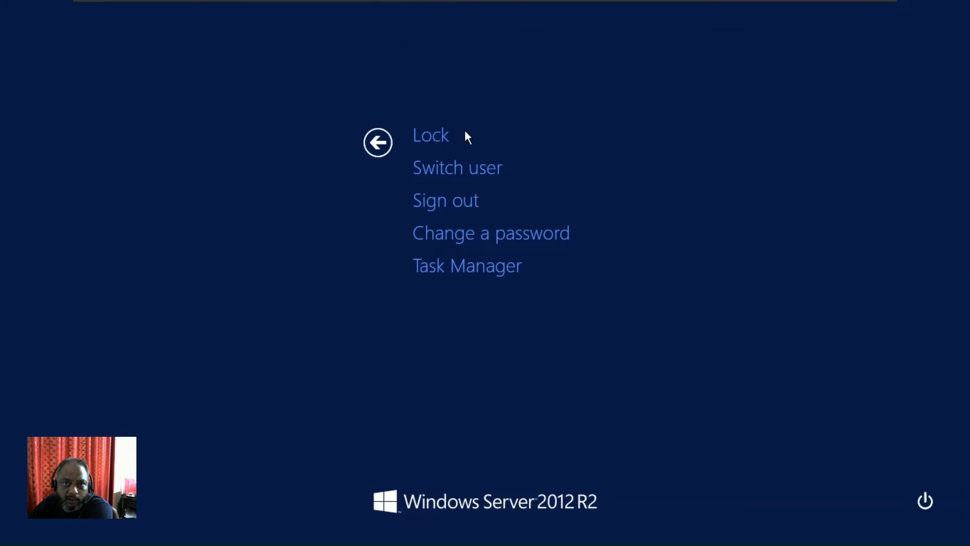
click(390, 143)
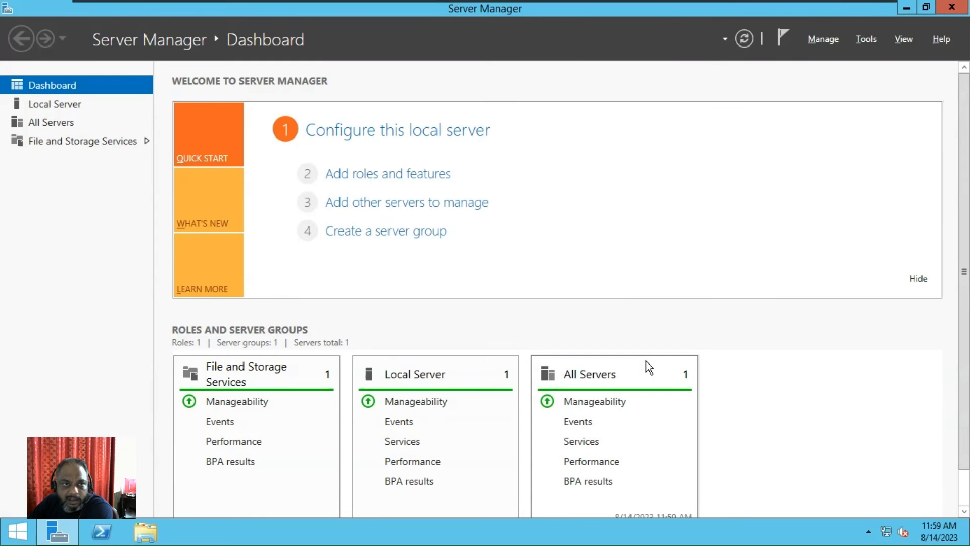
scroll(646, 361, down, 1)
scroll(626, 459, up, 1)
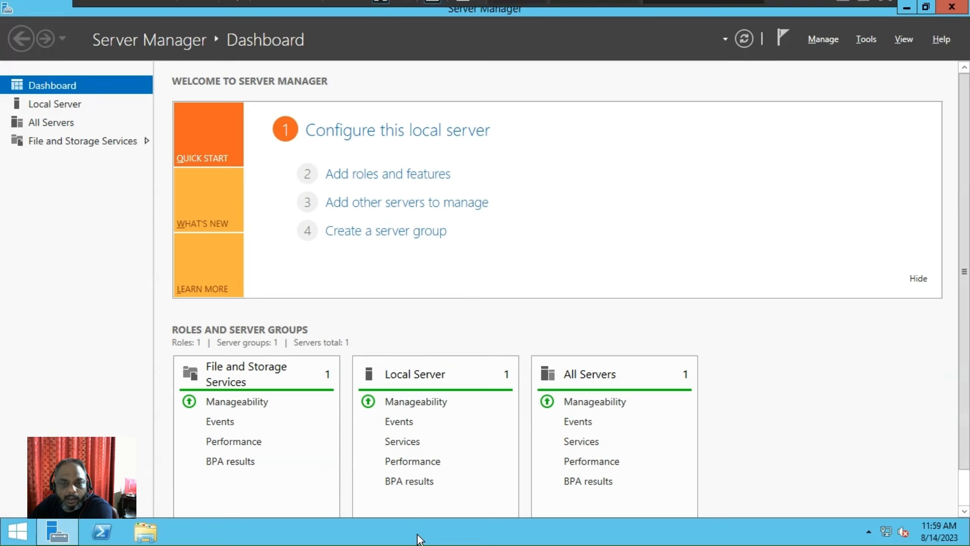
right_click(526, 536)
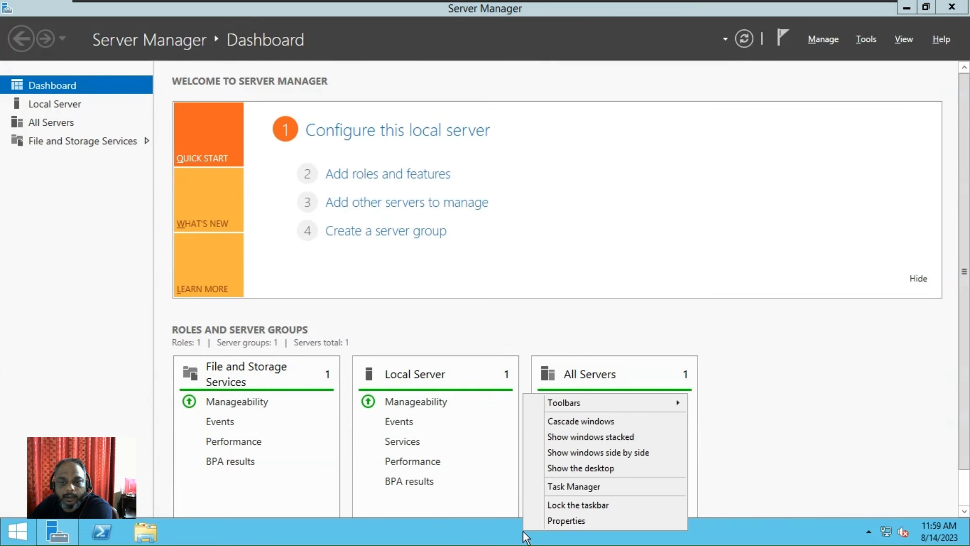
click(558, 492)
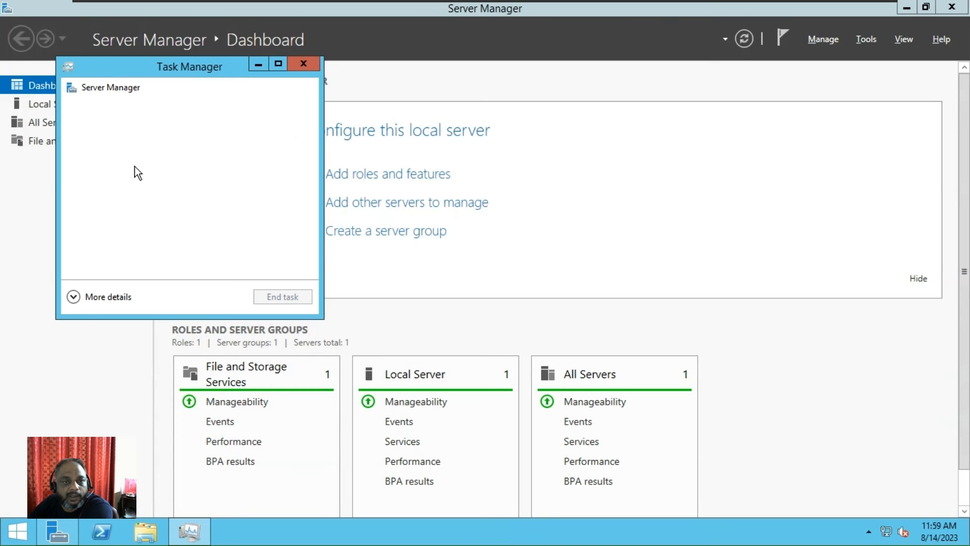
click(71, 297)
click(132, 102)
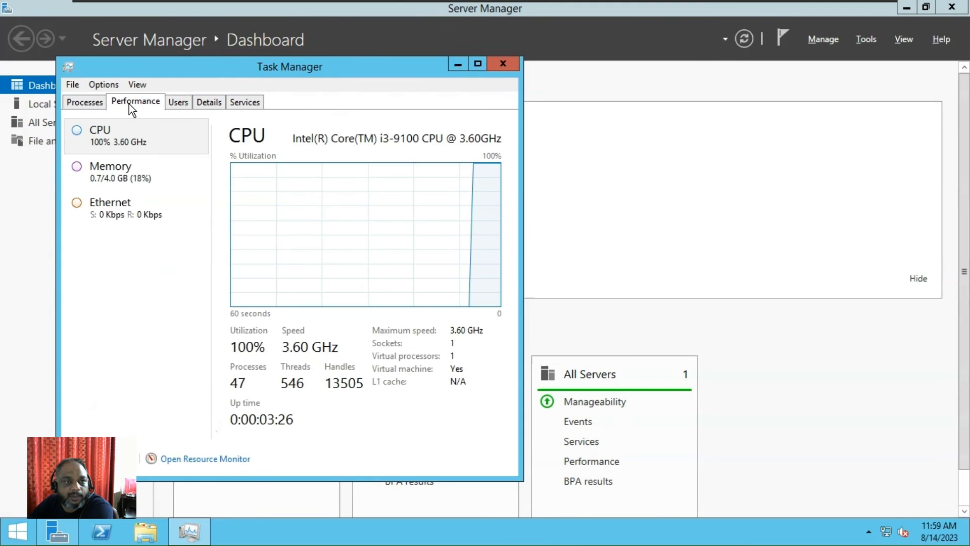
click(121, 180)
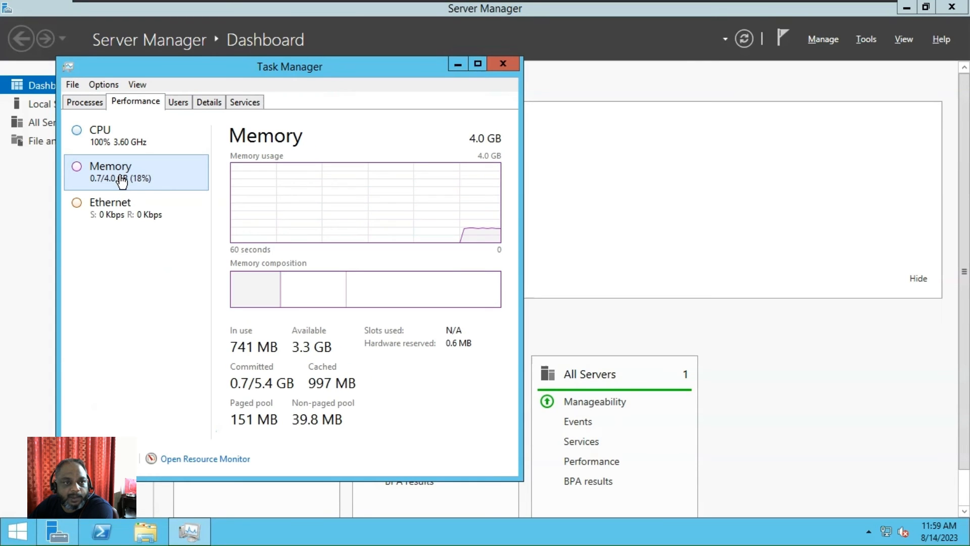
click(123, 210)
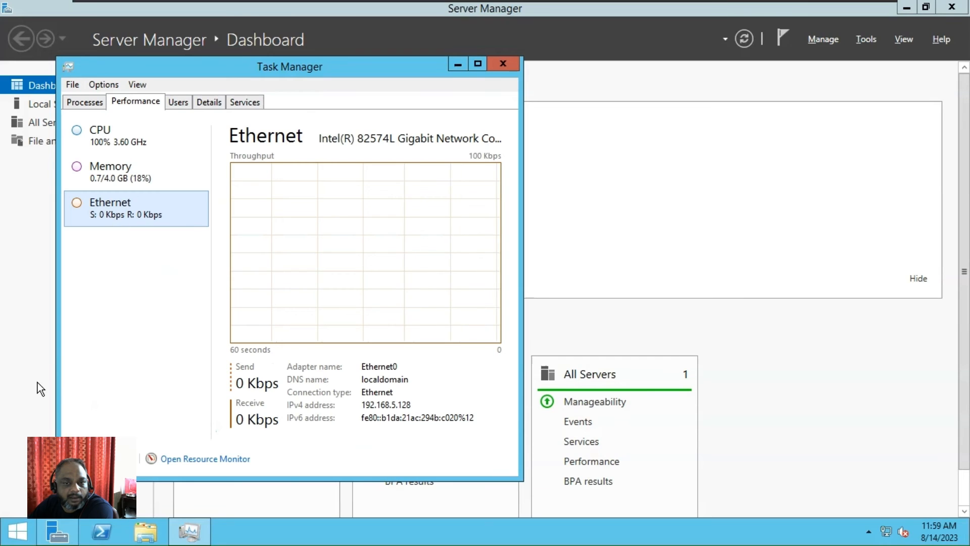
double_click(395, 409)
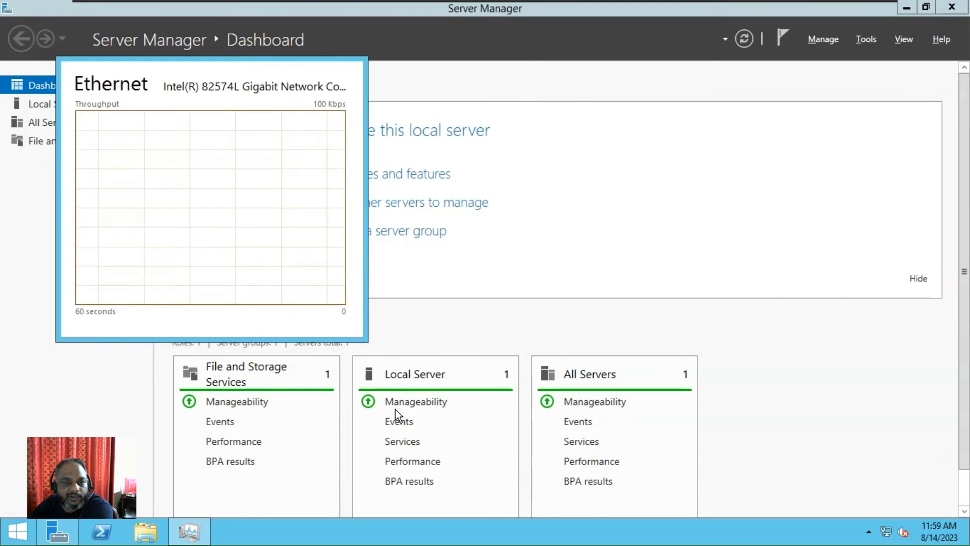
click(396, 409)
click(189, 532)
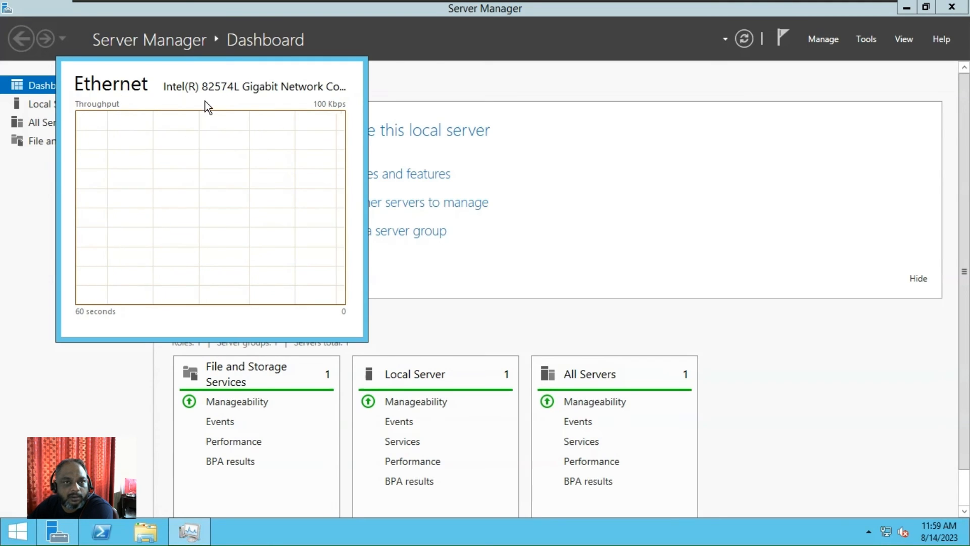
double_click(105, 314)
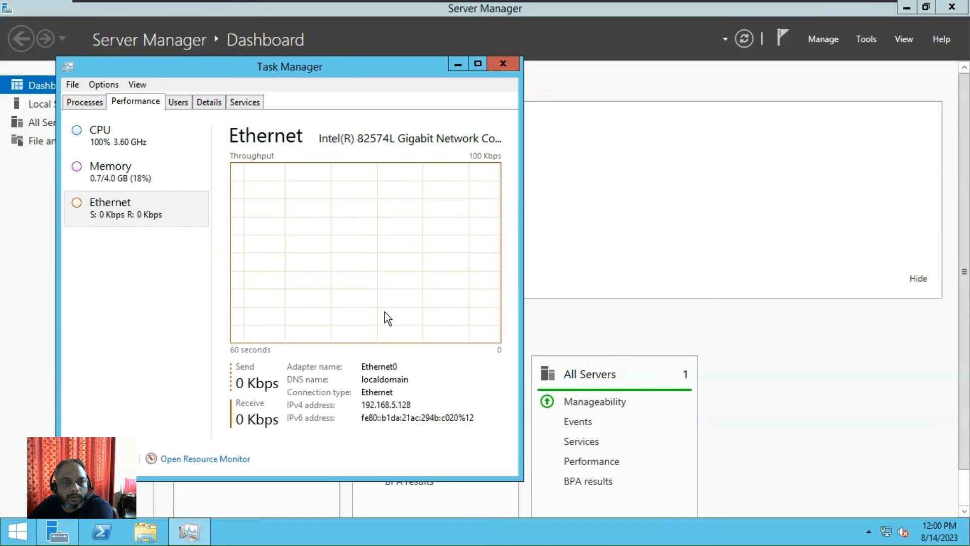
double_click(102, 297)
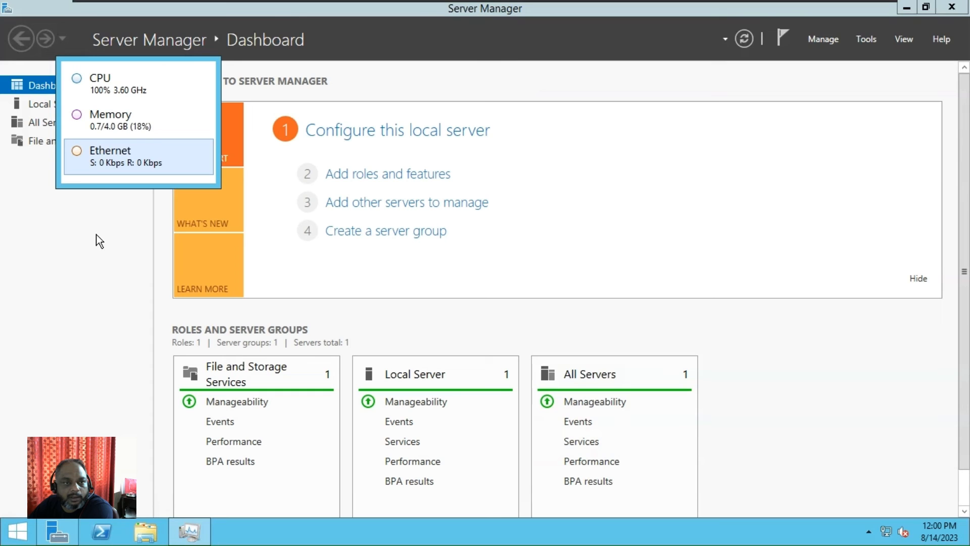
double_click(97, 180)
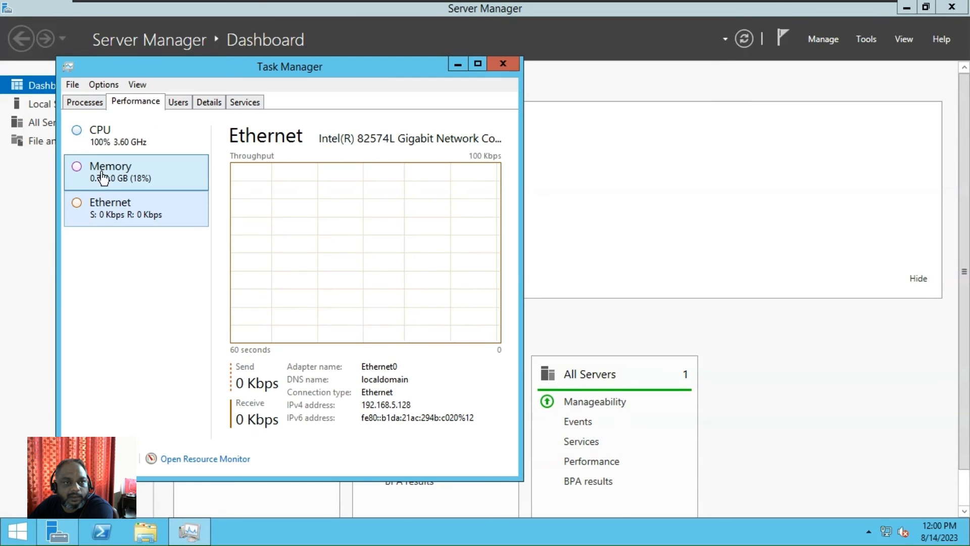
click(176, 104)
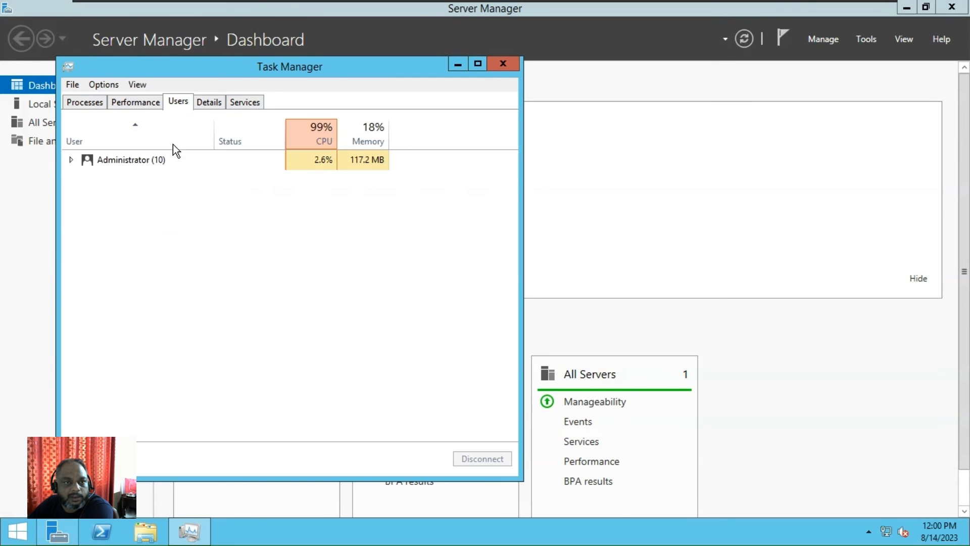
click(122, 156)
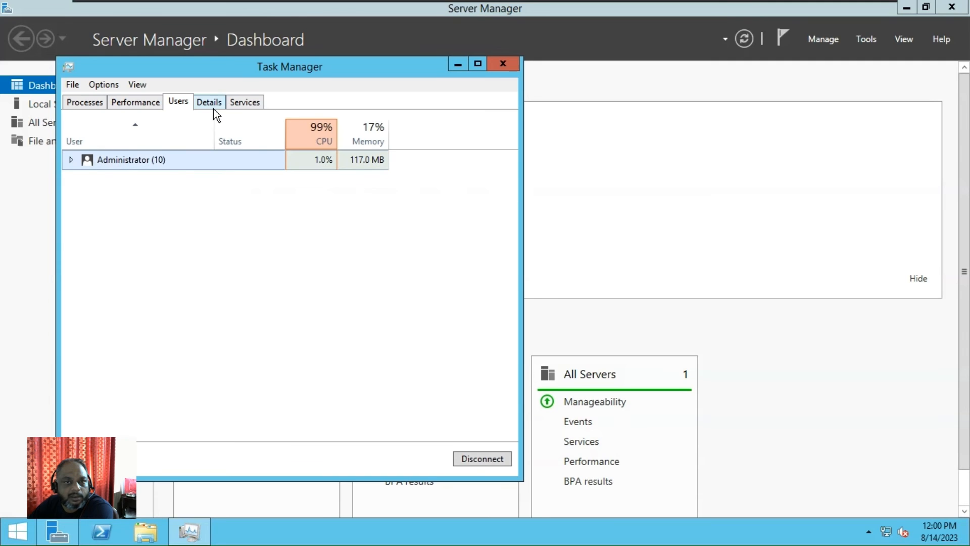
click(307, 137)
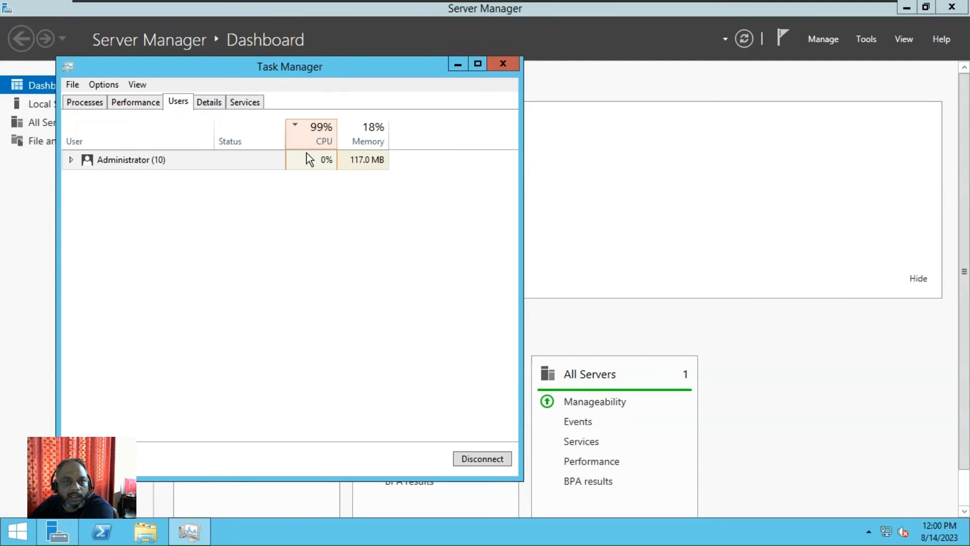
click(214, 102)
scroll(203, 255, down, 5)
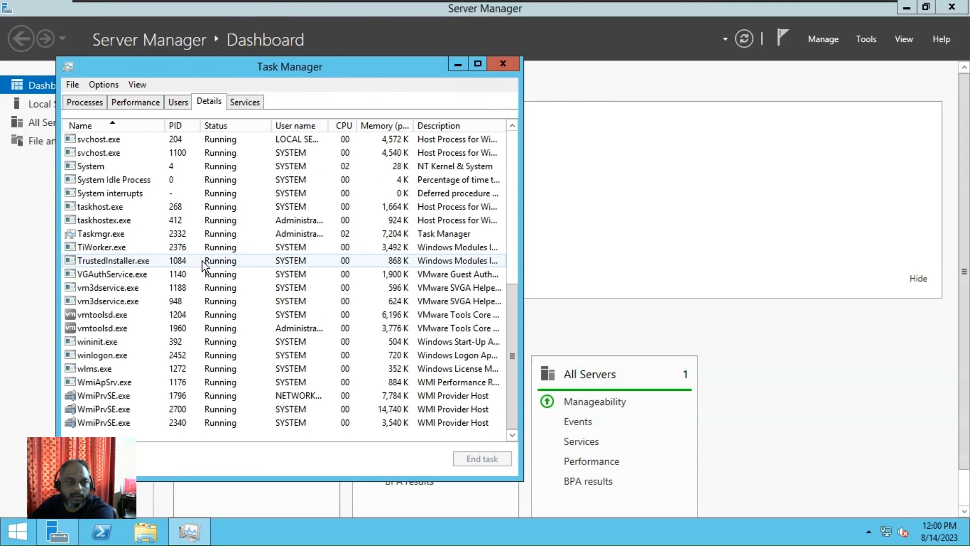
scroll(202, 261, up, 5)
click(245, 103)
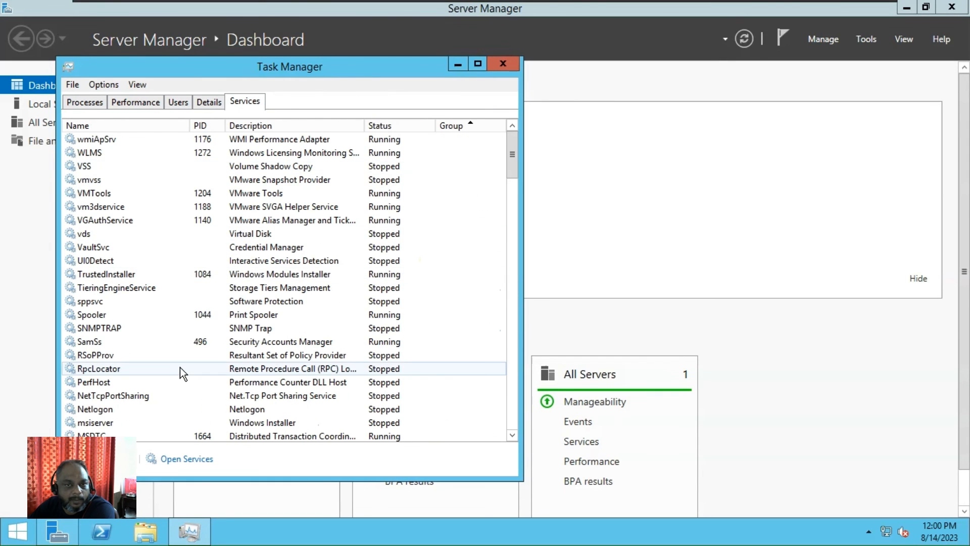
scroll(180, 368, down, 7)
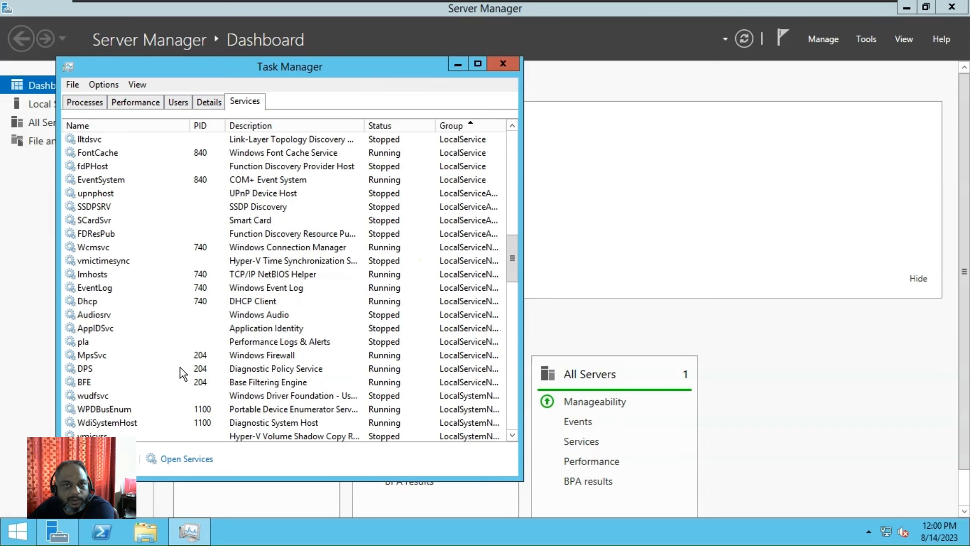
scroll(180, 367, up, 11)
scroll(180, 368, up, 4)
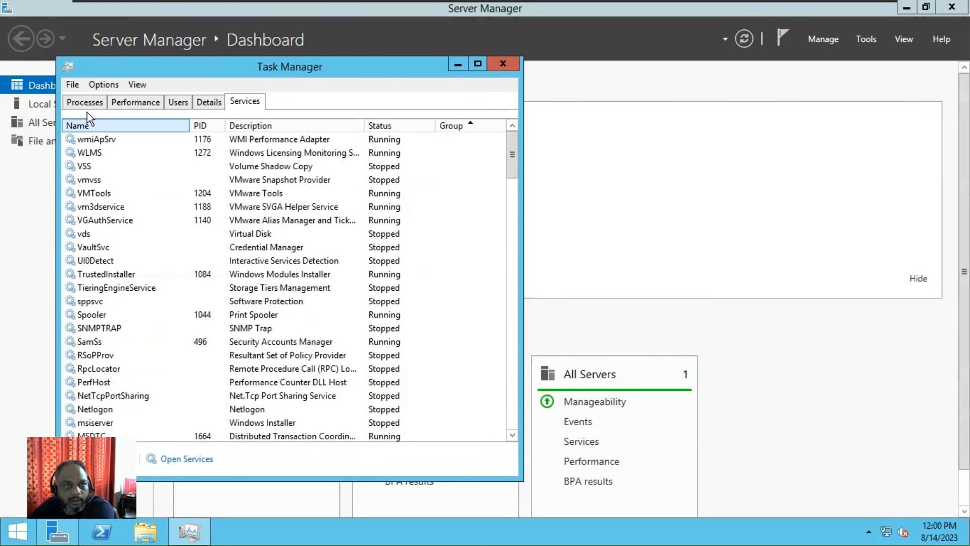
click(73, 100)
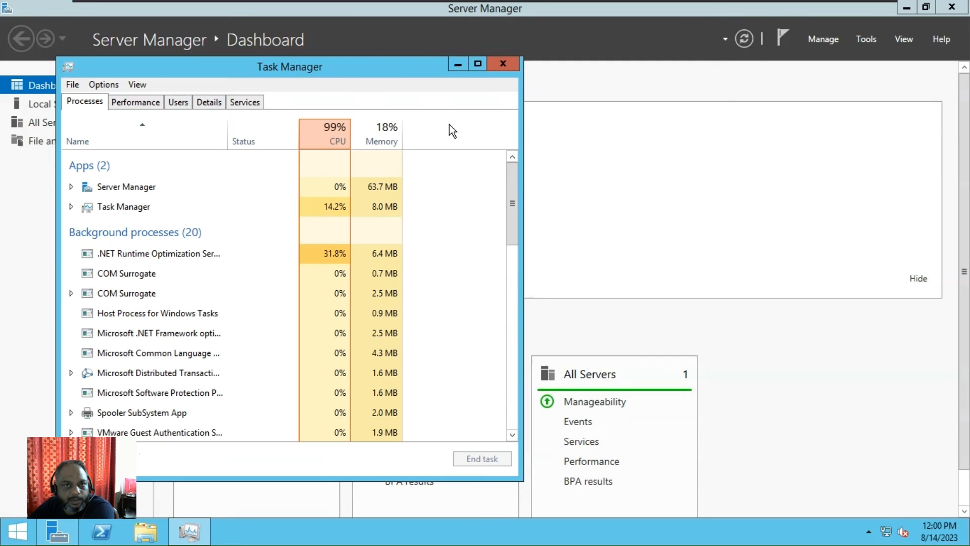
click(340, 135)
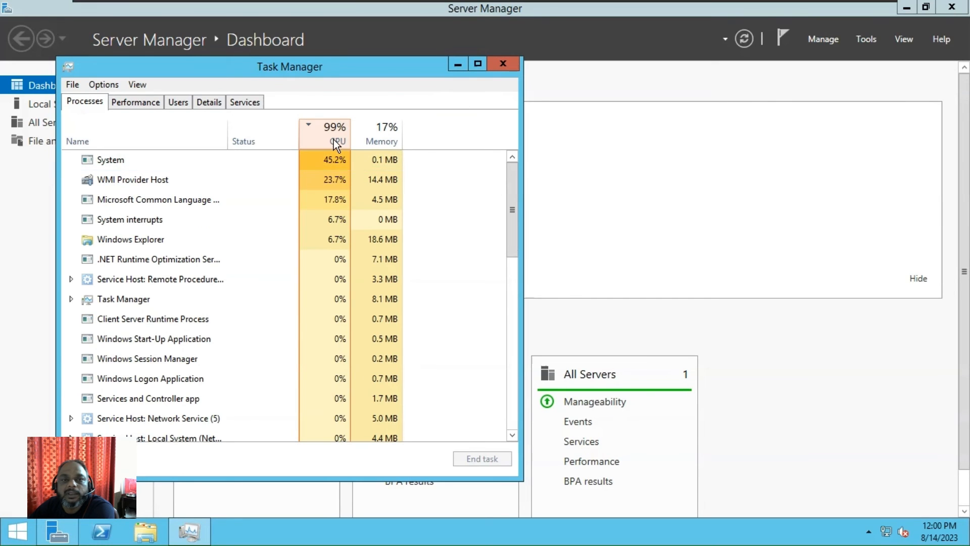
click(503, 65)
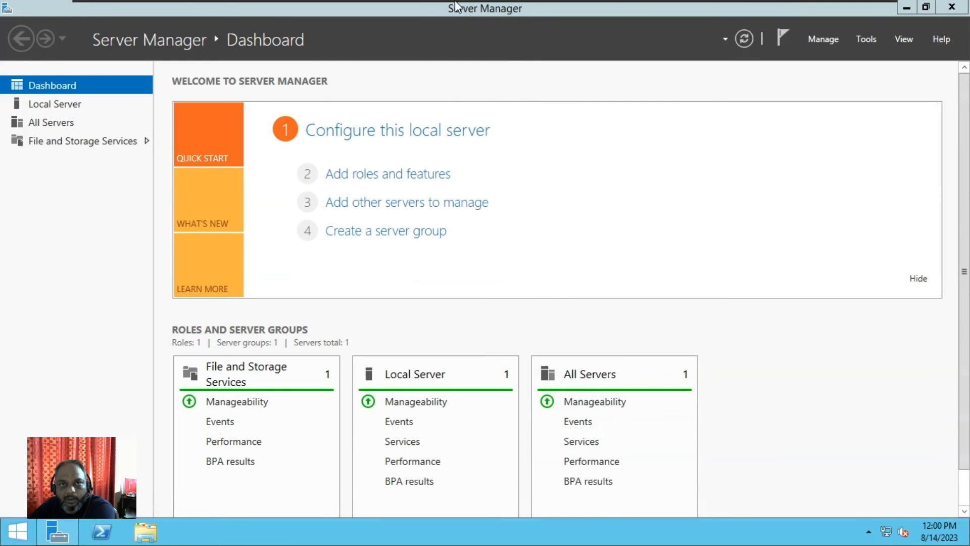
- Leave full screen, show the Library, and power off the Windows Server 2012 VM
mouse_move(453, 1)
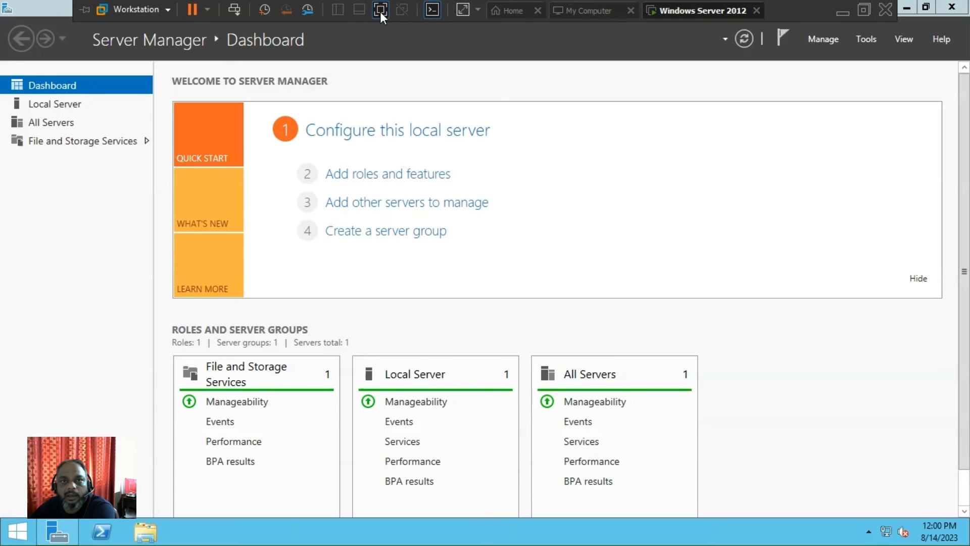
click(380, 11)
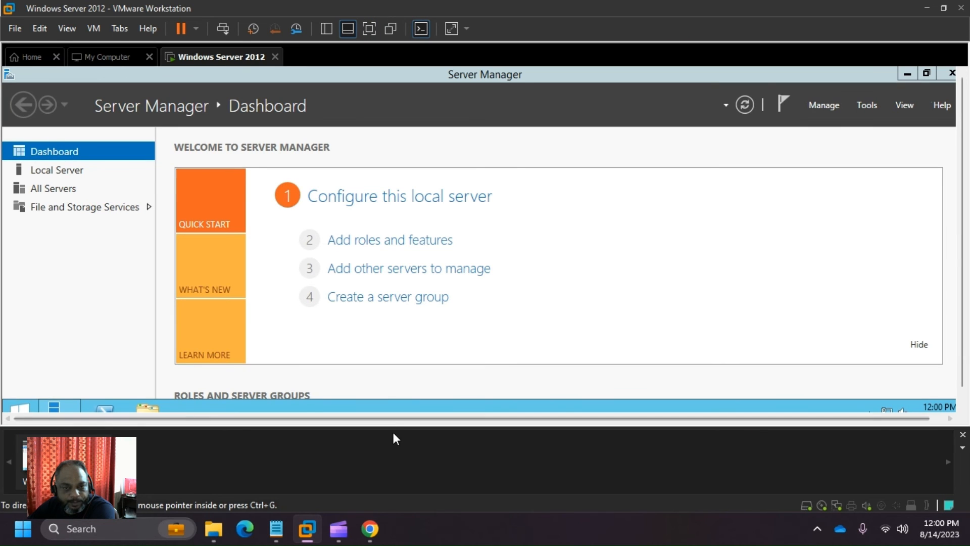
click(320, 31)
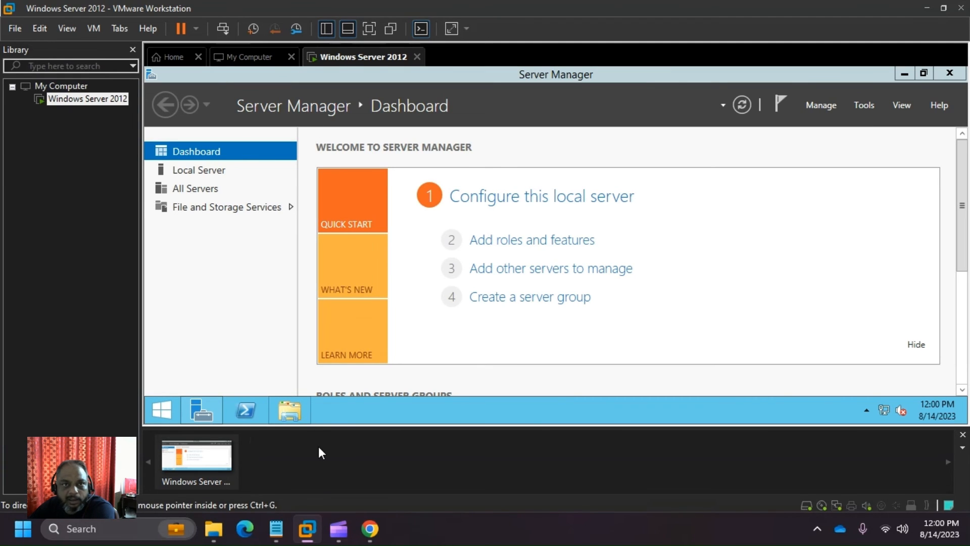
click(195, 29)
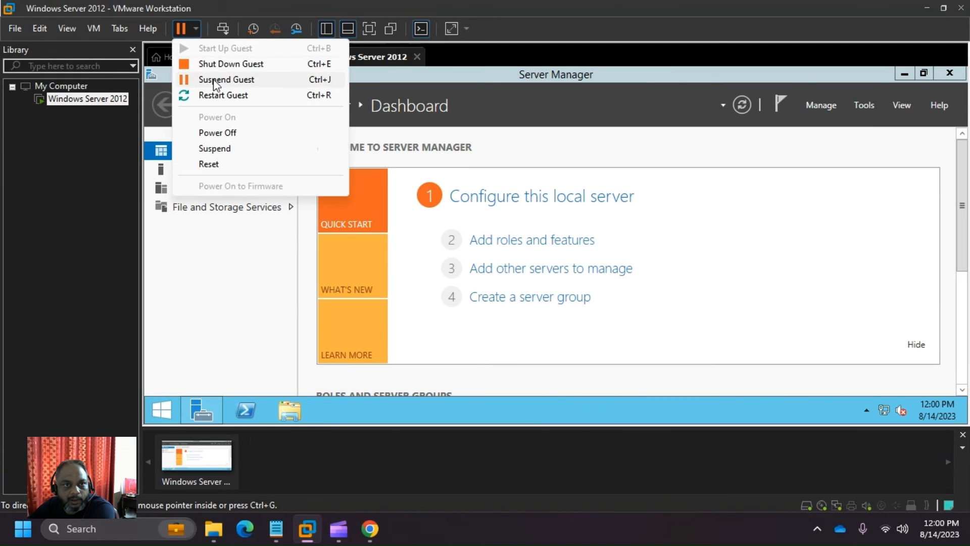
click(230, 132)
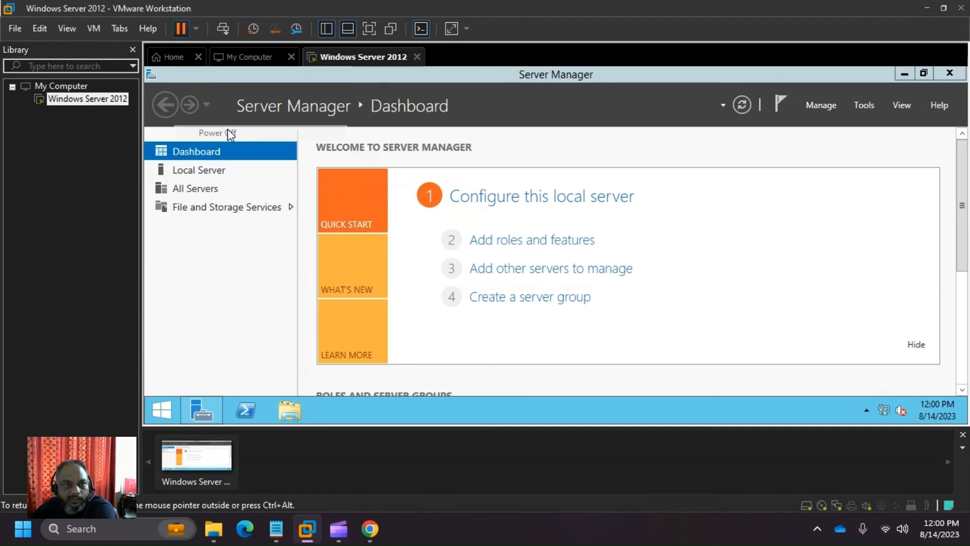
click(522, 305)
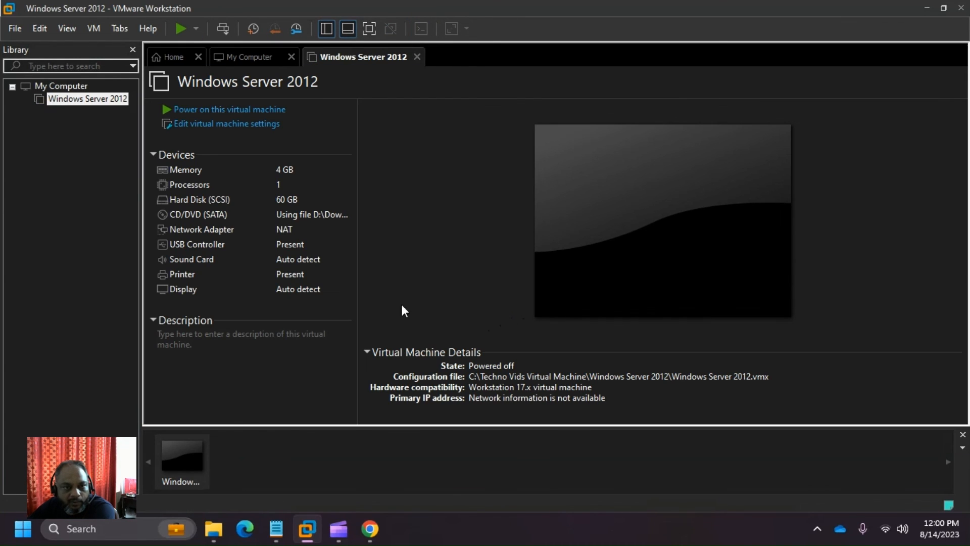
- Open the VM's Processors settings and try different cores per processor, ending at 2
click(210, 122)
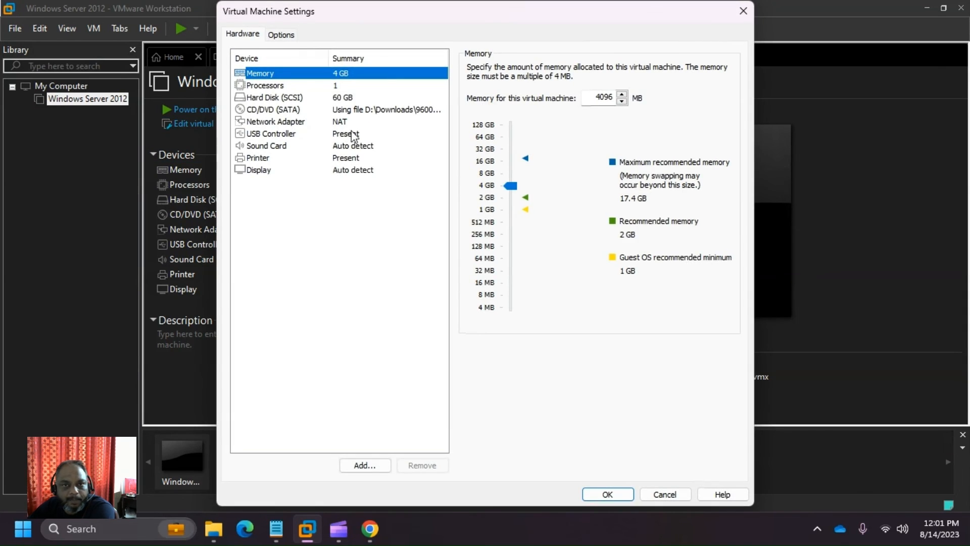
click(279, 86)
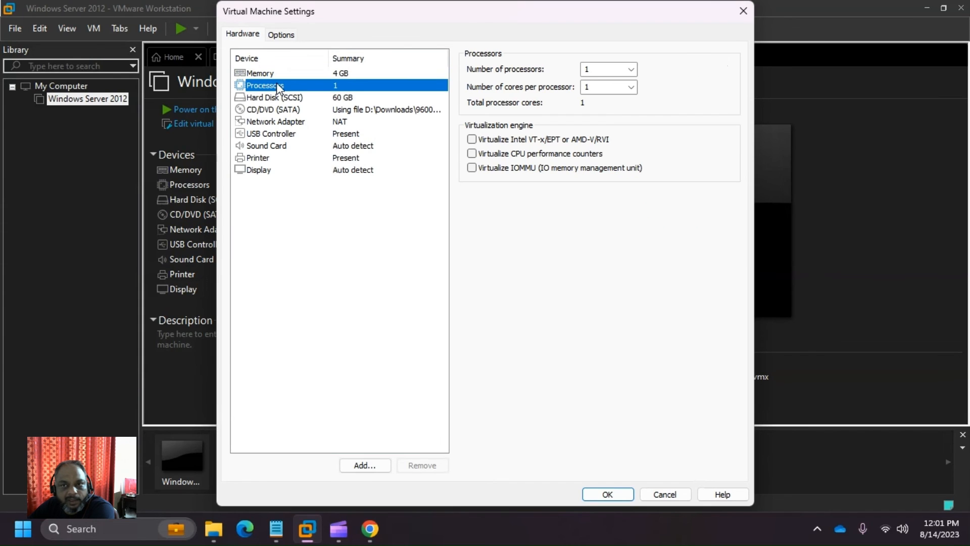
click(631, 68)
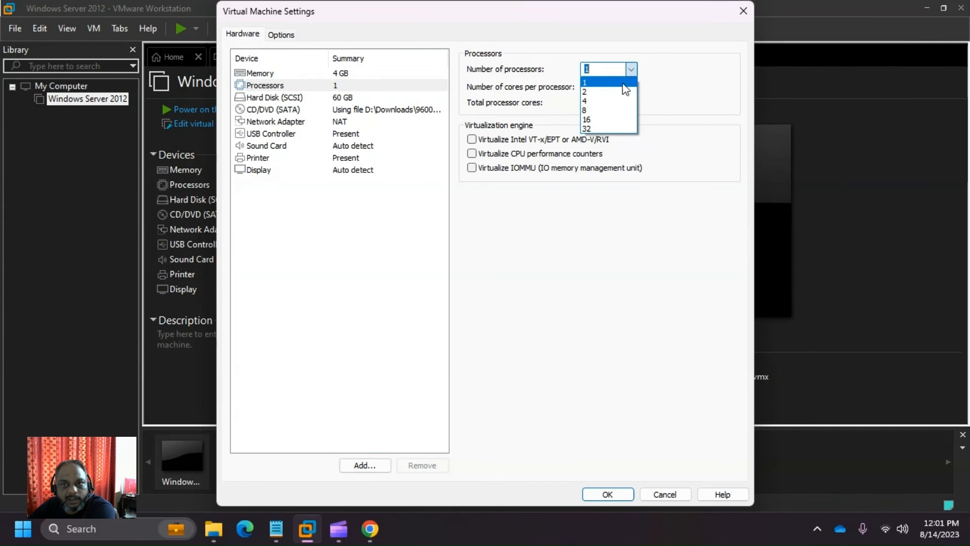
click(619, 106)
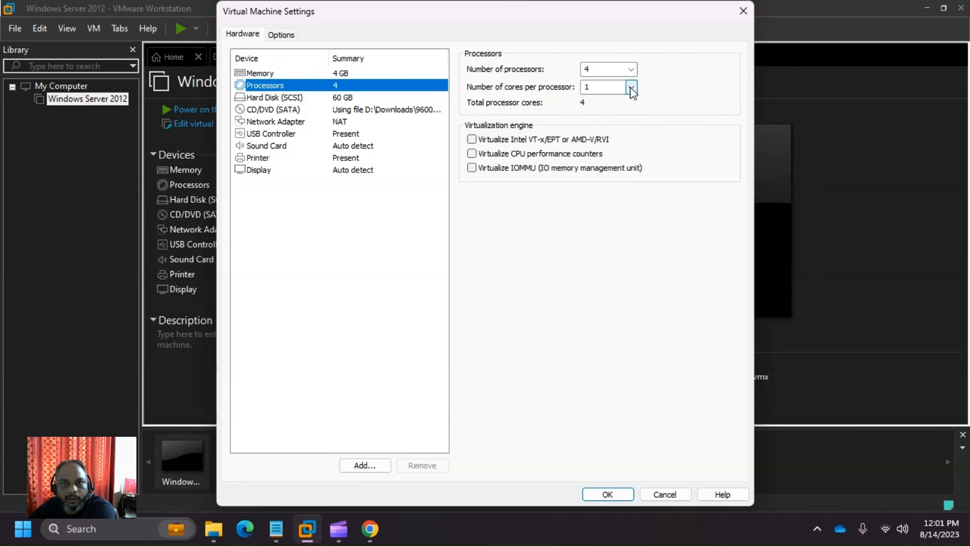
click(631, 87)
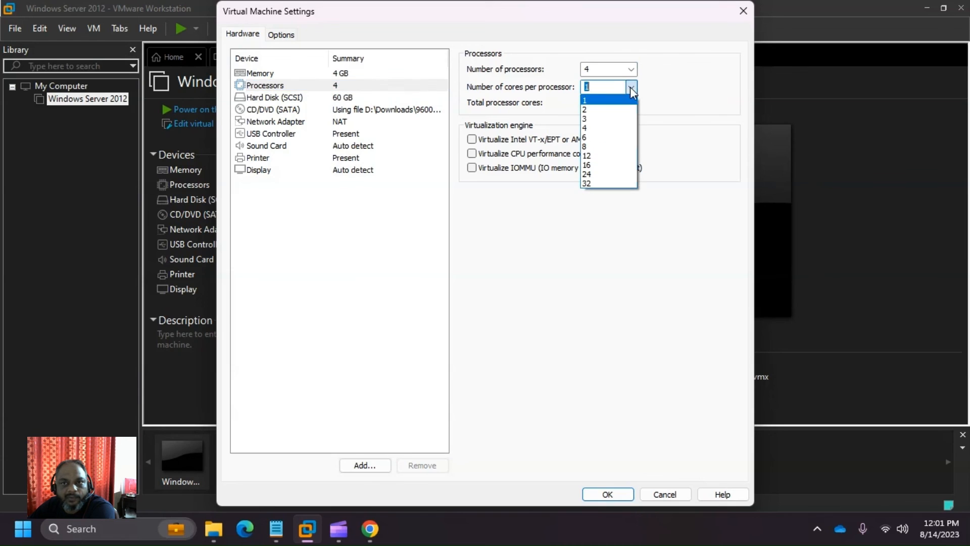
click(618, 128)
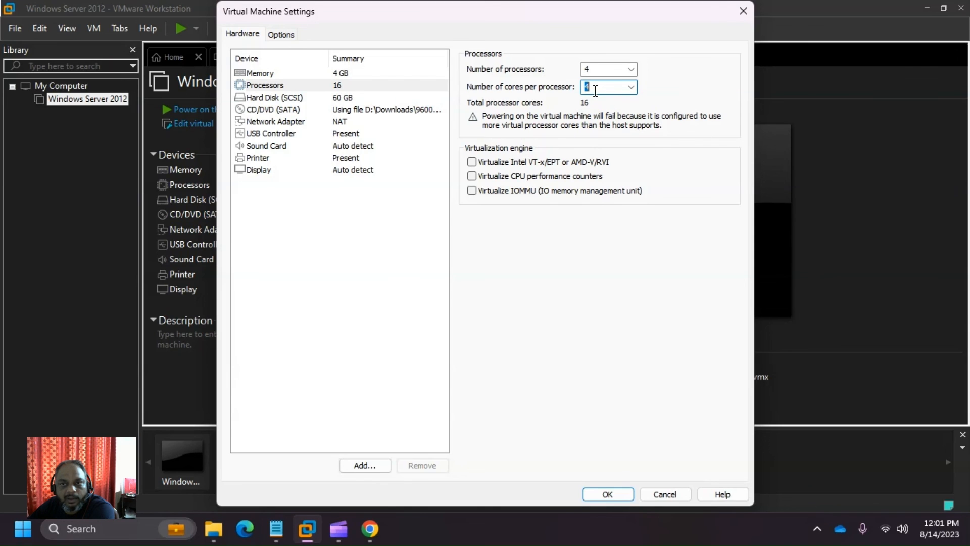
click(631, 87)
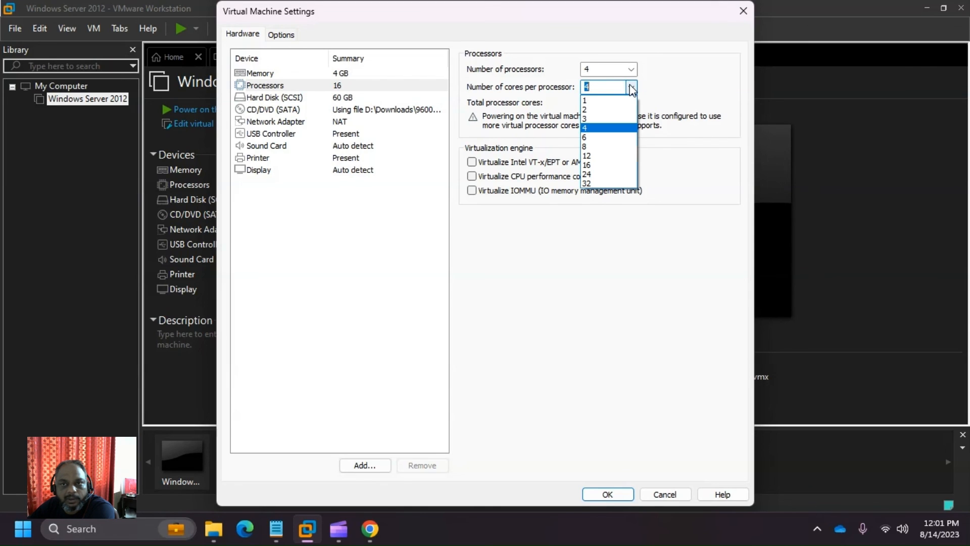
click(625, 120)
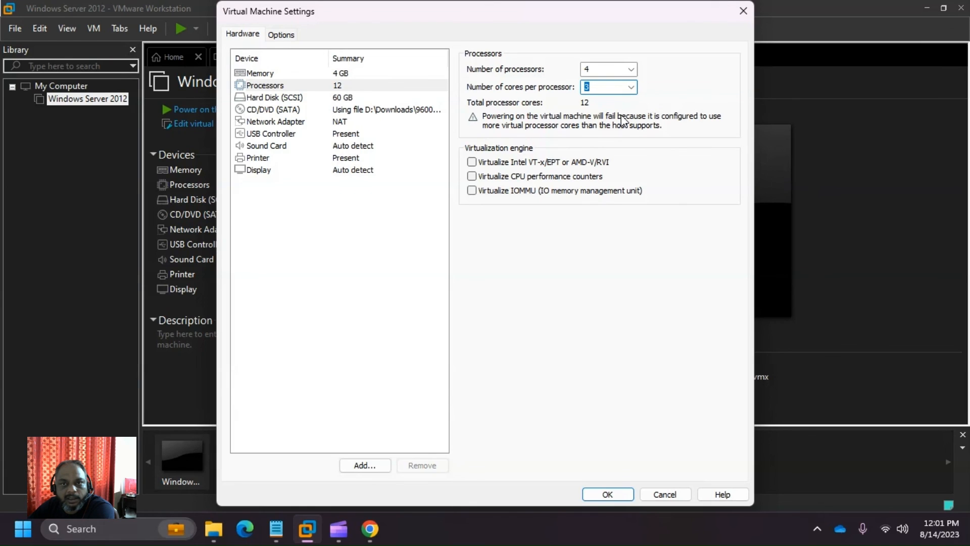
click(631, 87)
click(605, 112)
- Settle on 2 processors with 2 cores each after trying other counts
click(631, 69)
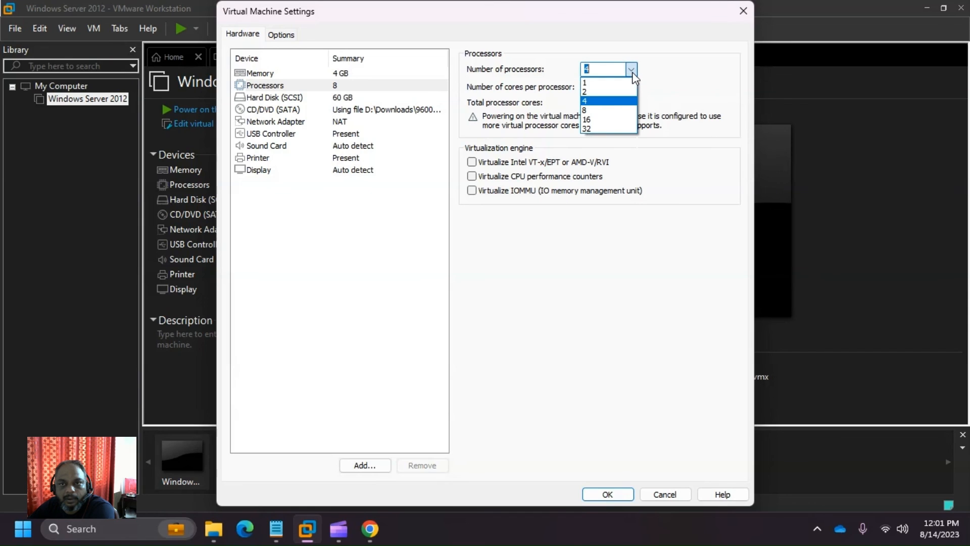
click(606, 84)
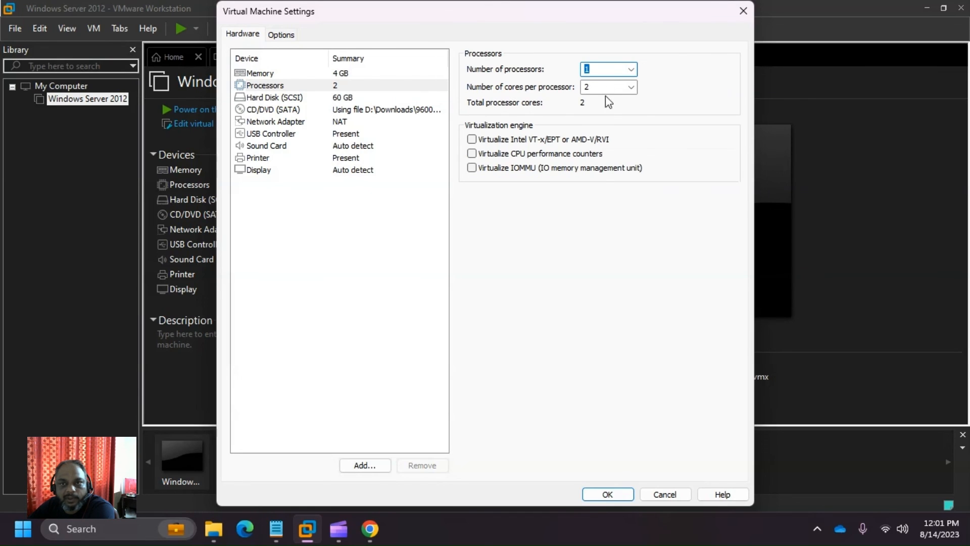
click(632, 70)
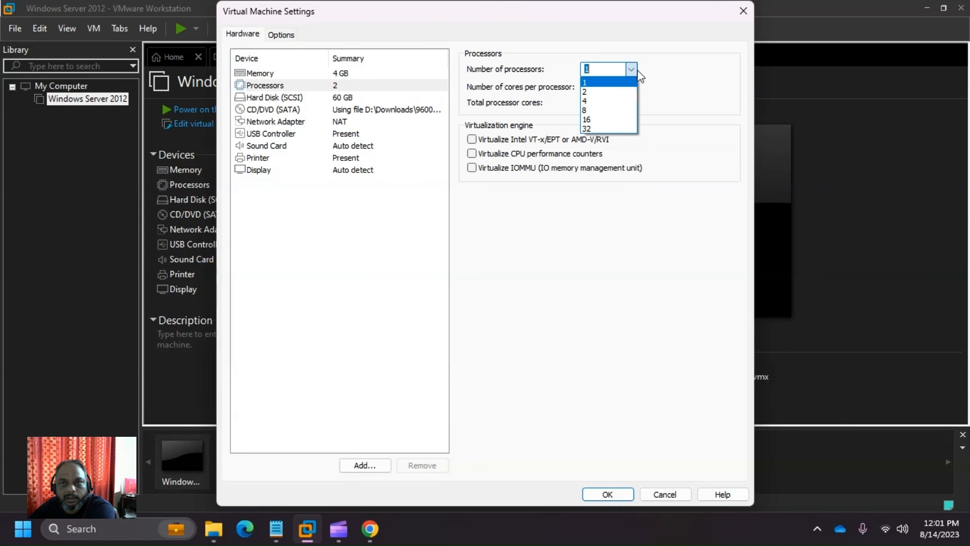
click(597, 92)
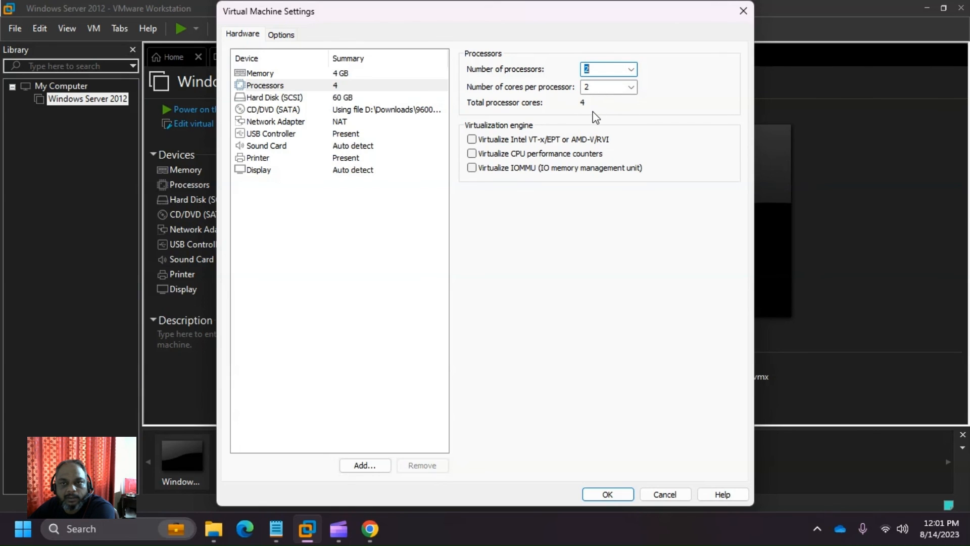
click(630, 70)
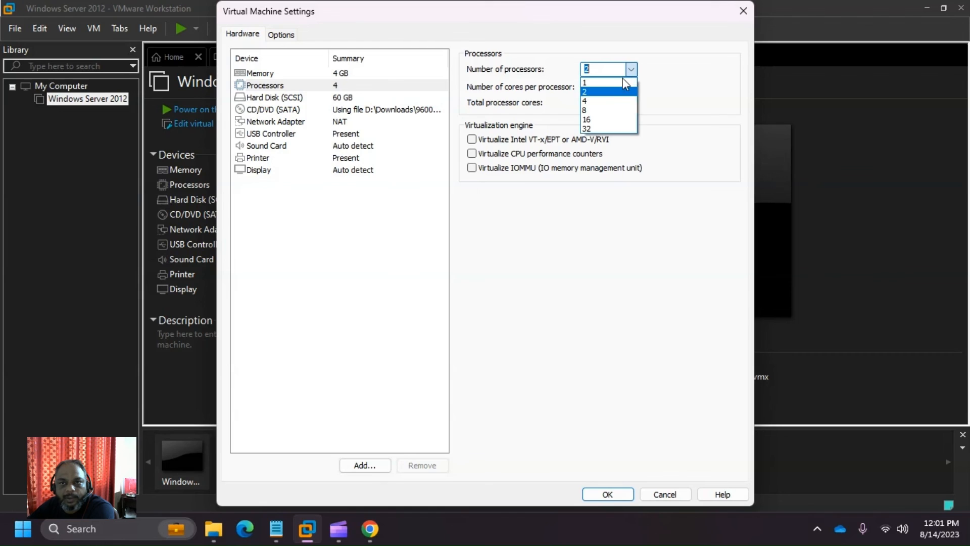
click(608, 102)
click(631, 70)
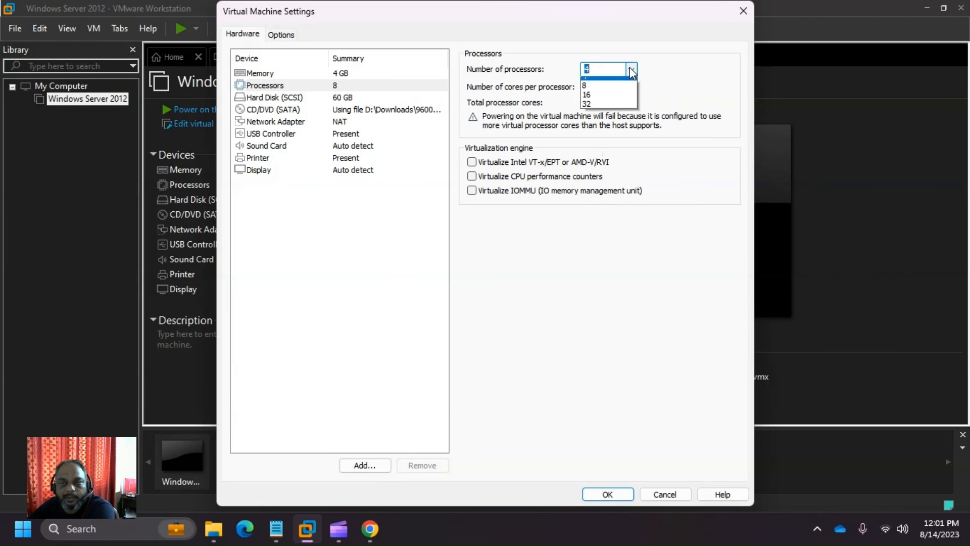
click(617, 91)
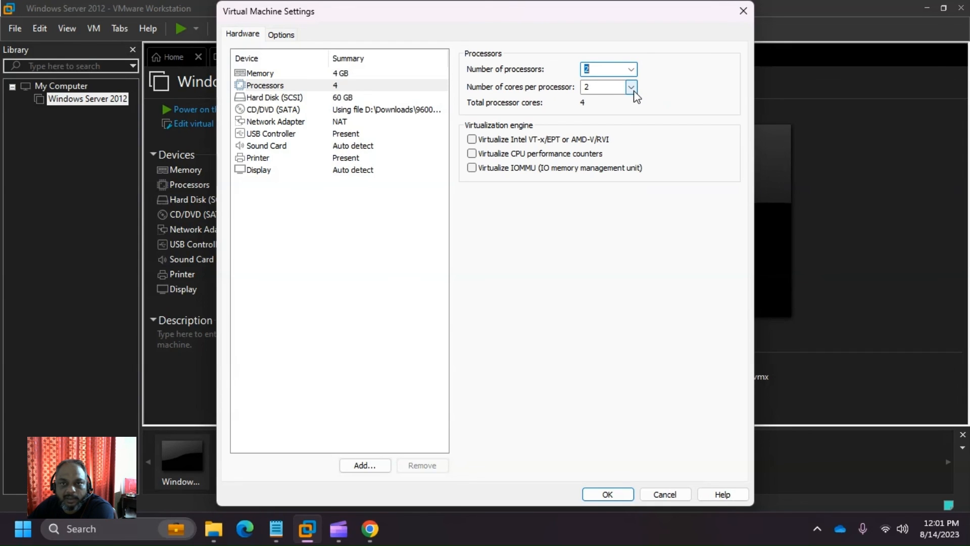
click(632, 89)
click(626, 119)
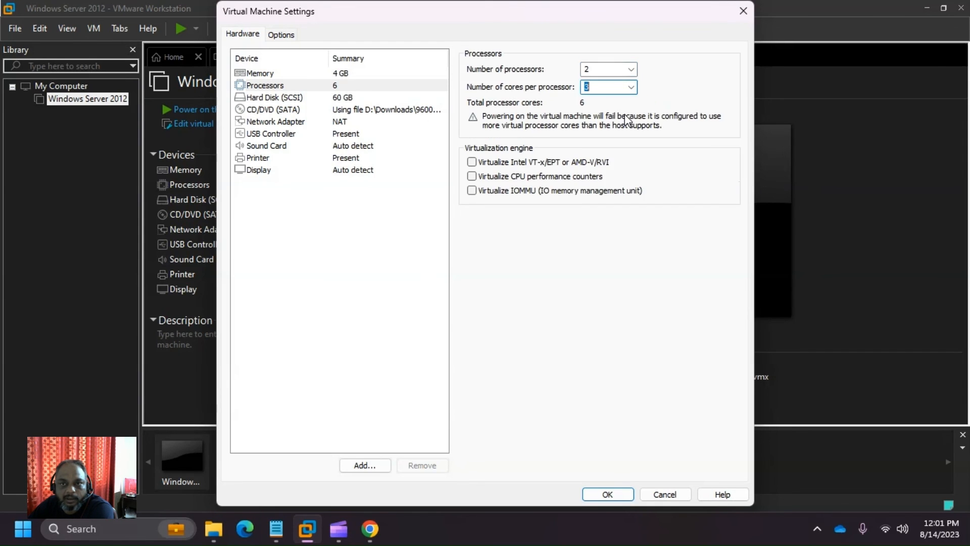
click(632, 88)
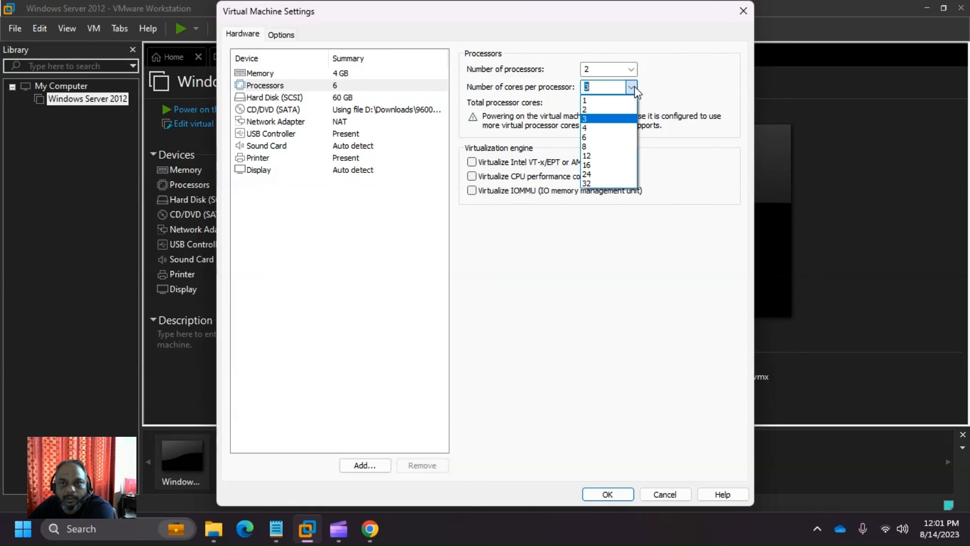
click(613, 112)
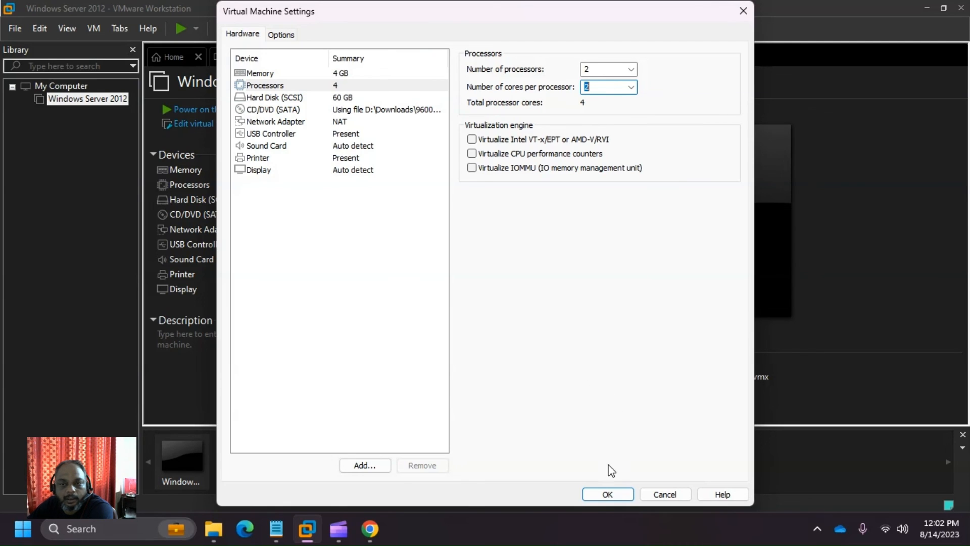
- Save the 4-core processor configuration and reopen the settings to verify it
click(619, 495)
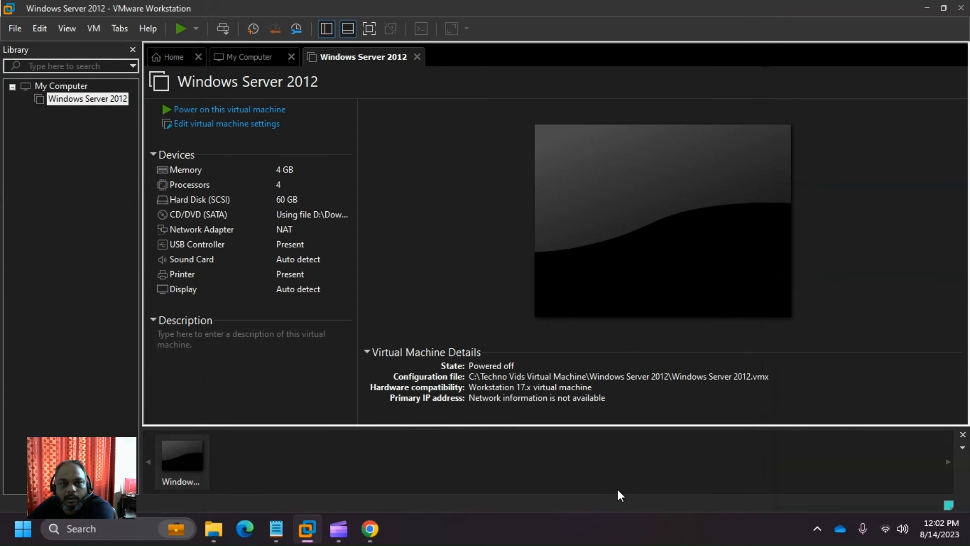
double_click(334, 187)
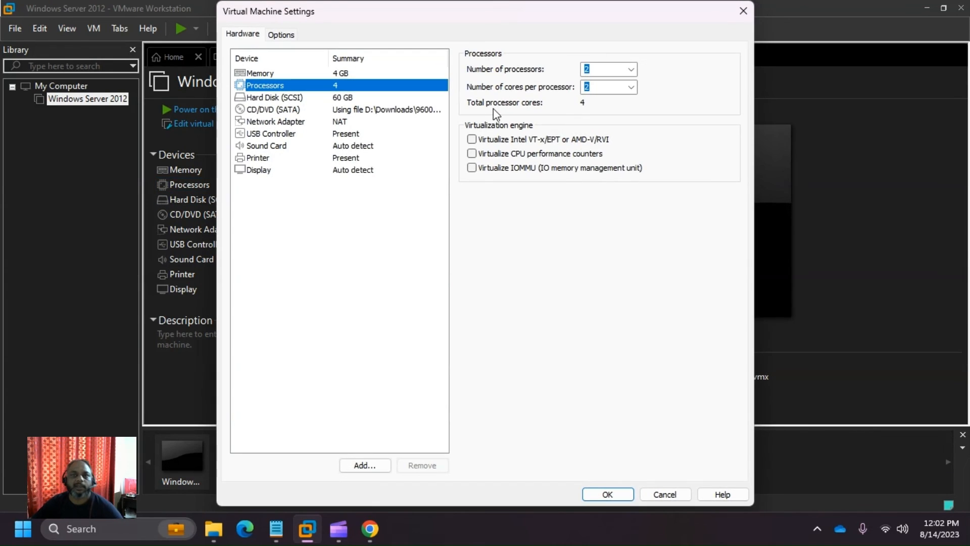
click(743, 11)
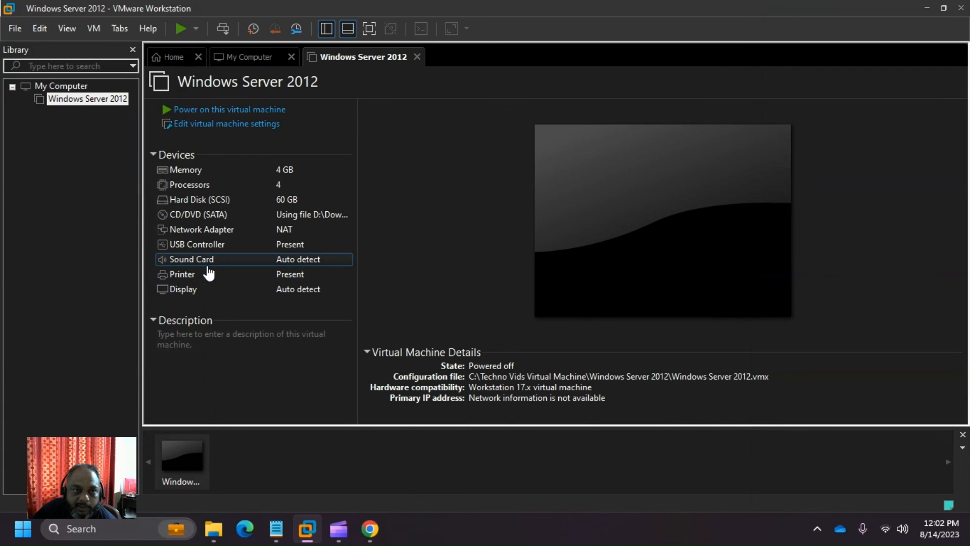
- Power on the VM, dismiss the Removable Devices notice, hide the thumbnail bar, and capture input
click(181, 28)
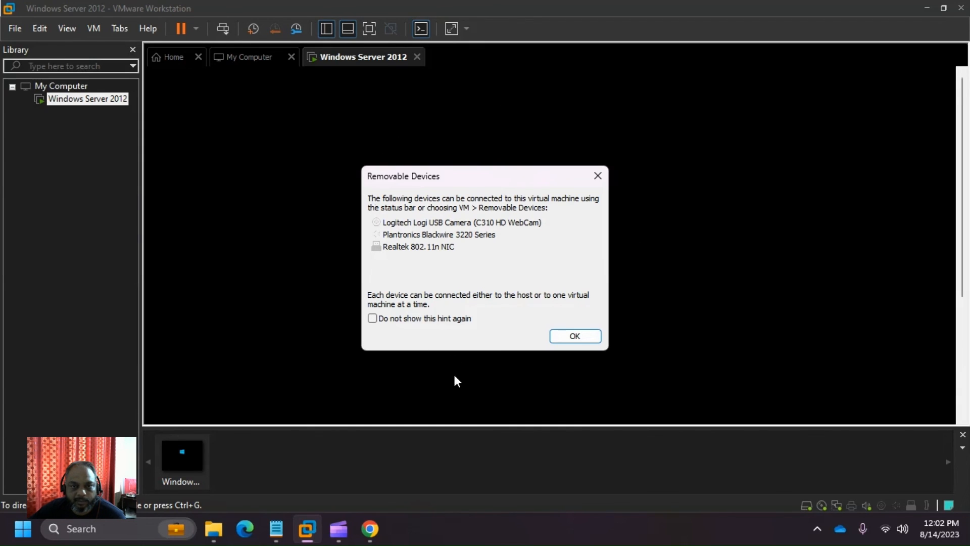
click(600, 178)
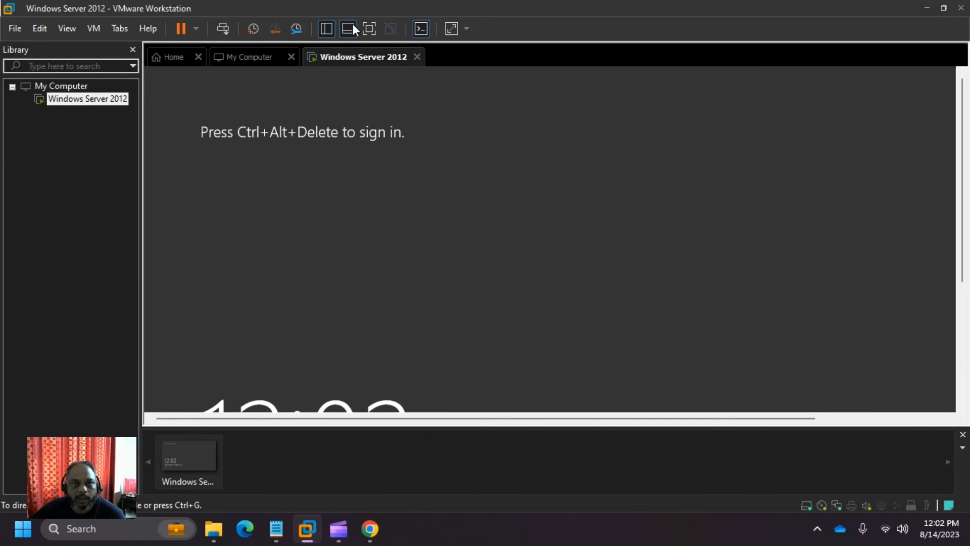
click(352, 25)
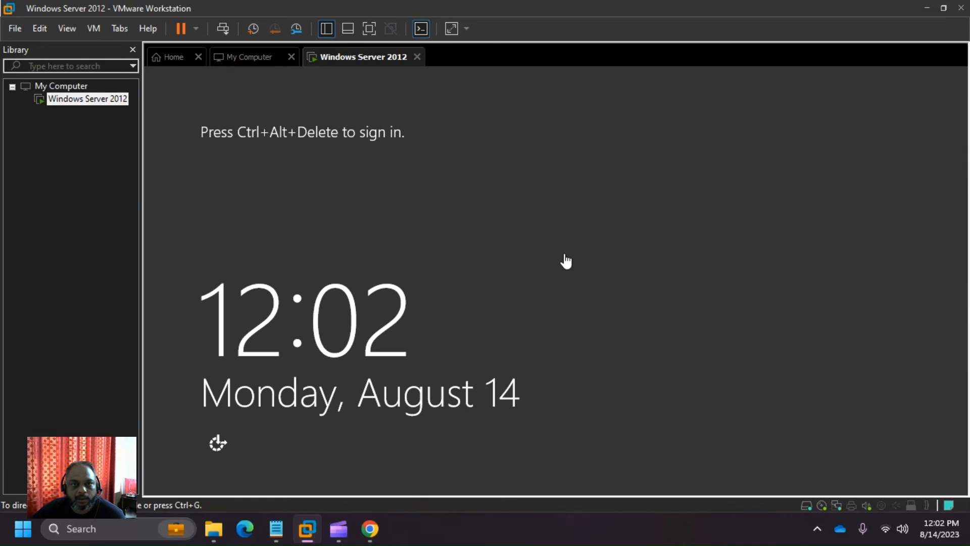
click(566, 260)
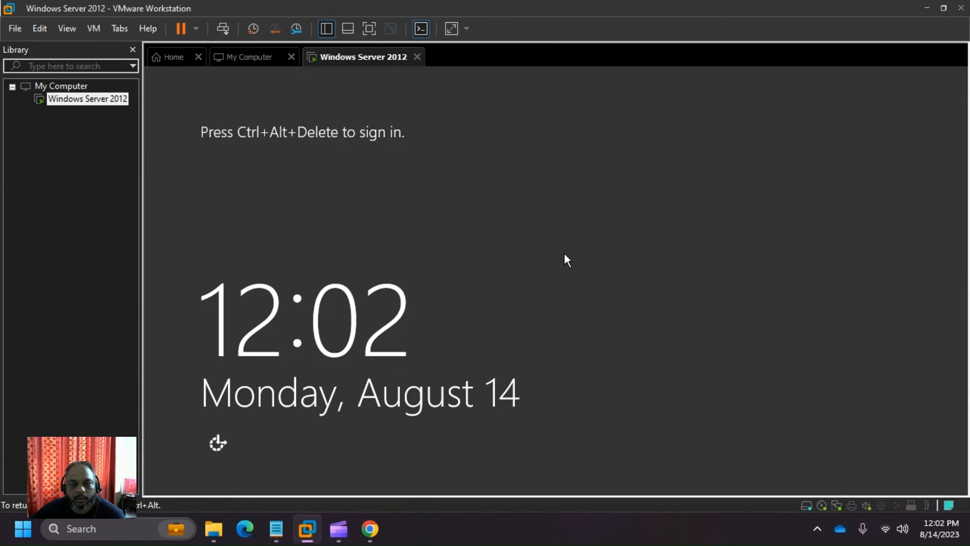
- Sign in as Administrator, retyping the password after an incorrect-password error, then minimize Server Manager
key(ctrl+alt)
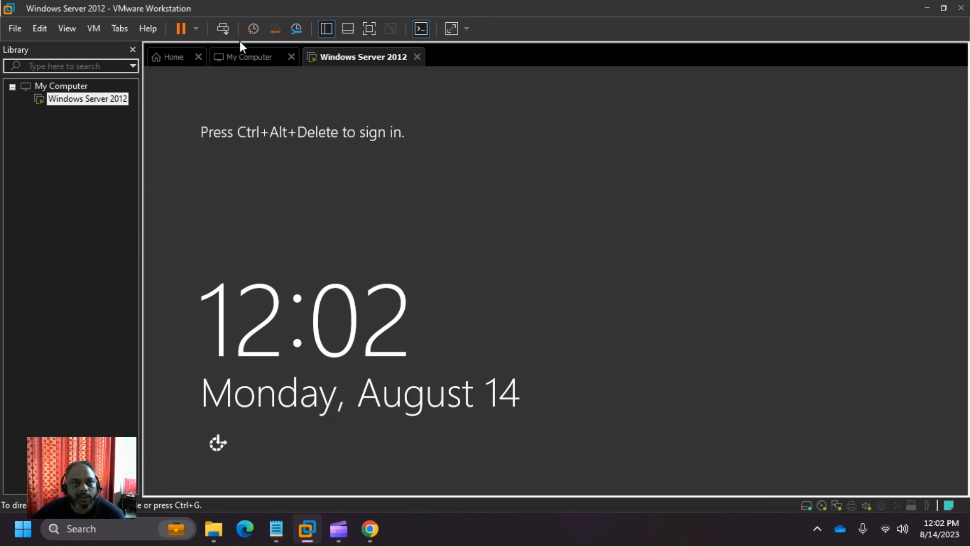
click(222, 29)
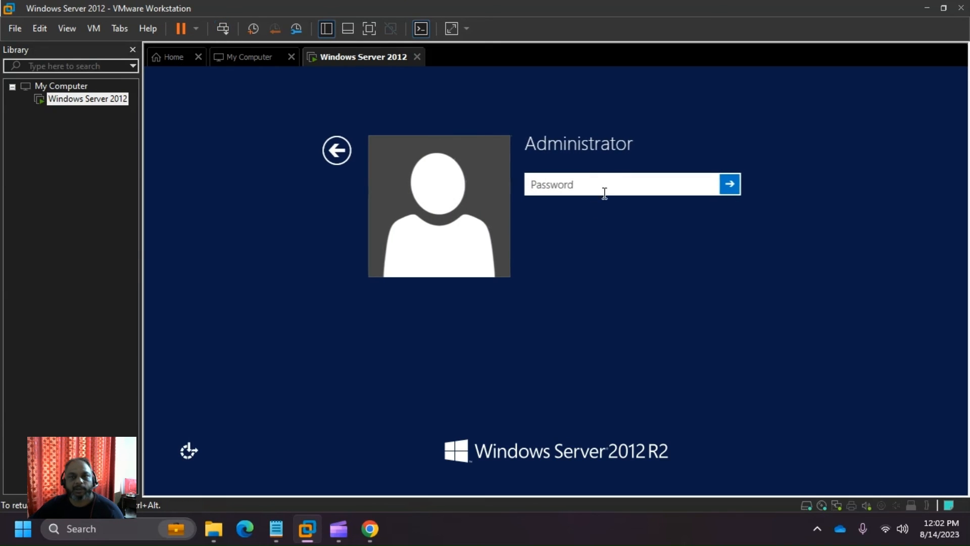
text(**********)
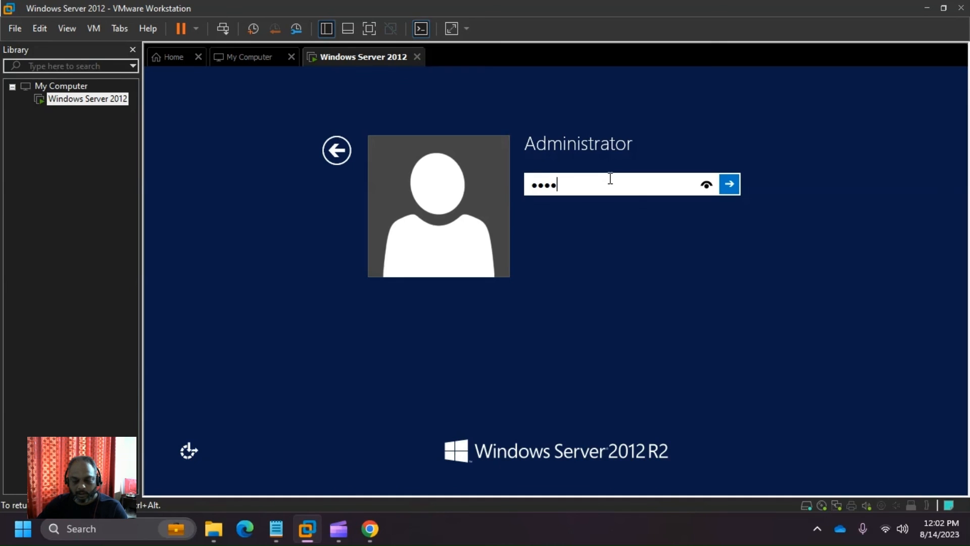
text(***)
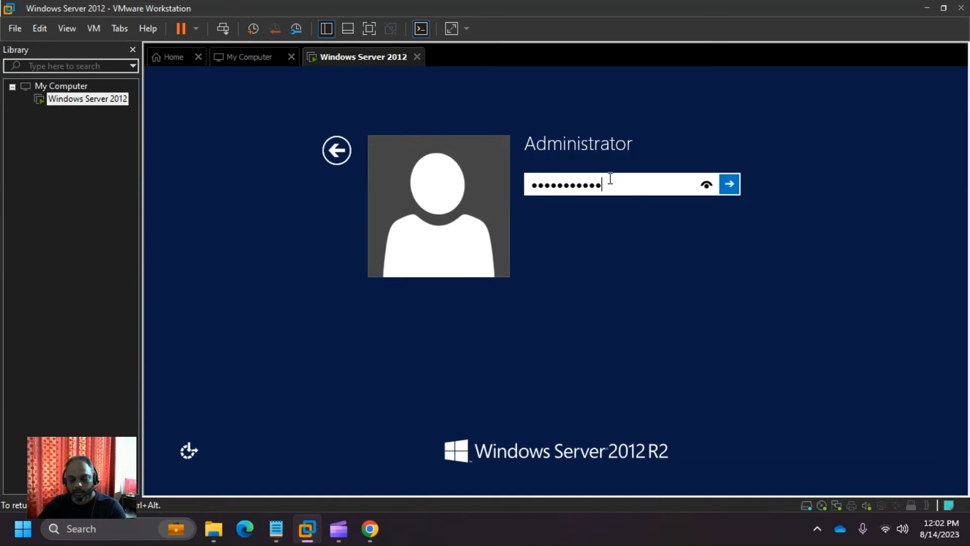
key(Return)
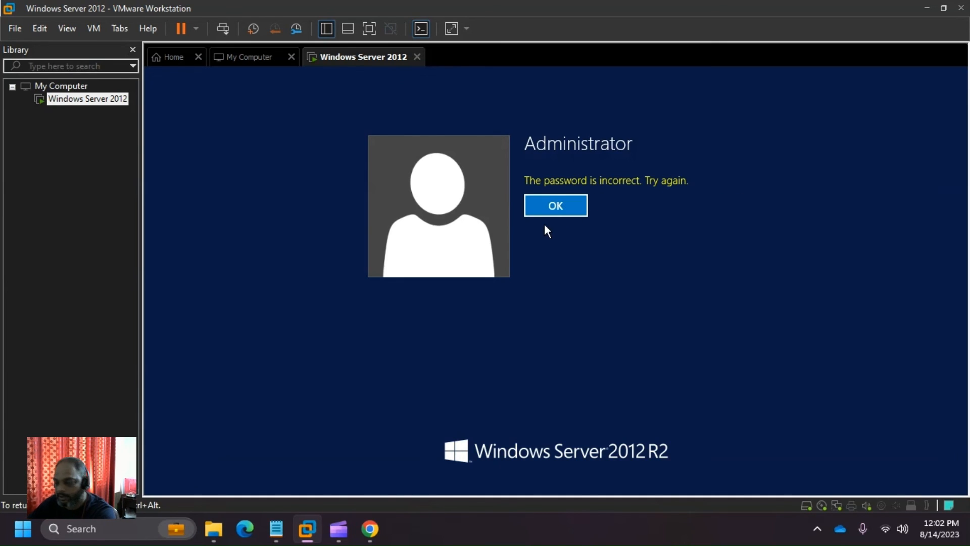
click(556, 211)
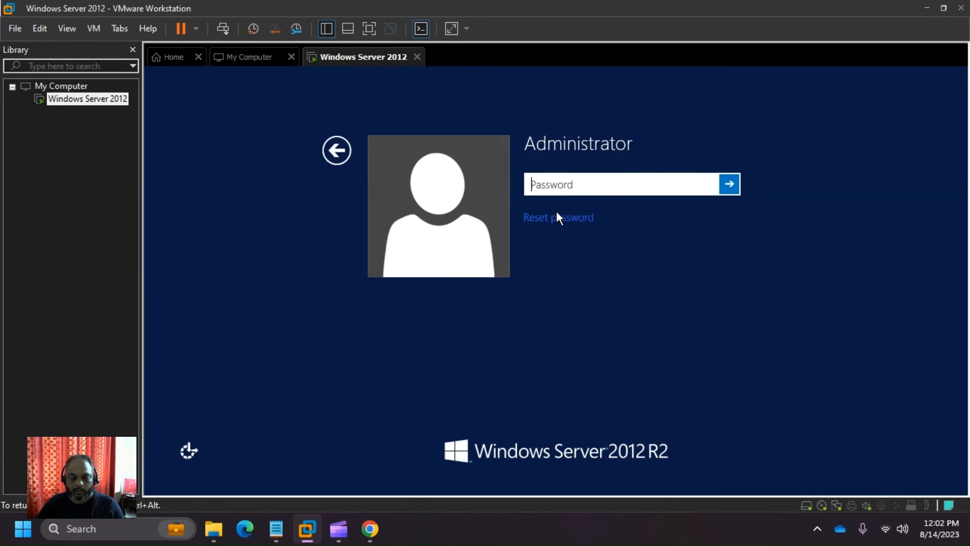
text(*)
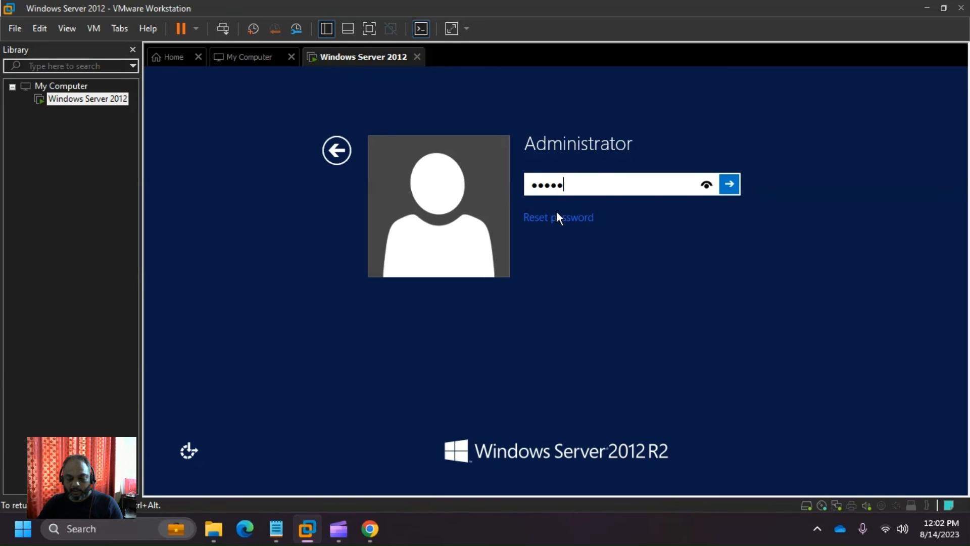
text(***********)
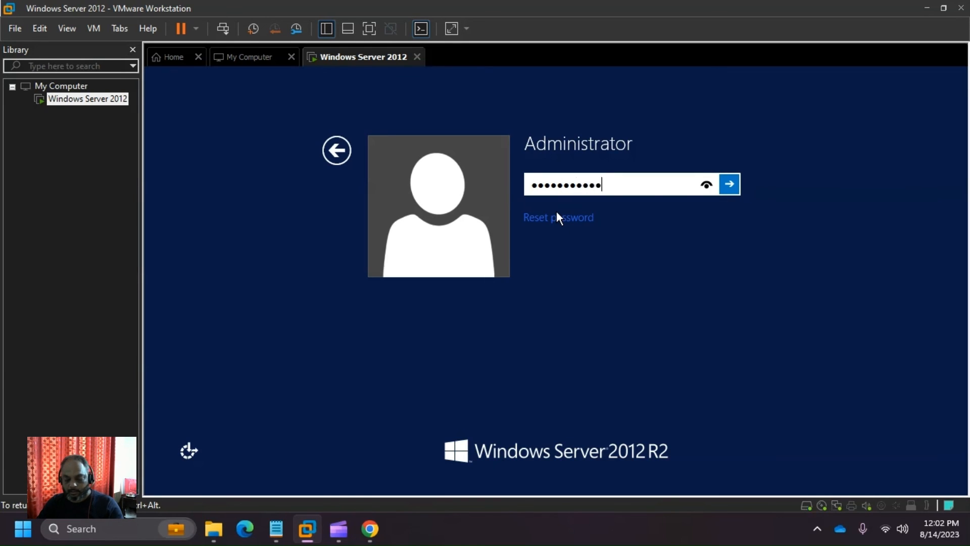
key(Return)
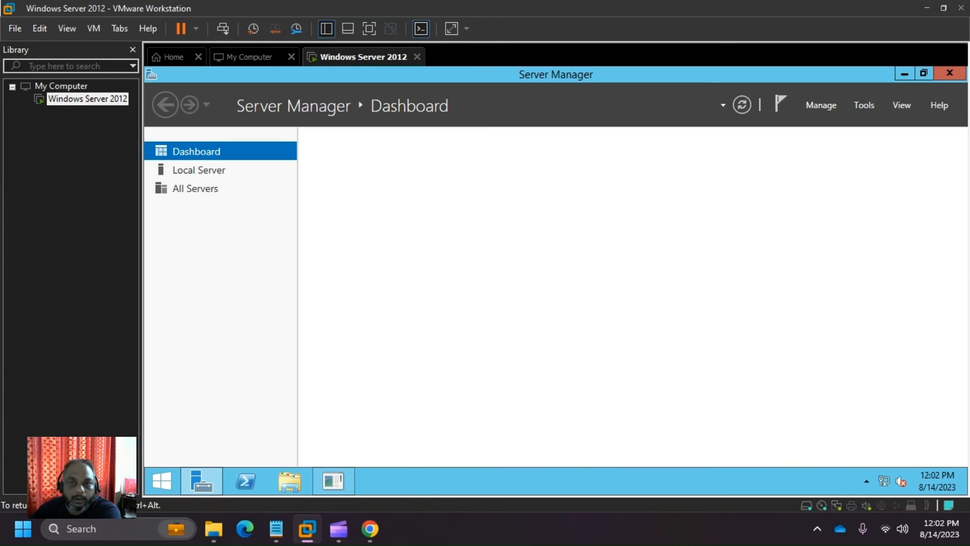
click(903, 76)
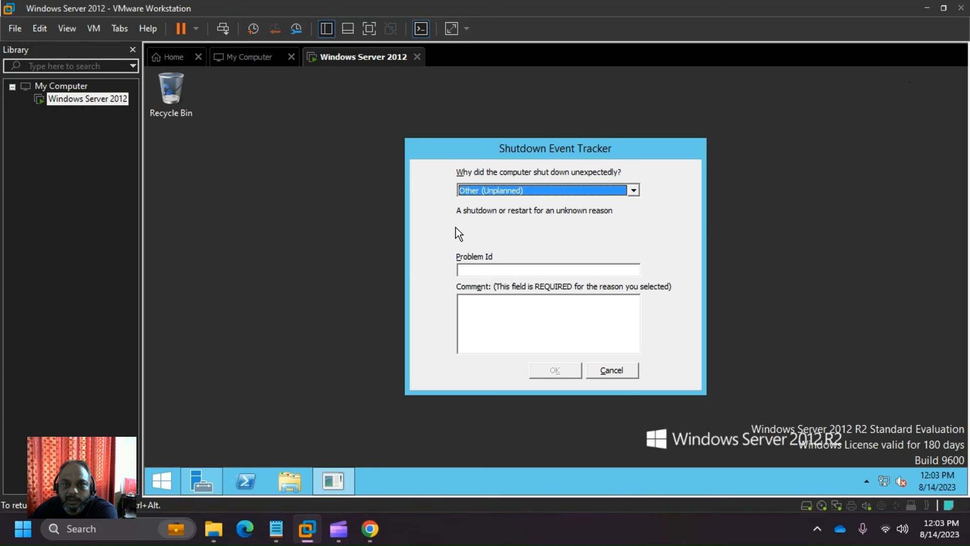
- Cancel the Shutdown Event Tracker and restore Server Manager to review its Dashboard tiles
click(630, 372)
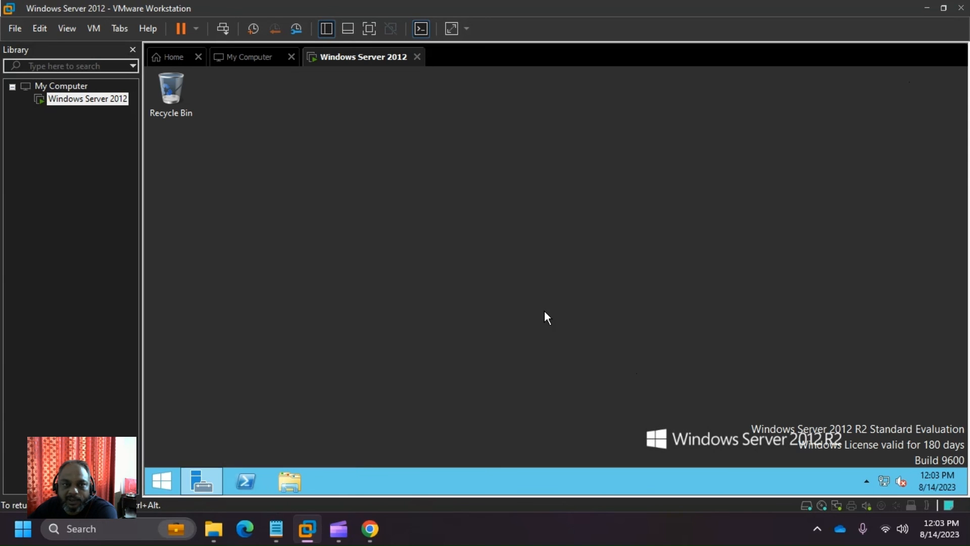
click(196, 484)
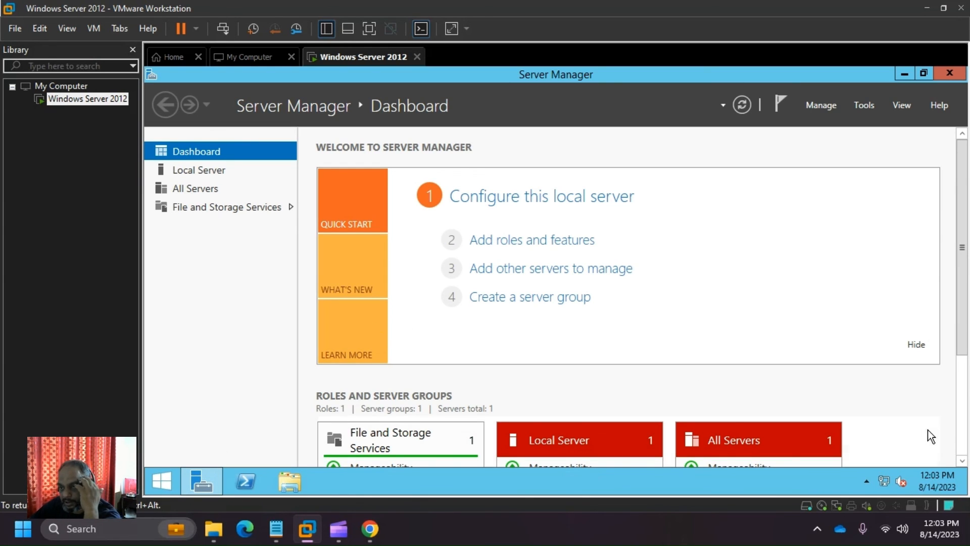
scroll(925, 427, down, 3)
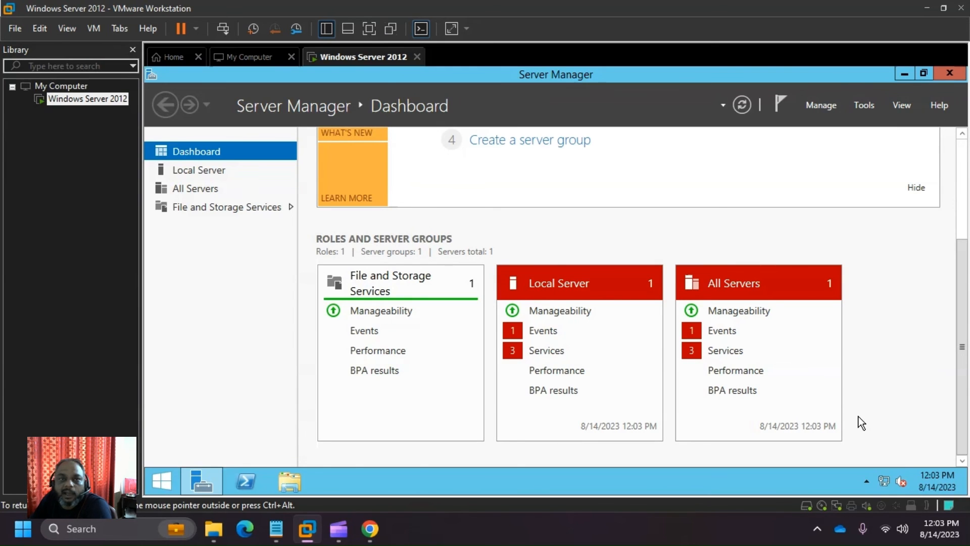
scroll(859, 416, up, 3)
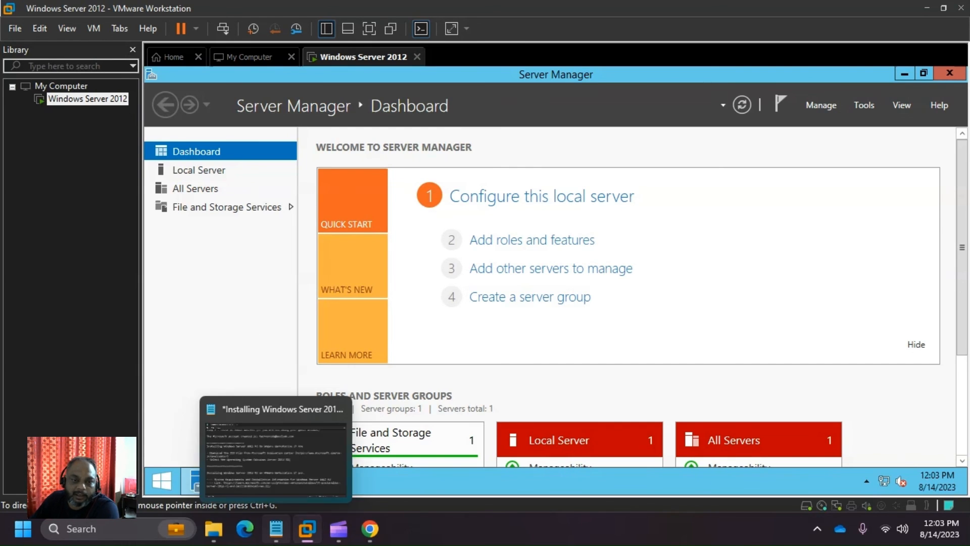
- In Notepad, add a ===== separator and the heading 'More Operating System Installation in future videos.'
click(277, 528)
scroll(340, 404, down, 2)
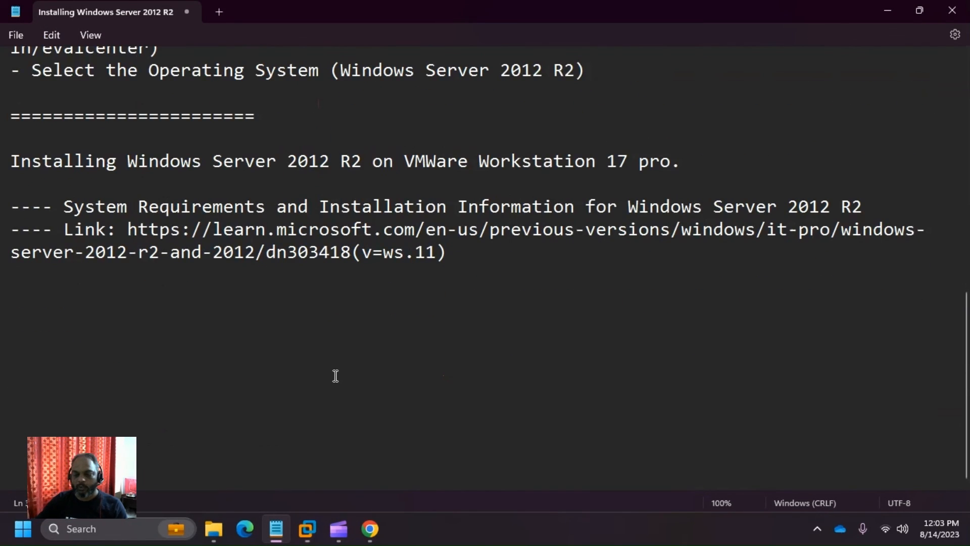
text(=====================)
key(Return)
key(Return)
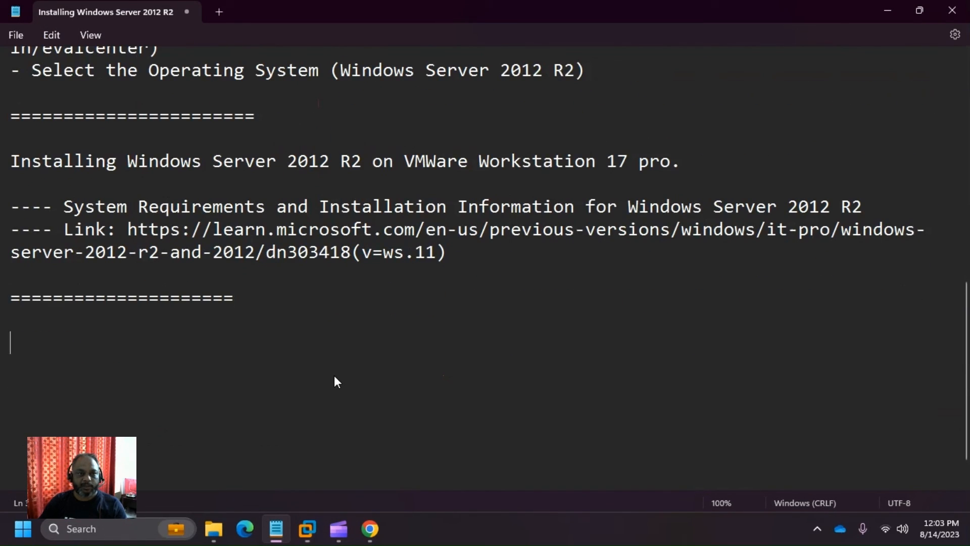
text(More Opera)
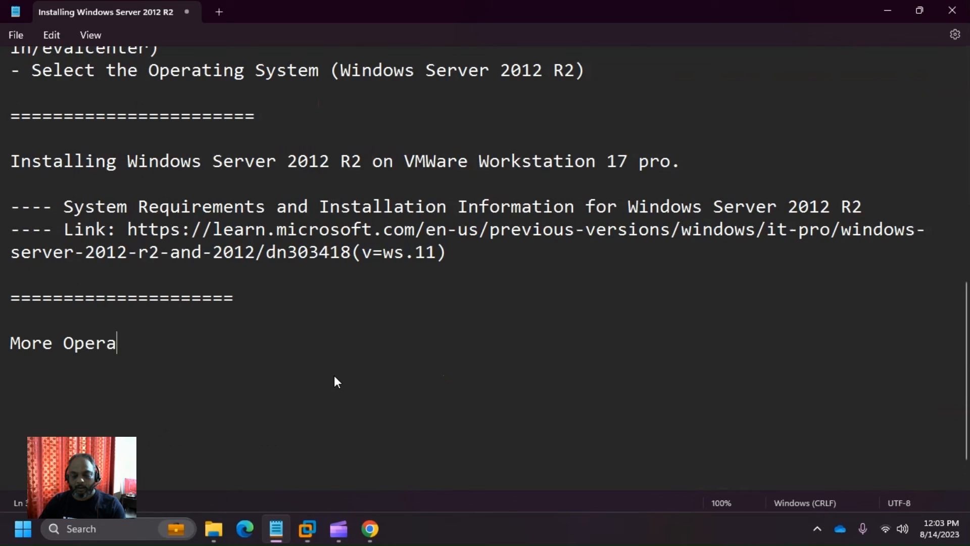
text(ting Syste)
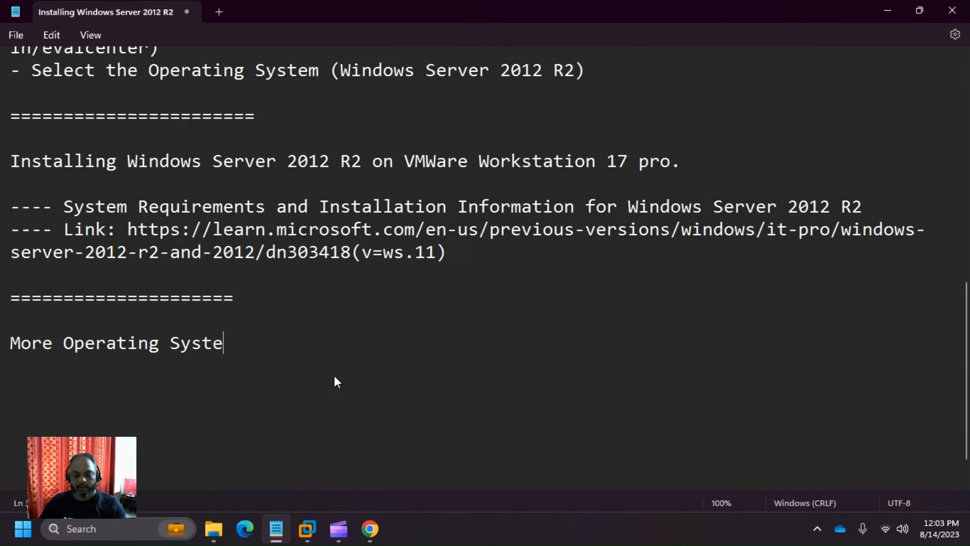
text(m Install)
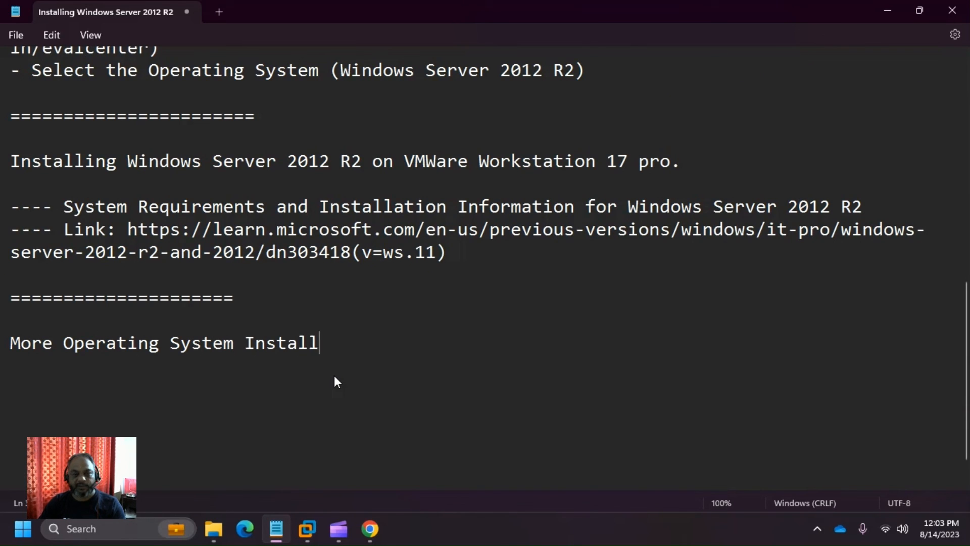
text(ation i)
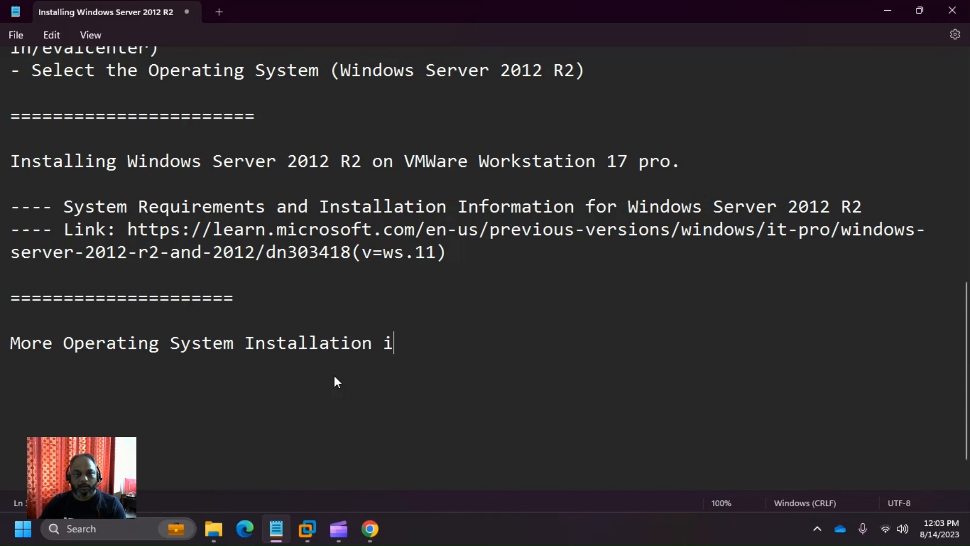
key(BackSpace)
text(n fu)
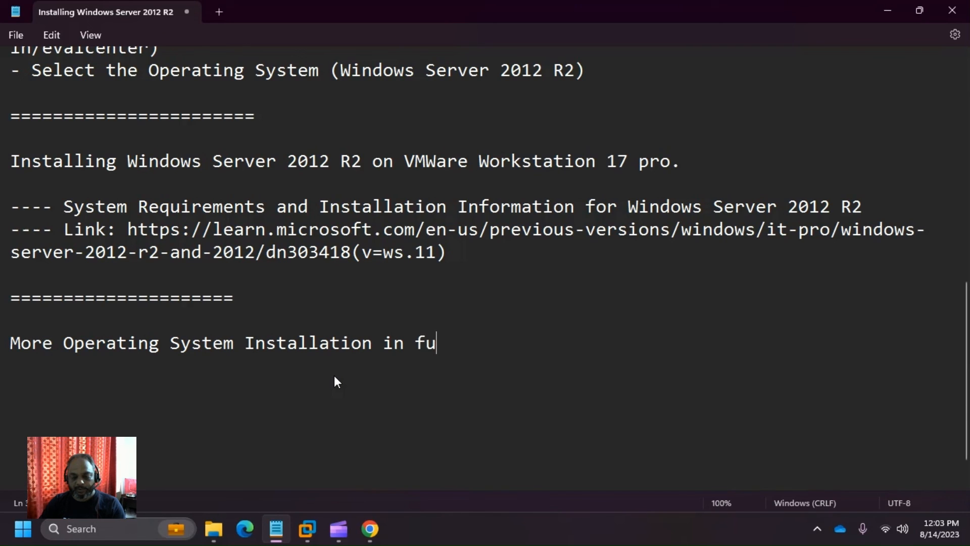
text(ture videos.)
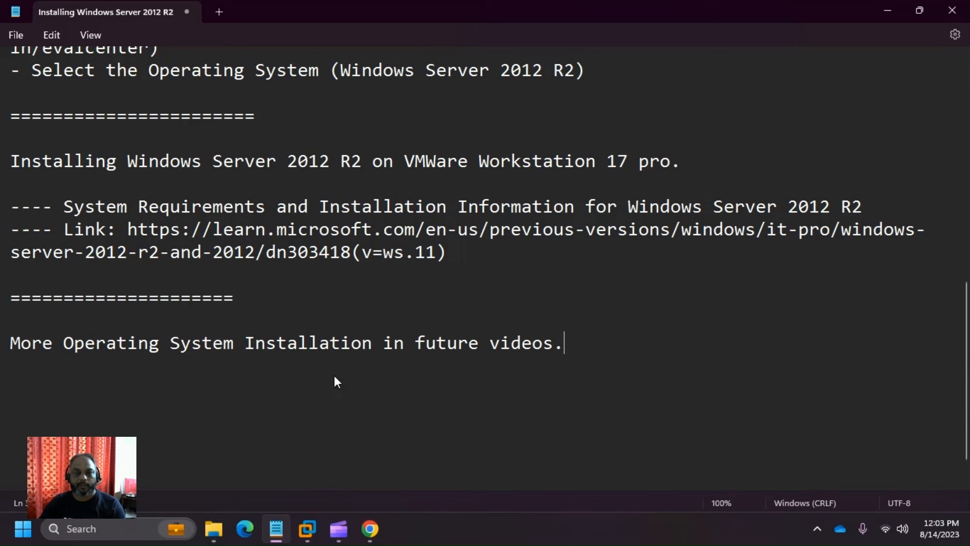
key(Return)
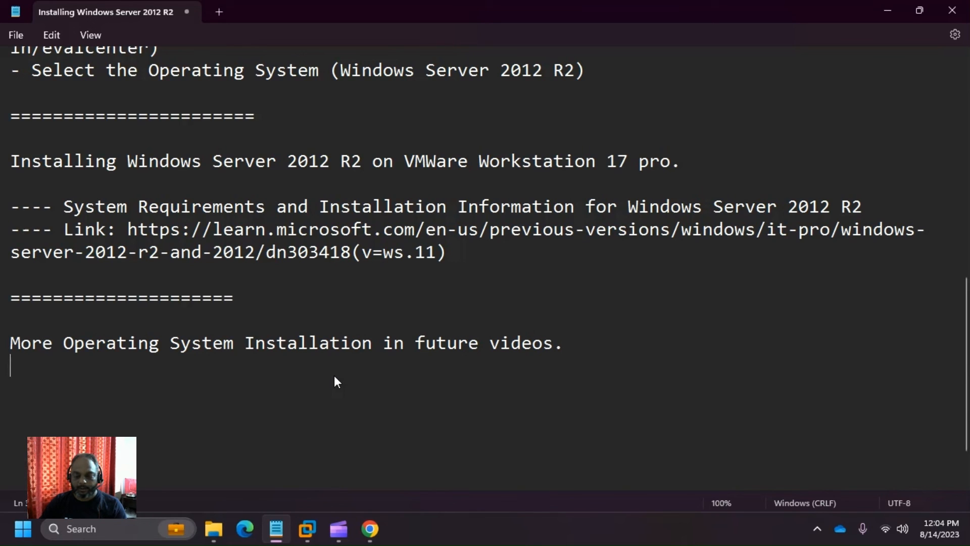
- List '- Windows Server 2016', '- Windows Server 2019' and '- Windows Server 2022' on separate lines
text(- Win)
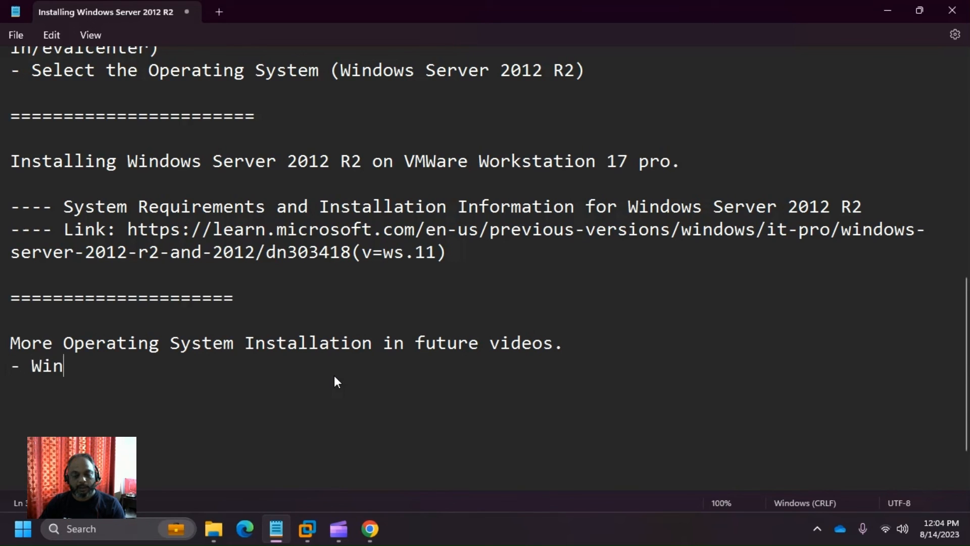
text(dows Server)
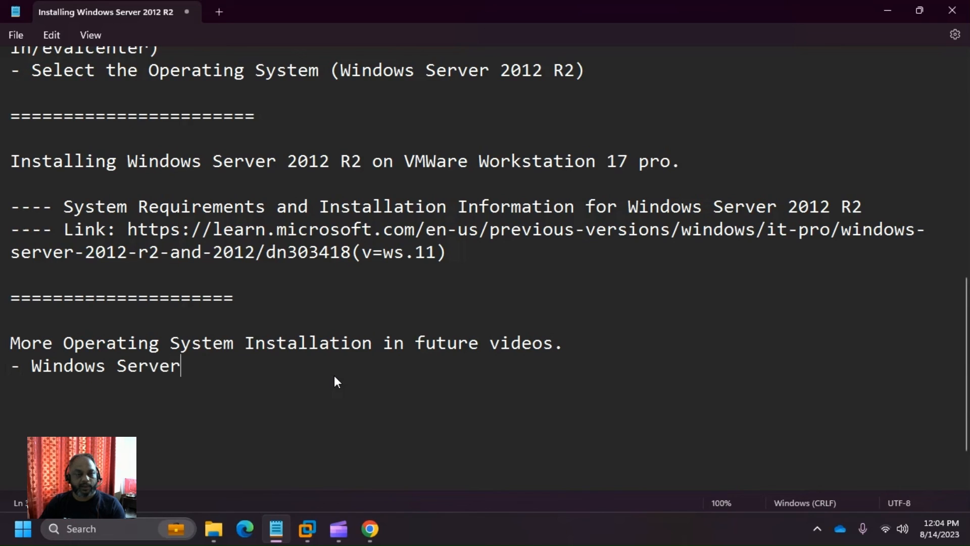
text( 2016)
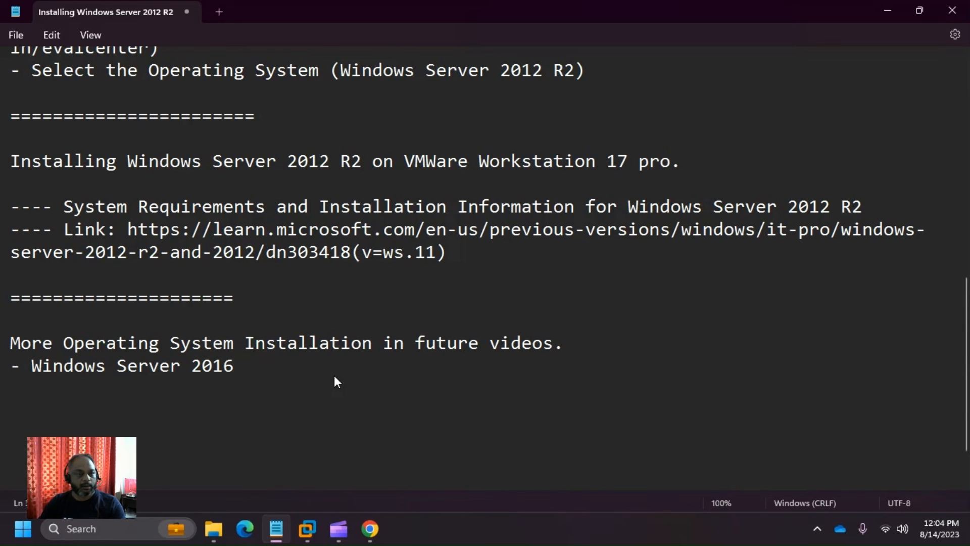
key(Return)
text(-)
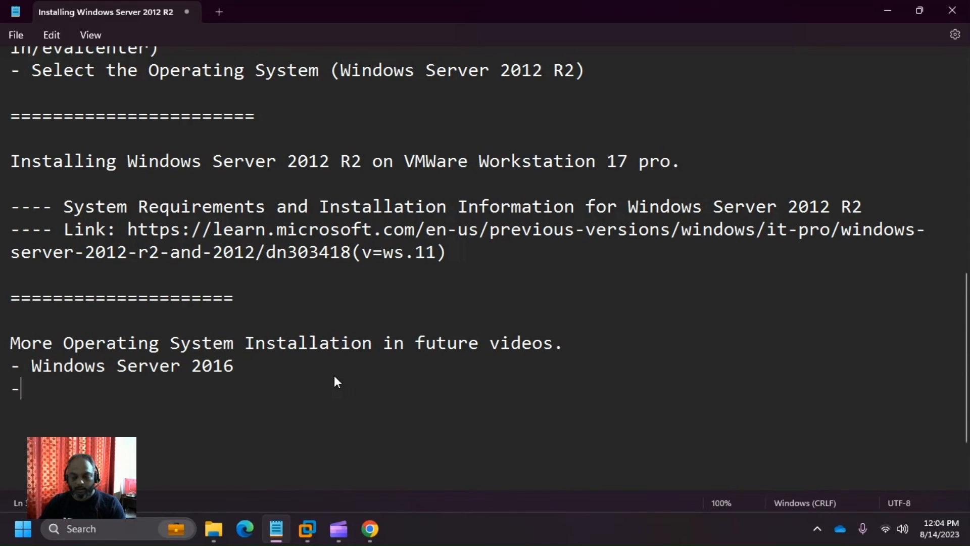
text( Windows Sewr)
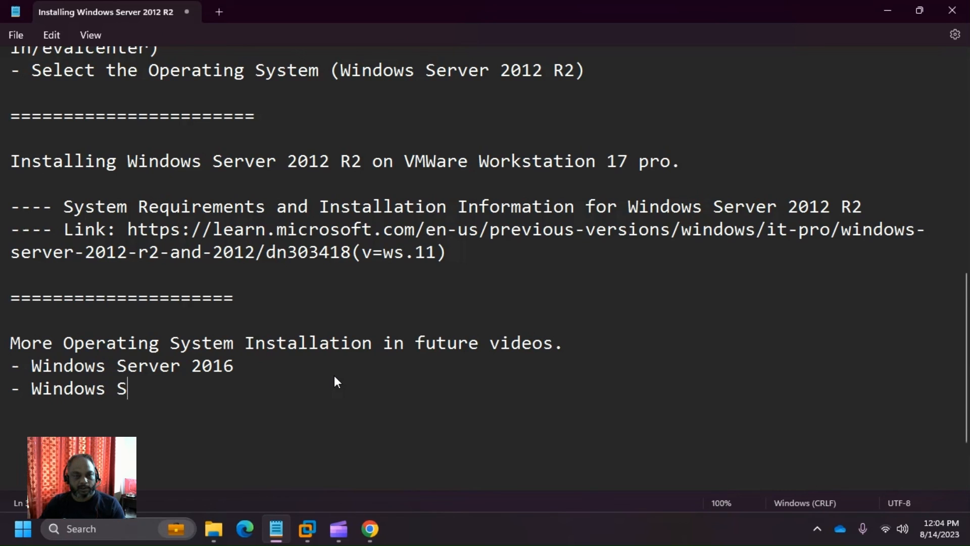
key(BackSpace)
key(BackSpace)
text(r)
key(BackSpace)
text(e)
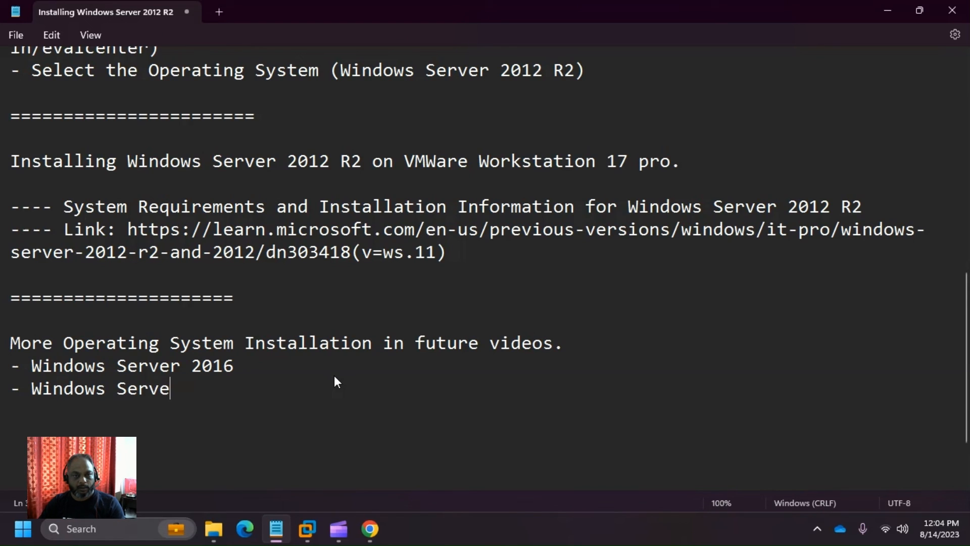
text(r 2019)
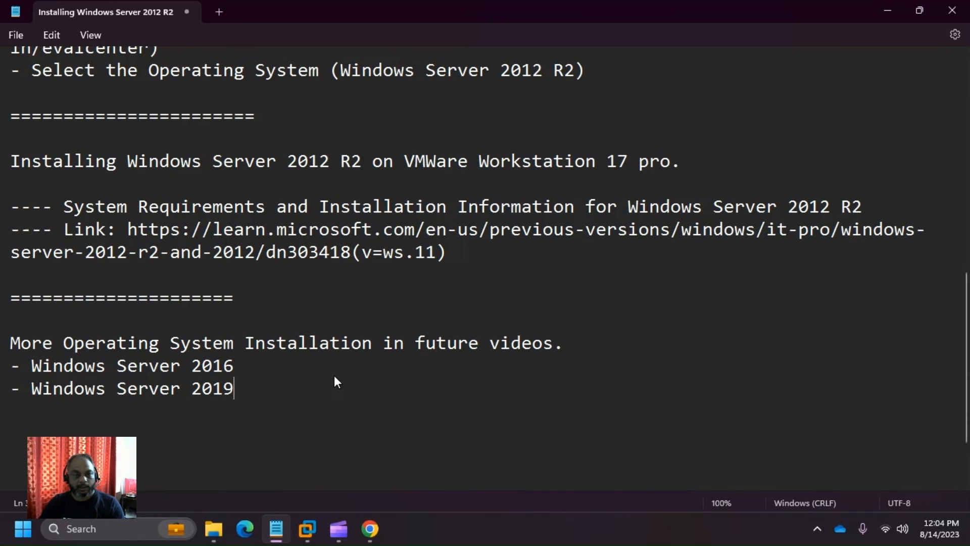
key(Return)
text(- W)
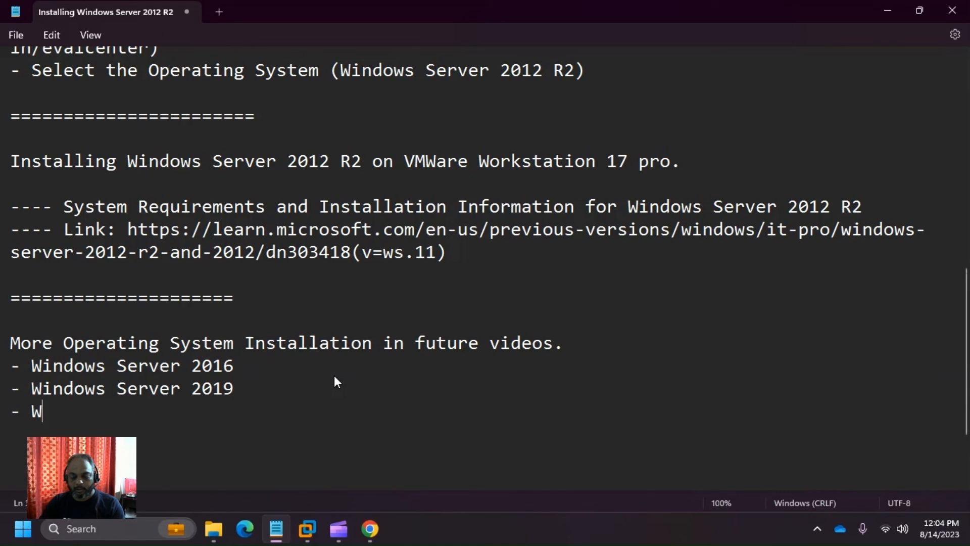
text(indows Server 2)
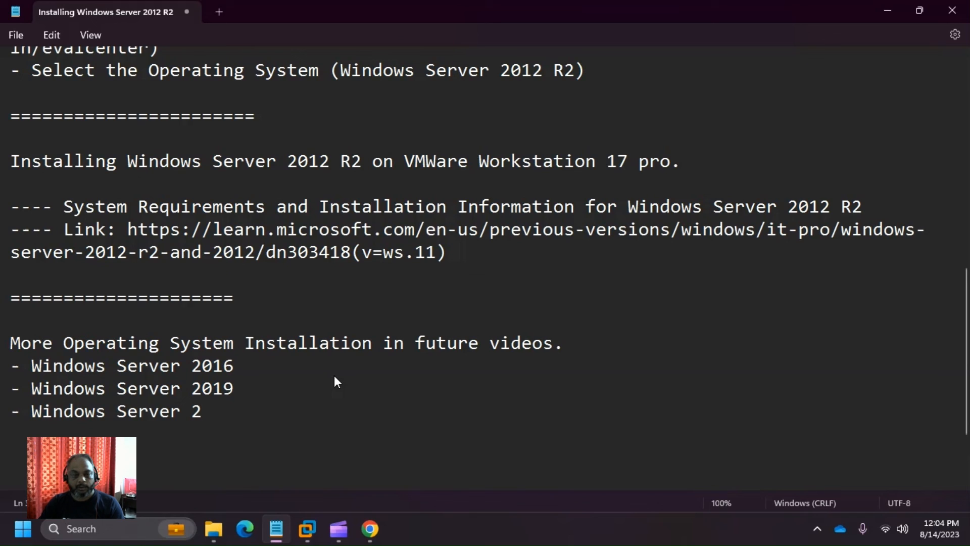
text(022)
- Add the Kali Linux, Ubuntu and 'Some VHD machines' lines, leaving a blank line below
key(Return)
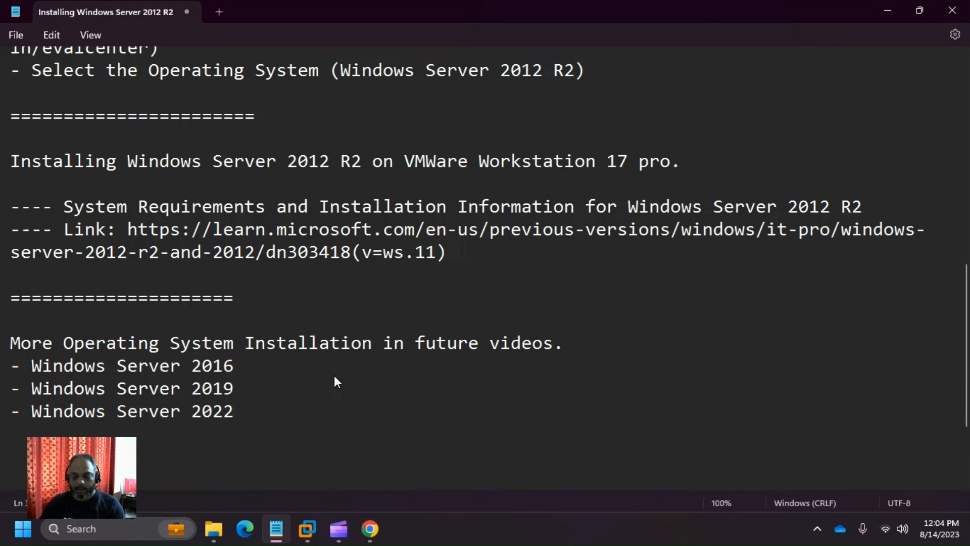
text(-)
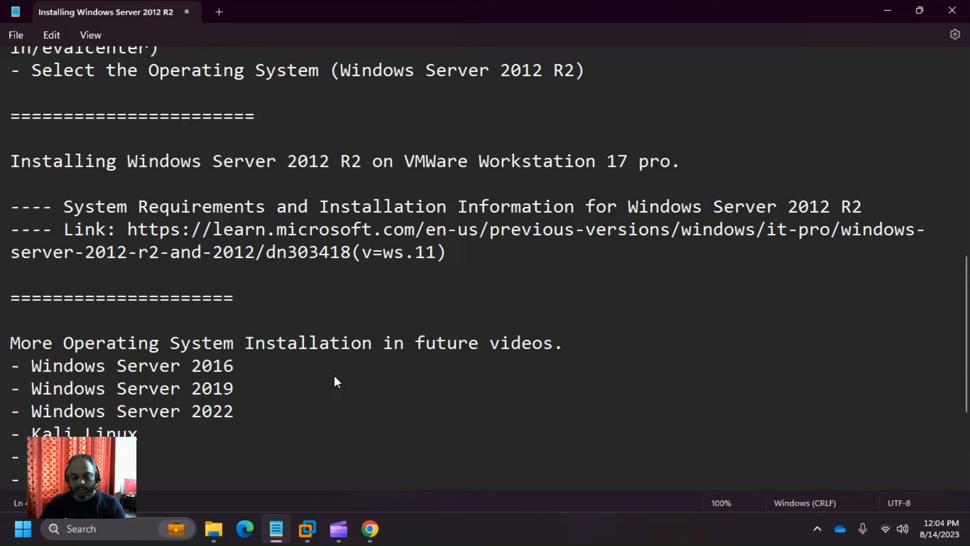
text(m,a)
key(BackSpace)
key(BackSpace)
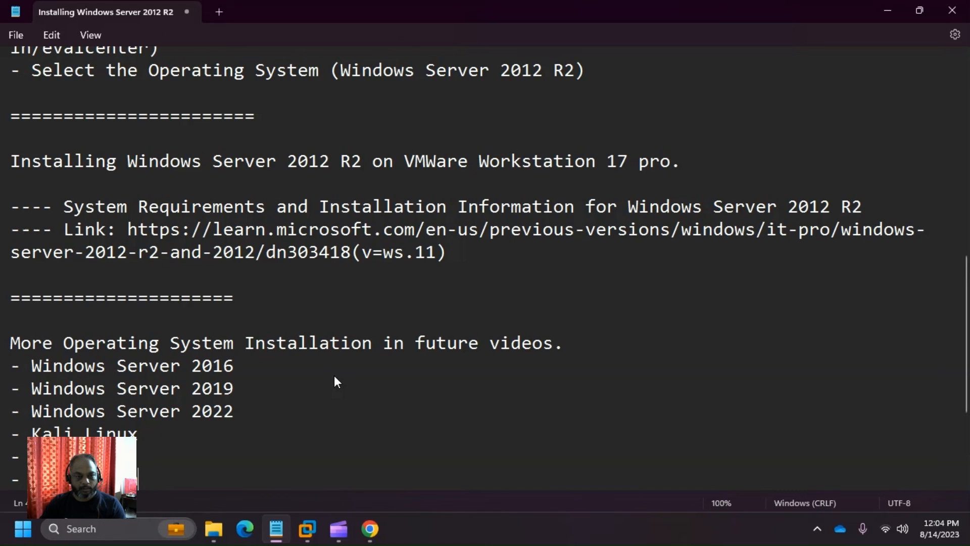
text(achines.)
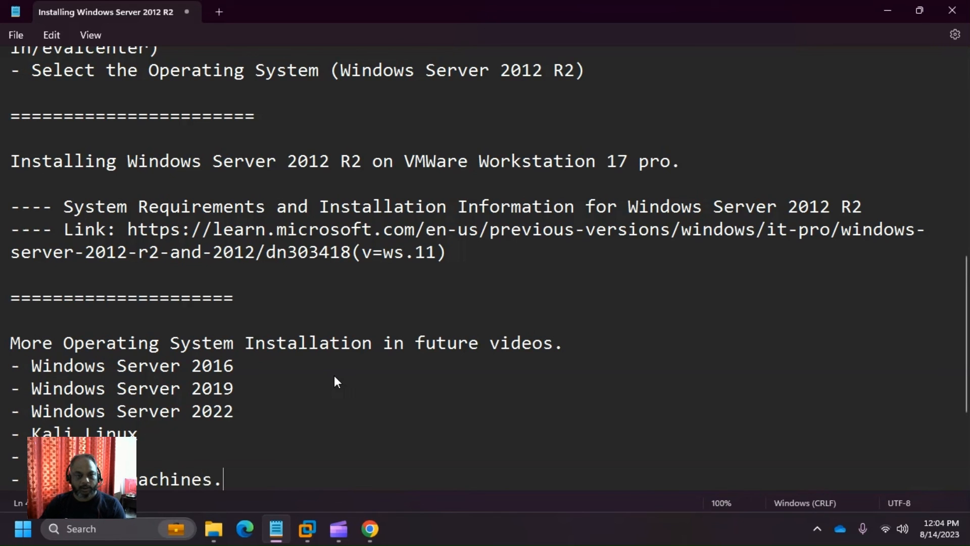
key(BackSpace)
scroll(314, 338, down, 3)
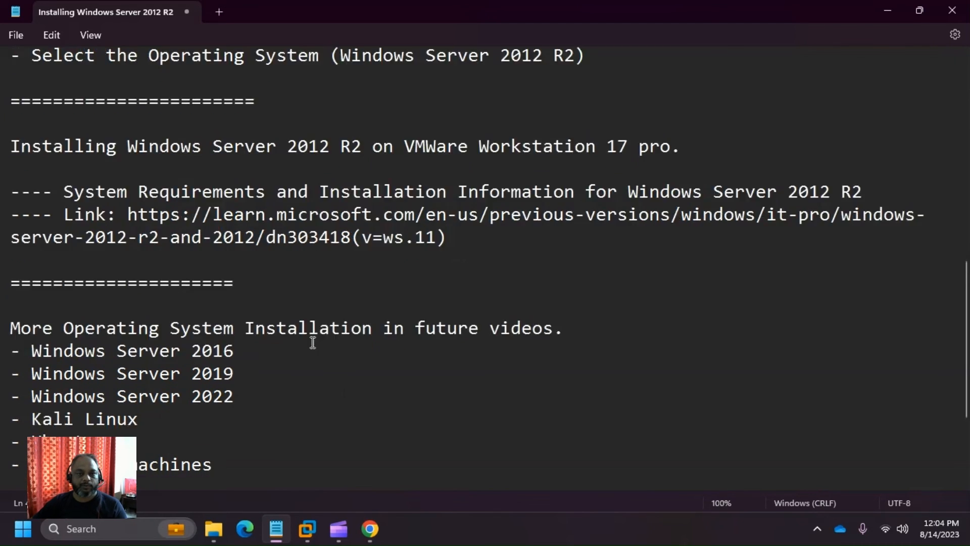
key(Return)
key(Return)
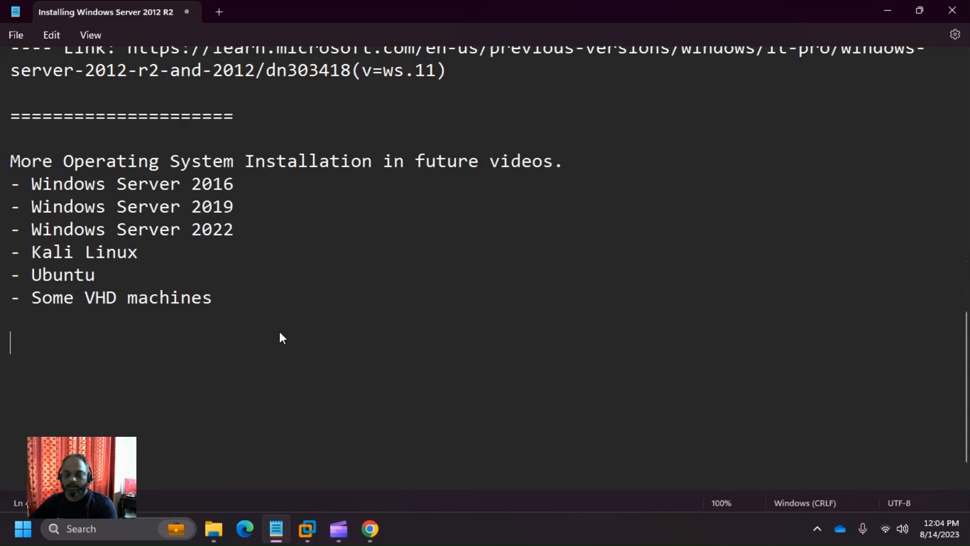
- Close the list with a ===== divider and append '- Similar' to the Windows Server 2016, 2019 and 2022 lines
text(=====================)
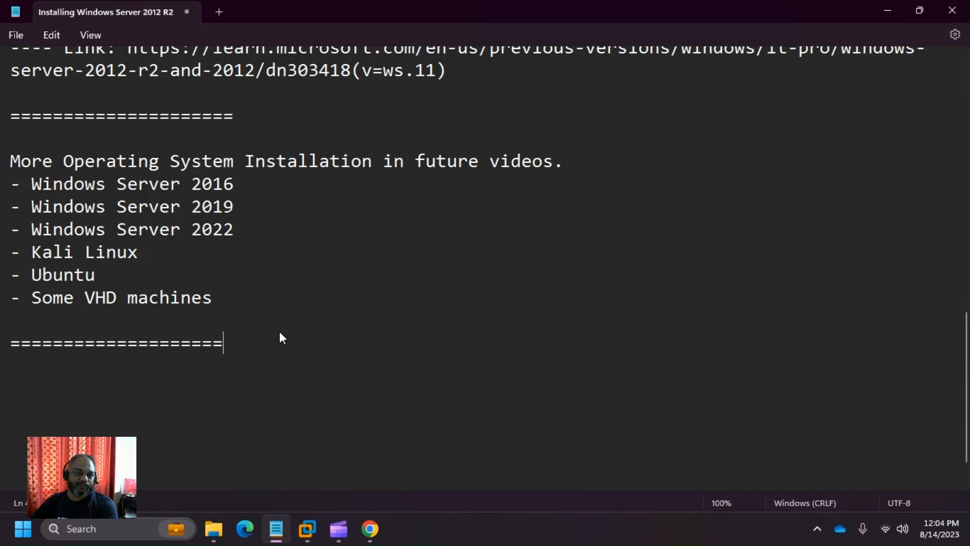
click(281, 182)
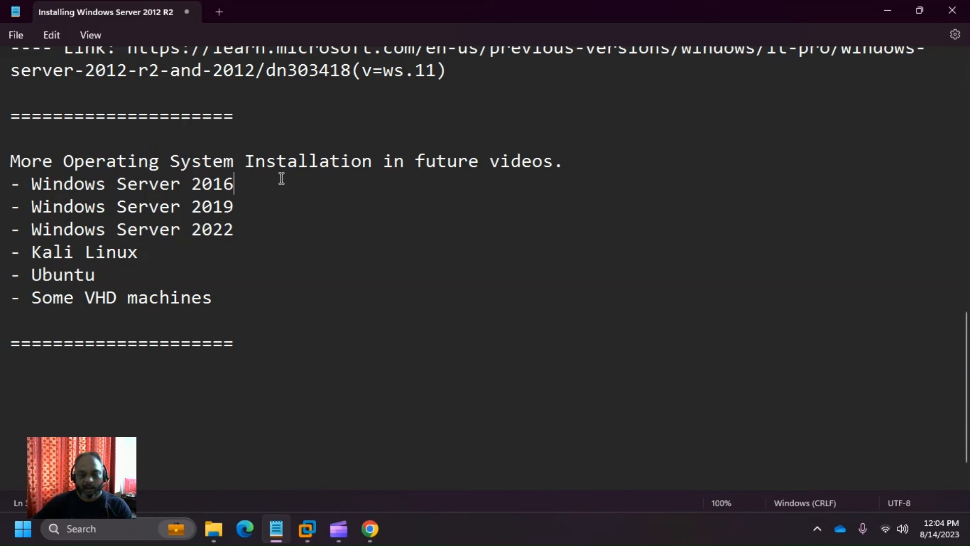
text(- Similar)
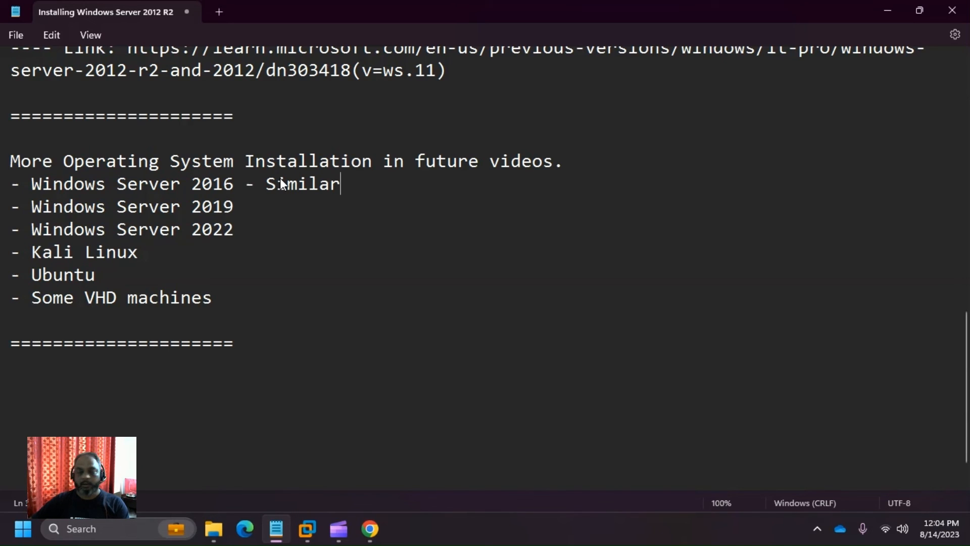
key(Down)
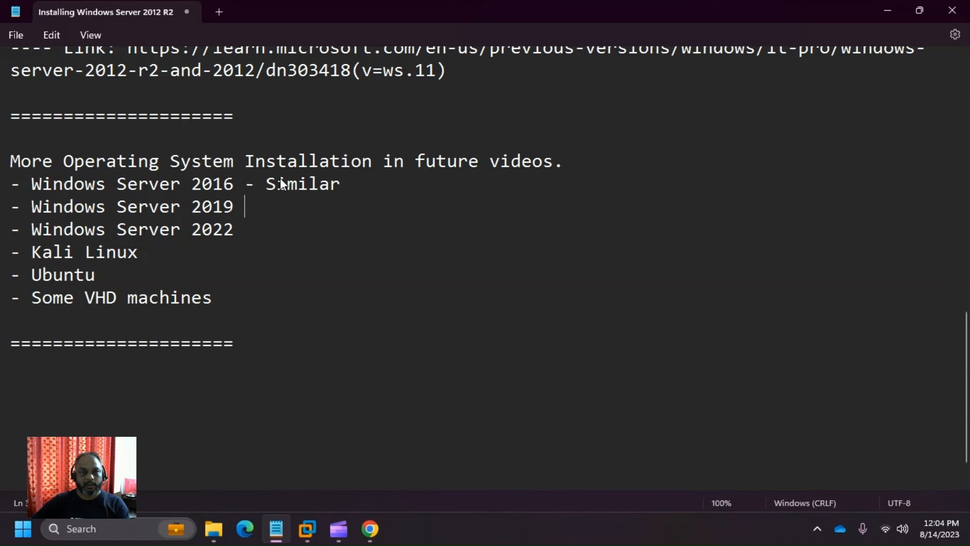
text(- Similar)
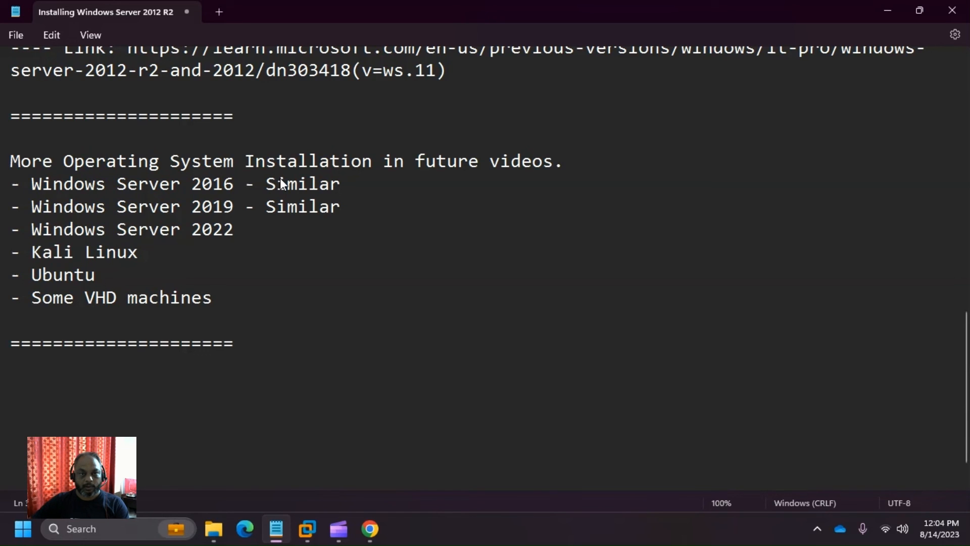
key(Down)
text(-)
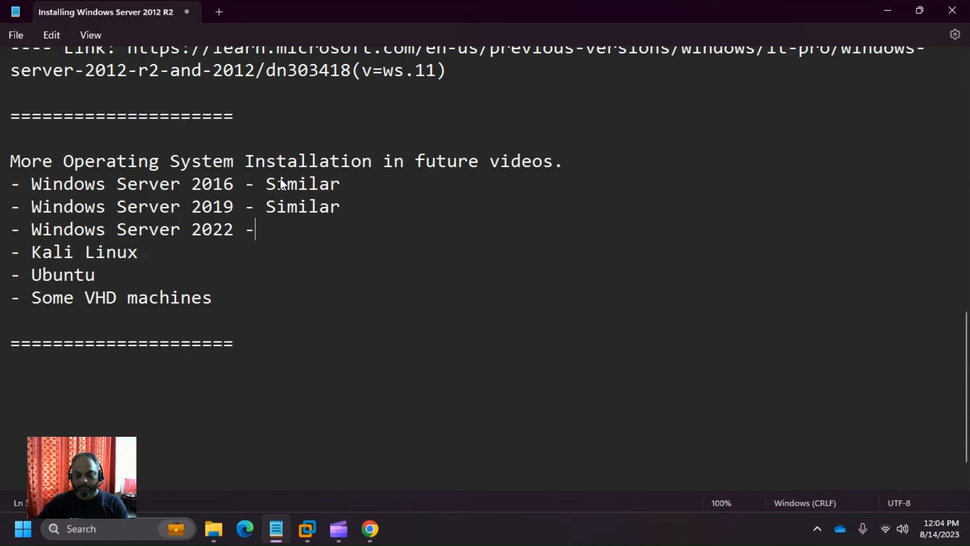
text( Similar)
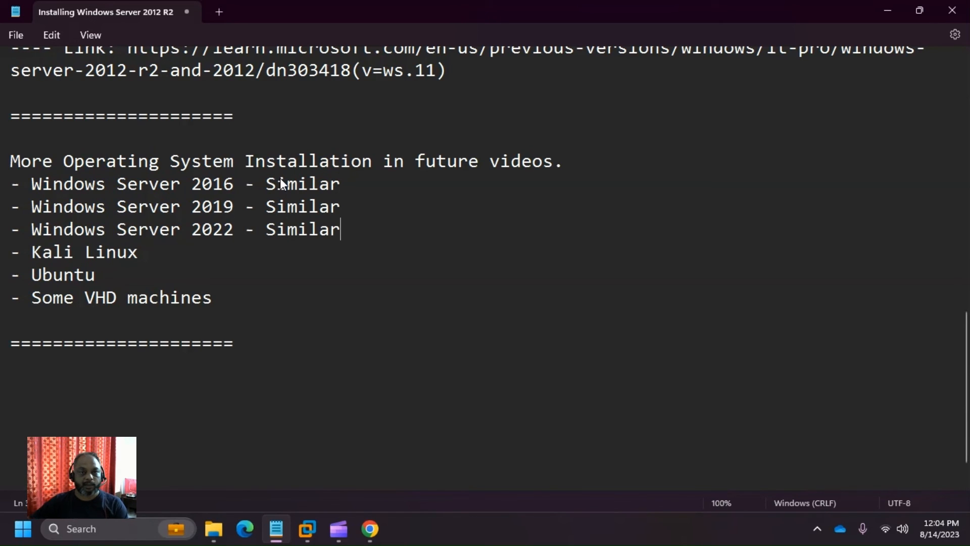
- Select then deselect the Kali Linux, Ubuntu and VHD entries, leaving the caret below the divider
drag(216, 298, 17, 249)
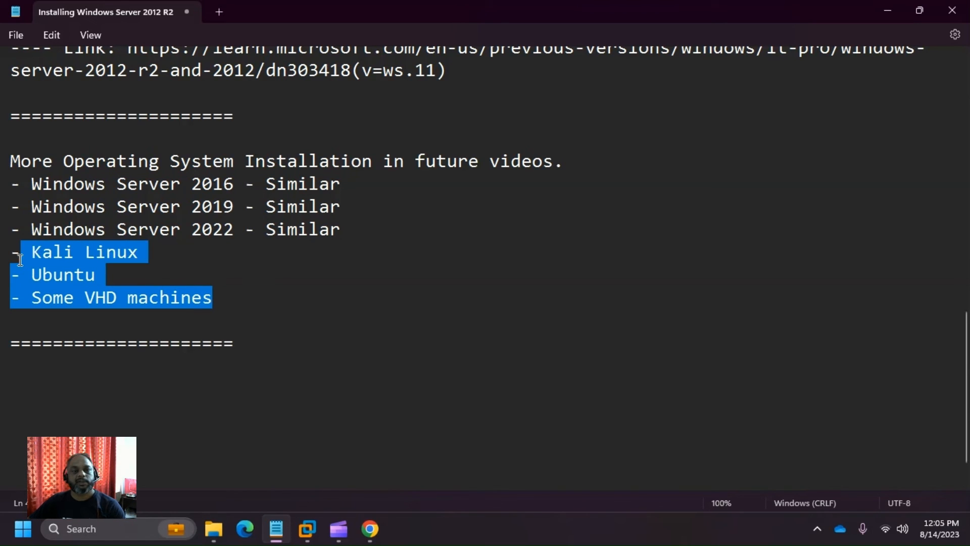
click(404, 279)
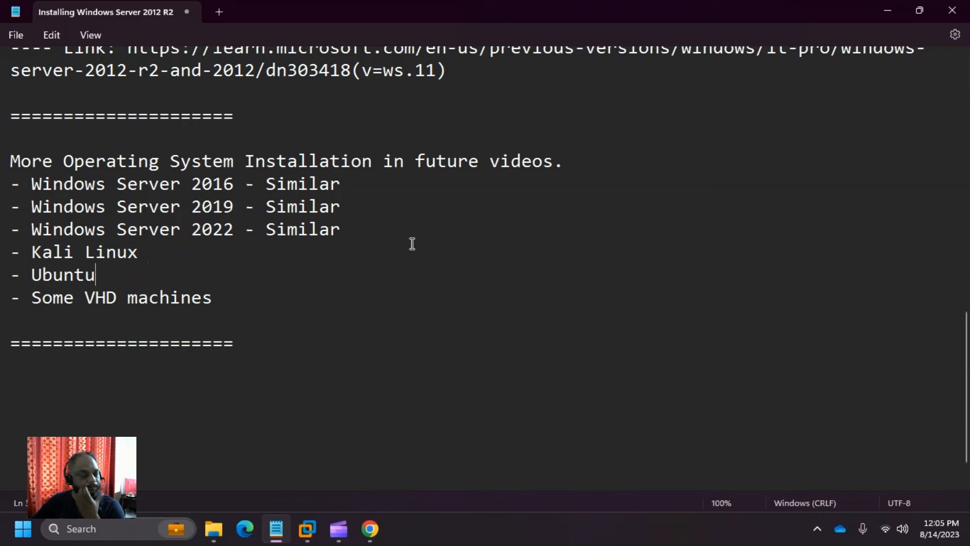
click(379, 362)
scroll(380, 362, down, 1)
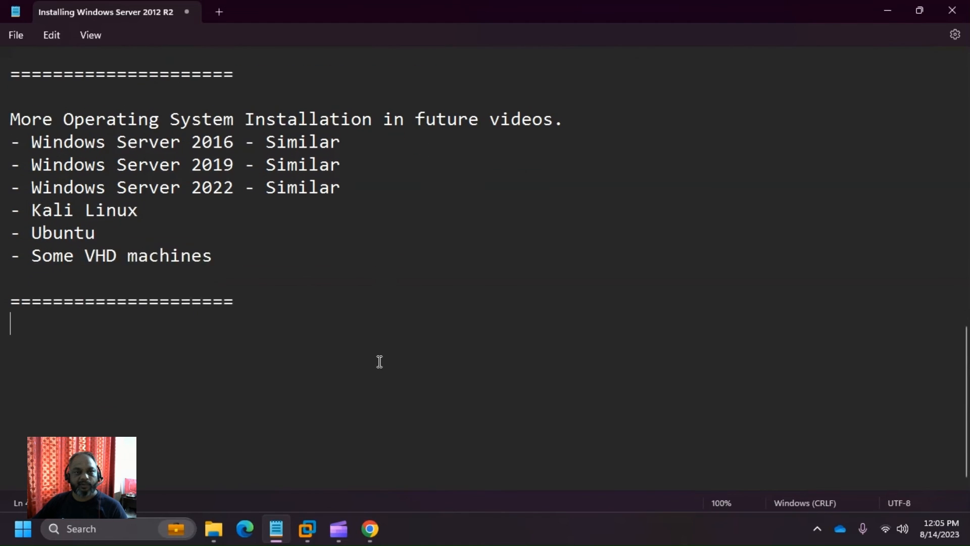
scroll(380, 362, up, 15)
scroll(379, 362, down, 15)
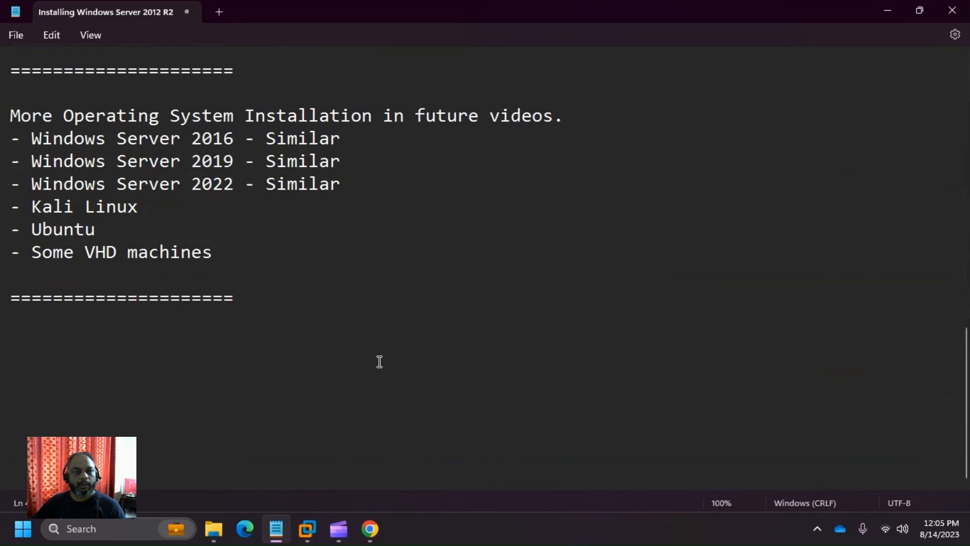
click(355, 331)
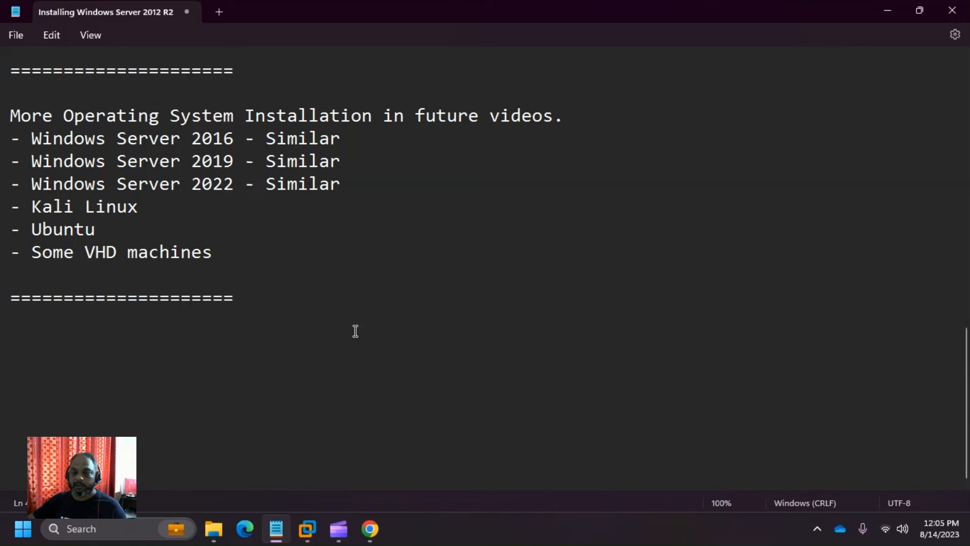
scroll(356, 331, up, 12)
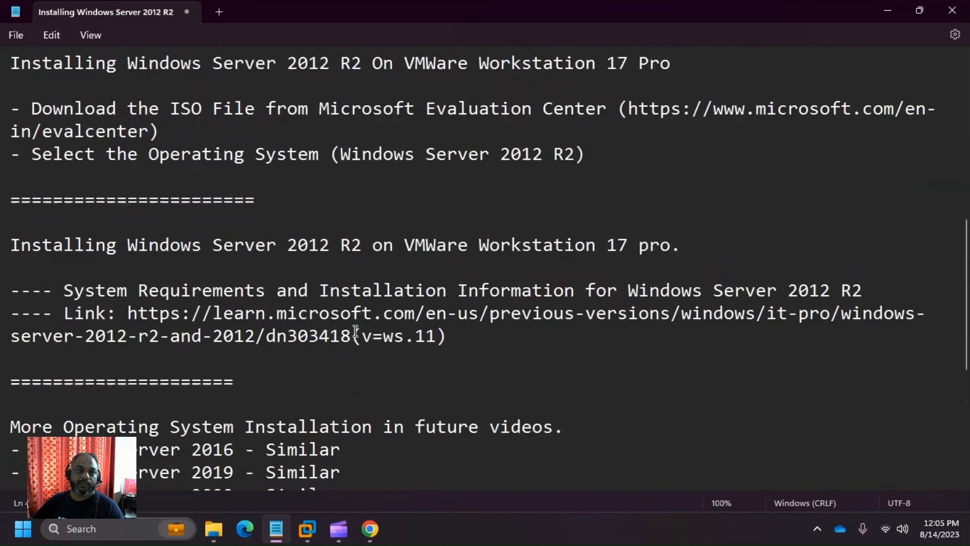
scroll(356, 331, down, 12)
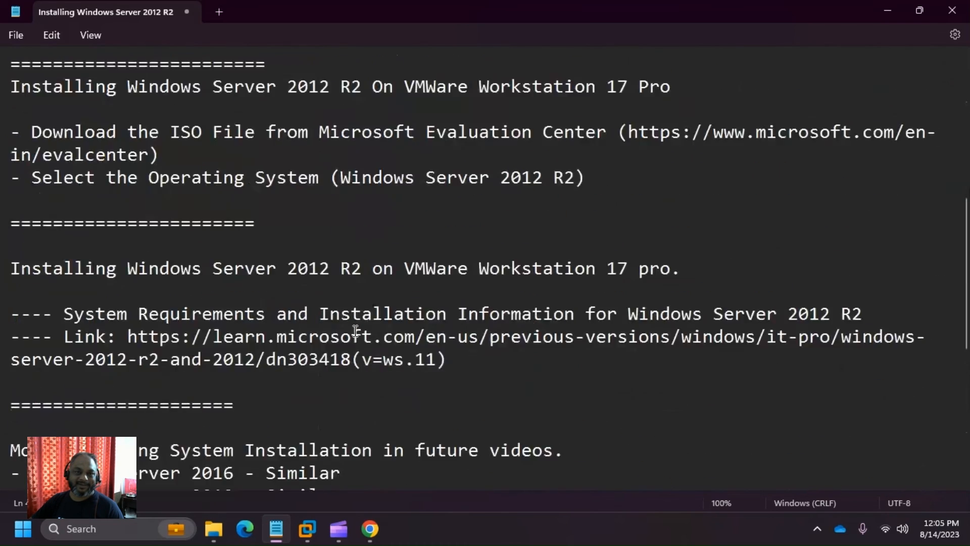
click(333, 541)
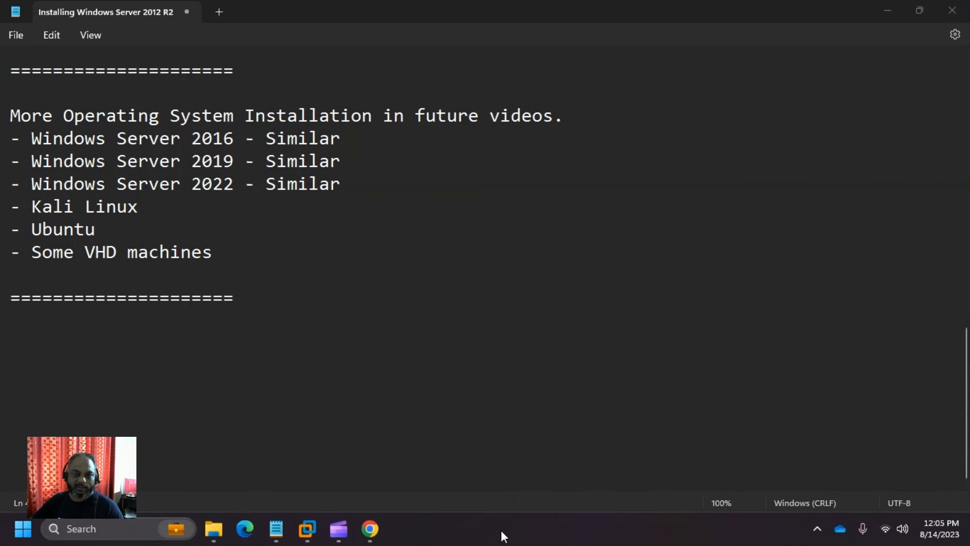
mouse_move(339, 528)
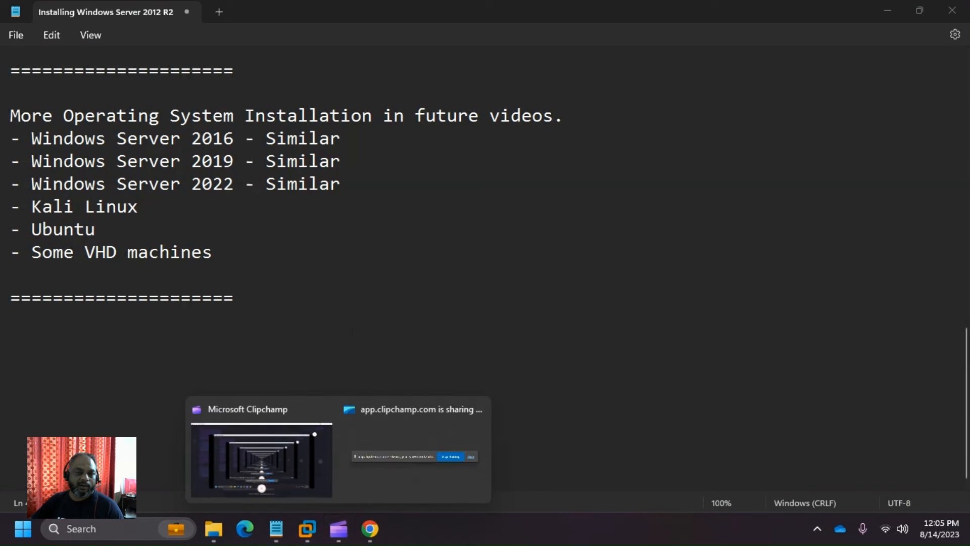
click(585, 320)
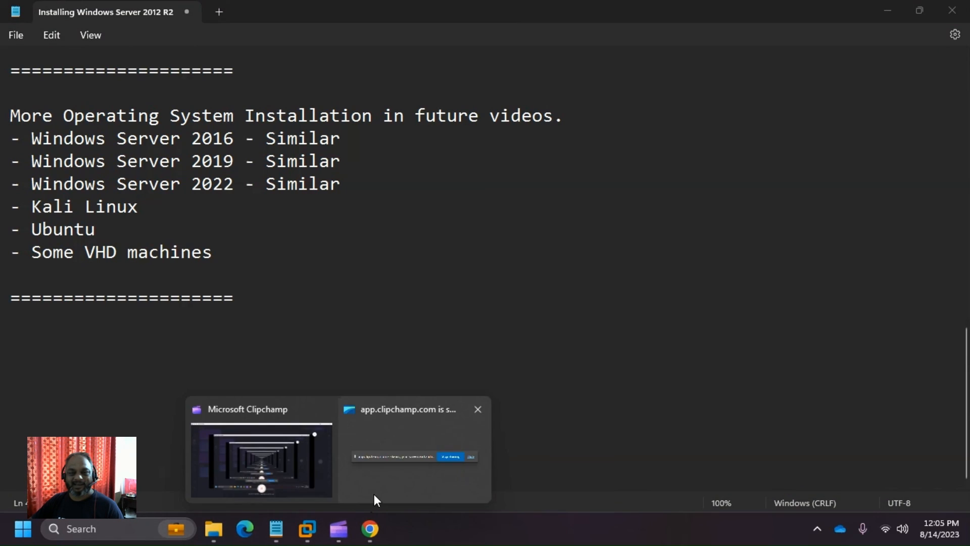
click(377, 493)
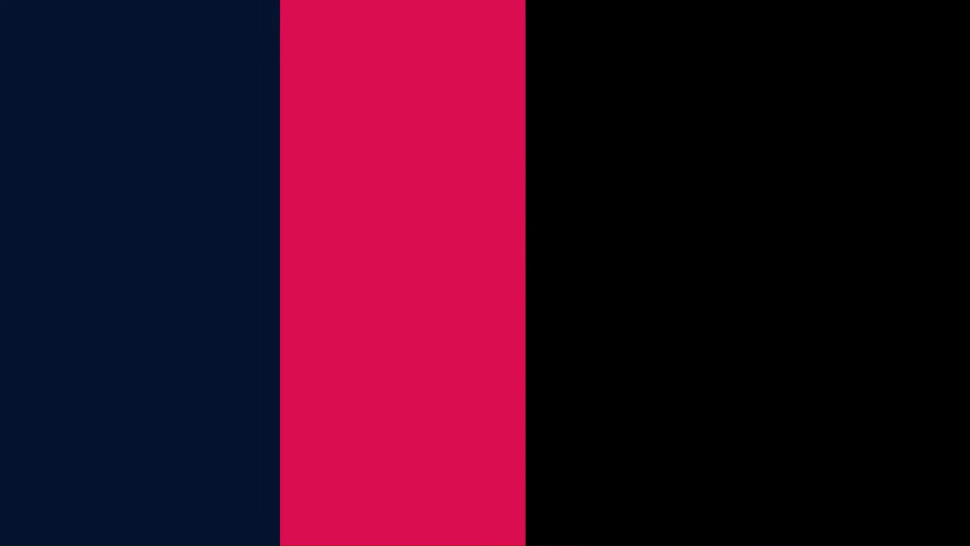